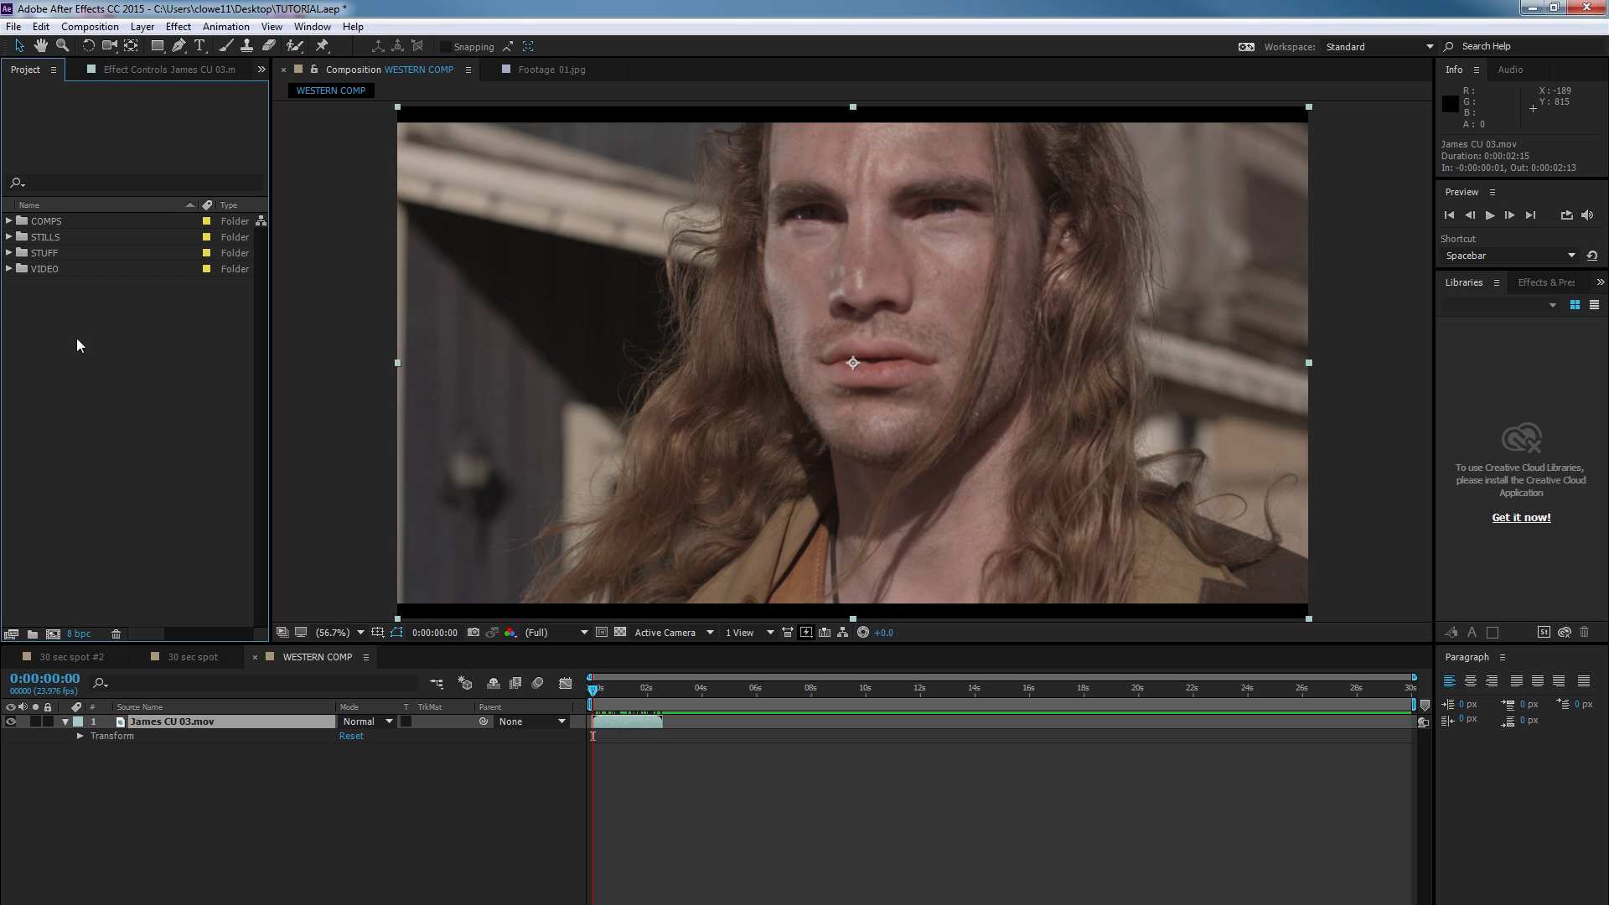
Open the 30 sec spot composition from the COMPS folder and preview its footage around 0:00:03:08.
click(8, 221)
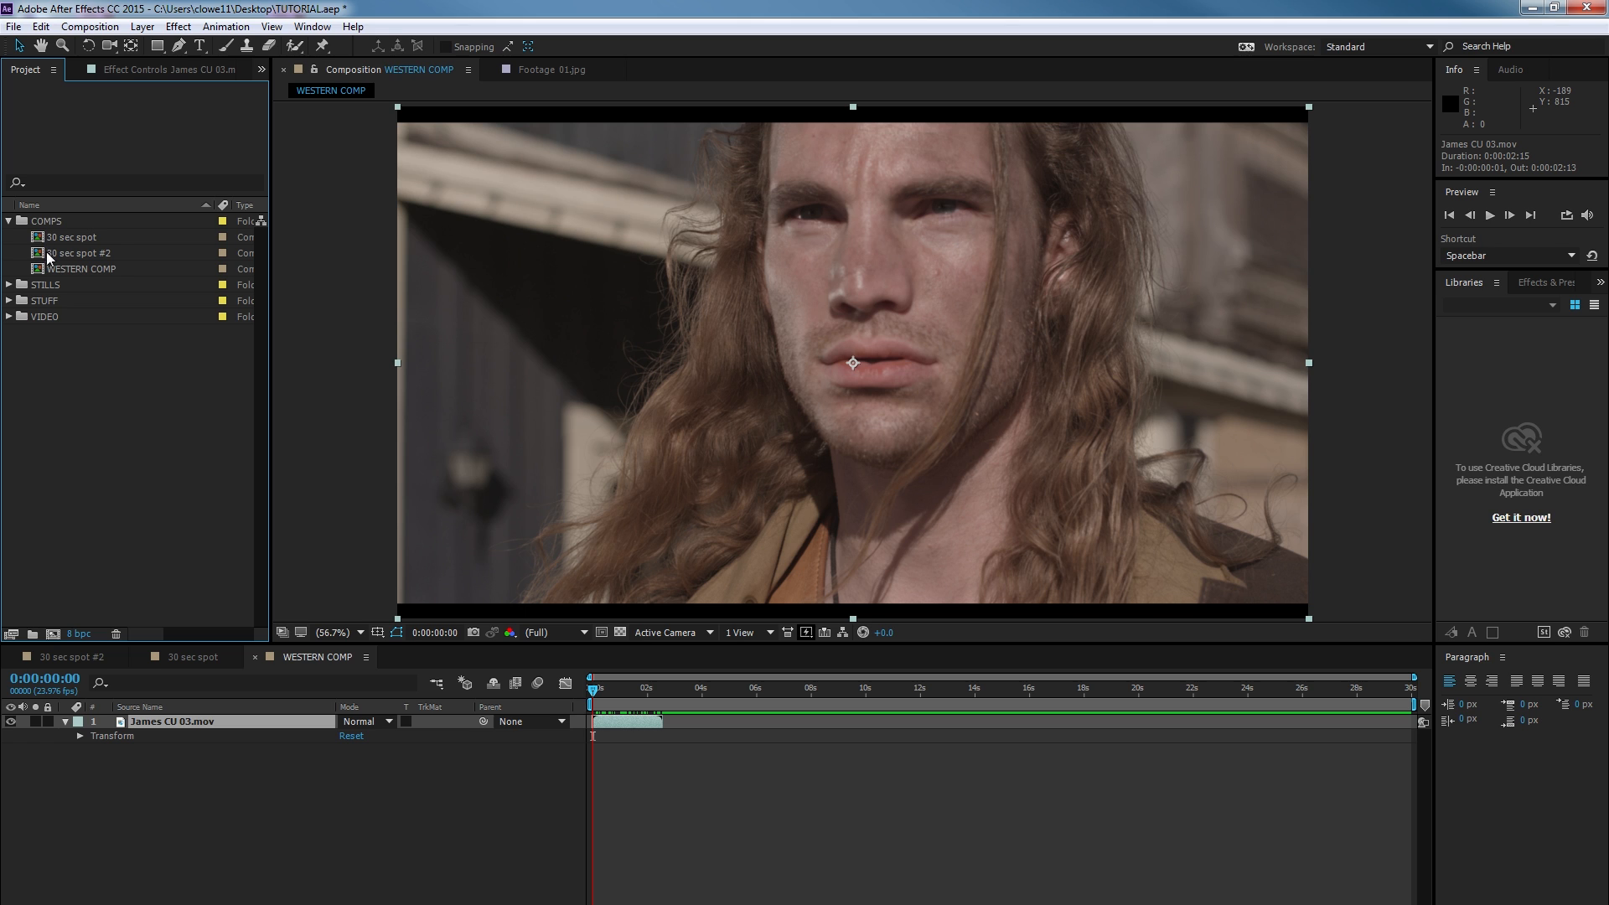
click(88, 236)
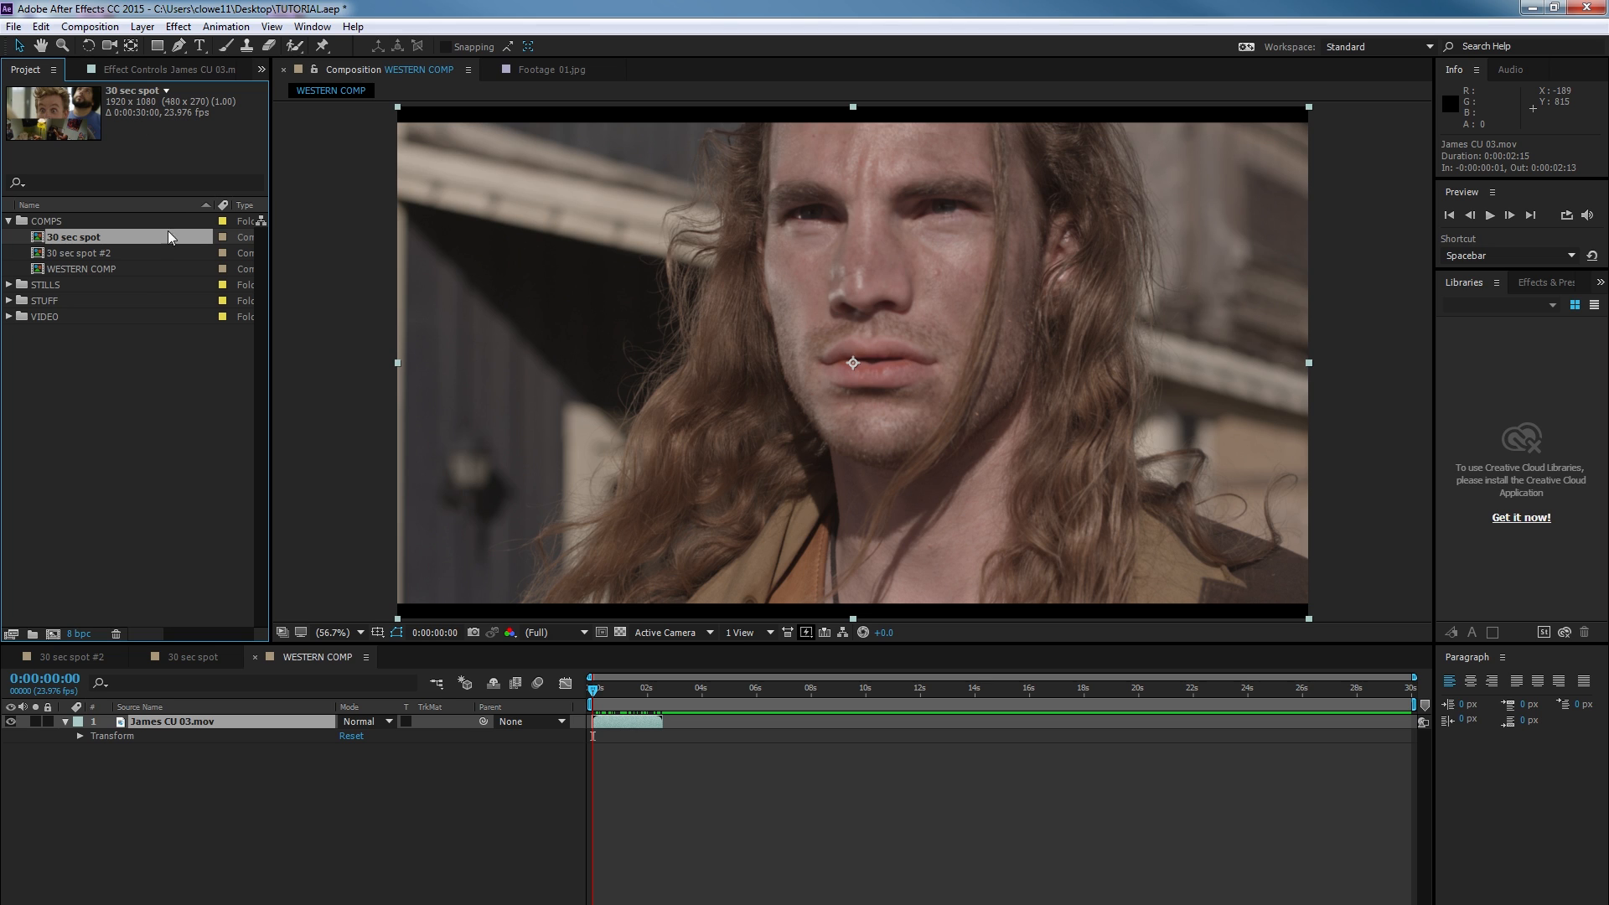
double_click(44, 240)
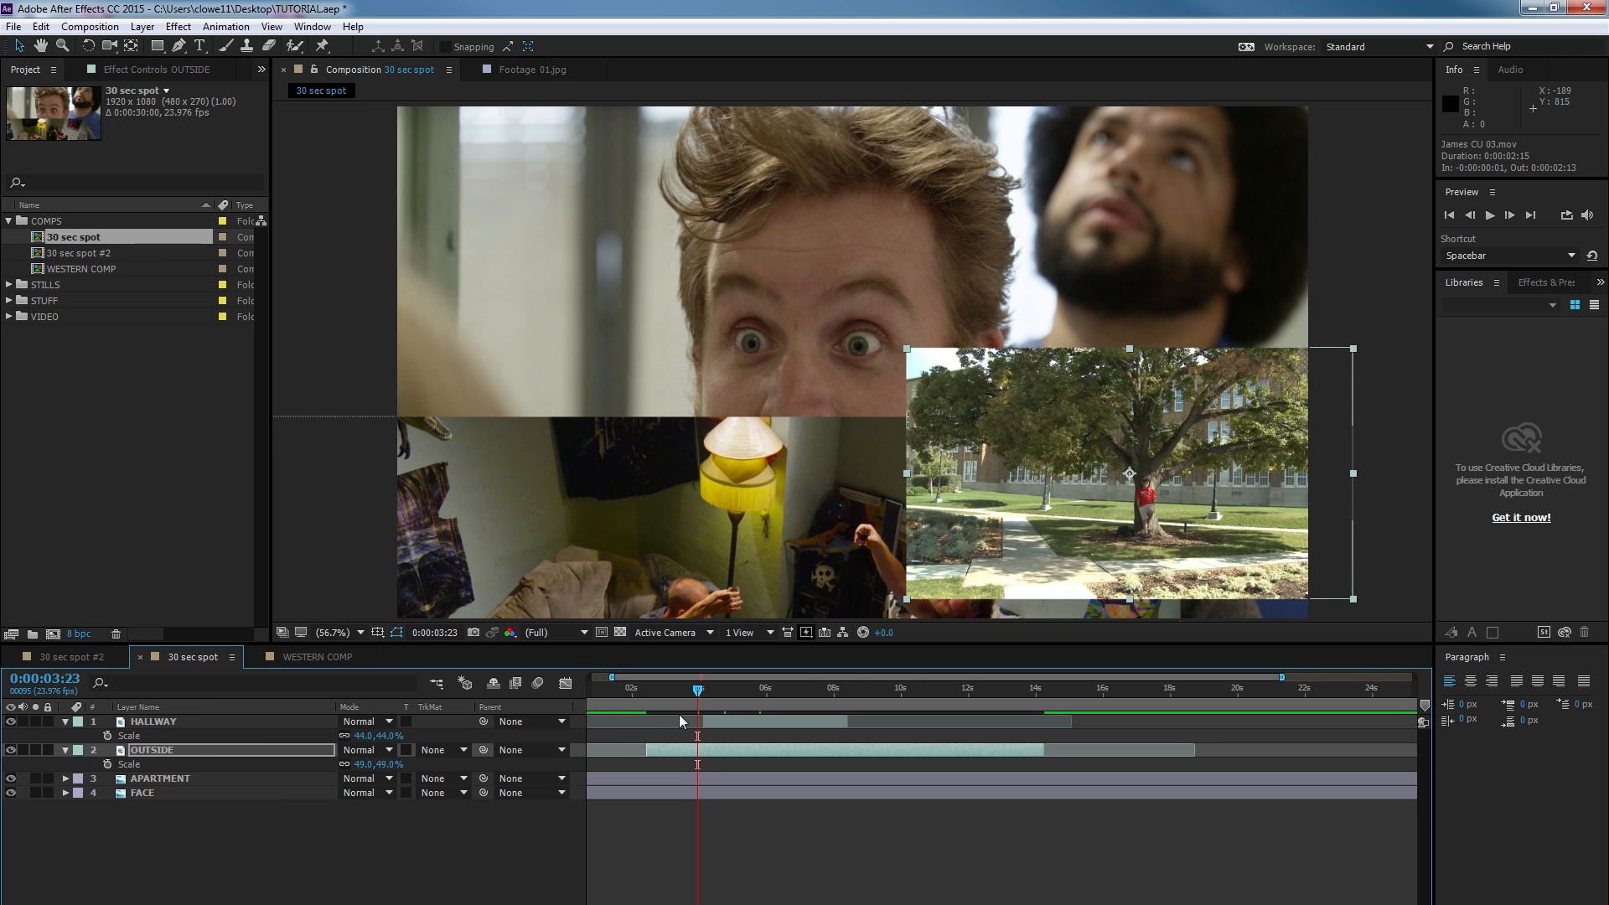
mouse_move(681, 690)
mouse_down()
mouse_move(594, 696)
mouse_move(689, 702)
mouse_up()
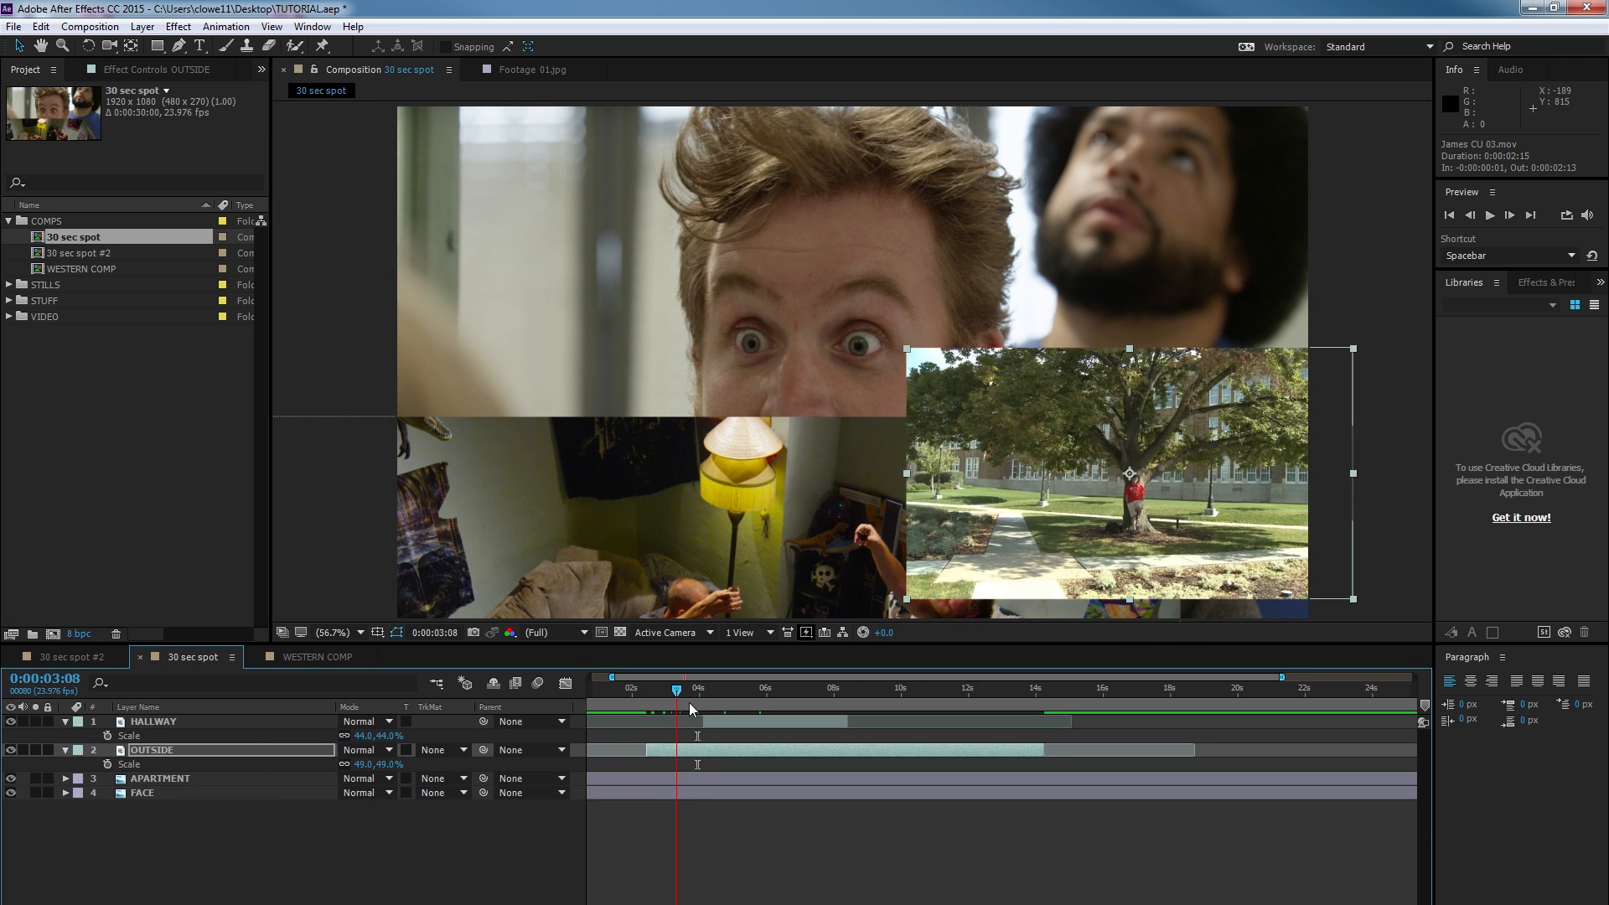
Examine the FACE, APARTMENT, OUTSIDE and HALLWAY layers of 30 sec spot by selecting each one.
click(156, 793)
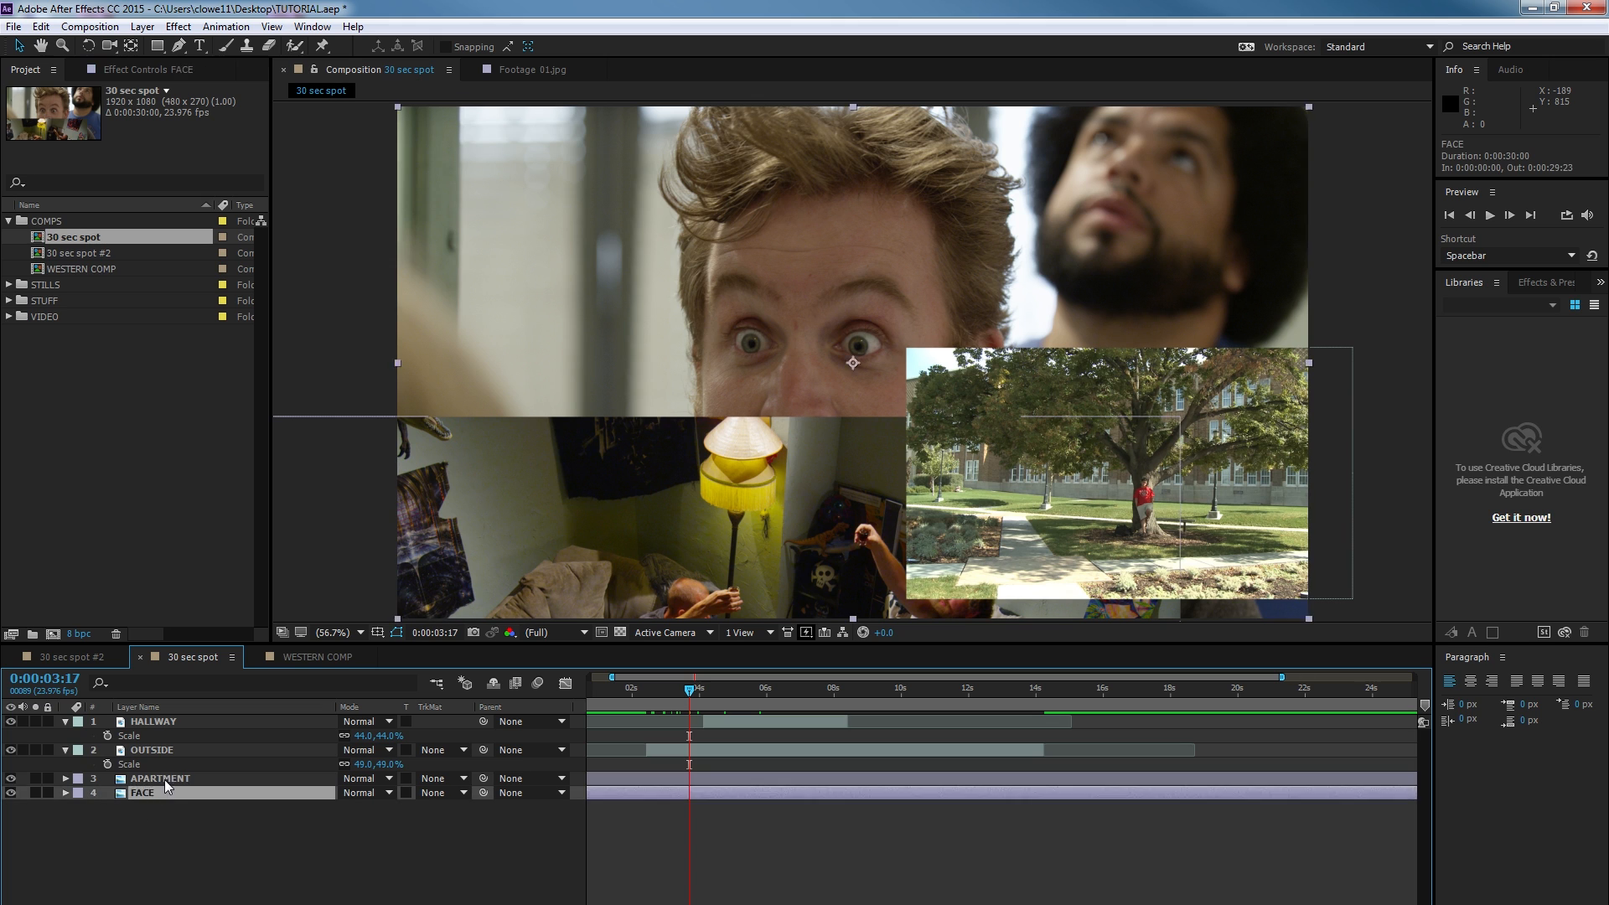
click(165, 779)
click(168, 749)
click(167, 722)
click(154, 793)
click(156, 778)
Bring the FACE layer to the top of the stack and scale it down to about 17.5, 18.7%.
click(153, 795)
drag(152, 795, 190, 718)
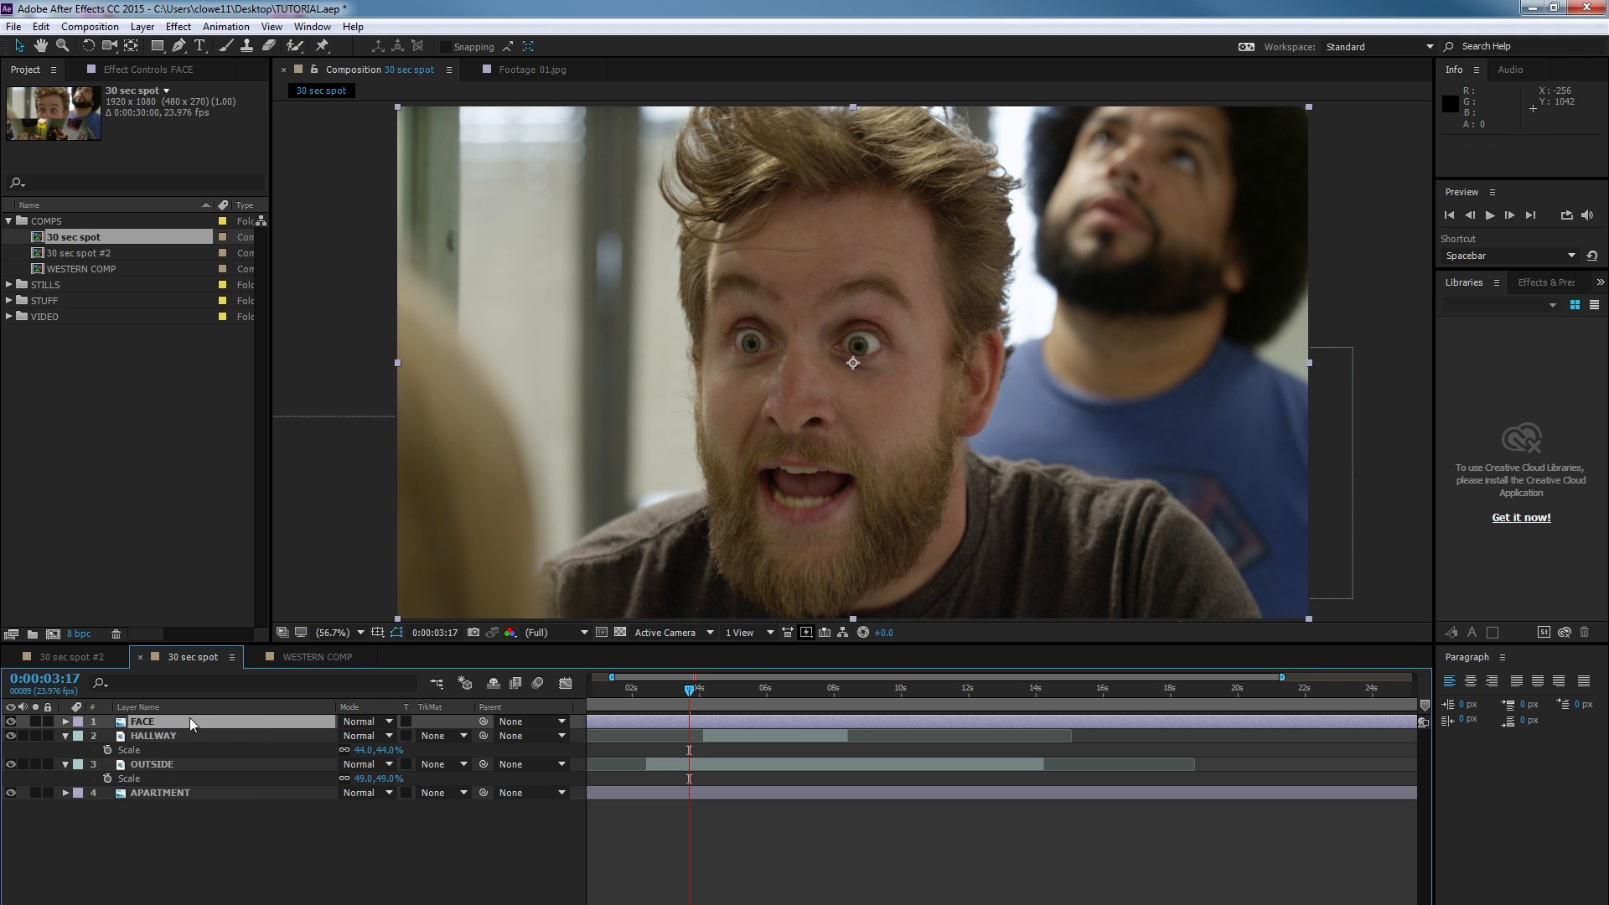
key(s)
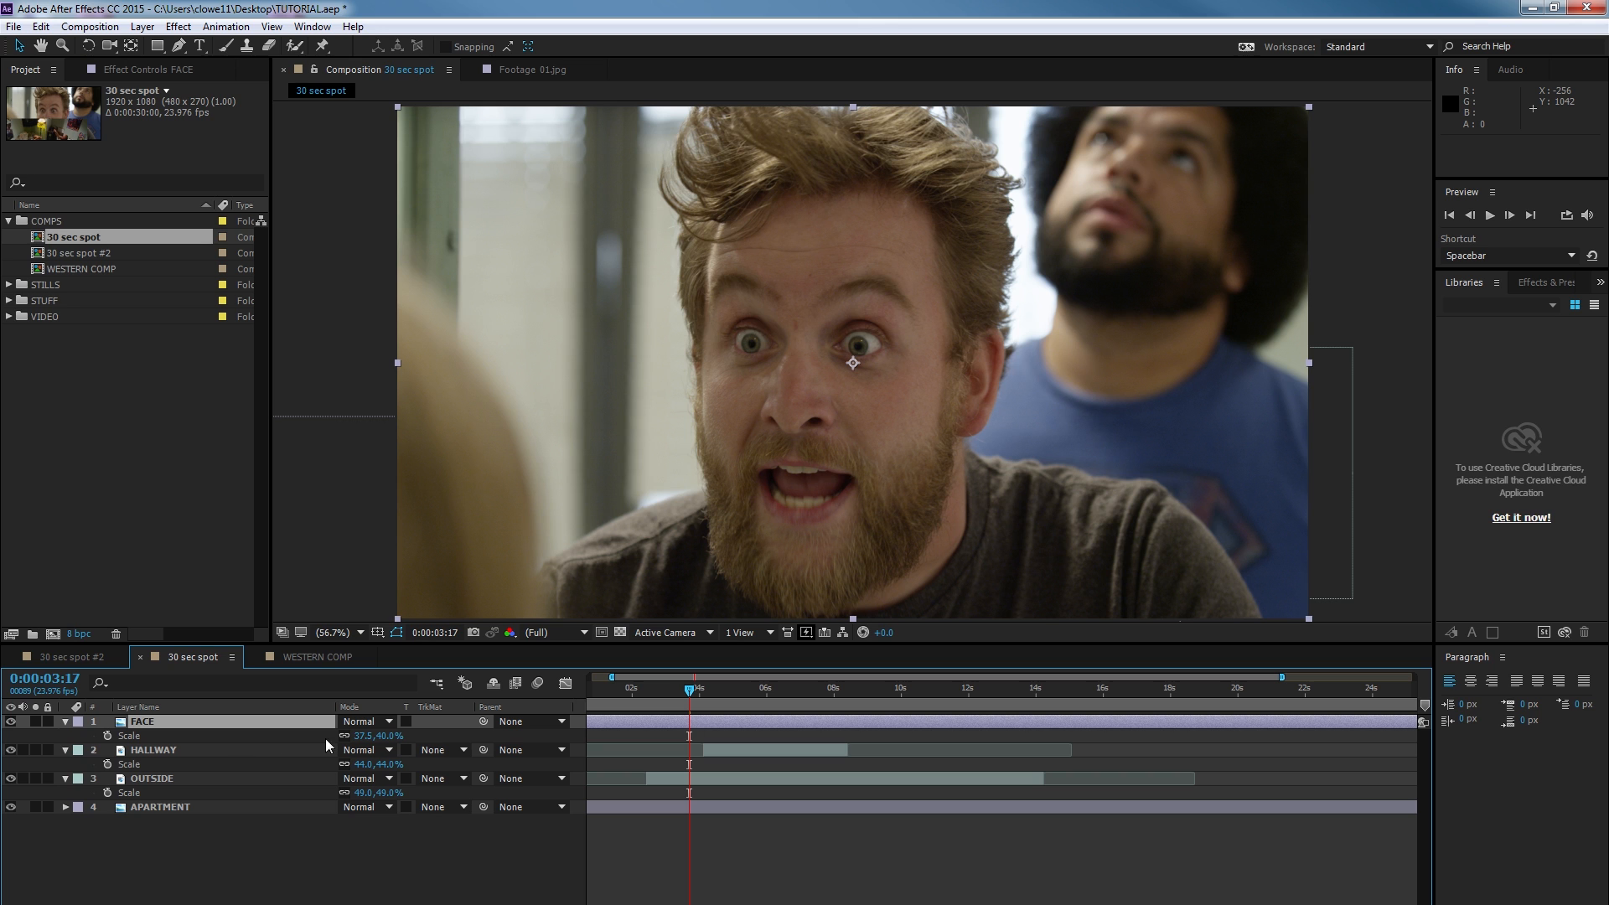
drag(363, 741, 514, 652)
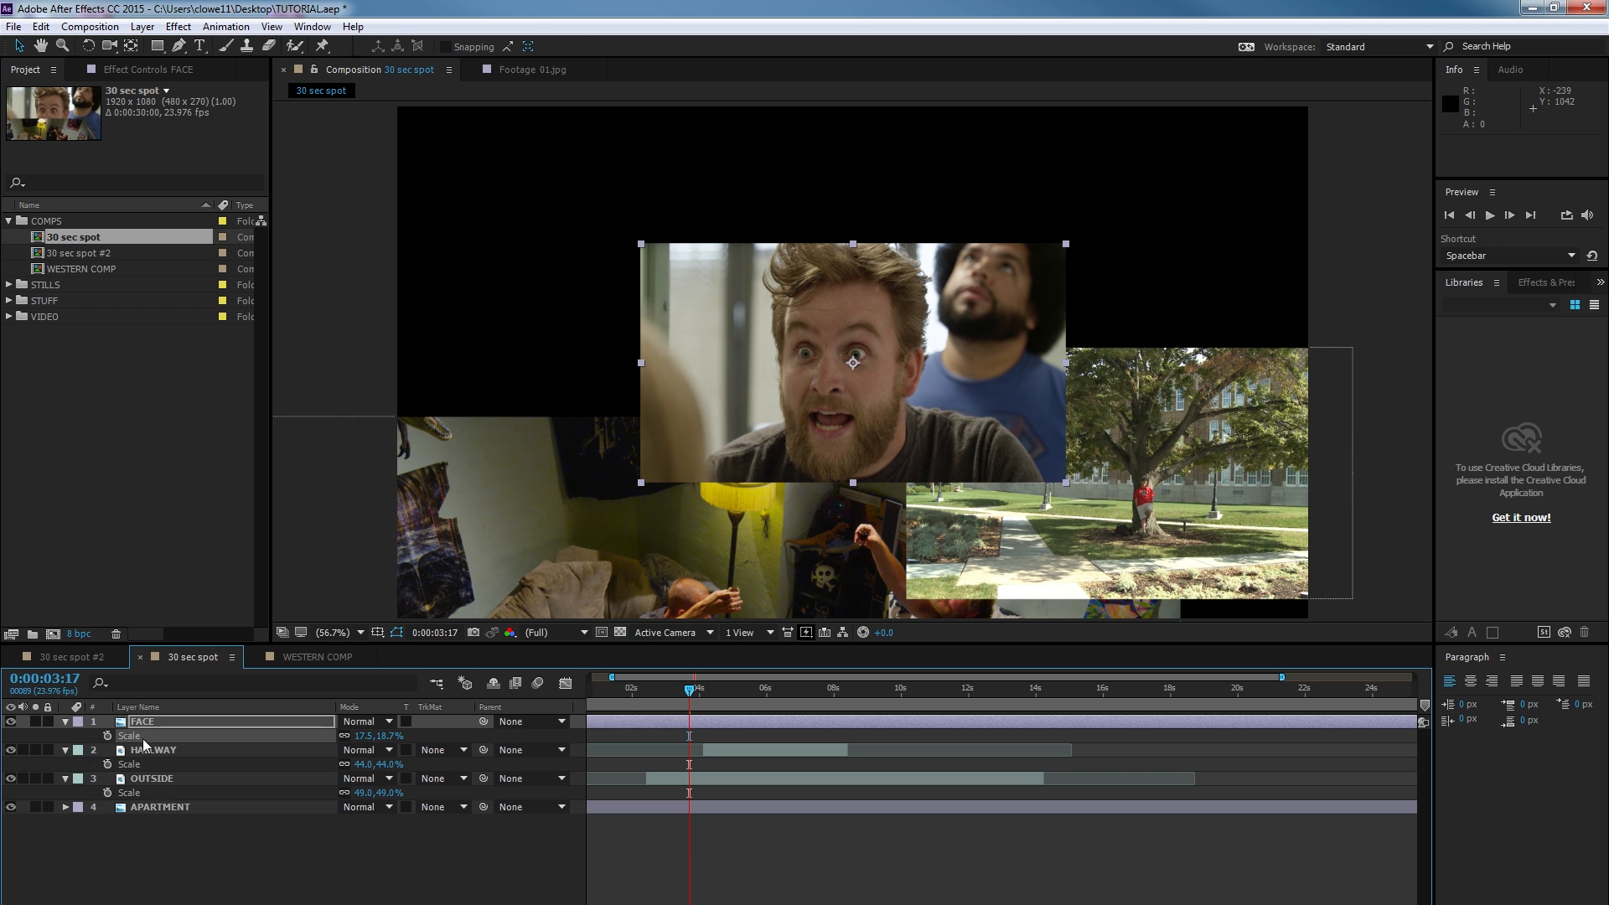
Send the FACE layer beneath APARTMENT, place it in the frame's upper-left area at about 550.6, 247.1, and preview the composition.
drag(147, 728, 169, 813)
drag(679, 245, 586, 201)
click(116, 289)
key(space)
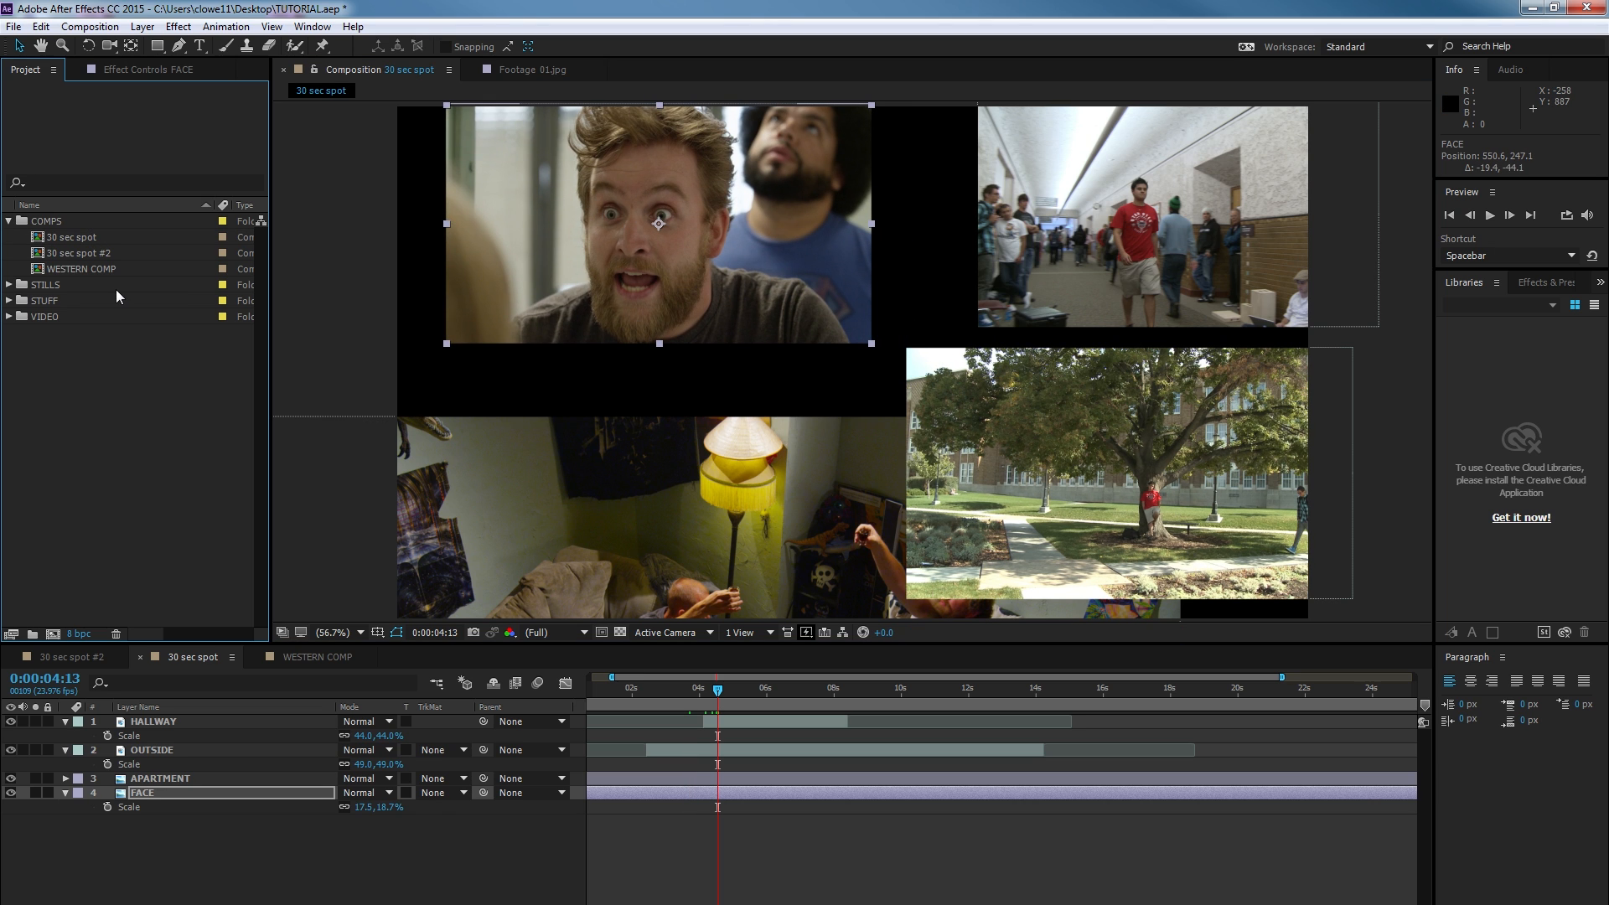
Nest the 30 sec spot composition in WESTERN COMP as a layer below the close-up video.
click(83, 238)
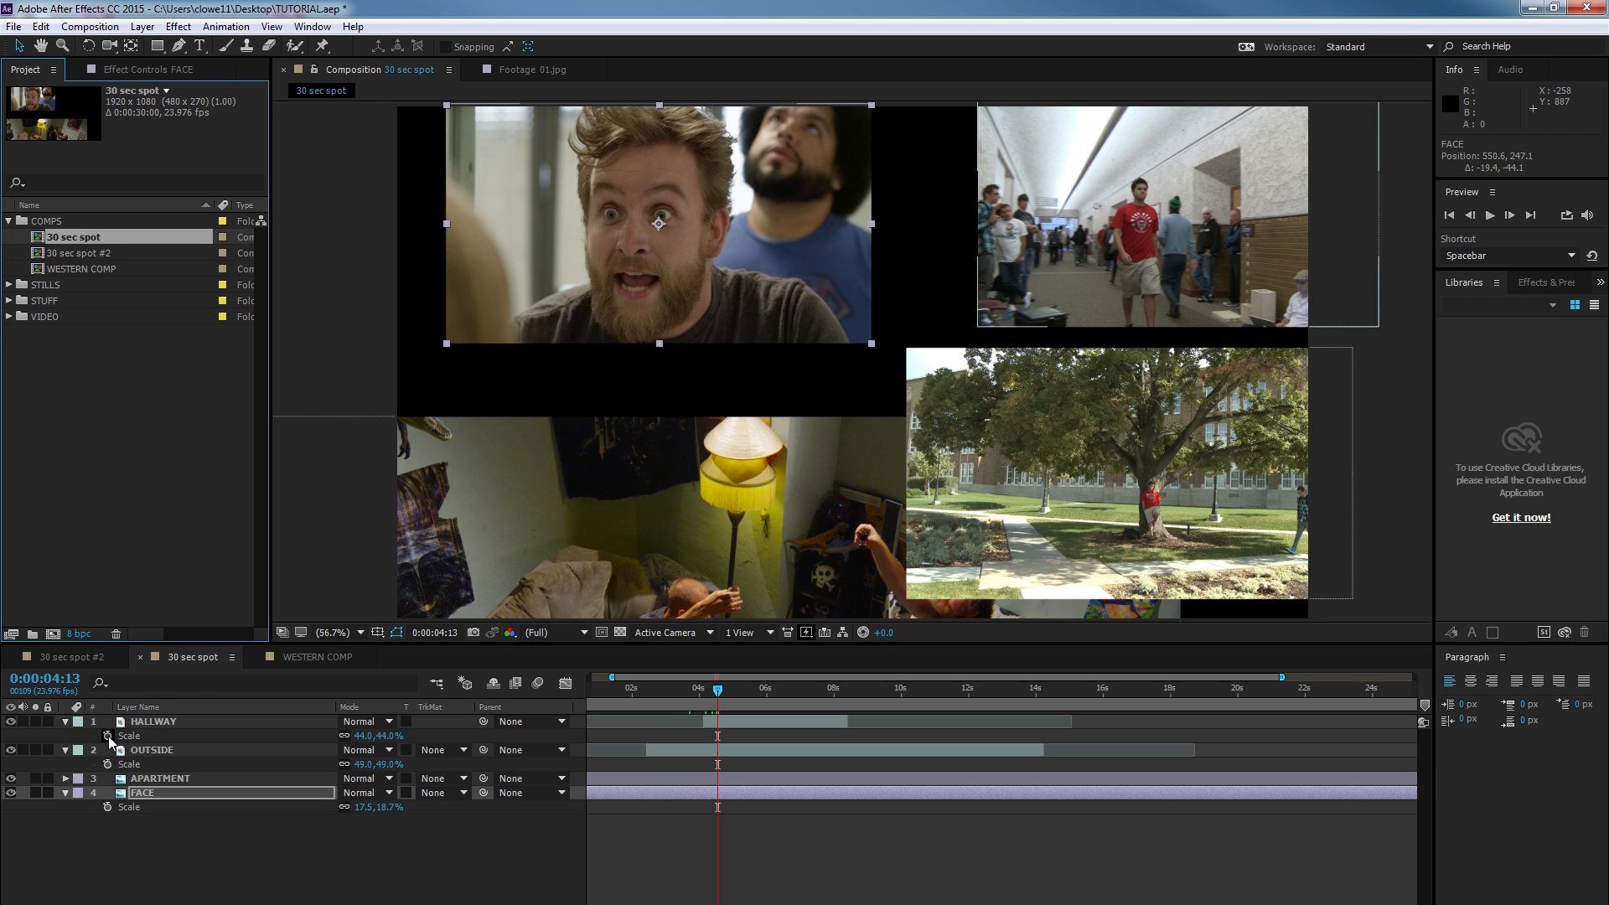
click(221, 657)
key(s)
click(286, 659)
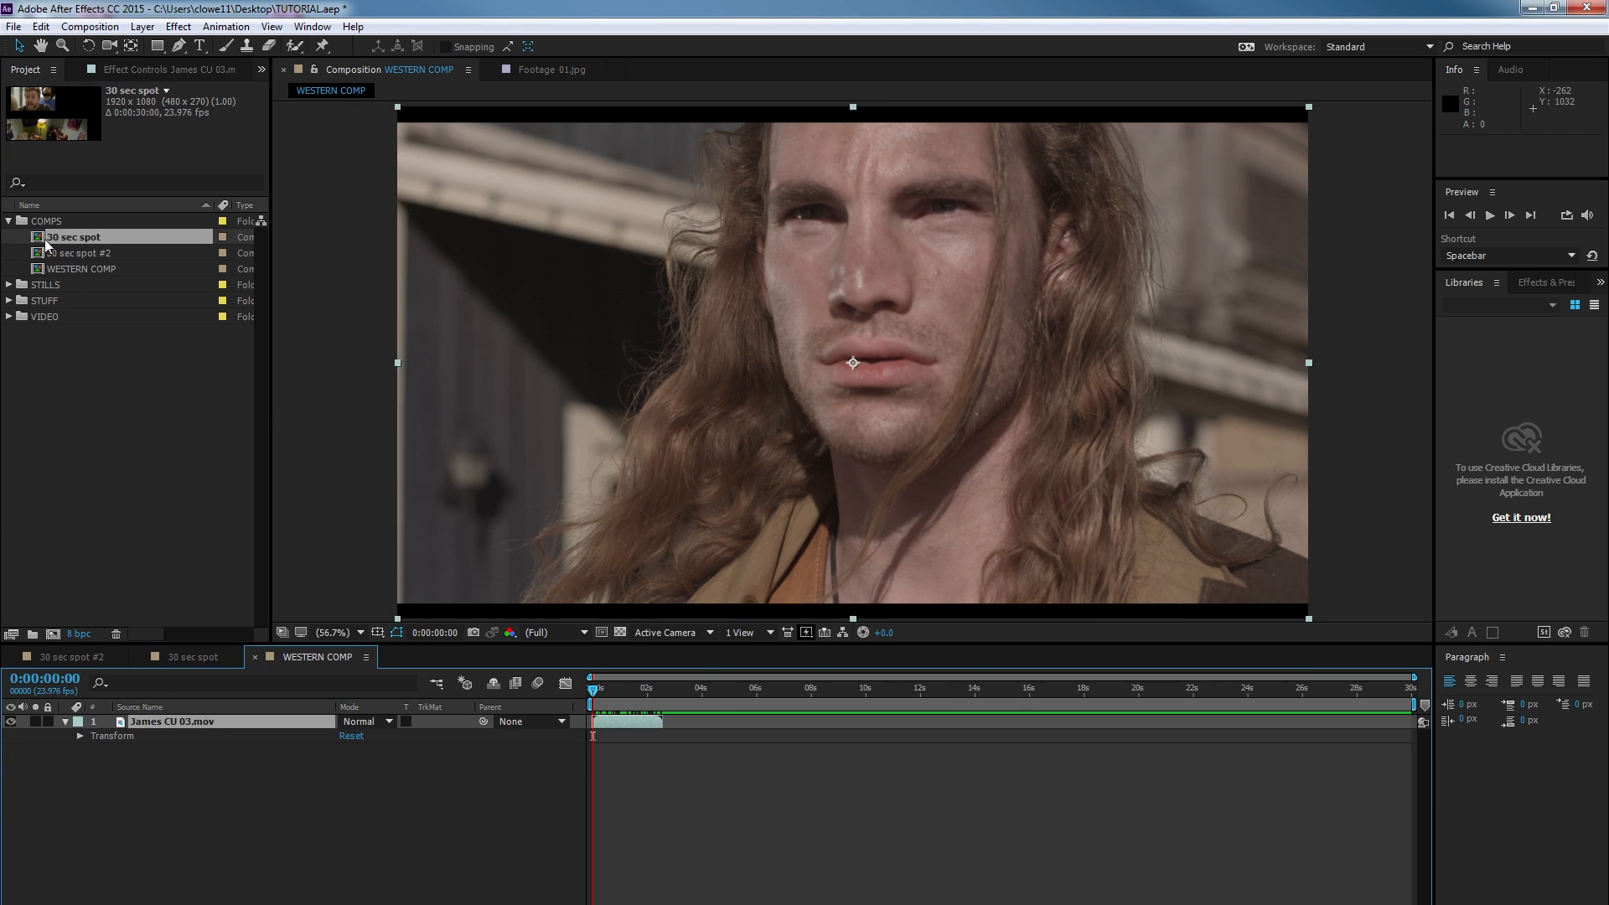
drag(43, 239, 207, 751)
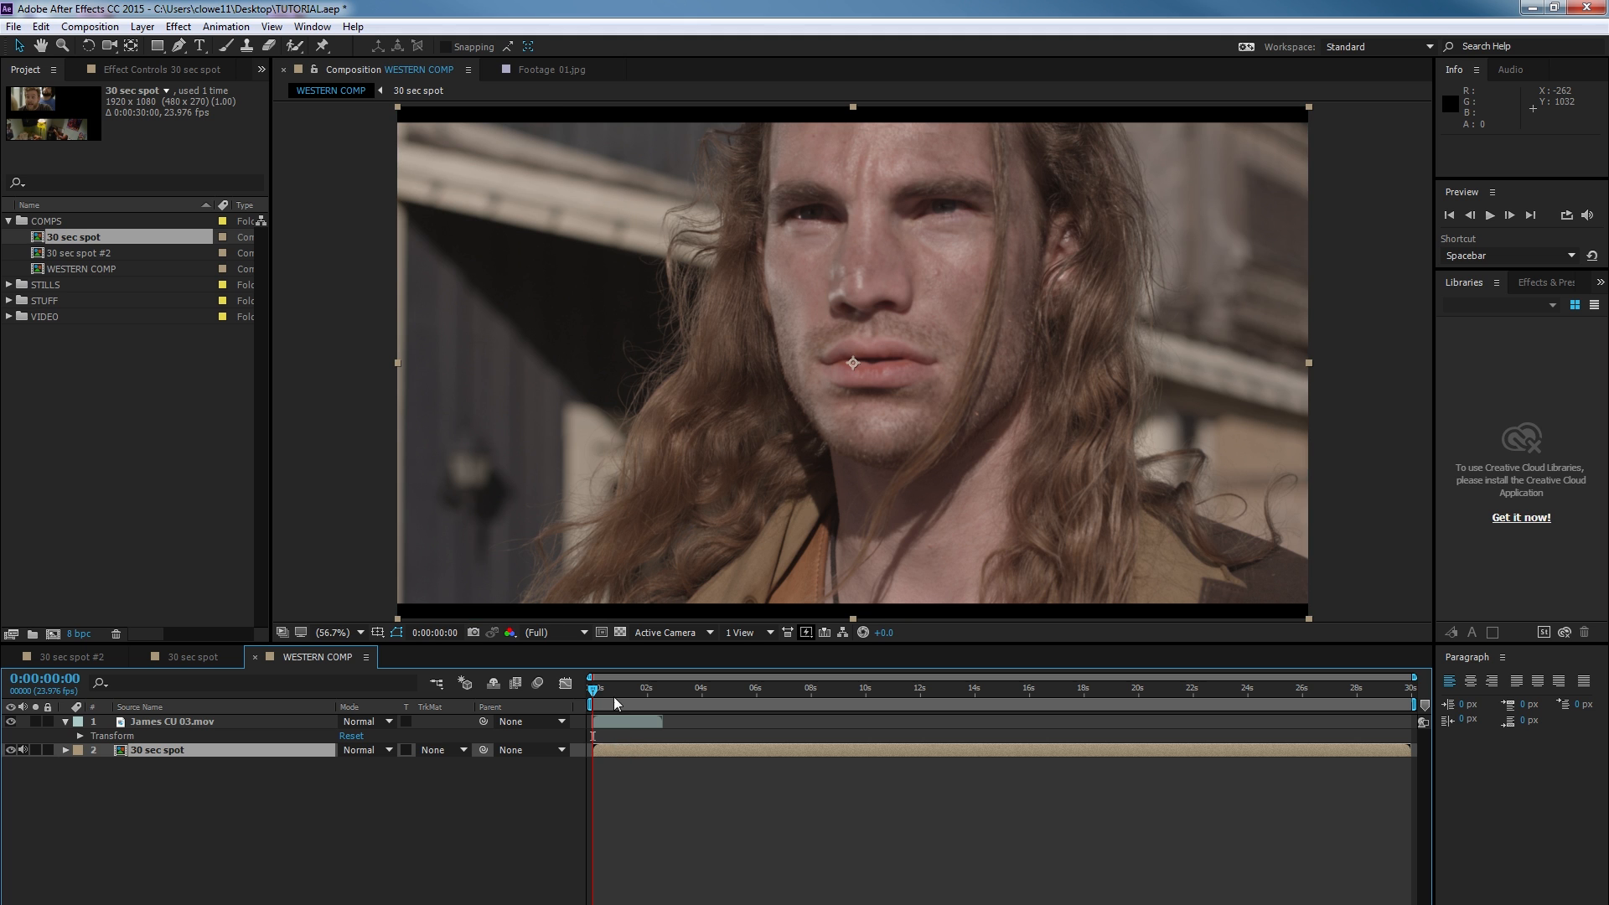
Scale the close-up video layer in WESTERN COMP to about 49%, 45% and view the result at 0:00:01:11.
drag(613, 696, 659, 703)
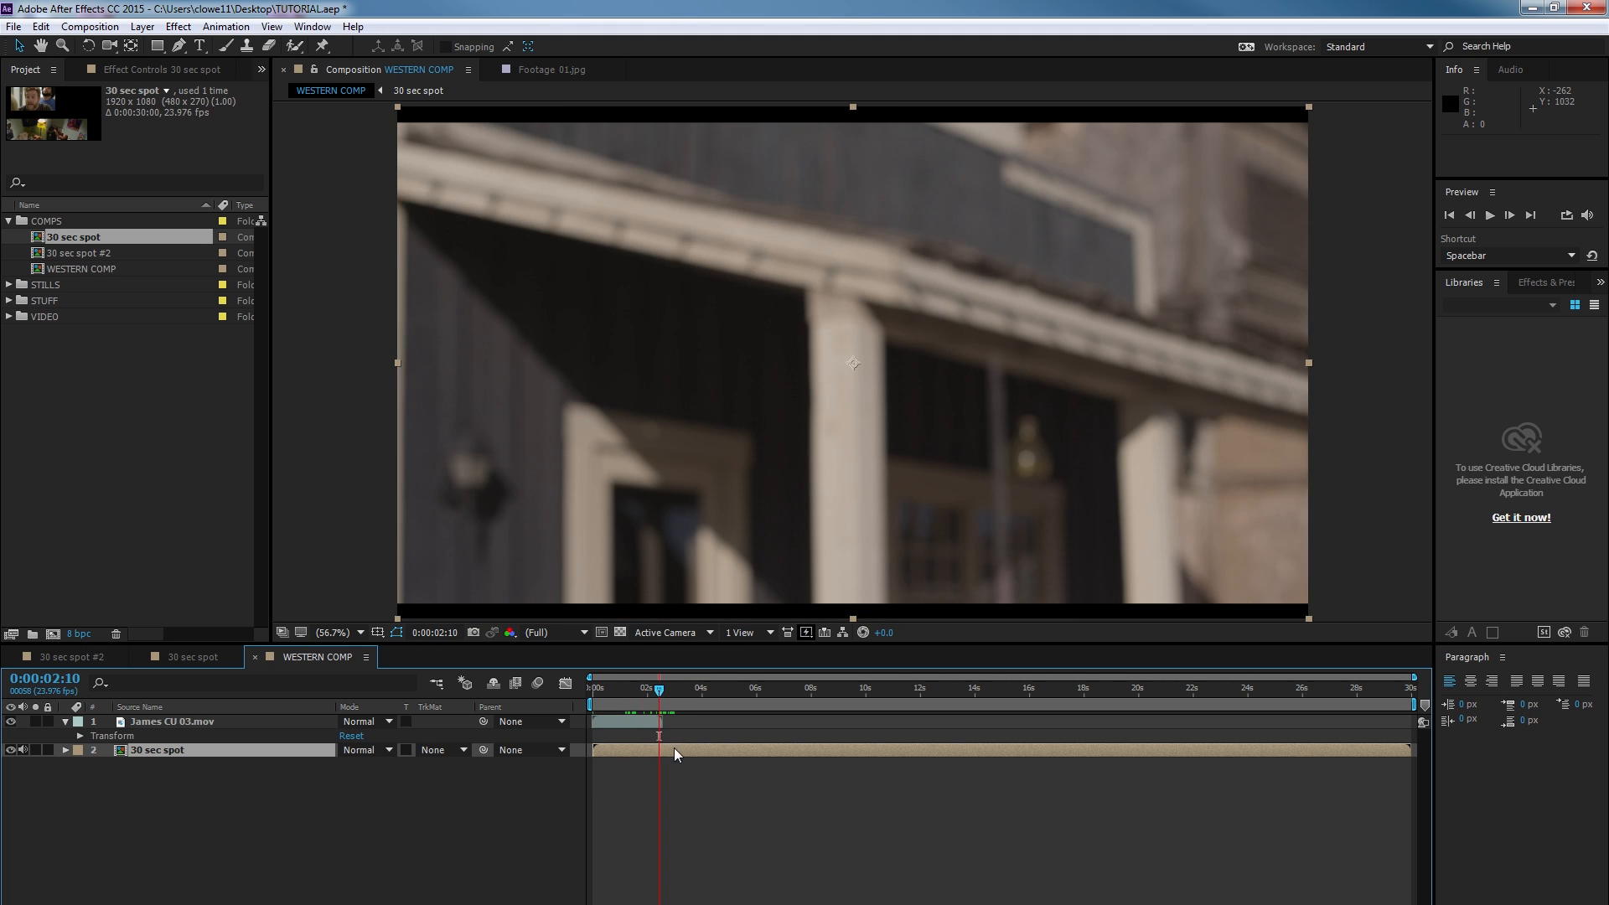
click(648, 692)
click(601, 722)
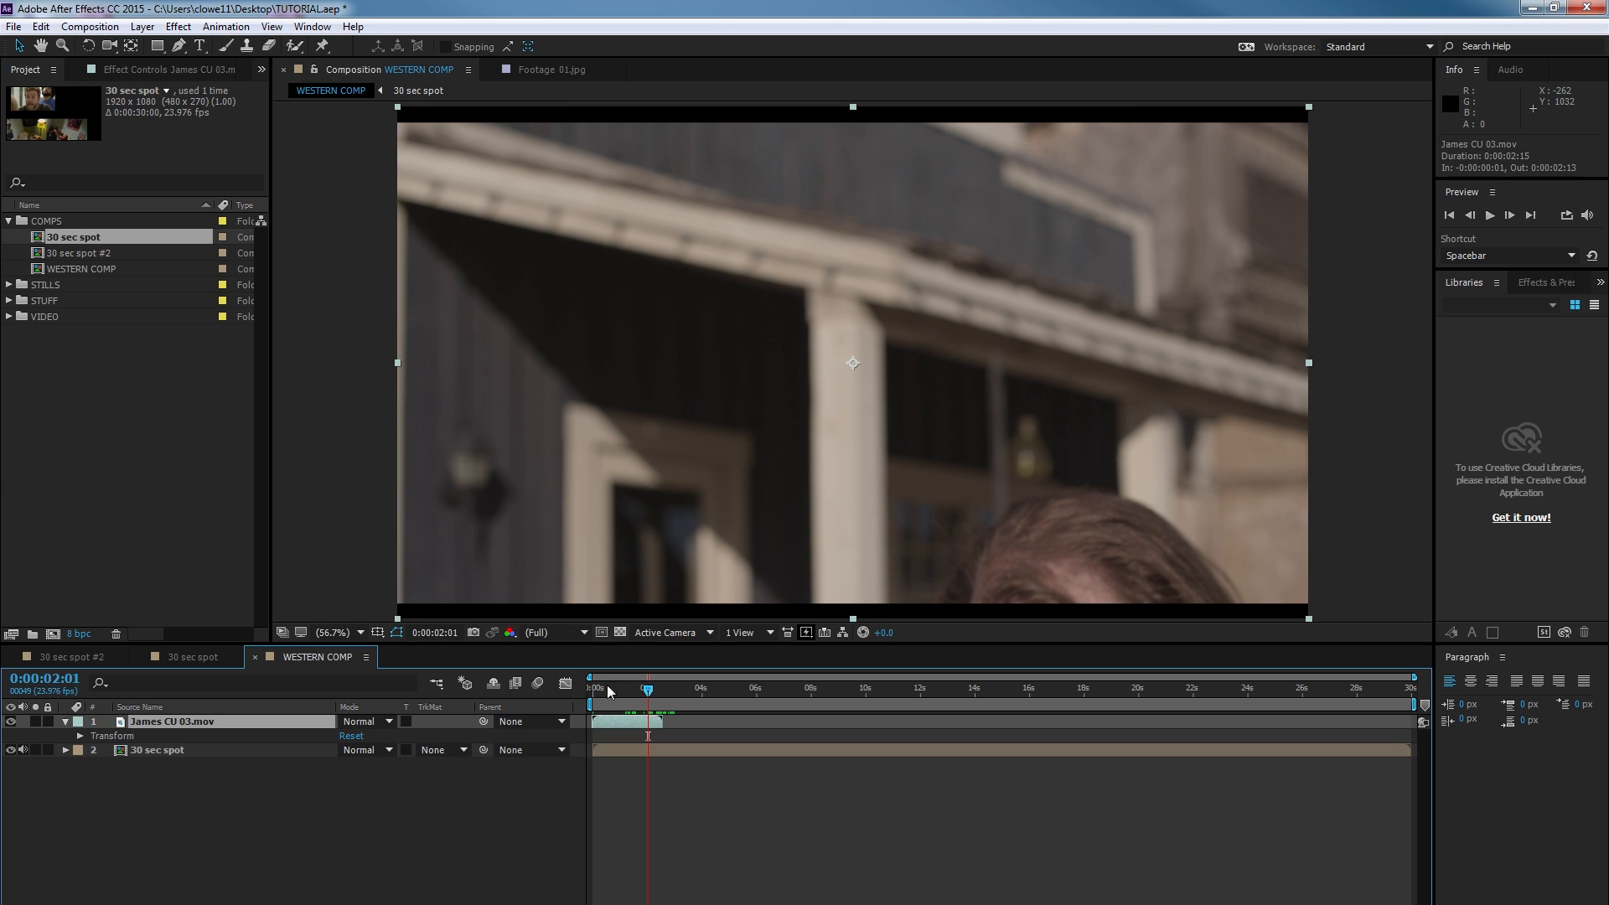
drag(399, 617, 643, 501)
drag(650, 689, 632, 692)
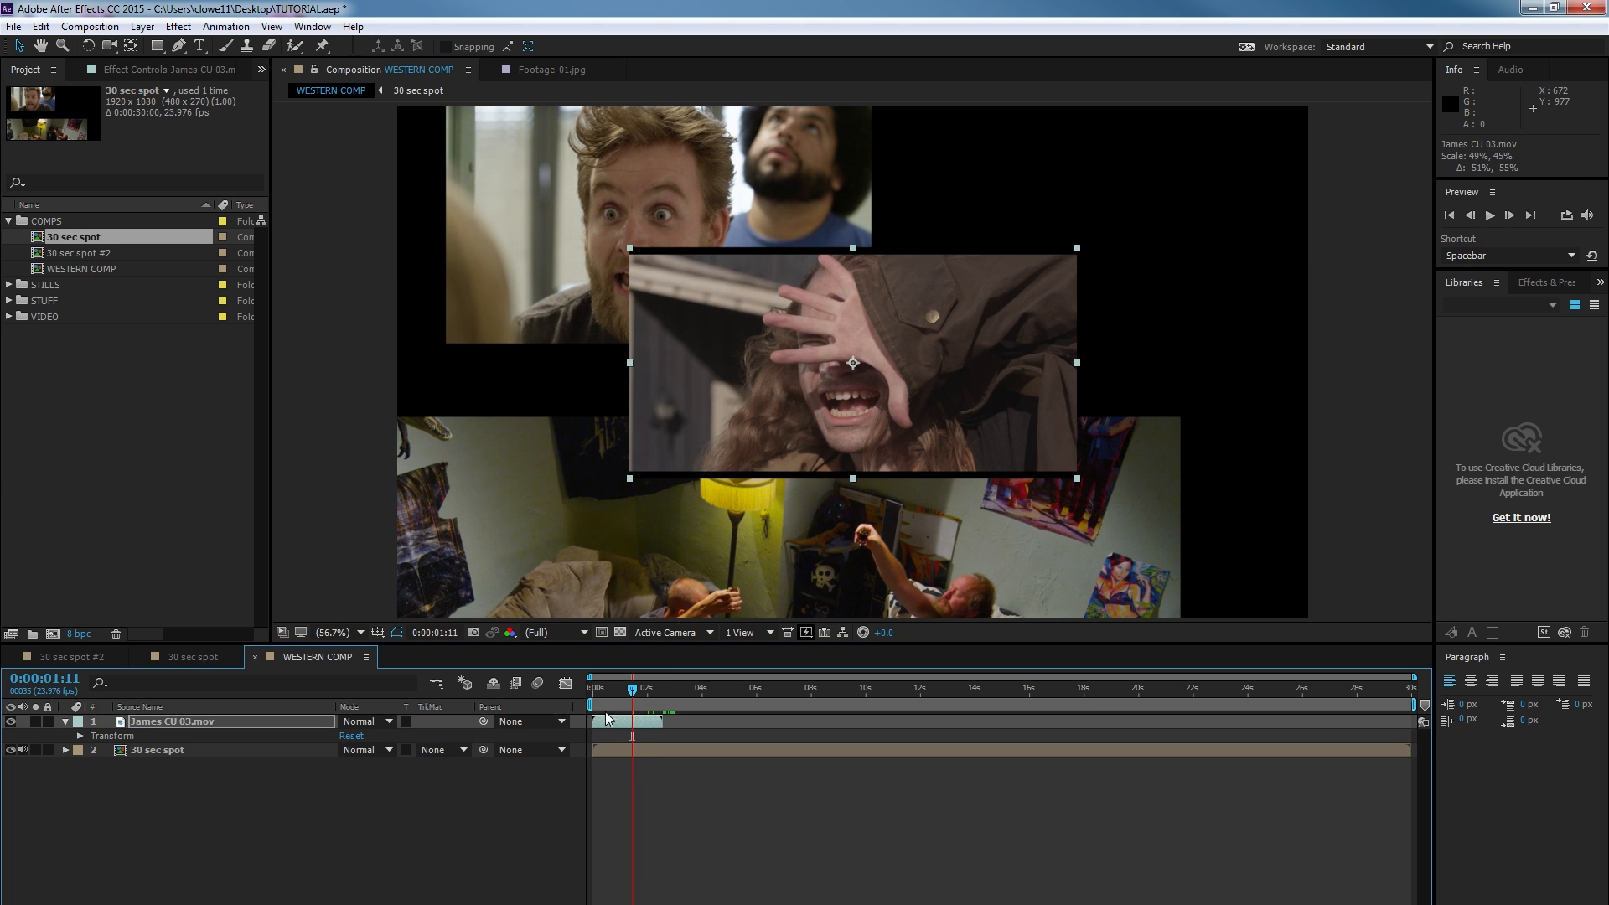
Apply the Brightness & Contrast effect to the nested 30 sec spot layer with brightness 121 and contrast 100.
click(625, 751)
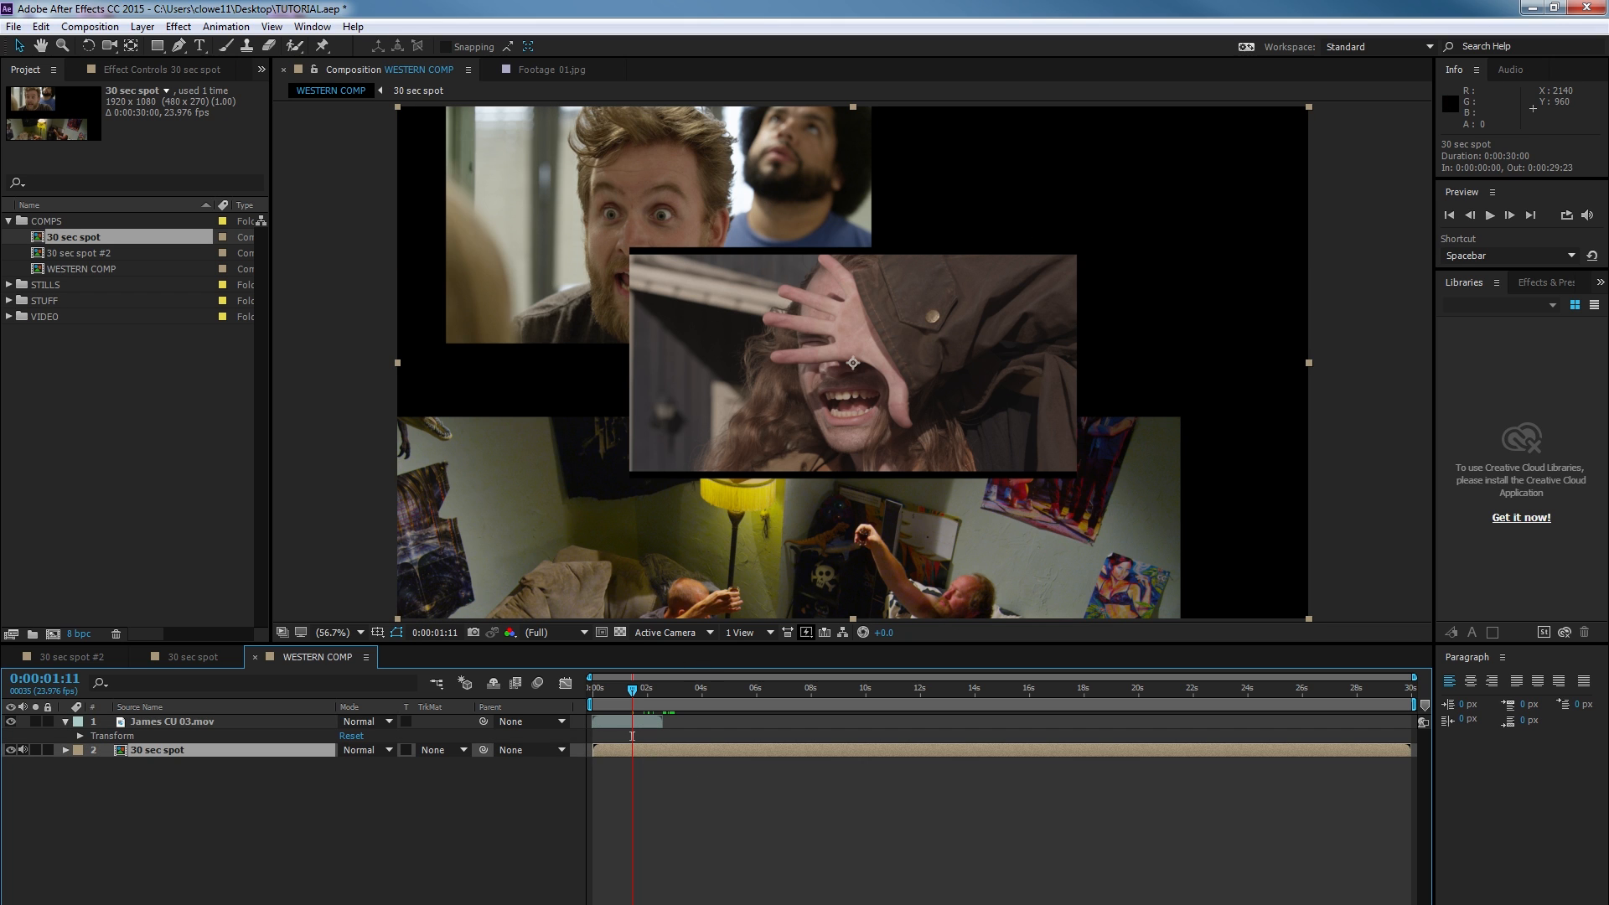
click(1548, 283)
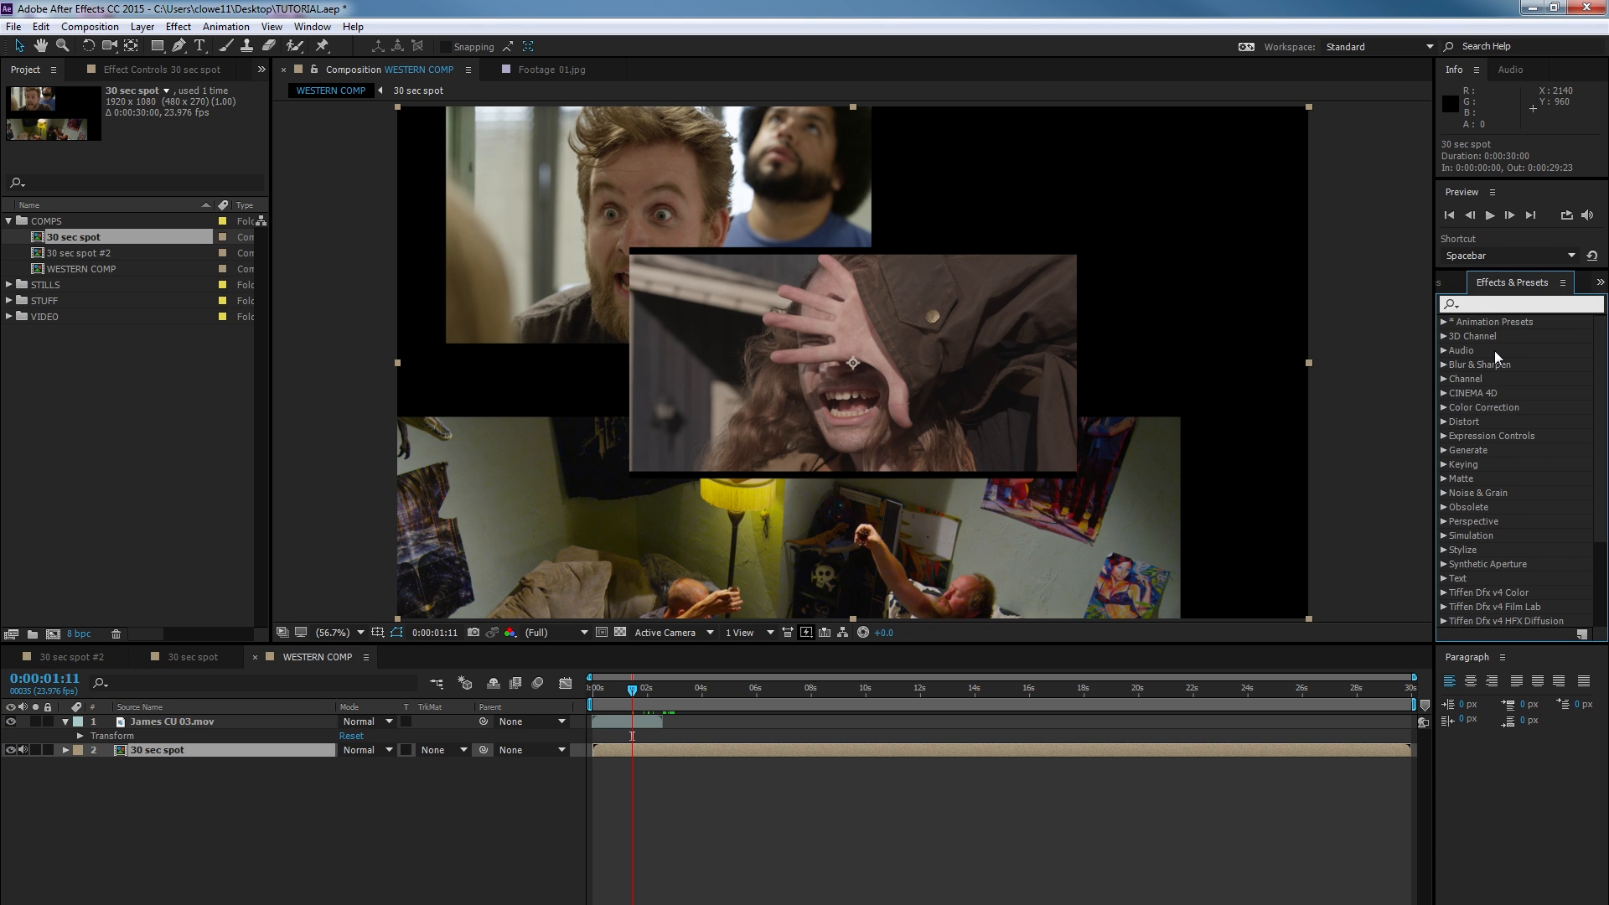
text(cont)
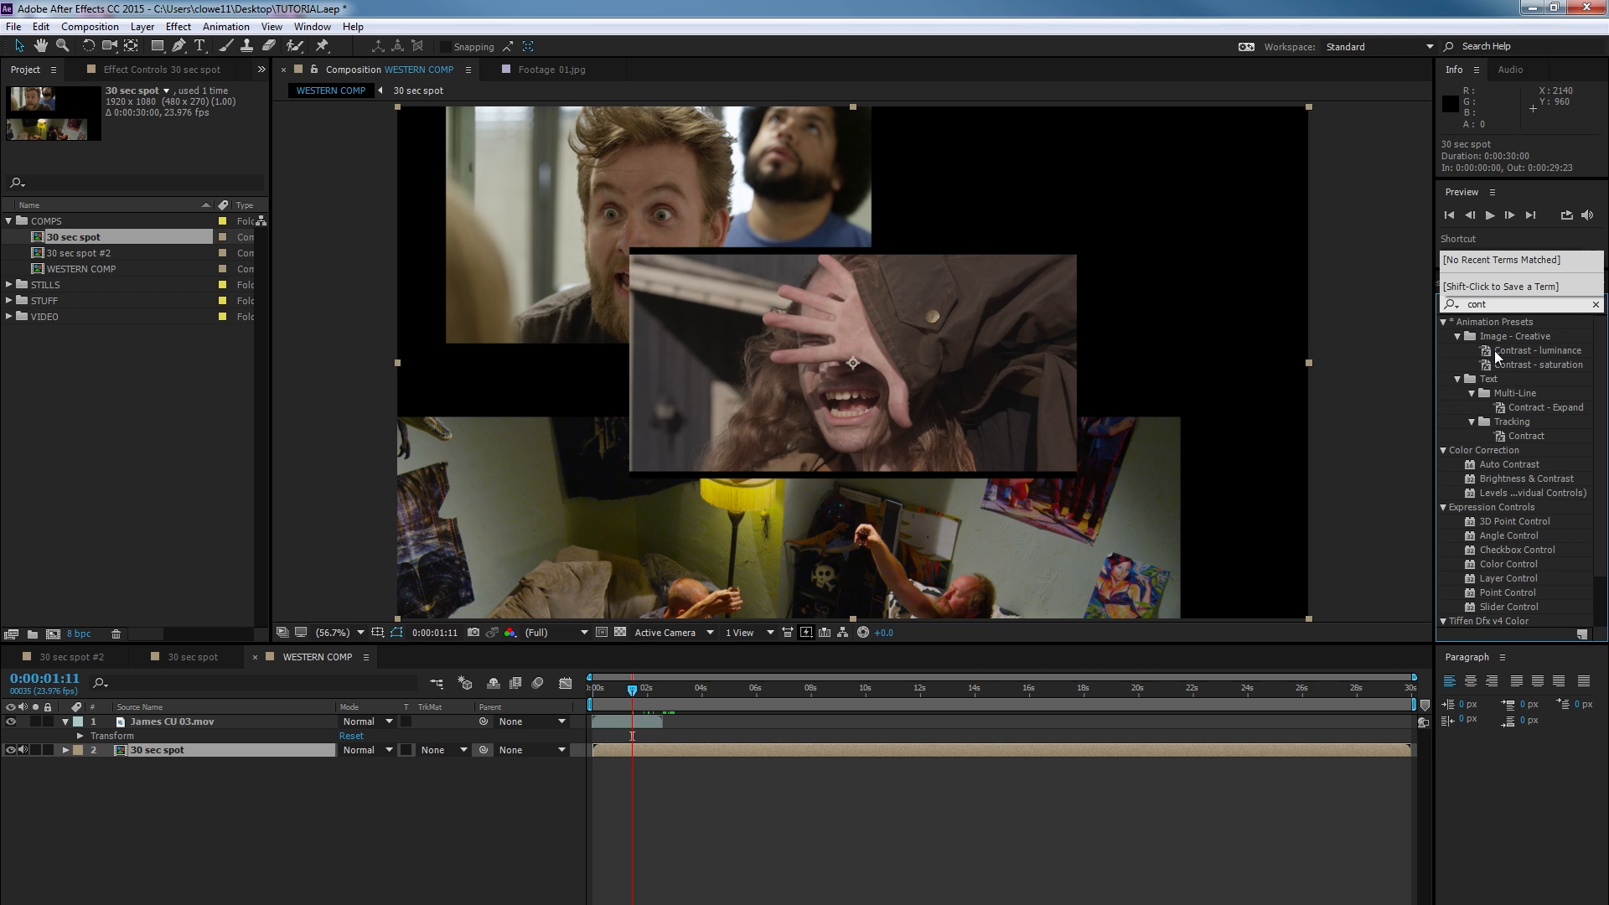
text(ras)
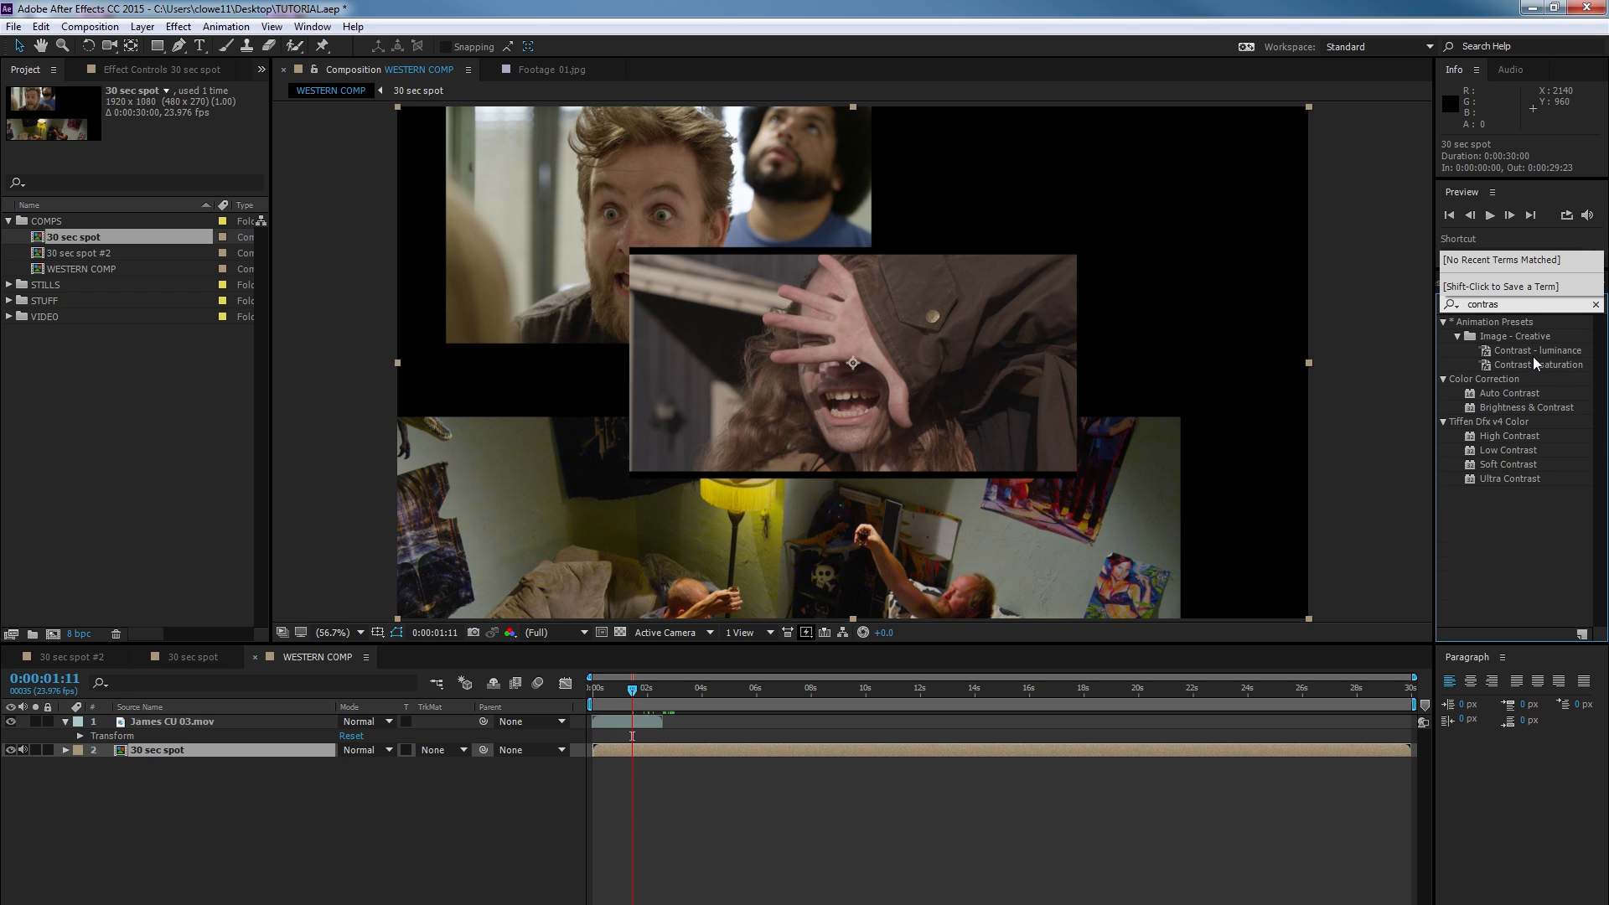
drag(1537, 407, 260, 758)
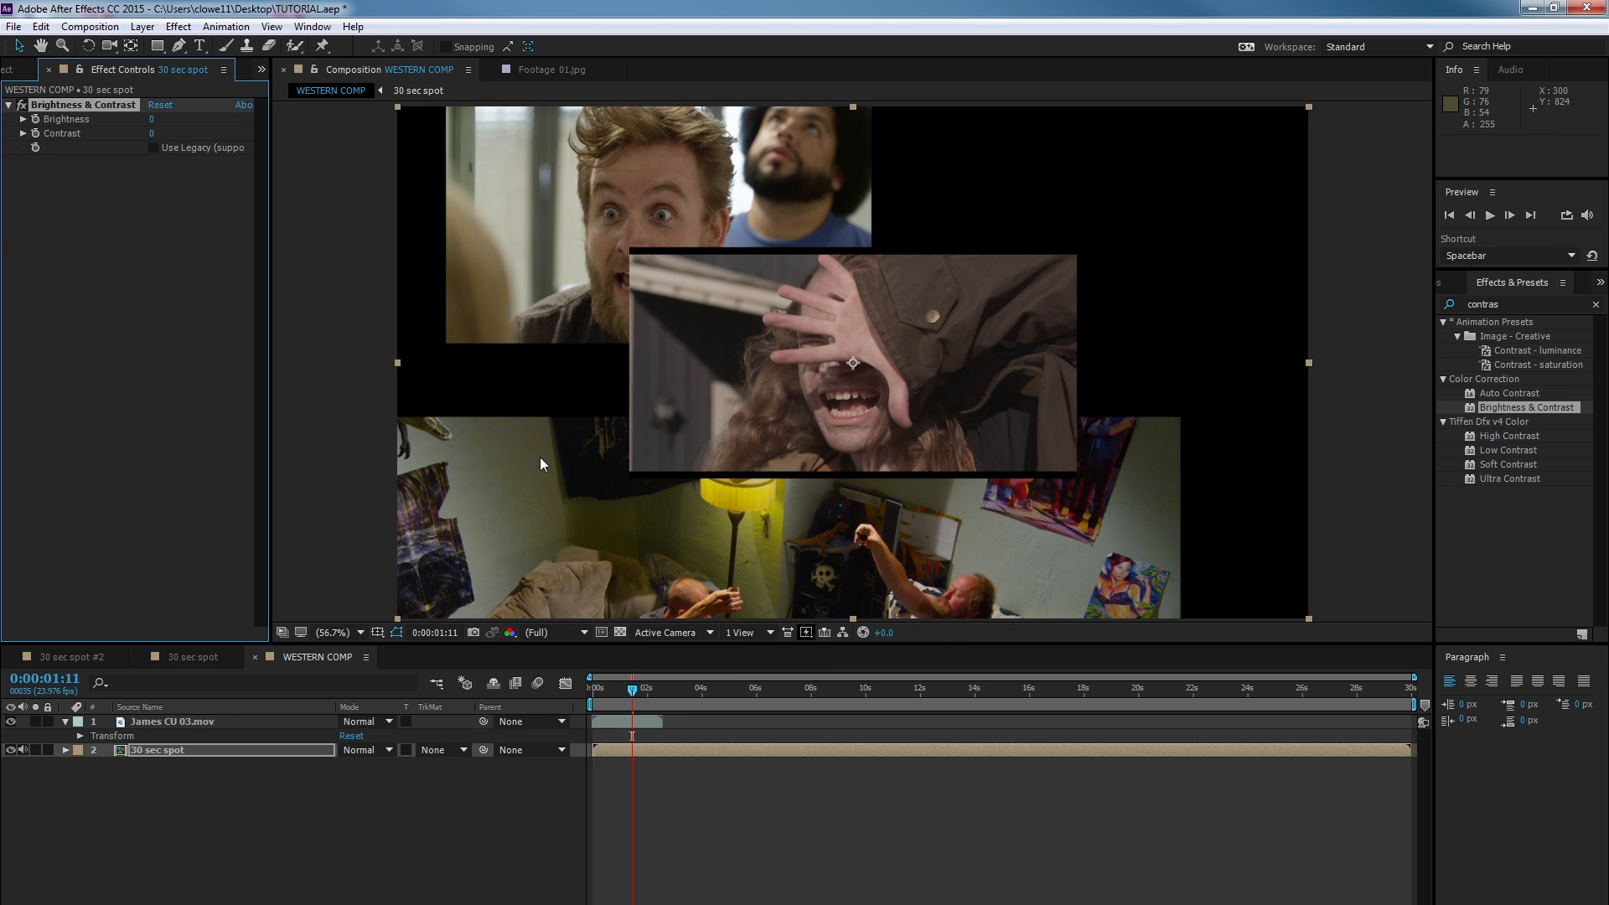
drag(152, 119, 252, 120)
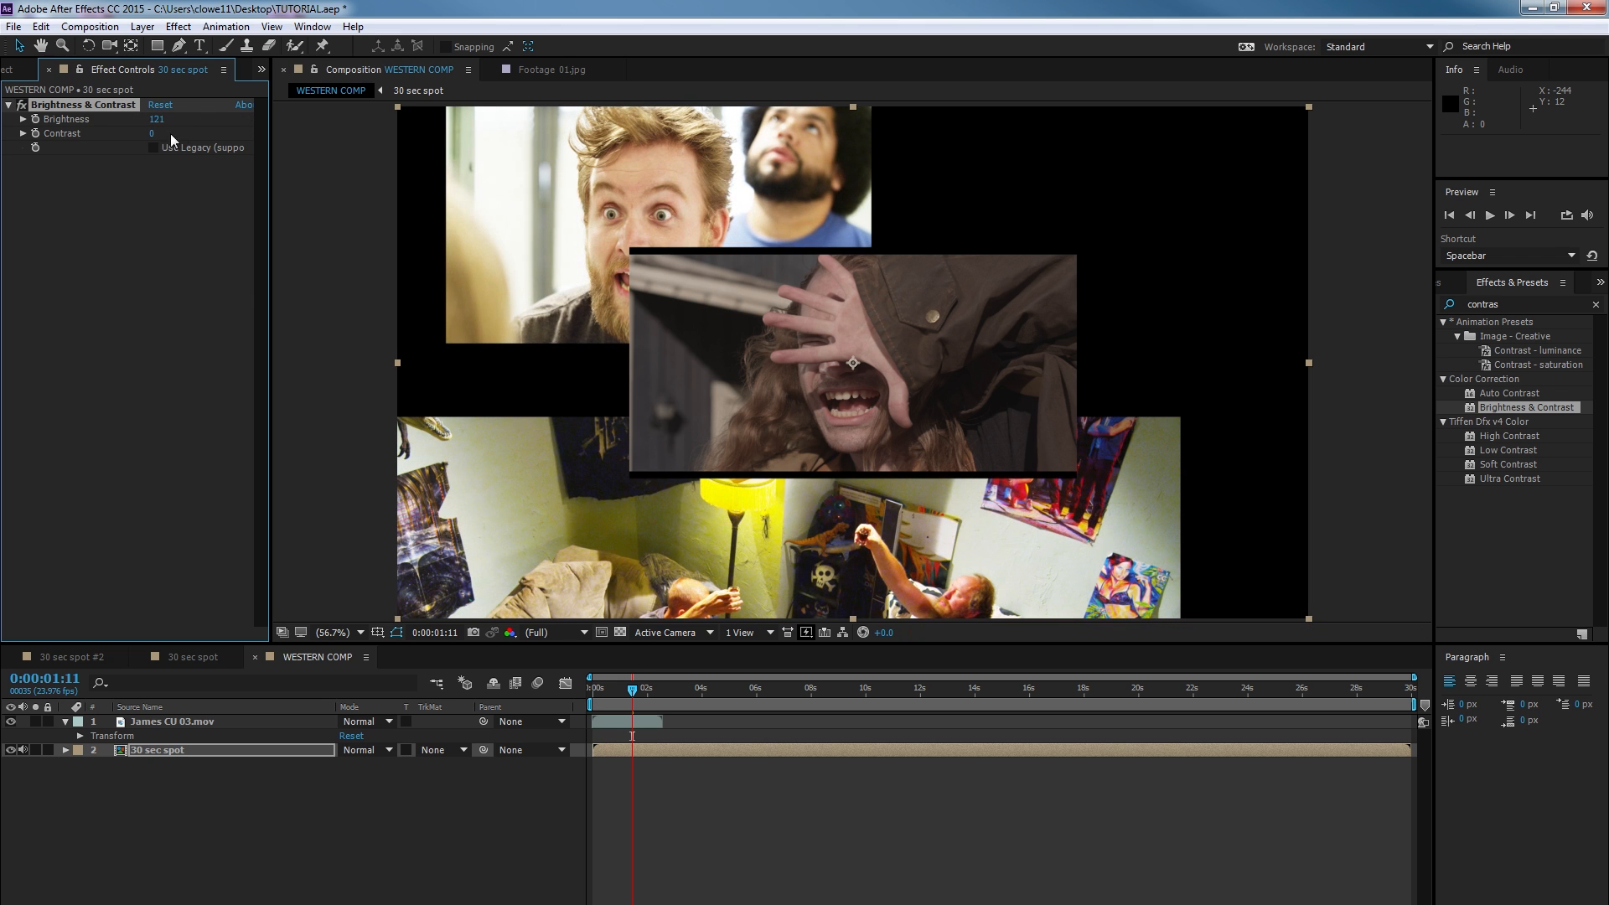
drag(153, 134, 368, 147)
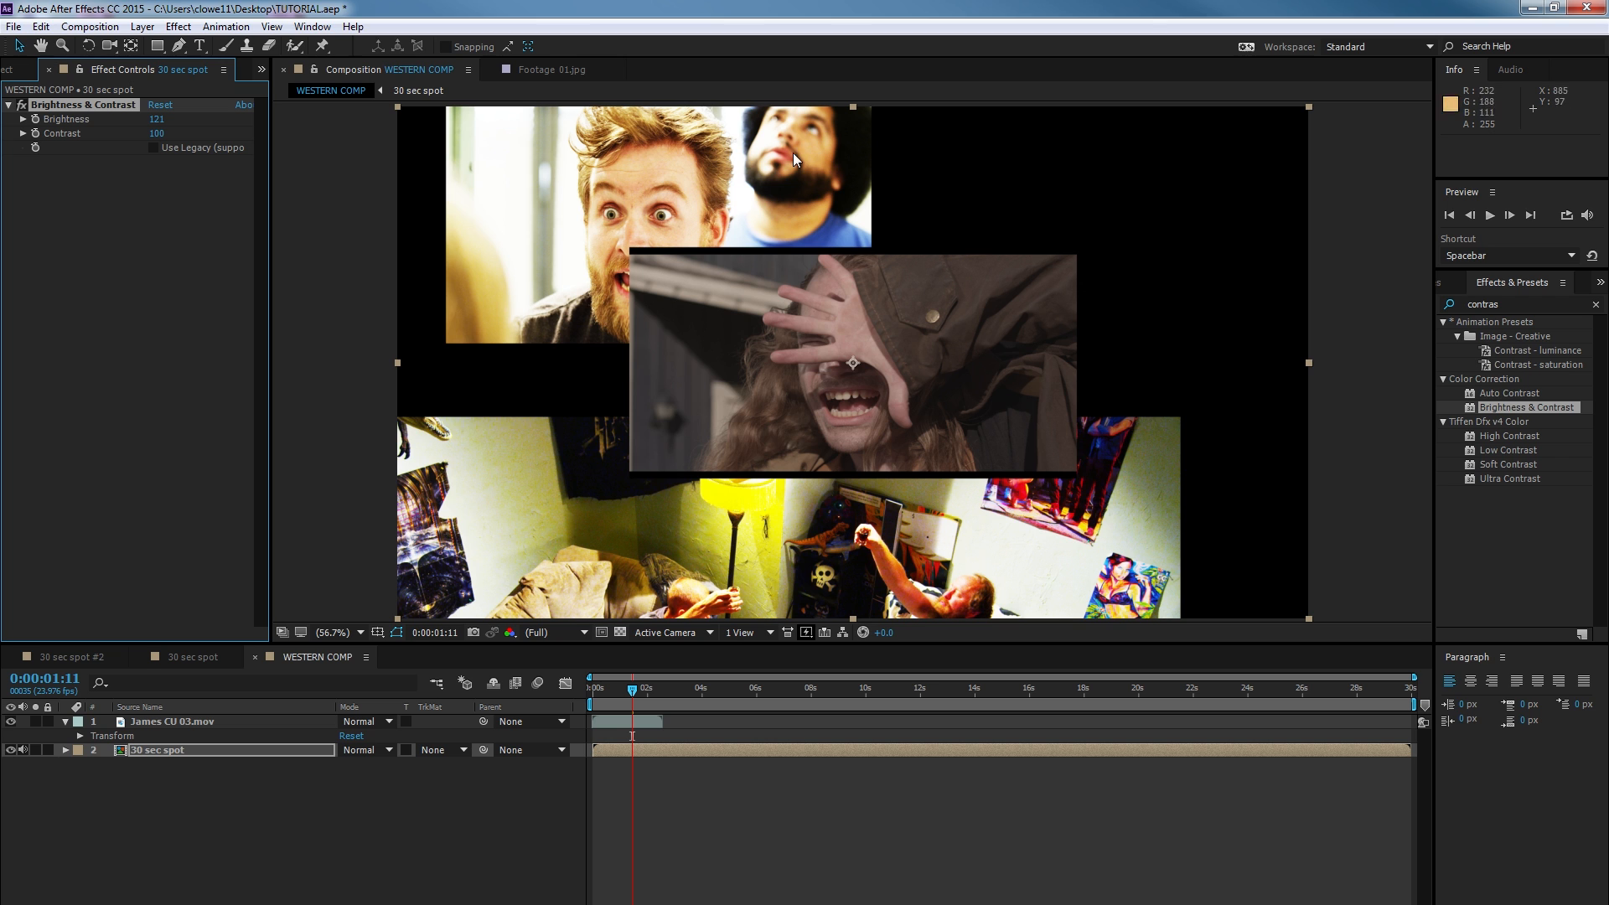
Open the nested 30 sec spot layer's source composition and compare its frame at 0:00:04:05 with WESTERN COMP.
click(123, 757)
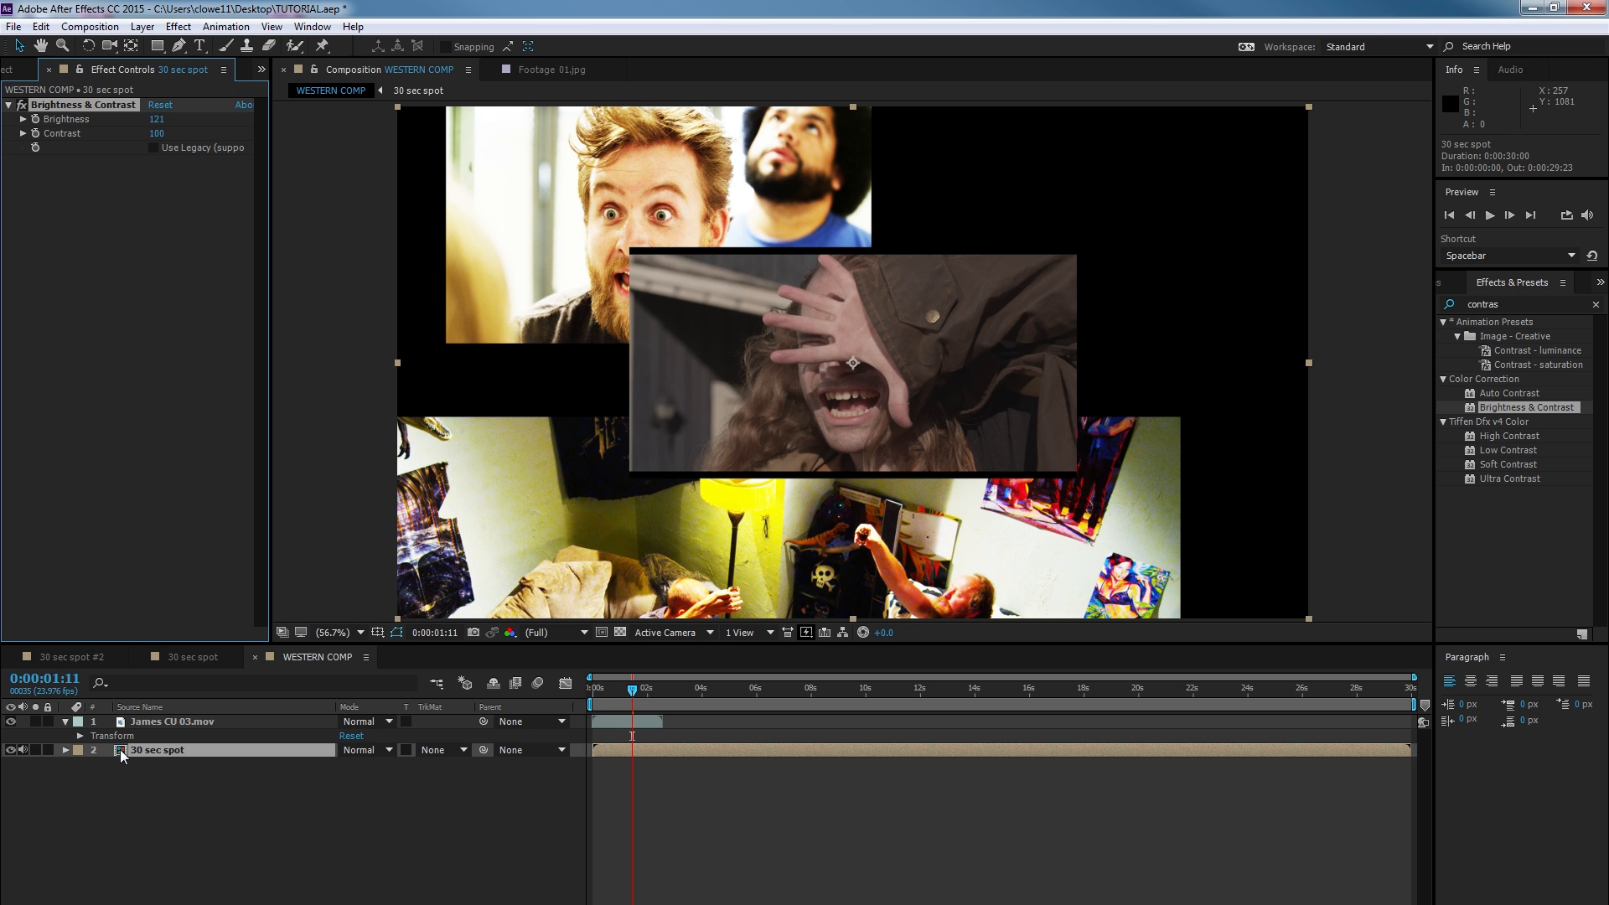
double_click(123, 755)
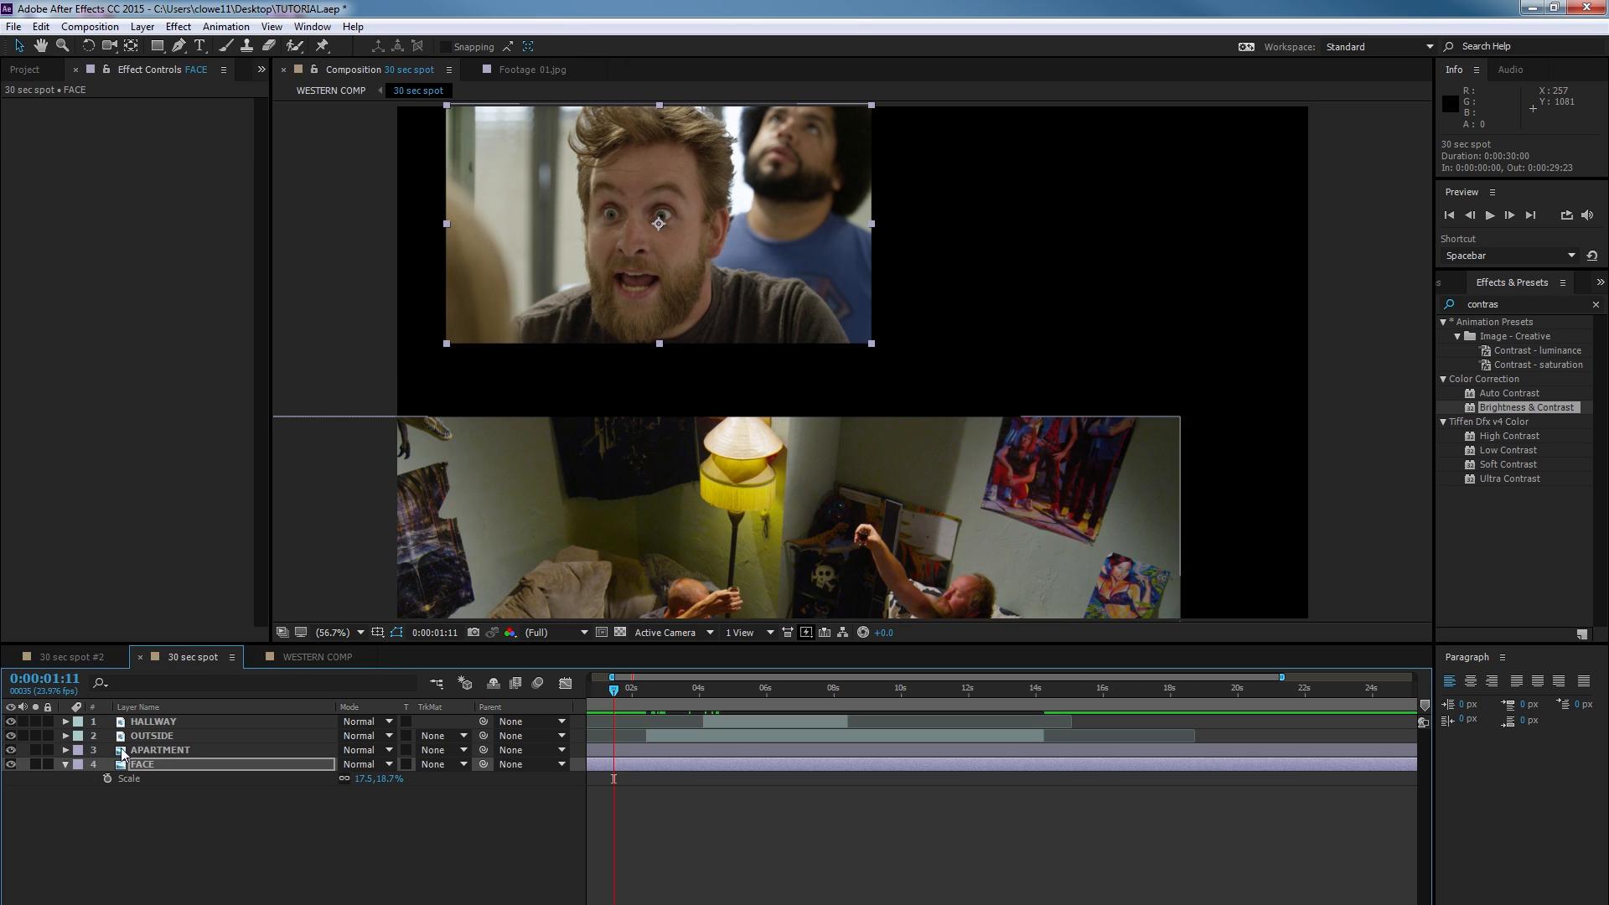
click(707, 689)
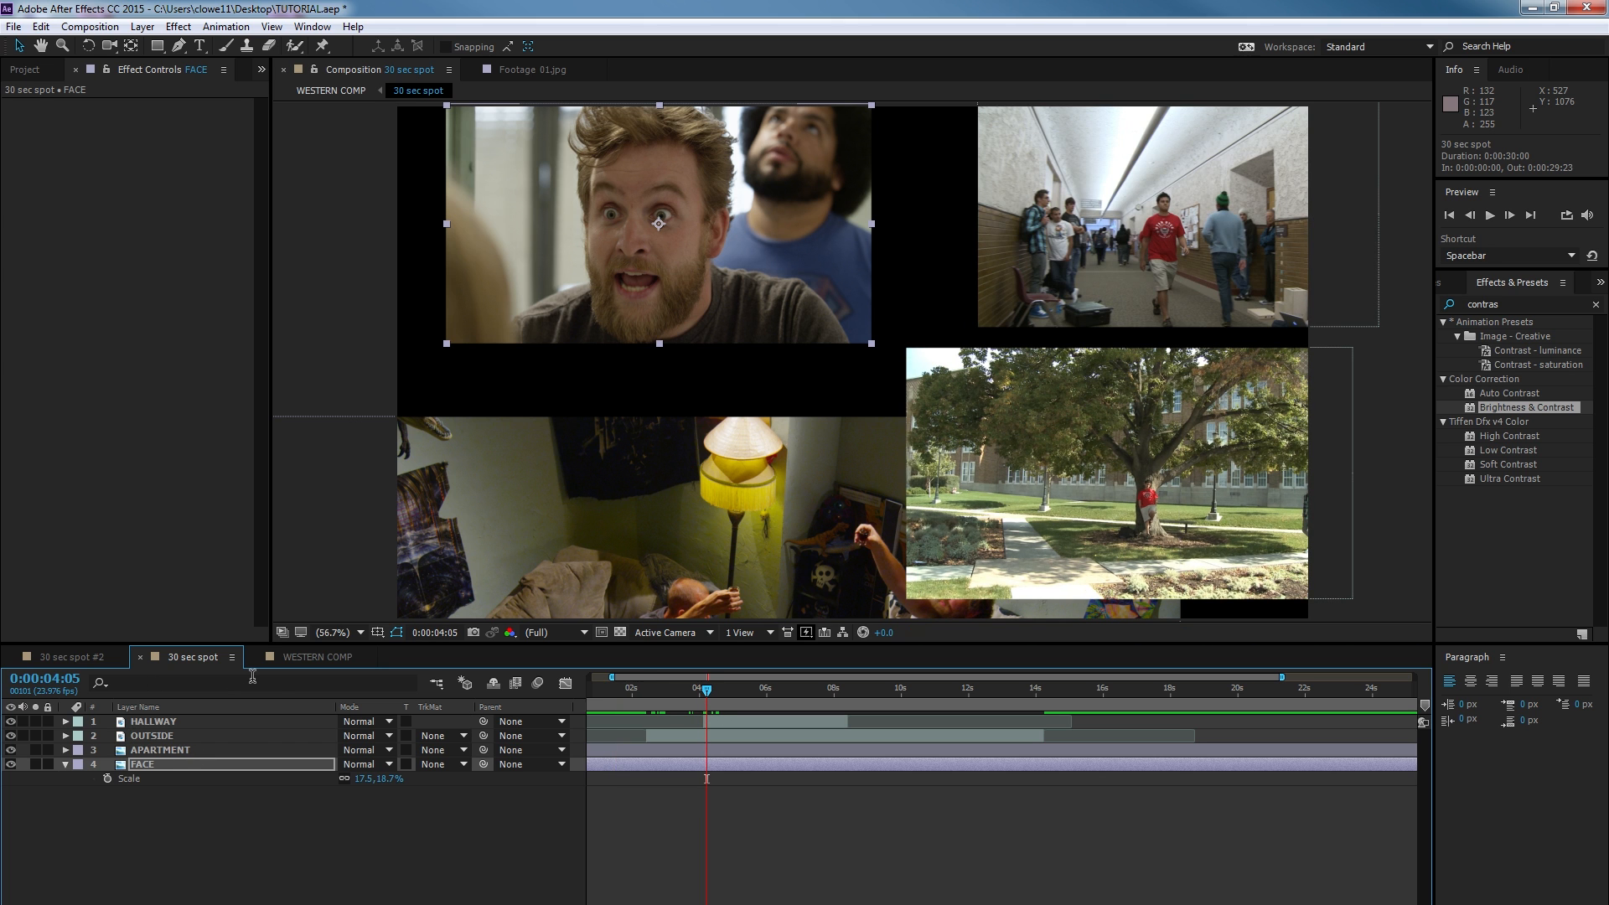
click(297, 657)
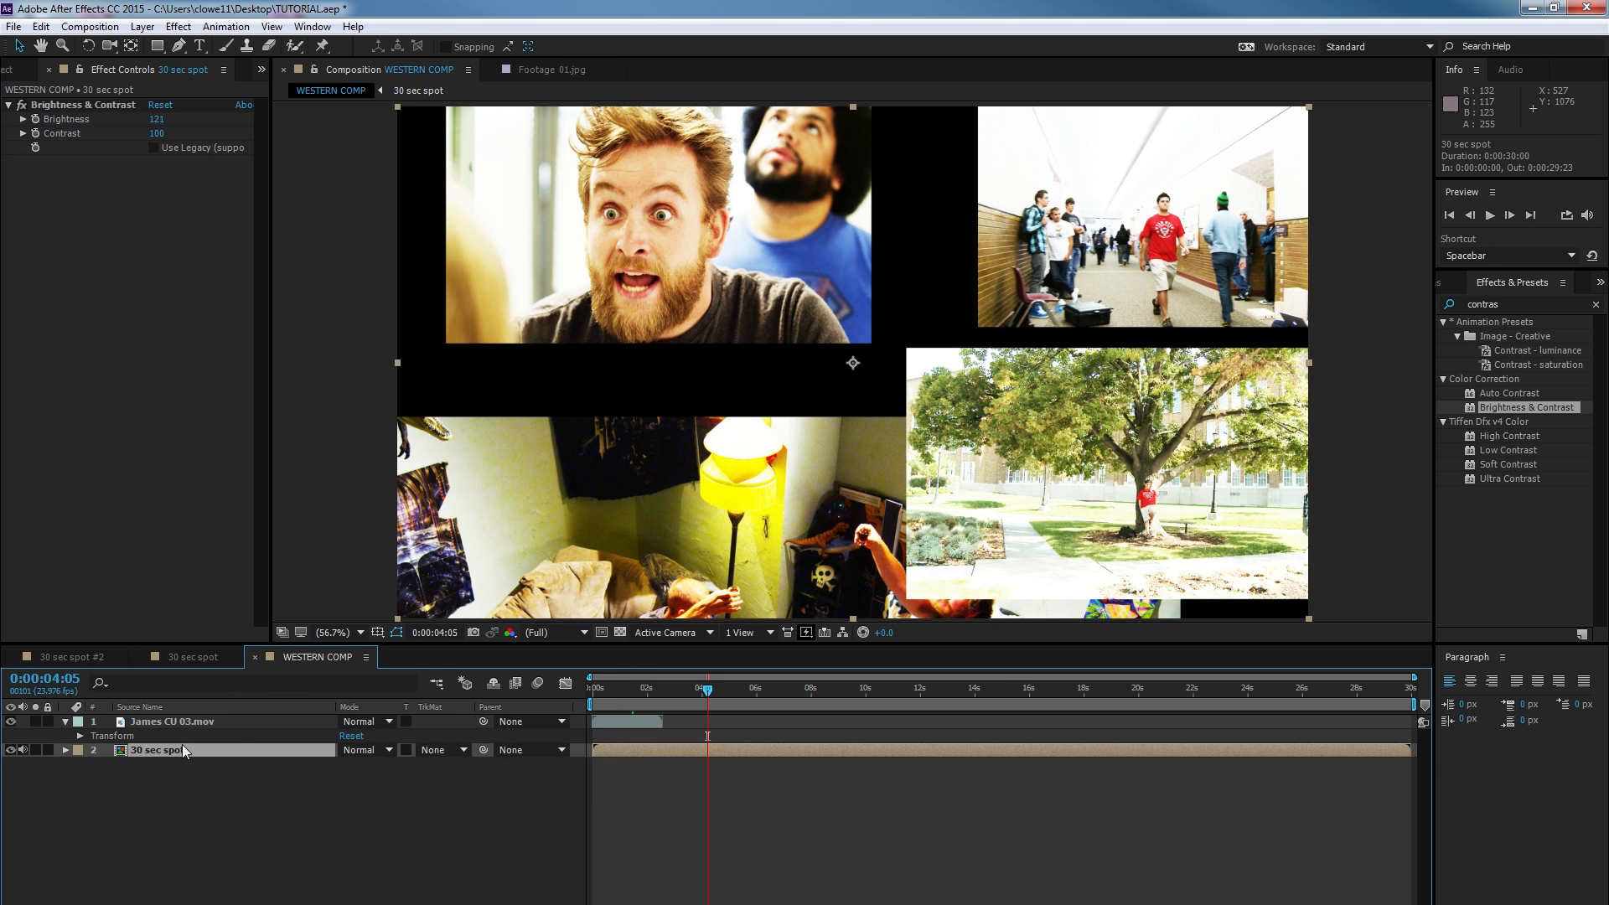
Reposition the FACE layer in 30 sec spot to about 750, 474.7 and return to WESTERN COMP.
click(203, 657)
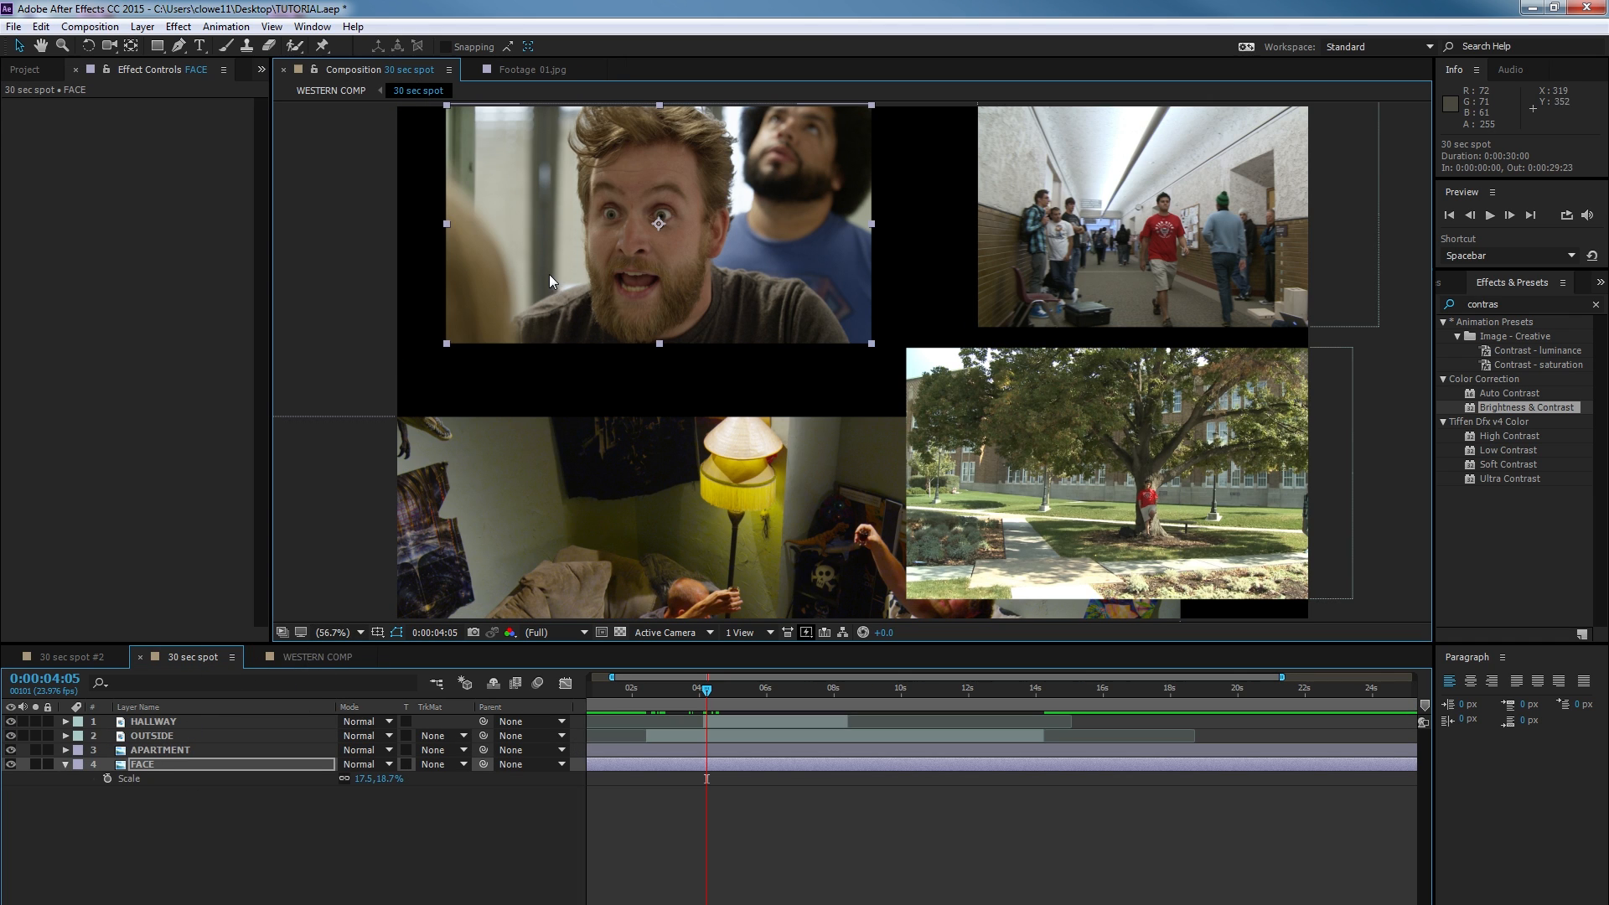
drag(550, 274, 645, 382)
click(312, 654)
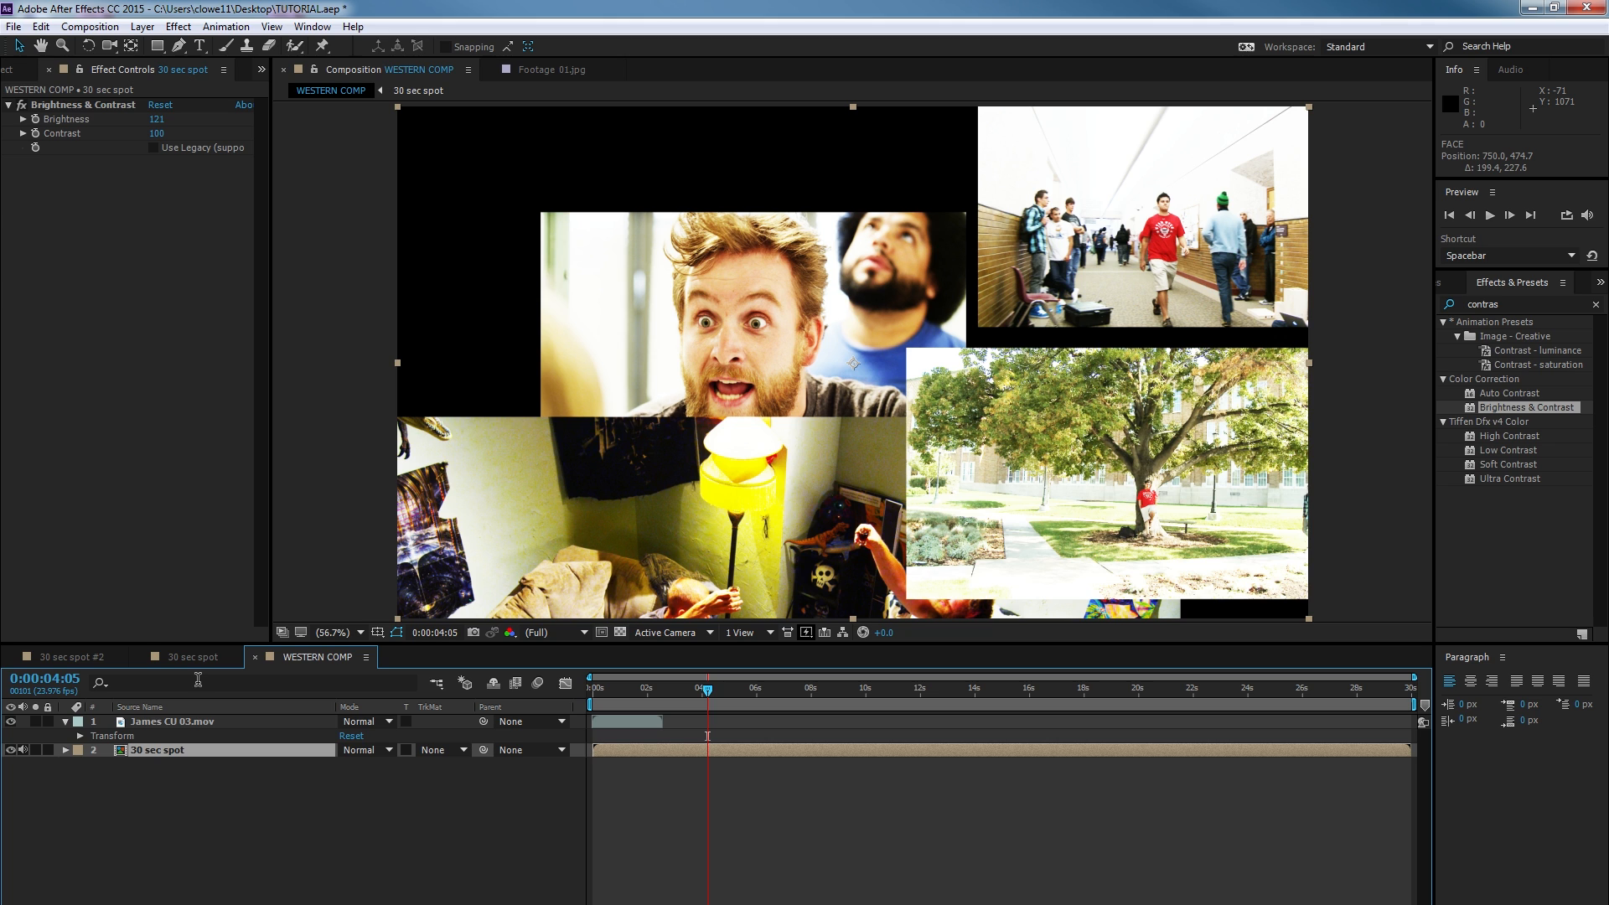
Show the project items and check the nested 30 sec spot layer in WESTERN COMP against them.
click(52, 620)
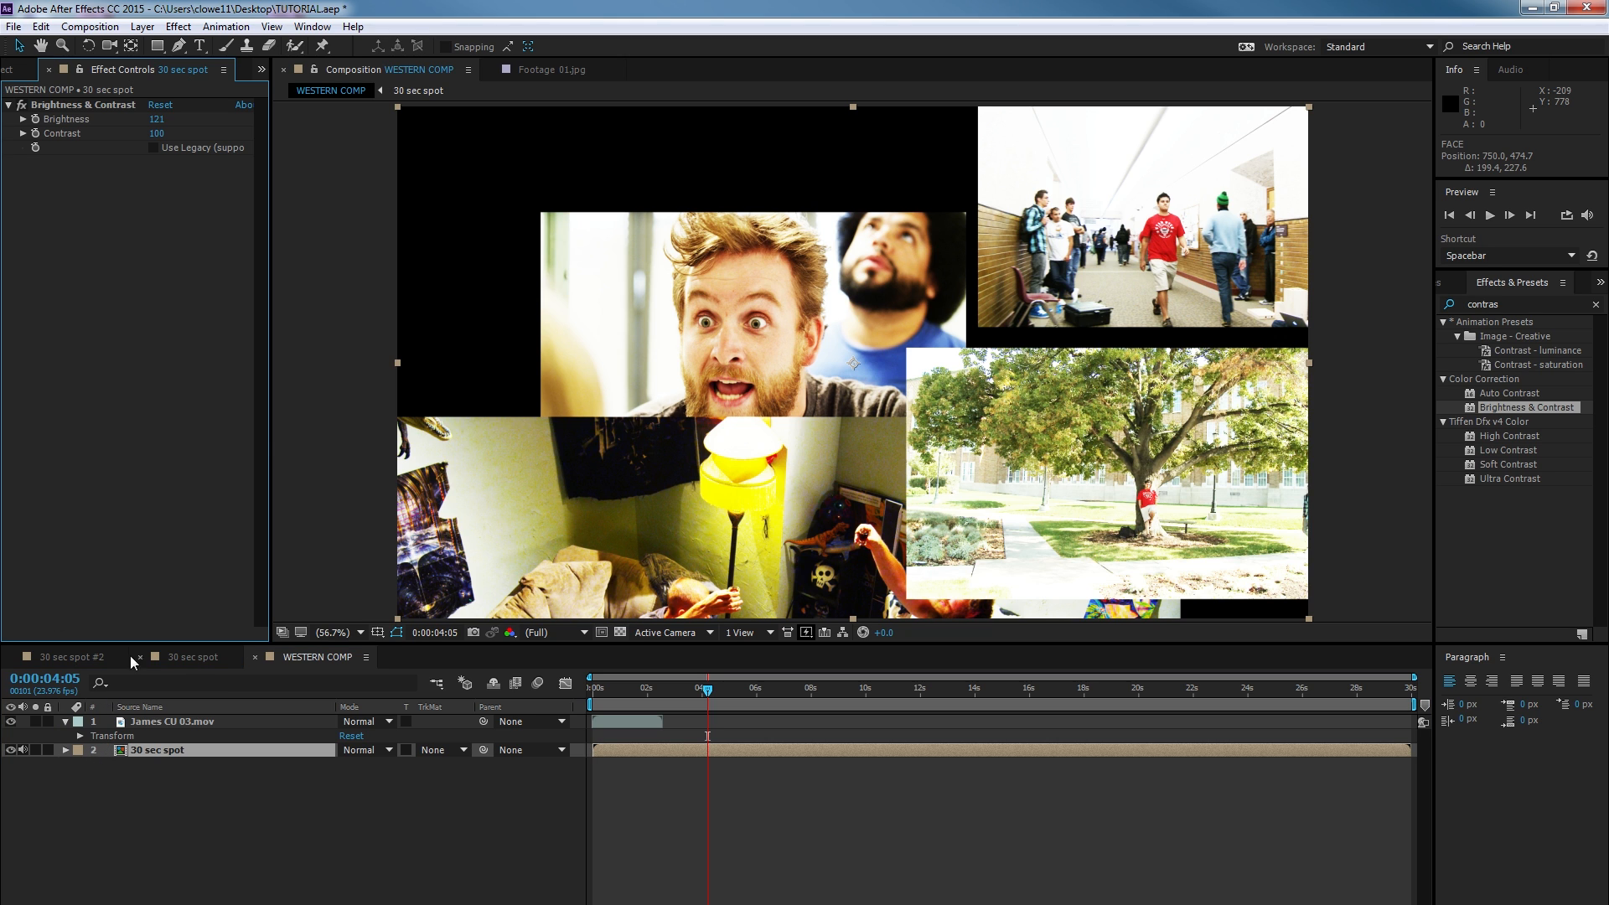
click(24, 68)
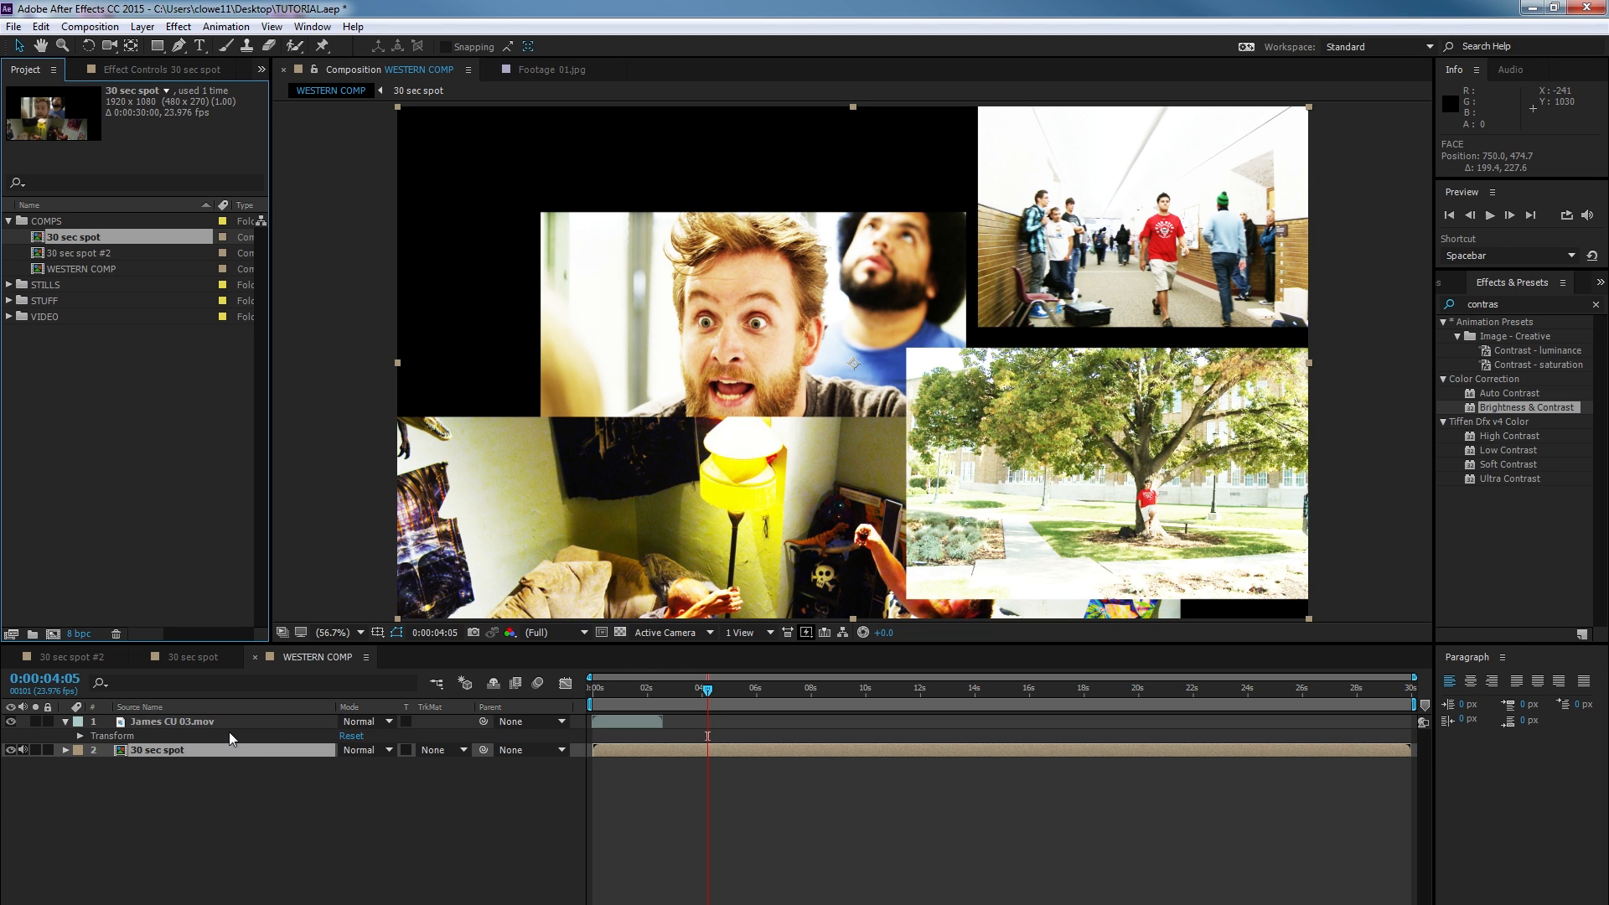
click(144, 748)
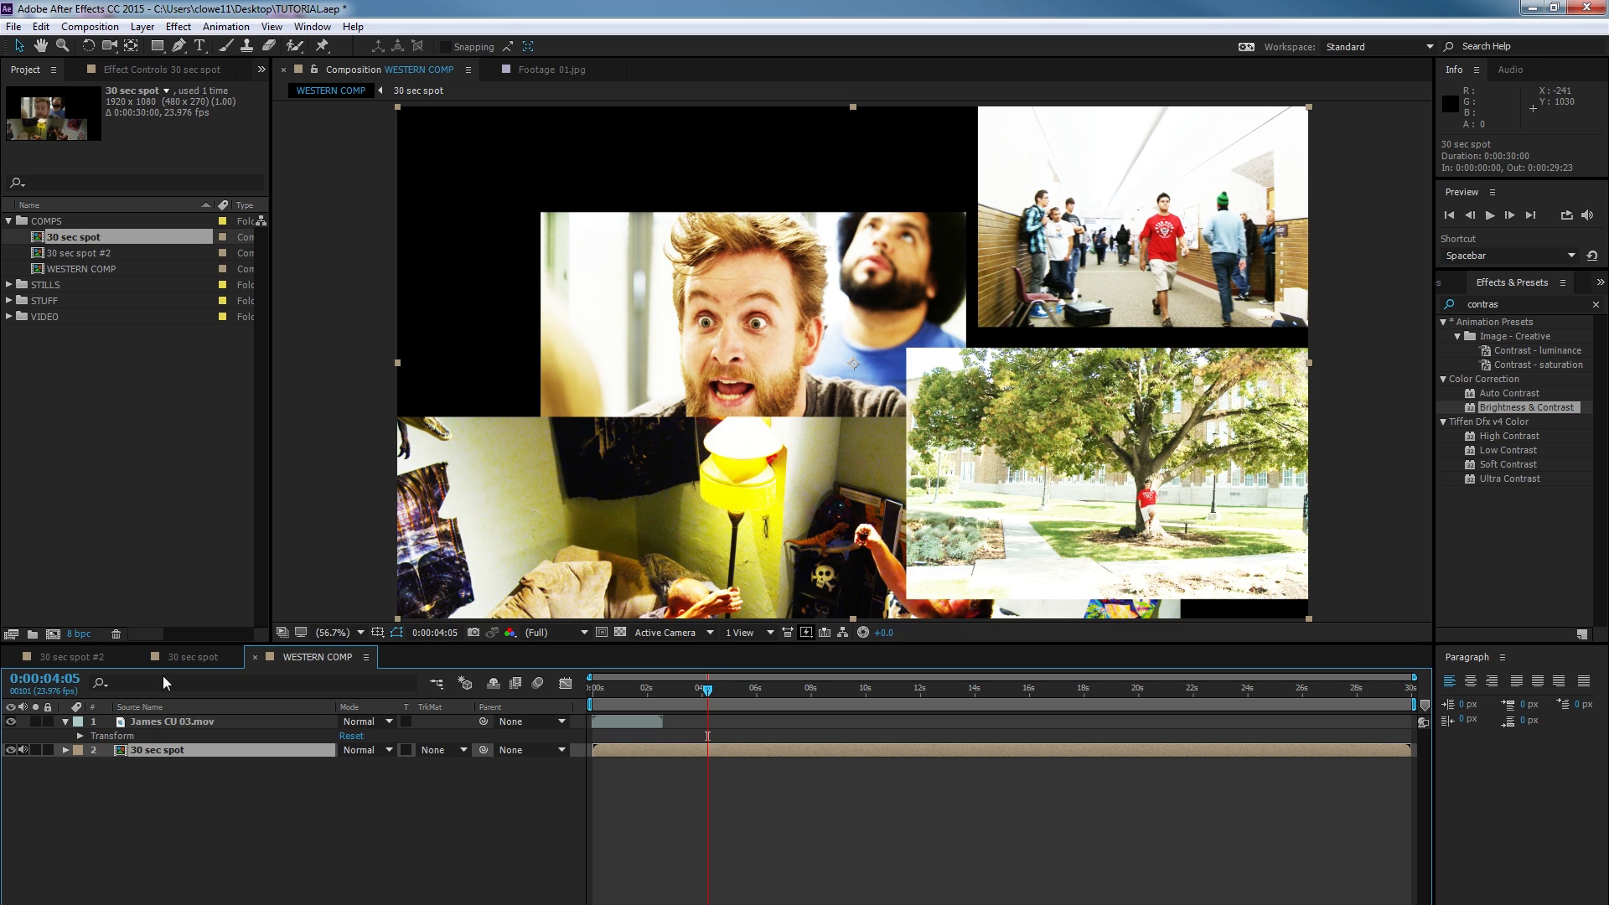
click(126, 775)
click(123, 753)
Pre-compose the HALLWAY, OUTSIDE, APARTMENT and FACE layers of 30 sec spot with all attributes moved, and inspect the new composition's contents.
click(176, 662)
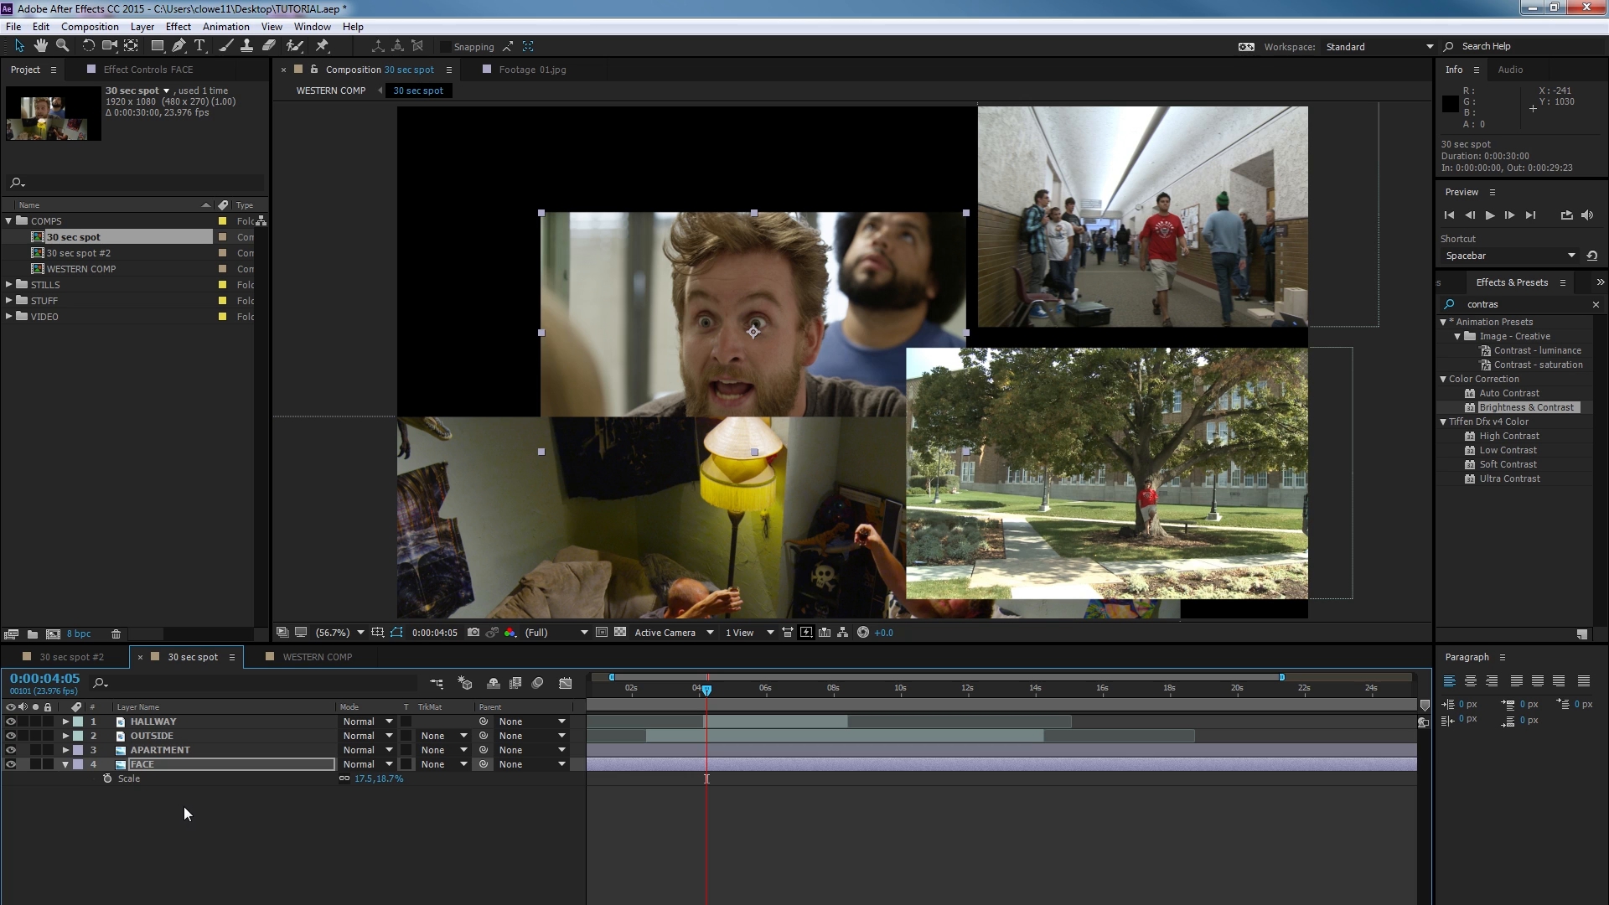
drag(183, 807, 136, 722)
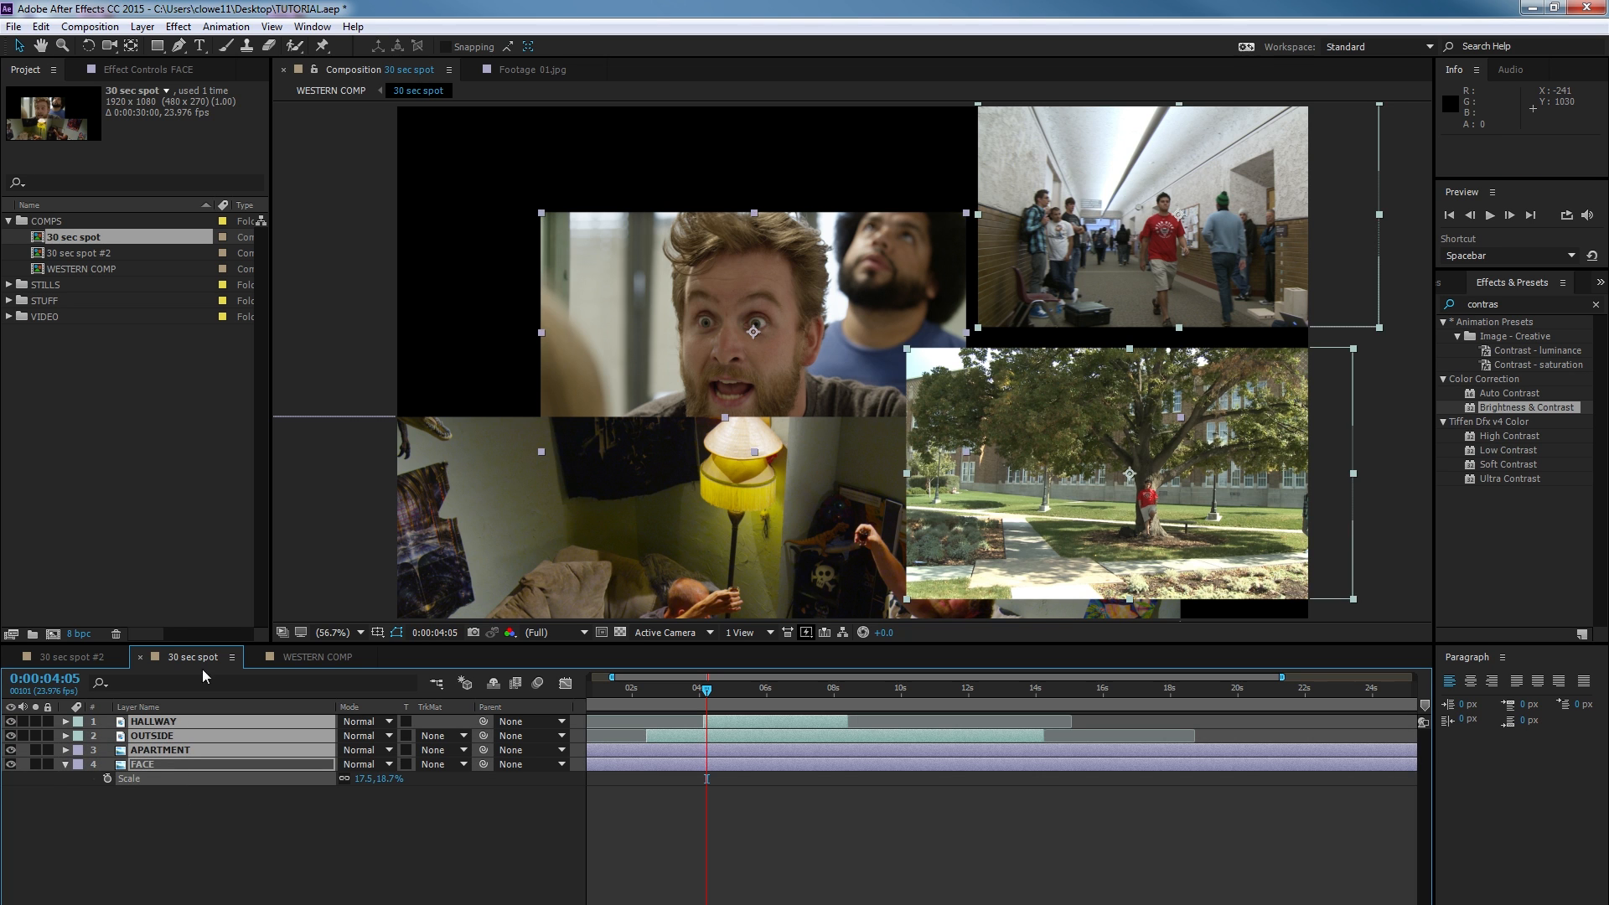
right_click(149, 718)
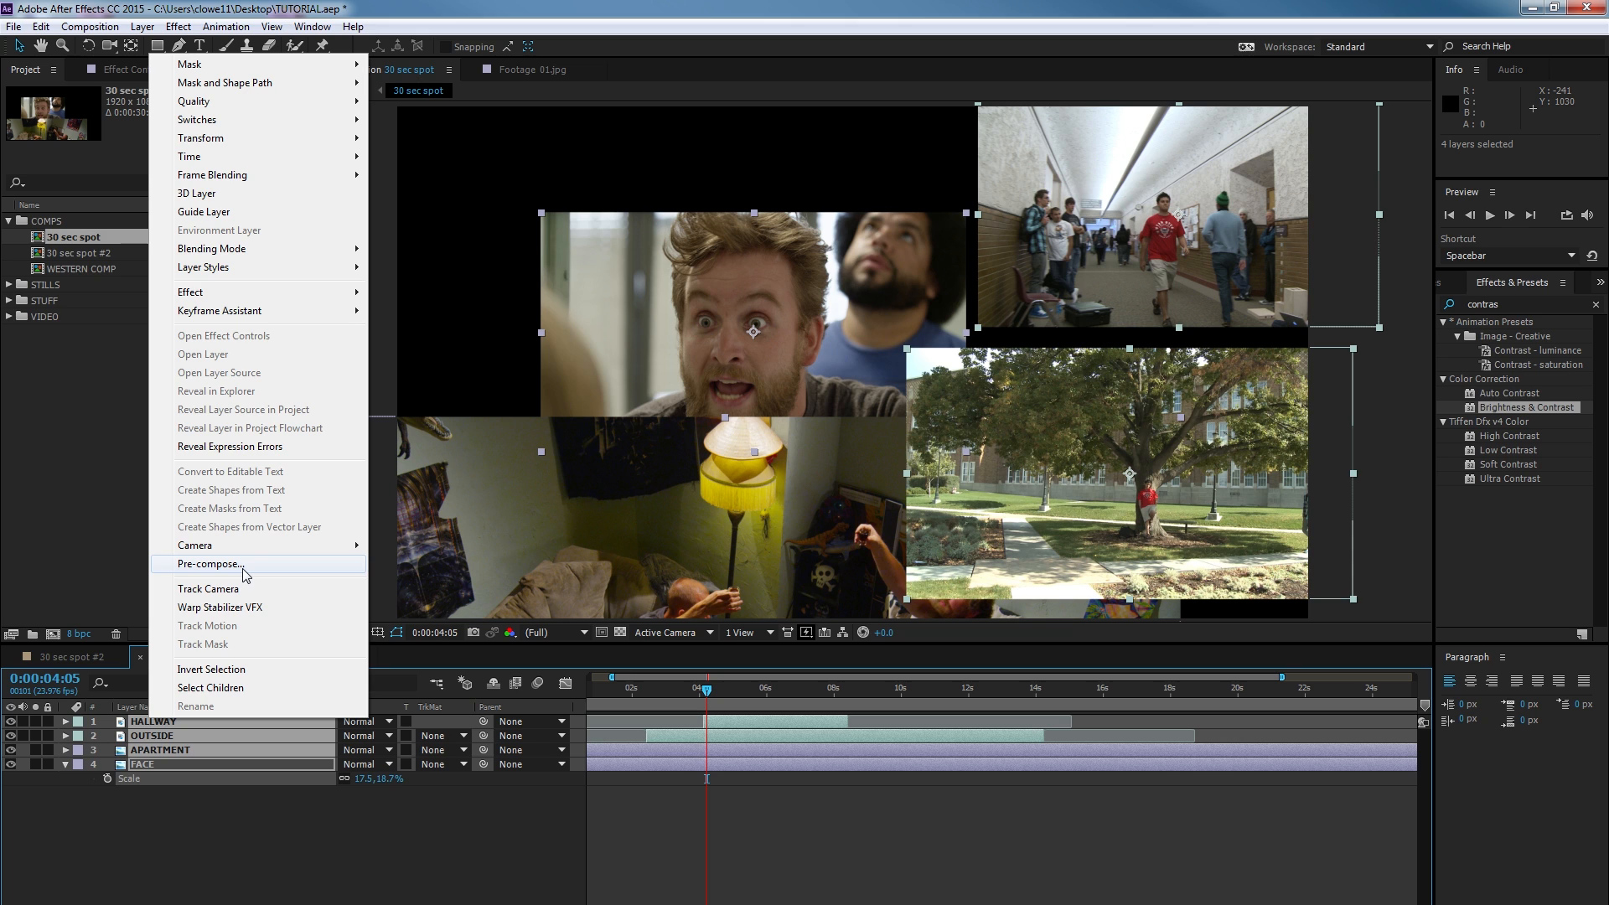
click(209, 565)
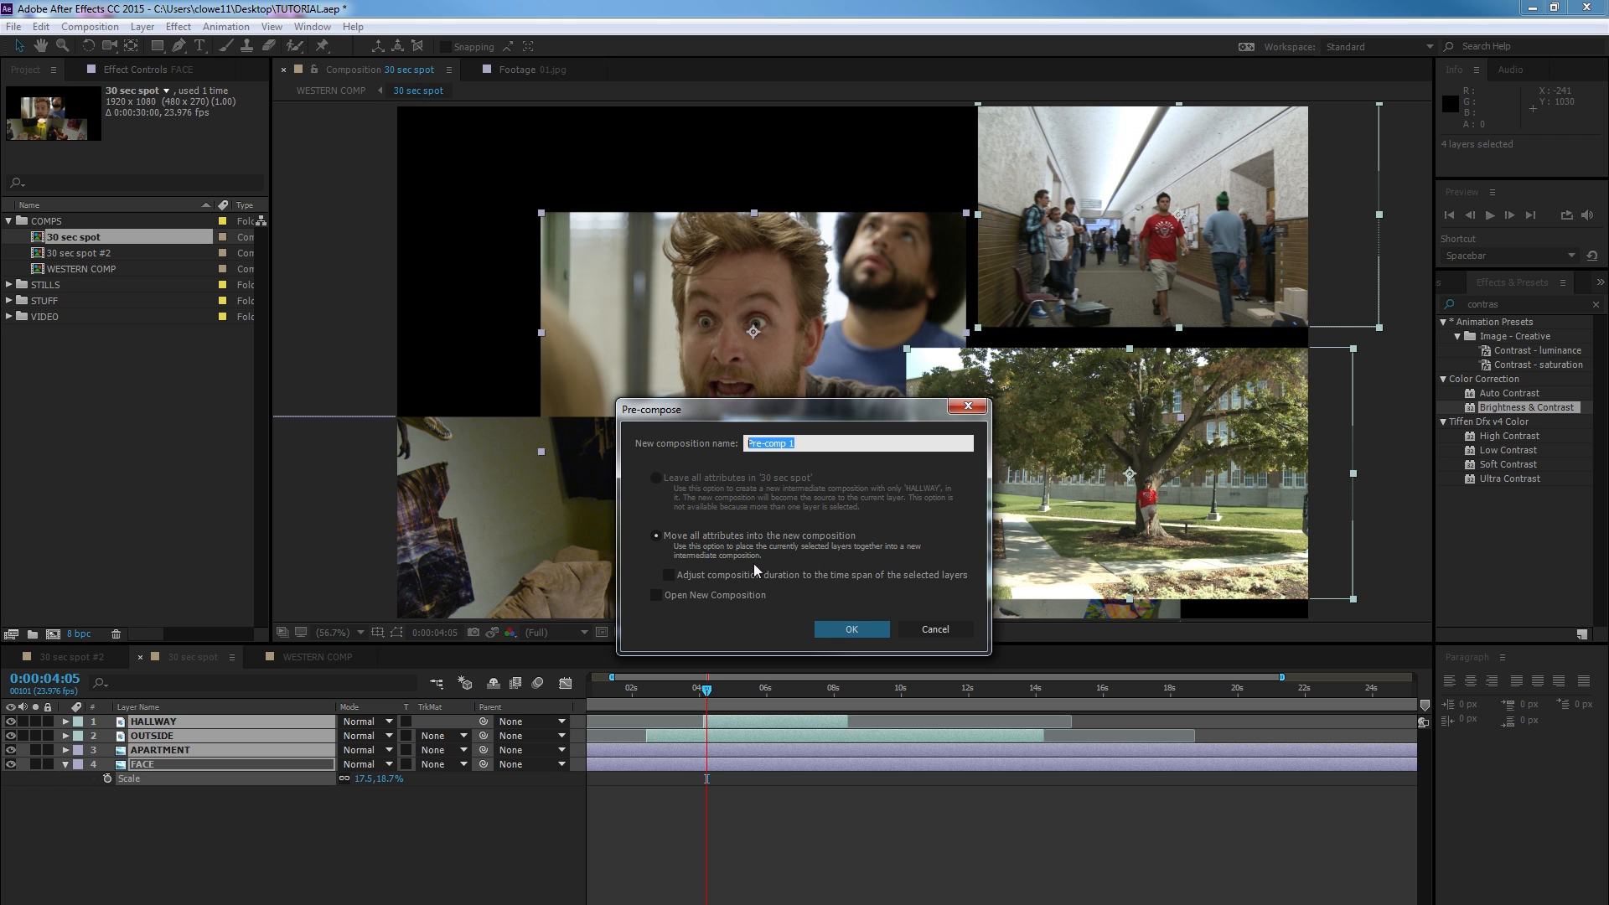
click(847, 629)
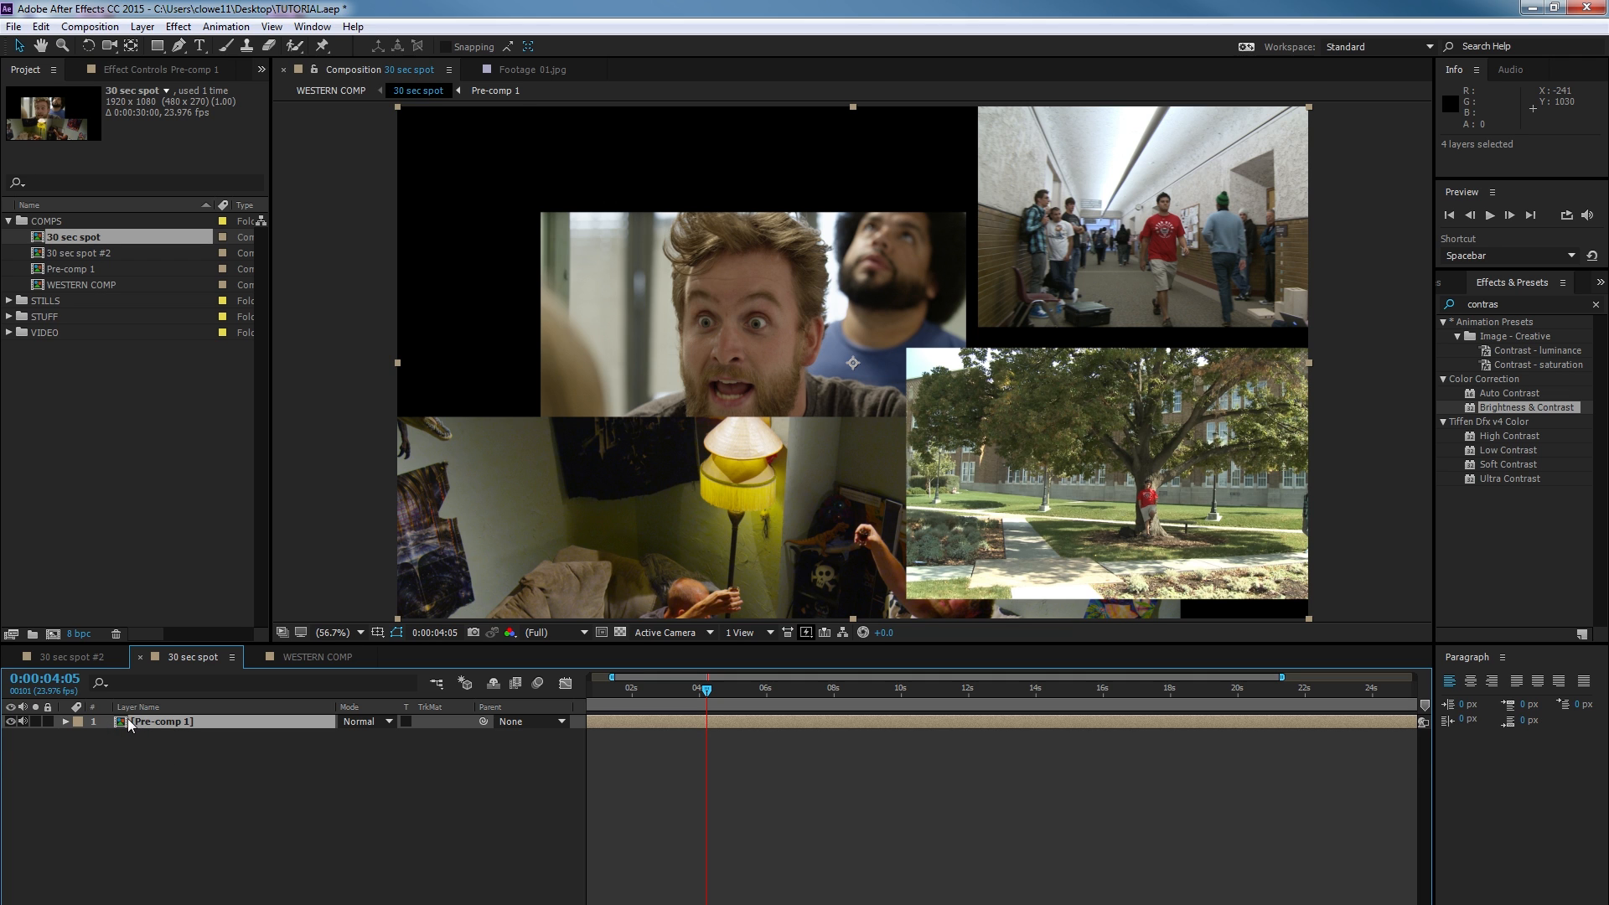
double_click(128, 721)
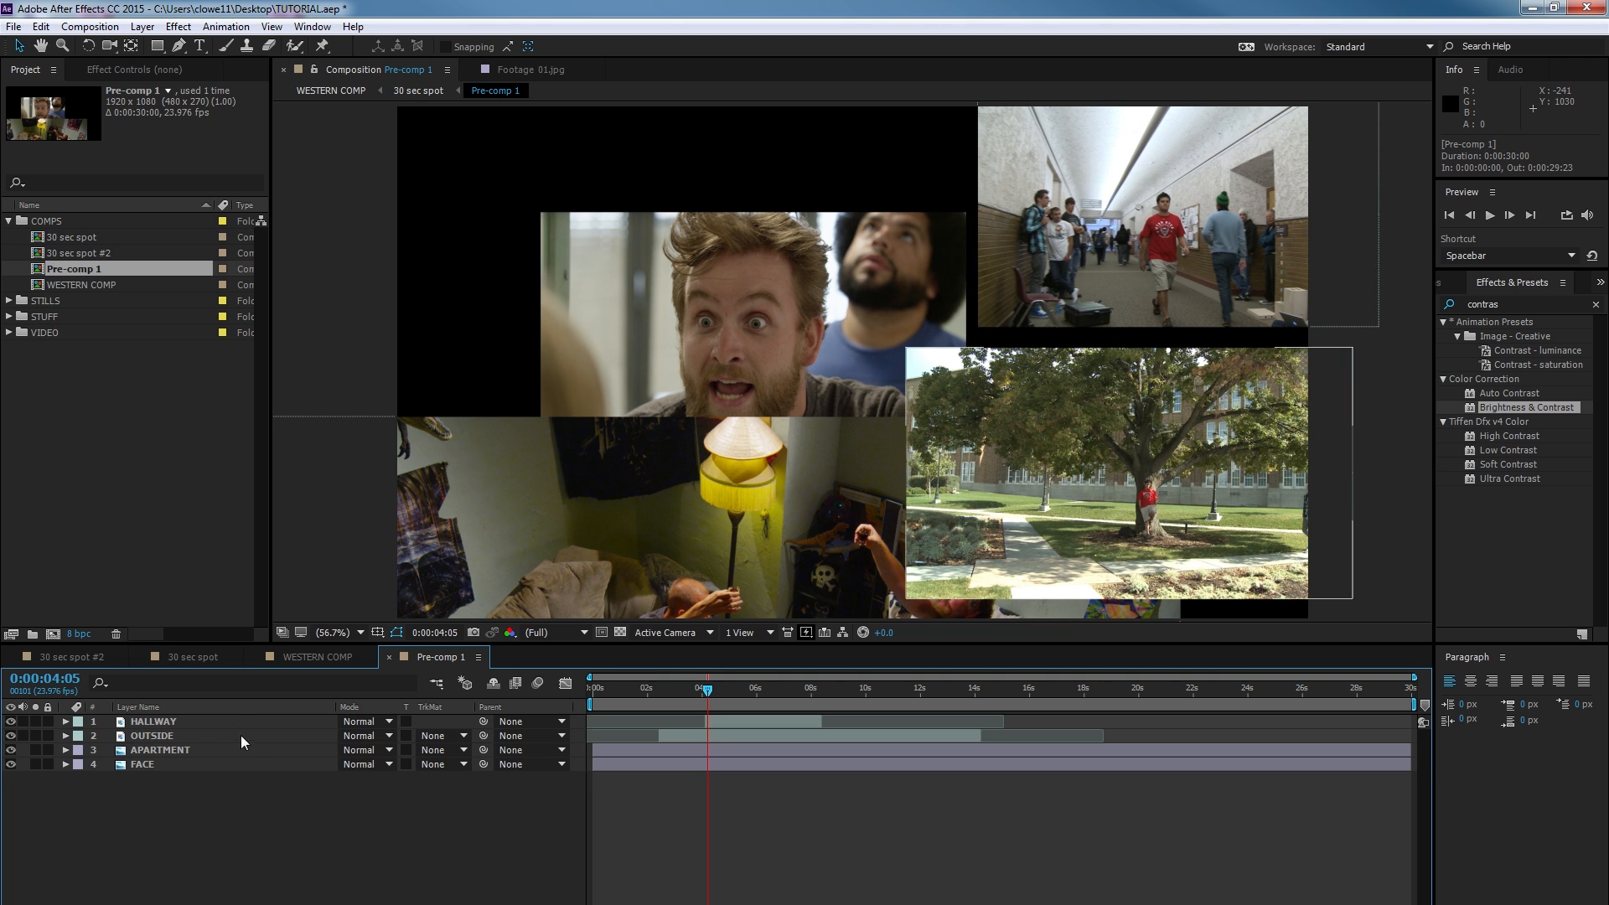
click(192, 657)
Add 094_0021_01.mov from the VIDEO folder to 30 sec spot as the top layer, shrink it and position it at about 217.1, 296.5.
click(10, 332)
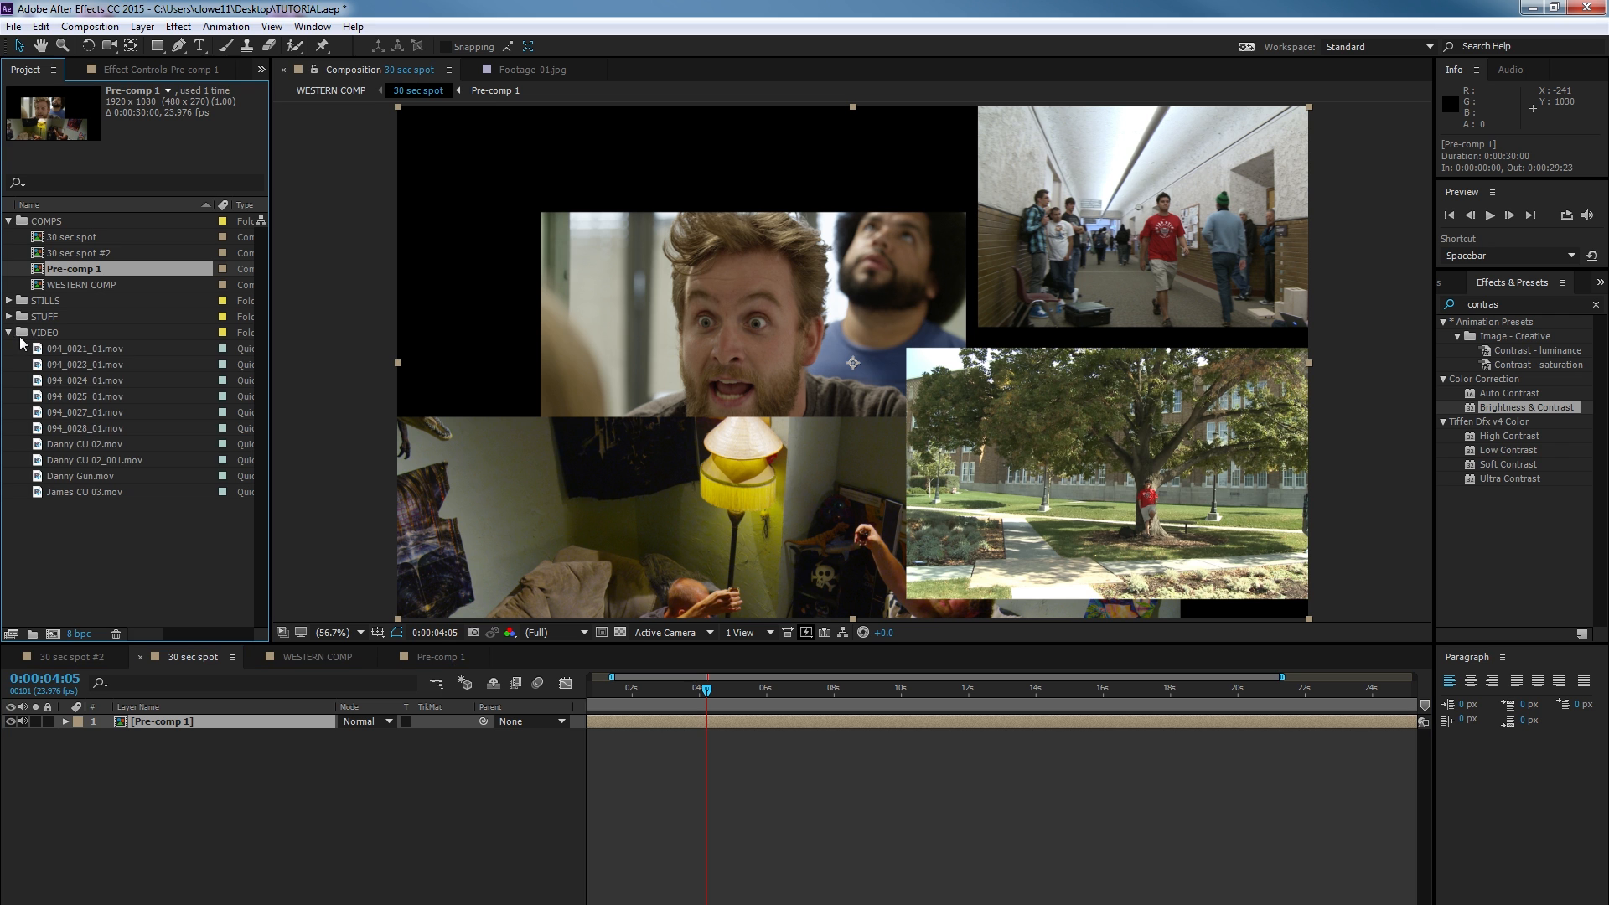
drag(51, 349, 203, 714)
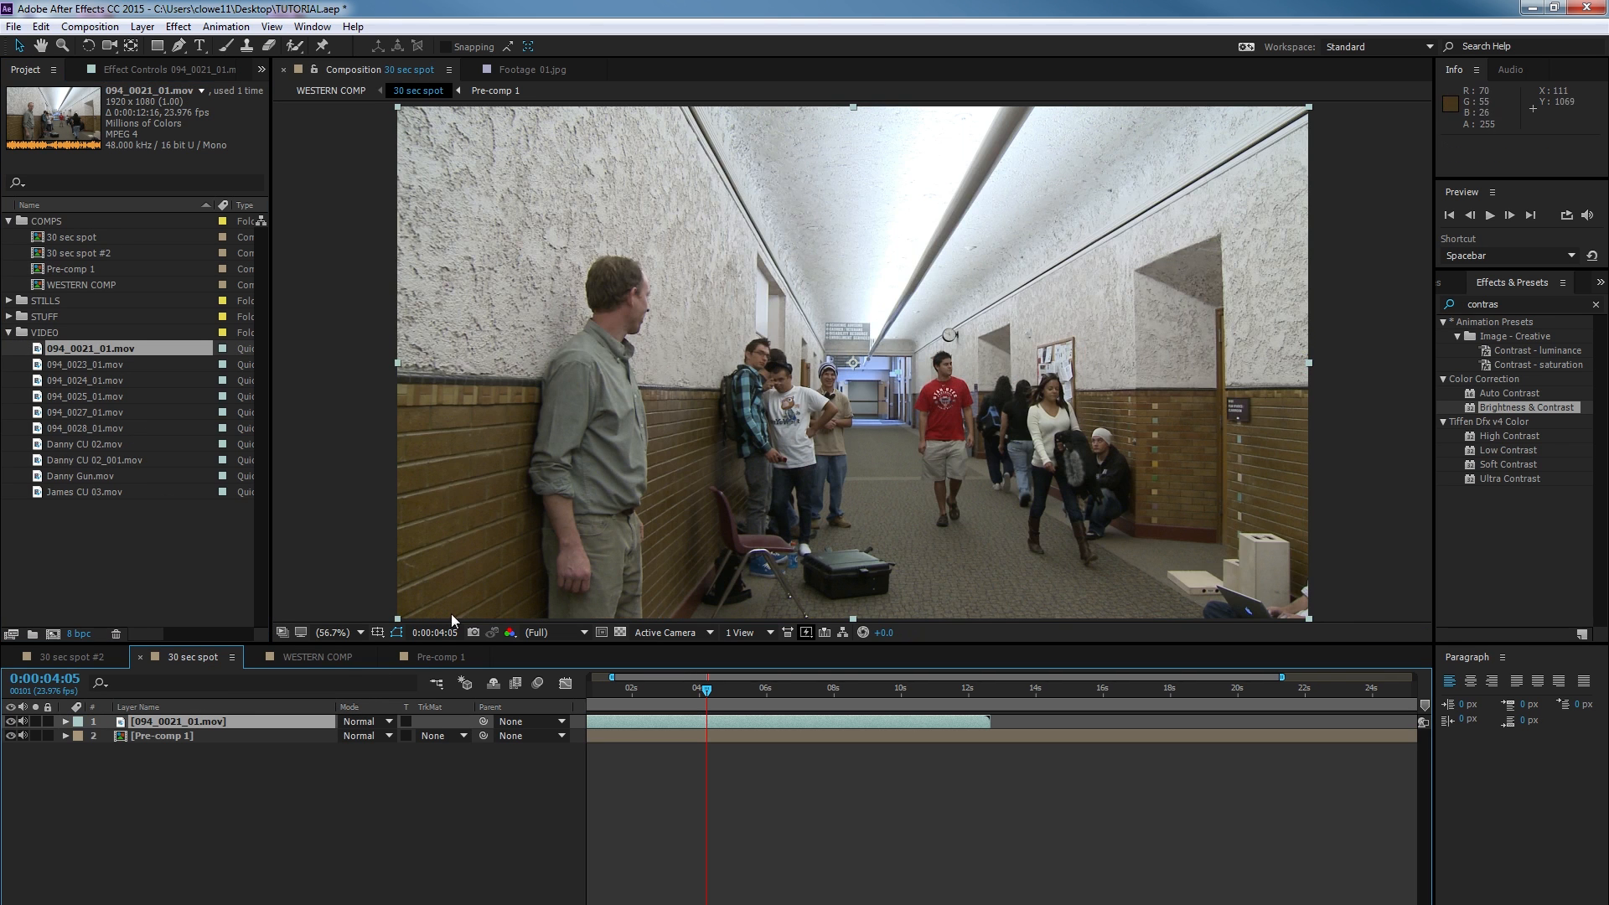
drag(391, 616, 783, 487)
drag(798, 424, 466, 275)
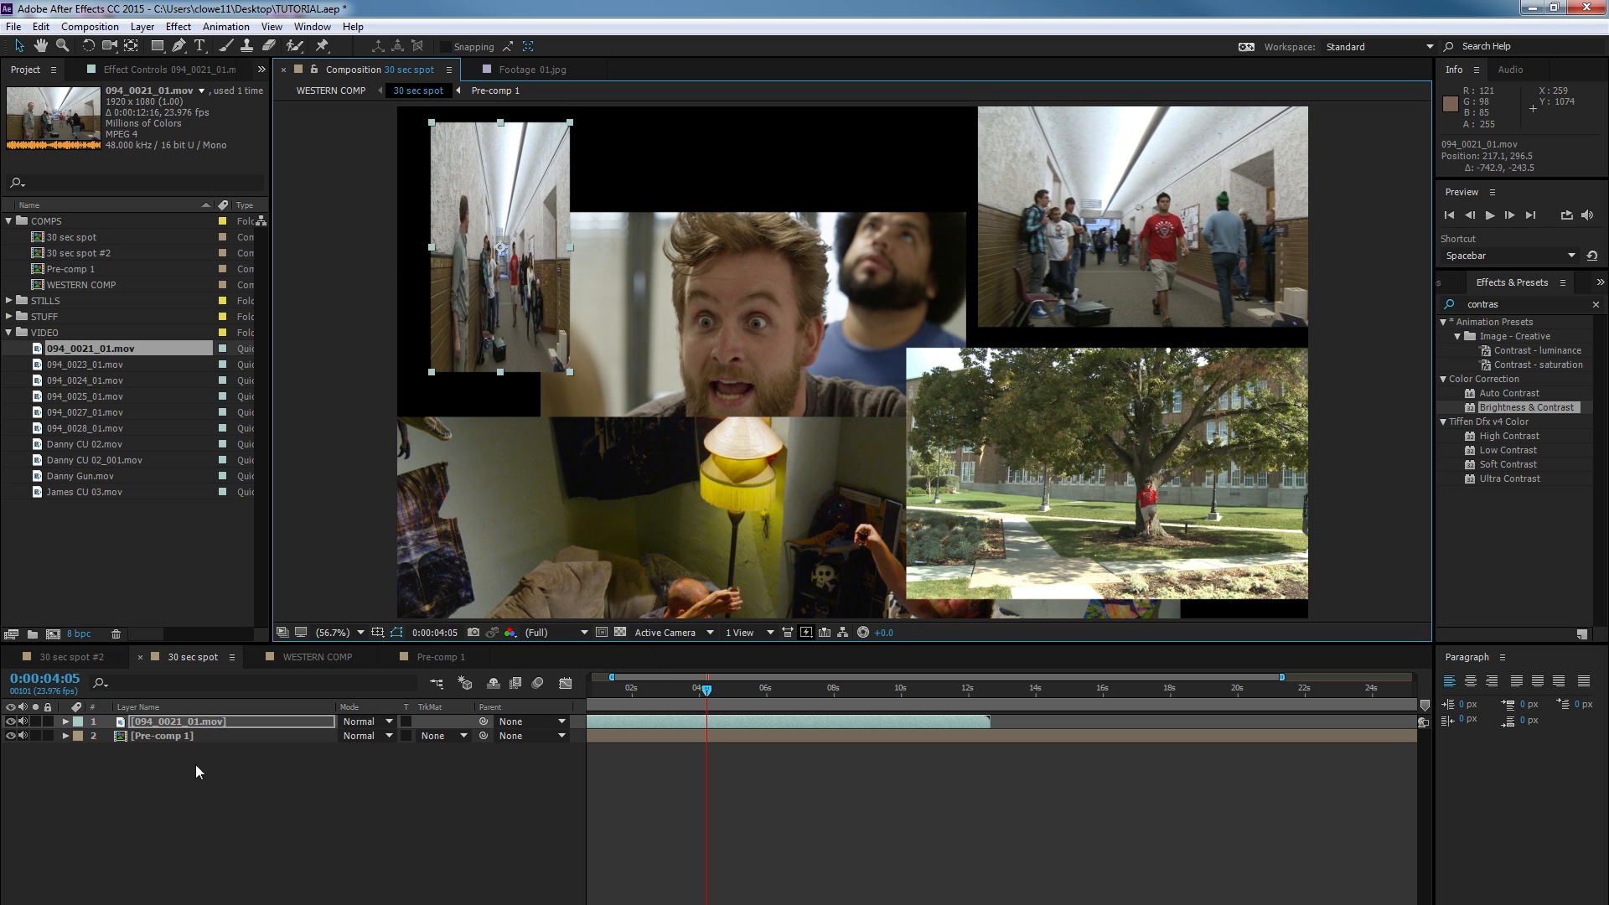
Try moving the Pre-comp 1 layer on its own to about 1277.6, 577.1 and further across the frame, and undo the moves.
click(161, 735)
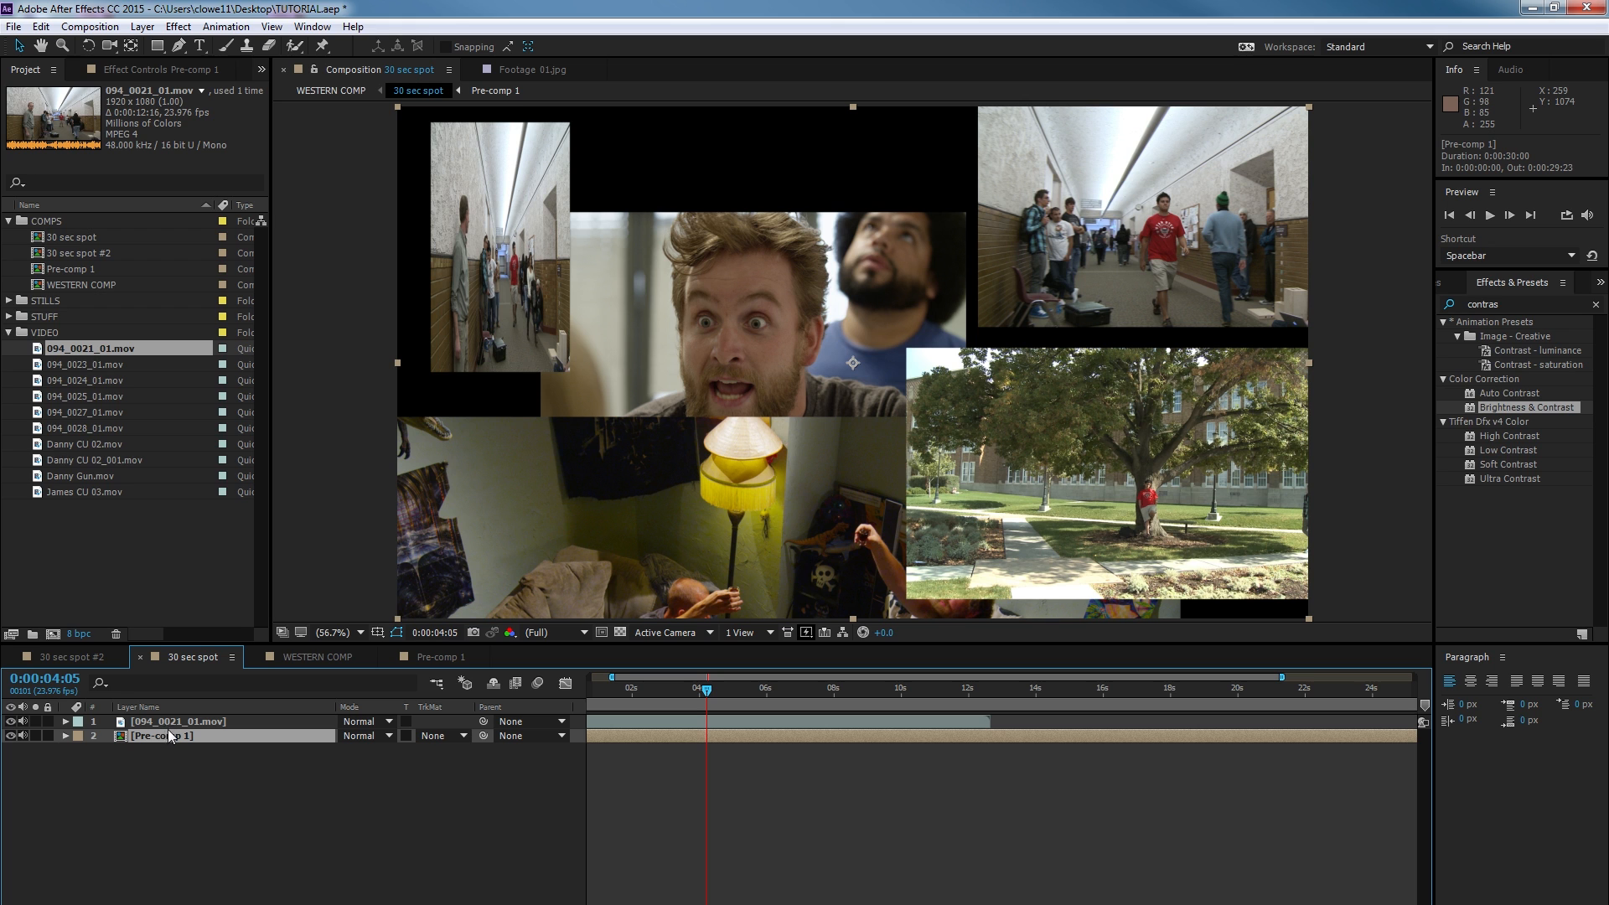
drag(495, 248, 645, 265)
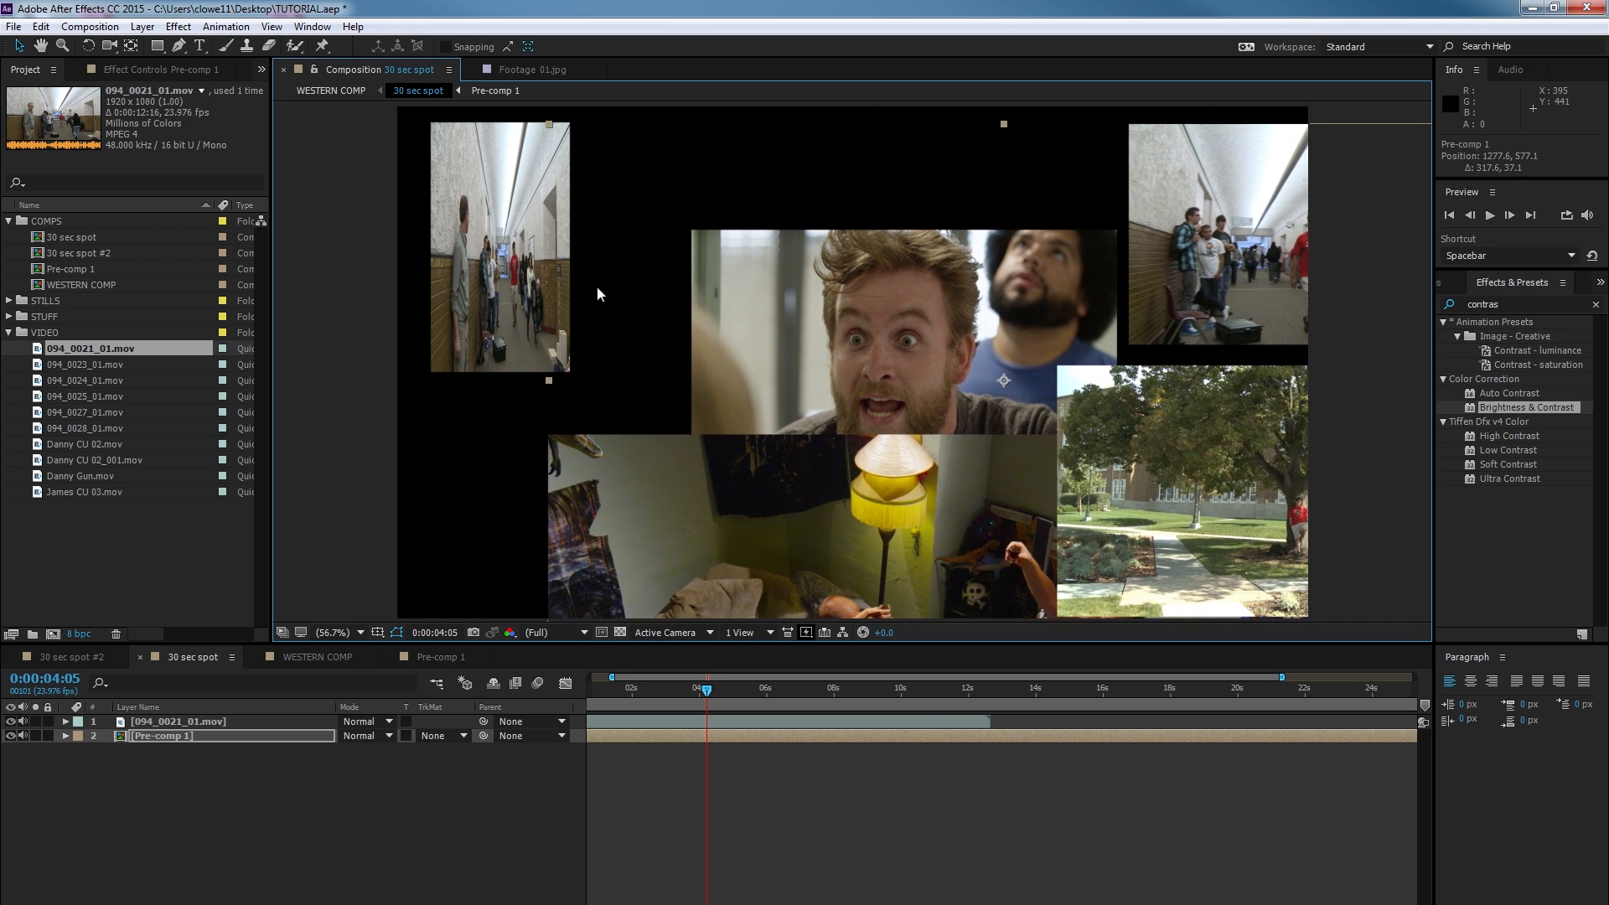
drag(739, 388, 759, 333)
key(ctrl+z)
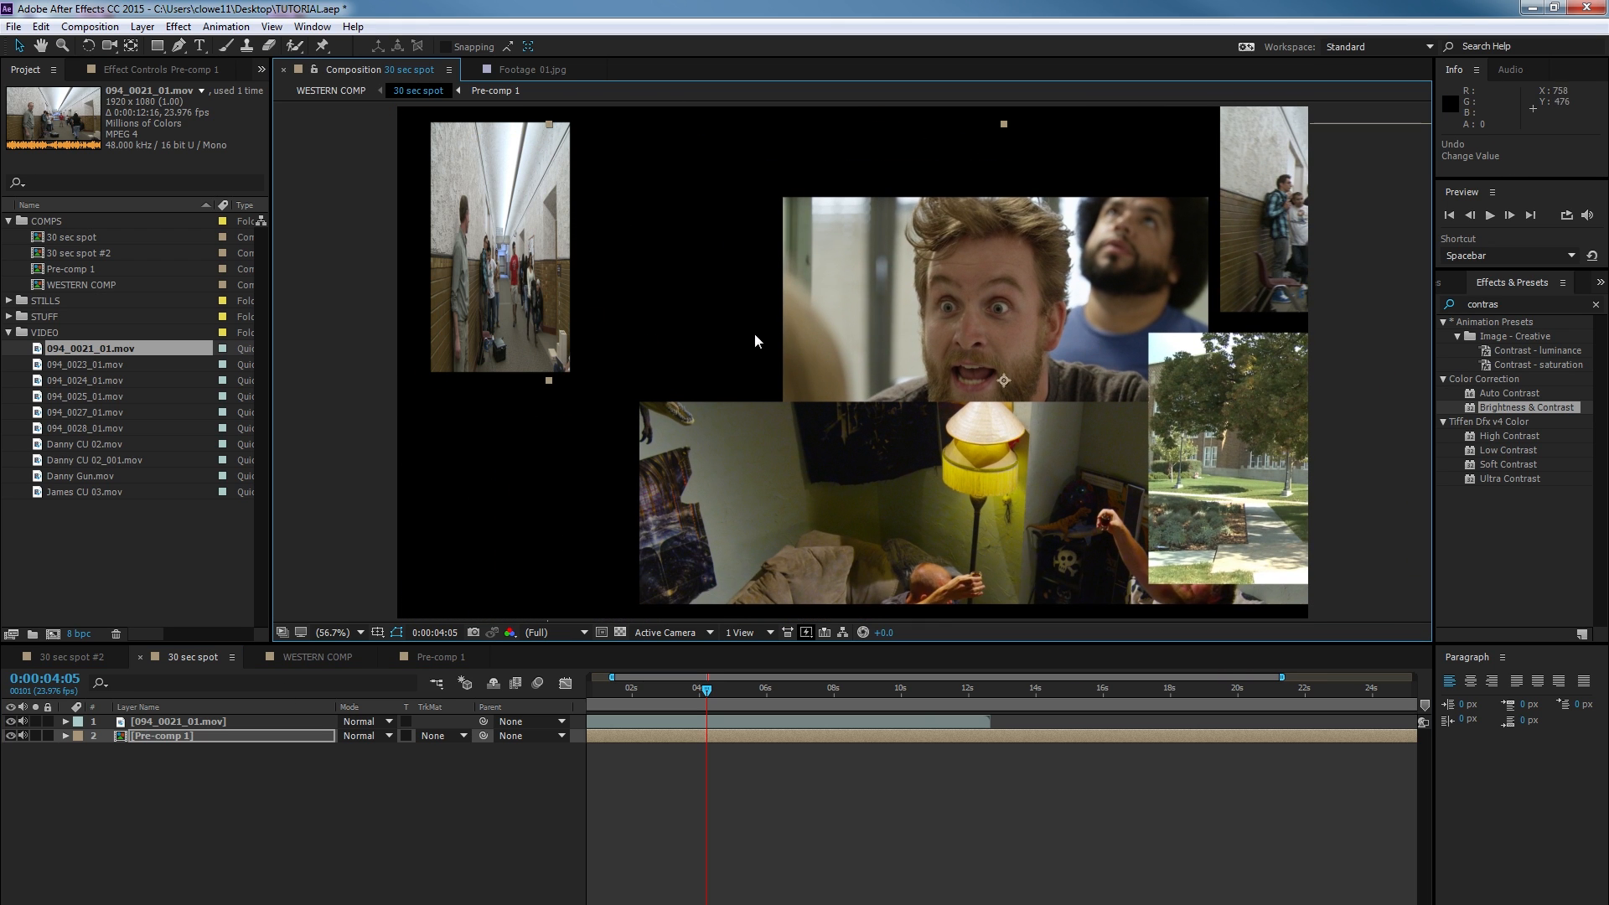
key(ctrl+z)
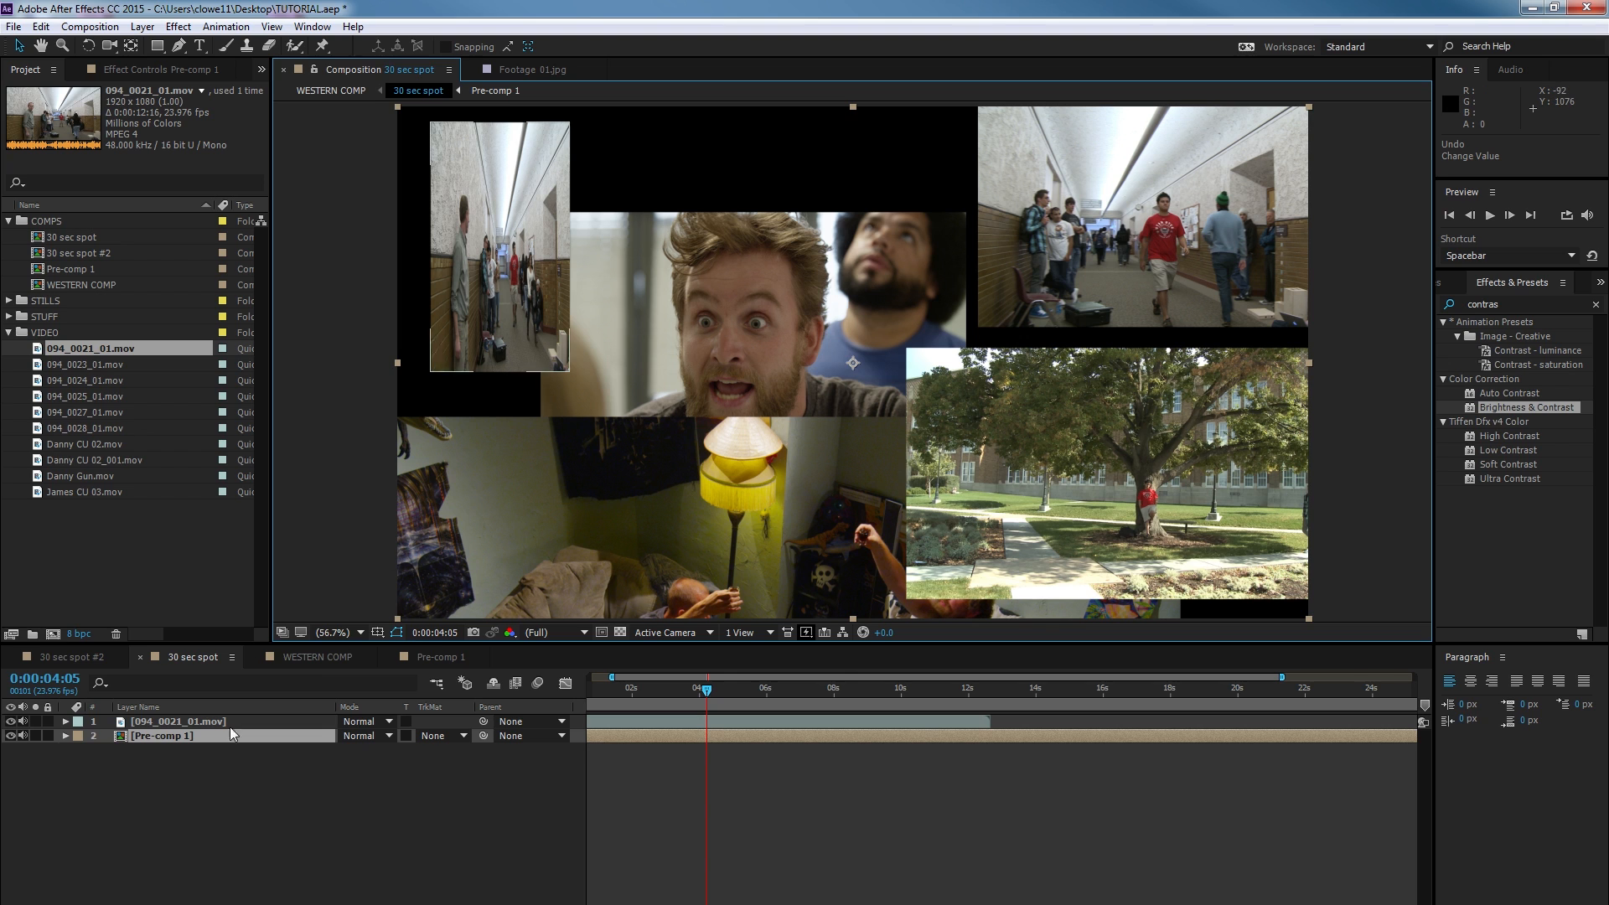
Reposition the 094_0021_01.mov layer to about 284.1, 324.7 and the Pre-comp 1 layer to about 1387.1, 543.5.
click(205, 762)
click(195, 722)
drag(475, 326, 505, 340)
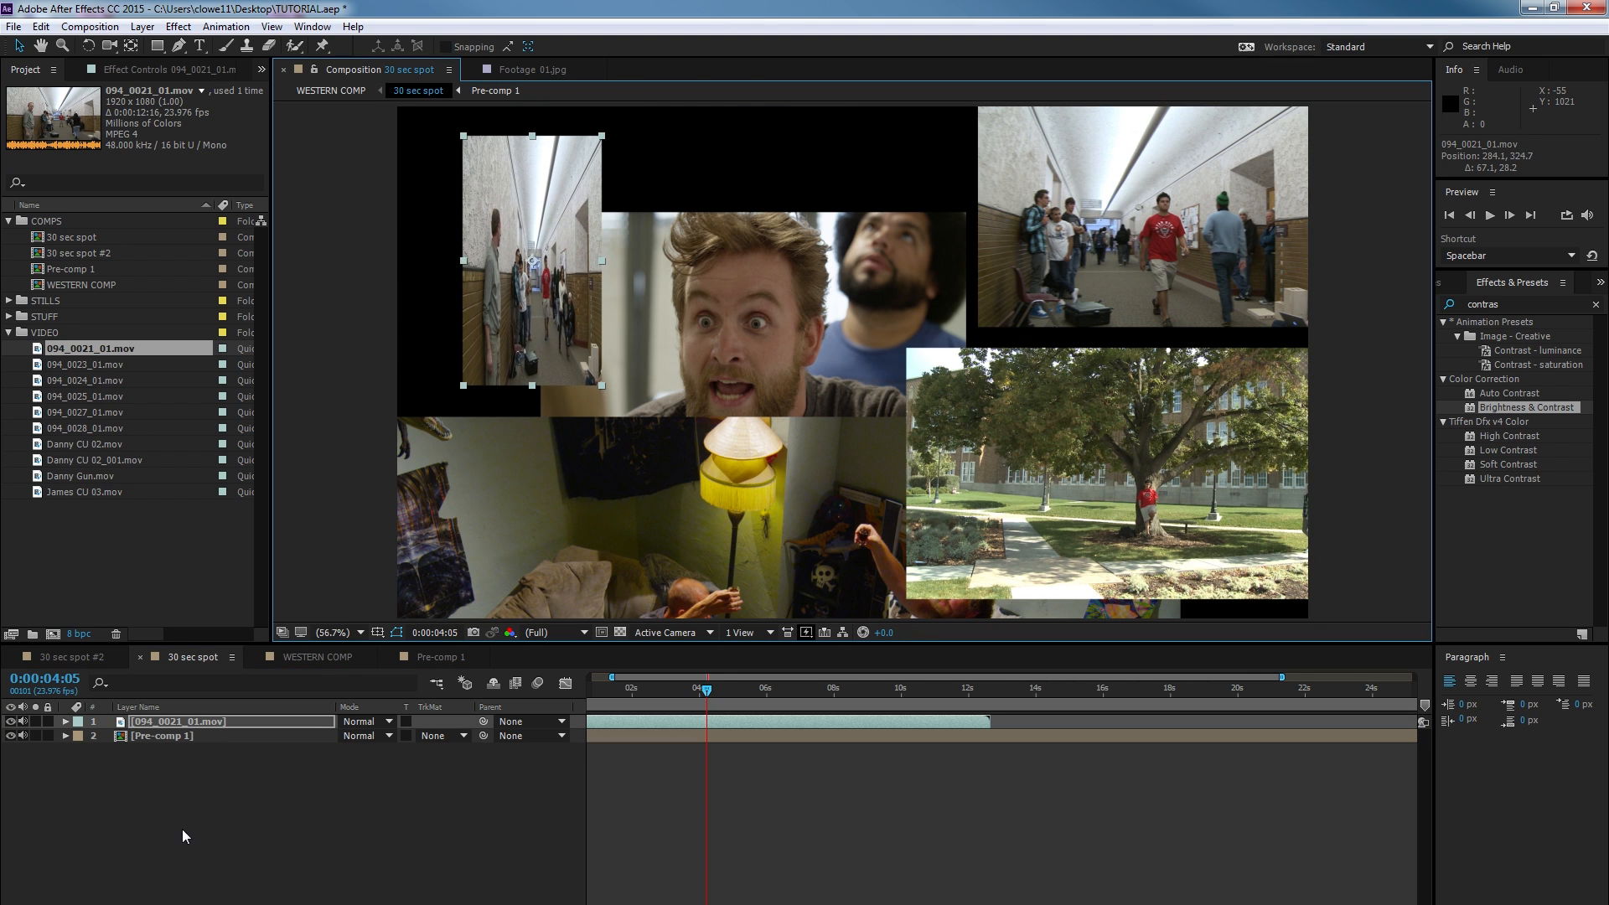
click(154, 736)
drag(518, 505, 686, 512)
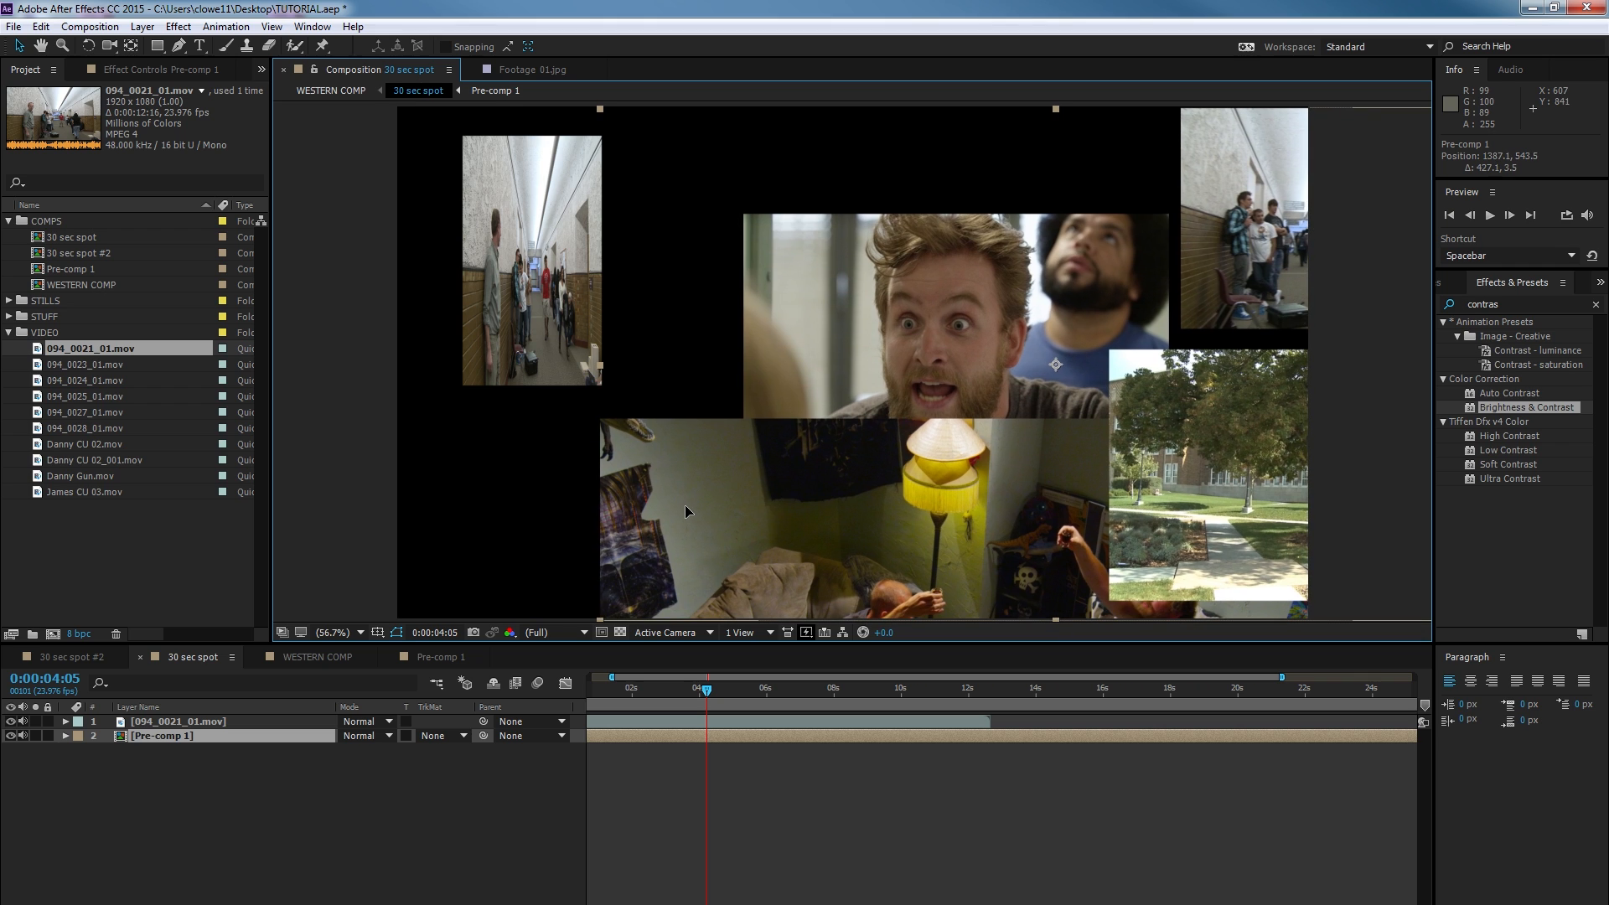
Pre-compose the 094_0021_01.mov and Pre-comp 1 layers together under the default name, moving all attributes into the new composition.
click(159, 779)
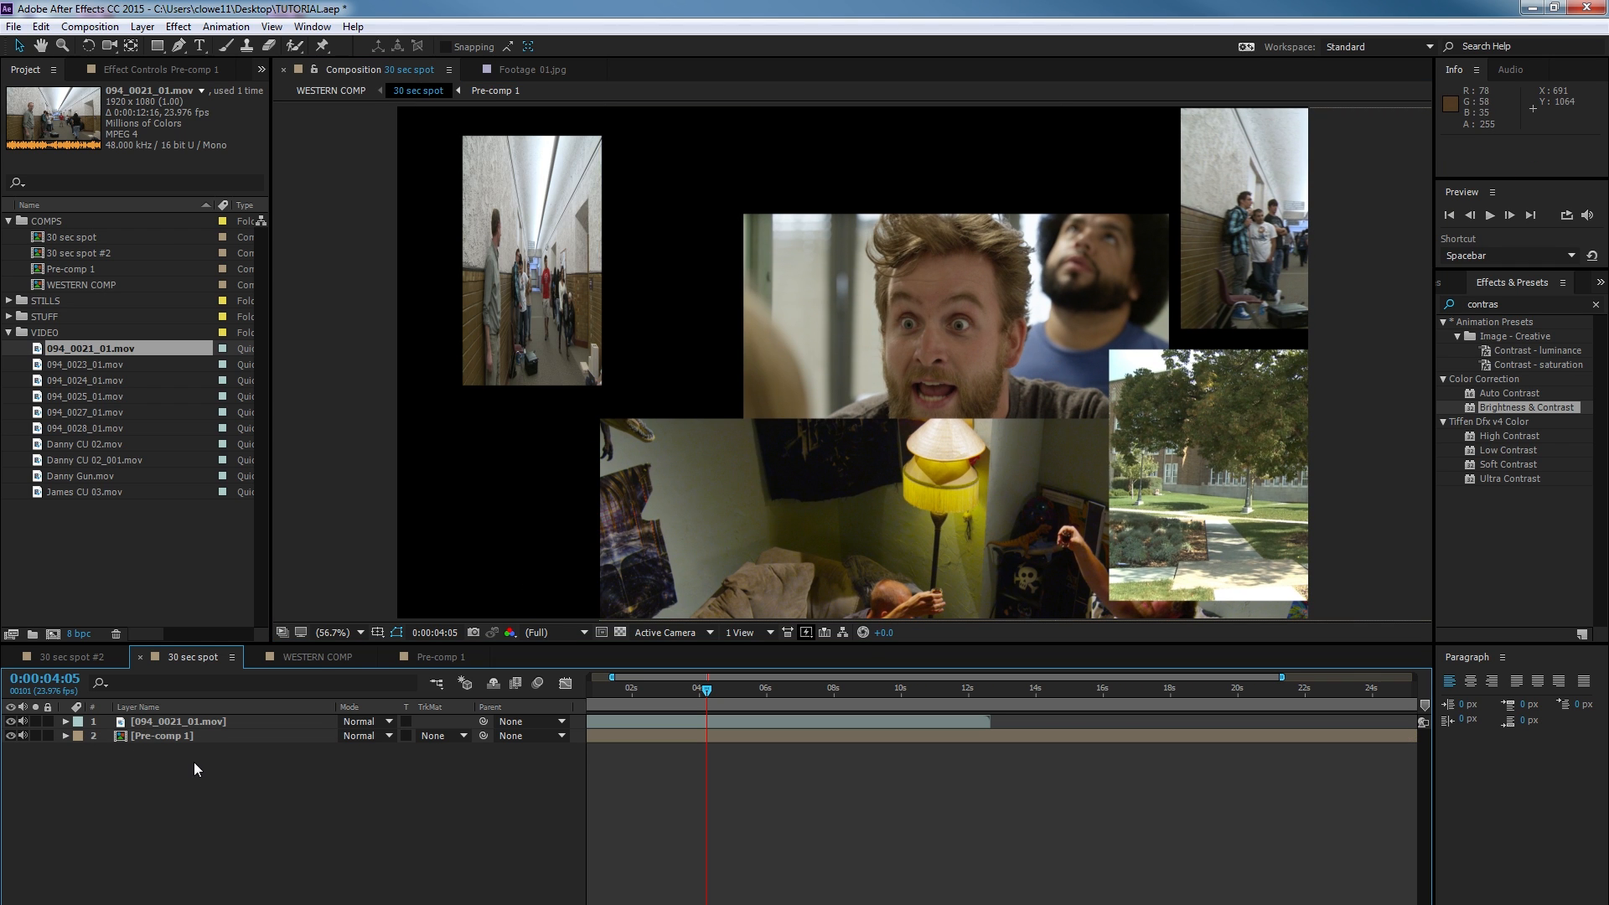
drag(194, 770, 138, 726)
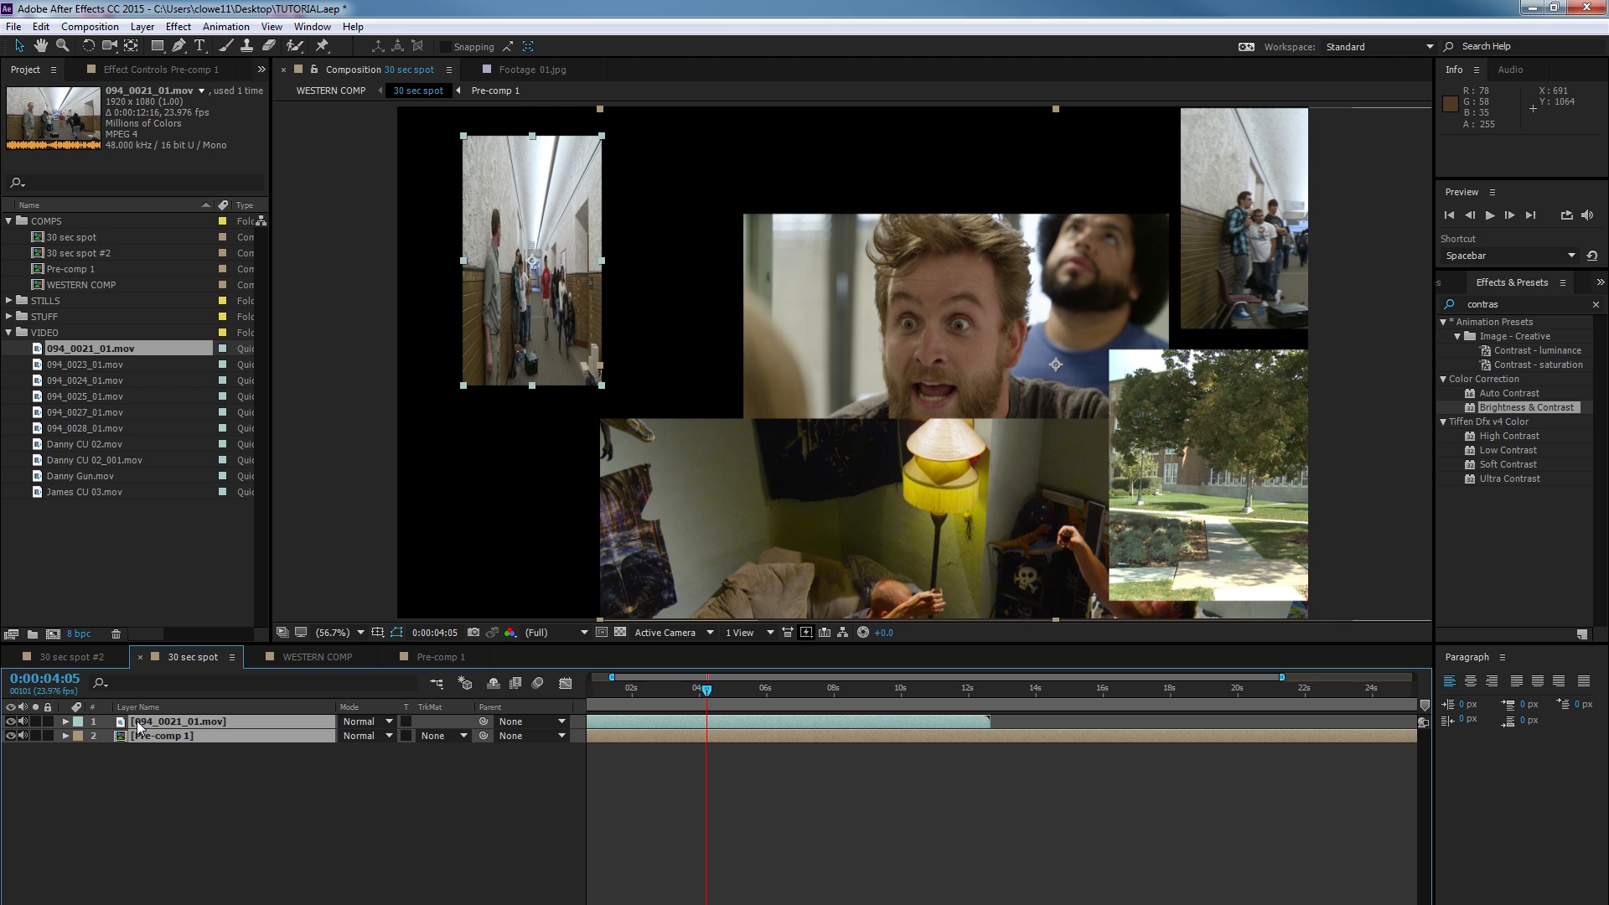
right_click(139, 727)
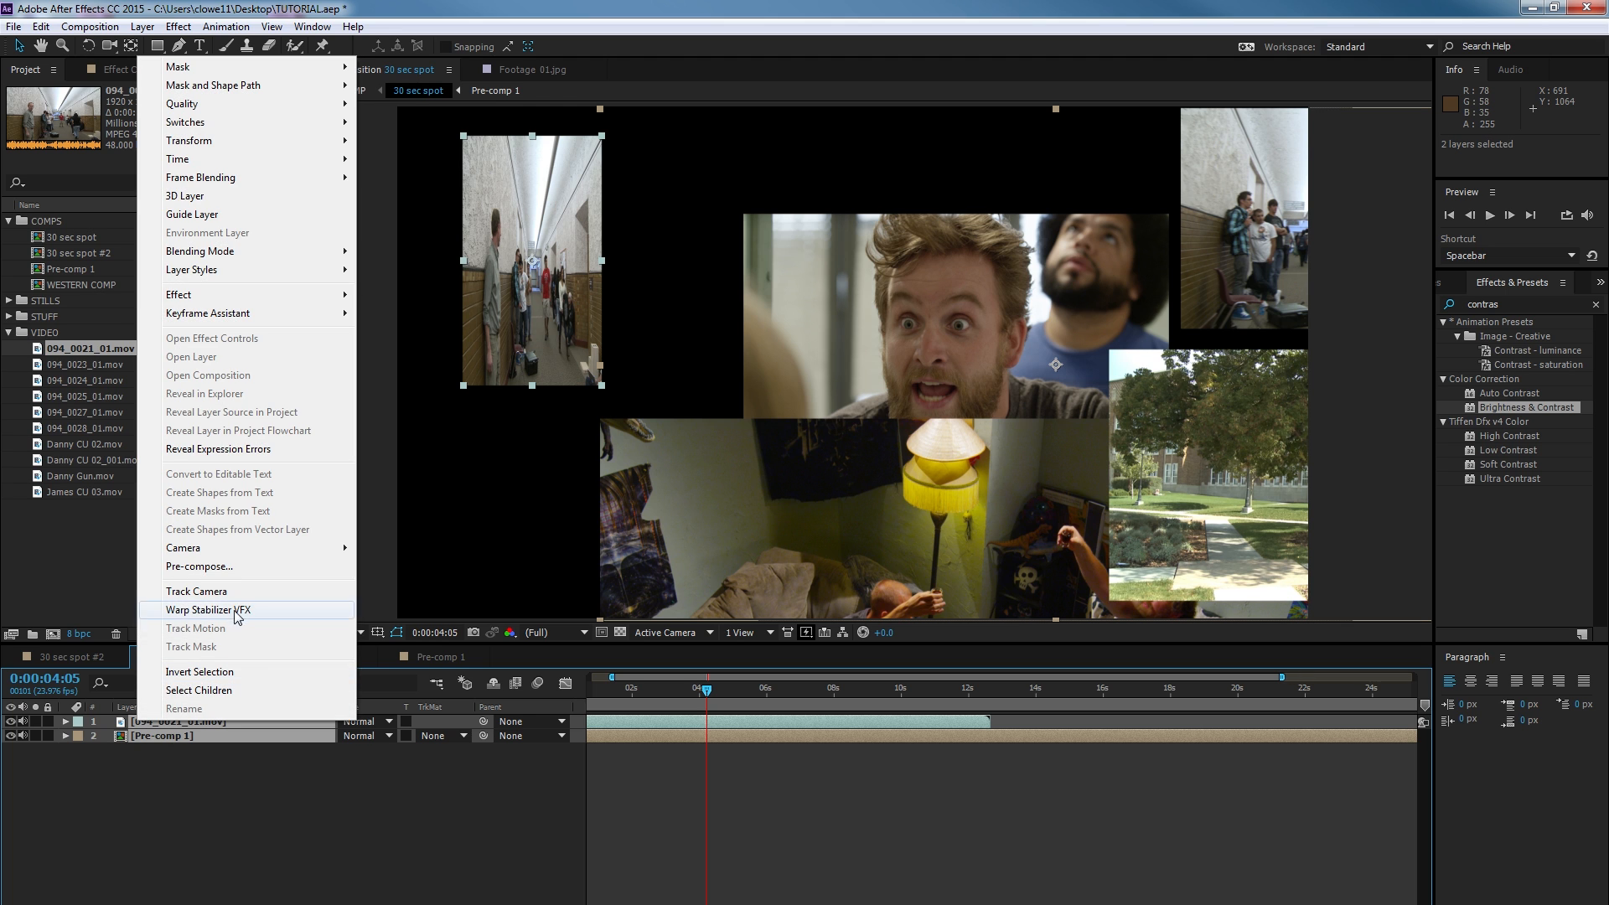
click(251, 566)
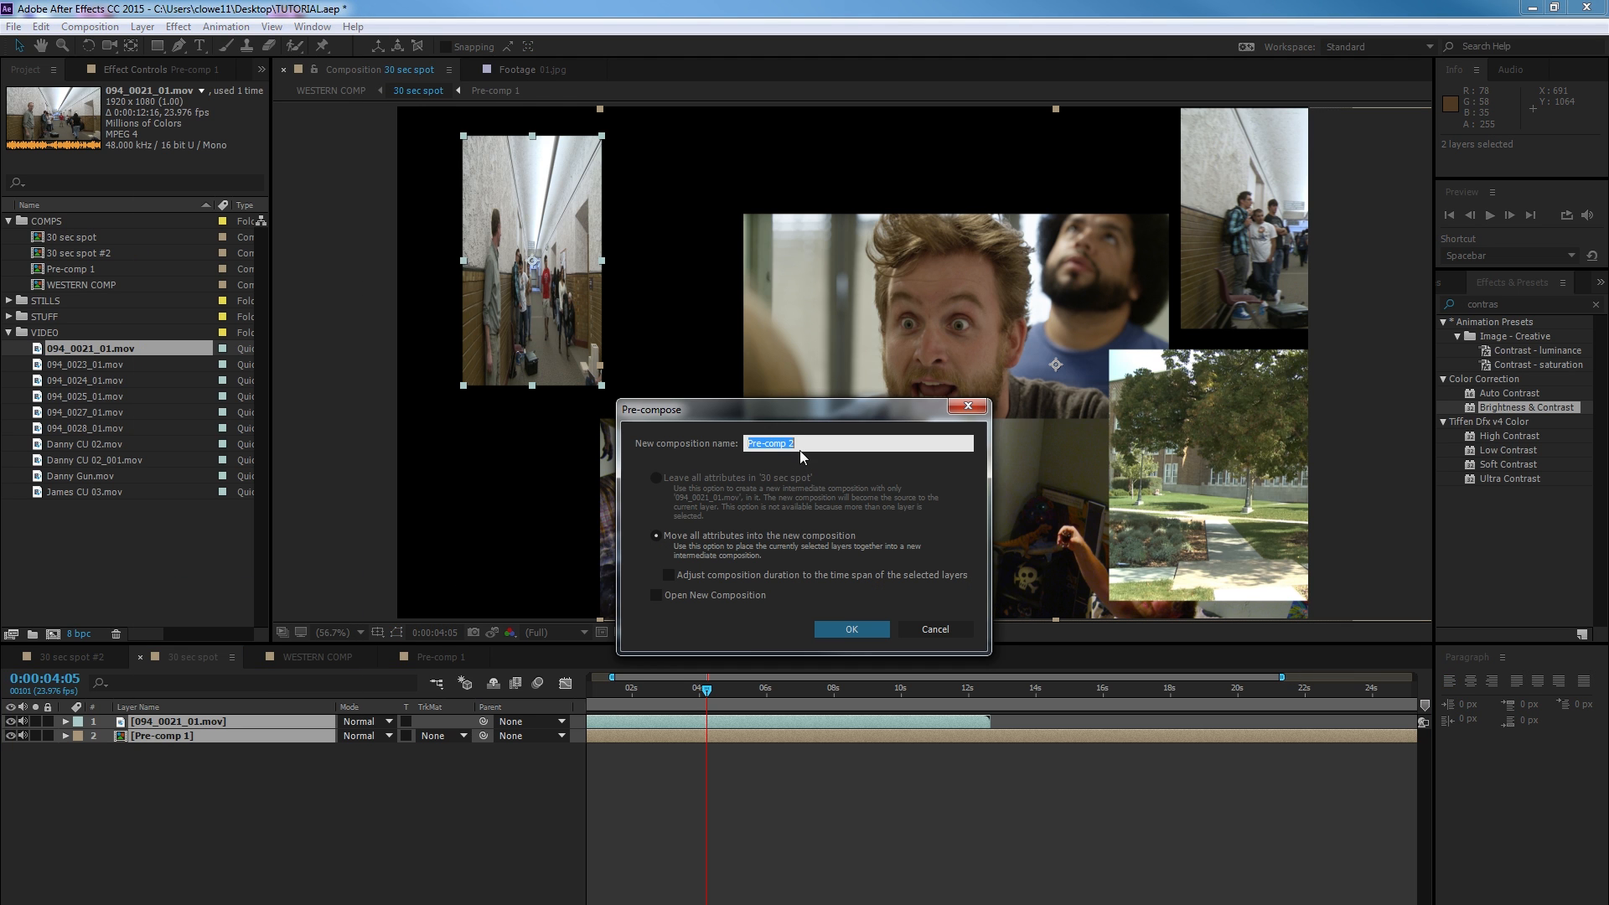
click(852, 628)
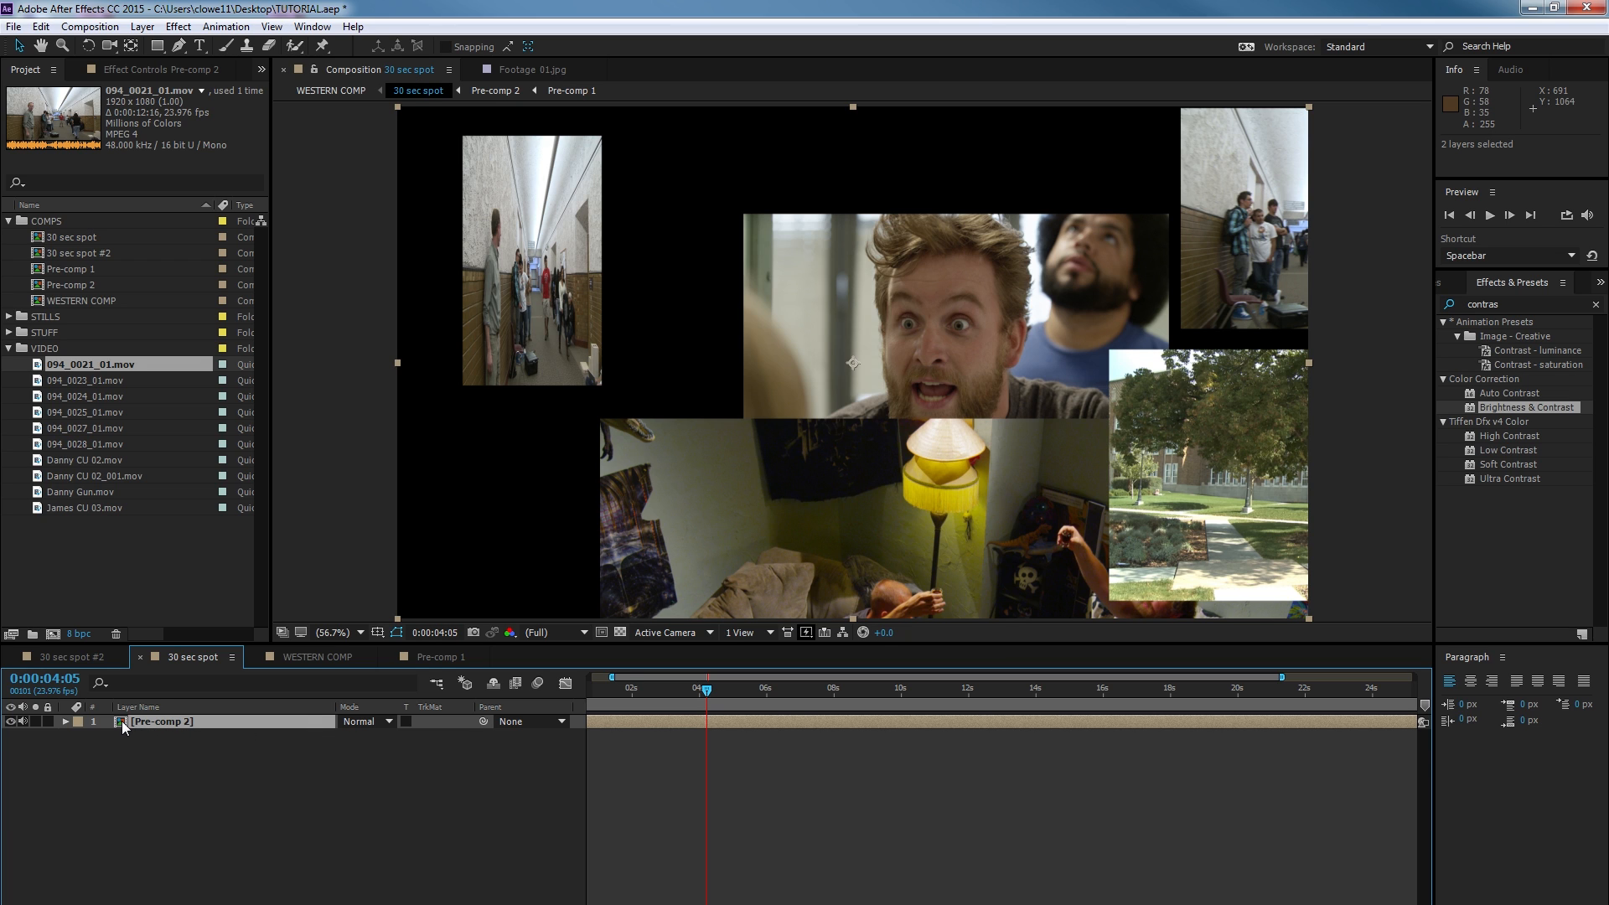
Inspect the layers inside Pre-comp 2 and its nested Pre-comp 1, and return to 30 sec spot.
double_click(123, 721)
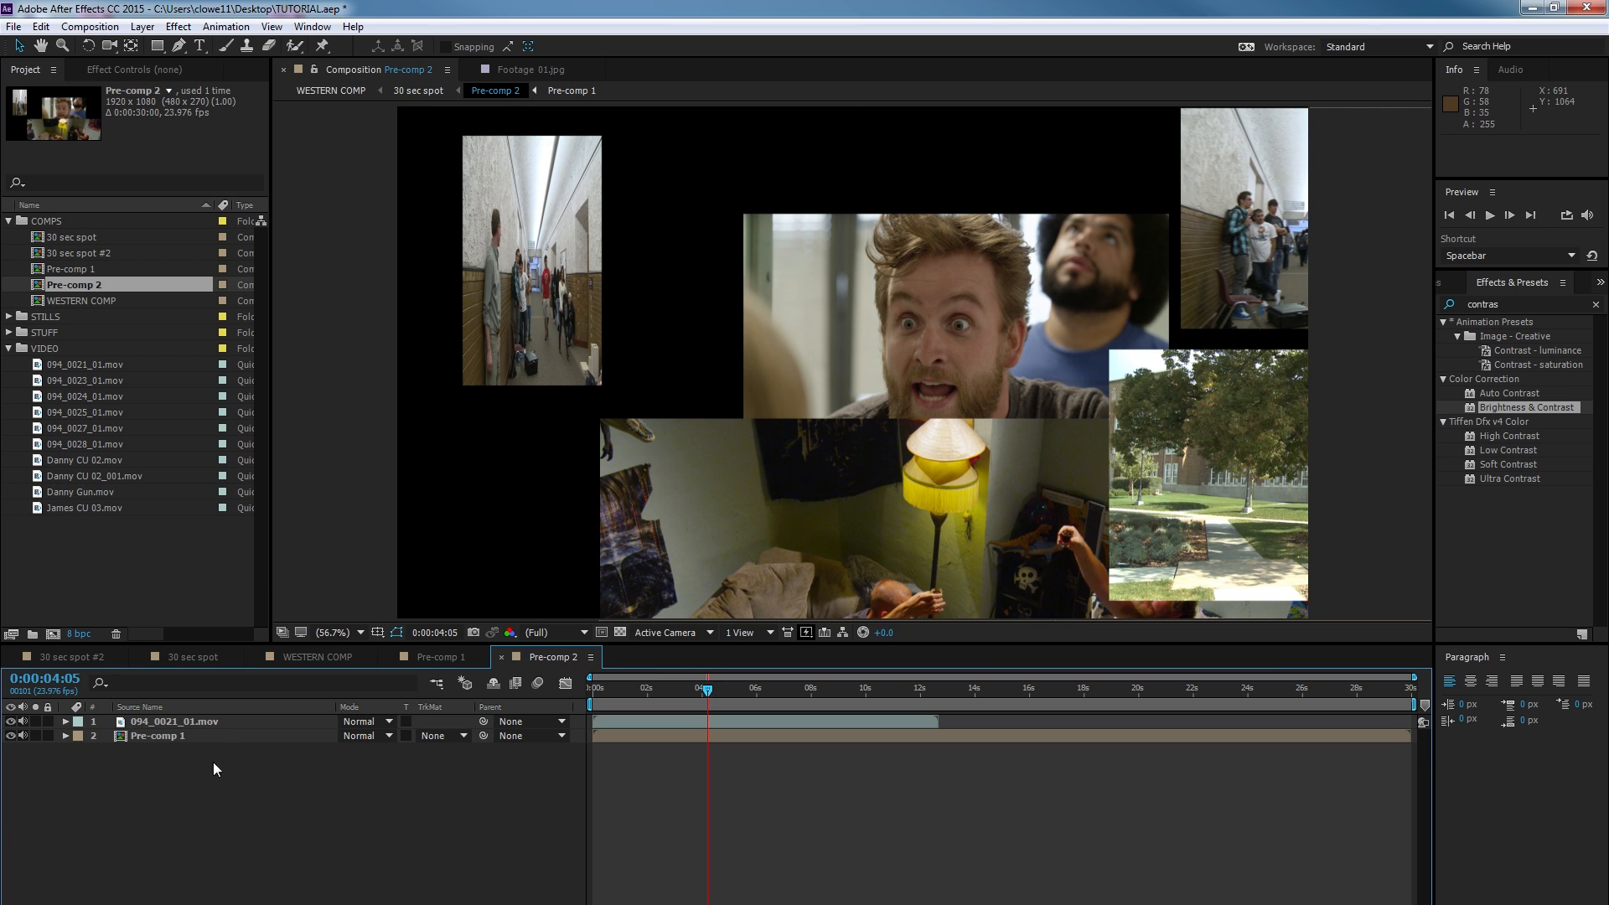
click(154, 736)
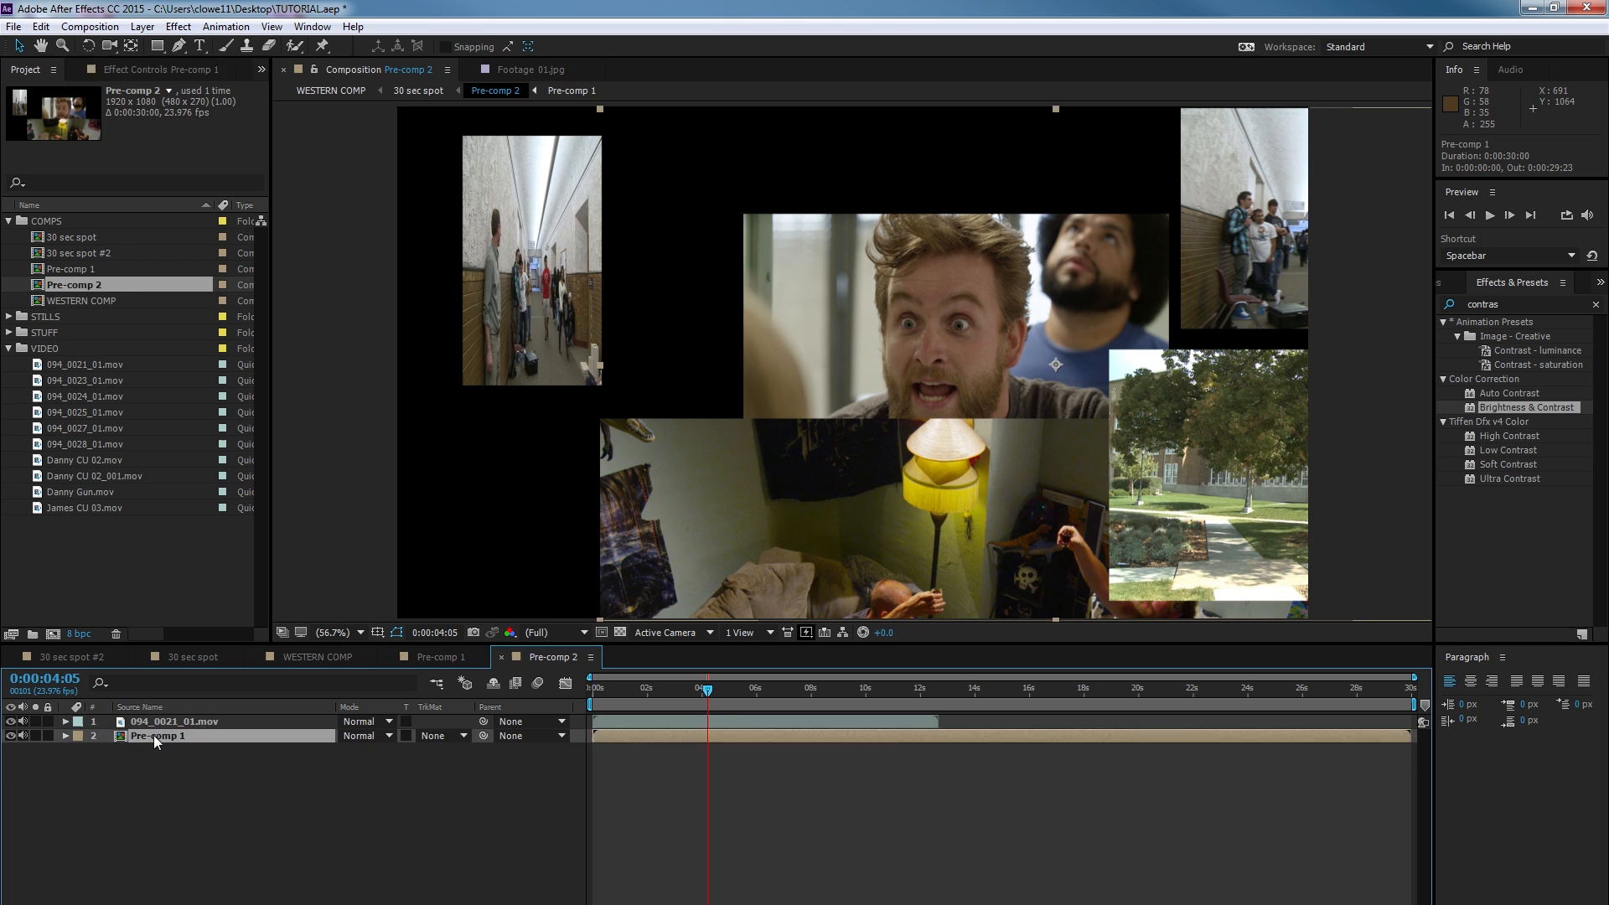
double_click(154, 736)
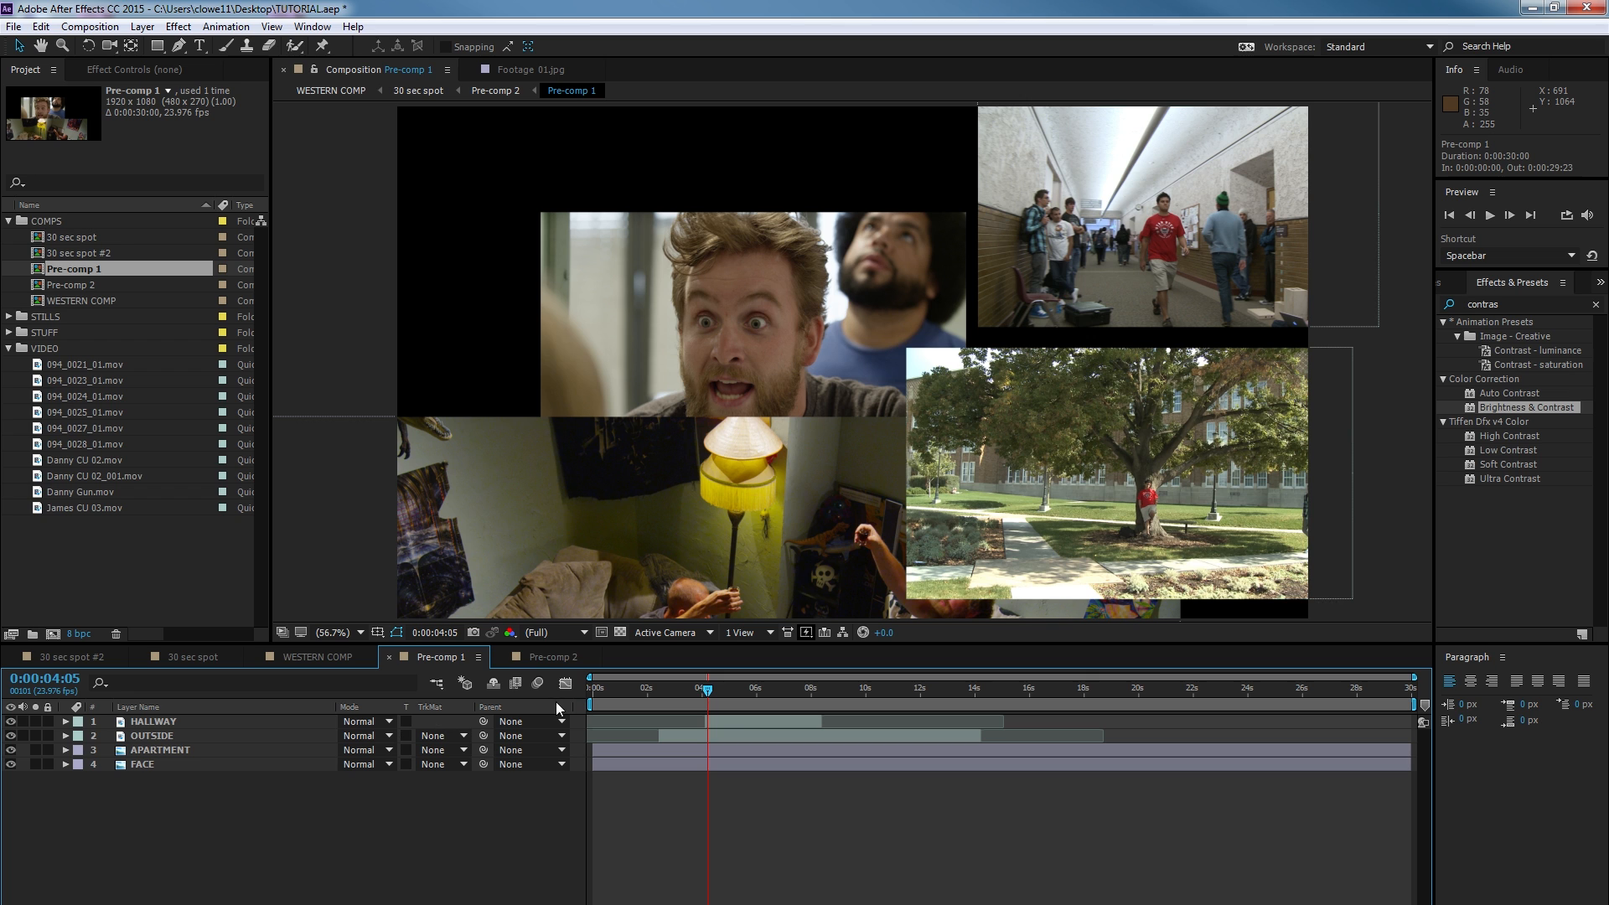
click(203, 657)
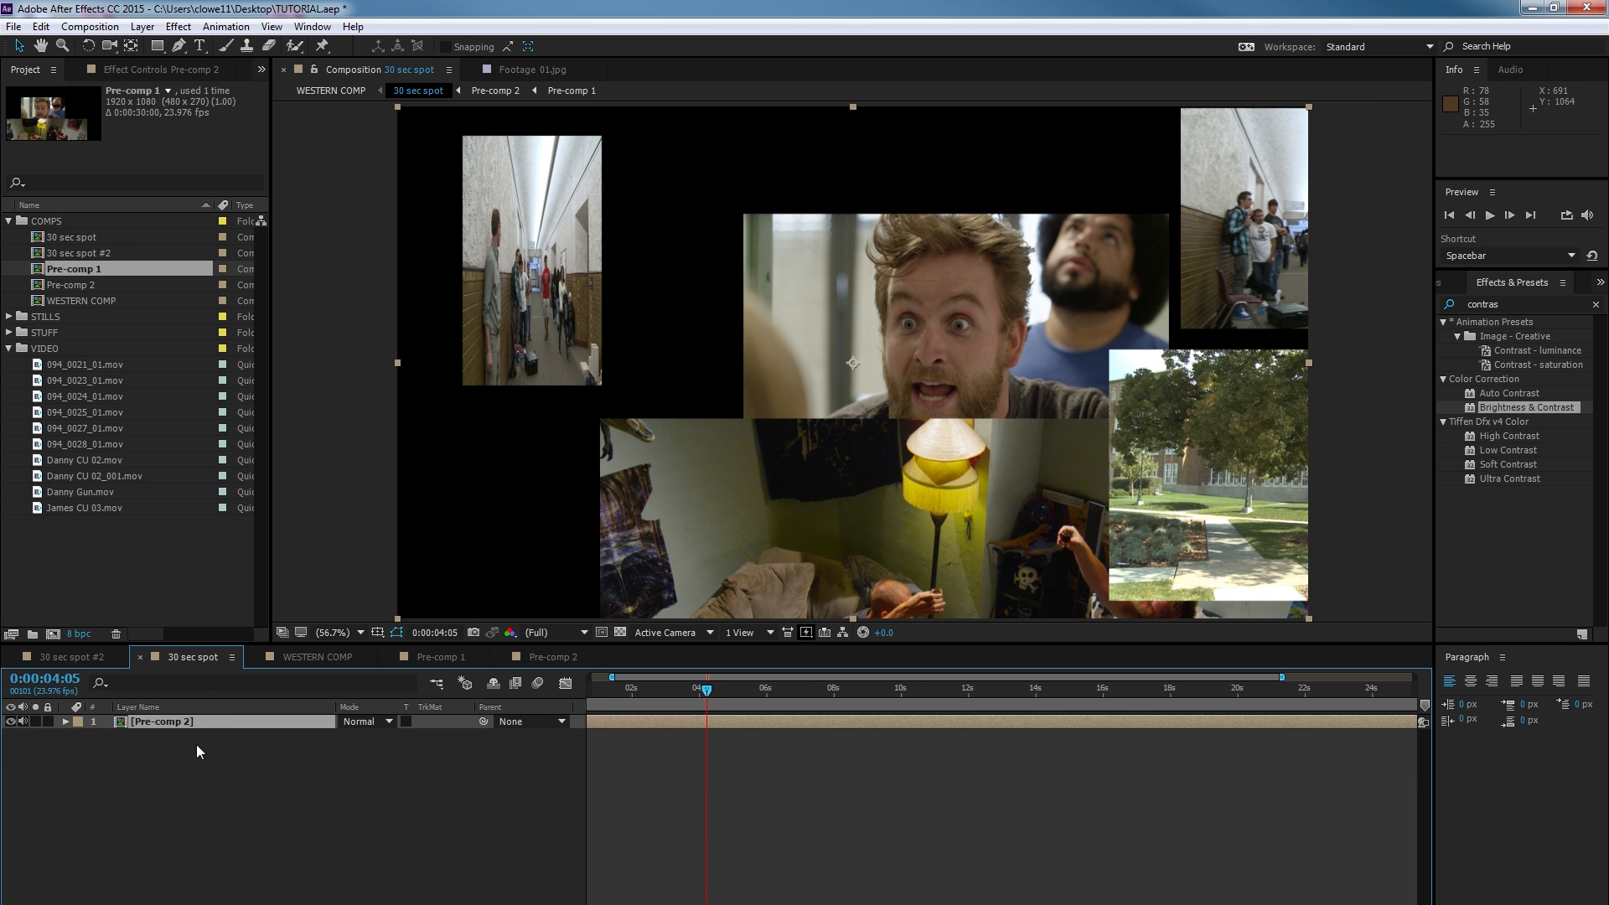
Examine the nesting order around 30 sec spot in the composition mini-flowchart and select the Pre-comp 2 layer.
click(433, 686)
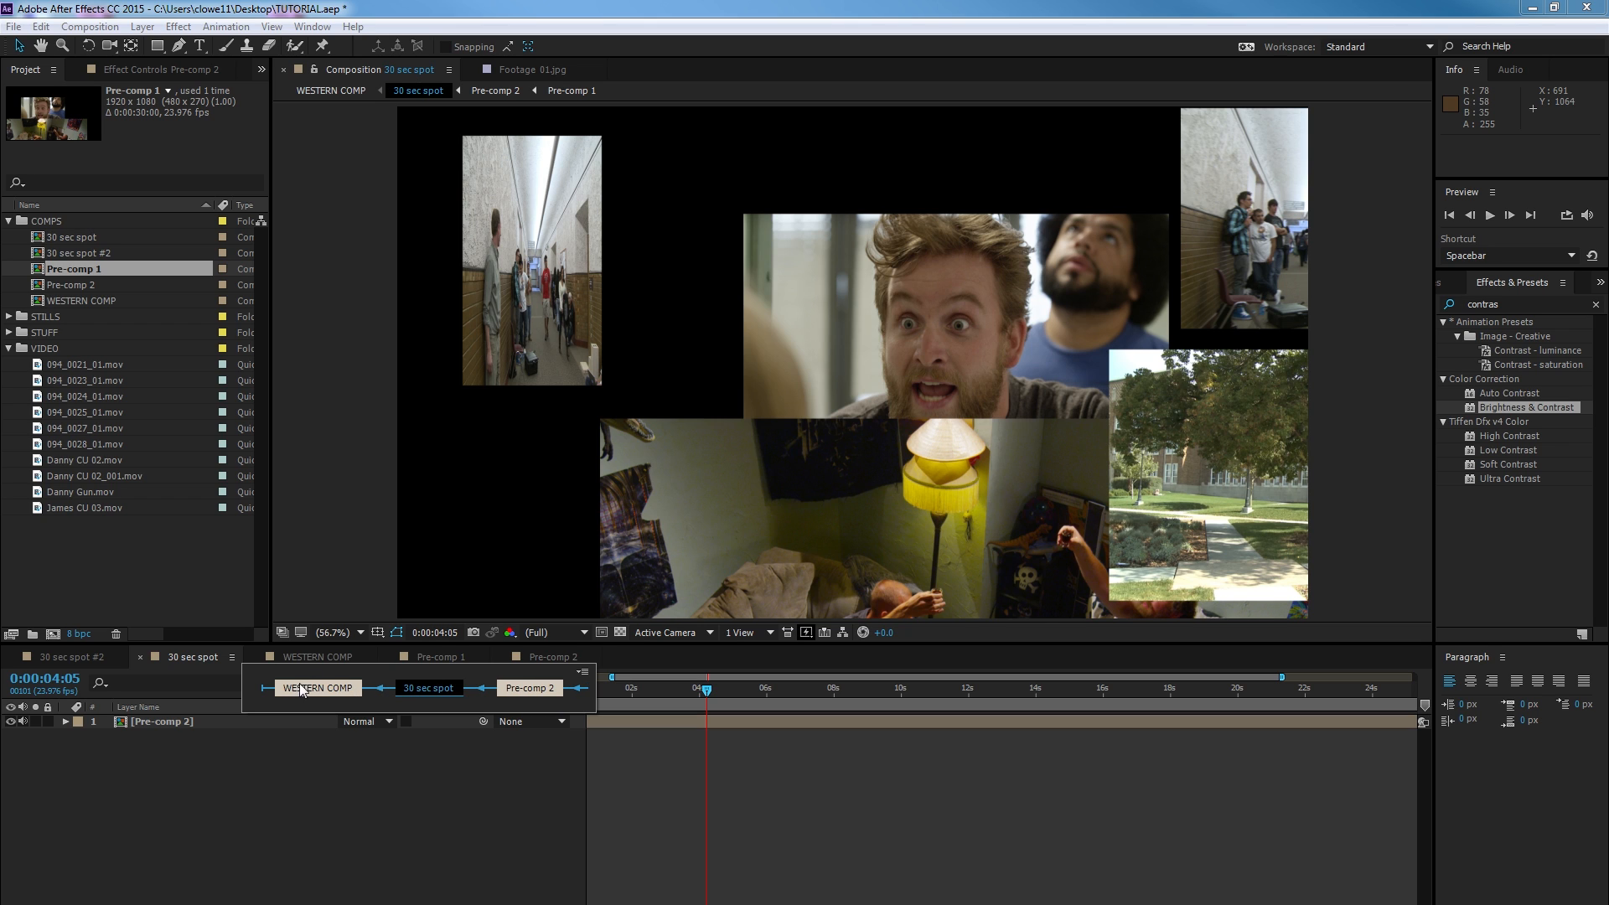
drag(390, 696, 395, 695)
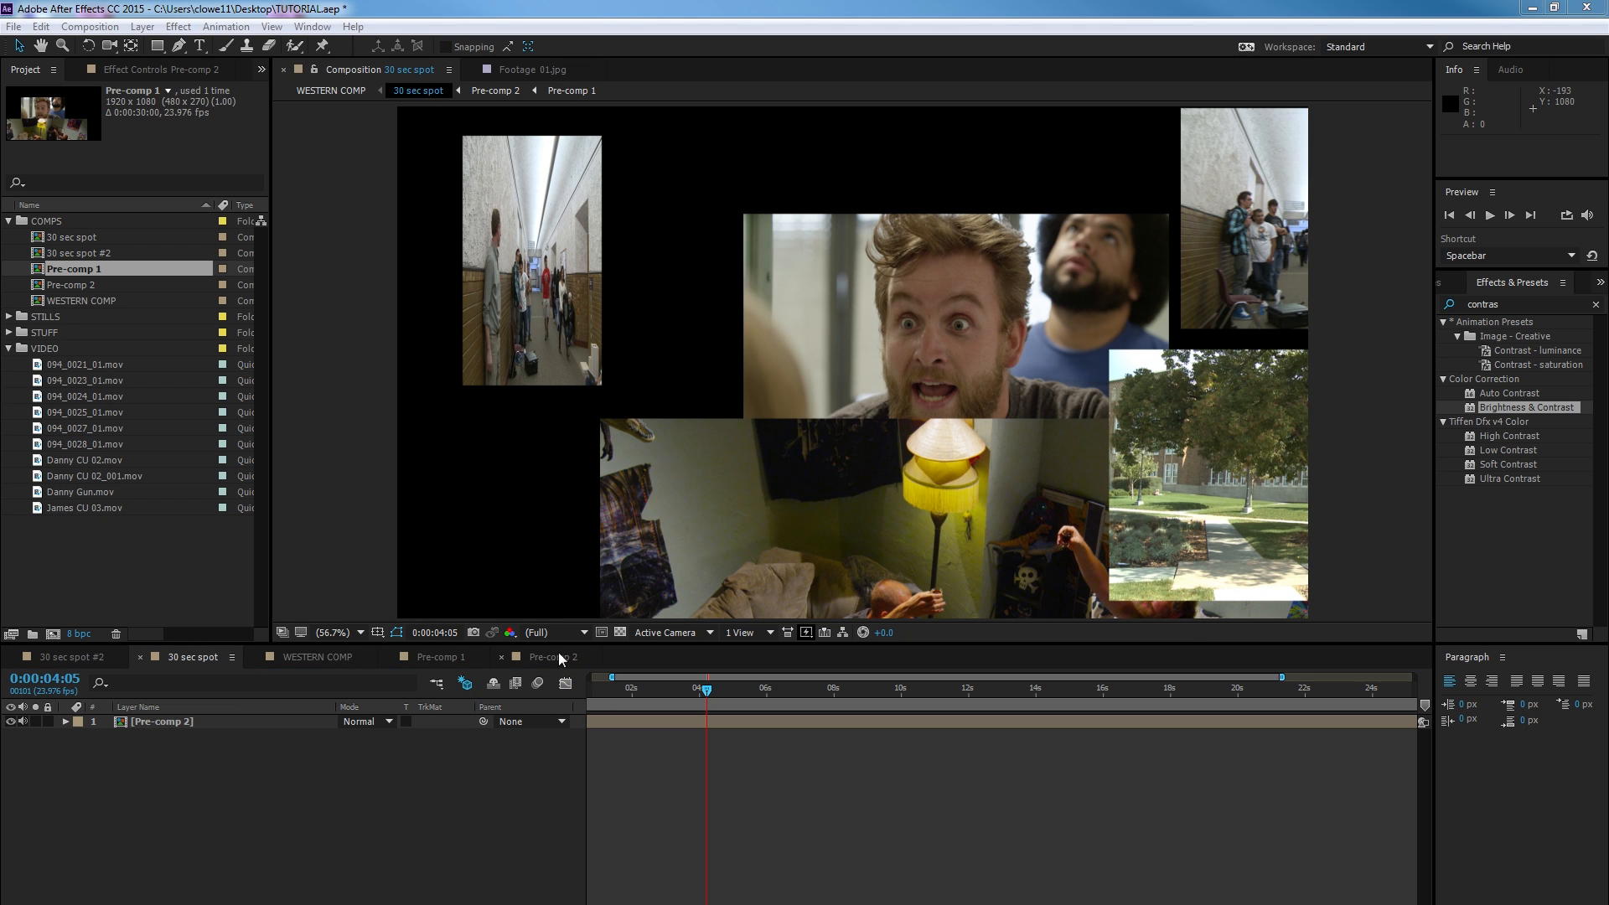
click(138, 721)
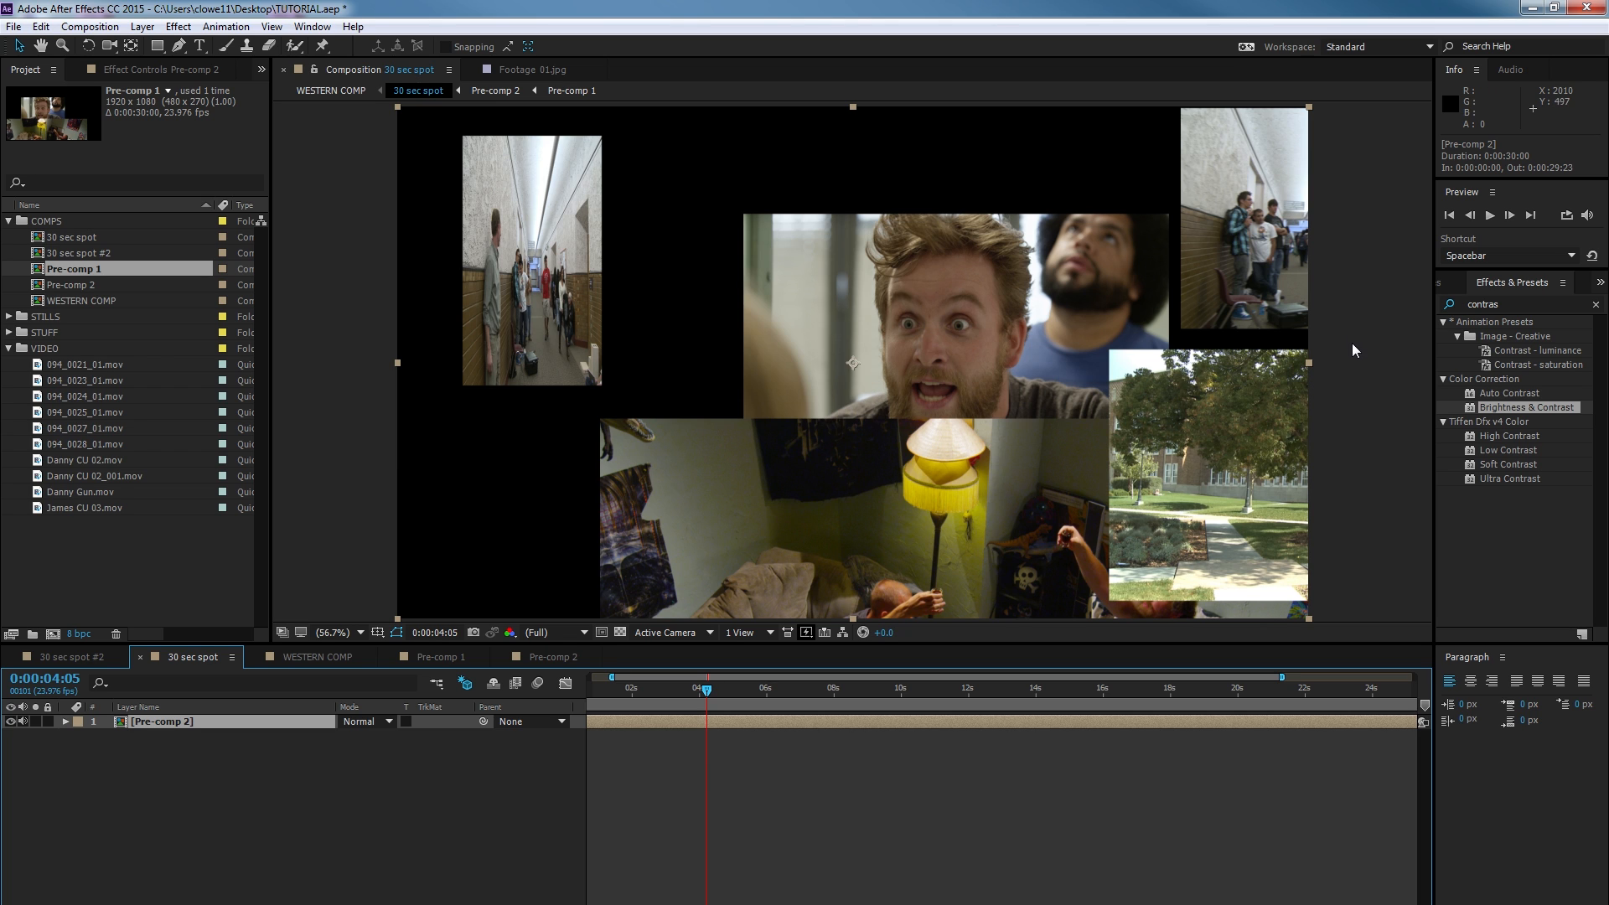
Zoom the 30 sec spot view in and out around its centre, ending at 1600% magnification.
key(period)
key(period)
key(period)
key(period)
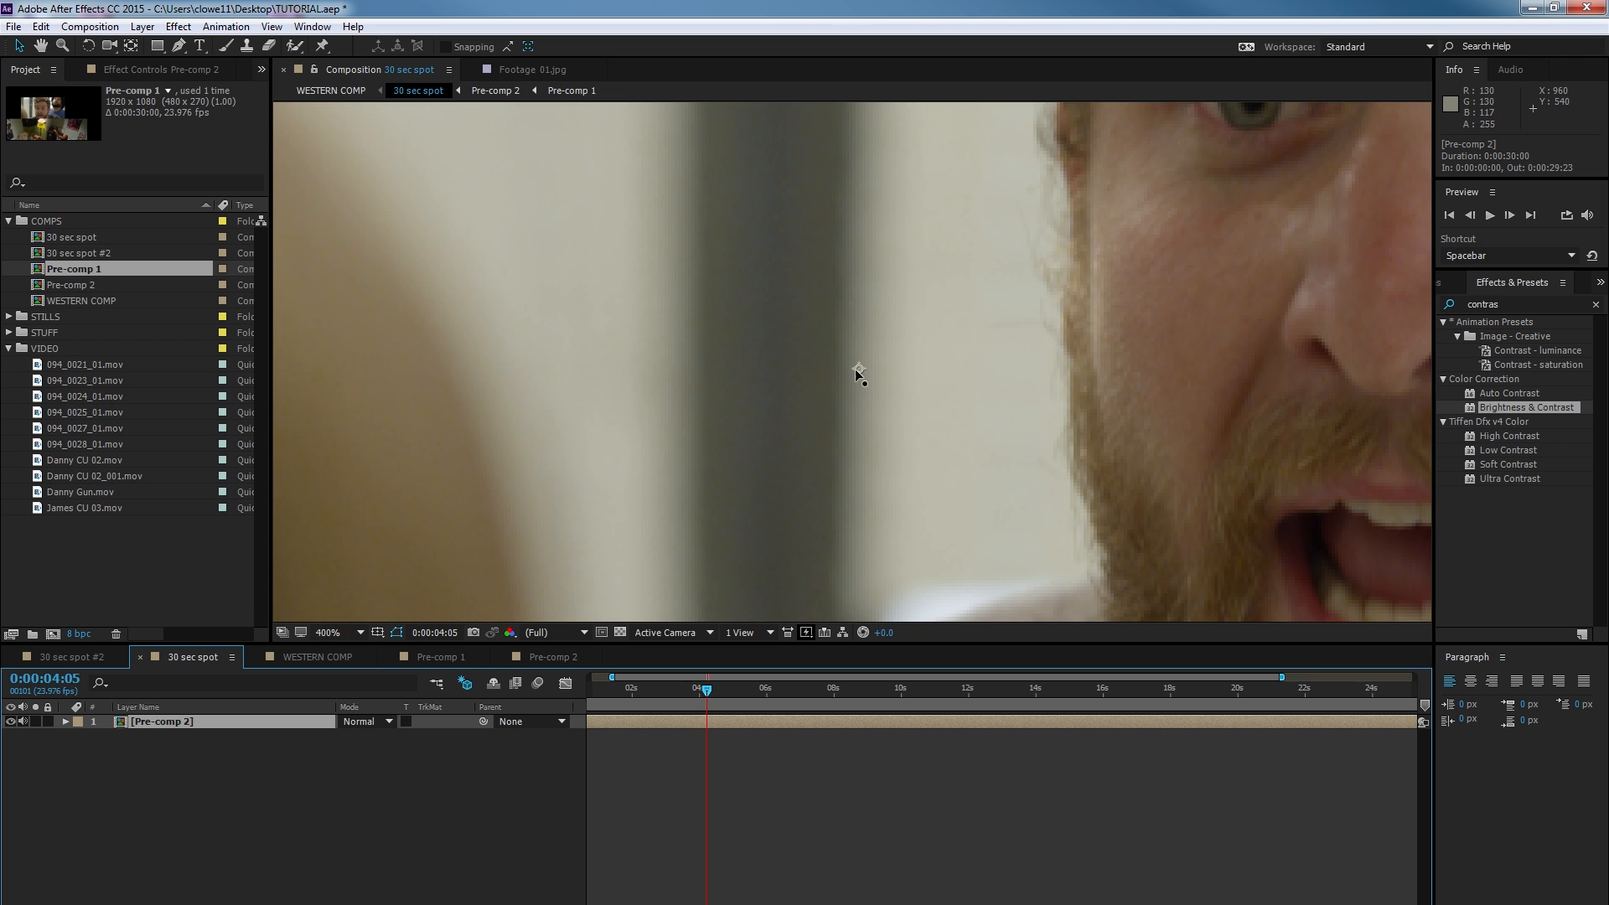
key(comma)
key(comma)
key(comma)
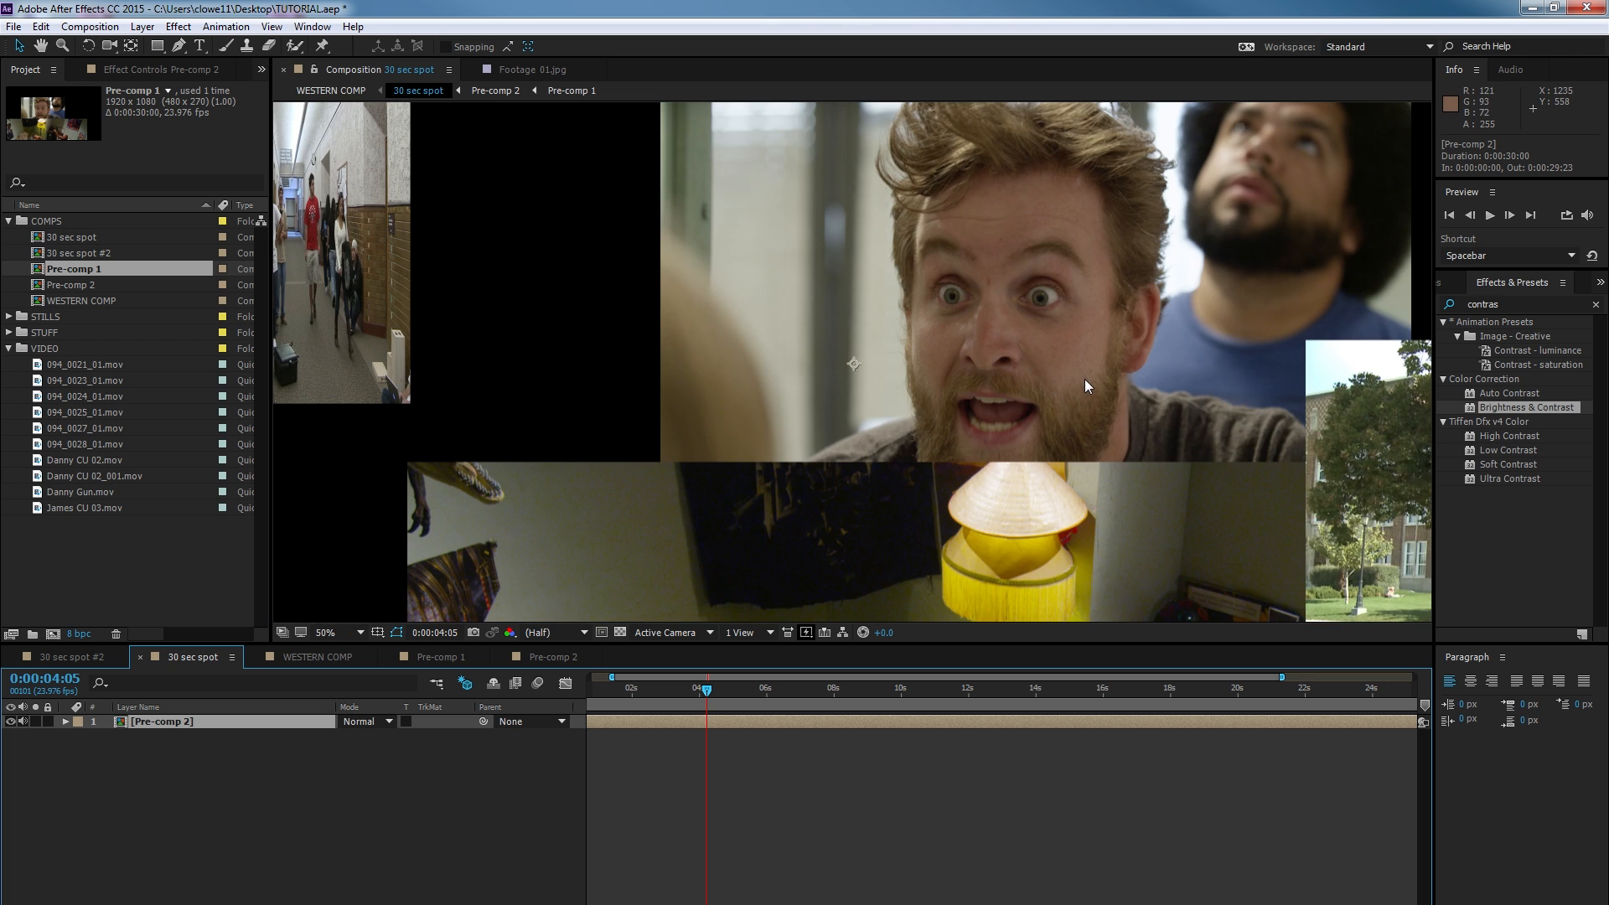
key(comma)
key(comma)
key(period)
key(period)
key(period)
key(period)
key(period)
key(period)
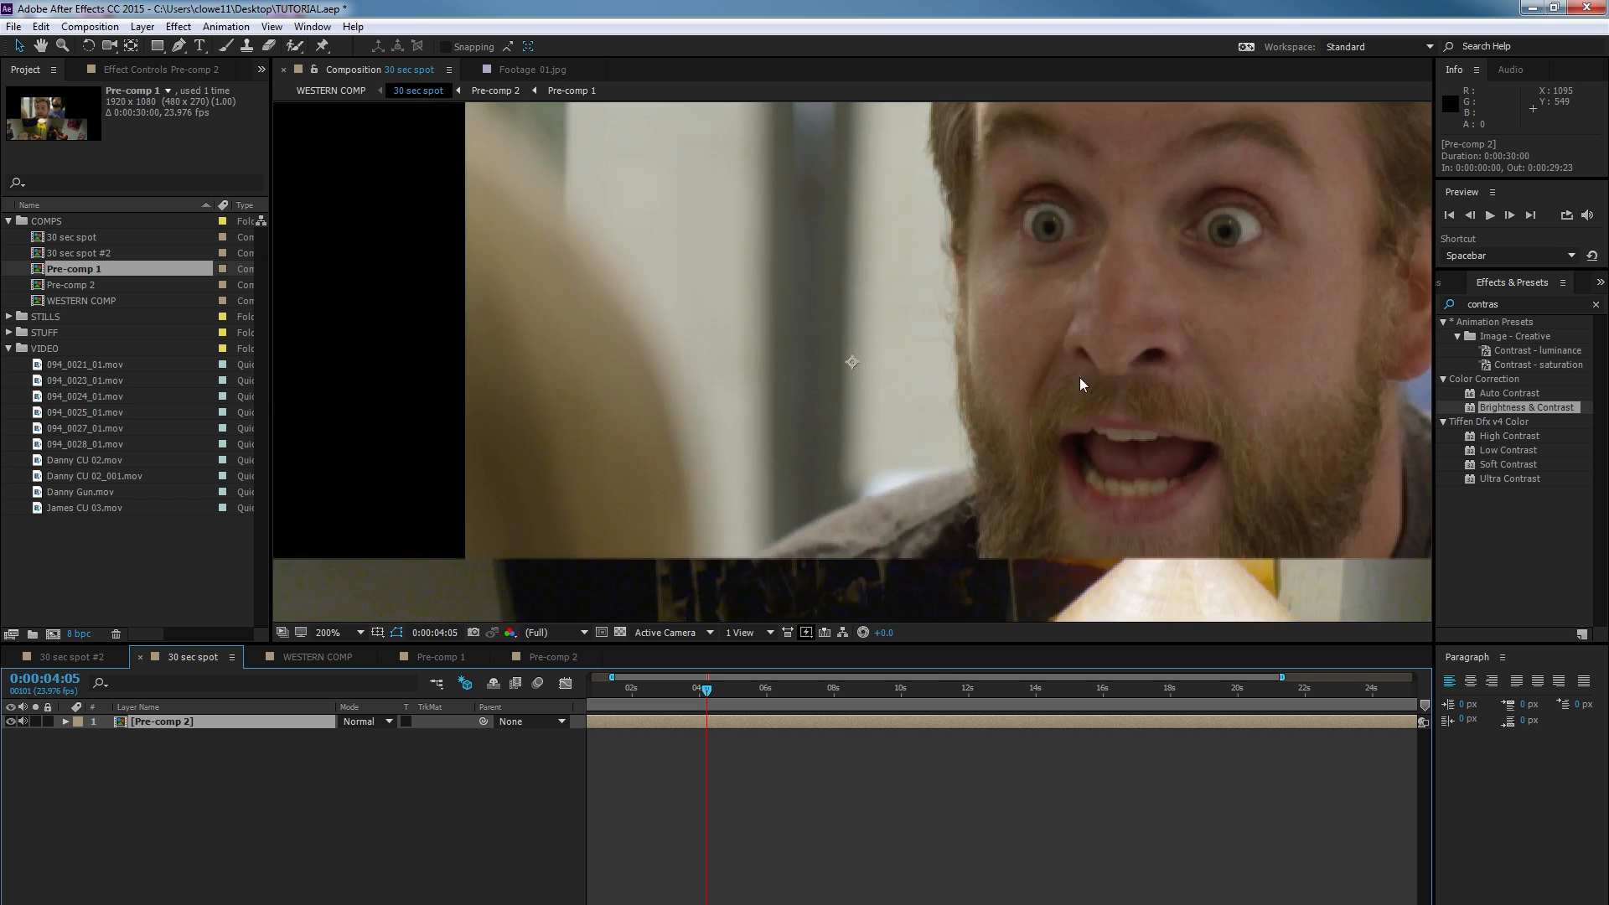
key(period)
key(period)
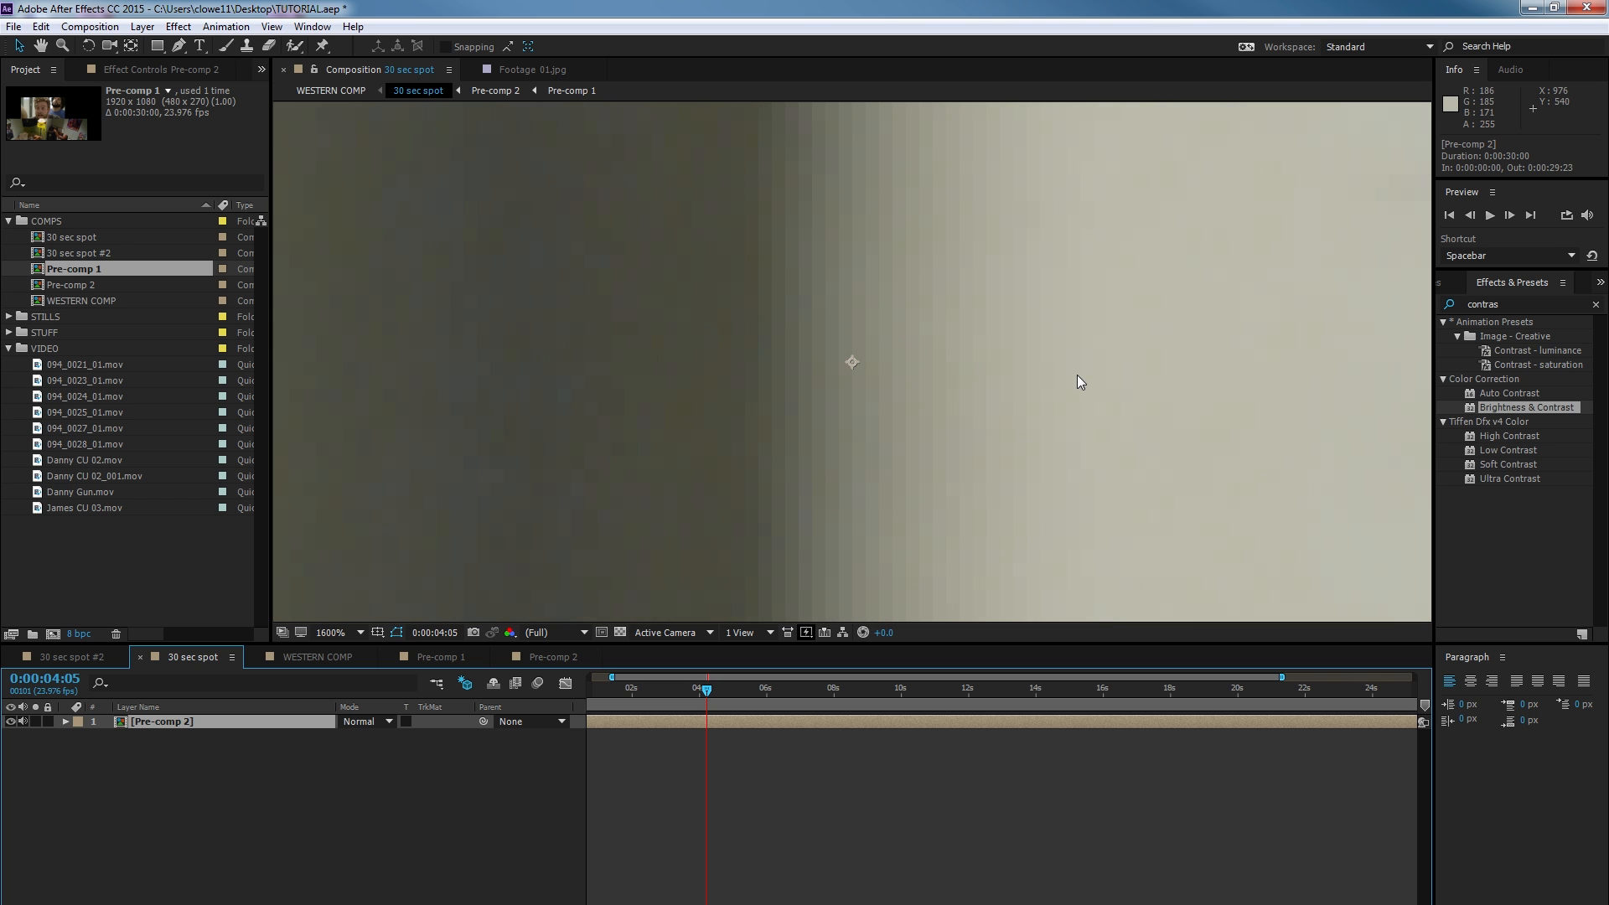
Zoom the view in and out around the man's eye, magnifying it to 1600% and returning to 100%.
scroll(1078, 374, down, 8)
scroll(1068, 375, up, 8)
scroll(1065, 373, down, 6)
scroll(1062, 372, up, 2)
scroll(1060, 372, down, 2)
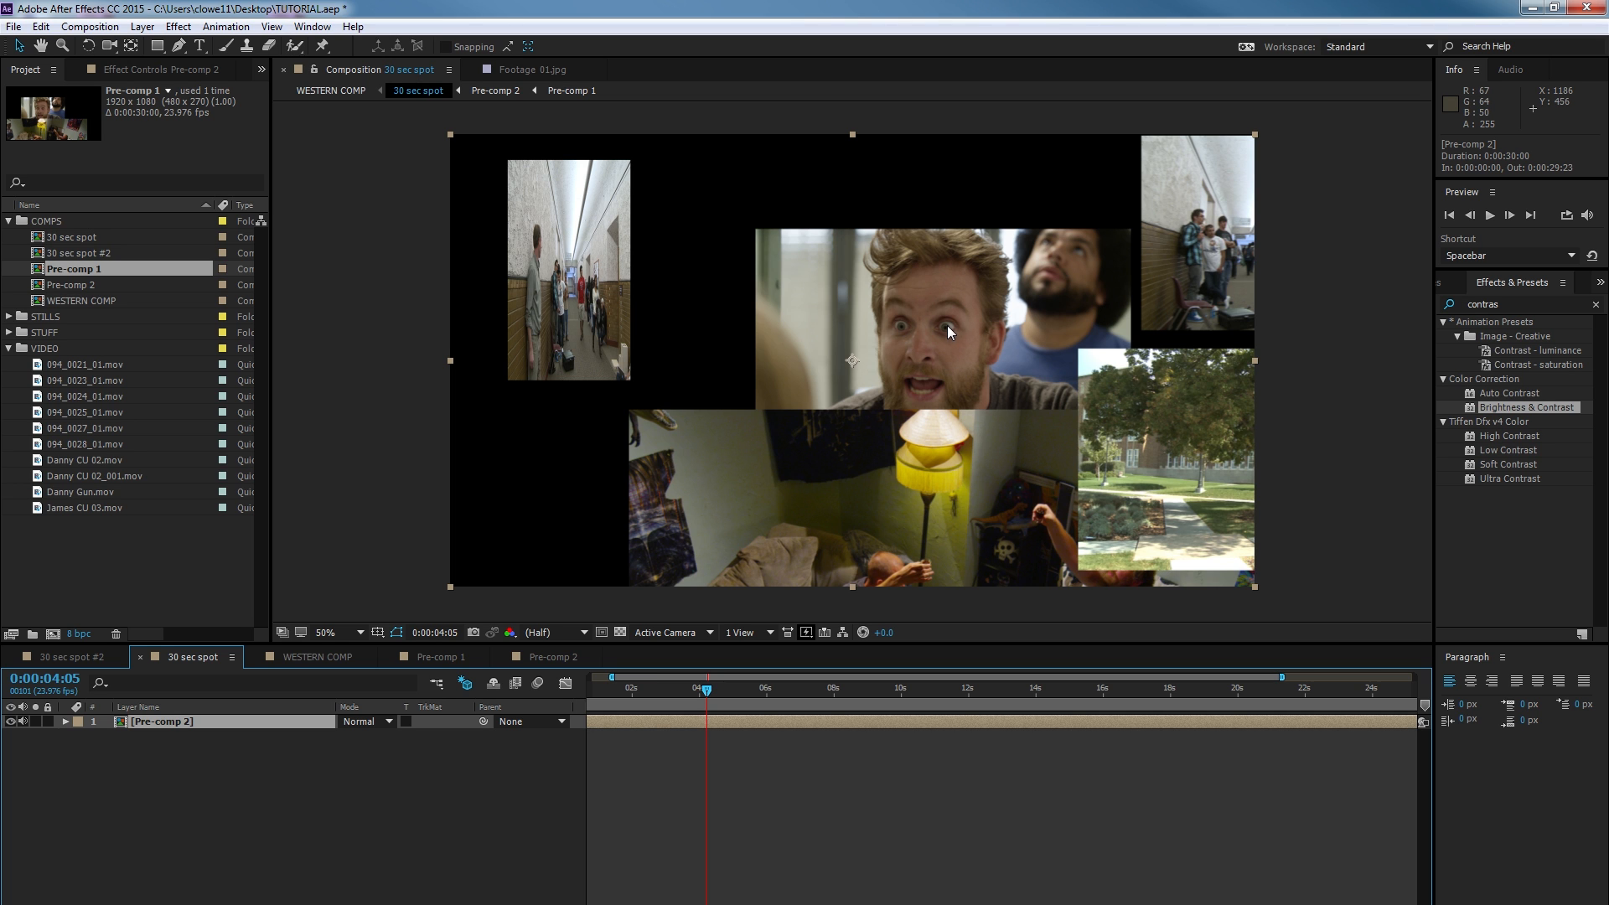
scroll(948, 332, up, 8)
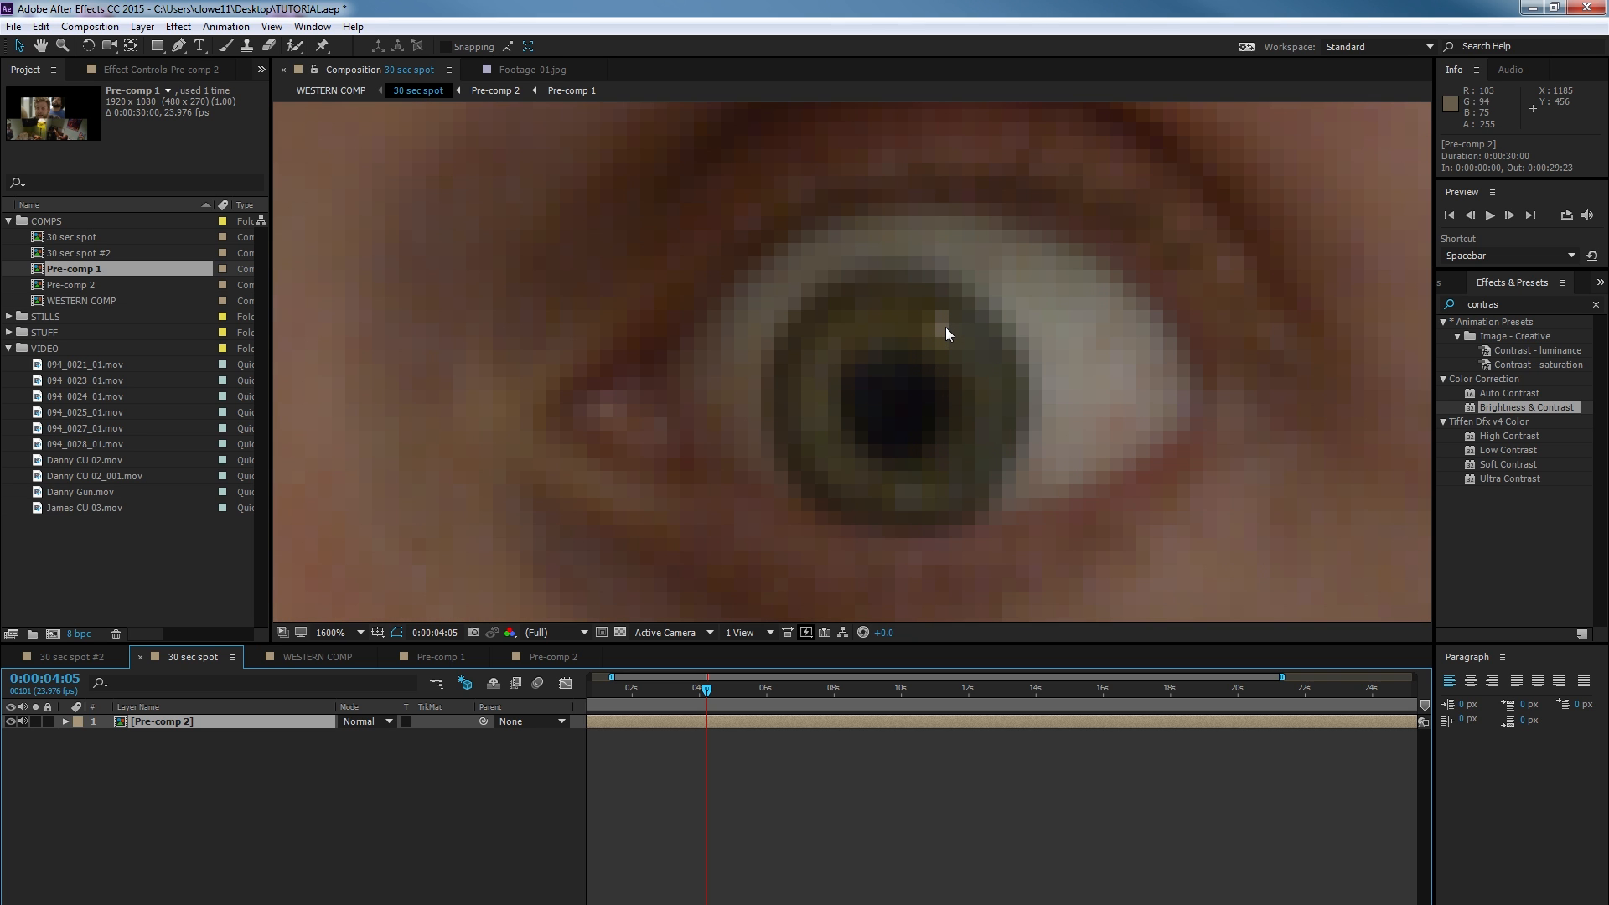
scroll(946, 334, down, 6)
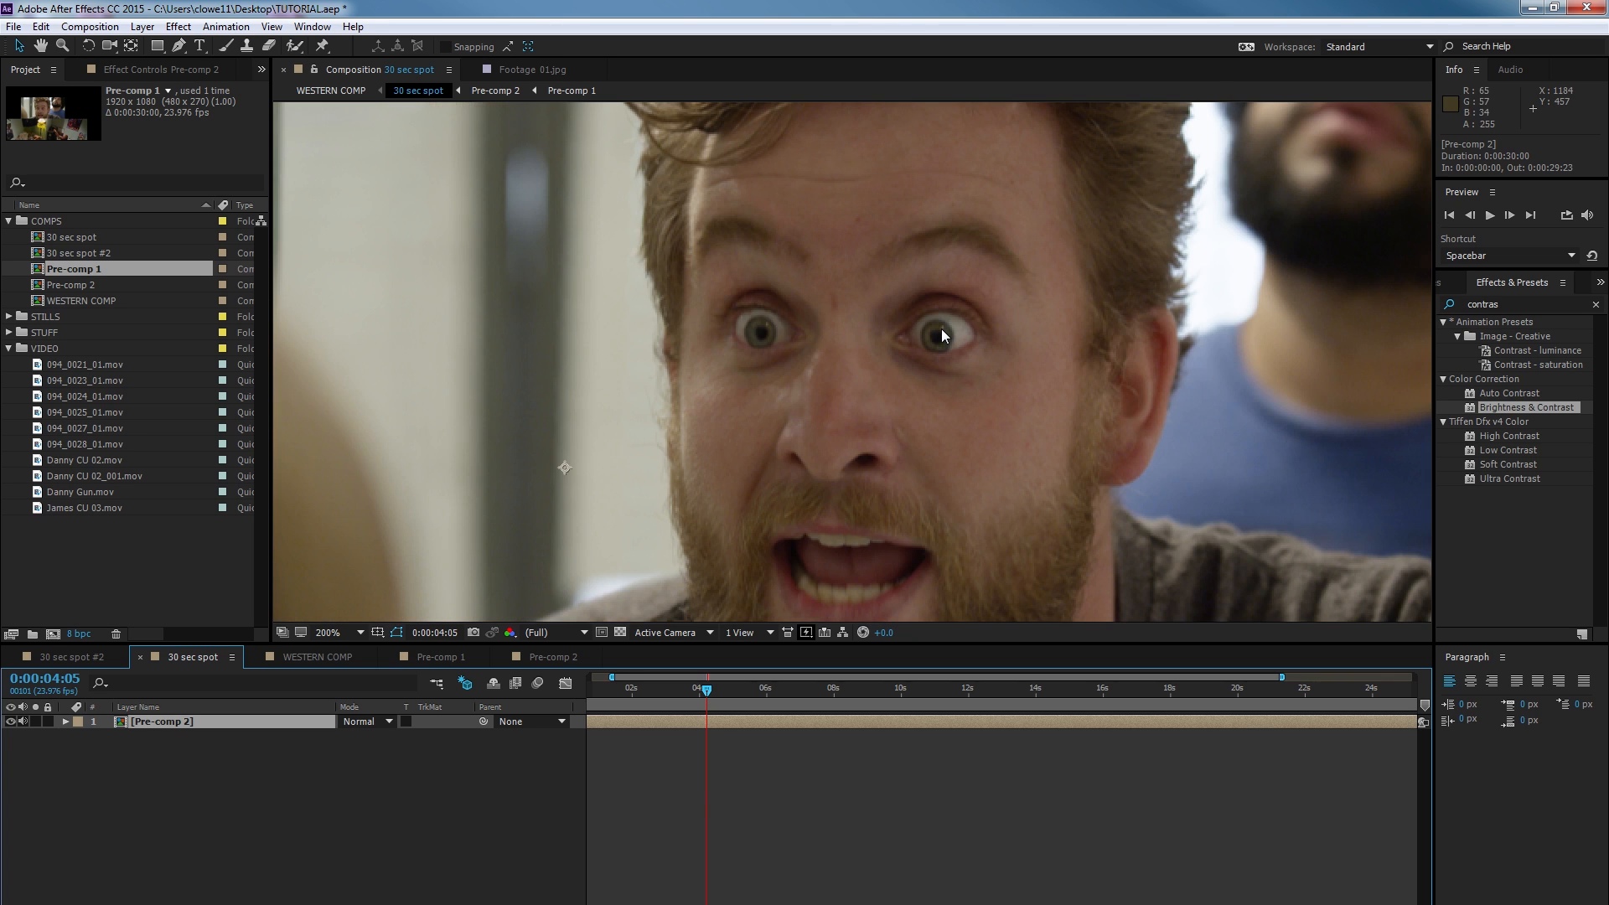
scroll(942, 330, down, 2)
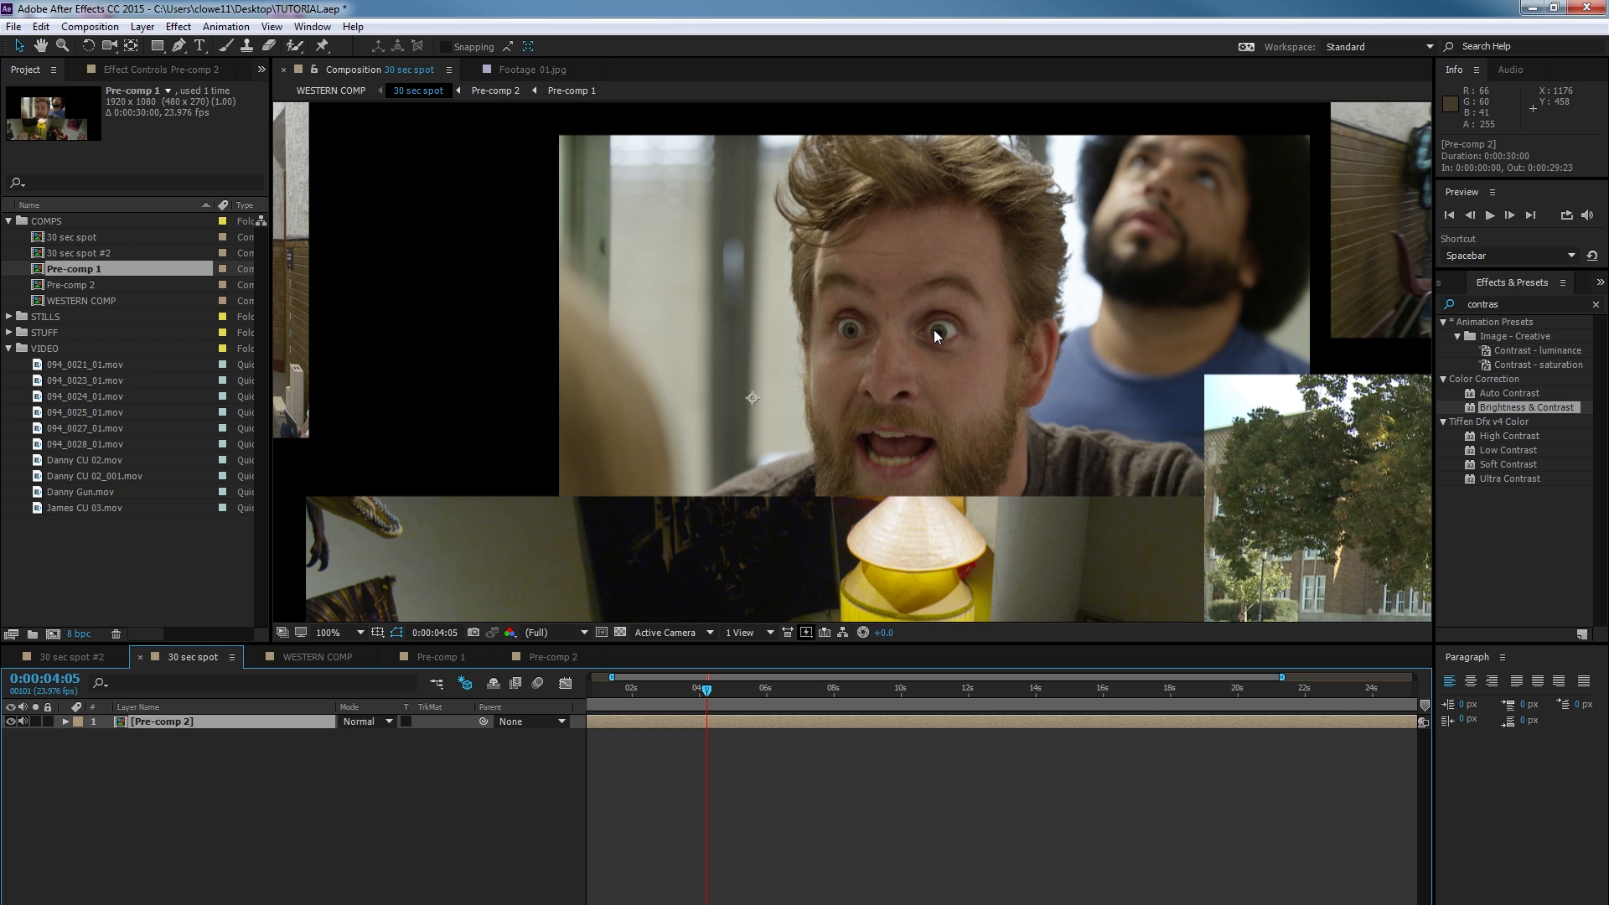
Zoom the 30 sec spot view repeatedly in and out on the man's face, ending on his eye at 1600%.
scroll(934, 329, down, 2)
scroll(933, 329, up, 4)
scroll(1285, 319, down, 4)
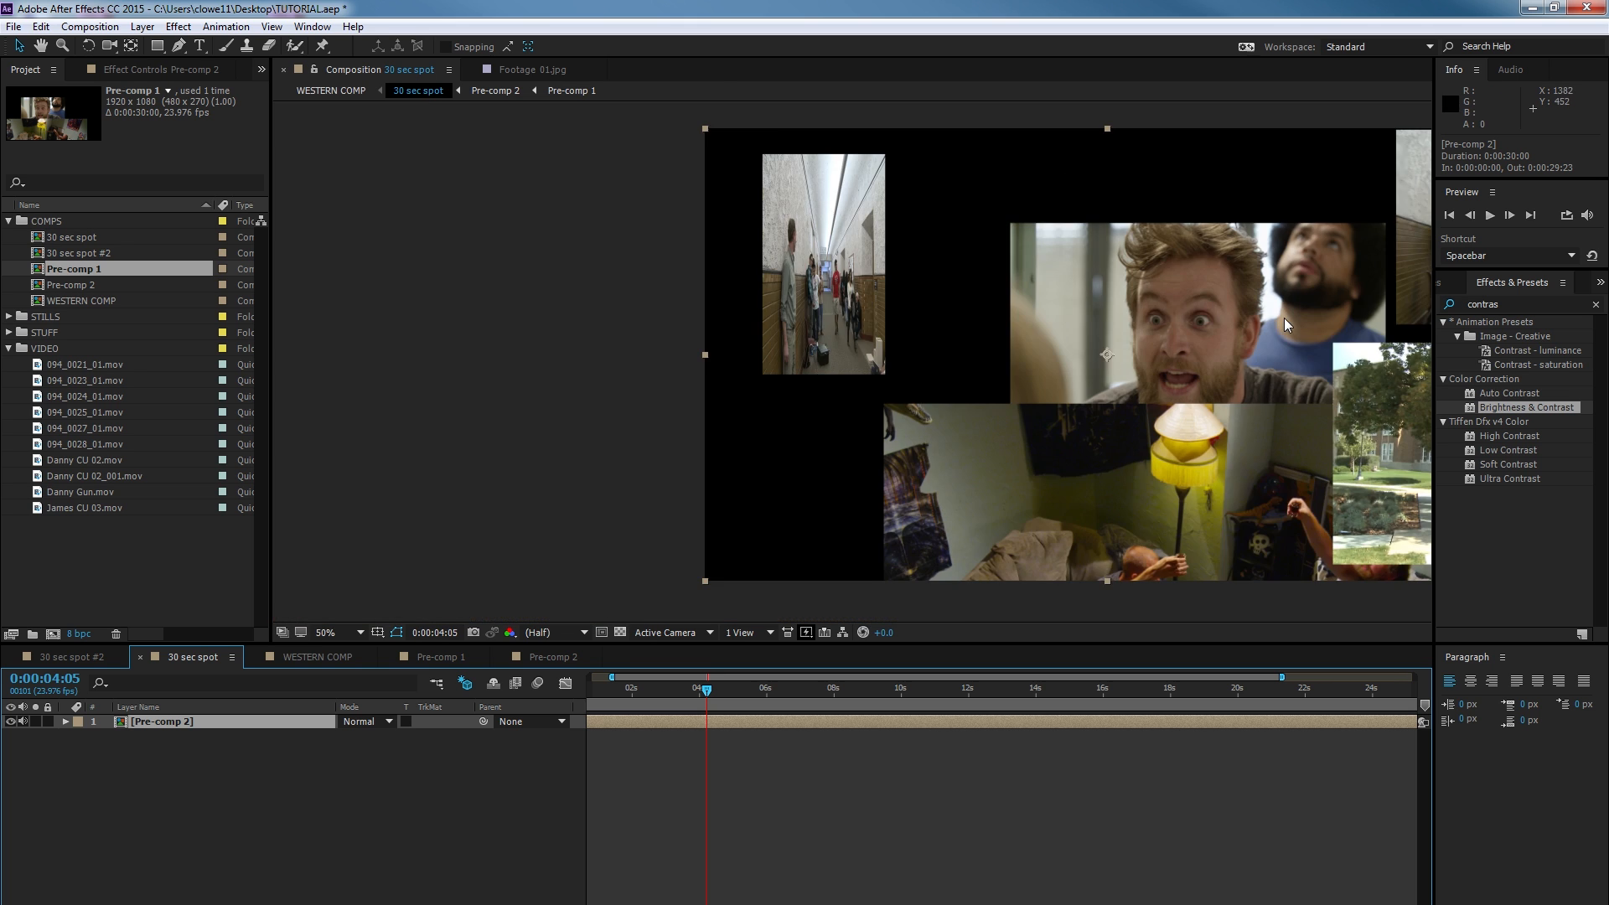
scroll(1283, 317, up, 8)
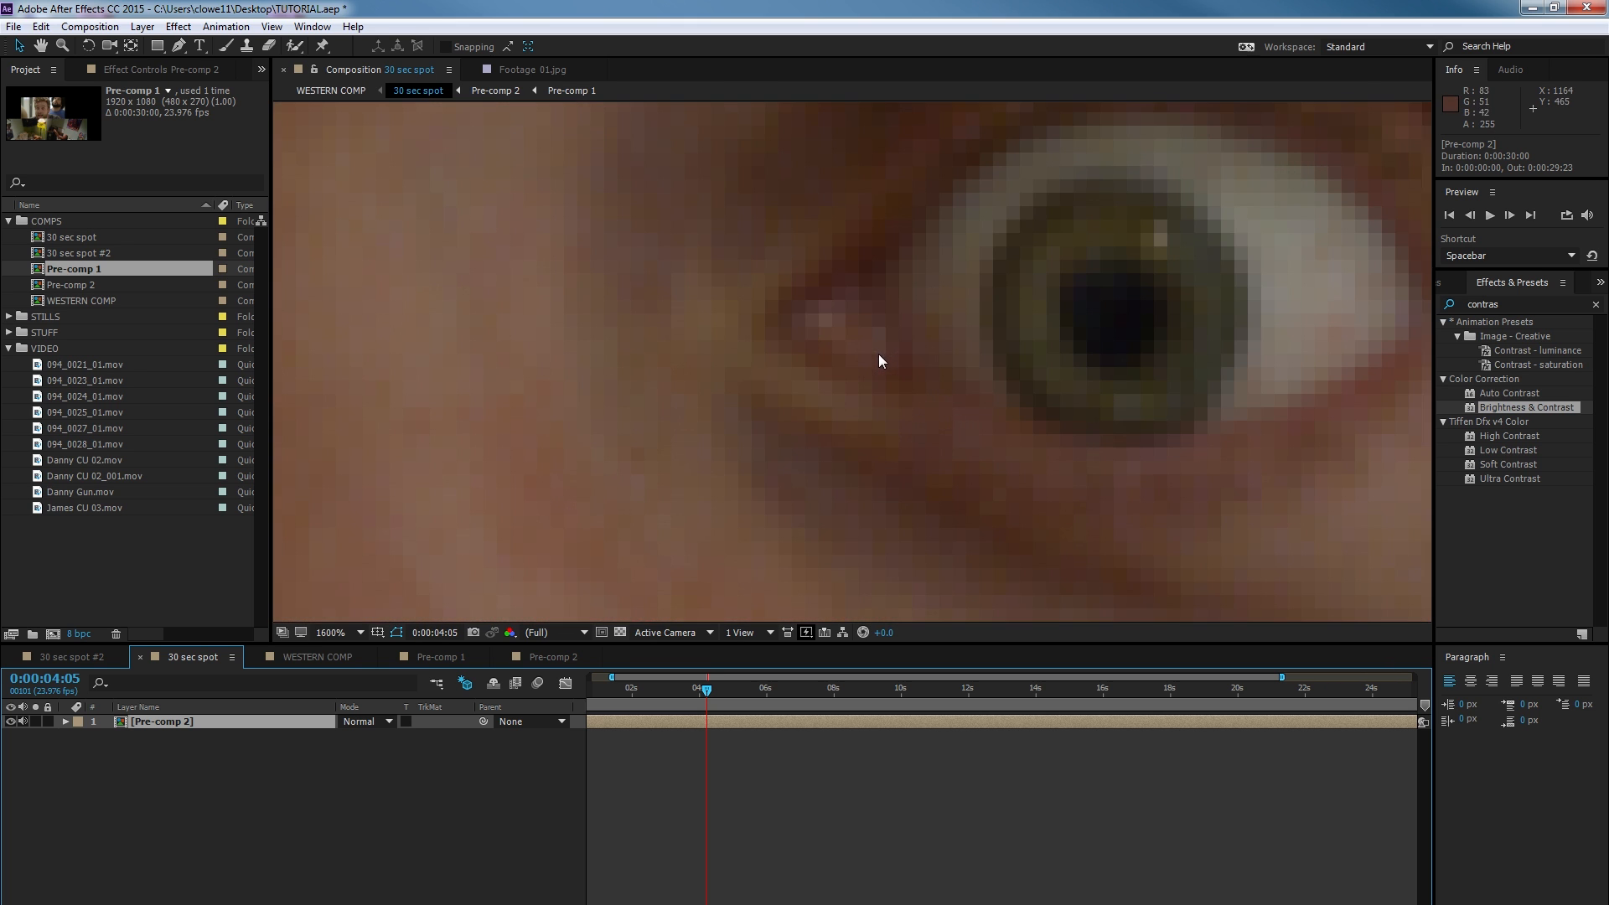
scroll(951, 353, down, 5)
scroll(1019, 335, up, 4)
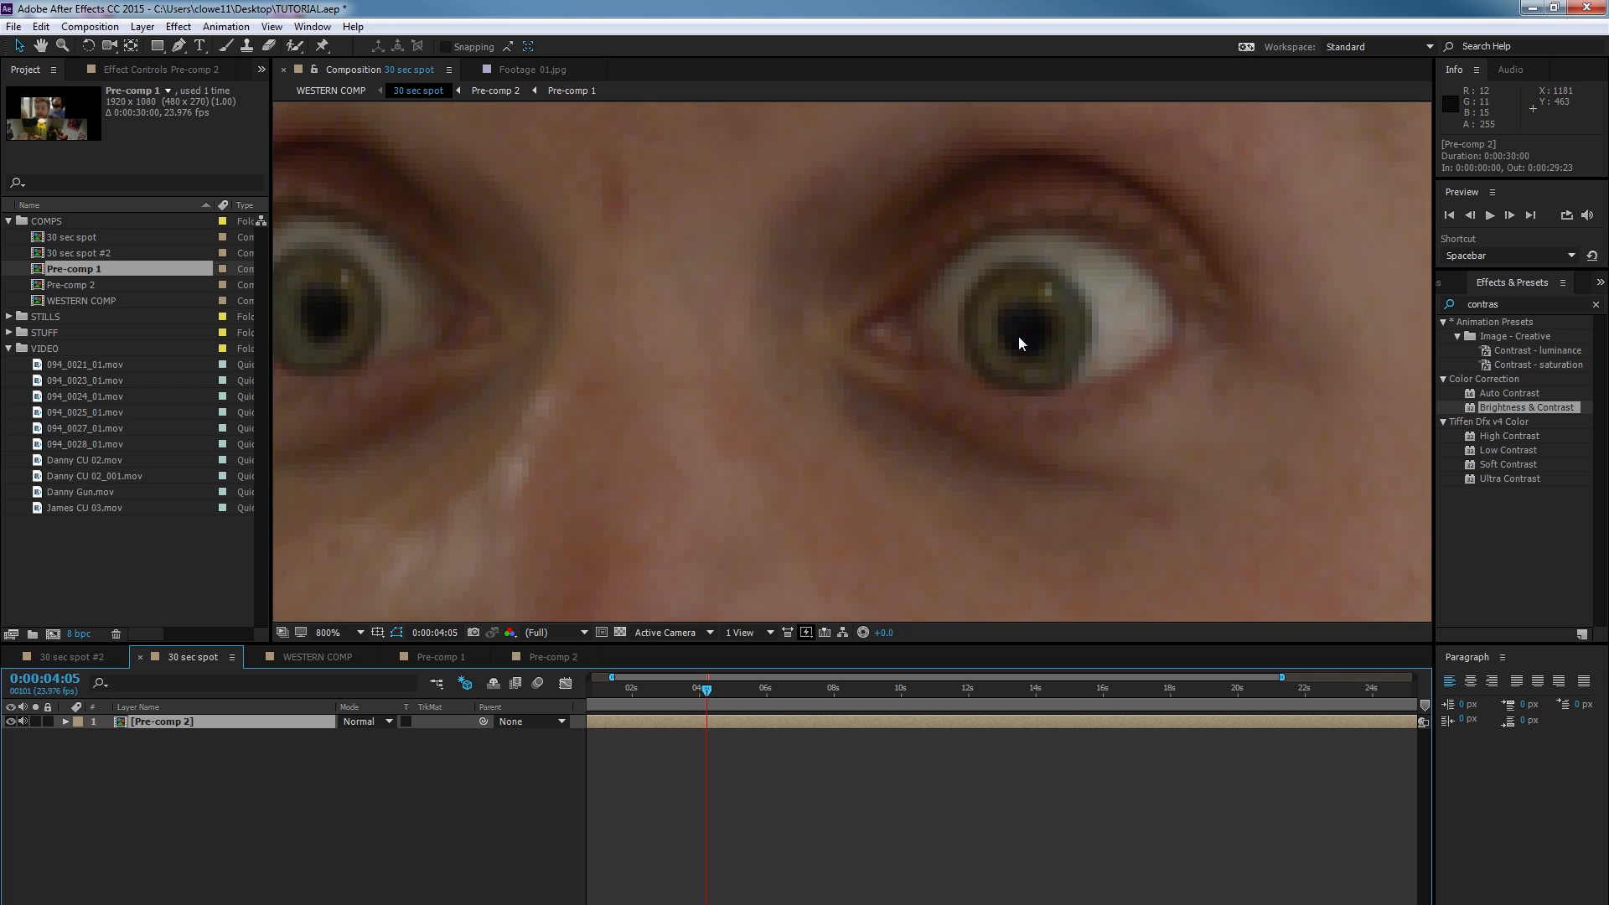
scroll(1018, 335, down, 4)
scroll(1014, 337, up, 5)
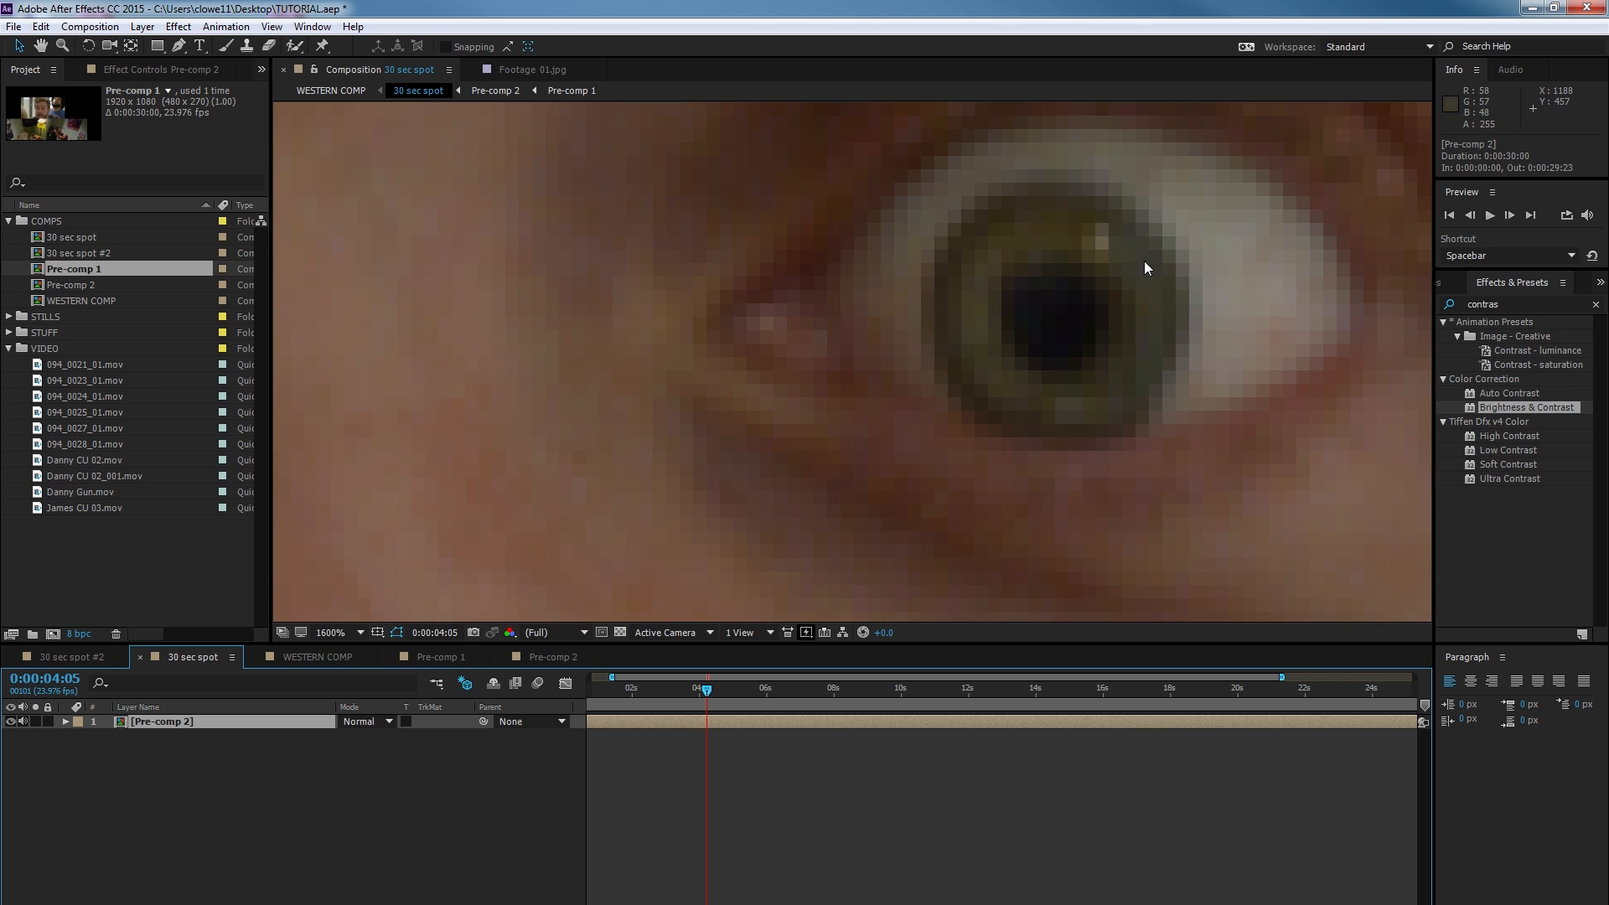
scroll(1041, 334, down, 5)
scroll(1036, 325, up, 4)
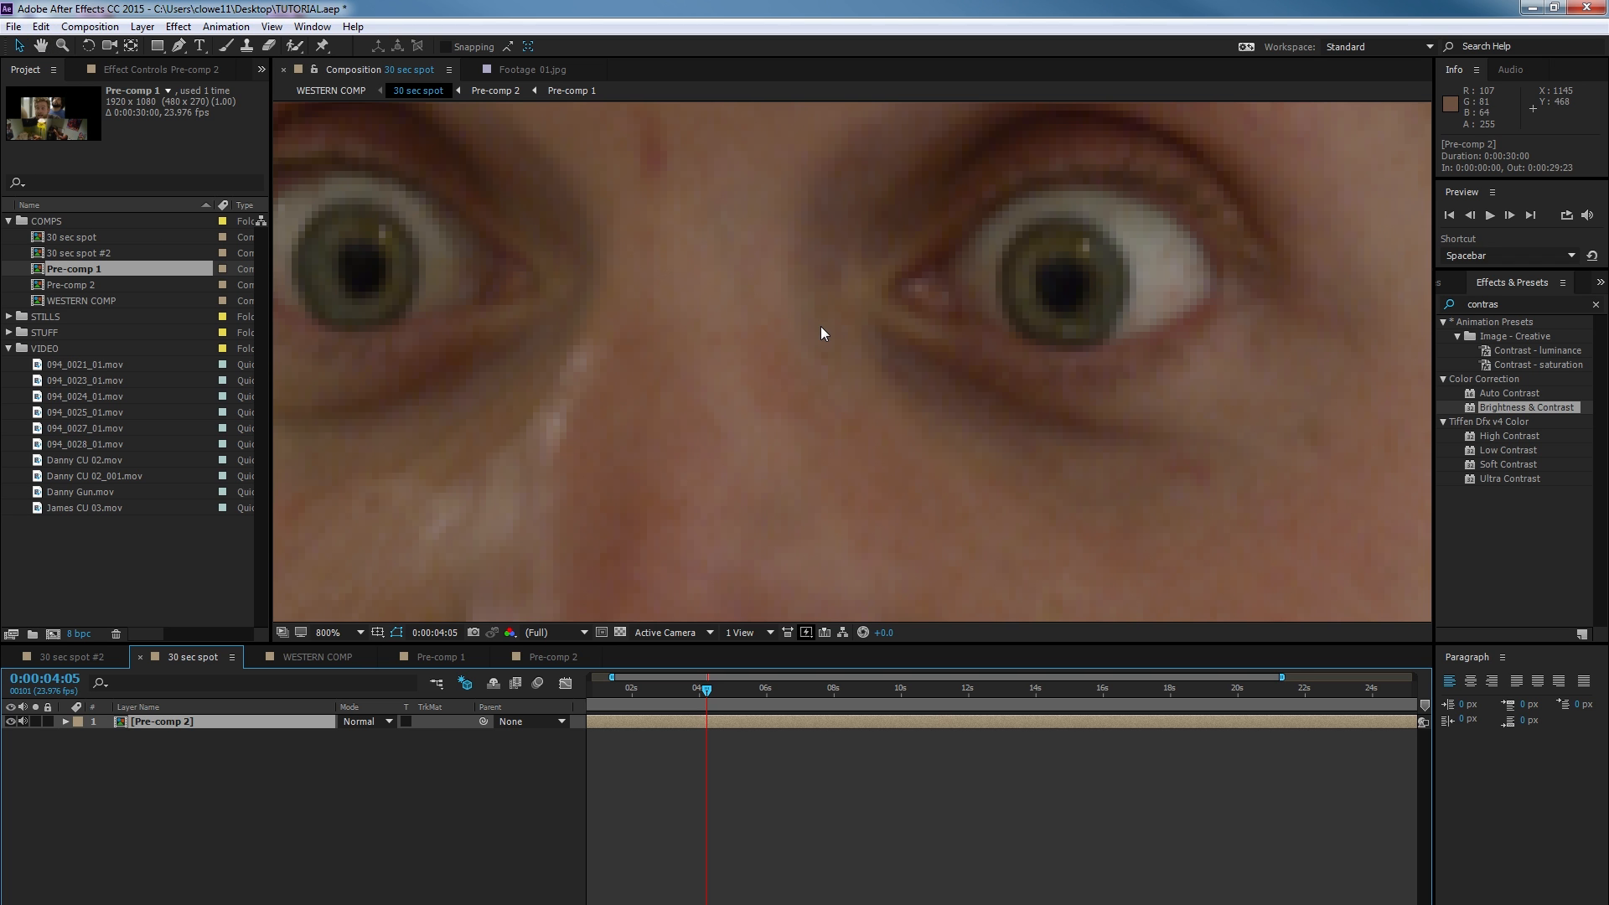
scroll(821, 333, down, 3)
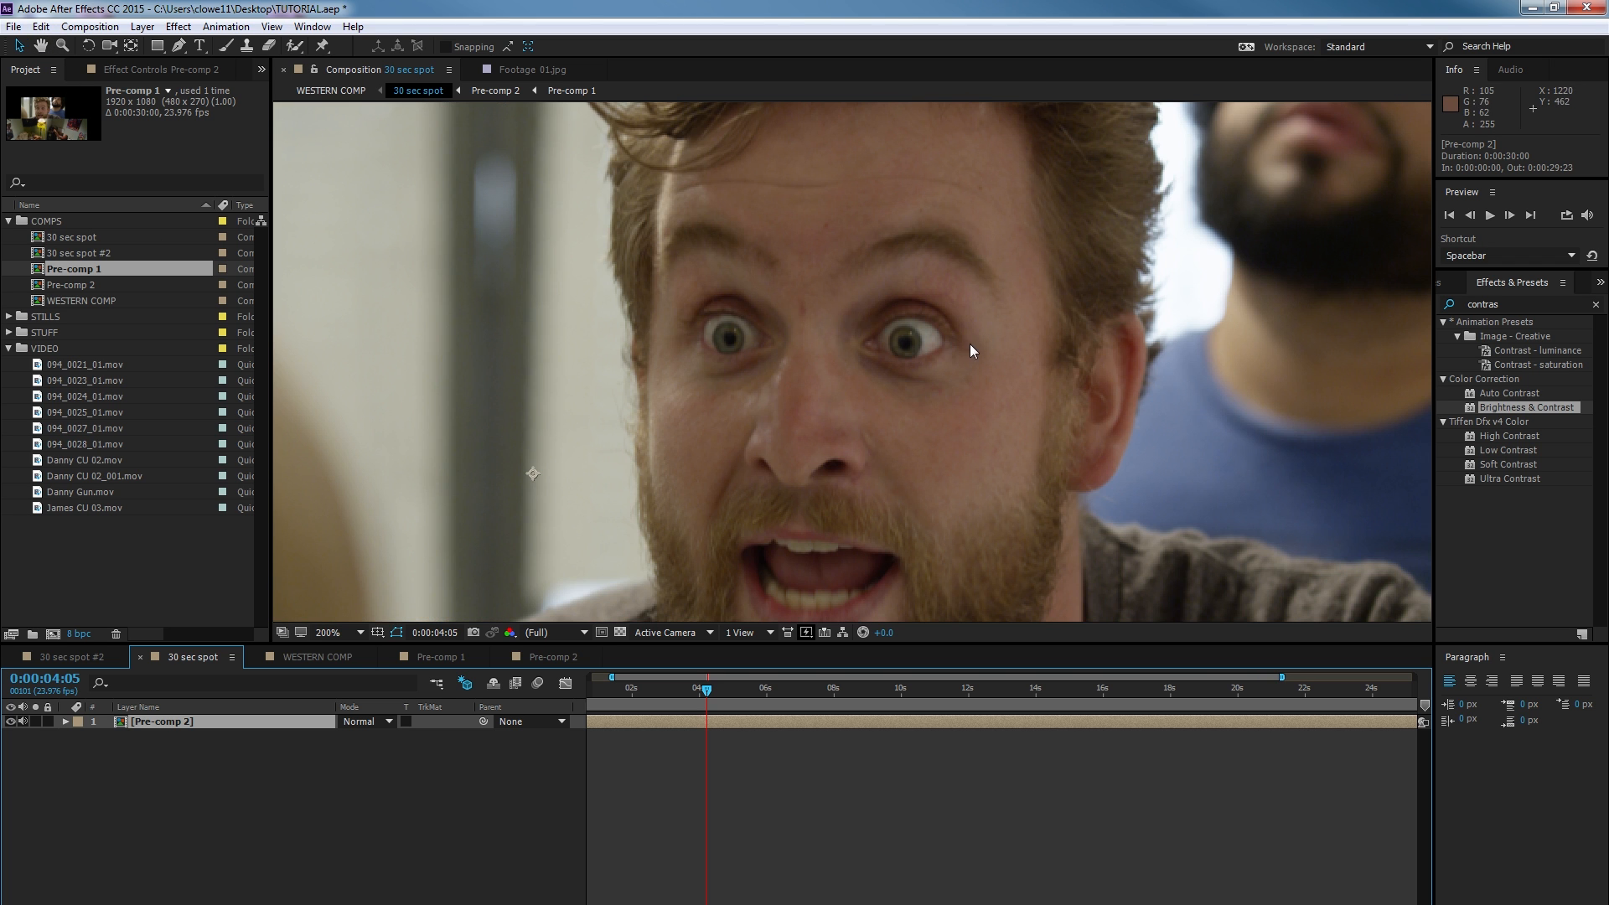
scroll(947, 341, up, 3)
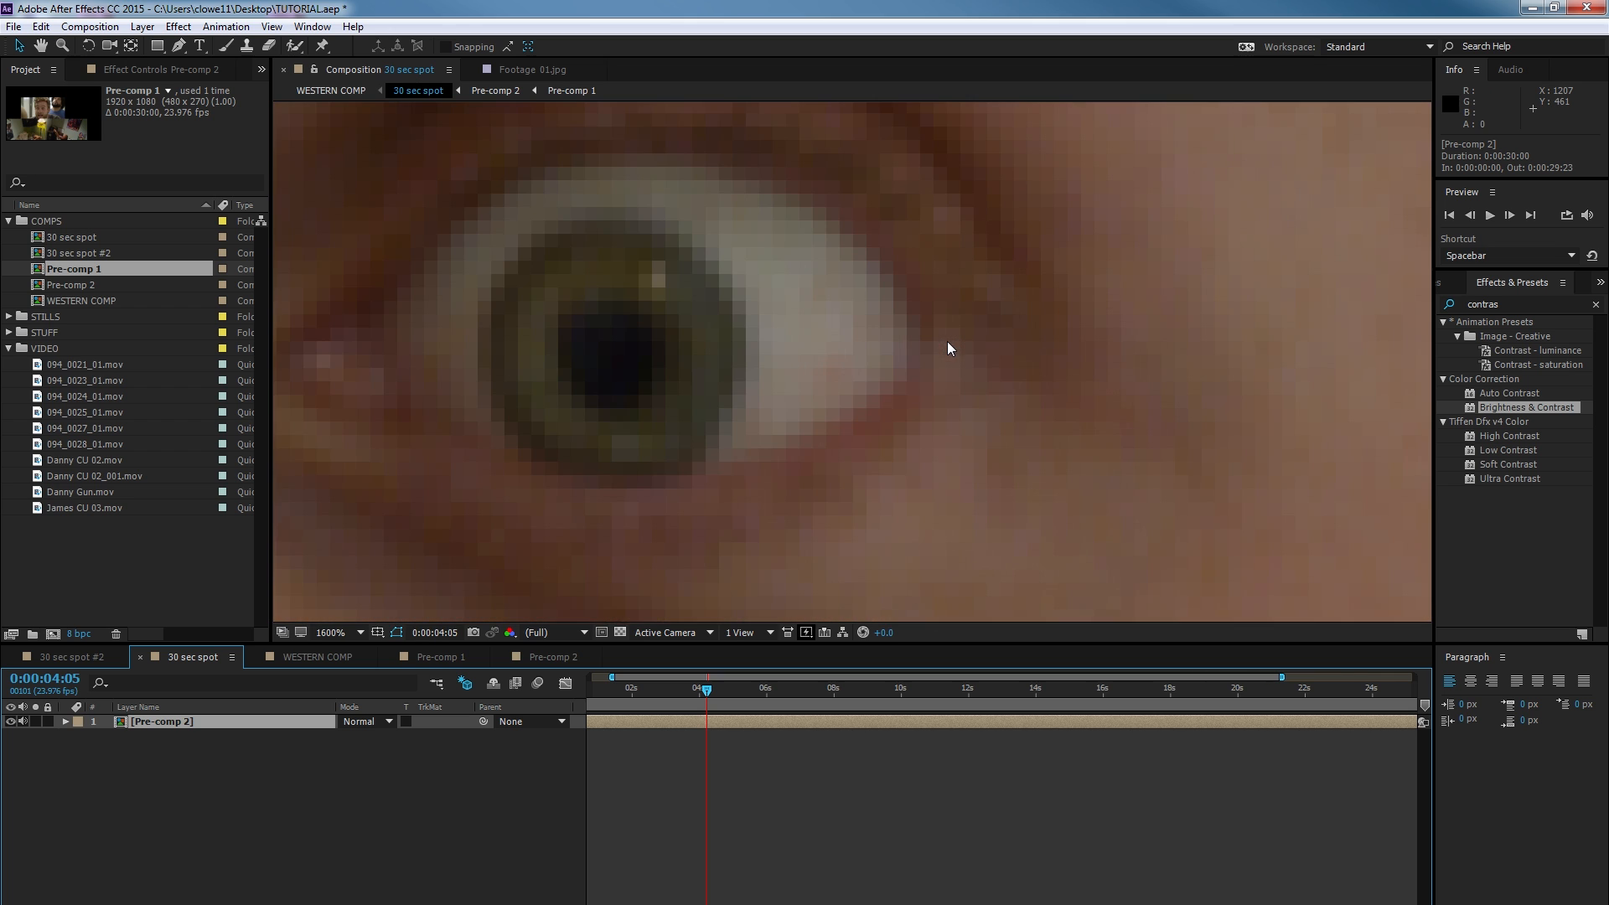
scroll(671, 411, down, 2)
scroll(653, 368, up, 2)
Pan the magnified view with the Hand tool to centre the man's eye, and zoom back out to 50% with the Selection tool active.
key(h)
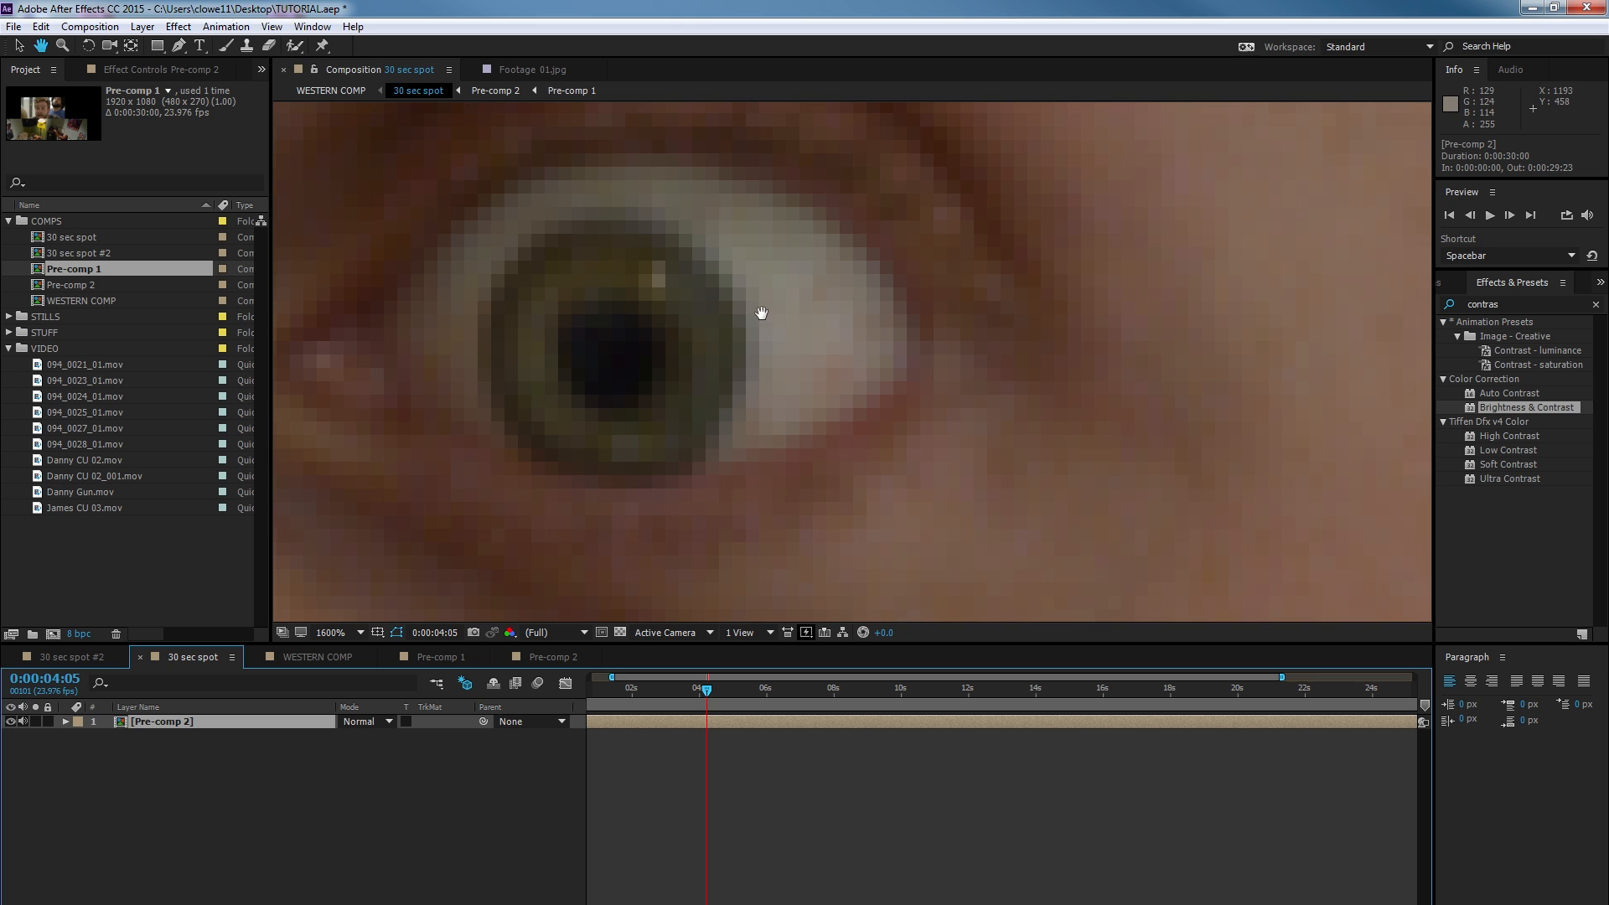
drag(432, 278, 643, 301)
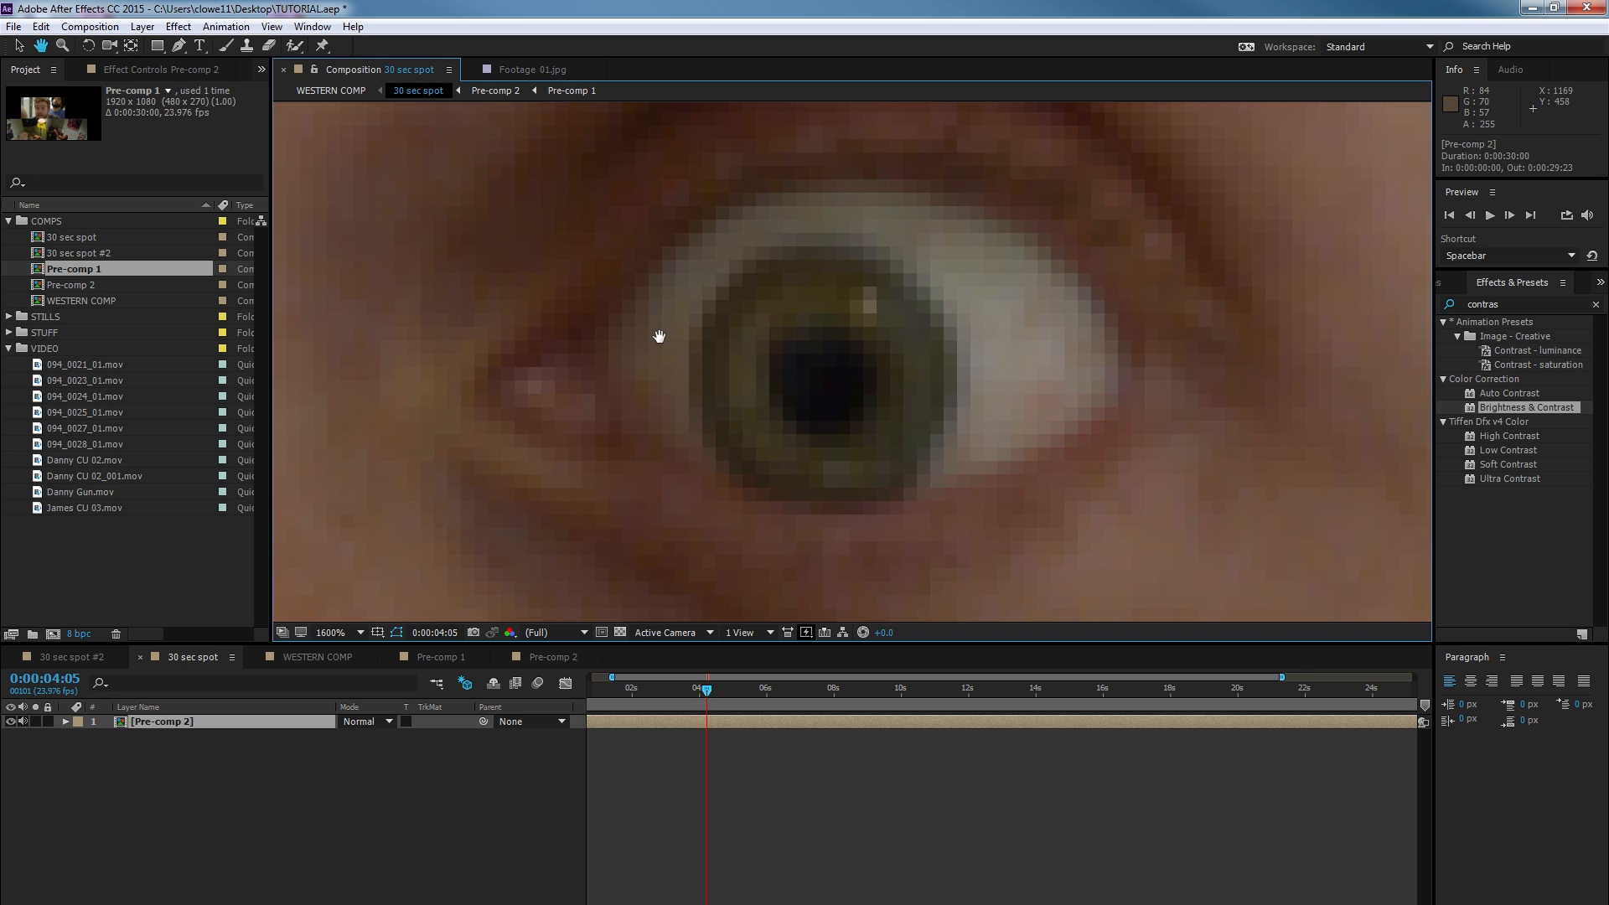
key(v)
scroll(878, 374, down, 4)
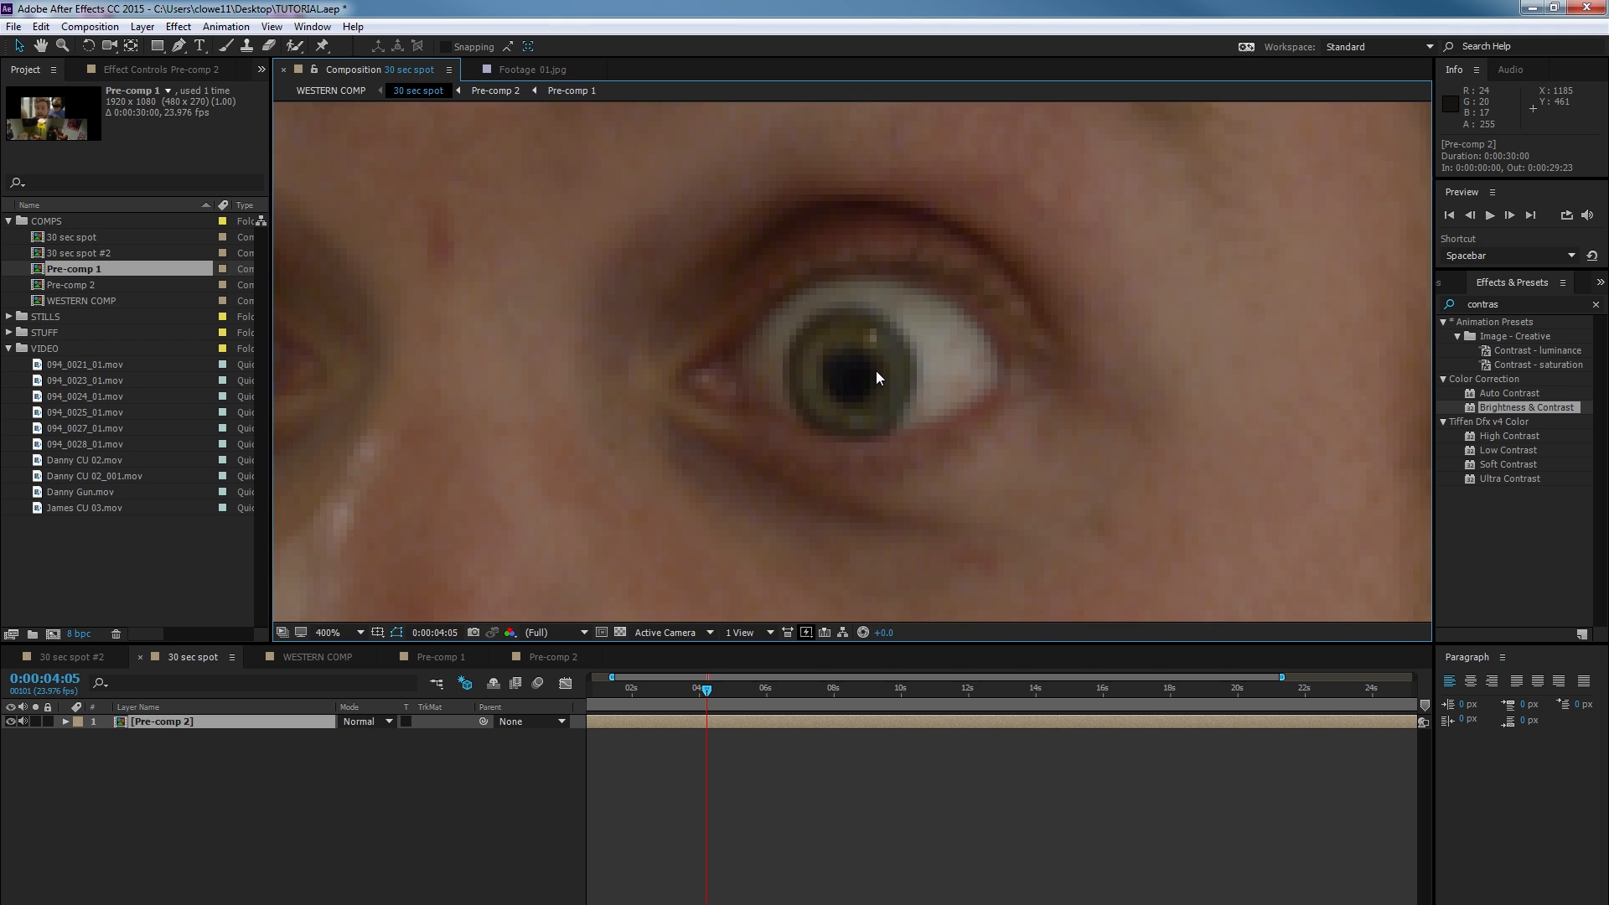
scroll(872, 375, down, 1)
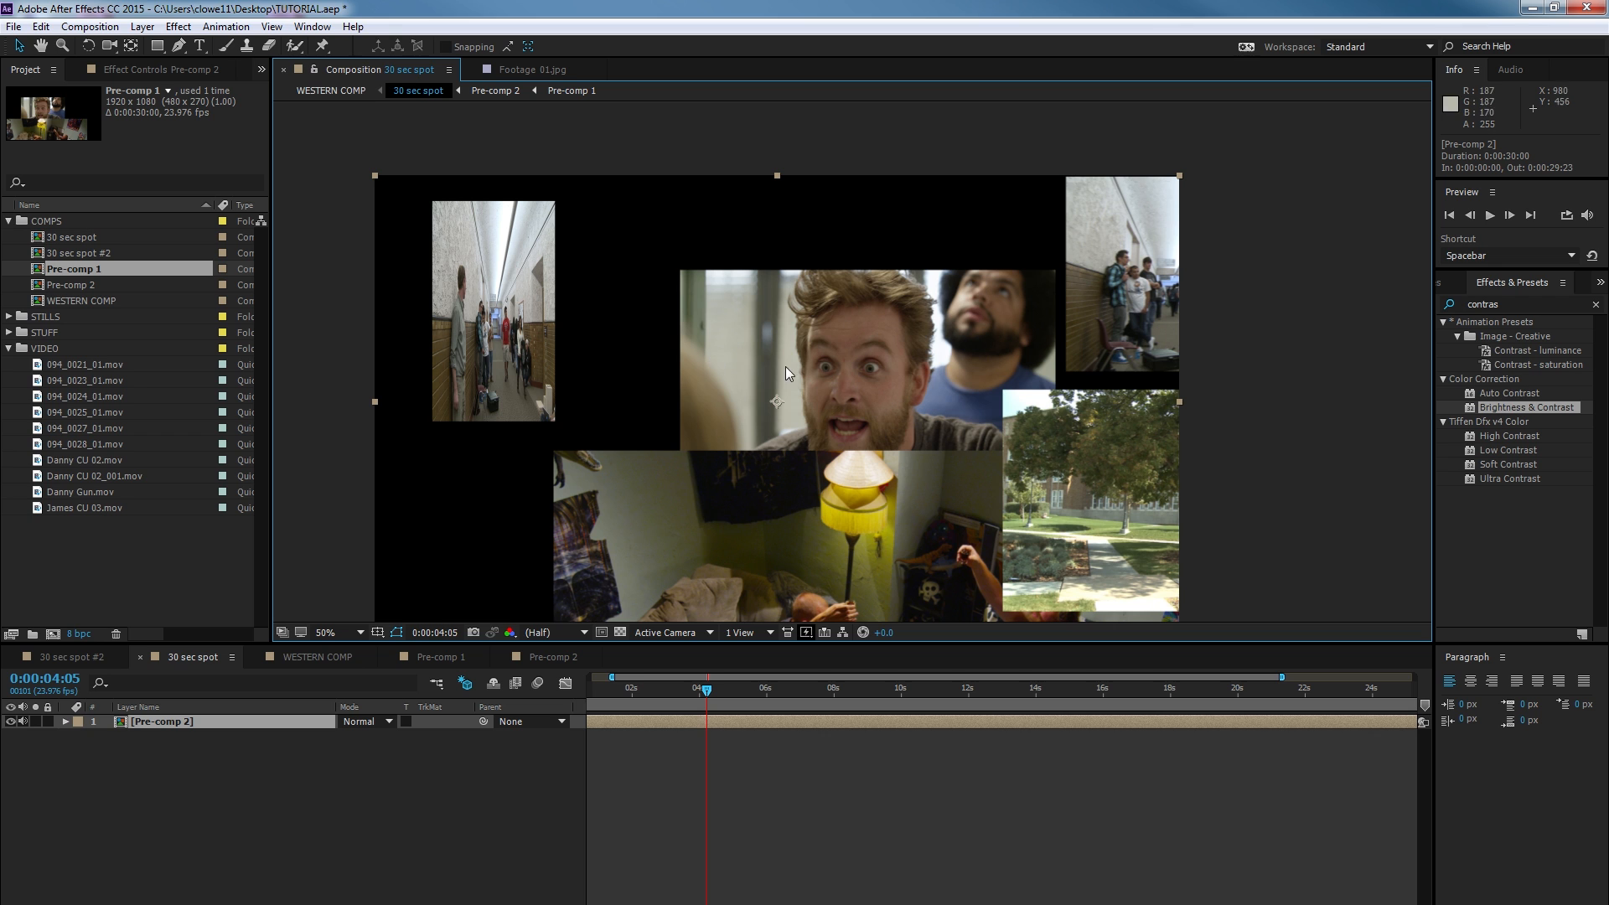
Zoom in on the man's nose and out to the whole composition, and repeat around his face, ending at 100%.
scroll(838, 390, up, 6)
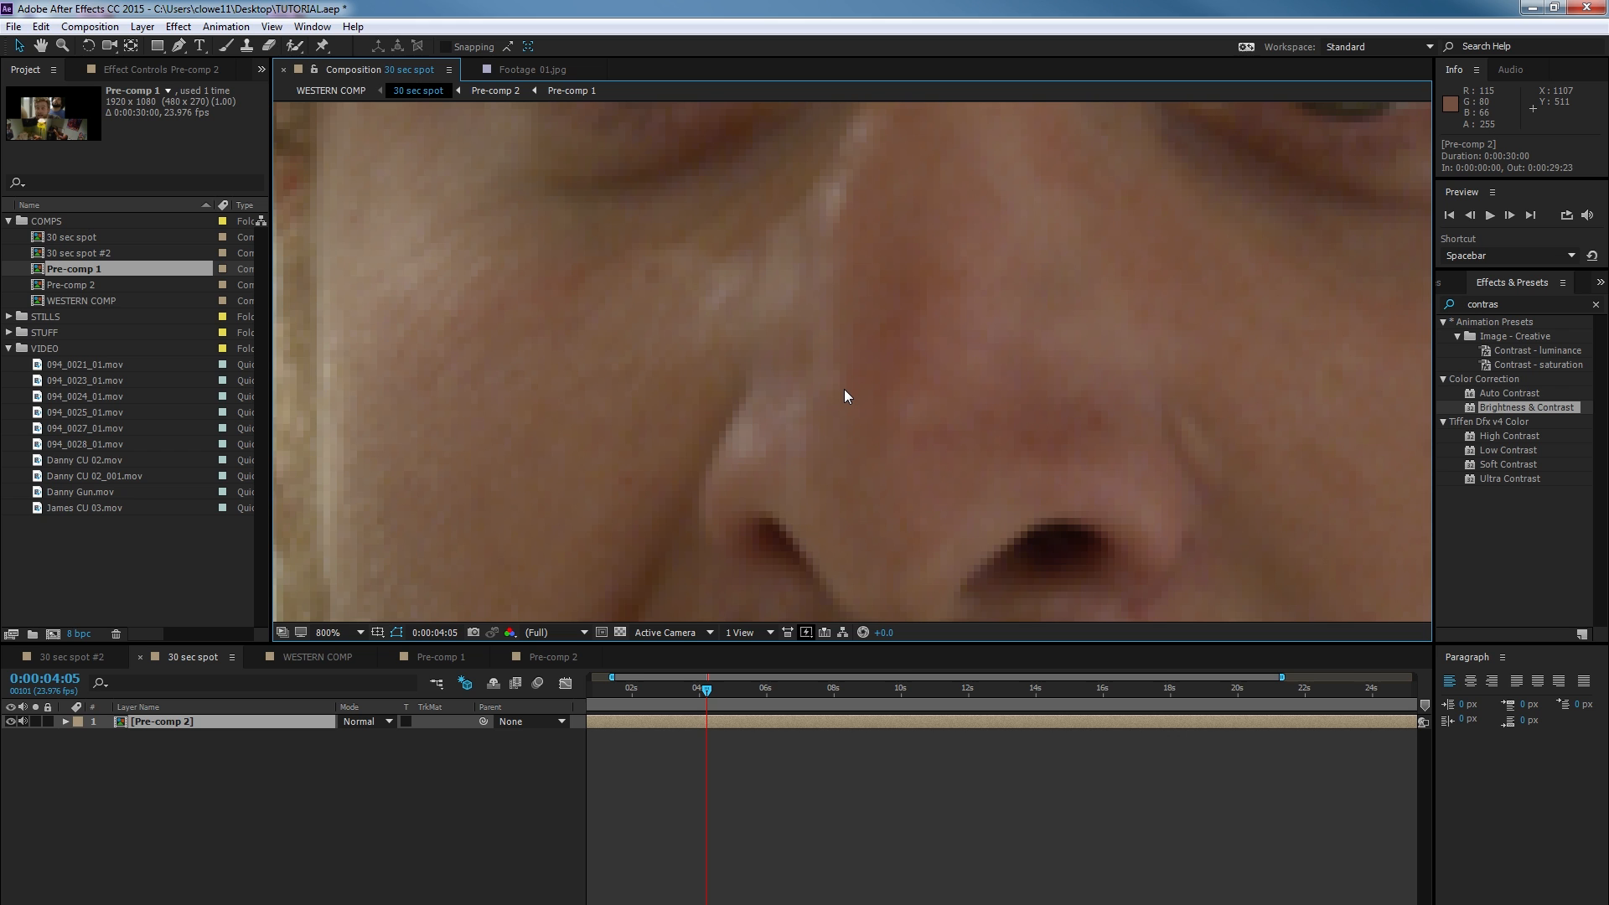
scroll(845, 396, down, 6)
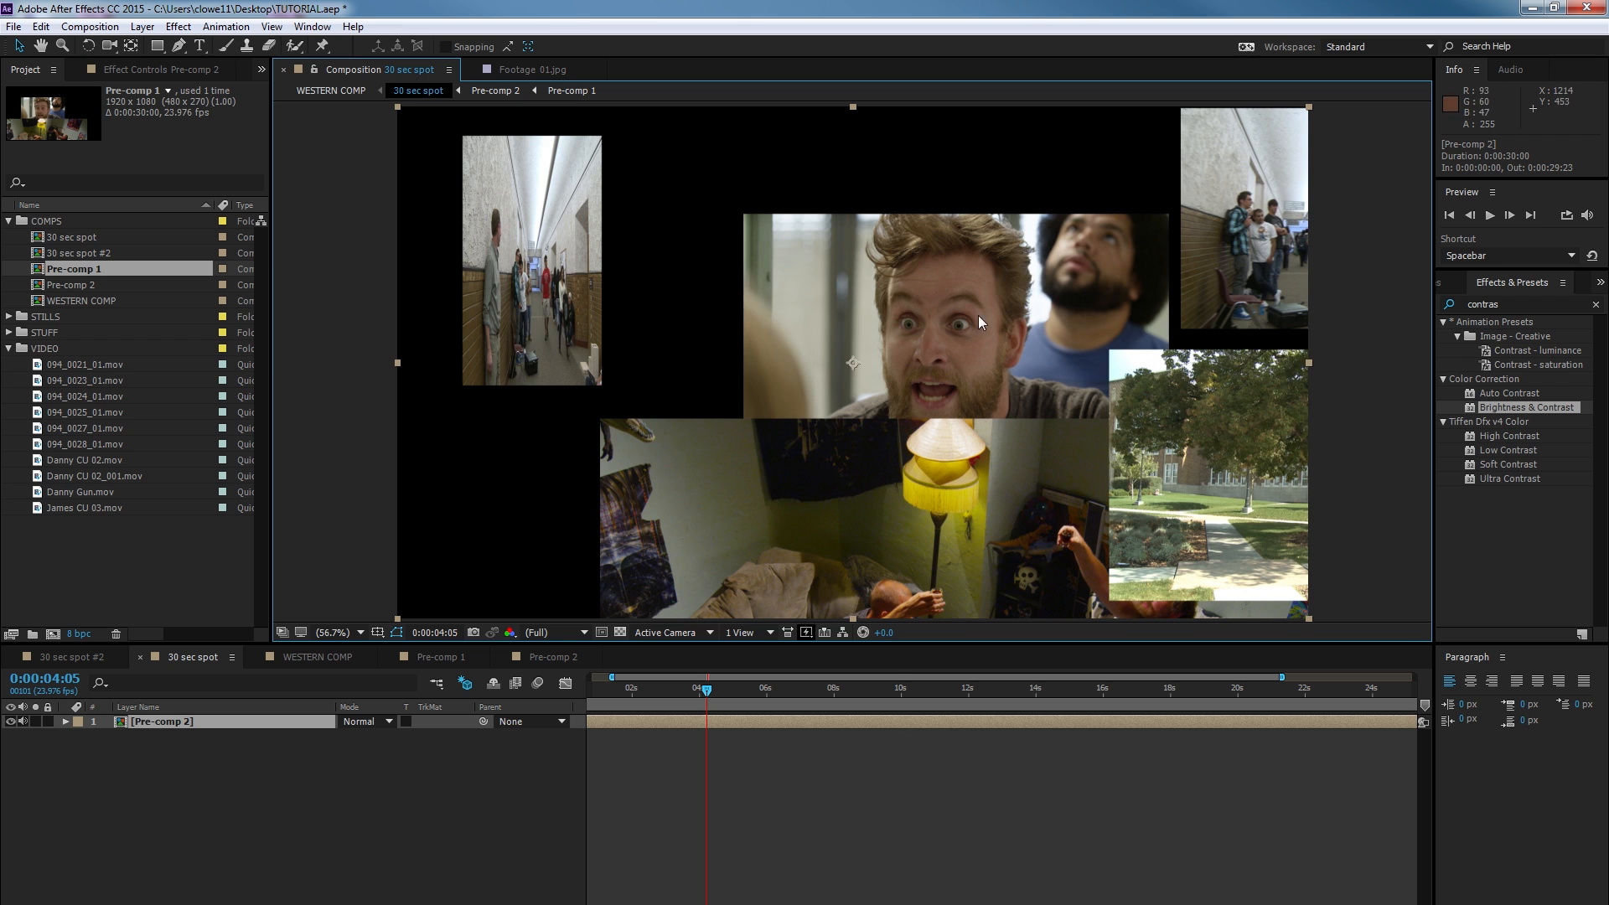
scroll(964, 330, up, 9)
scroll(962, 334, down, 10)
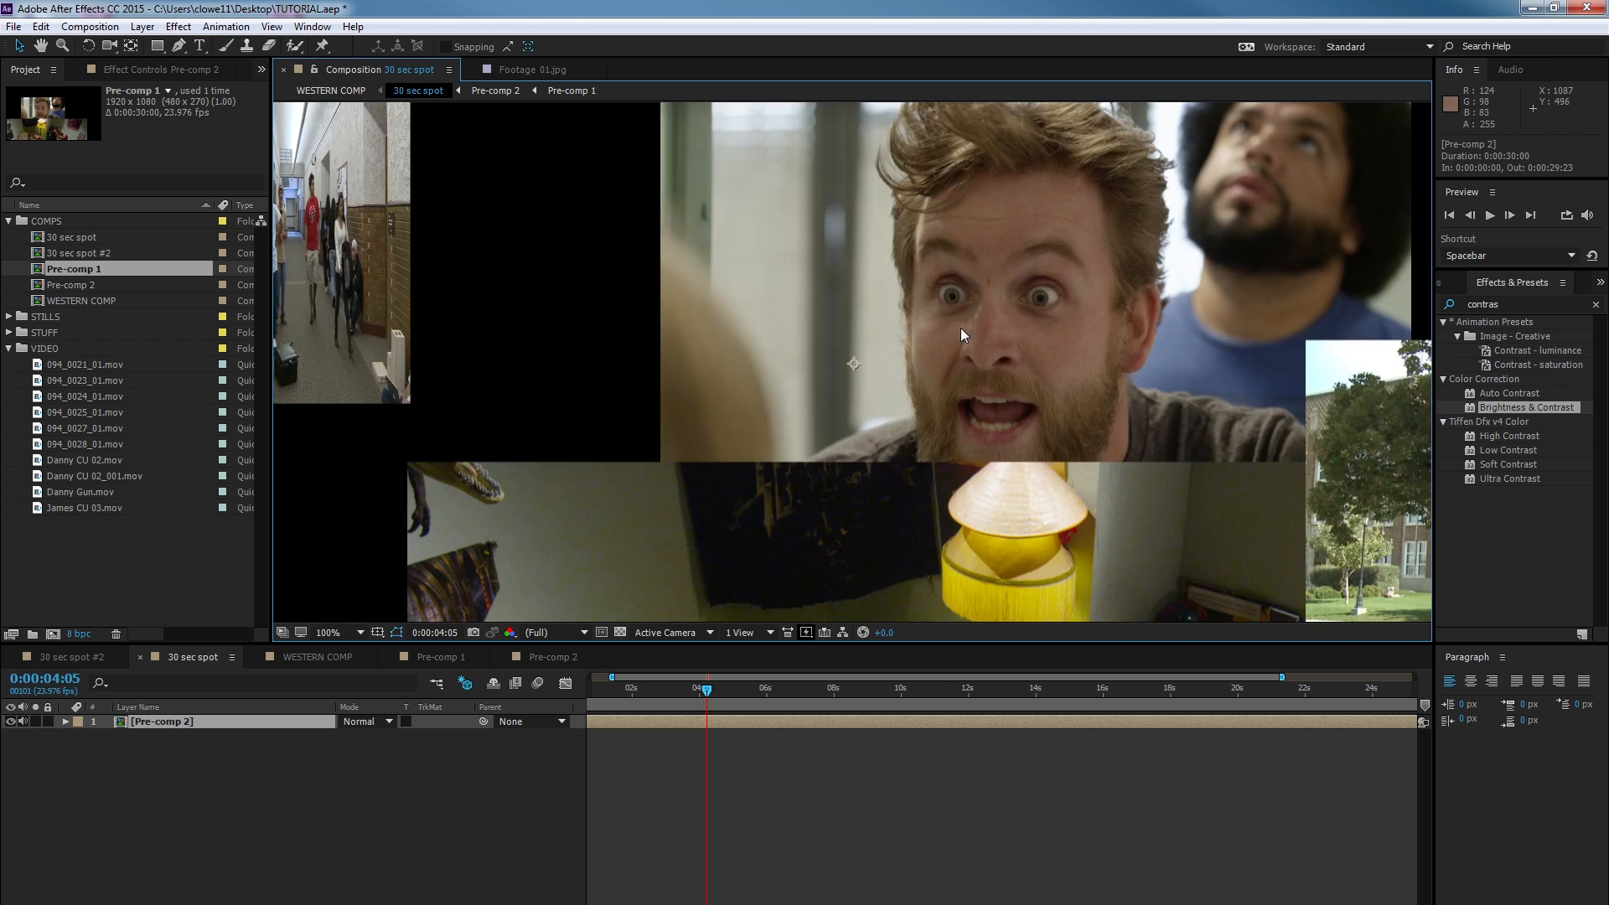
Pan the 400% view from the bearded man to the other man's face with the Hand tool, and fit the composition to the viewer.
scroll(1073, 267, up, 6)
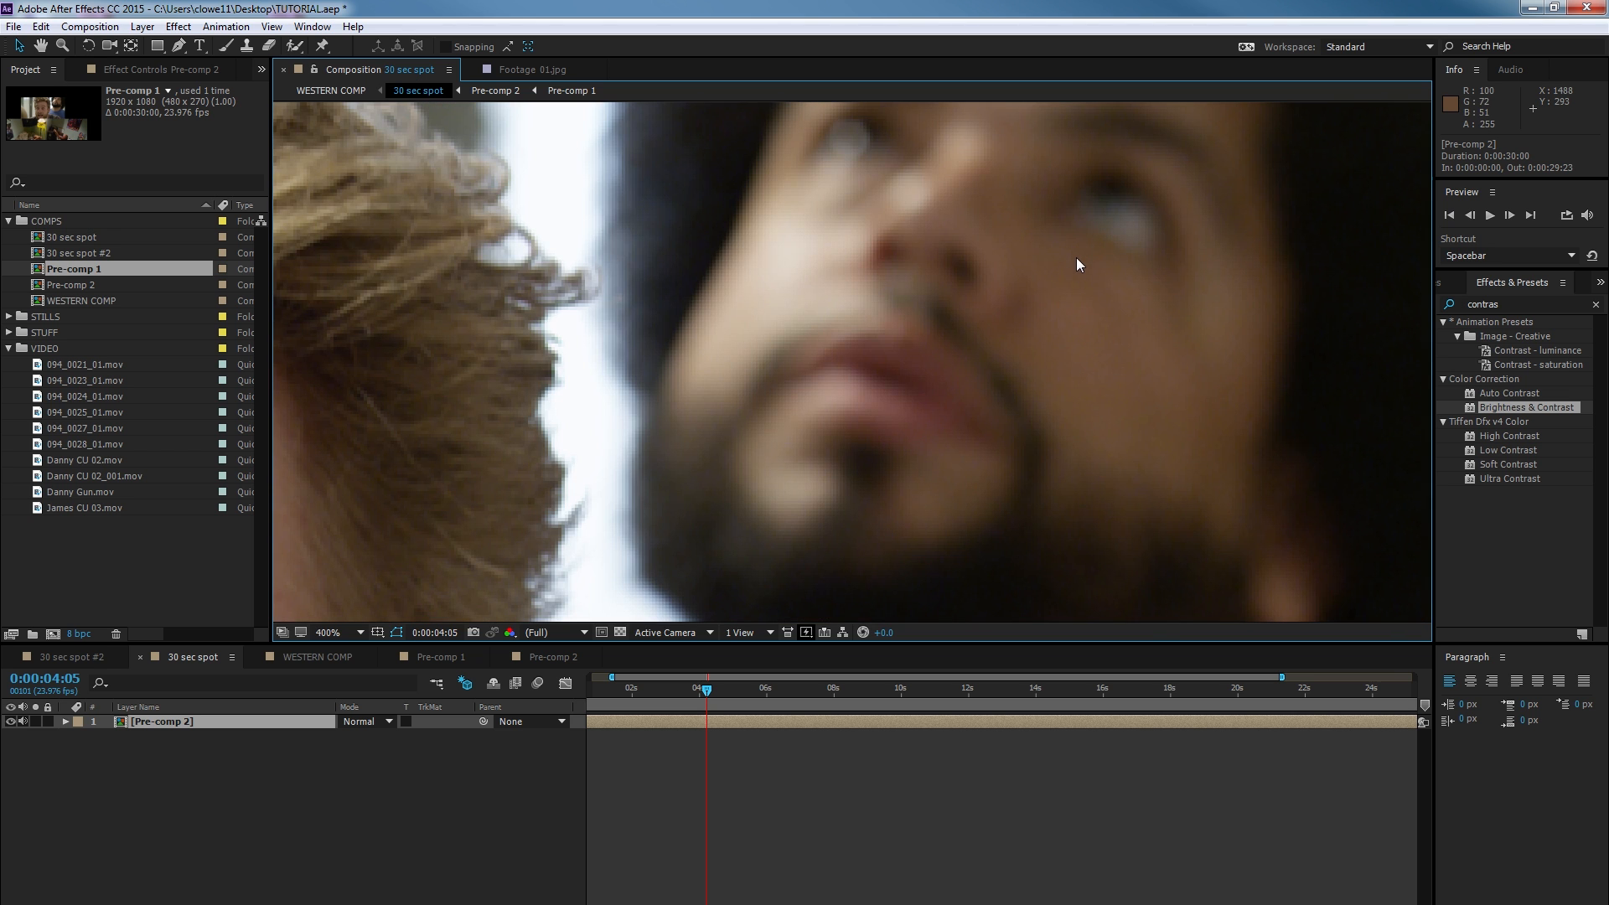
key(h)
drag(902, 259, 1366, 176)
drag(931, 284, 1383, 134)
mouse_move(1083, 272)
mouse_down()
mouse_move(1108, 141)
mouse_move(1146, 165)
mouse_move(1110, 187)
mouse_move(1047, 189)
mouse_up()
key(v)
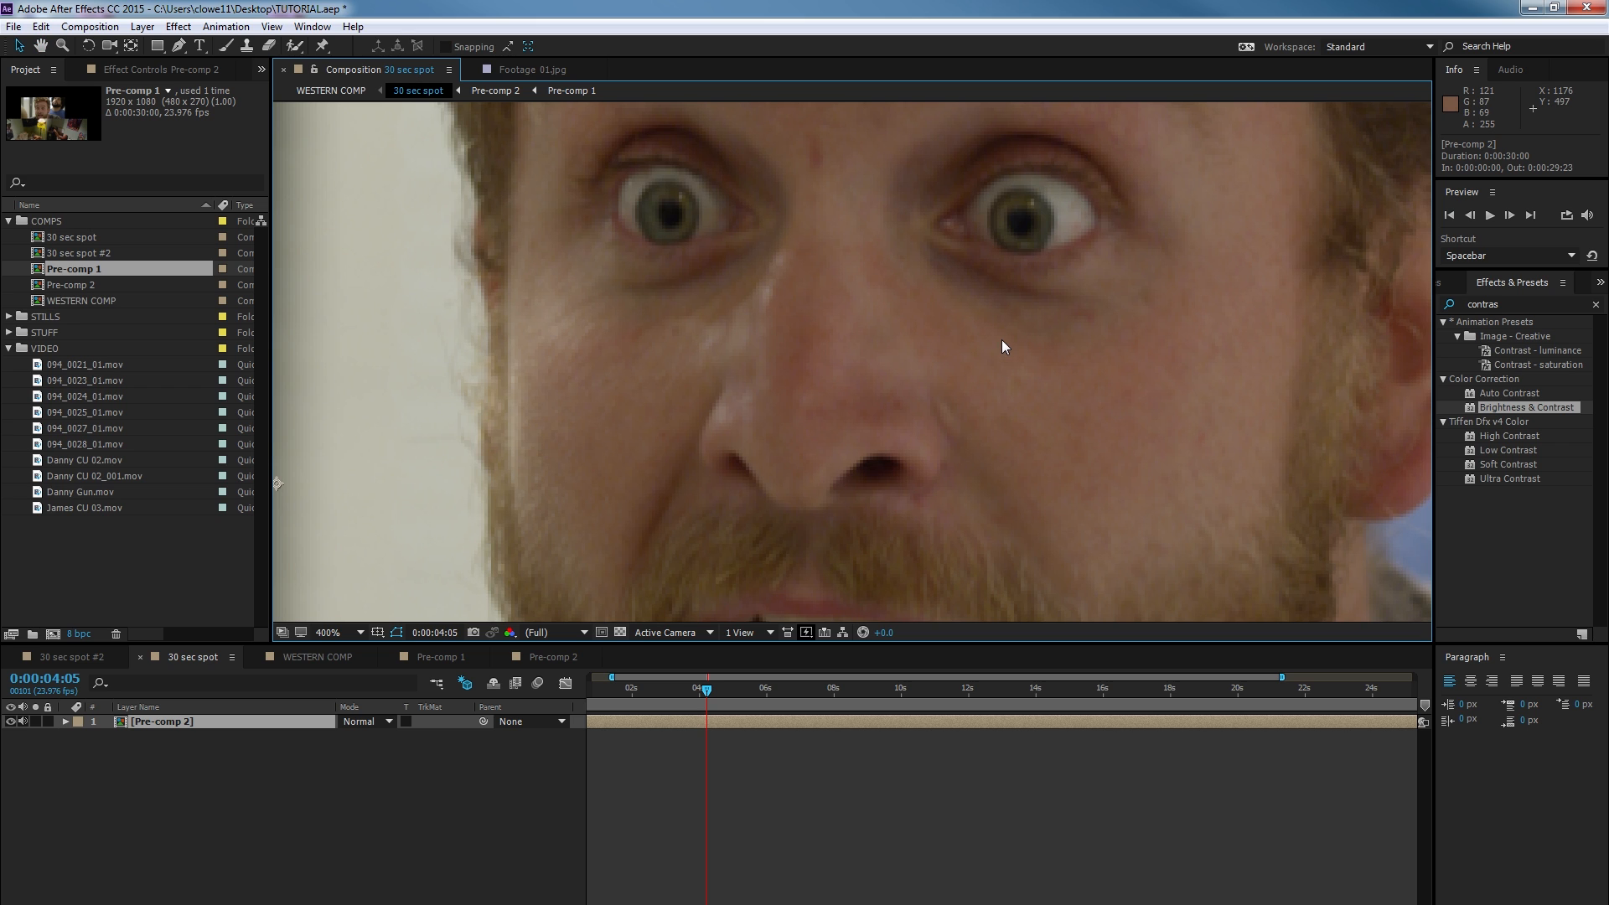
key(shift+slash)
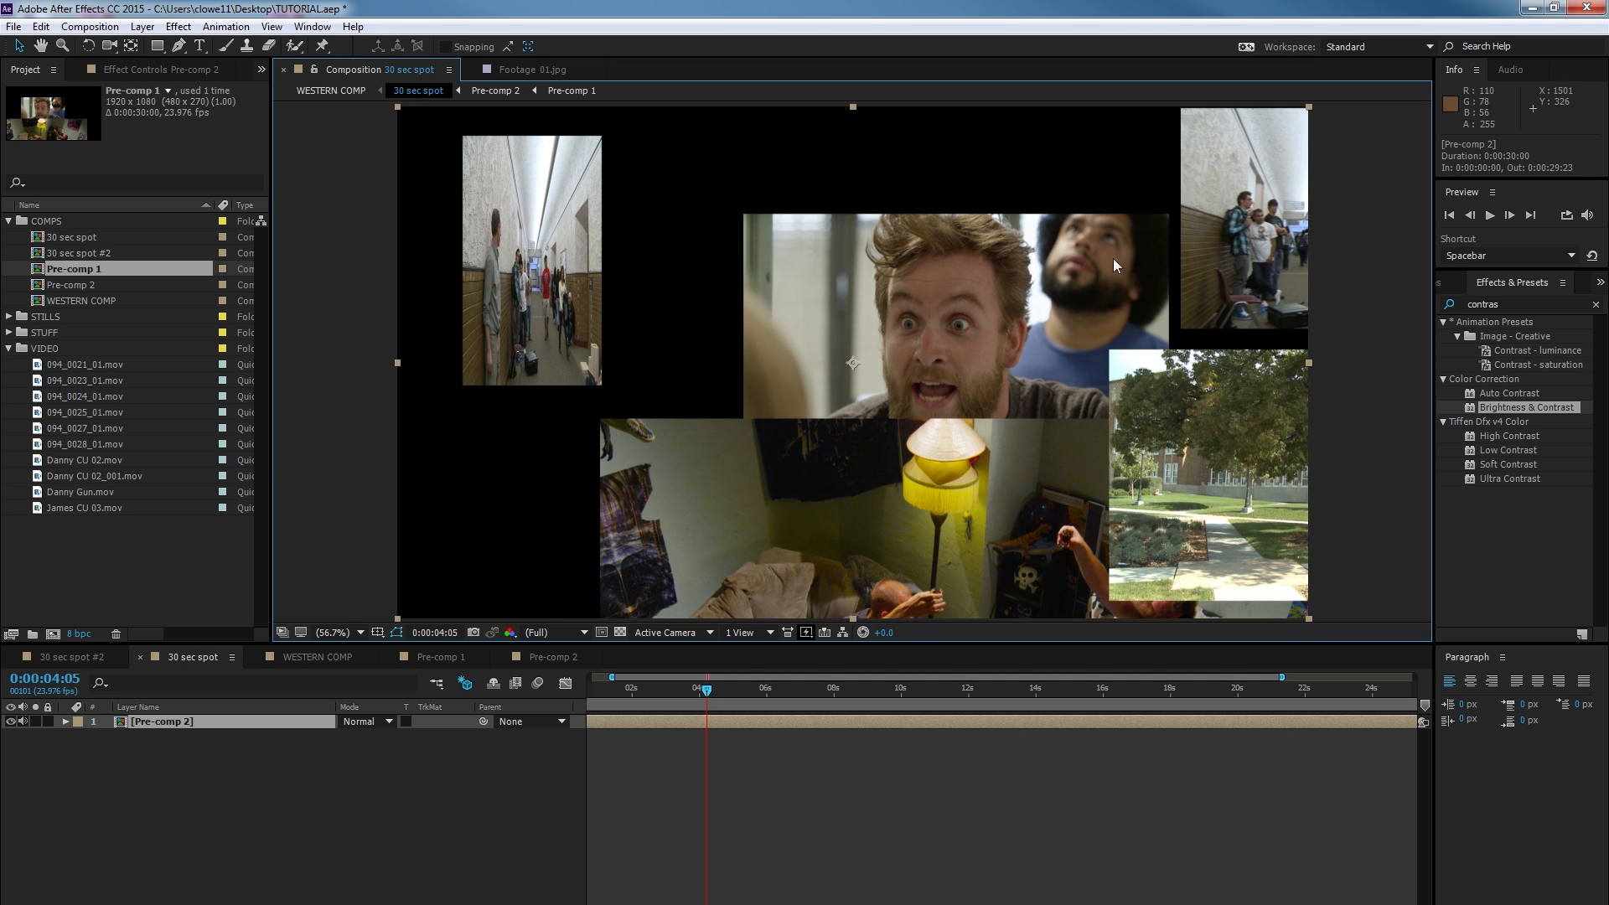
Open the nested Pre-comp 1 and move its FACE layer left, mostly outside the frame, to about -338.8, 474.7.
double_click(155, 721)
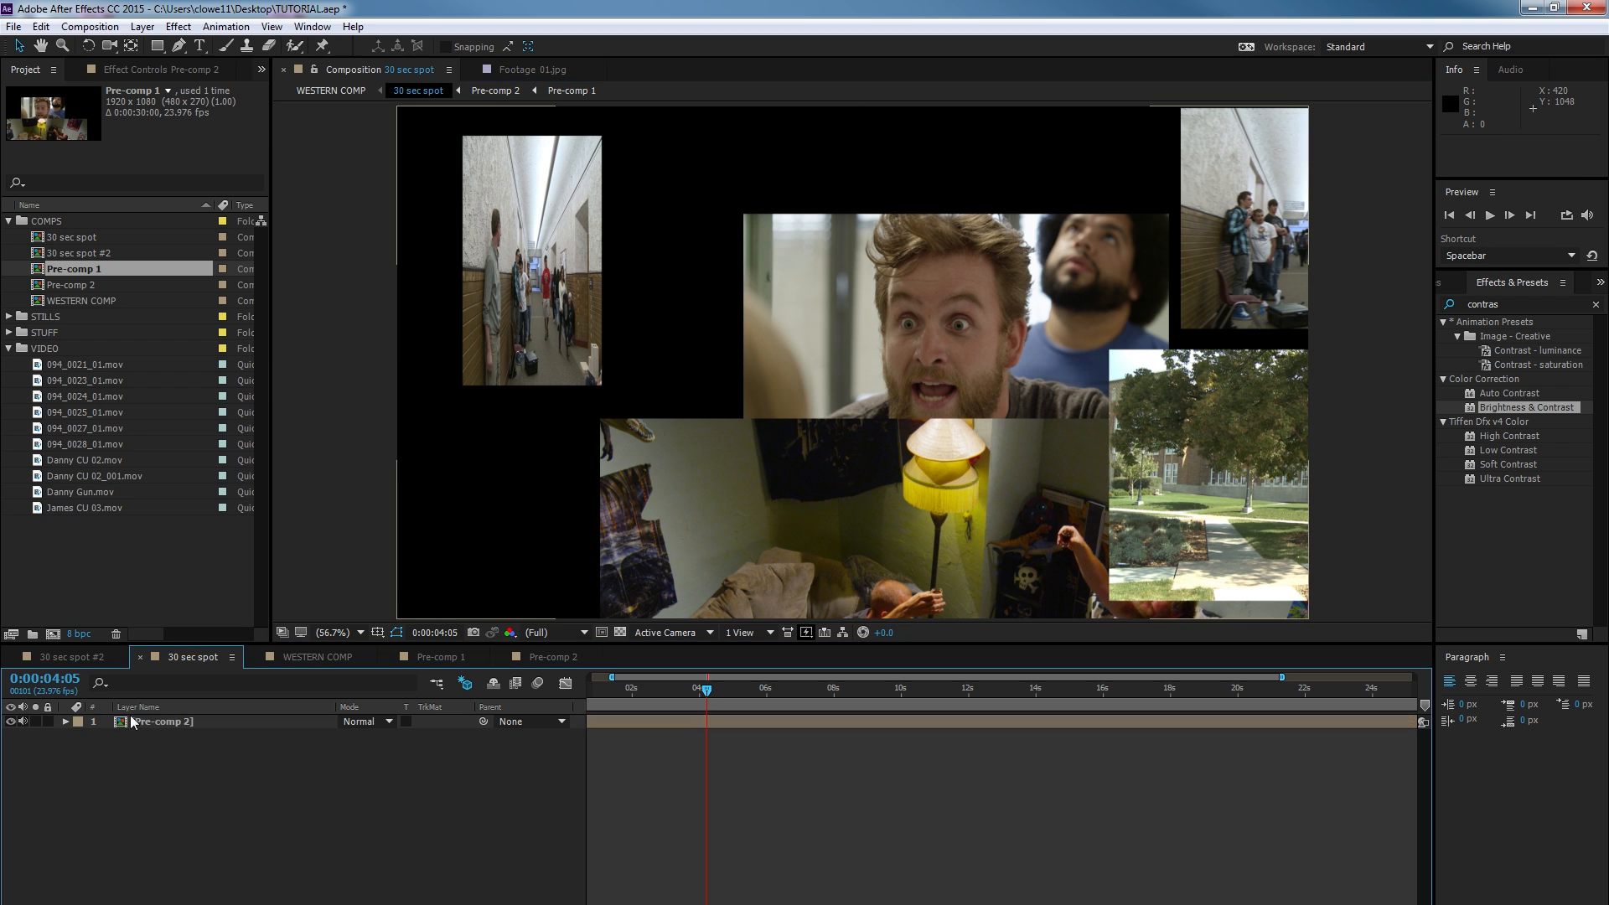
double_click(165, 735)
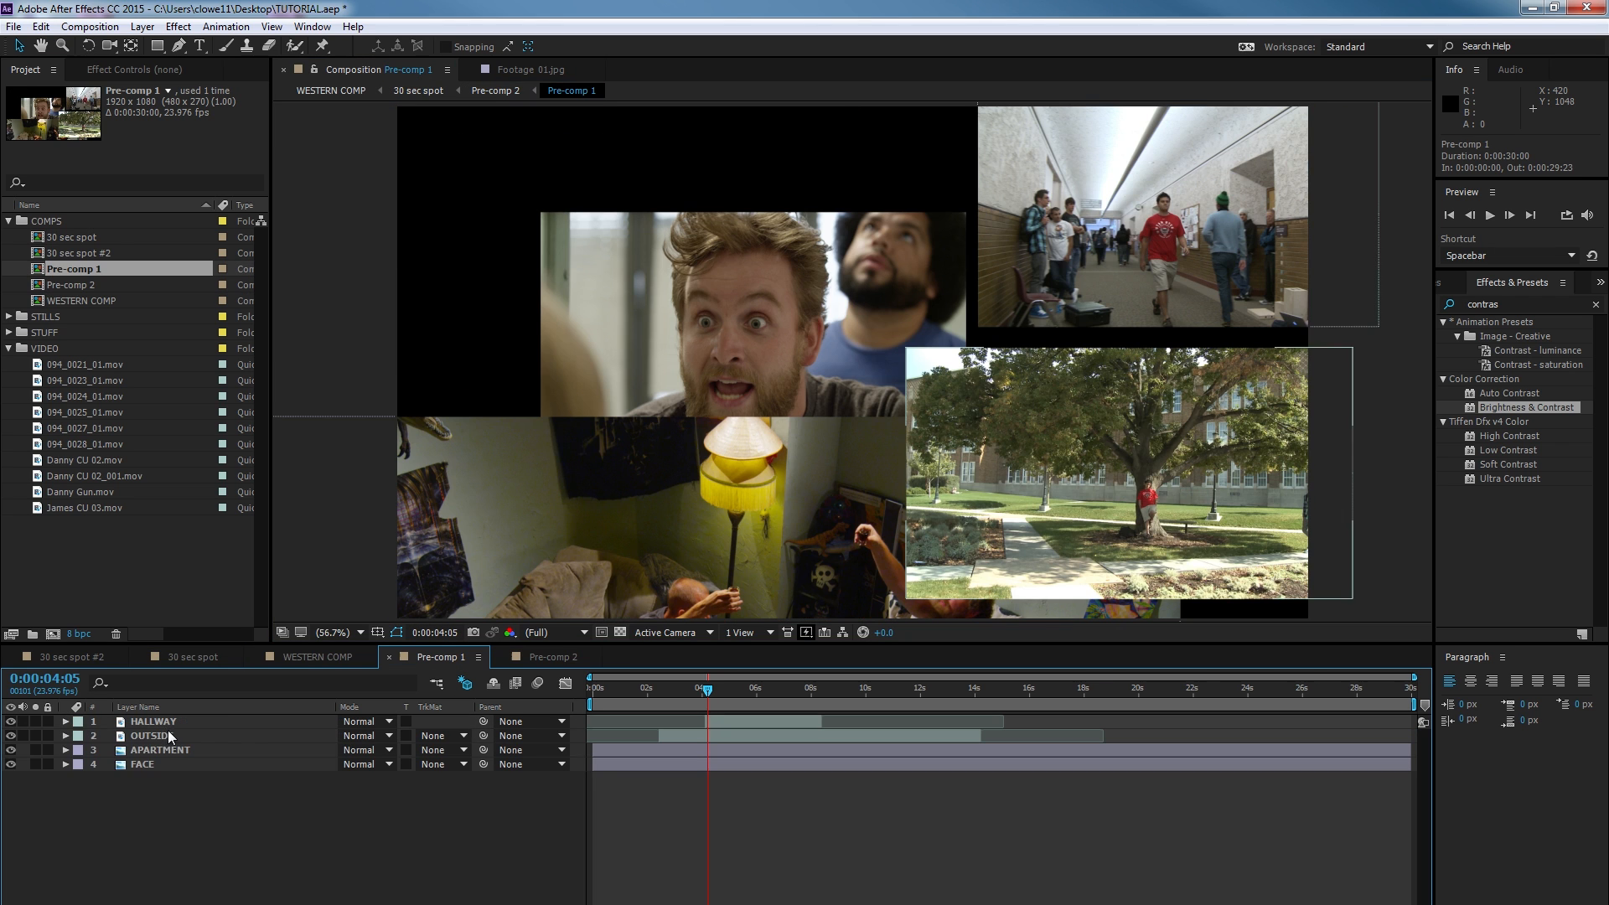
drag(624, 283, 276, 255)
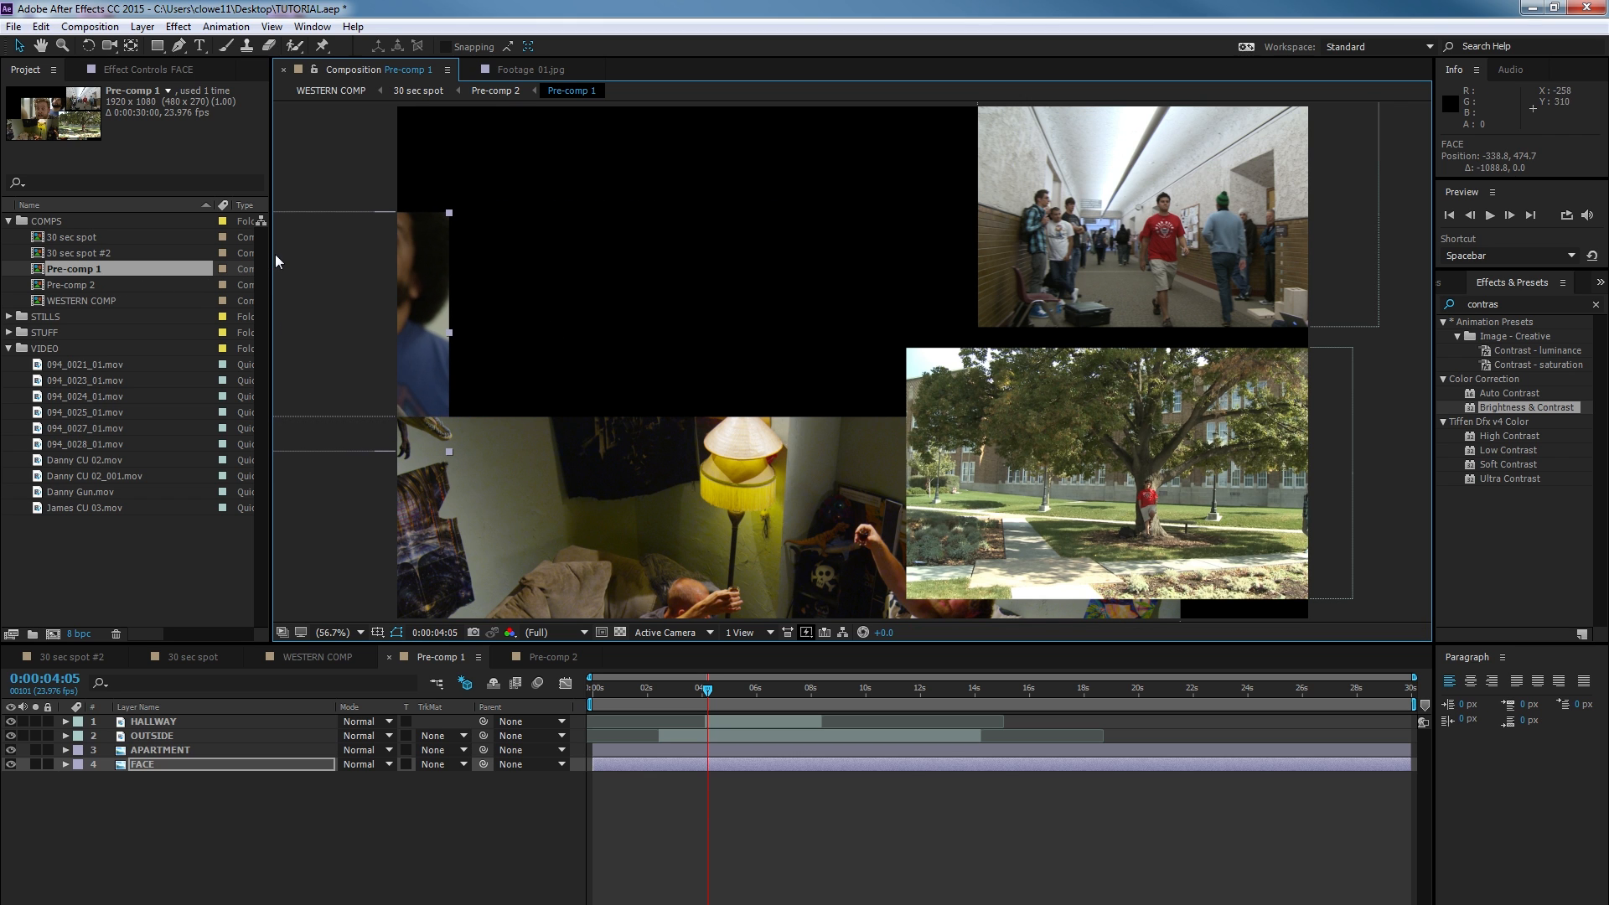
Move the FACE layer around completely outside the frame, and place it back inside the frame's upper-left area, above the APARTMENT image.
scroll(363, 260, down, 5)
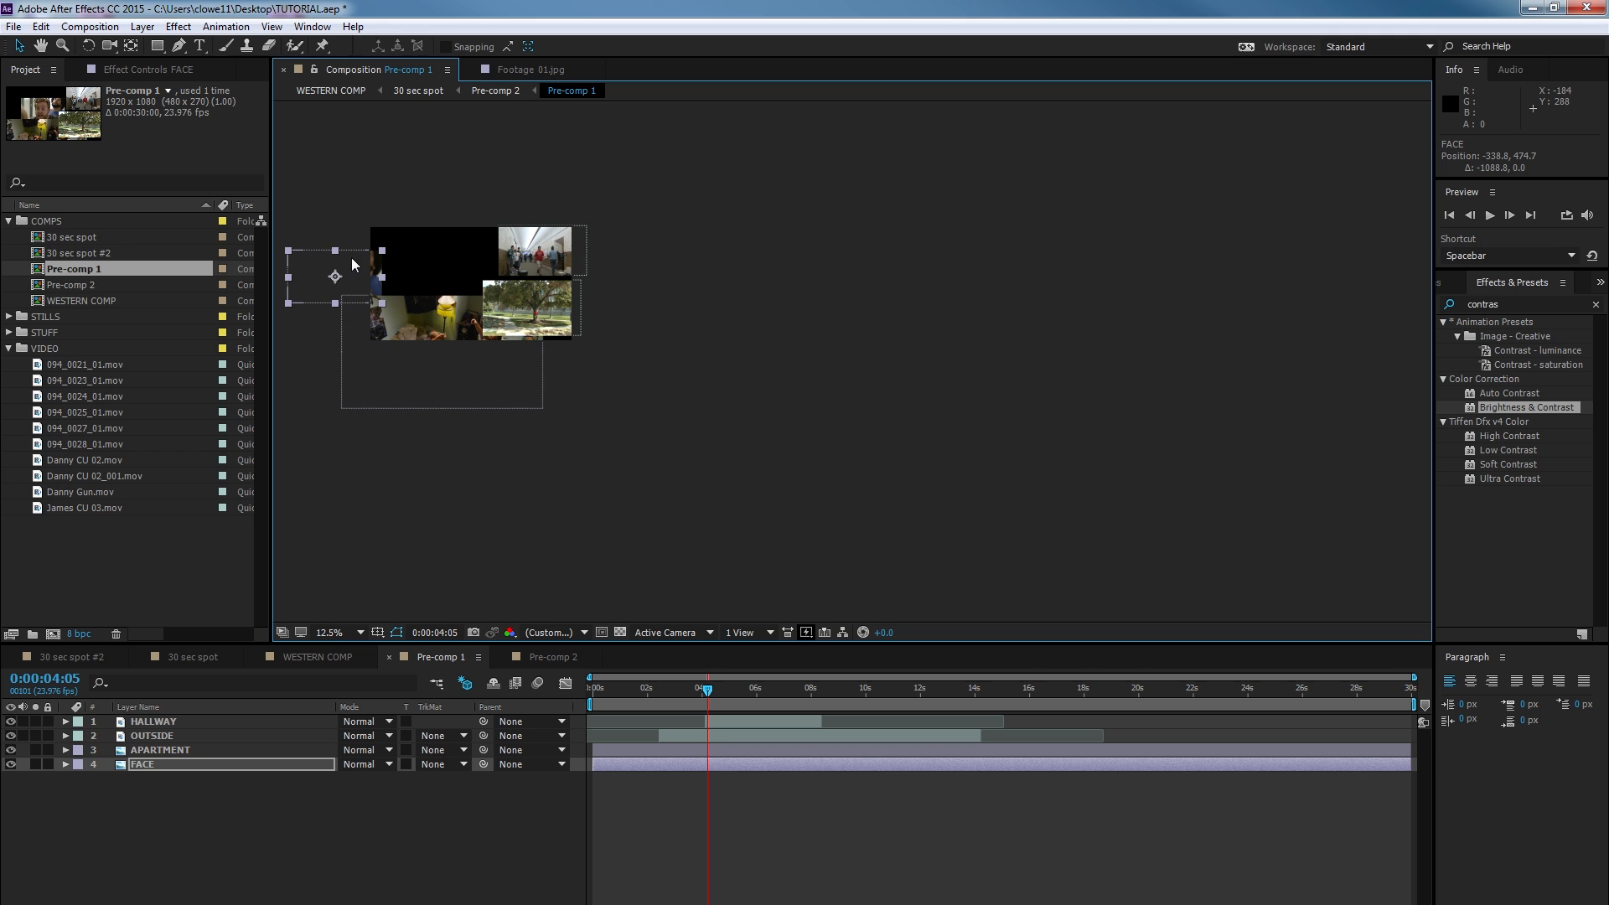
key(h)
drag(357, 249, 703, 296)
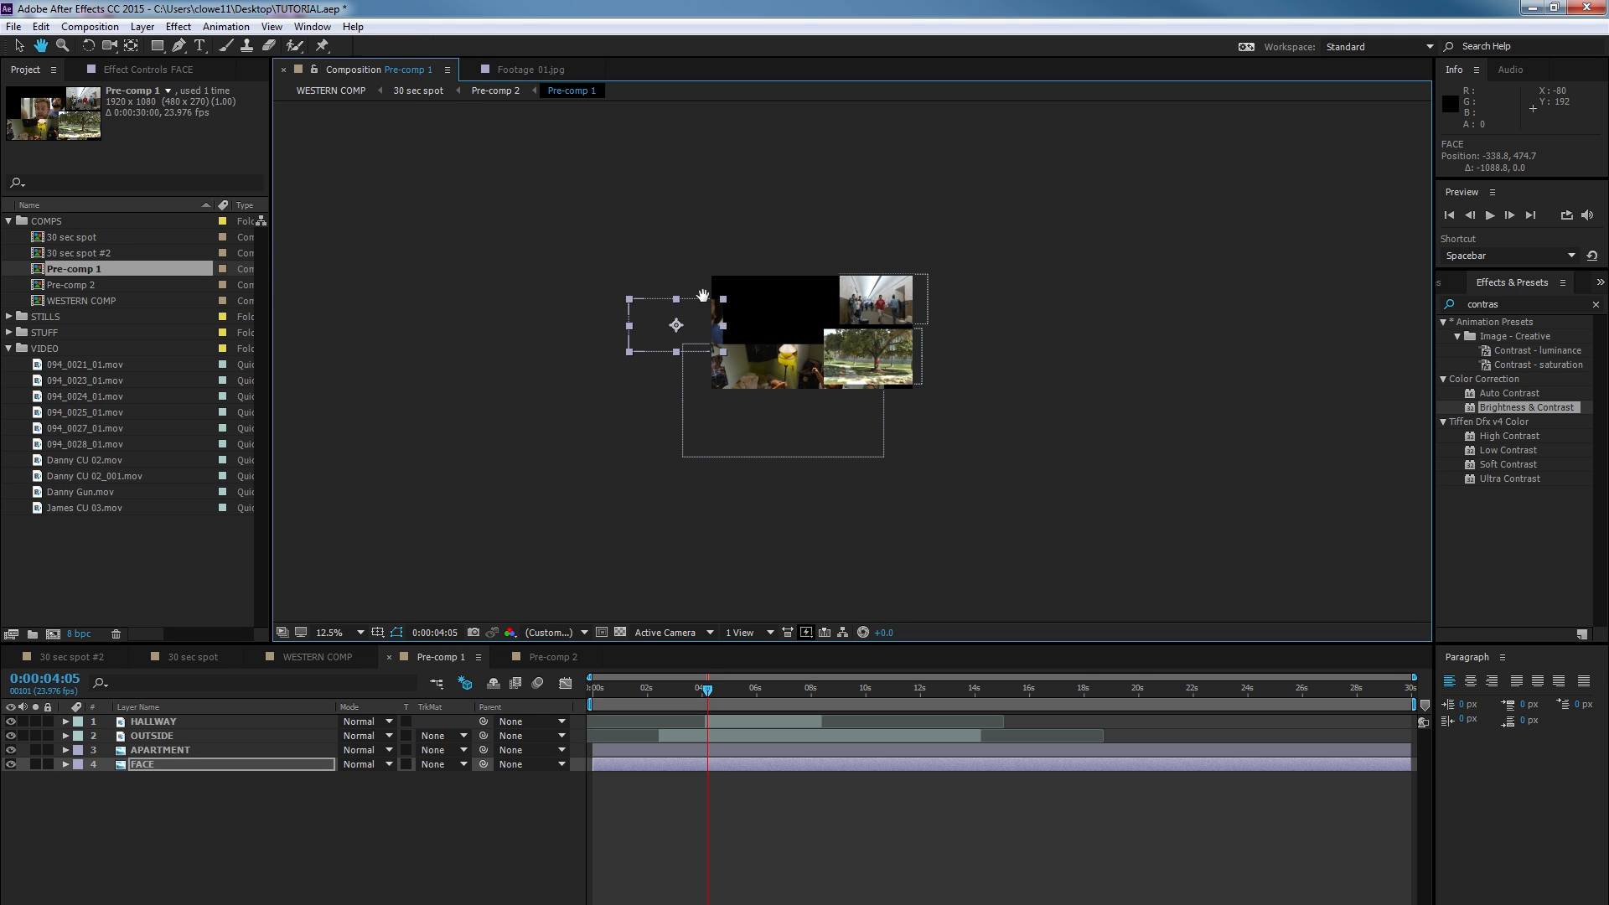
key(v)
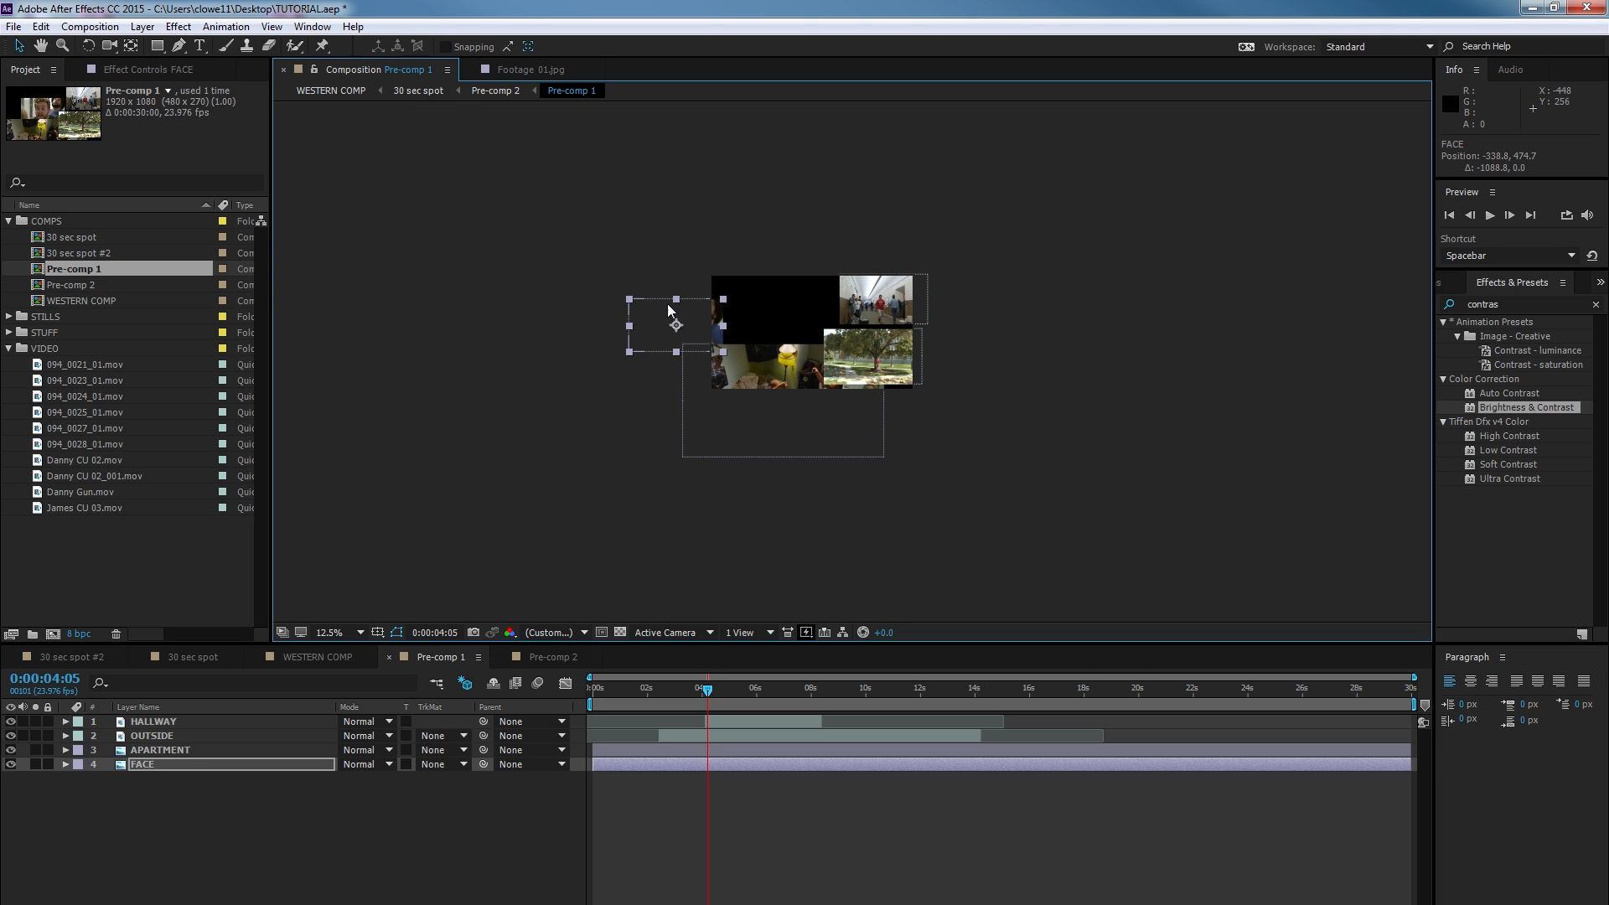
scroll(684, 310, up, 4)
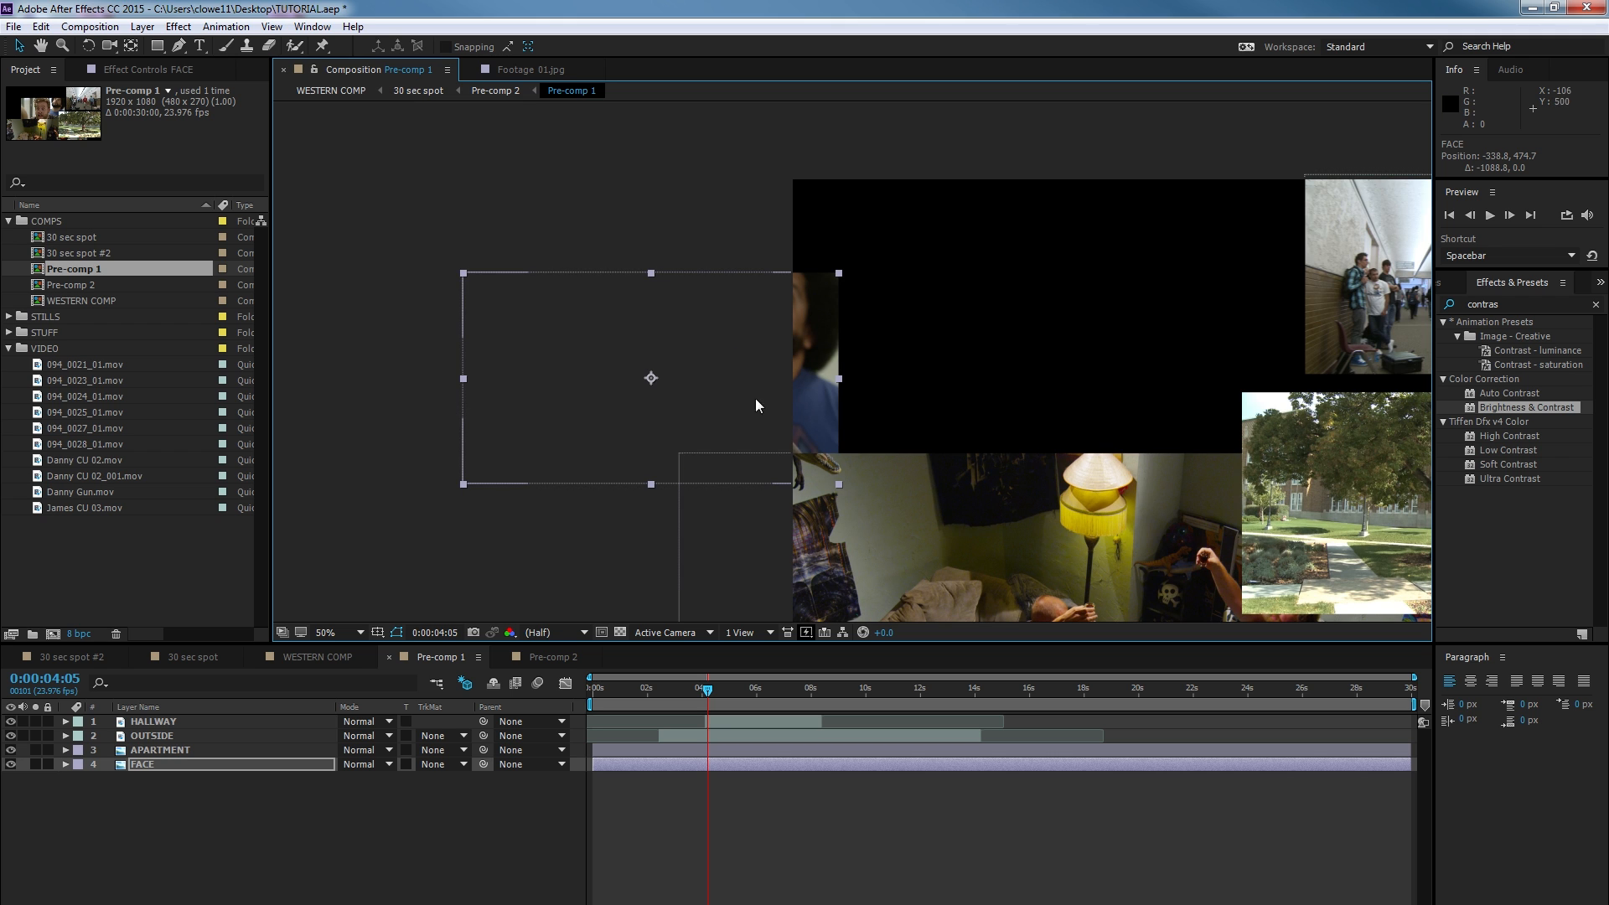
drag(710, 344, 596, 321)
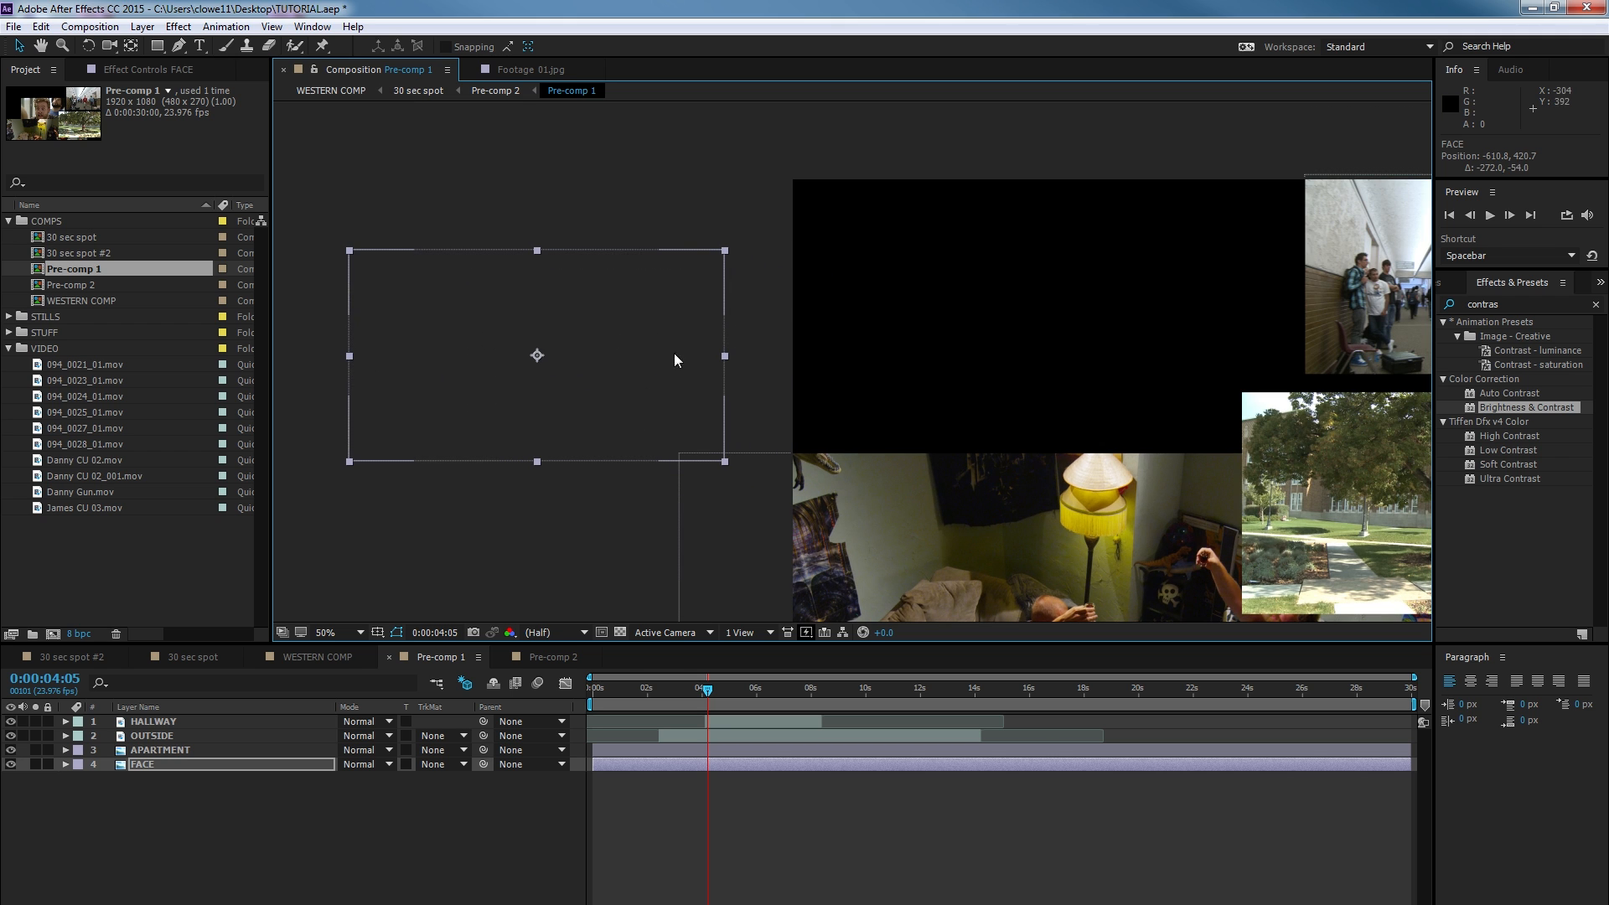
drag(499, 326, 543, 347)
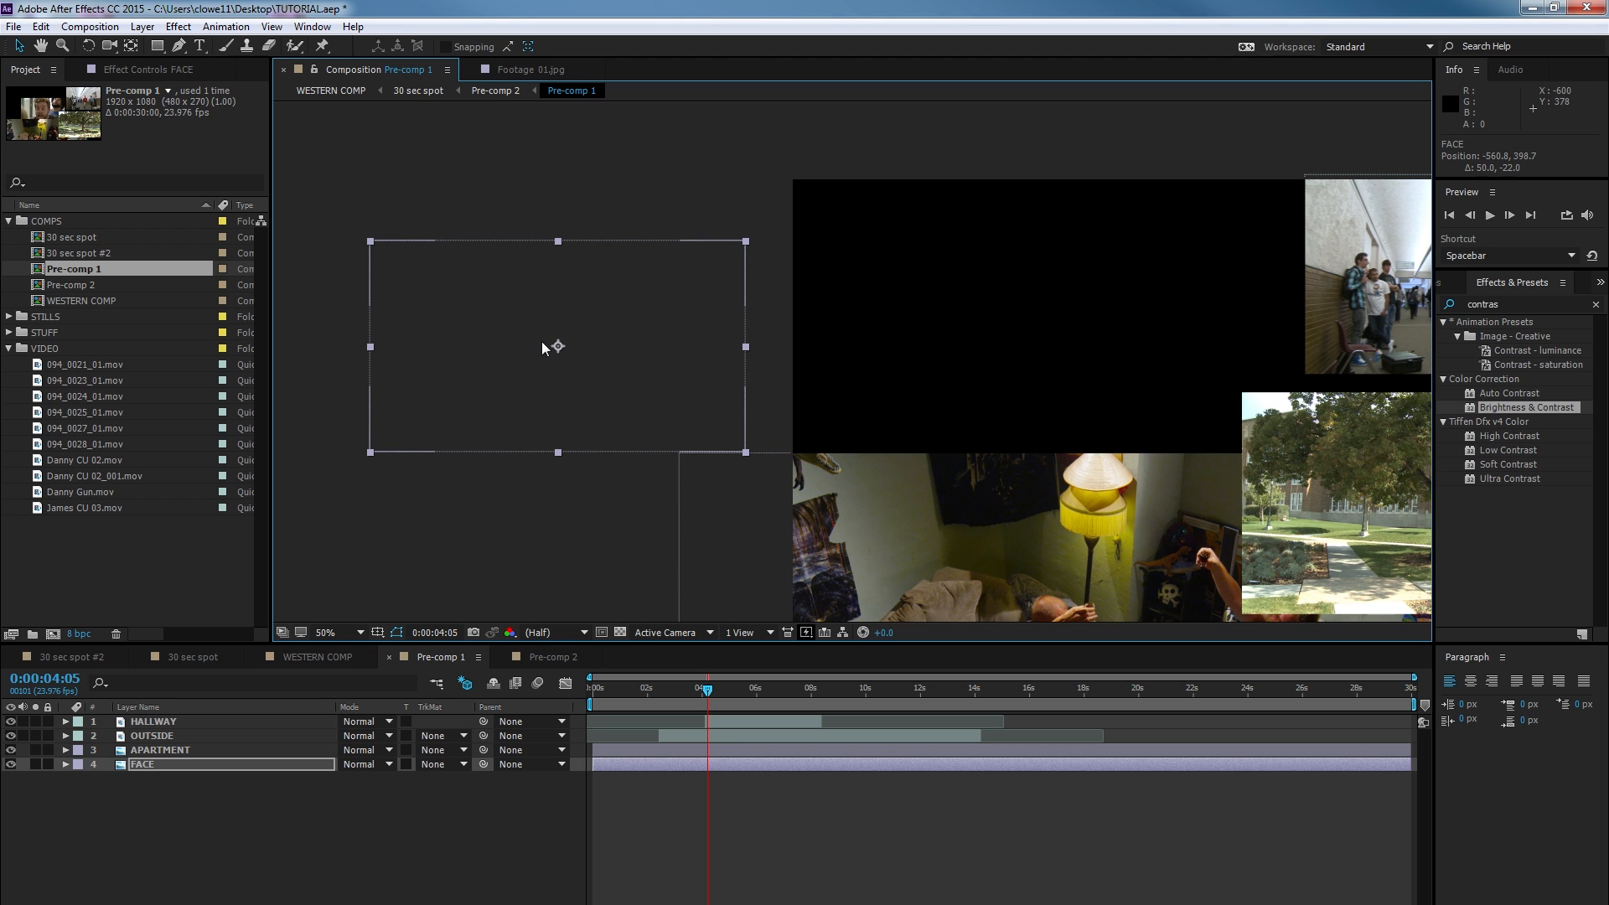
drag(414, 312, 898, 296)
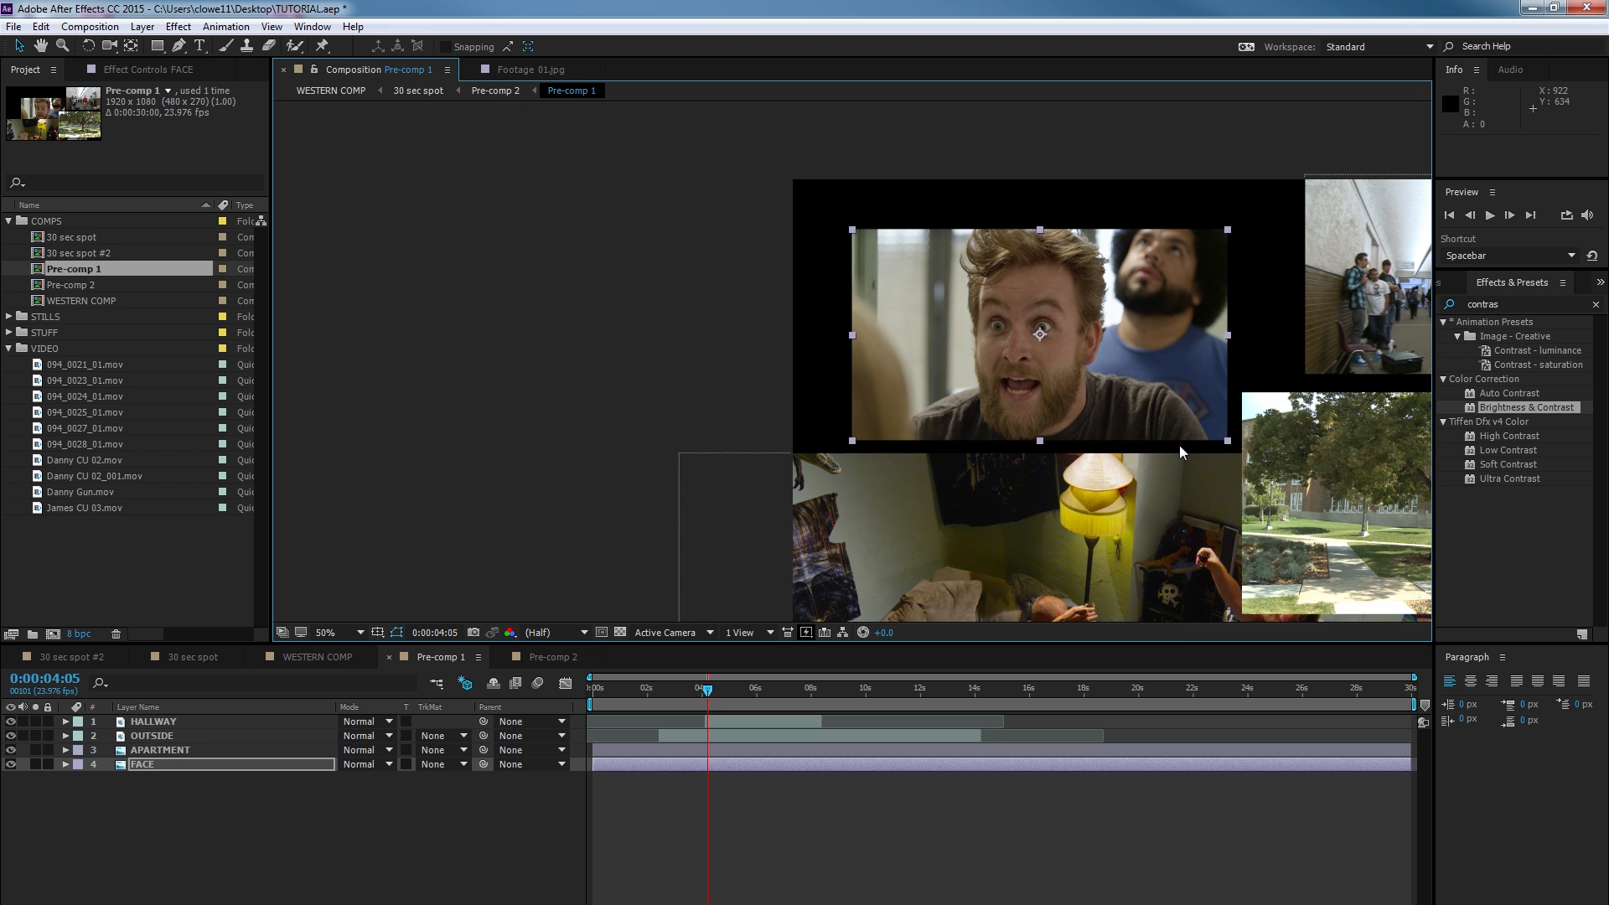
Delete all four layers from Pre-comp 1, undo the deletion, and fit the composition to the viewer.
scroll(1179, 445, down, 2)
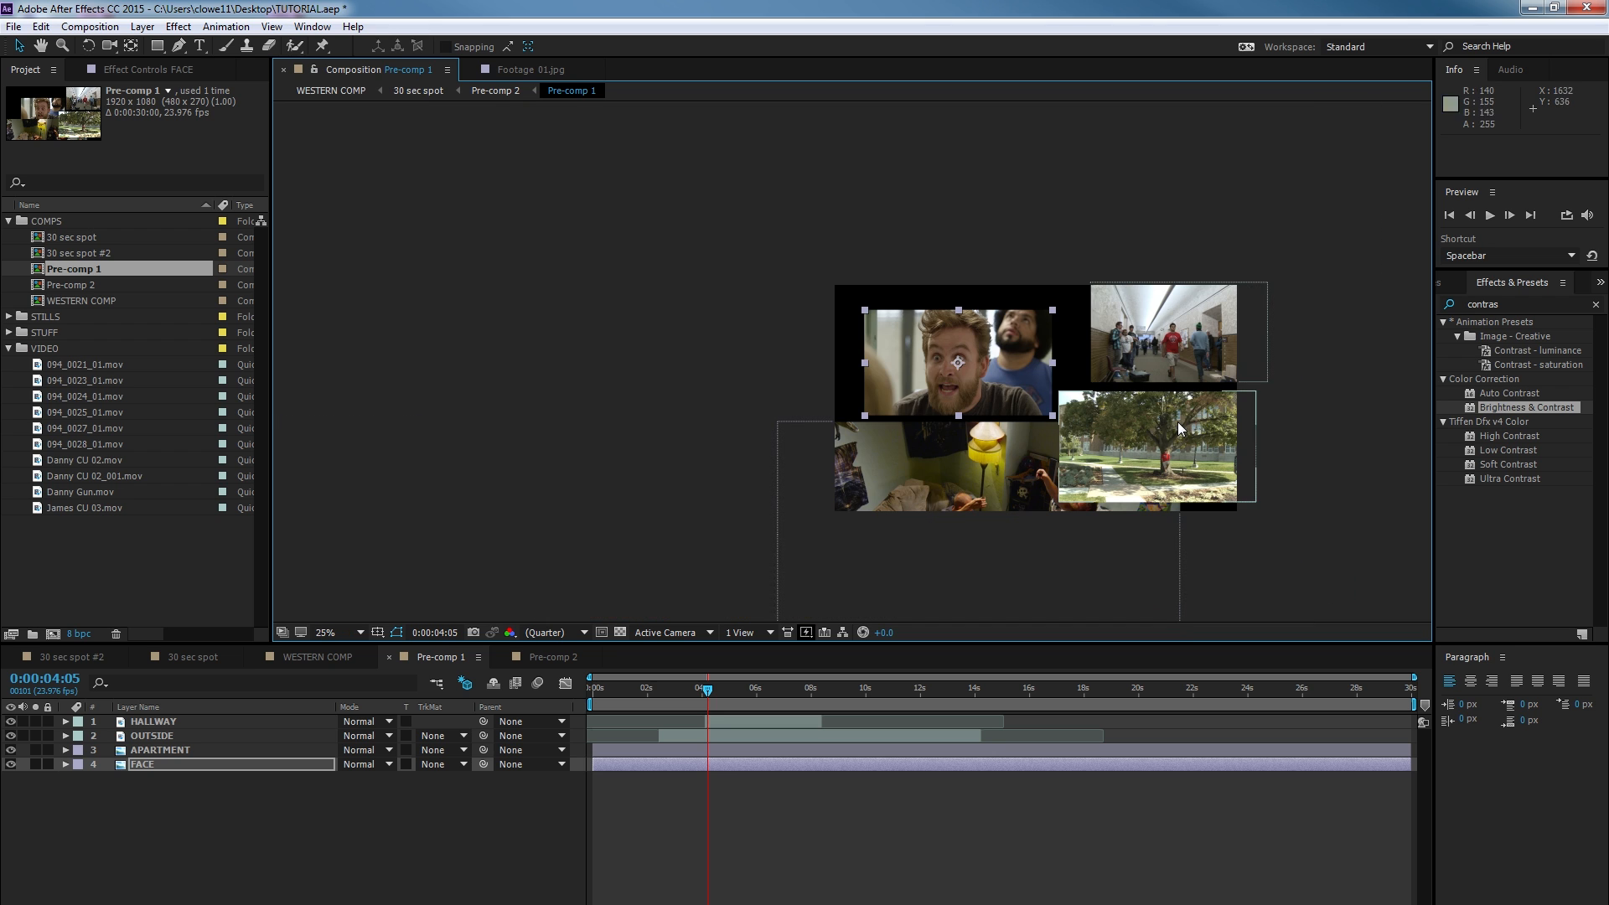
click(262, 778)
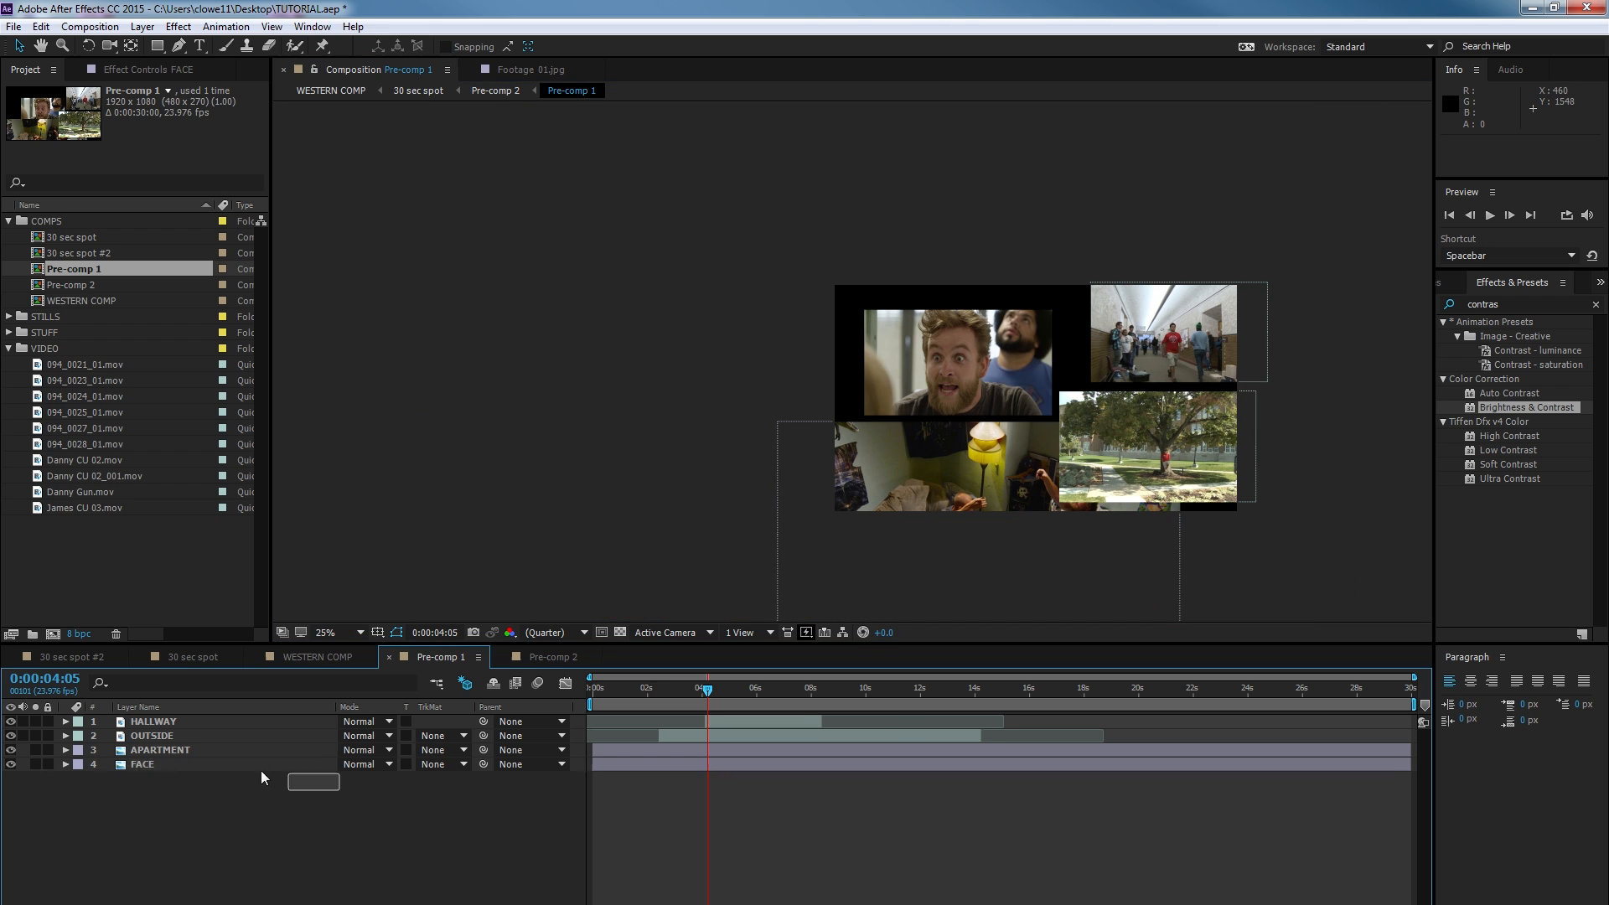
drag(262, 778, 142, 726)
key(Delete)
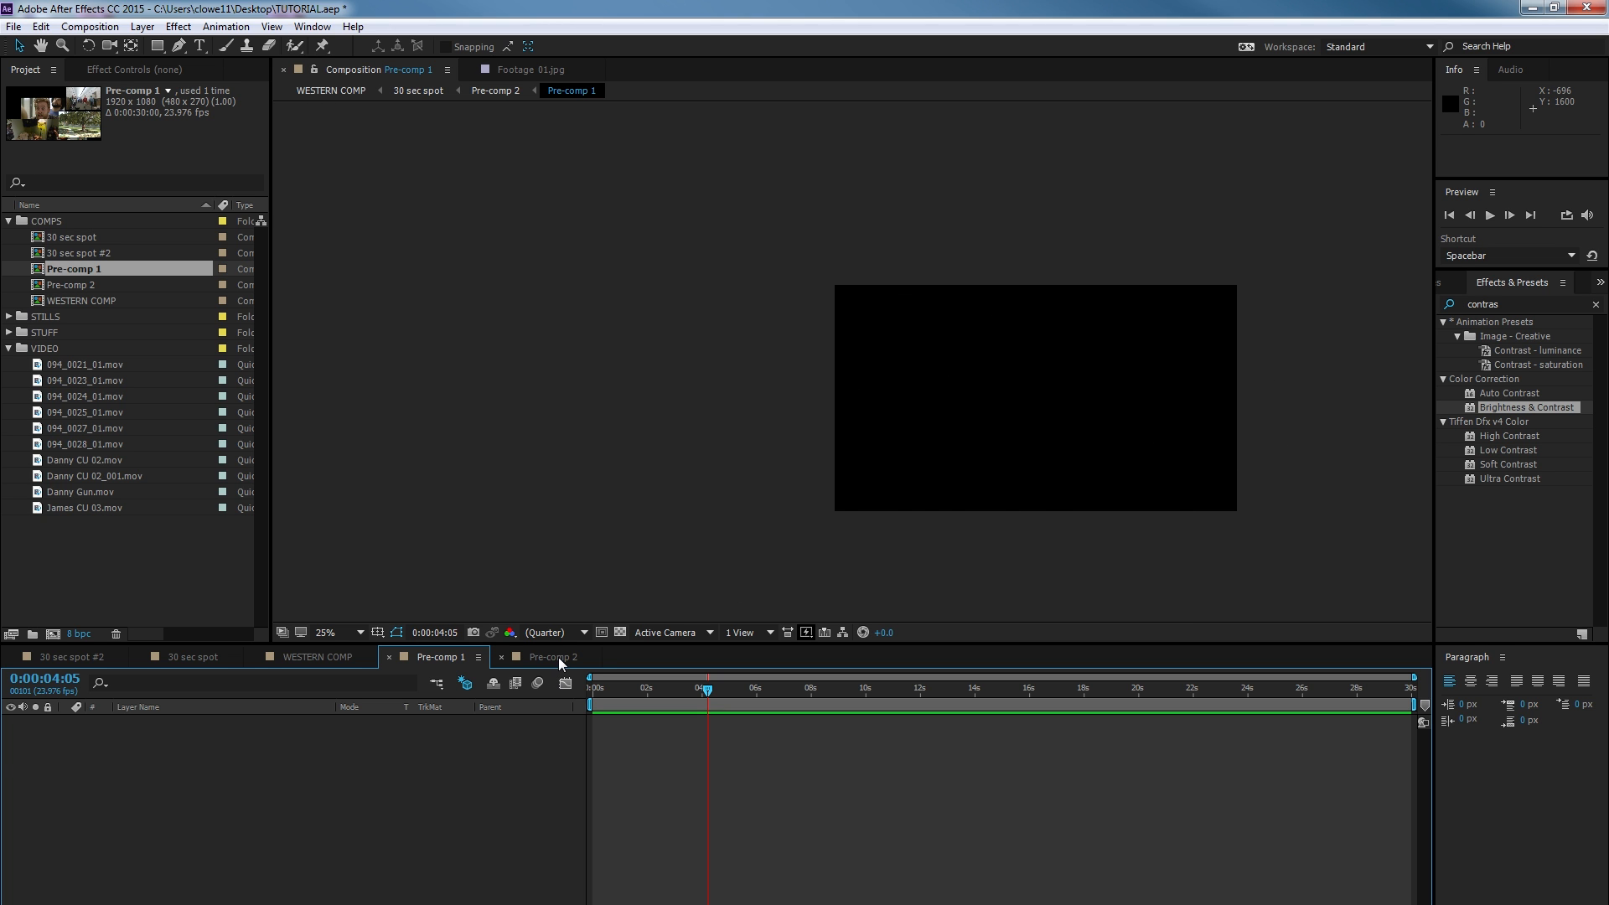
key(ctrl+z)
scroll(523, 325, up, 3)
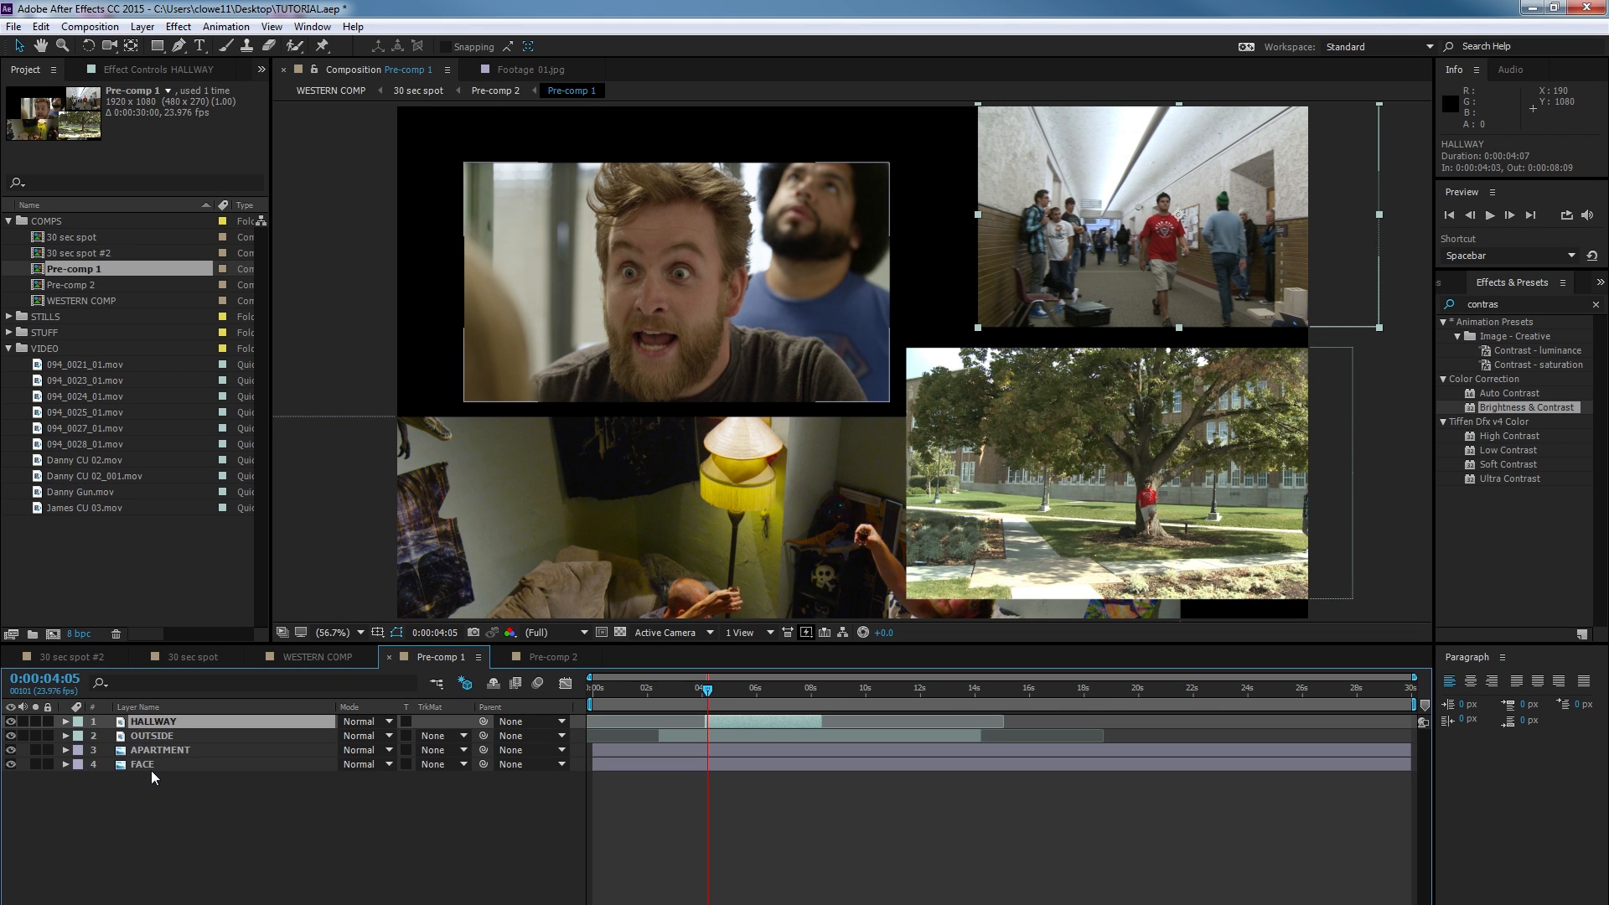
Select the FACE, APARTMENT, OUTSIDE and HALLWAY layers one at a time to identify them in the composition, and clear the selection.
click(153, 763)
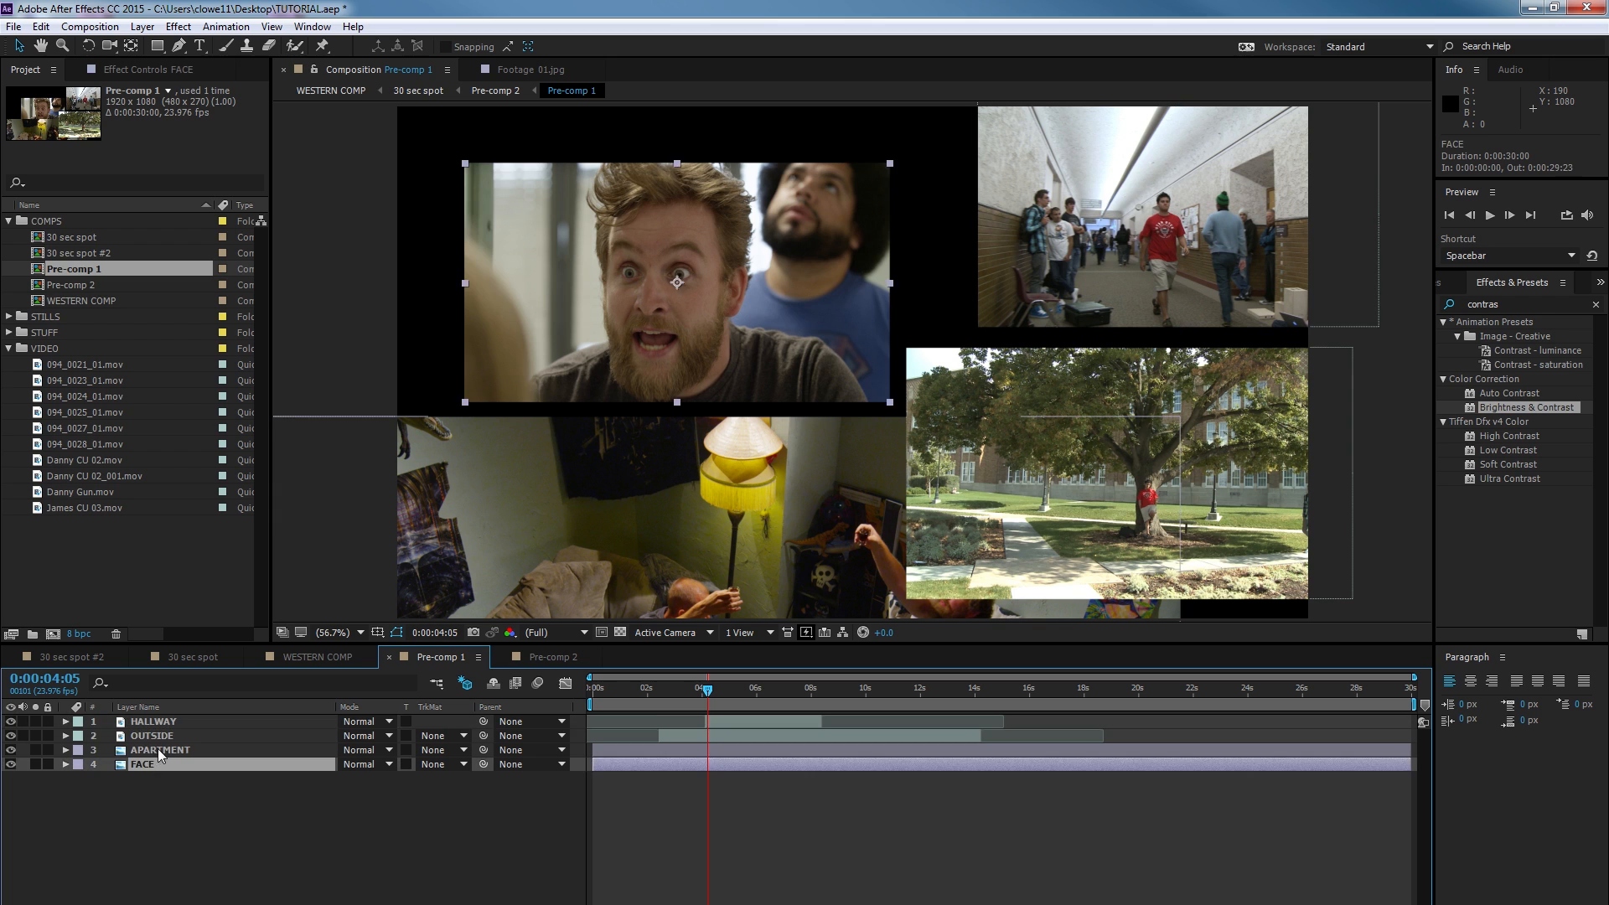
click(158, 749)
click(163, 736)
click(167, 721)
click(156, 735)
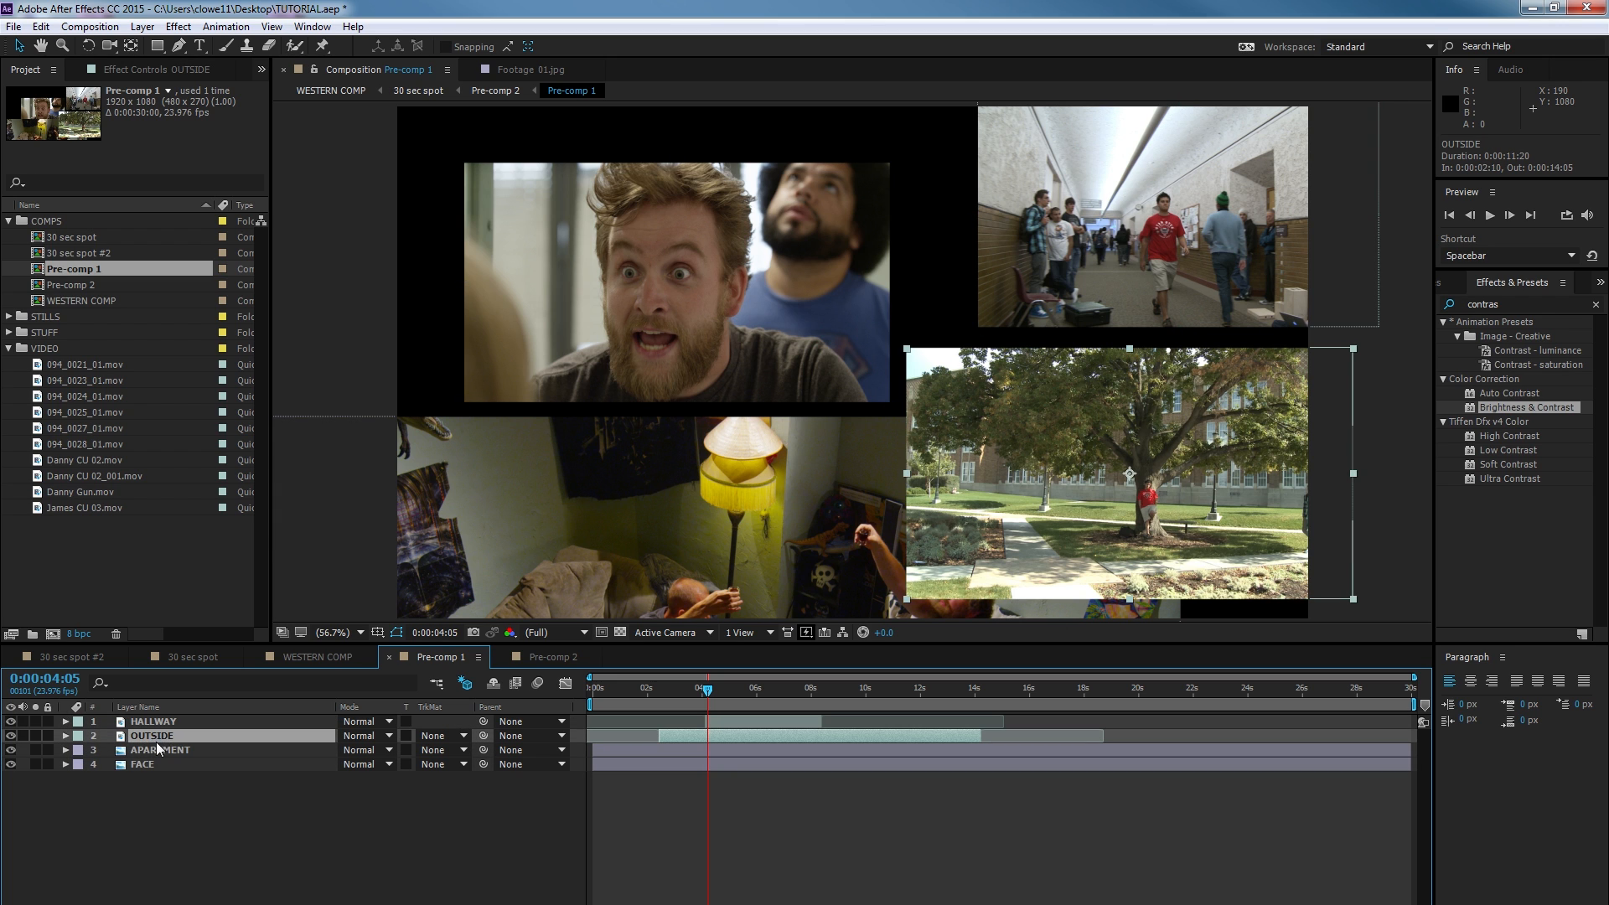
click(157, 750)
click(159, 735)
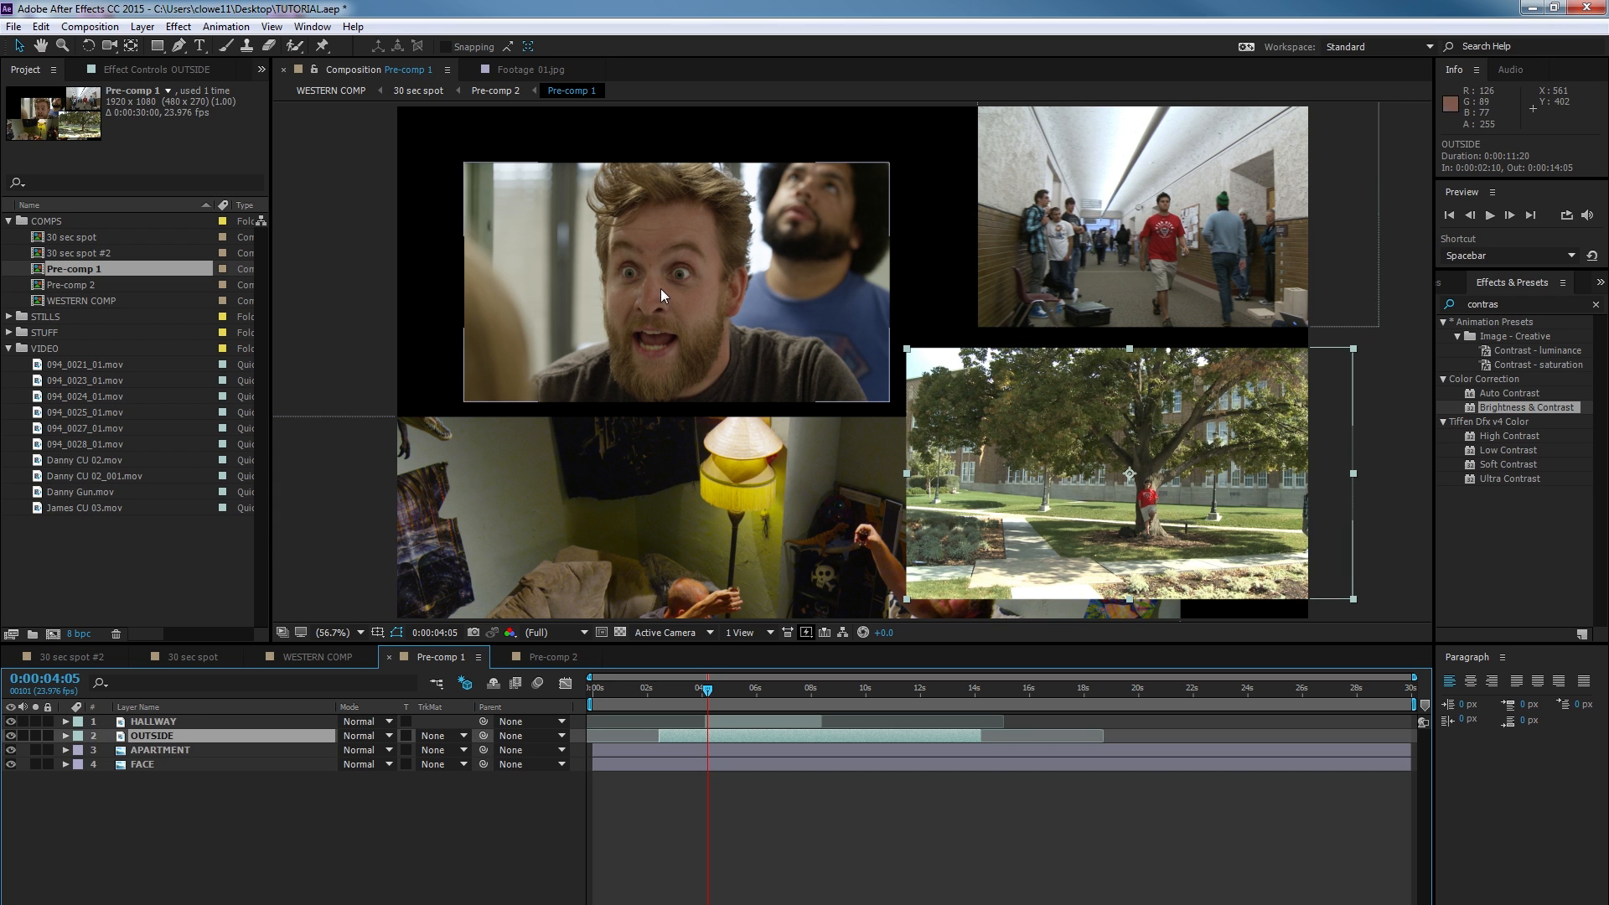
click(231, 789)
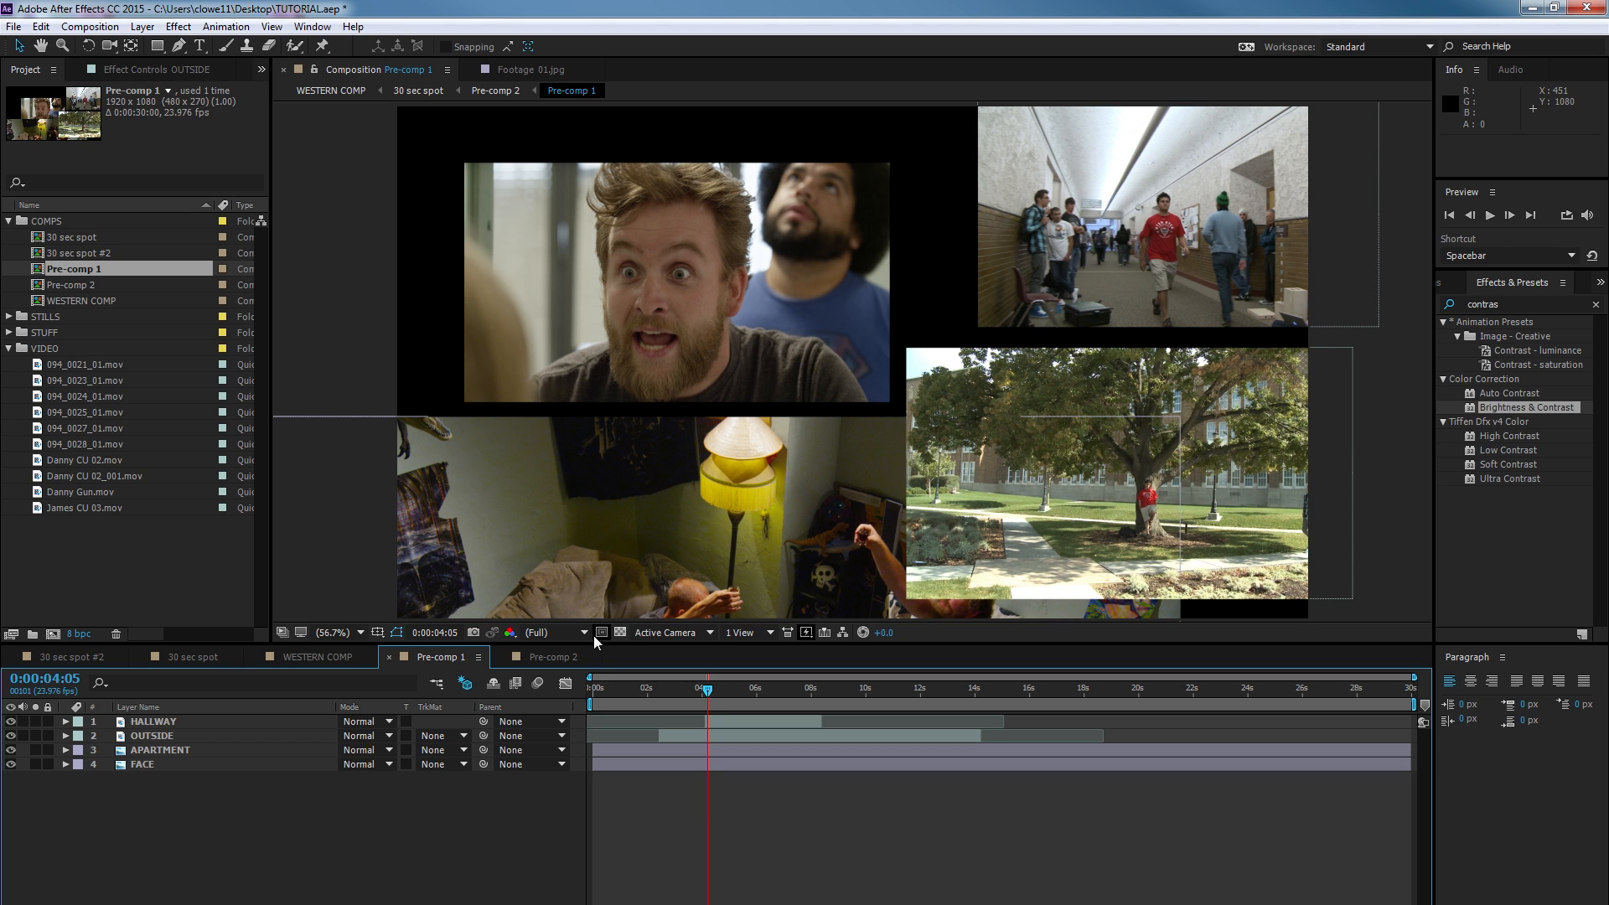
Switch to the browser to look through the collage art image results, open the motorcycle collage, and return to After Effects with no layer selected.
click(743, 346)
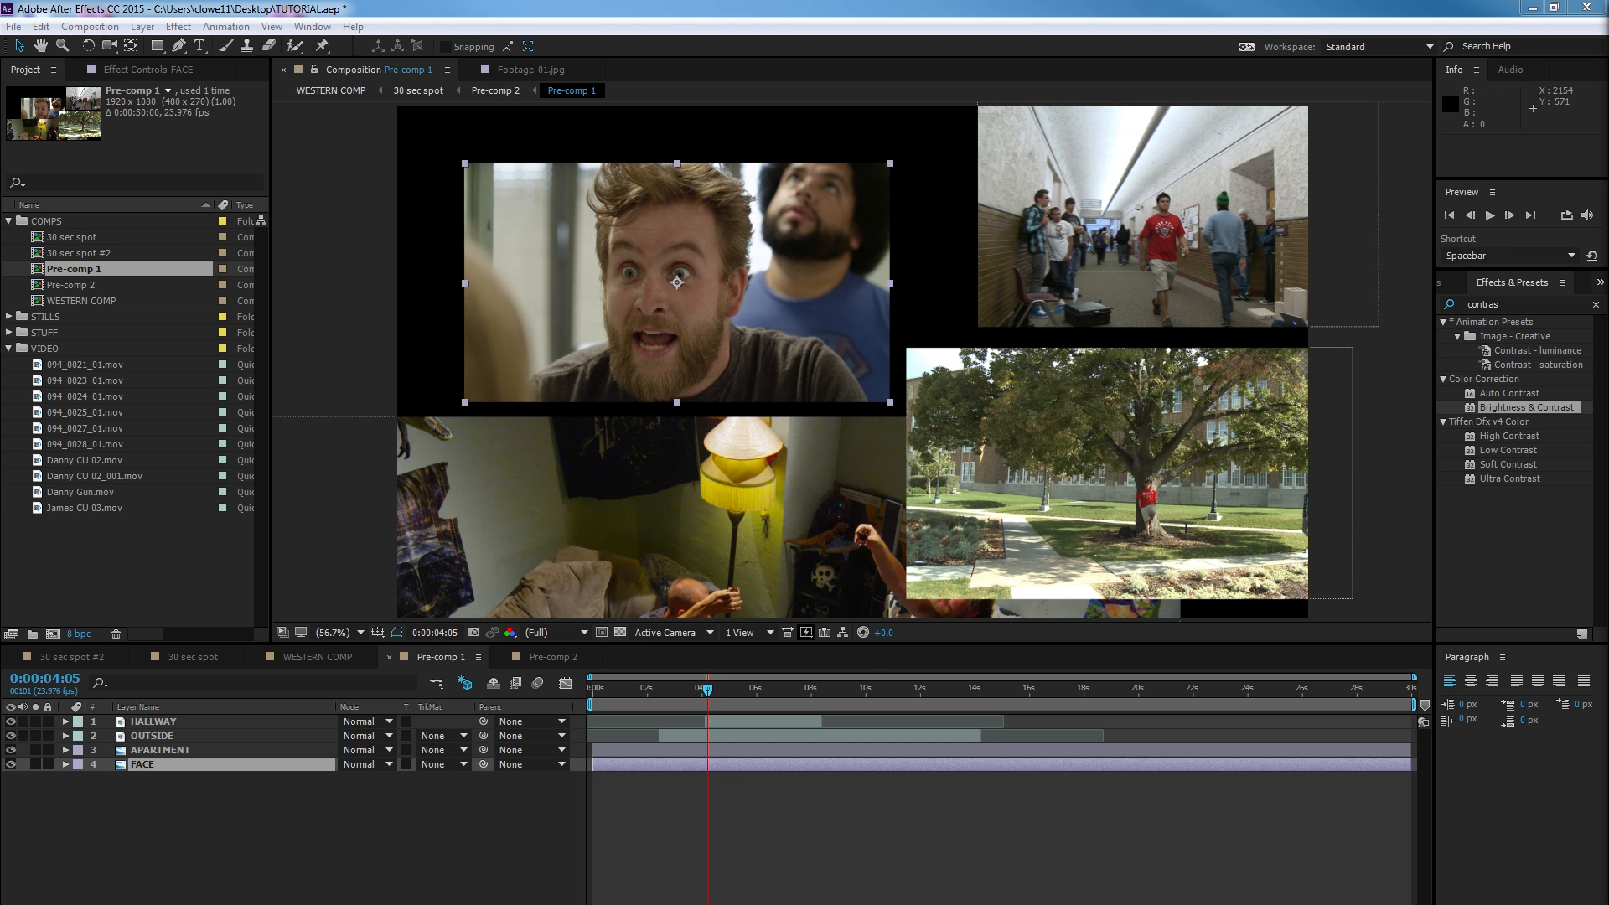
key(alt+Tab)
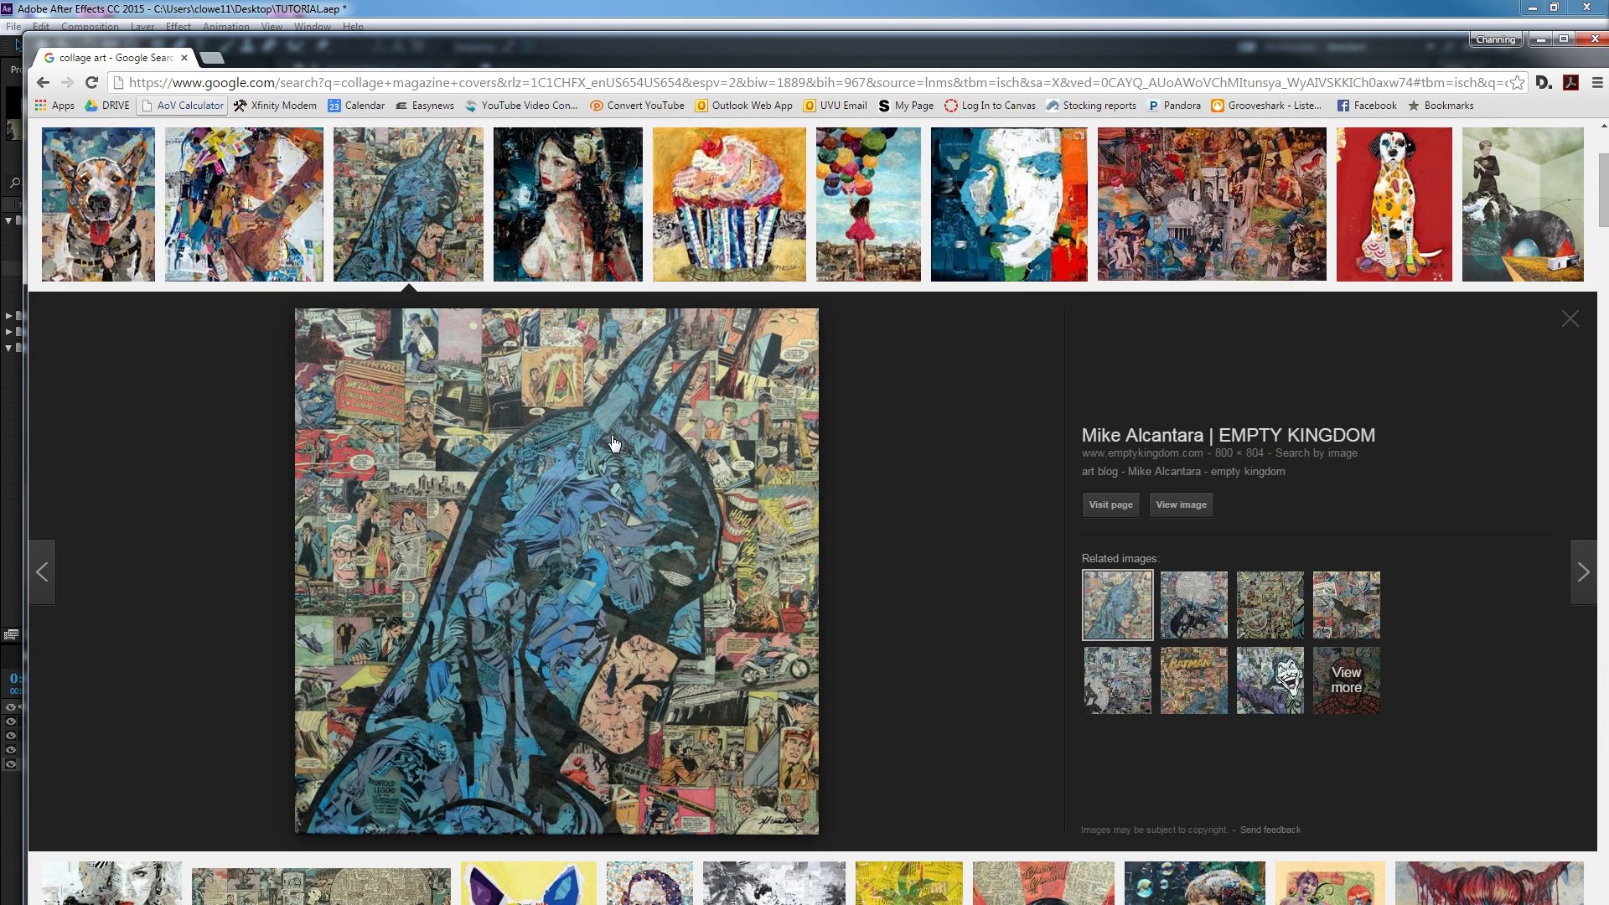
scroll(981, 744, down, 7)
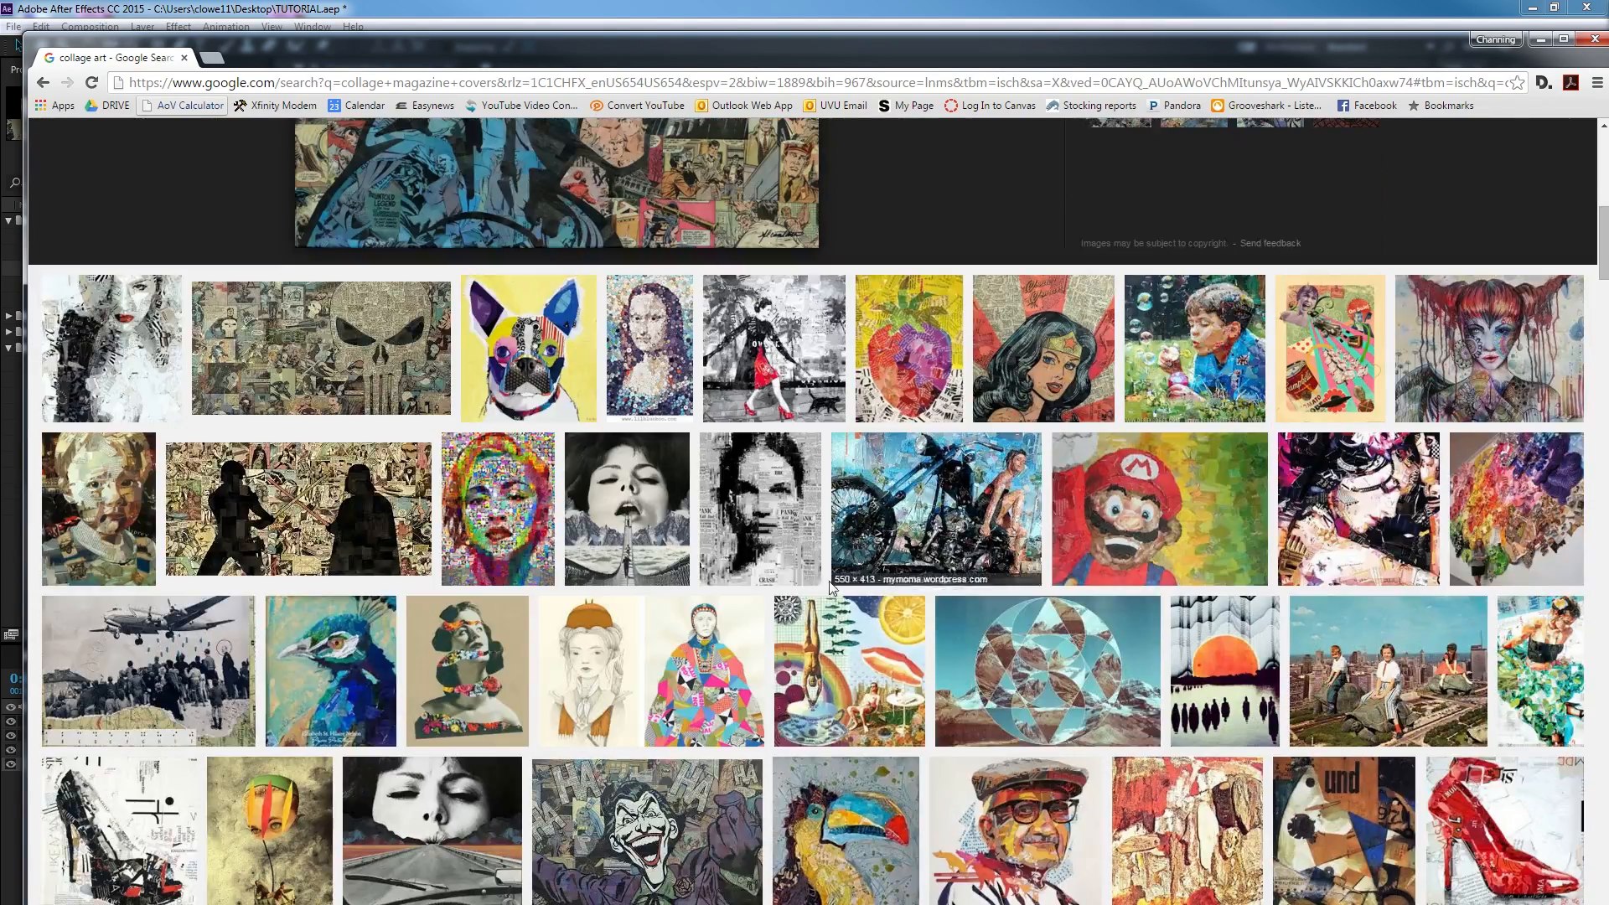
click(888, 527)
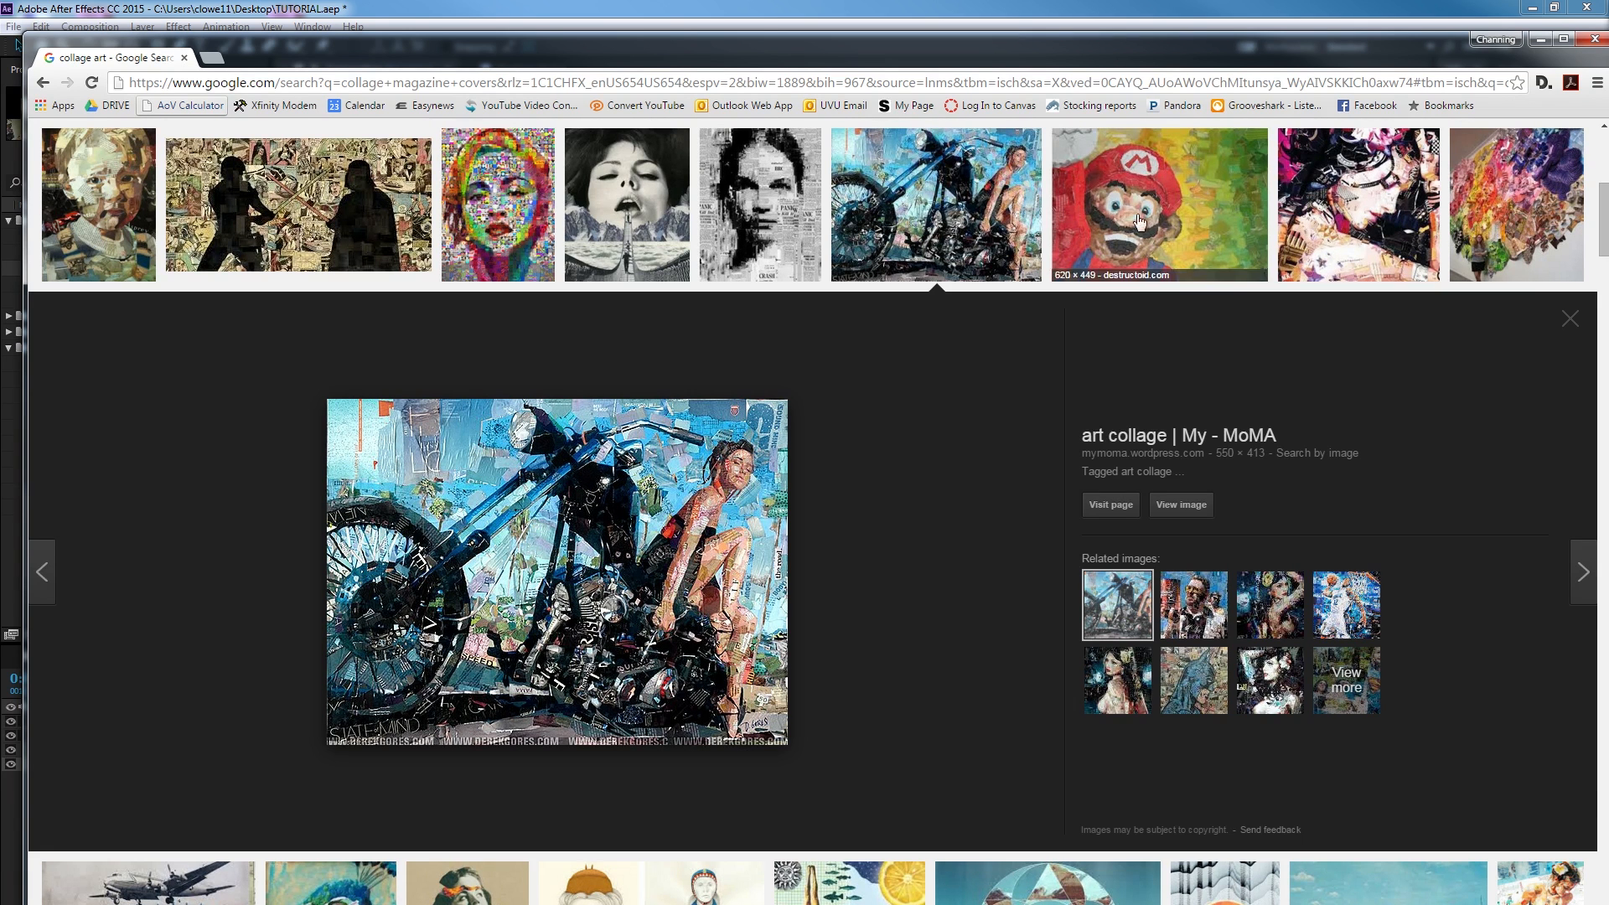
drag(1210, 57, 1608, 21)
click(374, 841)
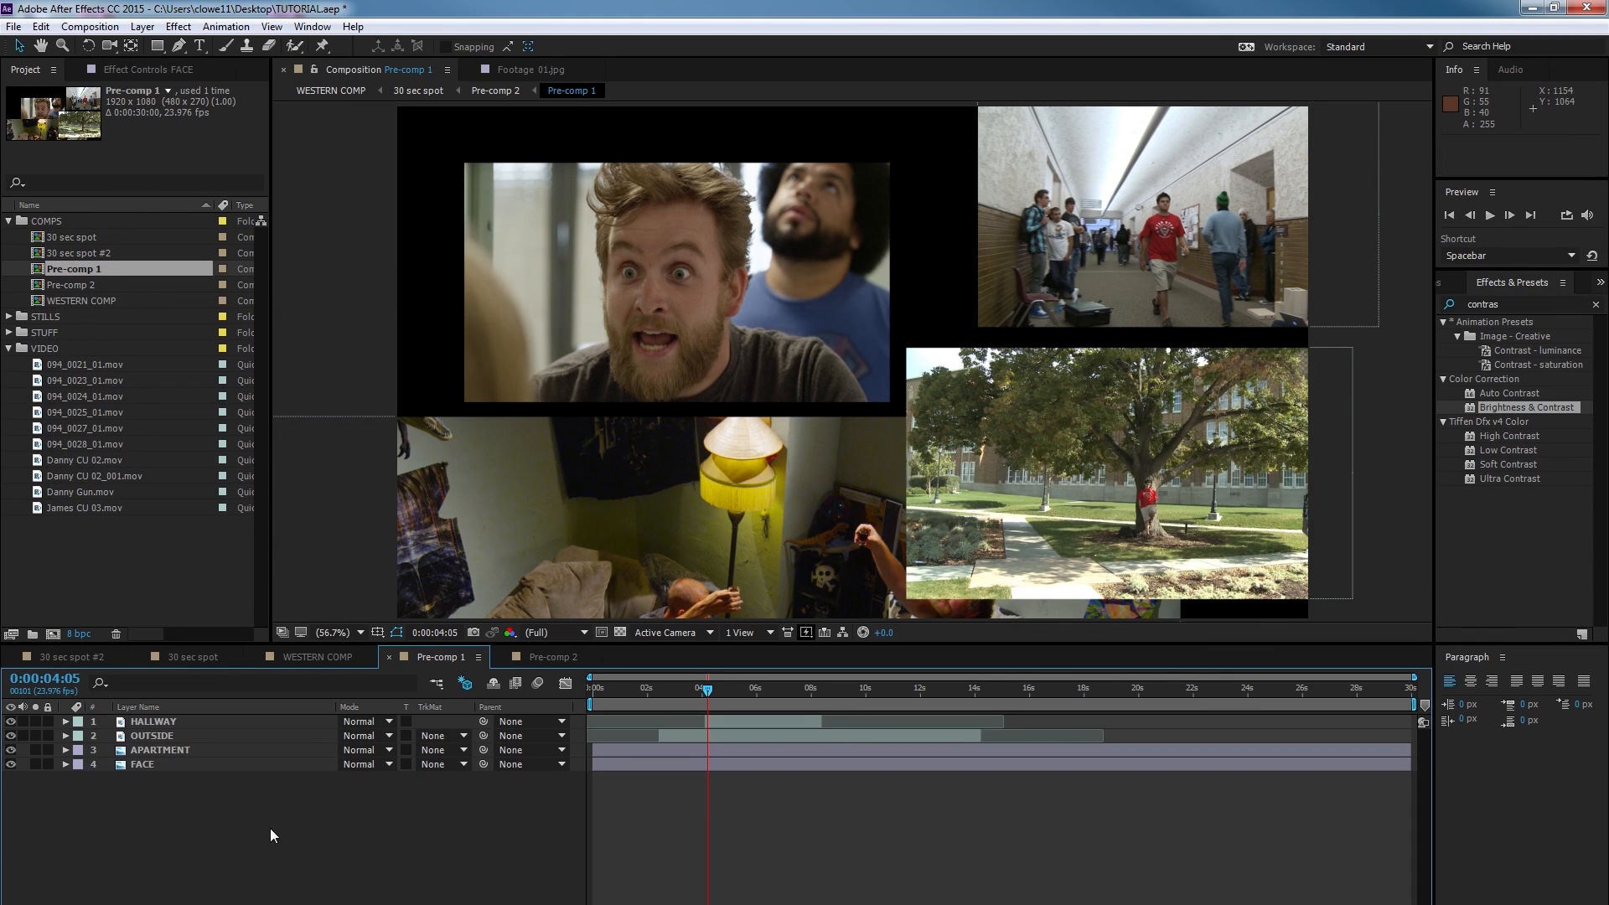
Select the HALLWAY layer and scrub the current time from before the clip's start through it to 0:00:07:18.
click(165, 722)
drag(708, 692, 689, 694)
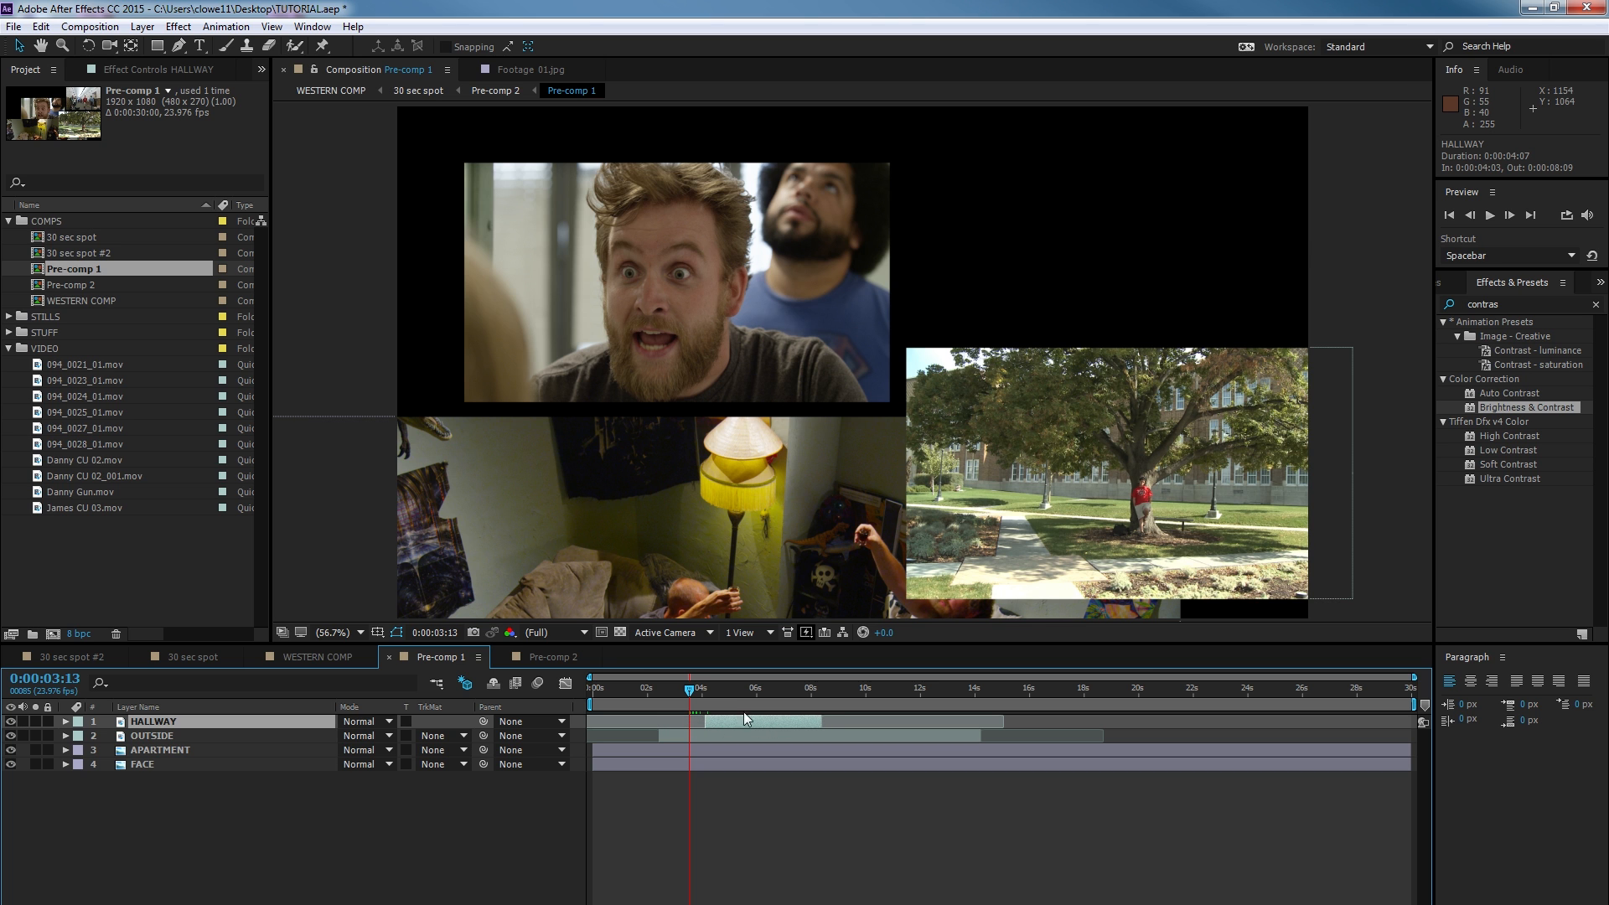
drag(689, 690, 803, 697)
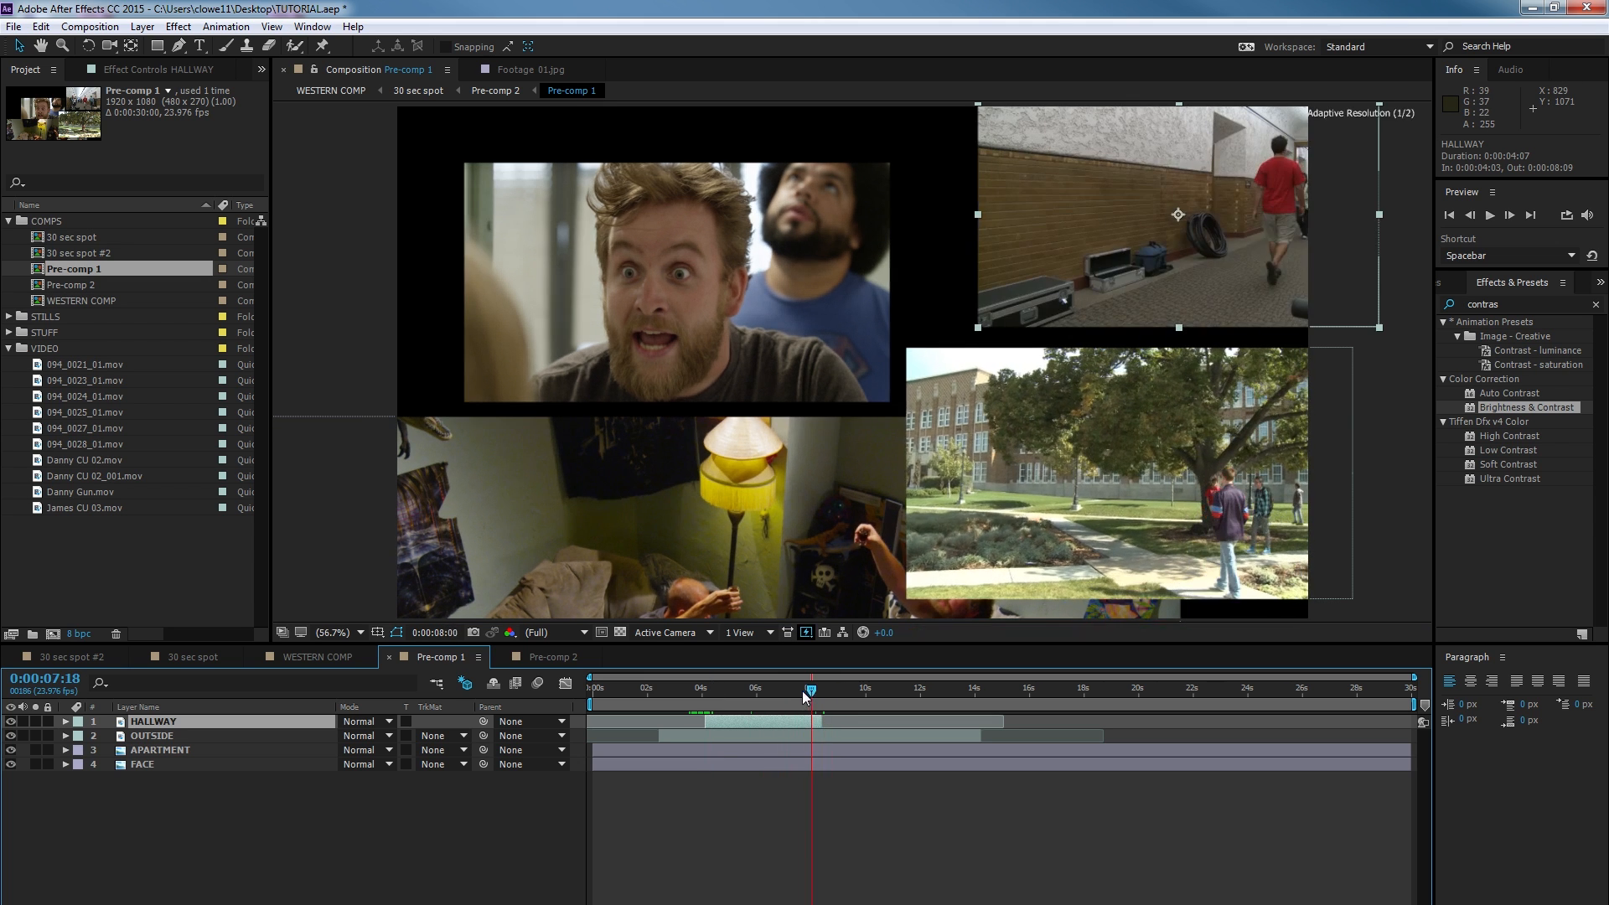
Place the HALLWAY layer below OUTSIDE in the stack and move it partly behind the OUTSIDE image, to about 1433.5, 347.1.
drag(1064, 216, 975, 235)
drag(151, 721, 159, 744)
drag(1002, 244, 1007, 376)
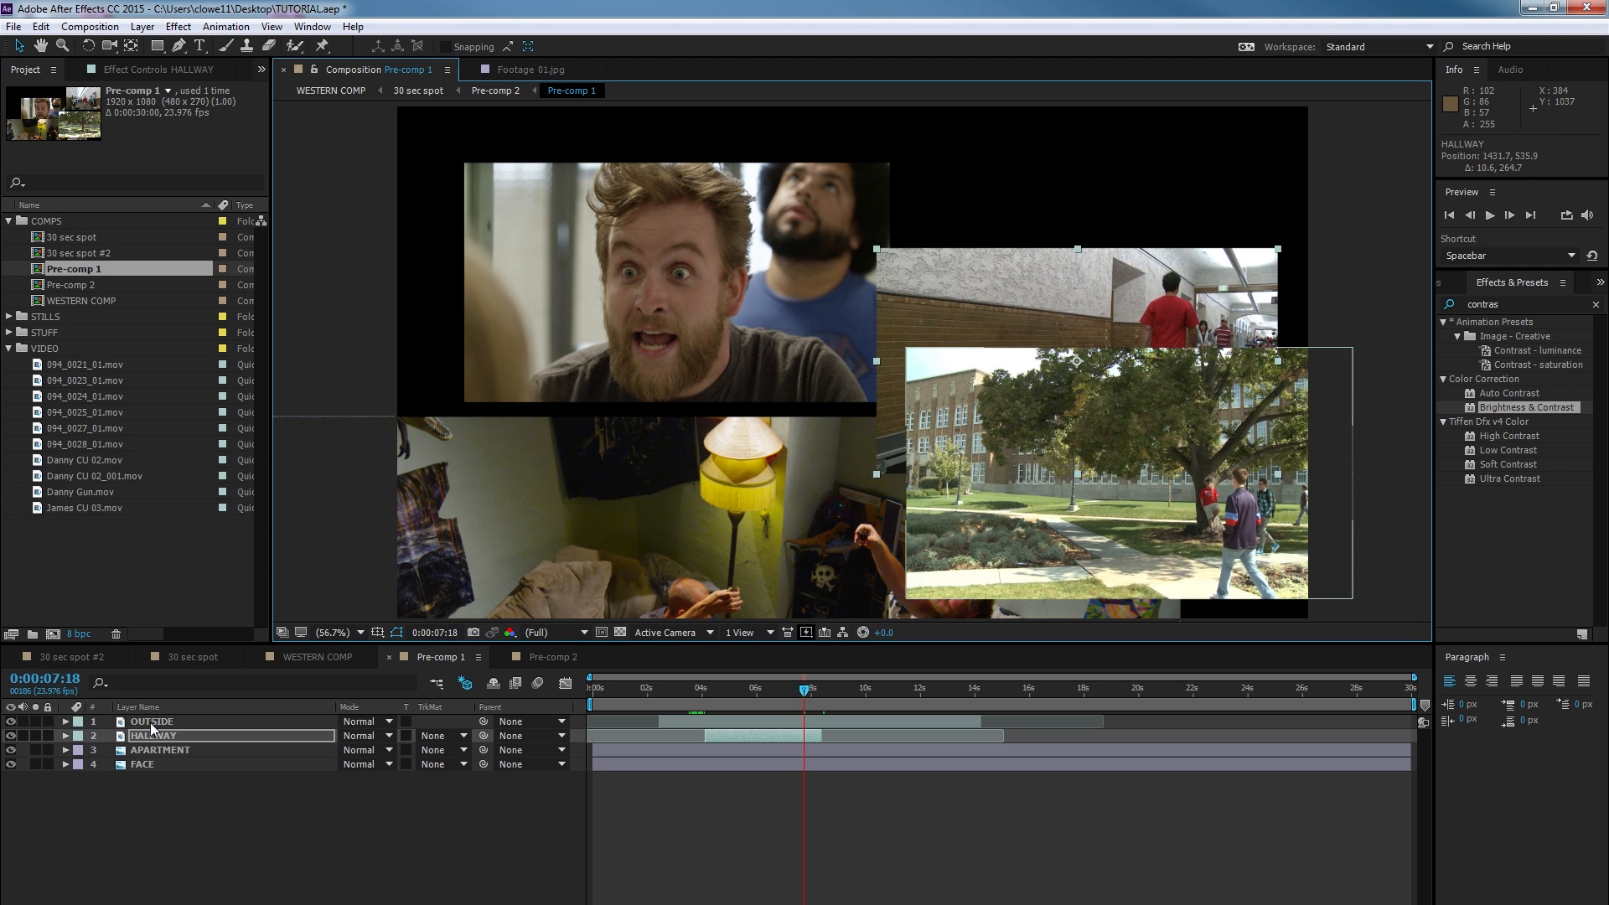
drag(912, 321, 913, 231)
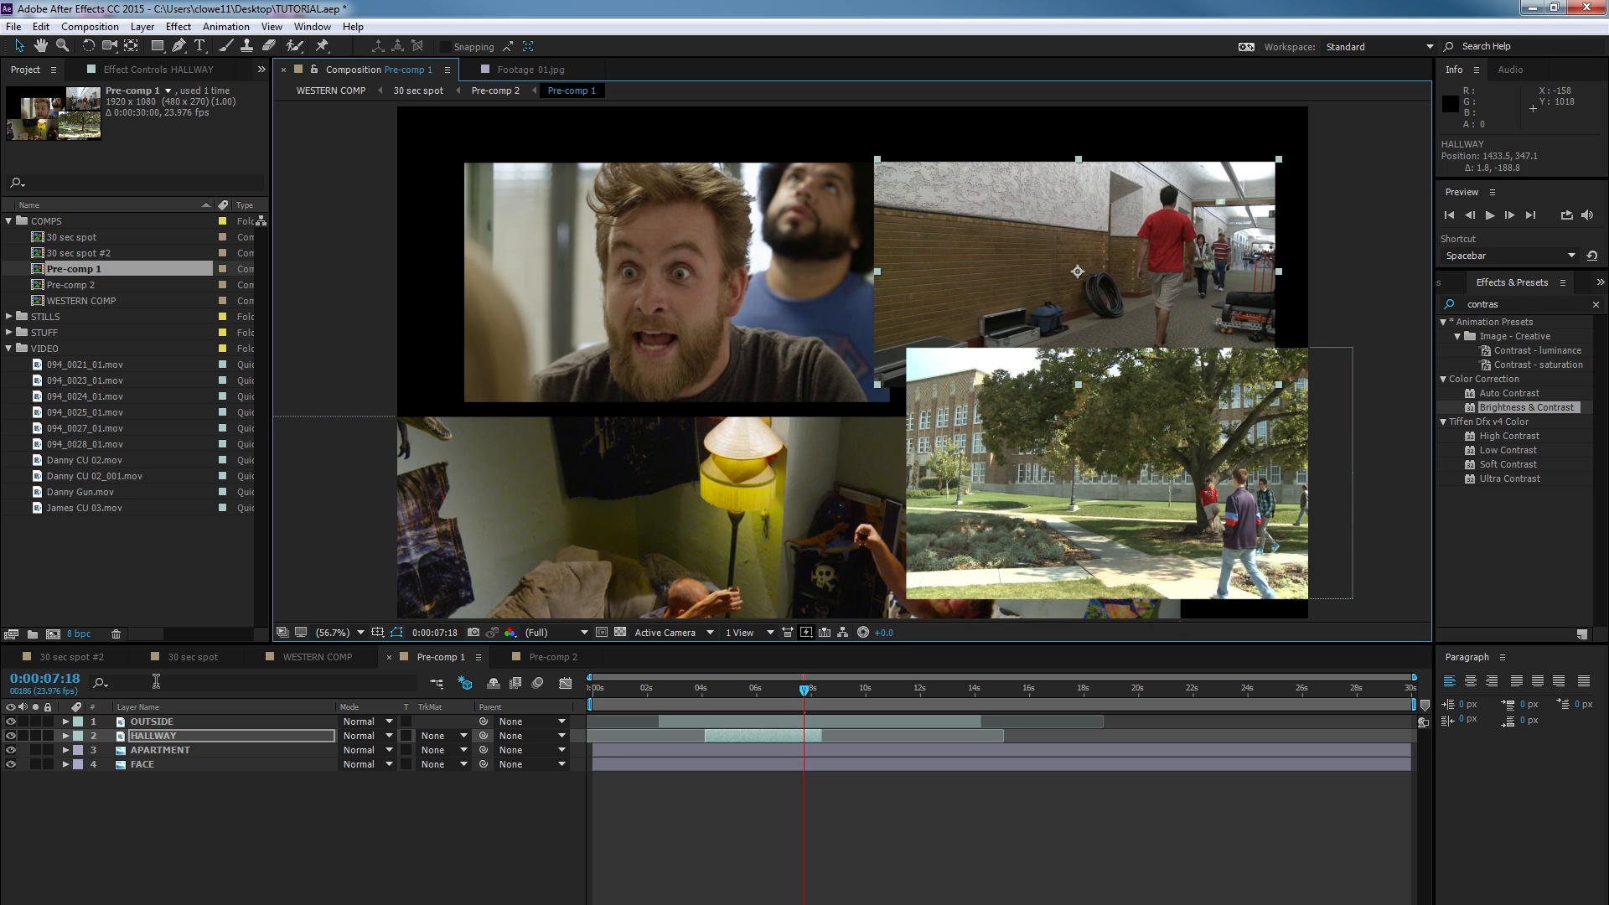
Put the HALLWAY layer beneath FACE as the lowest in the stack, move it slightly upward in the frame, and clear the selection.
drag(154, 736, 161, 776)
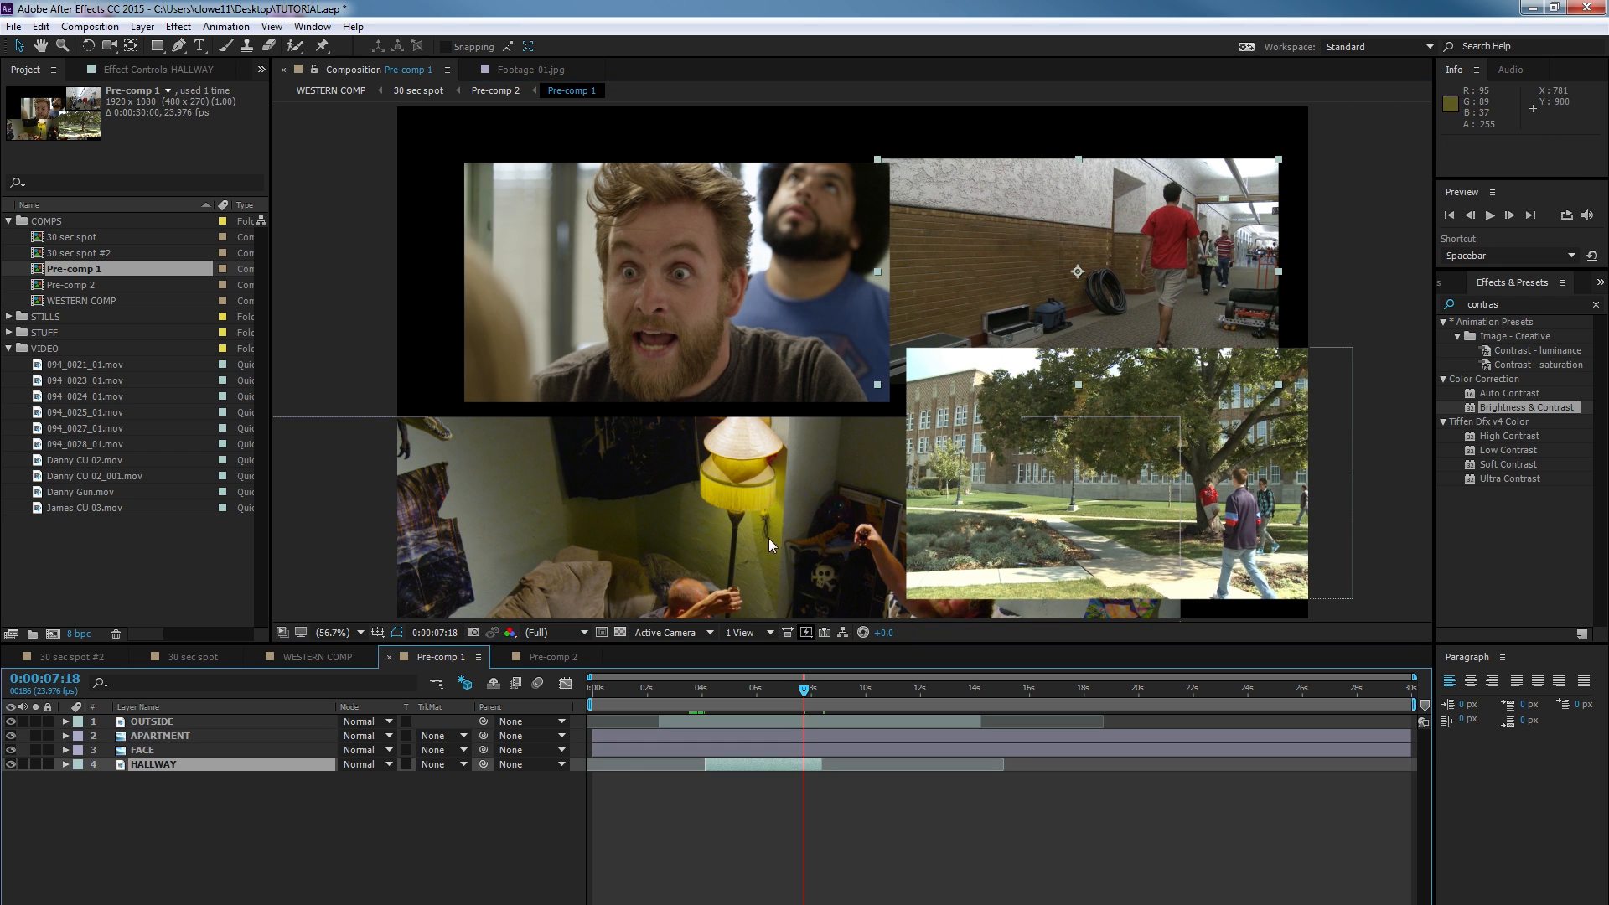
drag(947, 339, 959, 289)
click(376, 836)
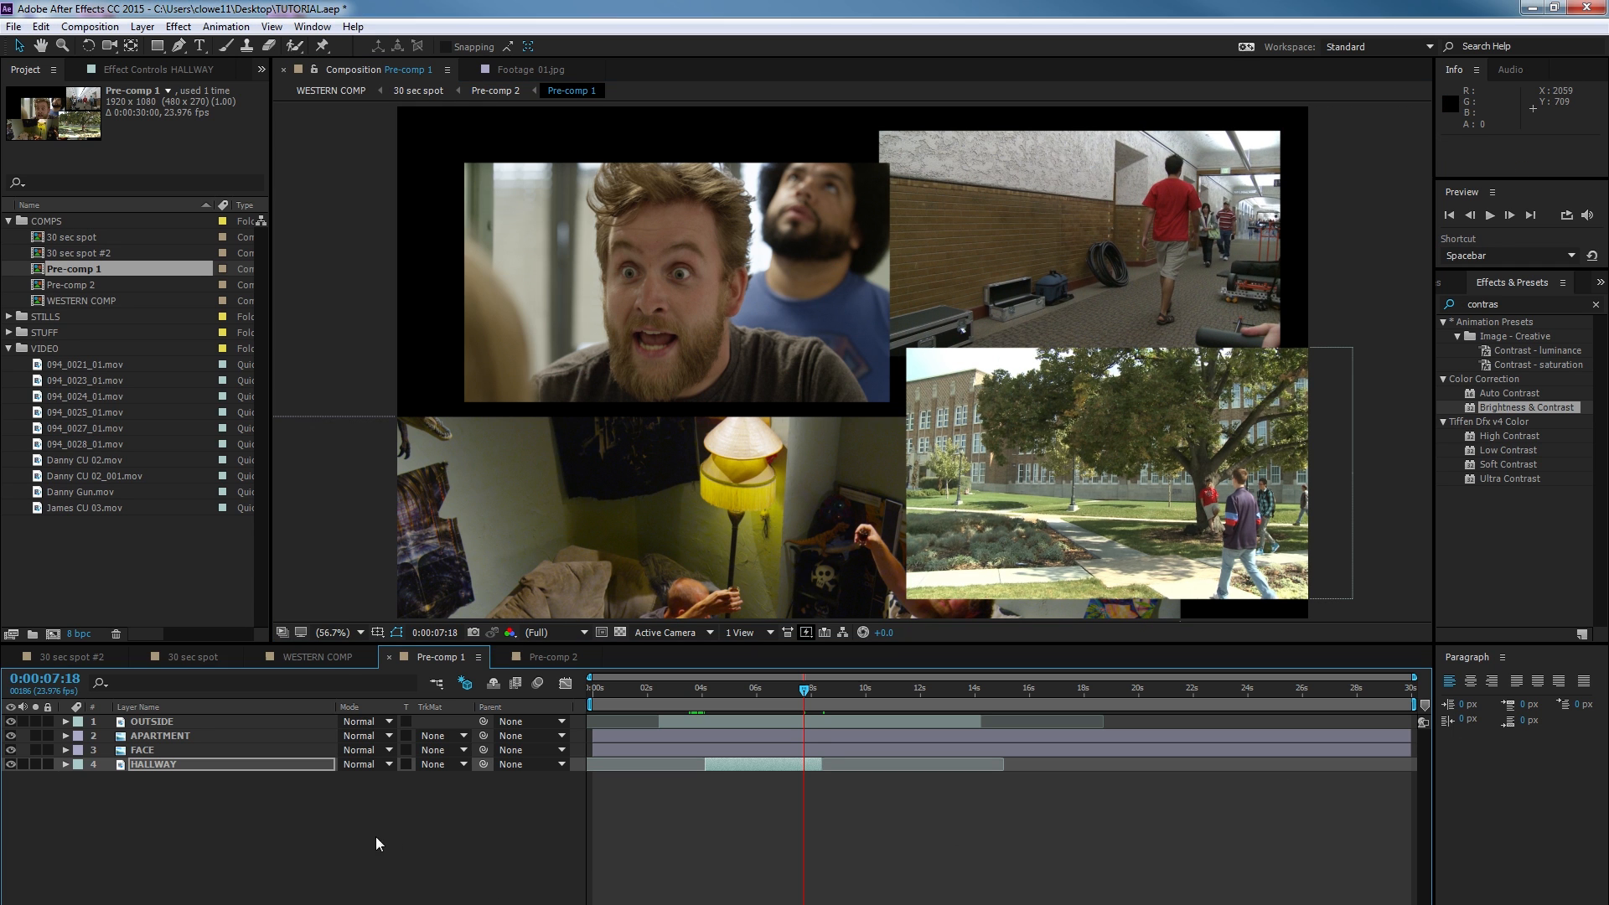
Expand the OUTSIDE layer's Transform group to examine its anchor point, position, scale, rotation and opacity properties, and collapse the layer.
click(87, 723)
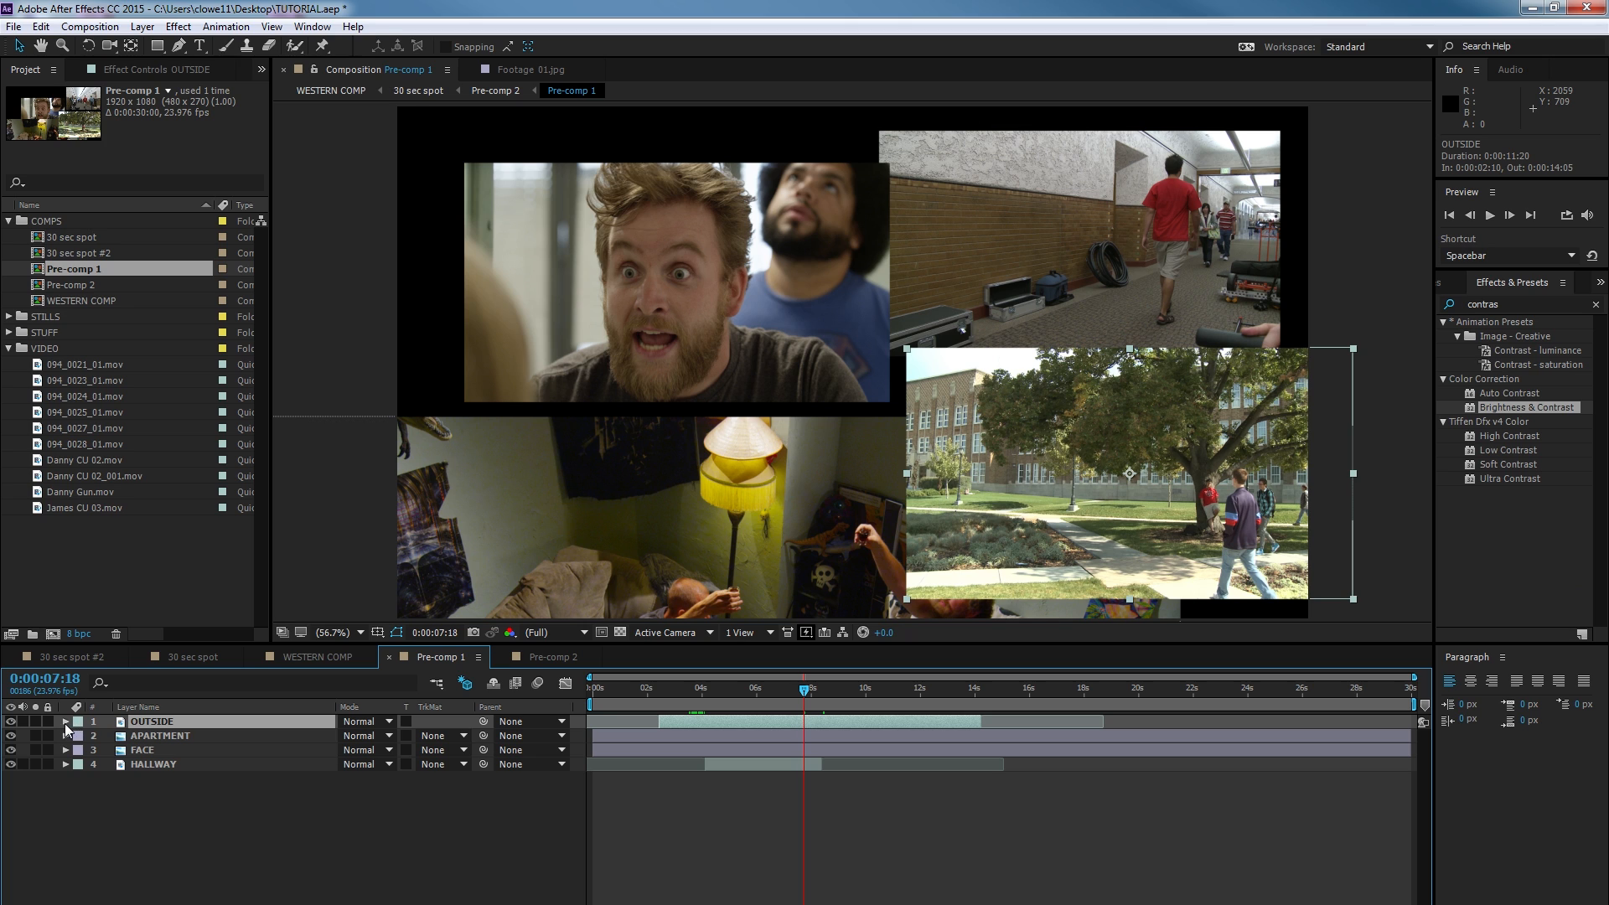
click(65, 722)
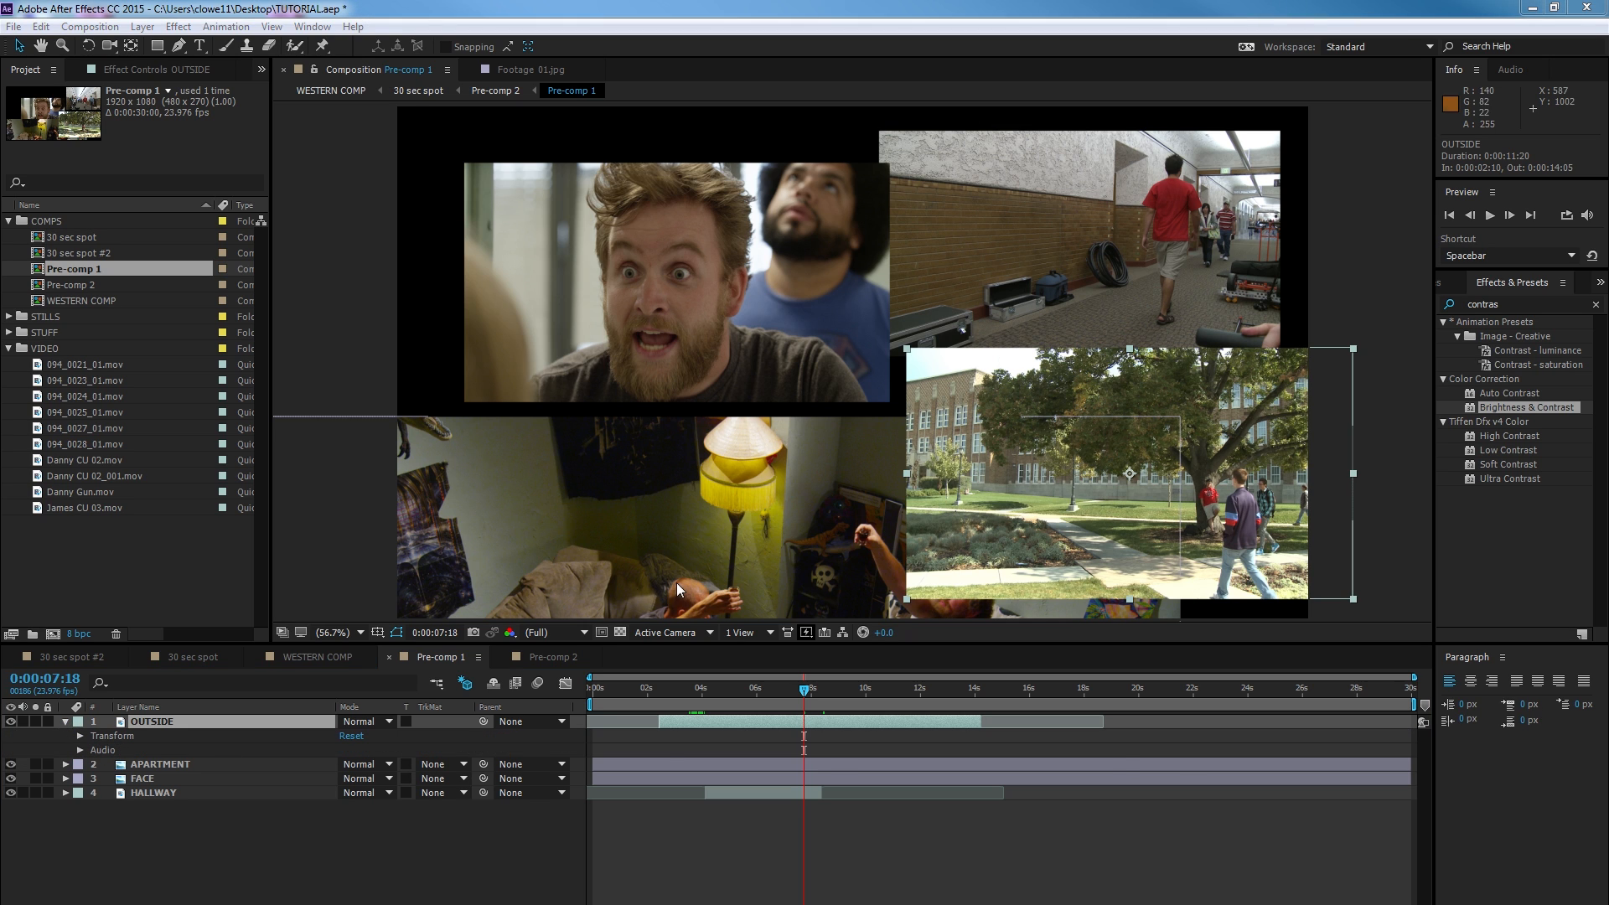
click(79, 736)
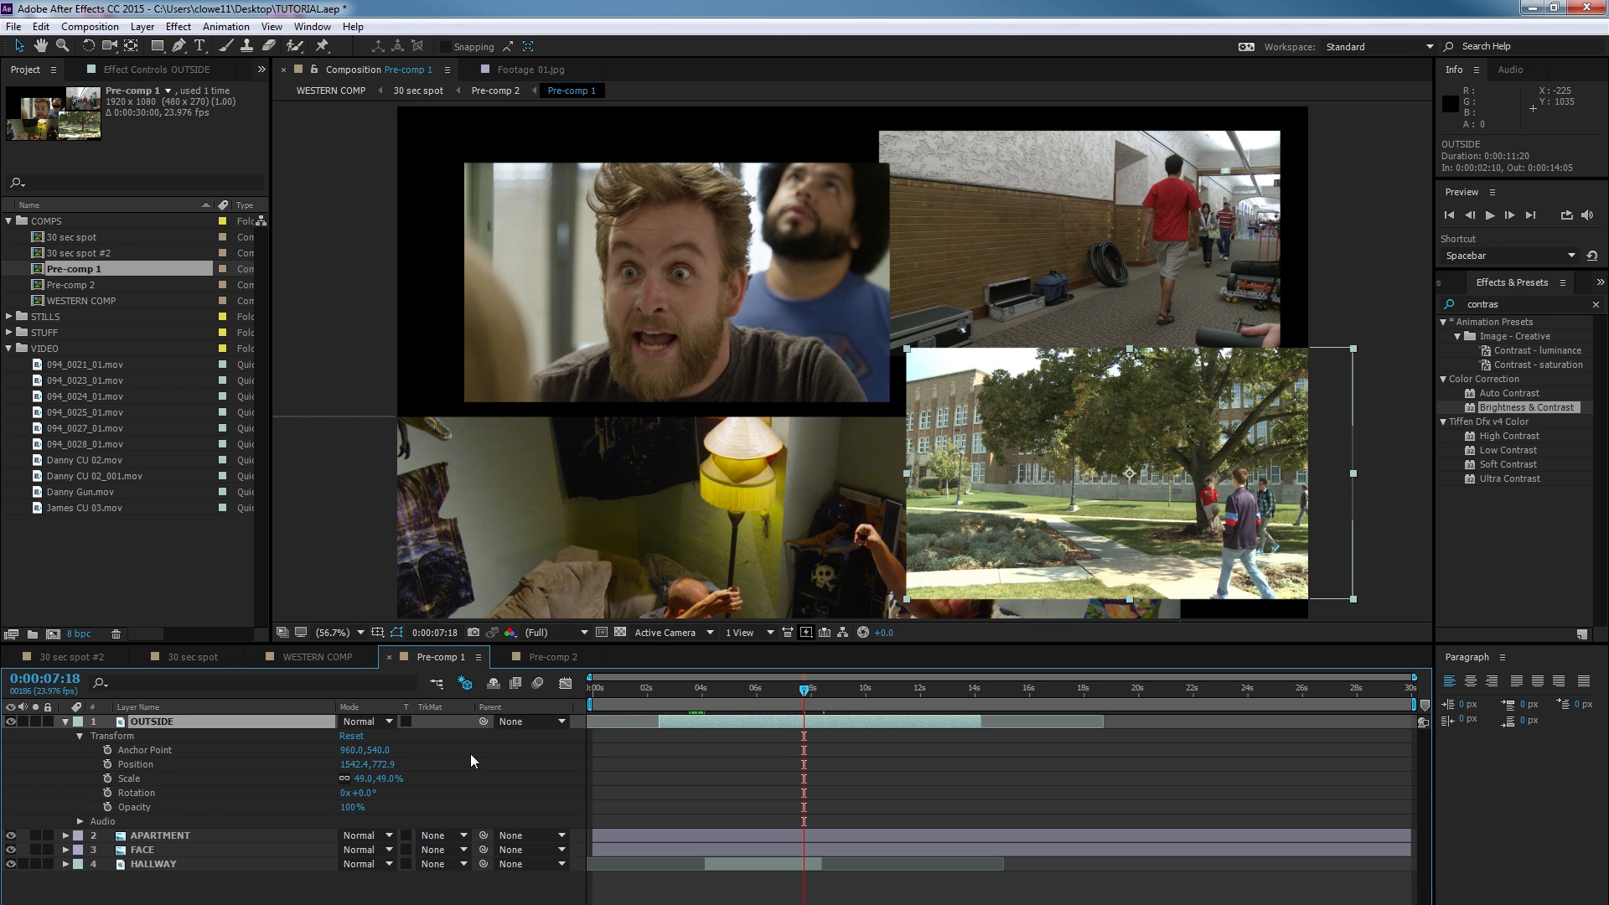
click(80, 737)
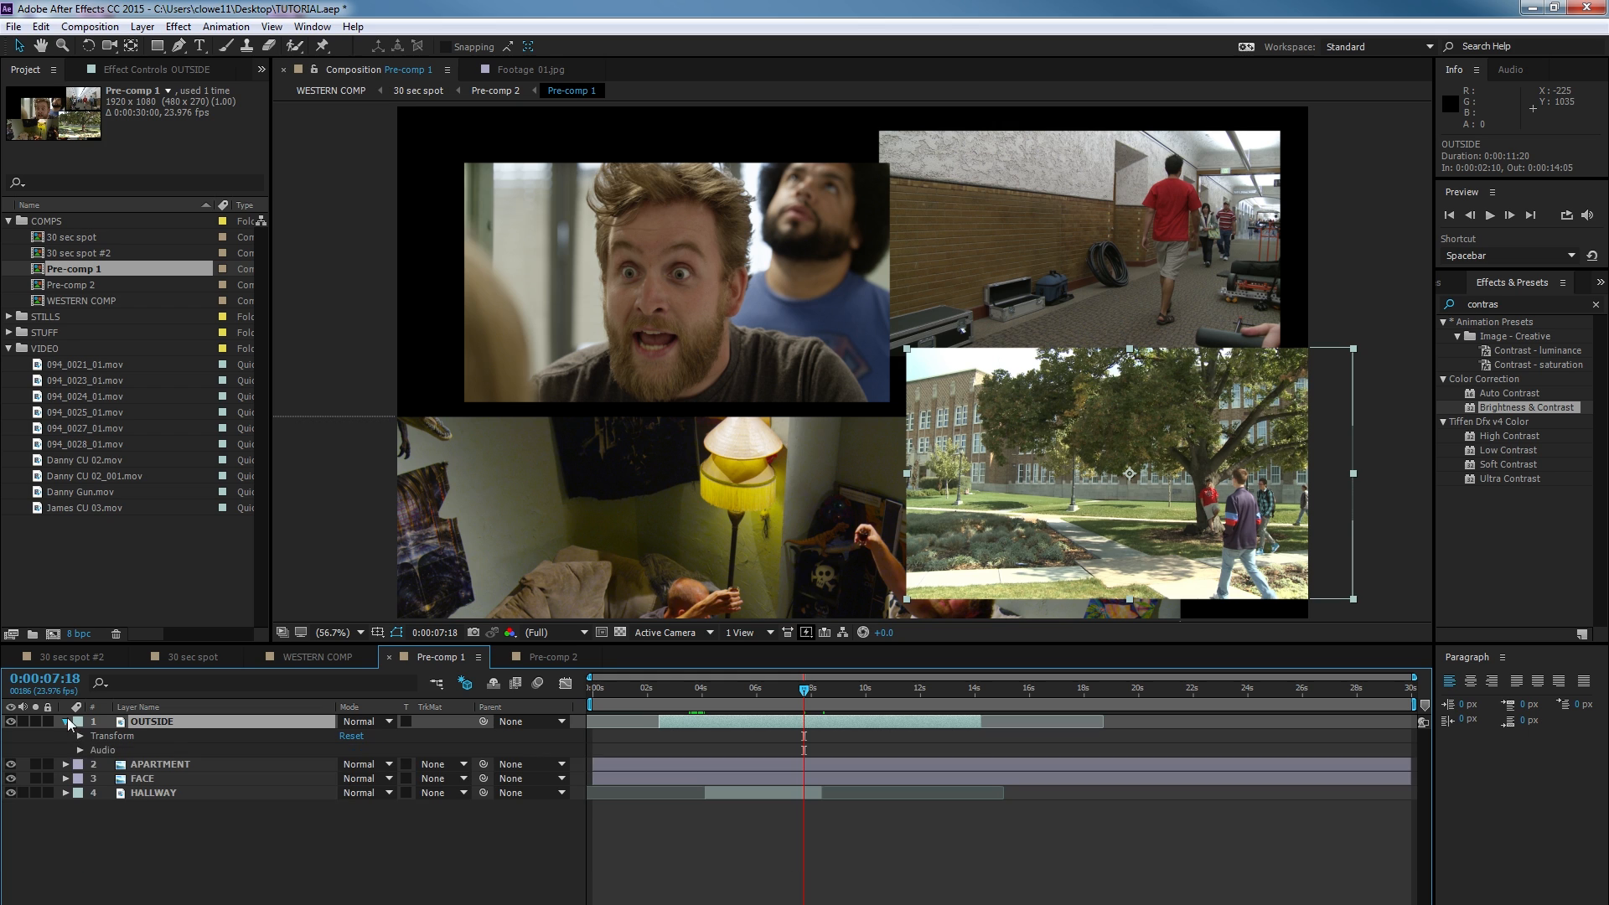
click(66, 721)
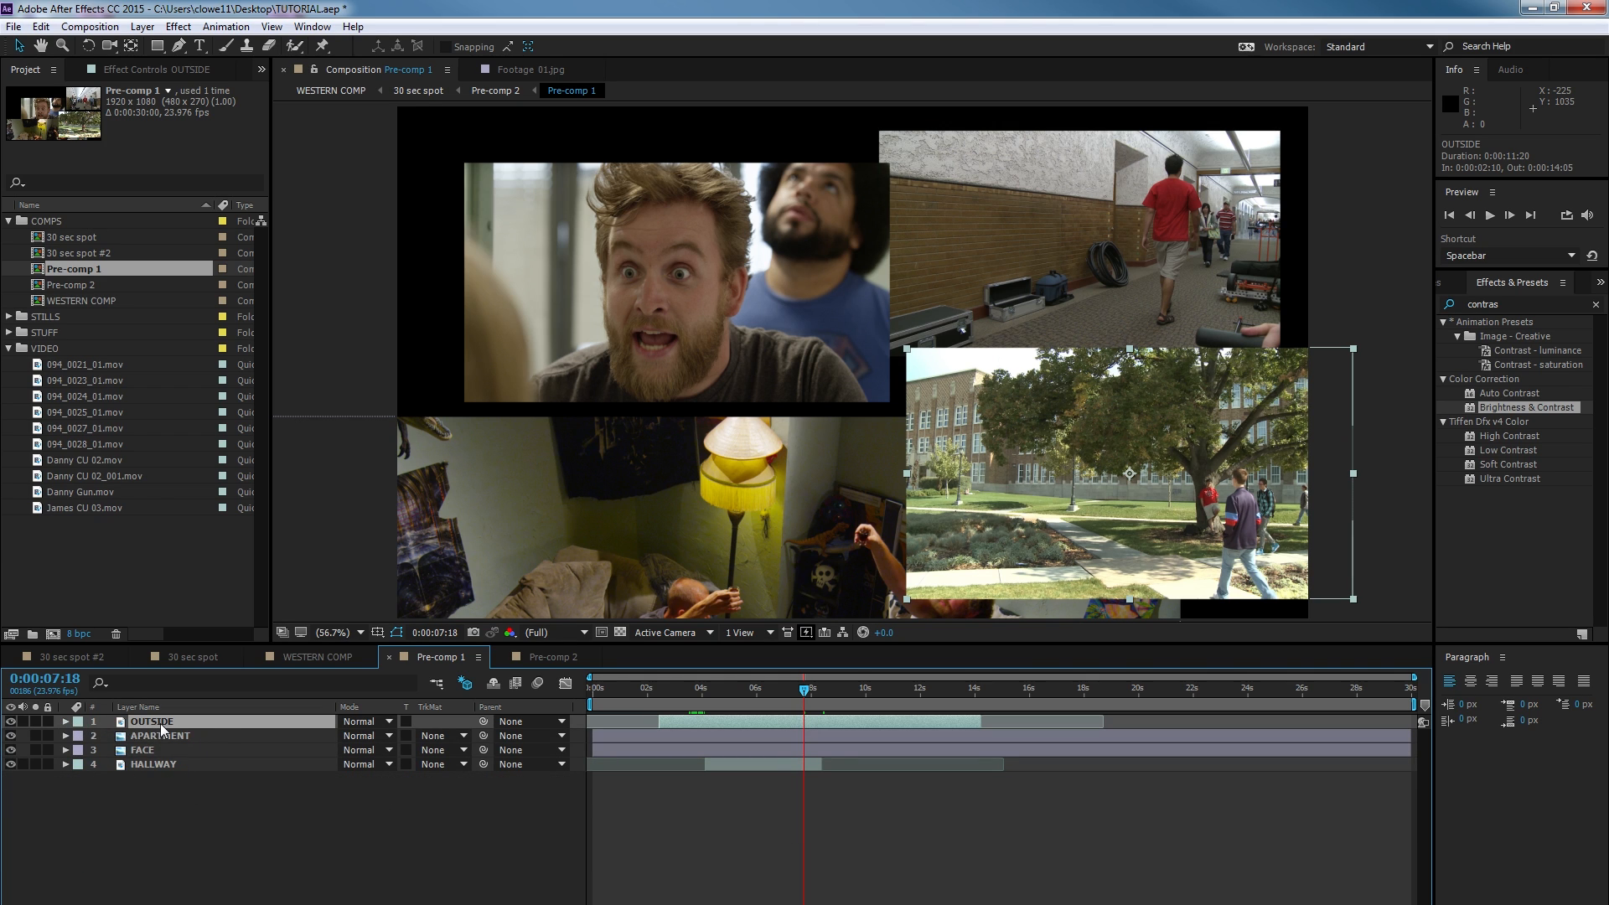
click(66, 722)
click(78, 736)
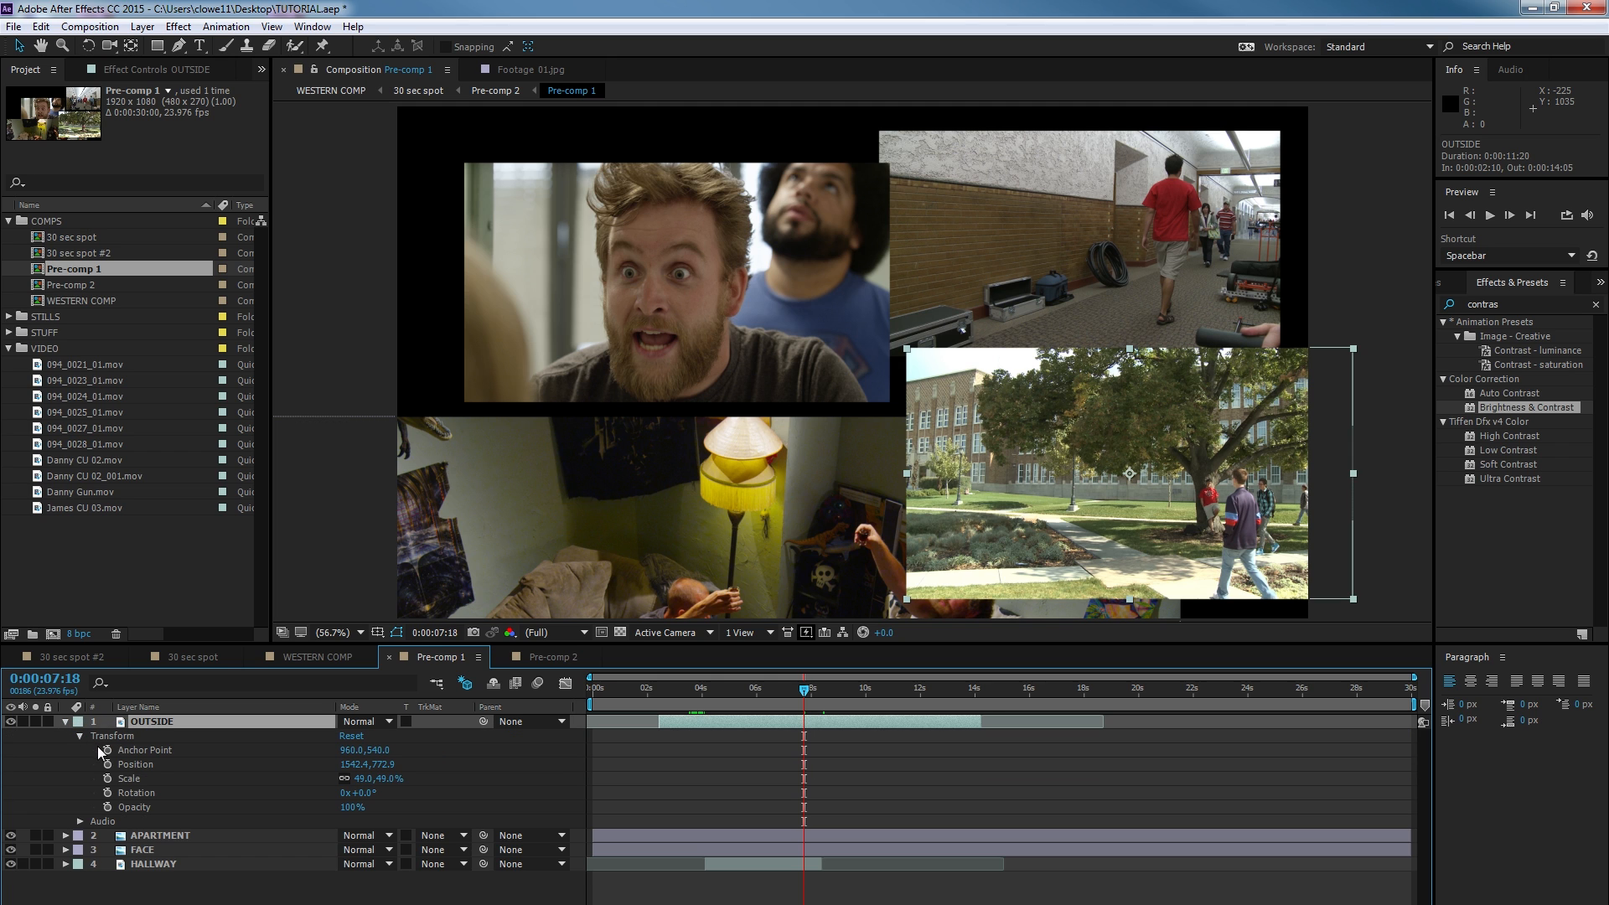
click(66, 722)
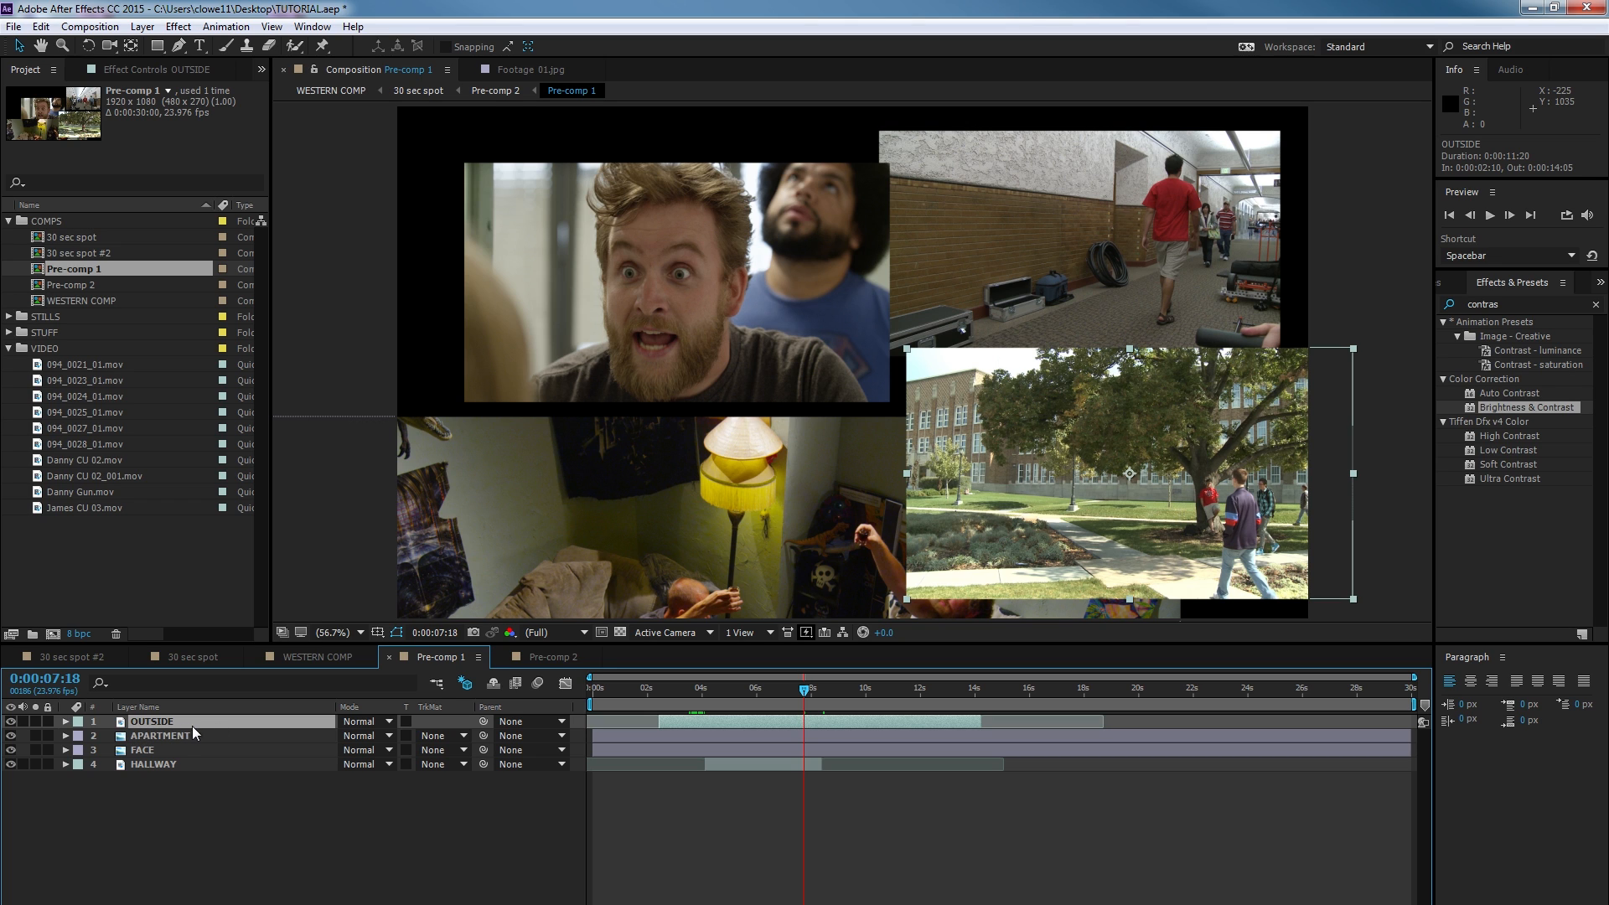
Show only Opacity and only Rotation on the OUTSIDE layer in turn, try adjusting each value, and undo the rotation change.
key(t)
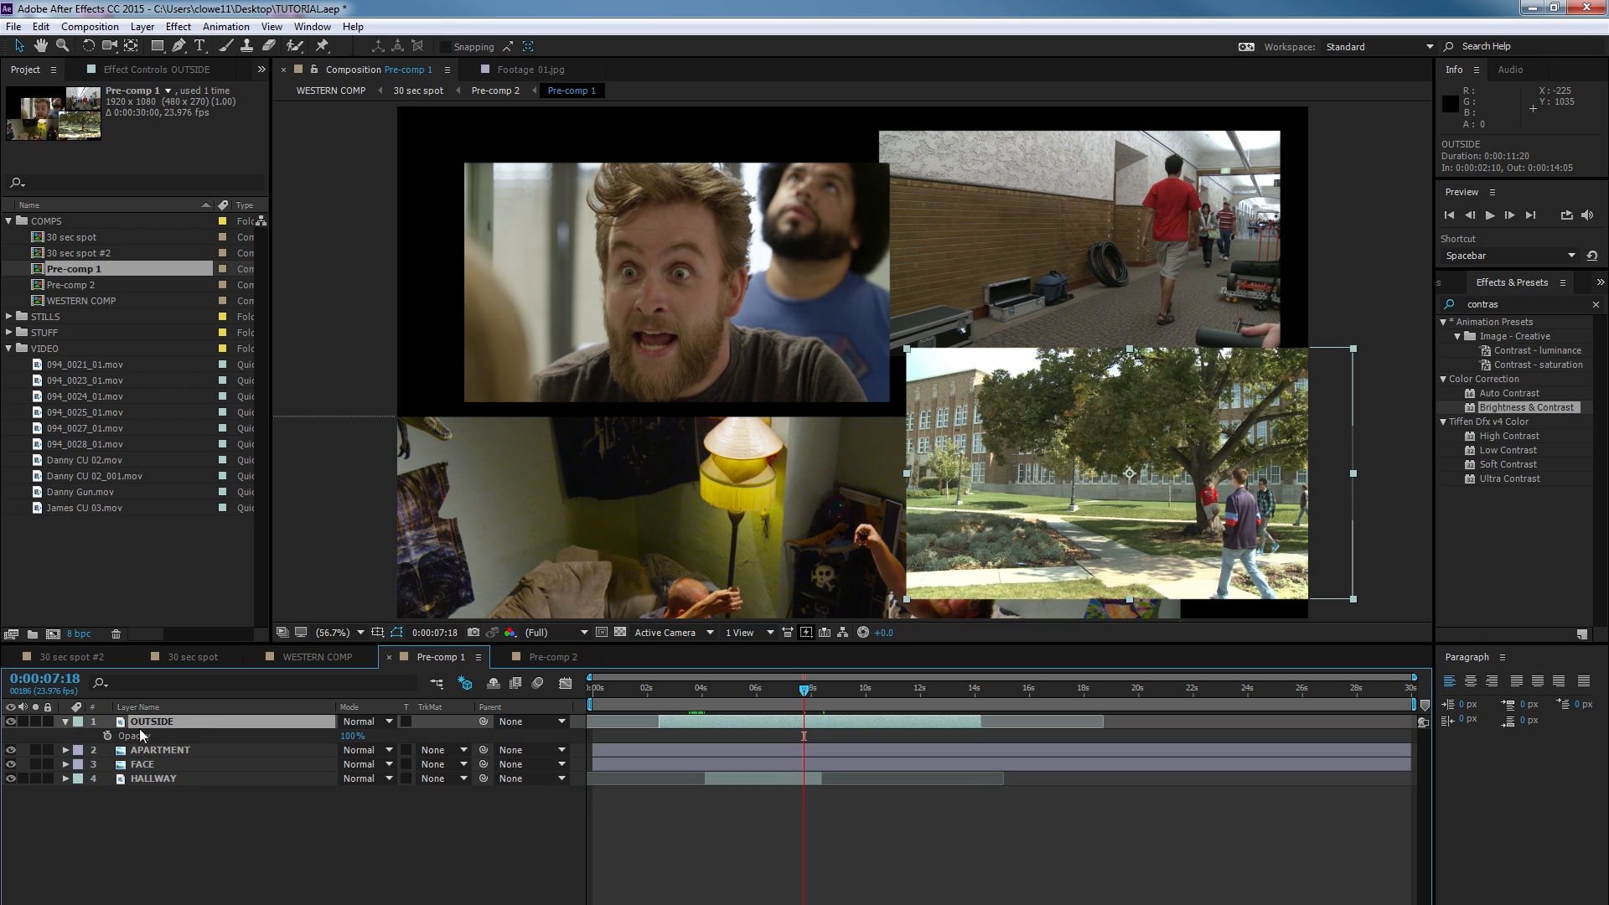
mouse_move(349, 739)
mouse_down()
mouse_move(323, 738)
mouse_move(362, 738)
mouse_up()
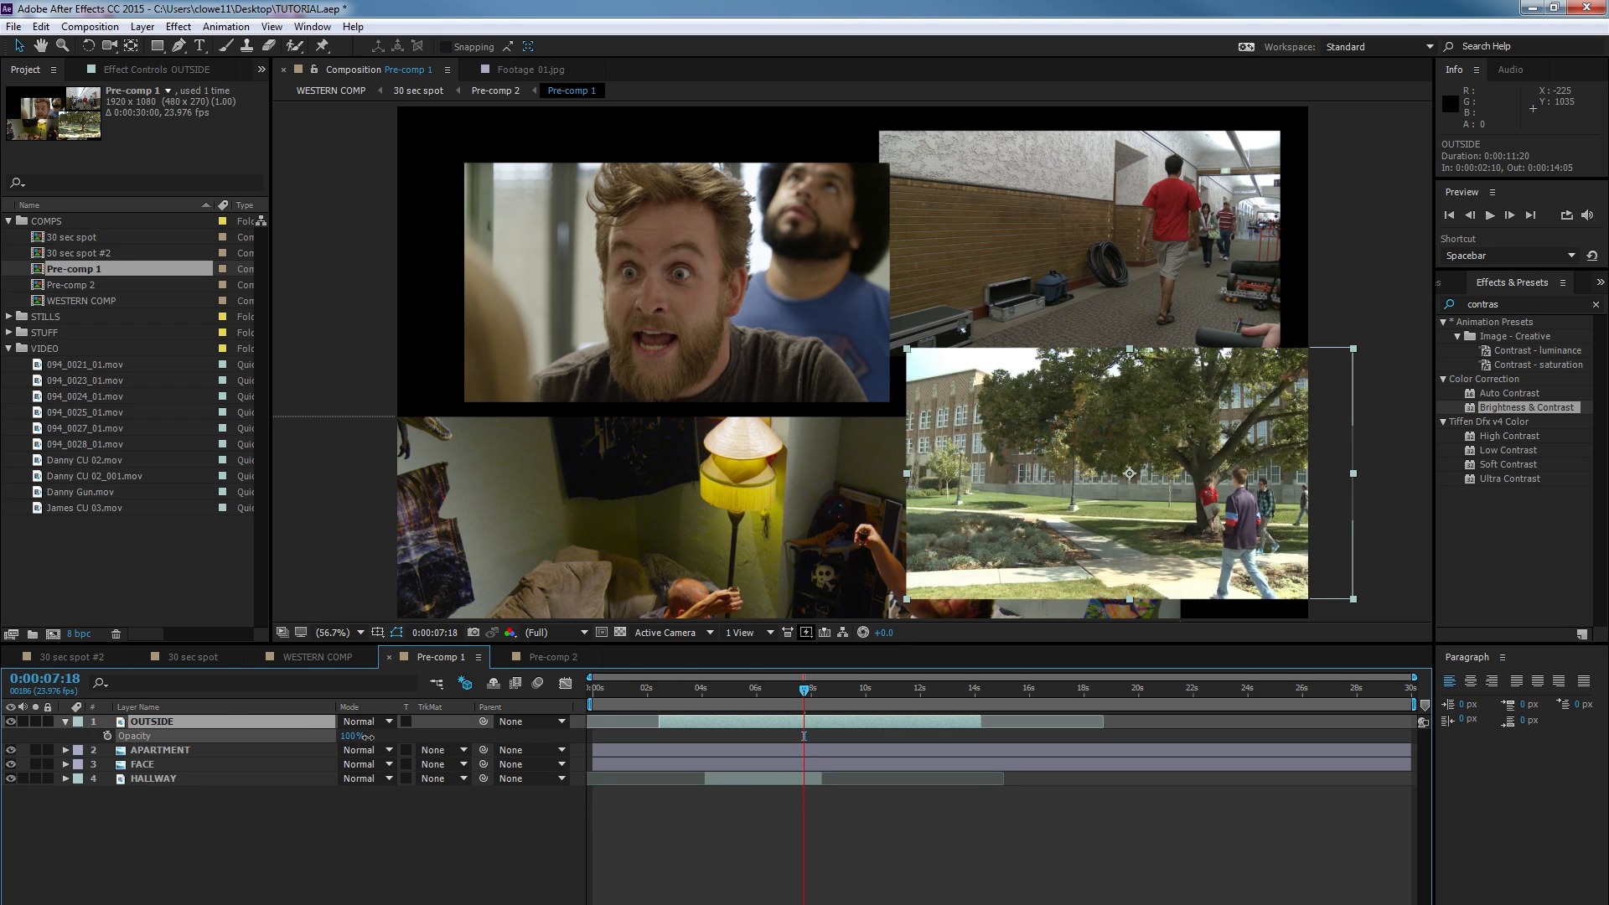
key(r)
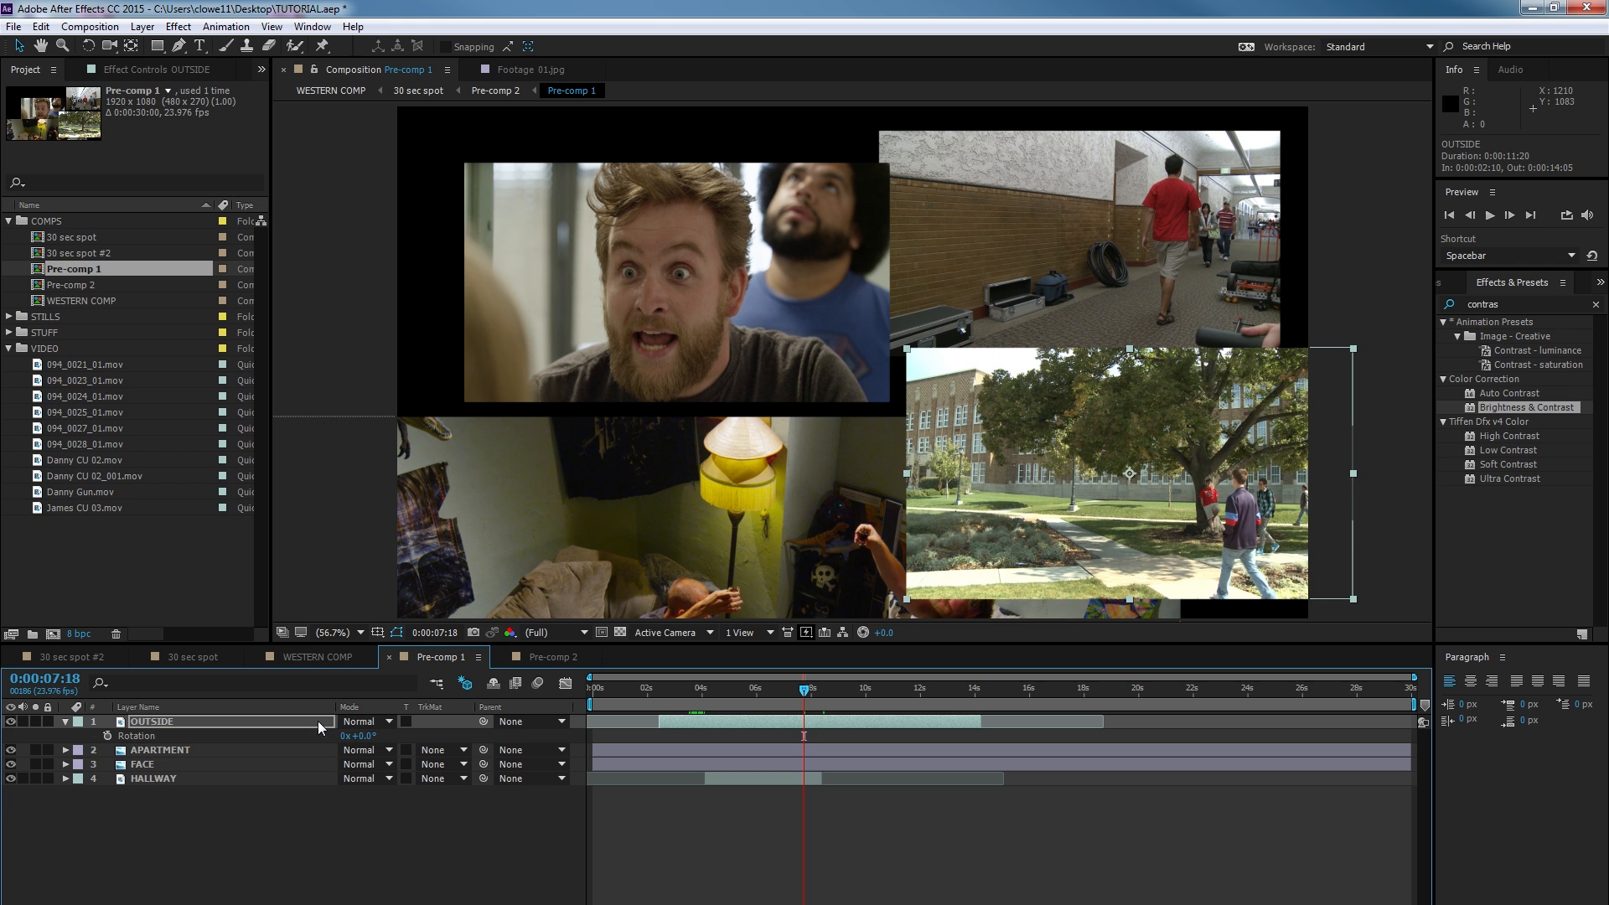
drag(370, 736, 486, 725)
key(ctrl+z)
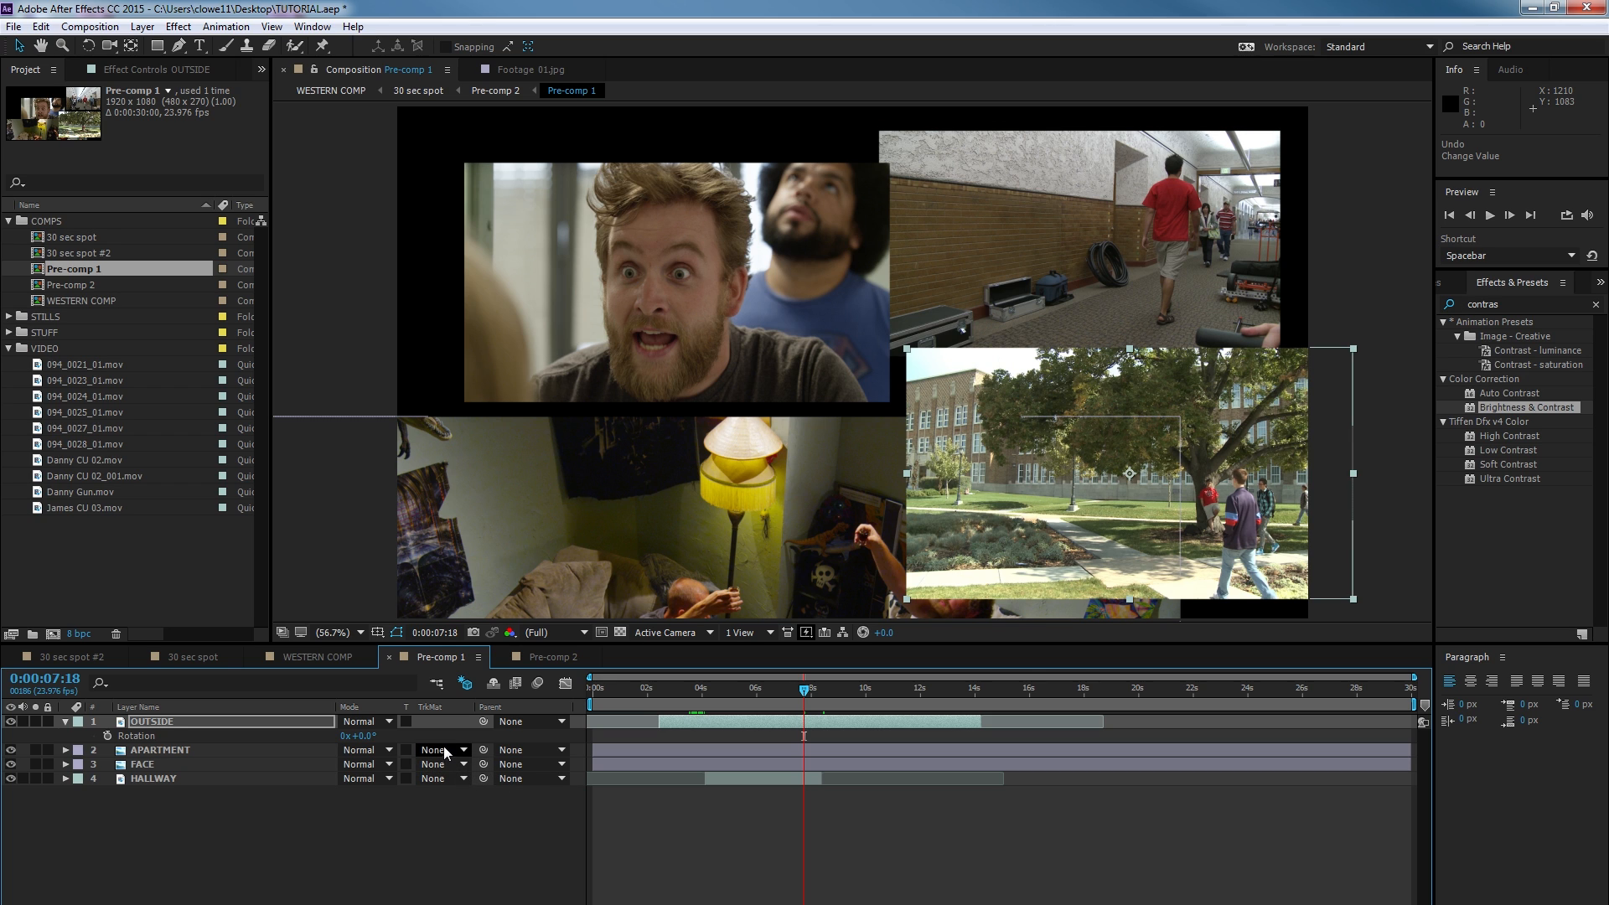
Show only the Anchor Point and only the Position of the OUTSIDE layer in turn, and collapse the layer's properties.
key(a)
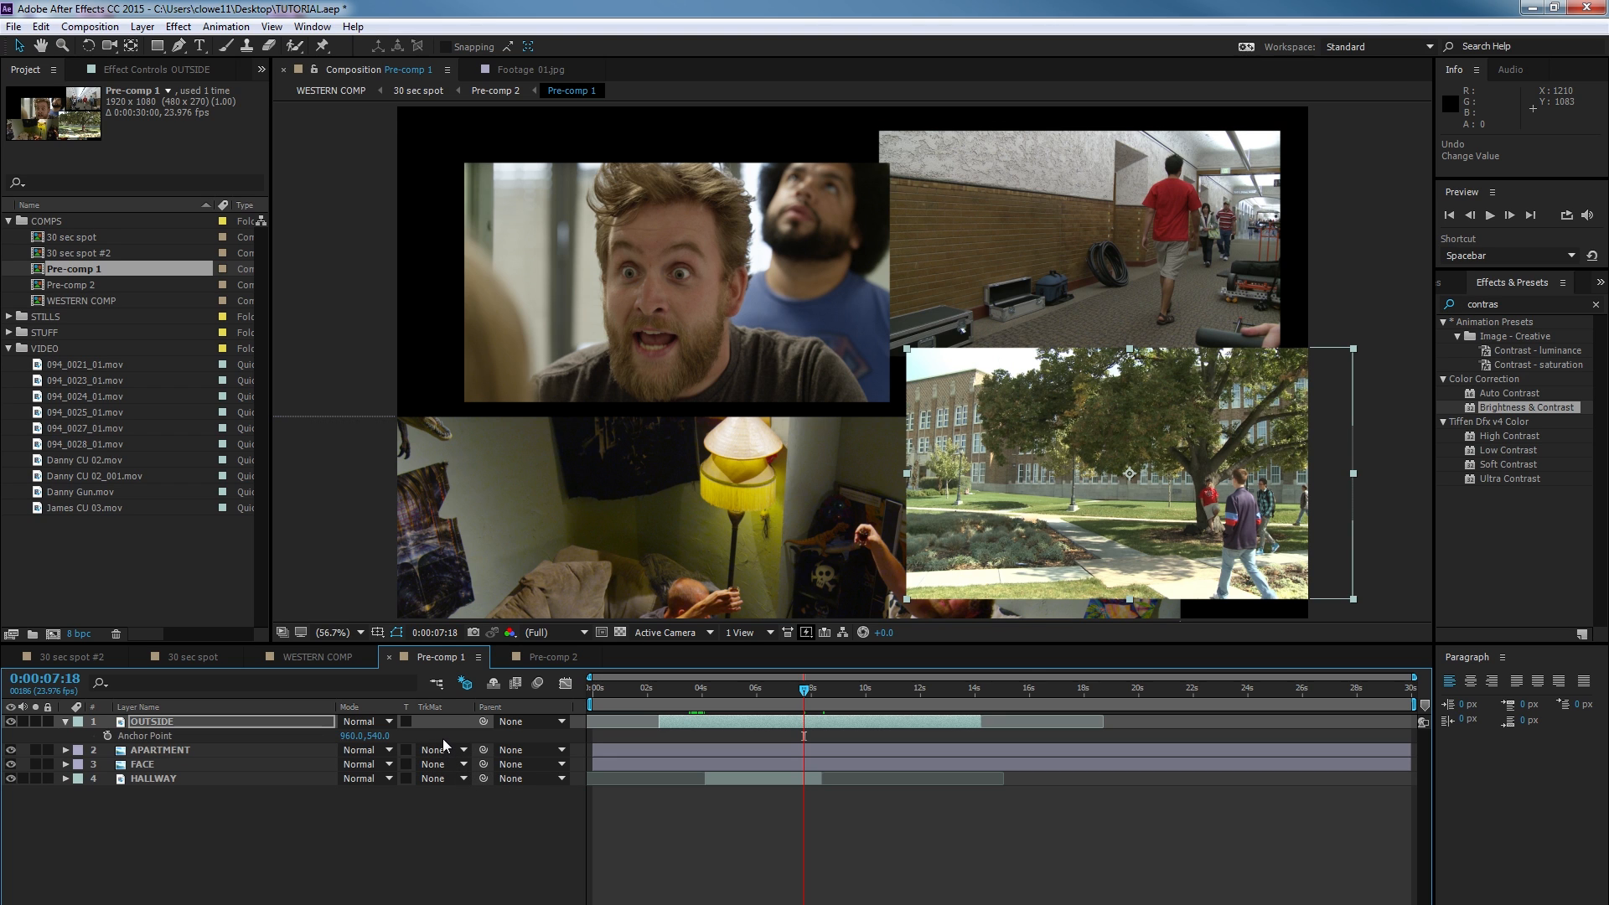
key(p)
key(p)
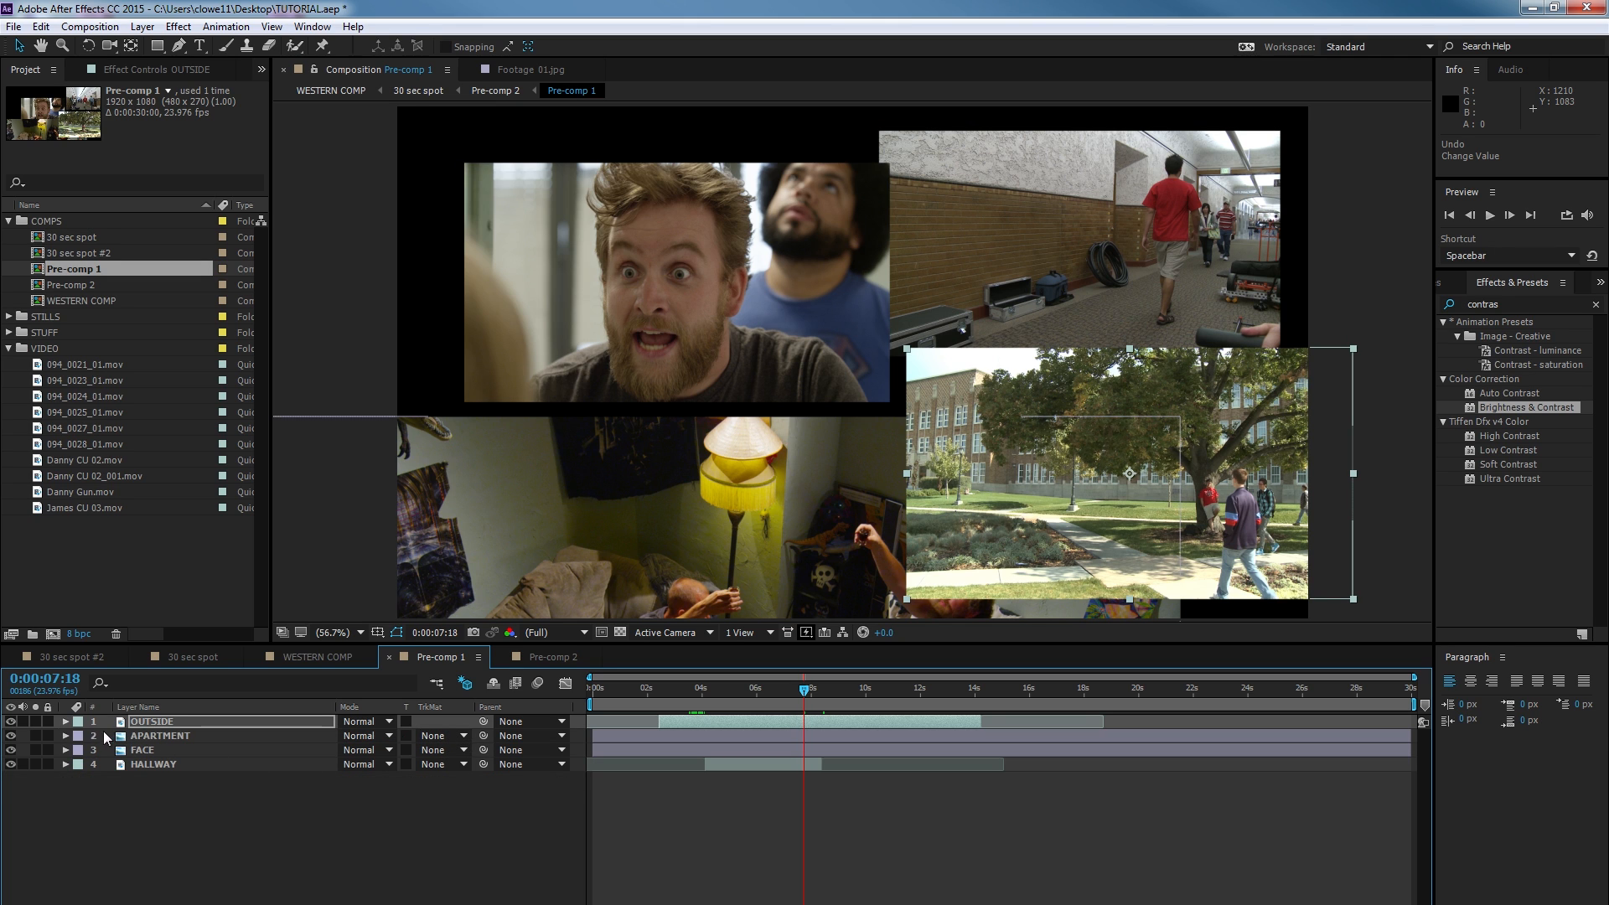
click(64, 722)
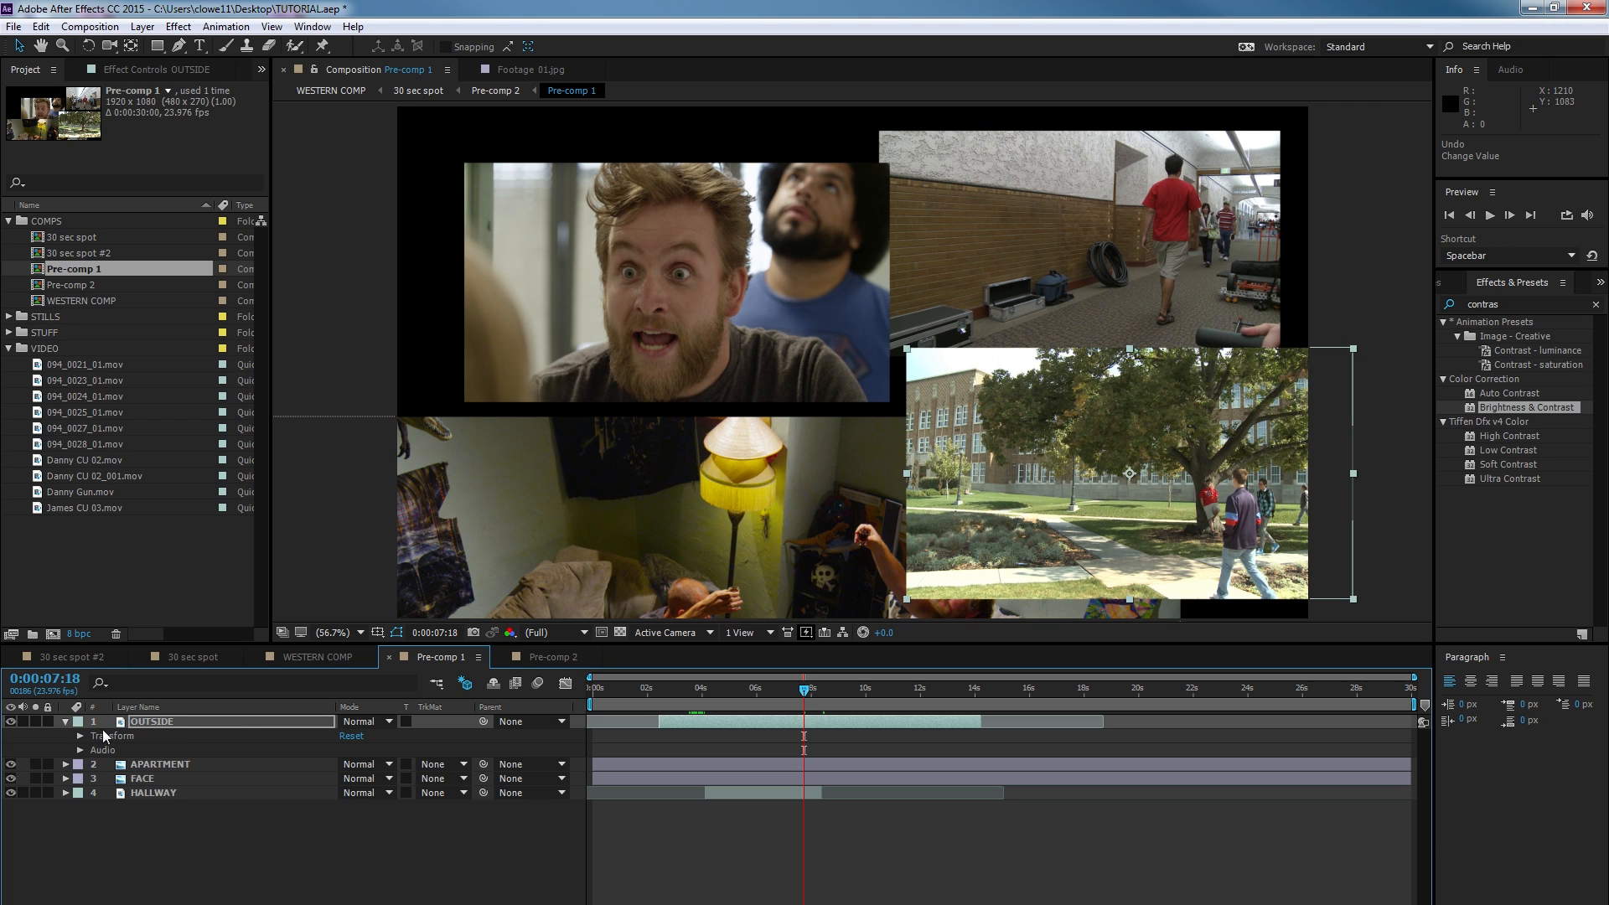
click(66, 722)
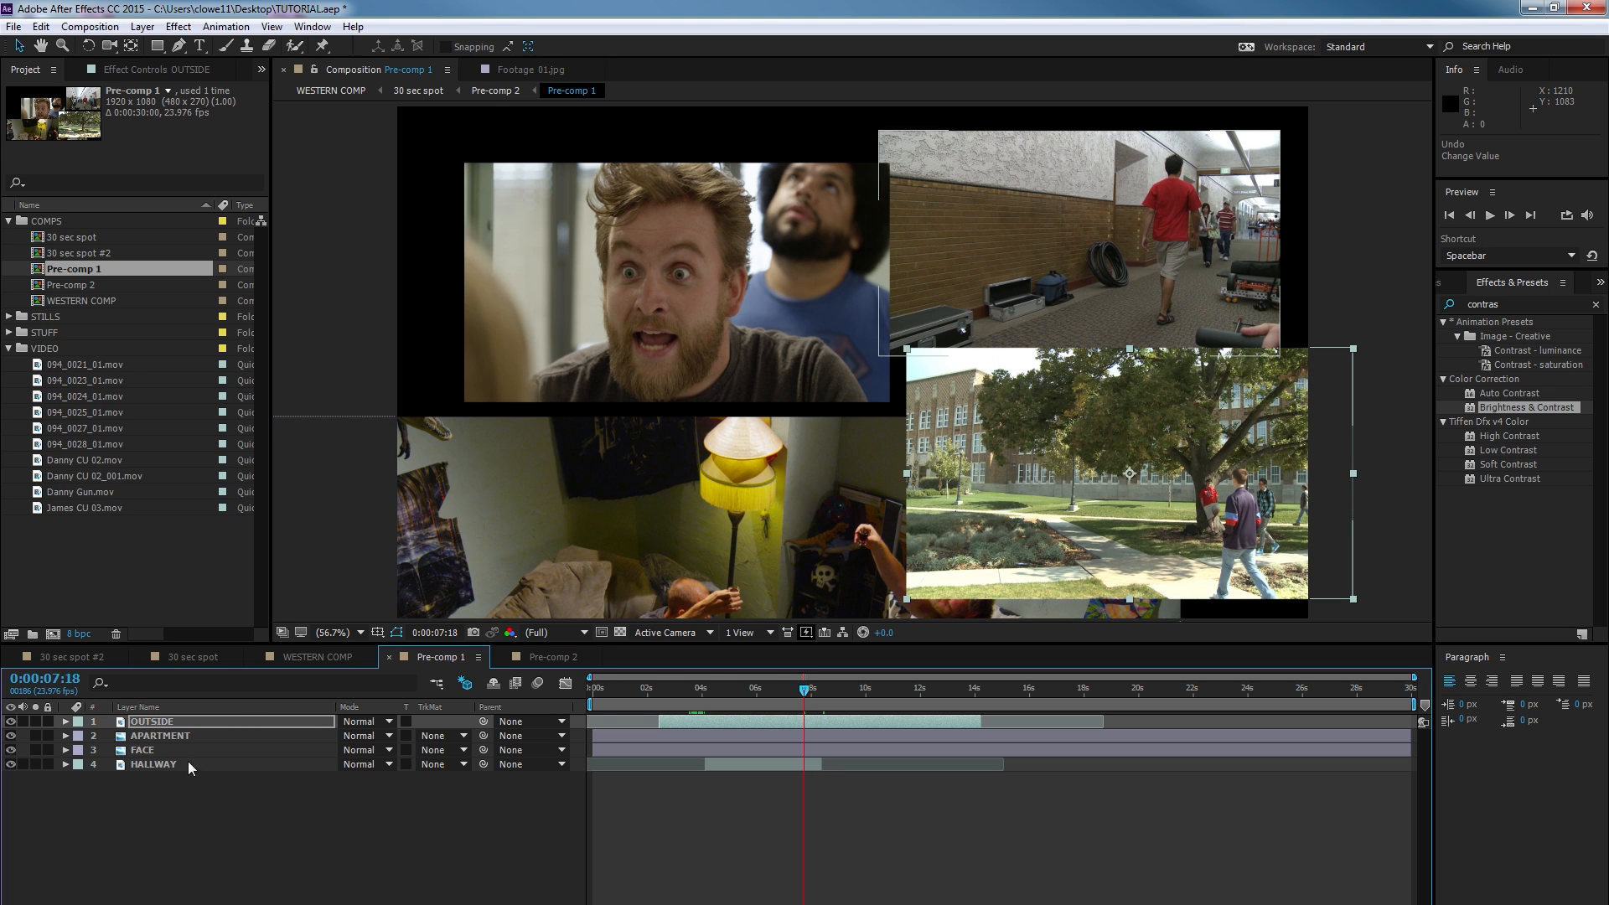
Set the OUTSIDE layer's scale to 27% and its opacity to 49%, and collapse its properties.
click(65, 722)
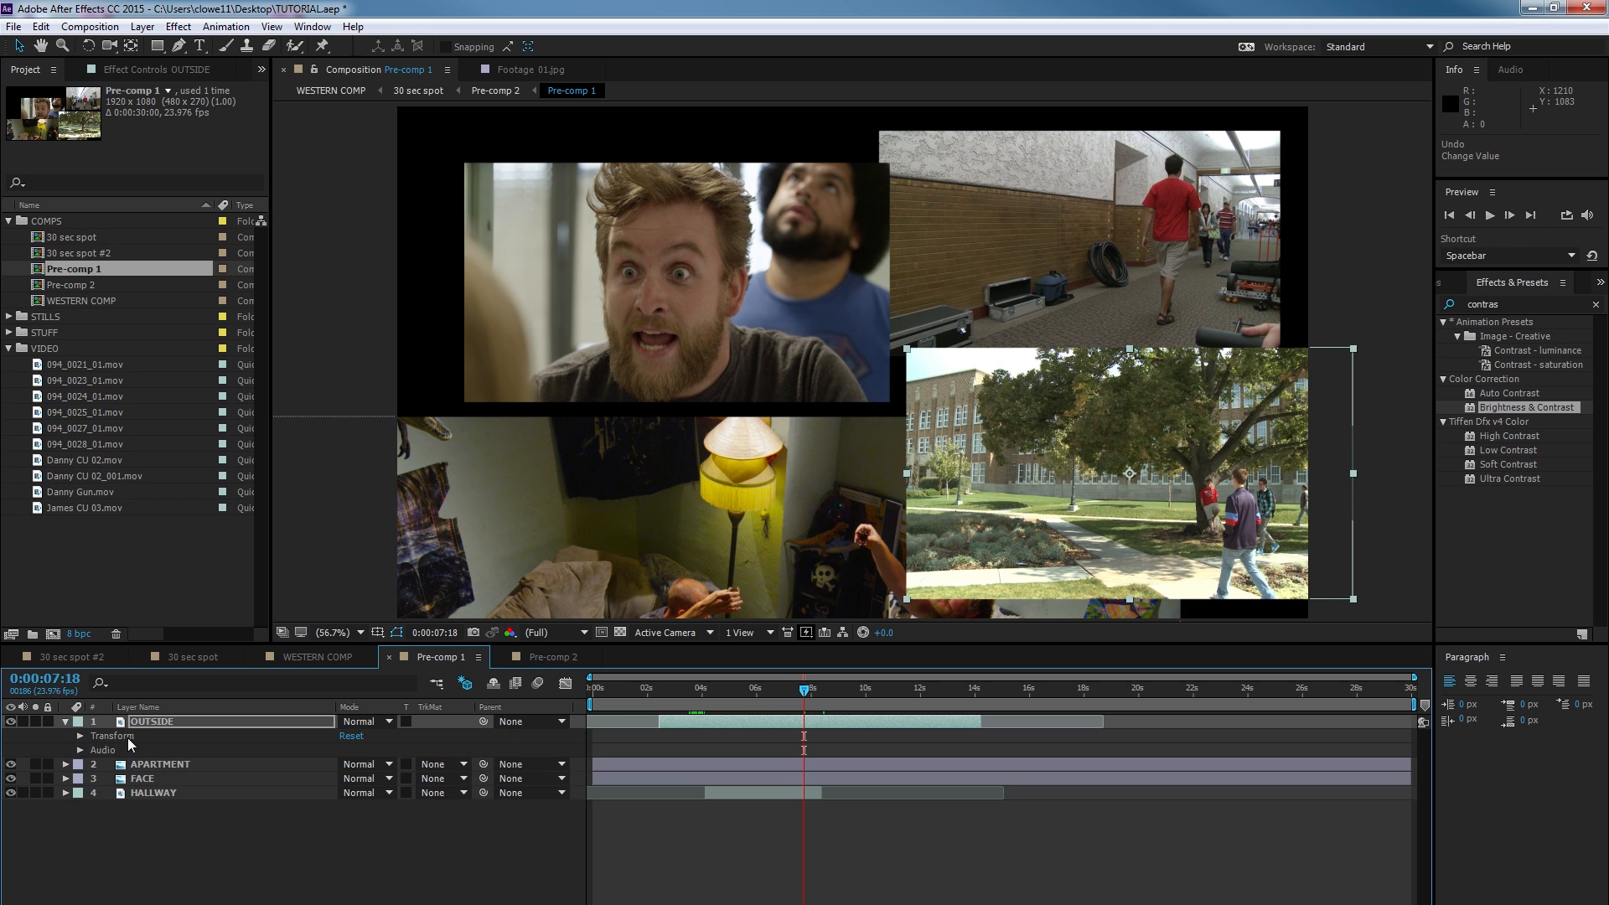
click(80, 736)
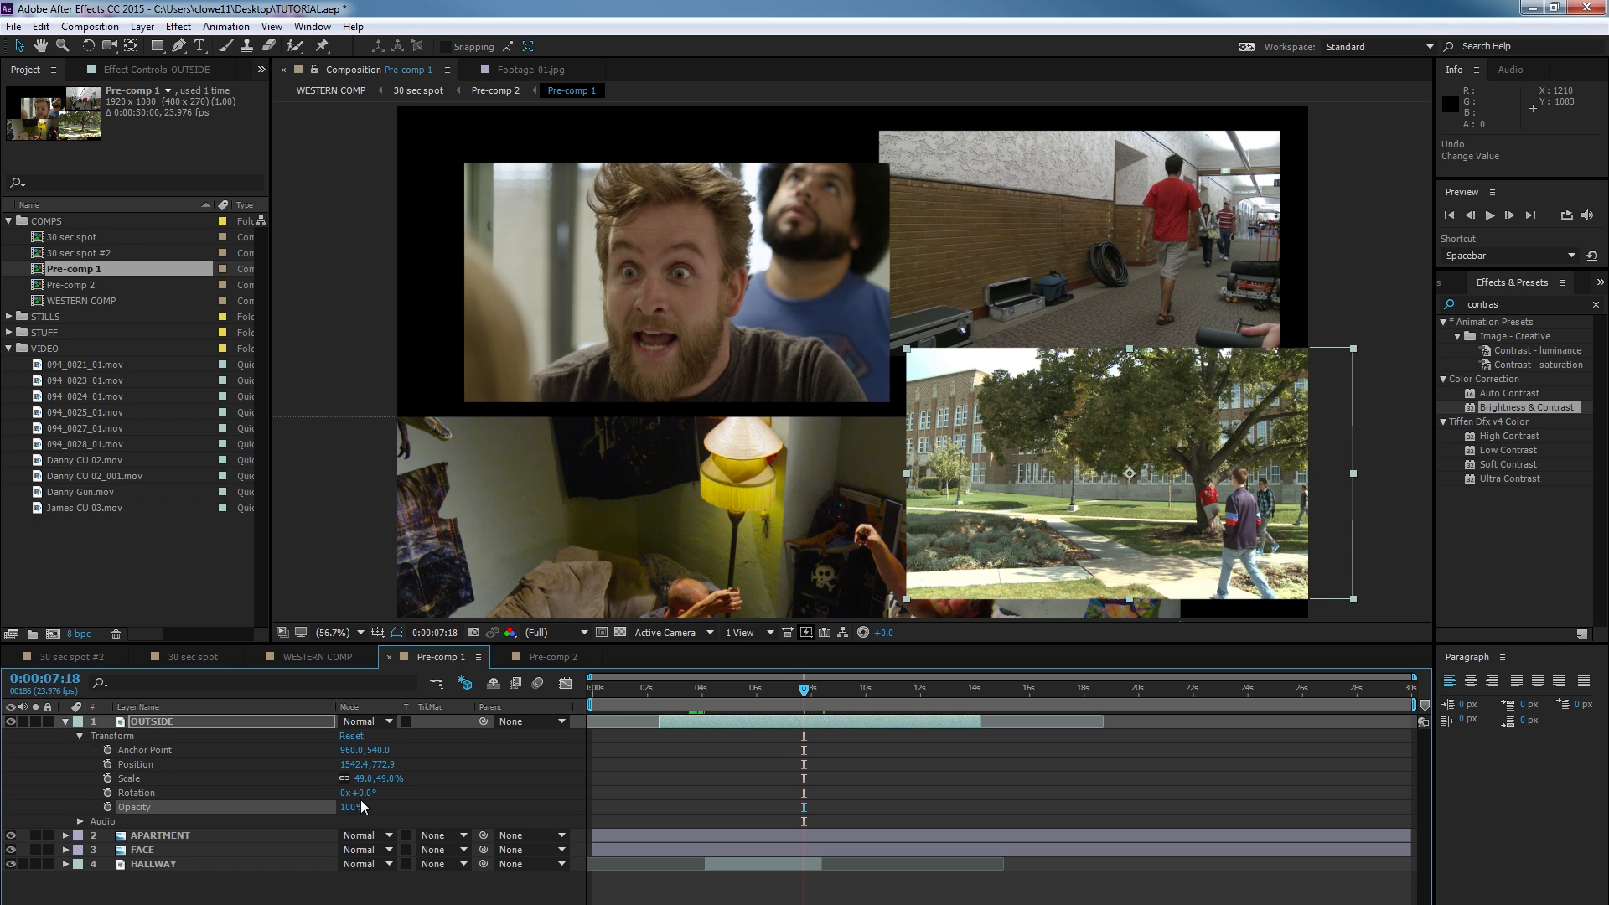
drag(382, 779, 309, 814)
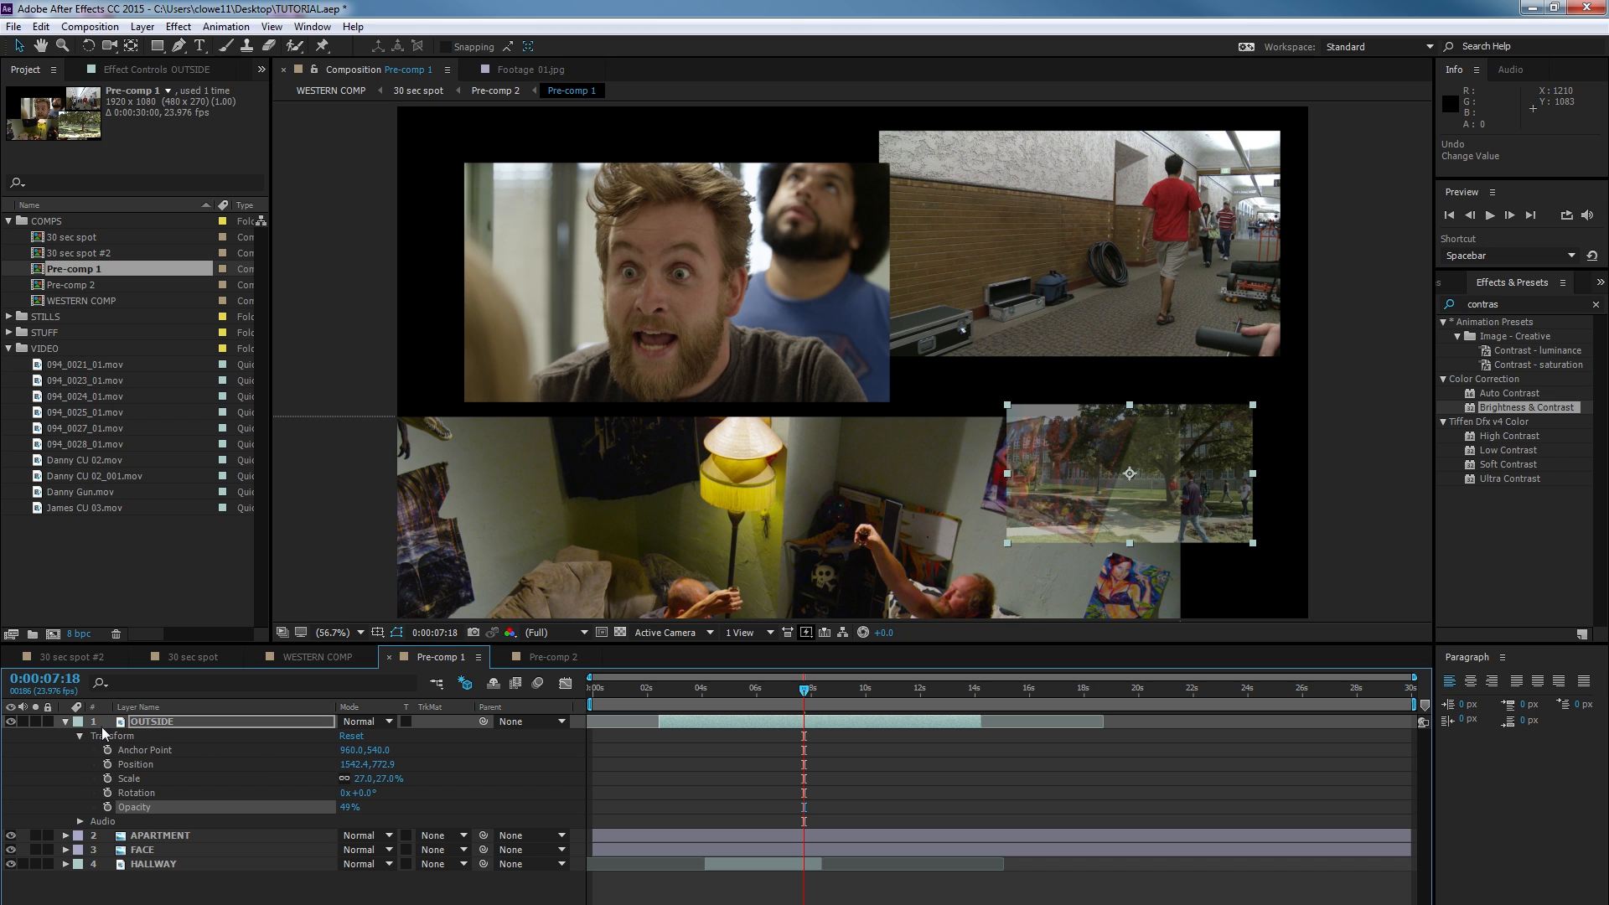
click(79, 735)
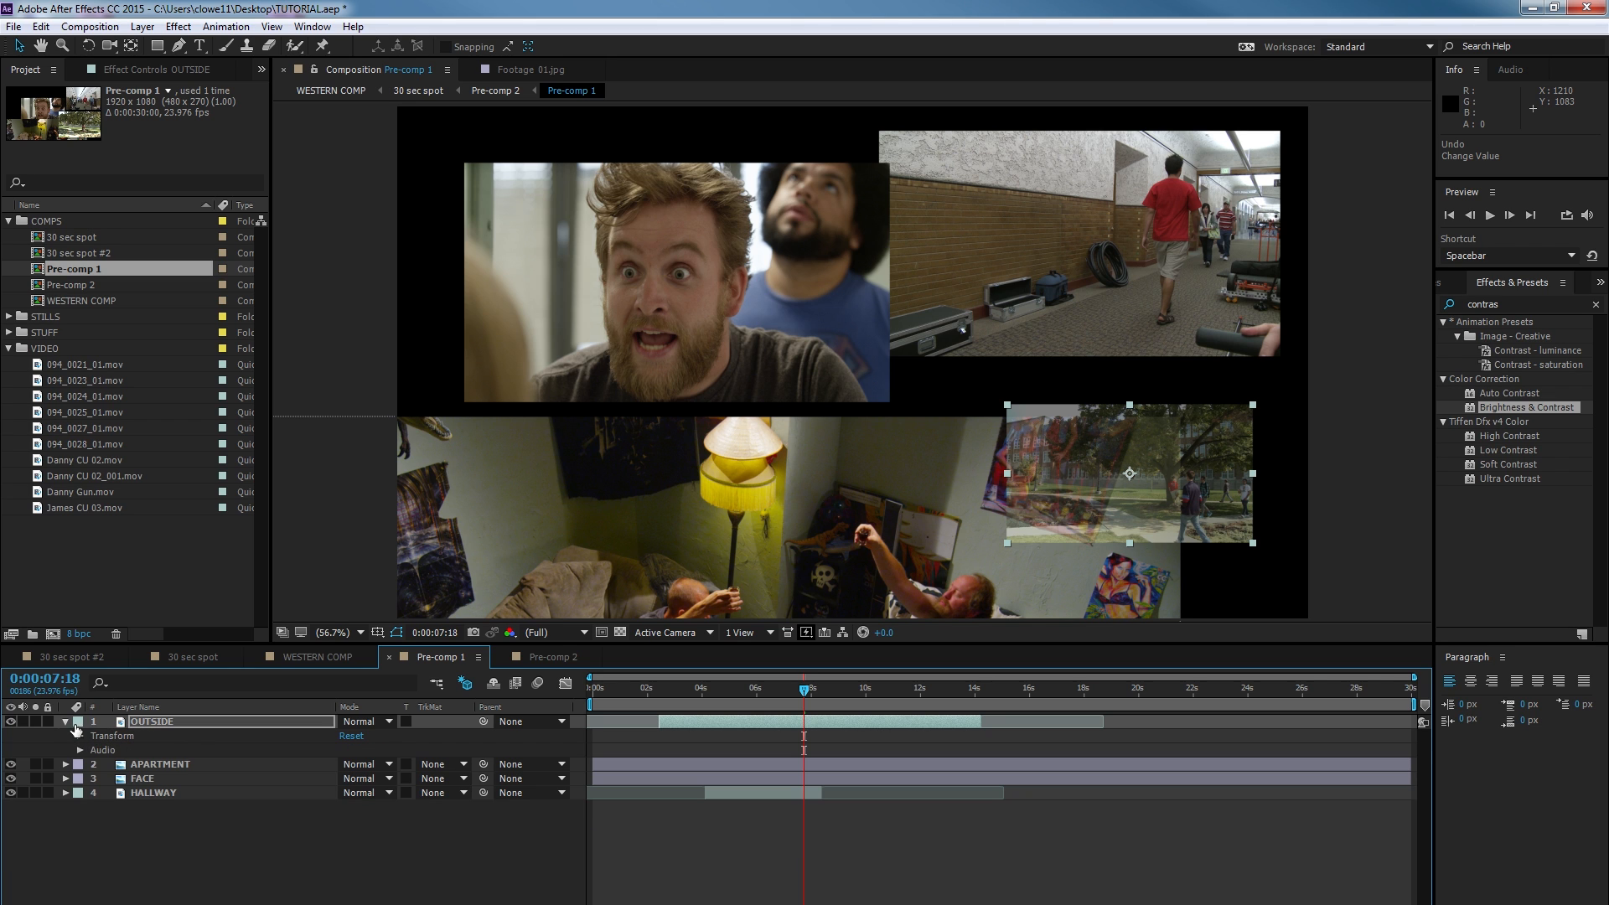
click(65, 722)
Show only the modified properties of the OUTSIDE layer, and hide them again.
key(u)
key(u)
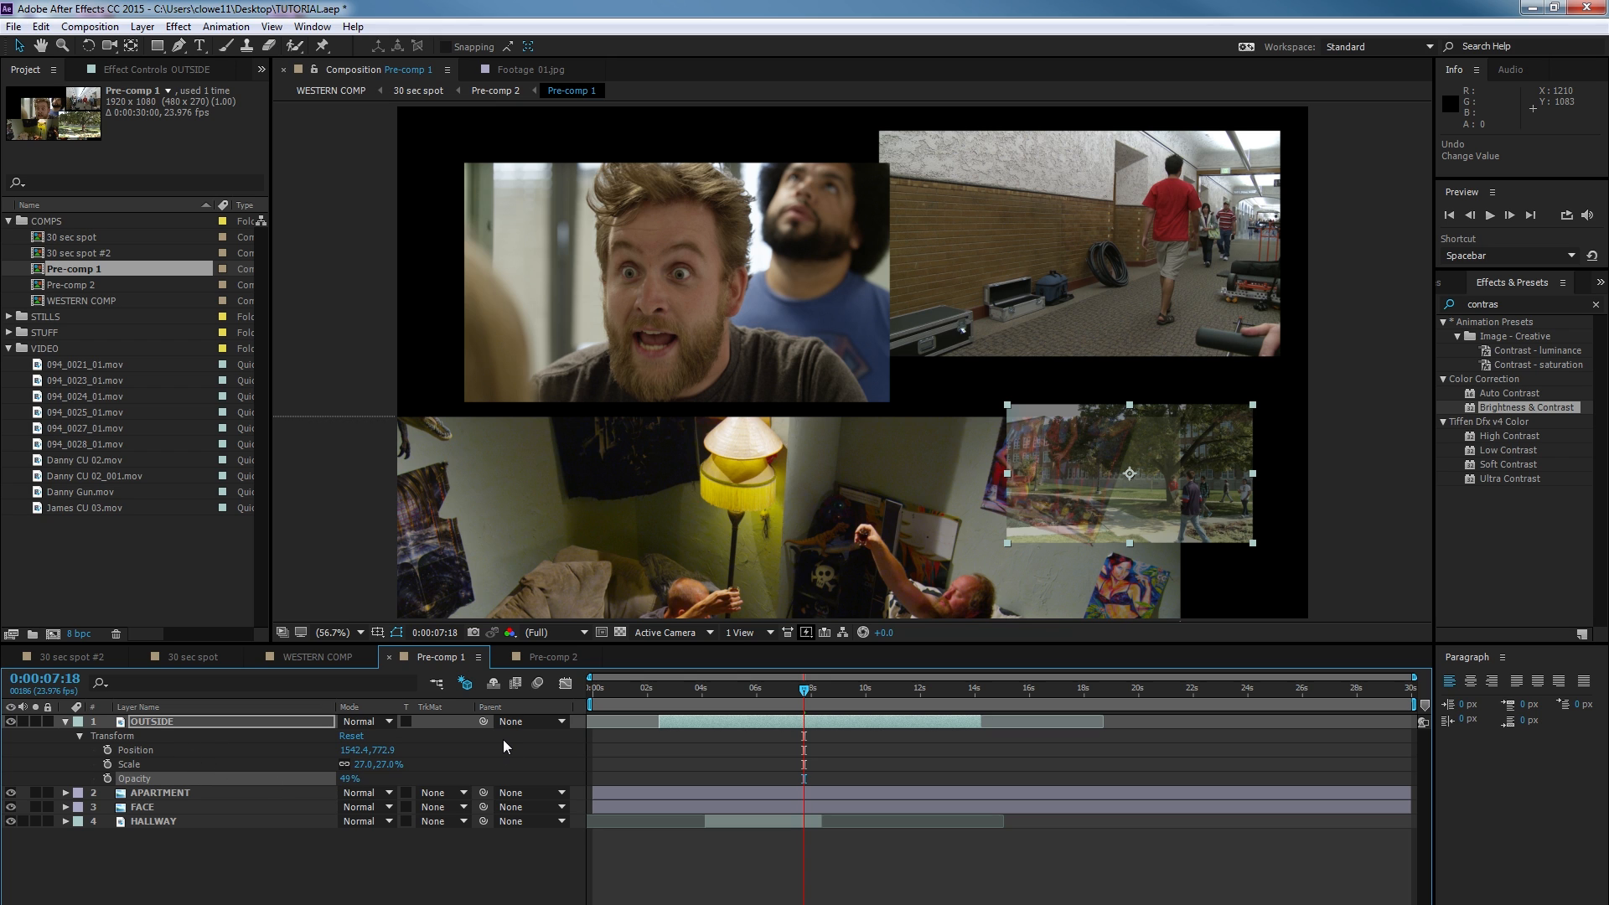
key(u)
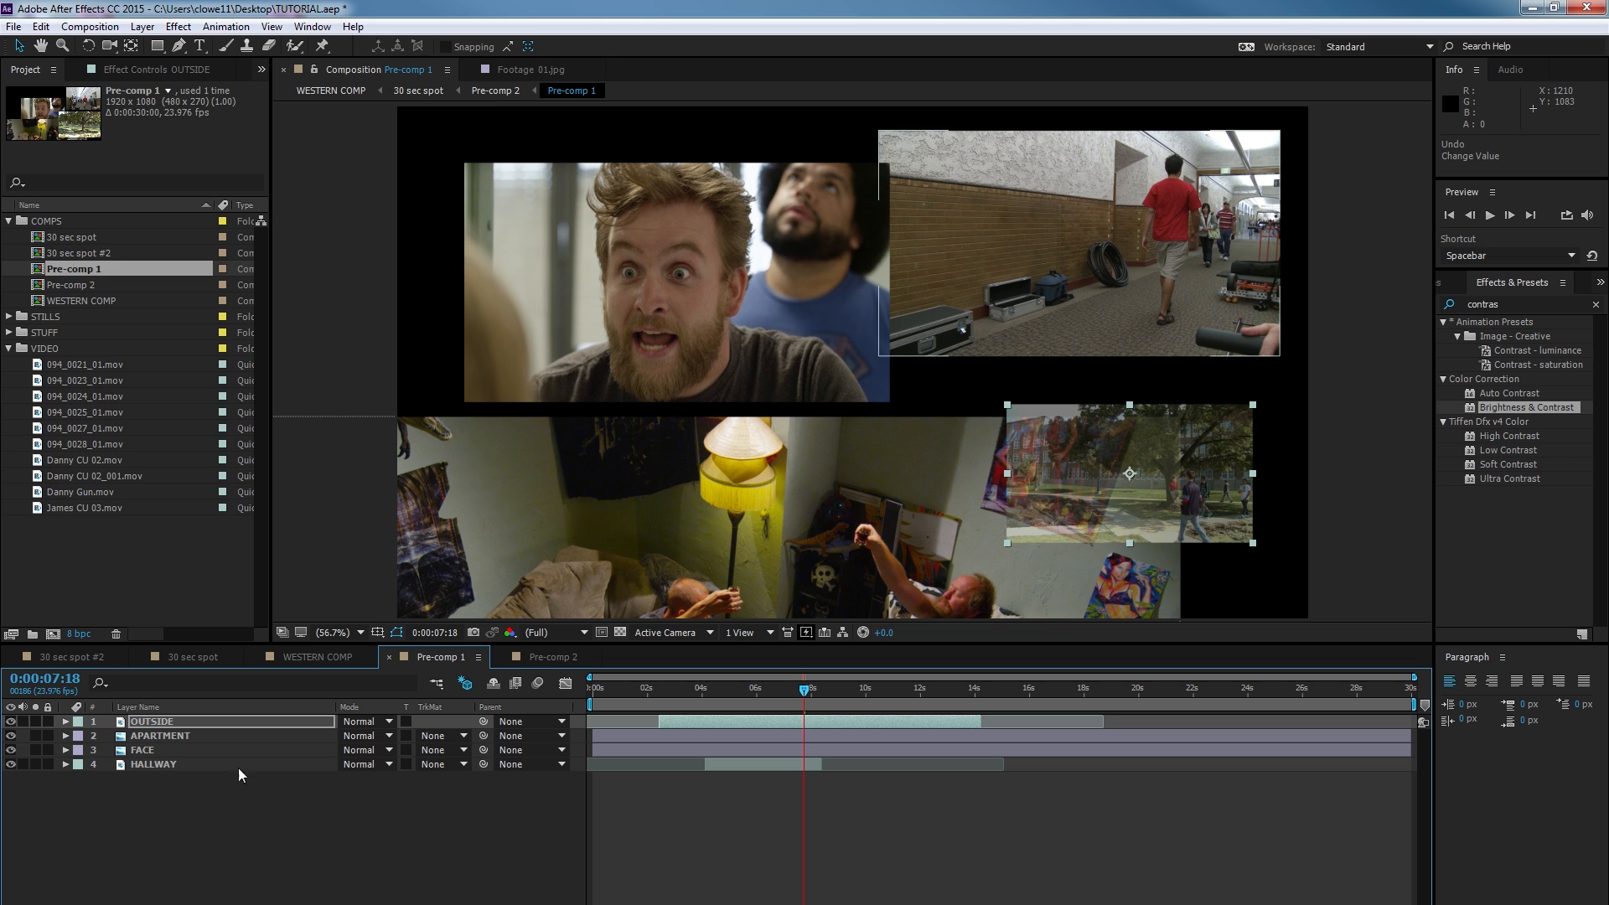
Keyframe the OUTSIDE layer's scale at 27% at 0:00:07:18 and enlarge the layer at 0:00:10:21.
click(65, 722)
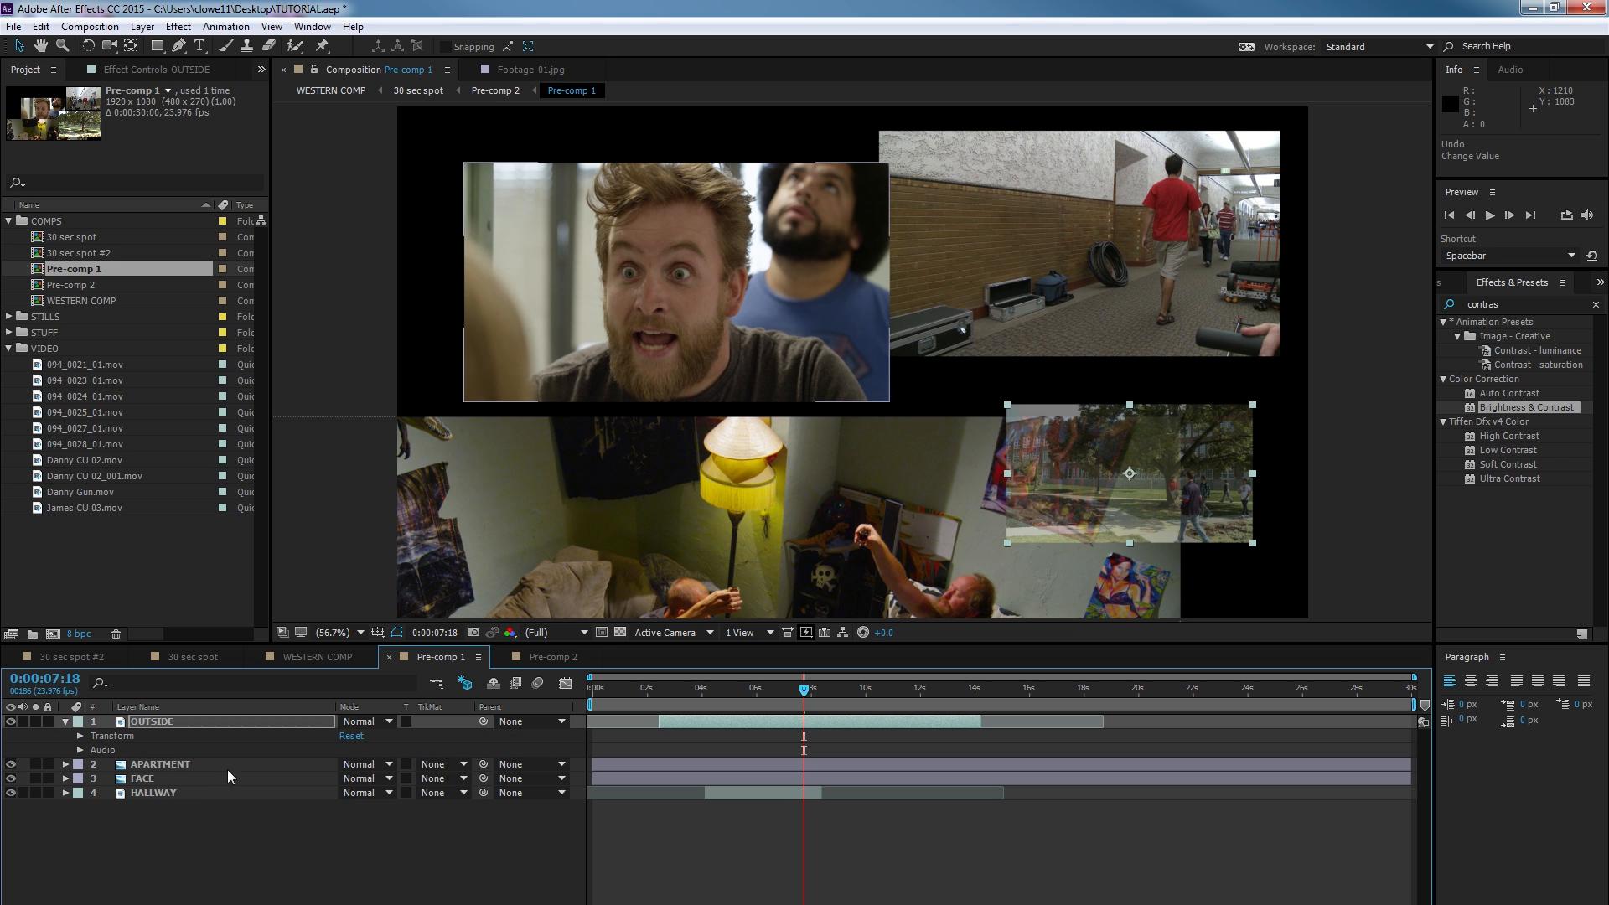
click(81, 736)
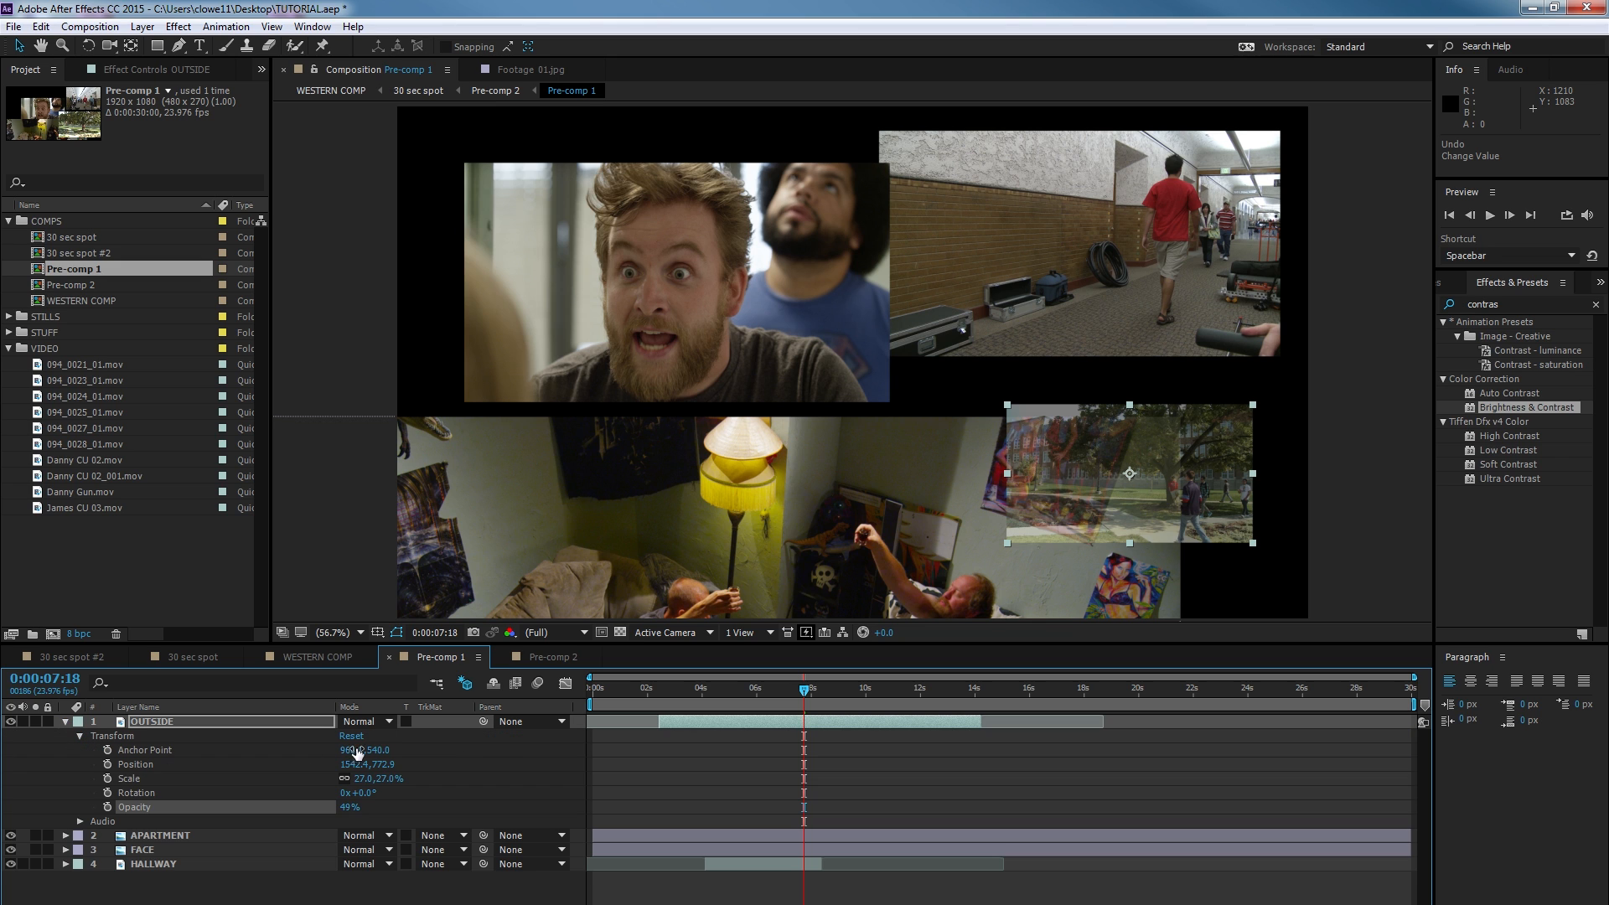
click(107, 779)
drag(838, 689, 890, 689)
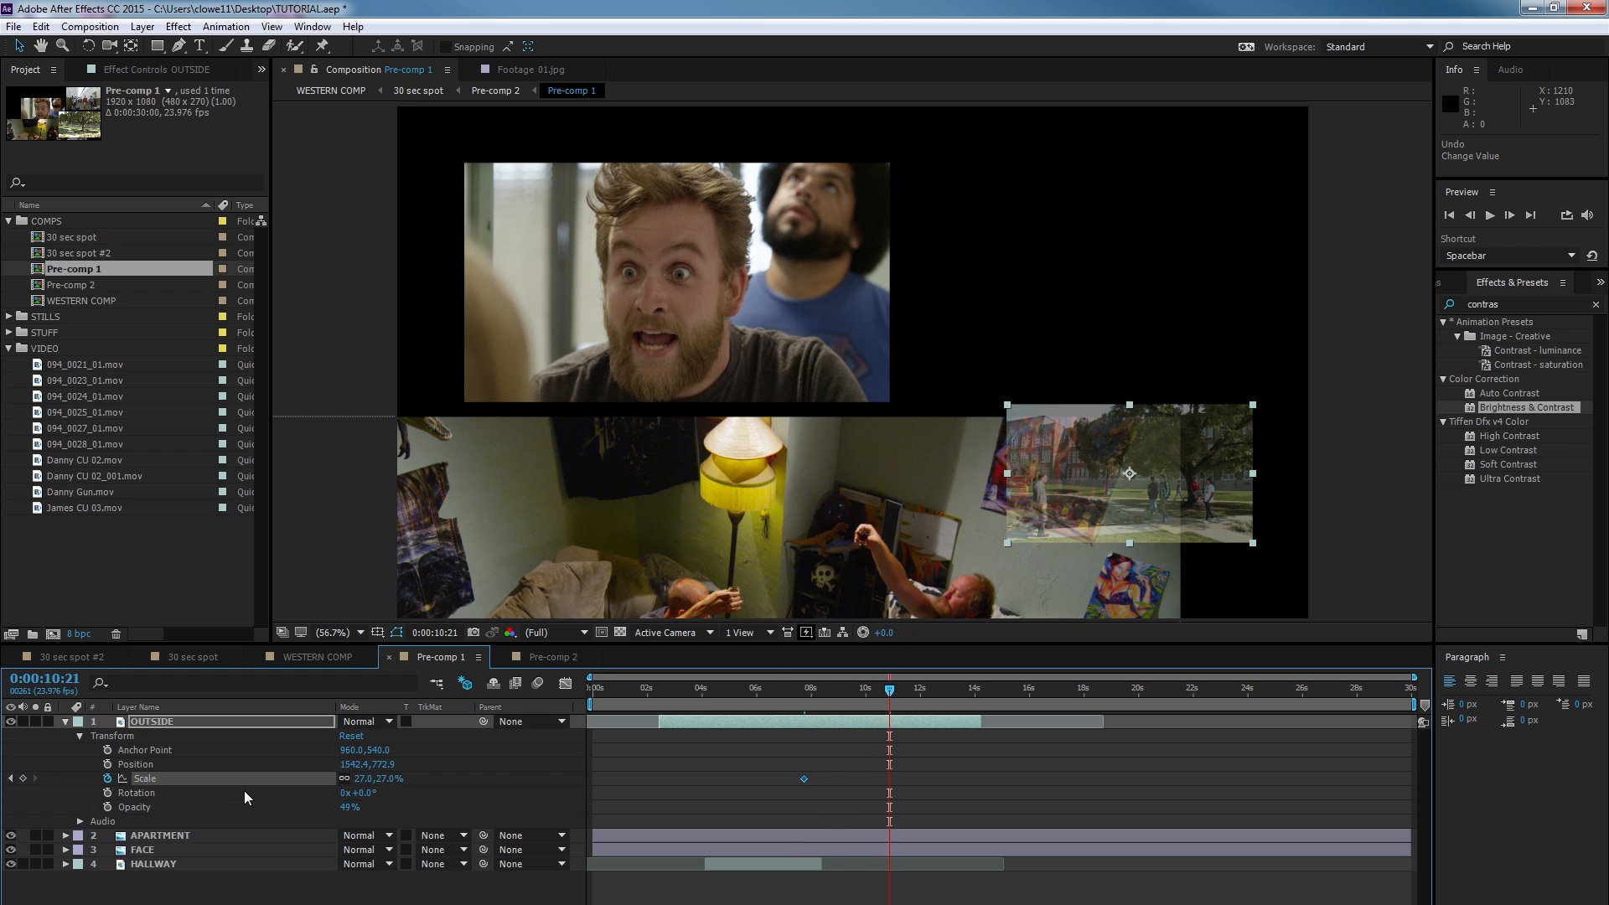
drag(363, 779, 412, 772)
Preview the OUTSIDE layer's scale animation from the first scale keyframe and stop the playback.
click(813, 701)
key(space)
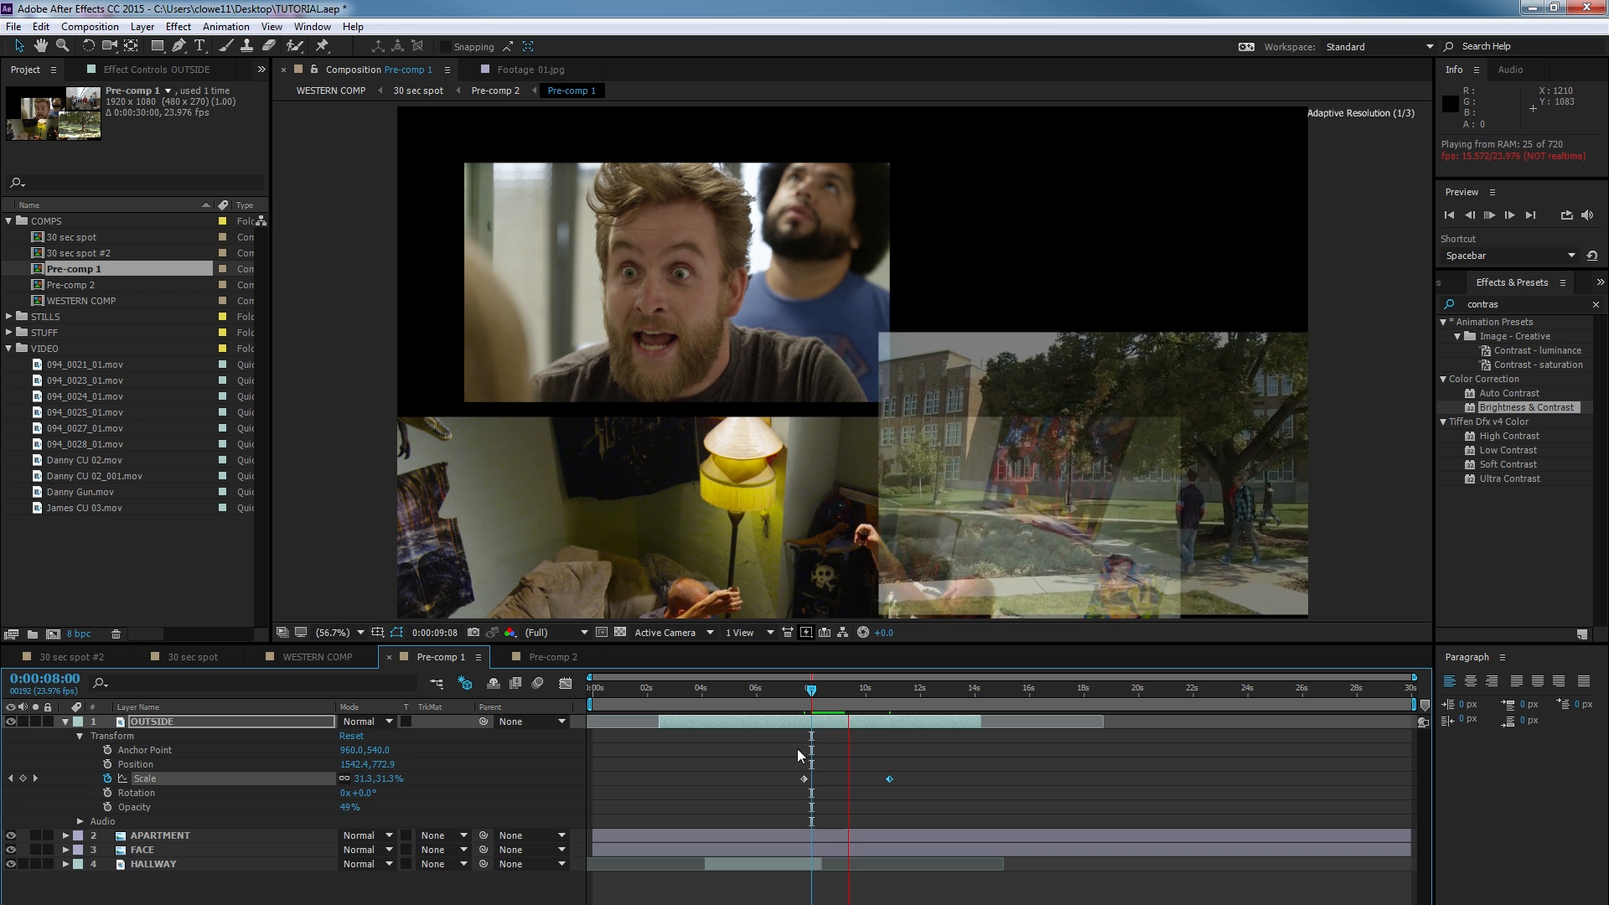
key(space)
key(space)
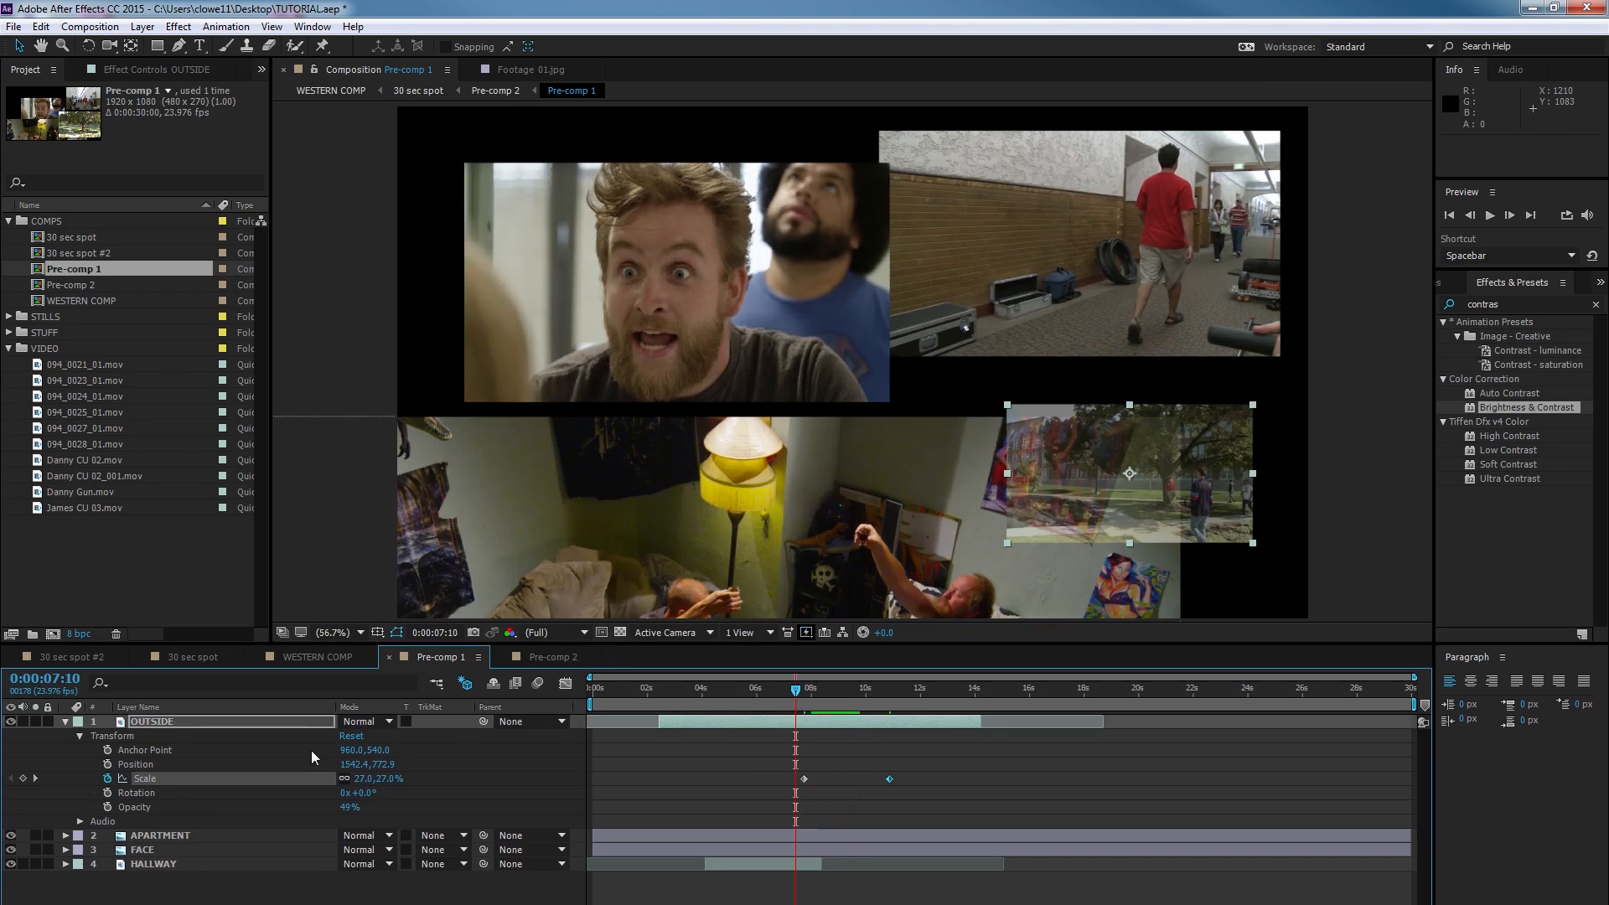
Collapse the OUTSIDE layer's properties, show only its keyframed properties, and hide them again.
click(61, 720)
click(66, 720)
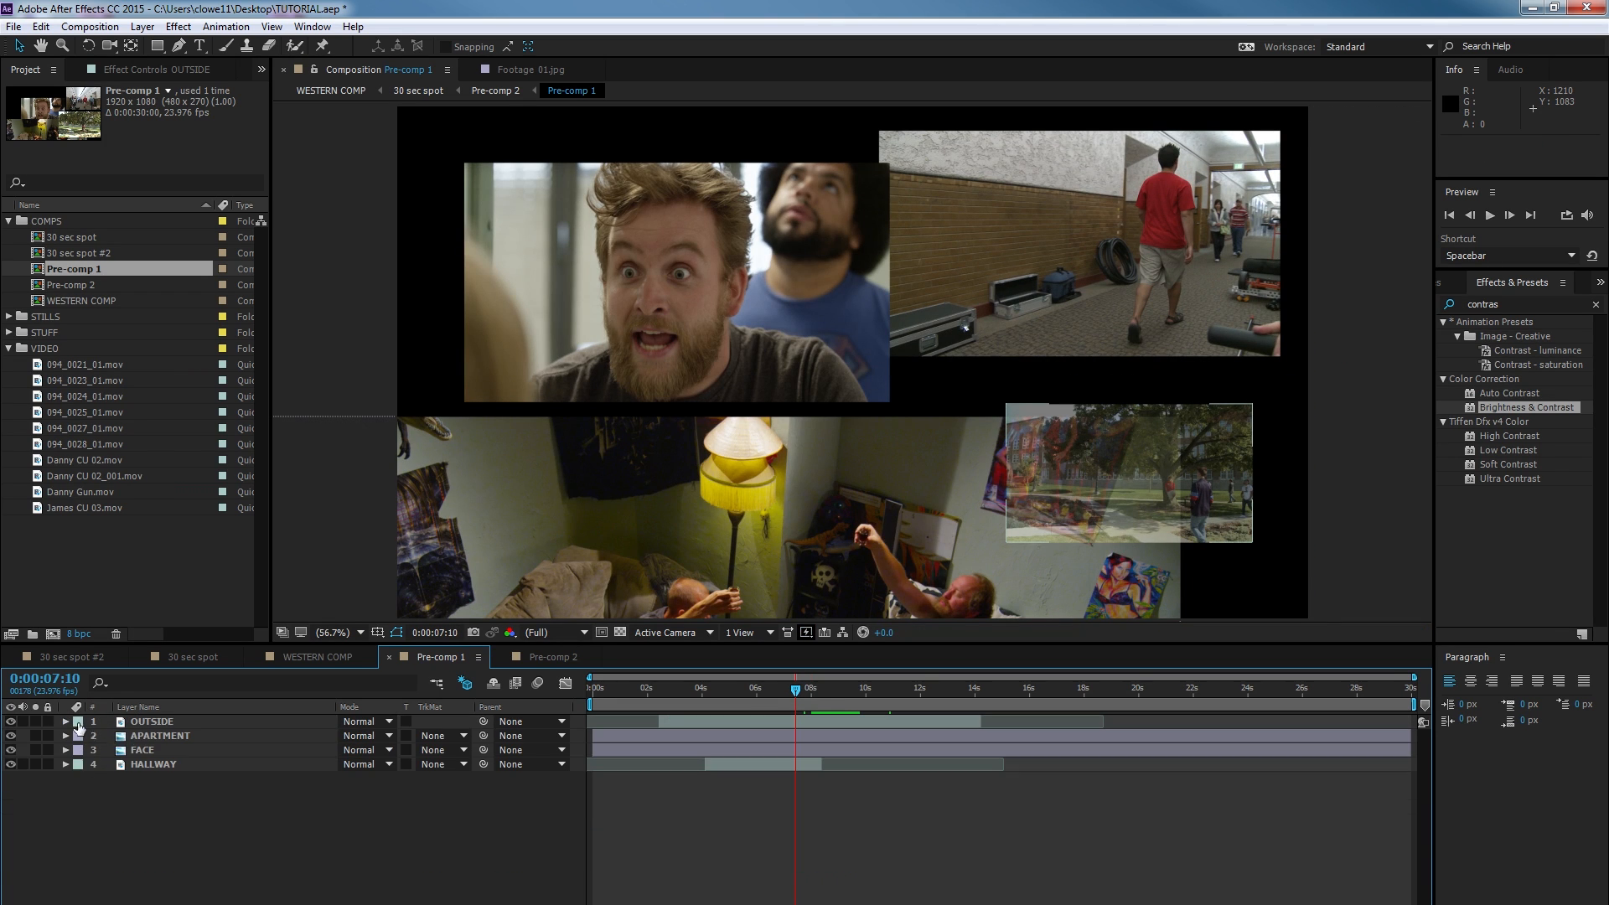
key(u)
click(153, 723)
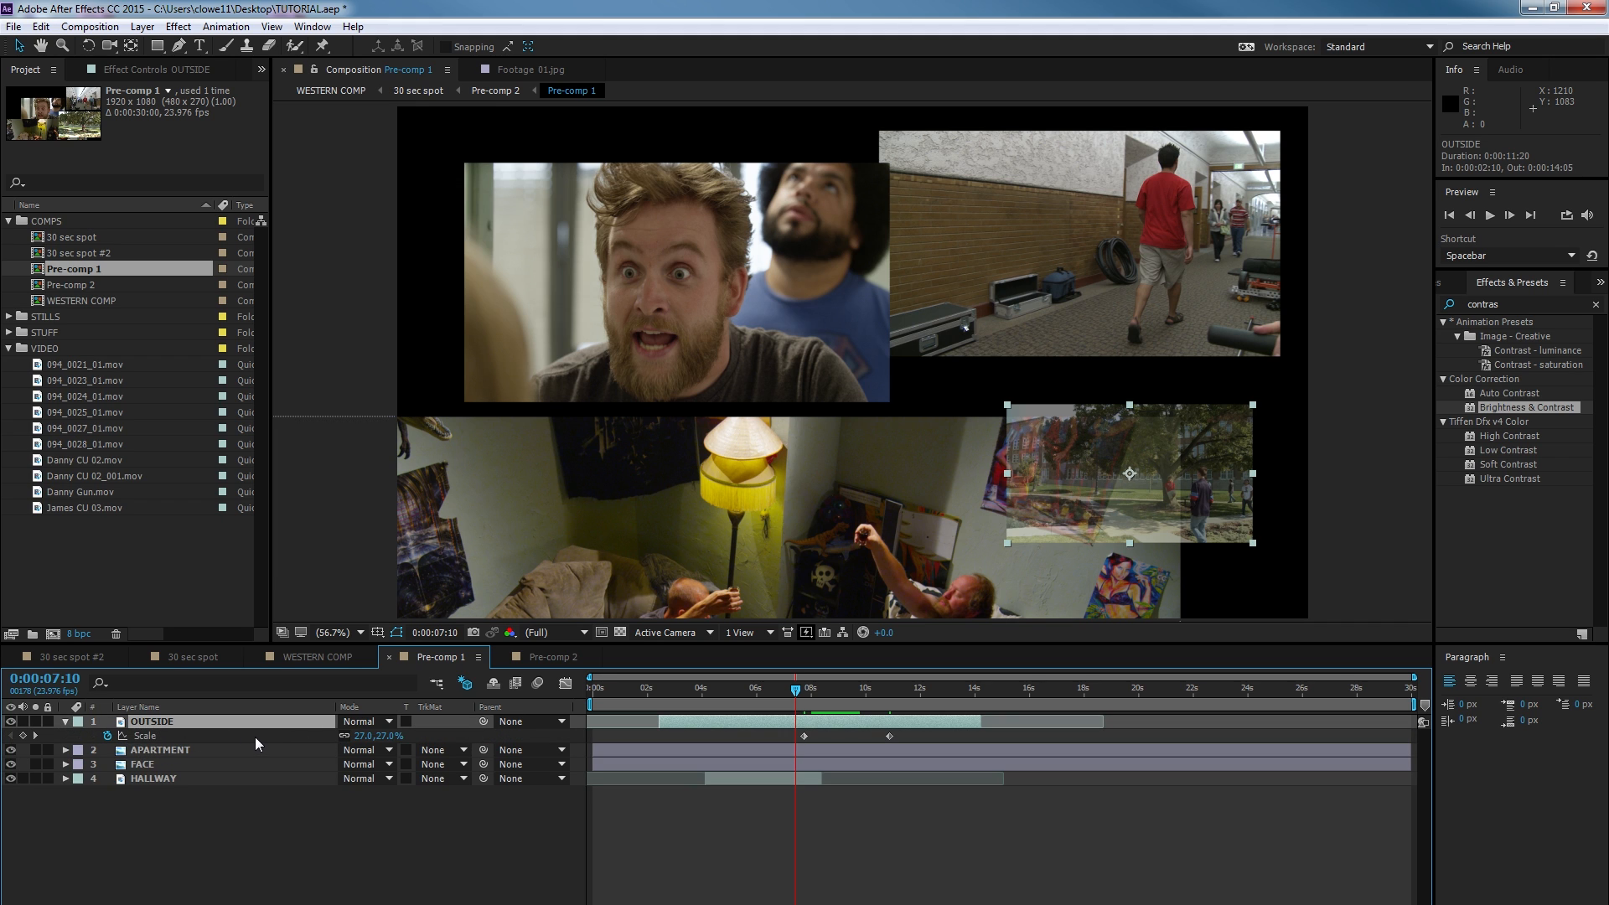
key(u)
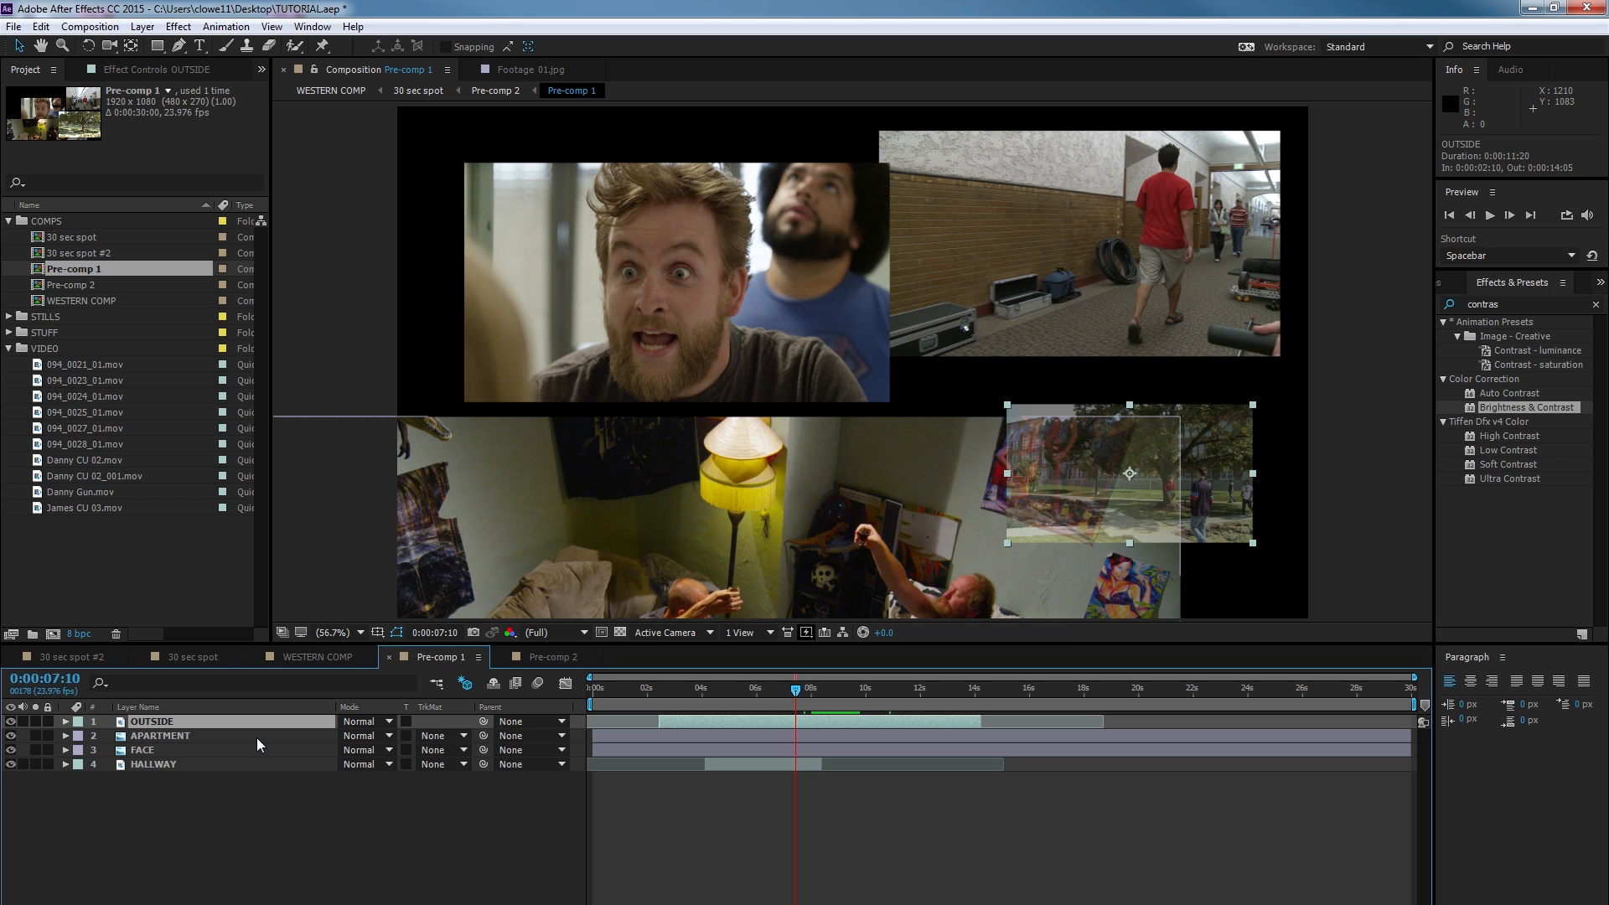
Show only Opacity and only Rotation on the OUTSIDE layer in turn, hiding each again.
key(t)
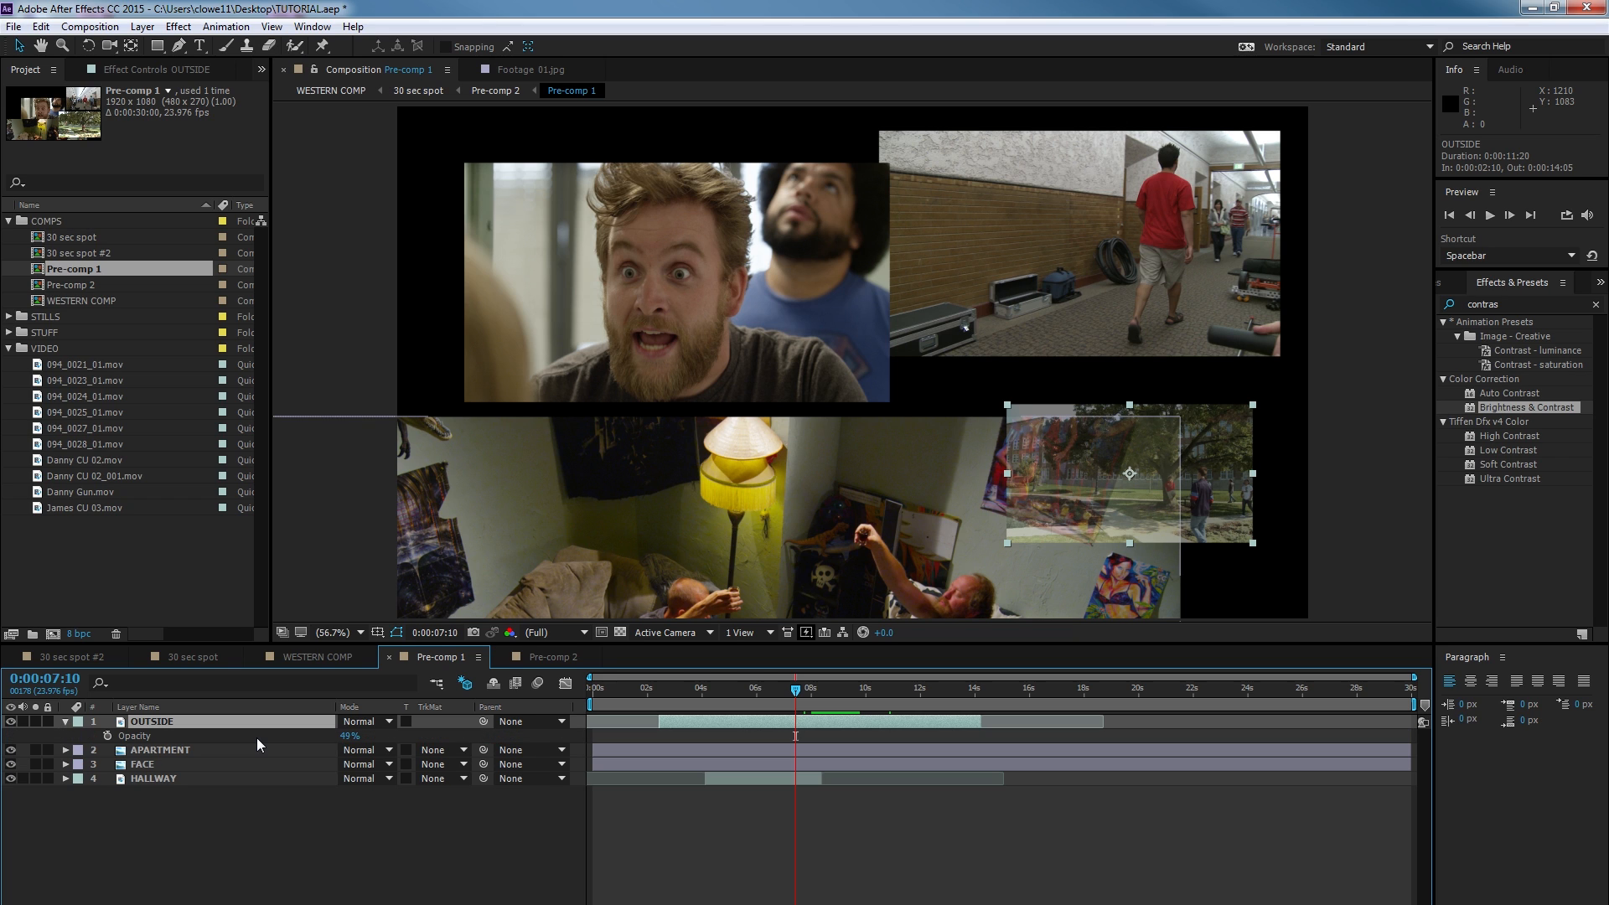
key(t)
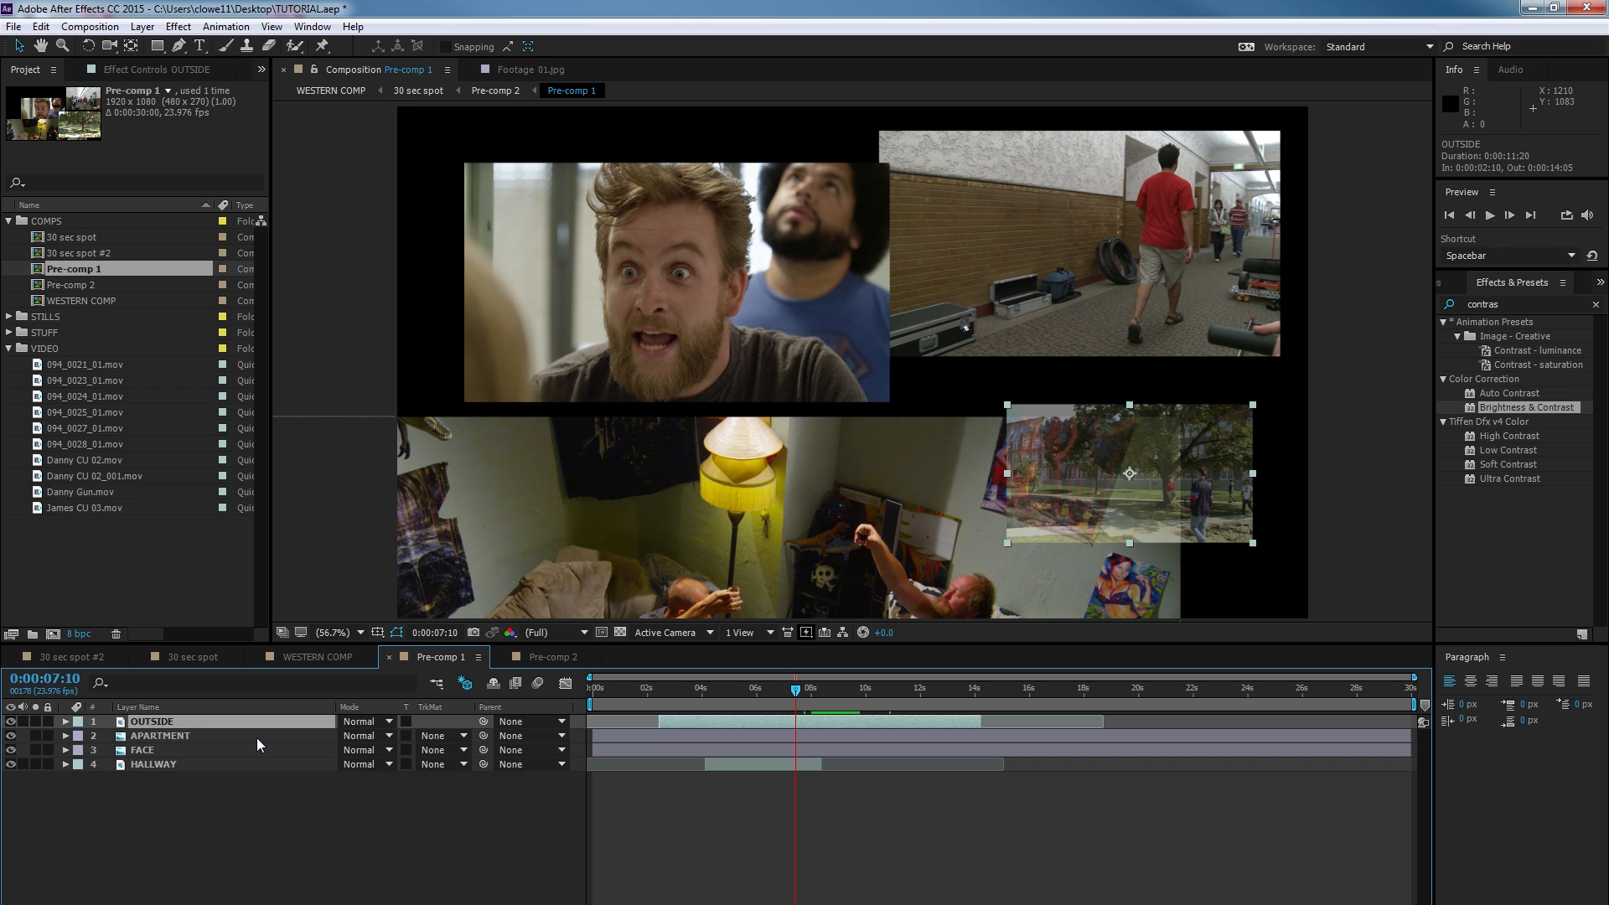
key(t)
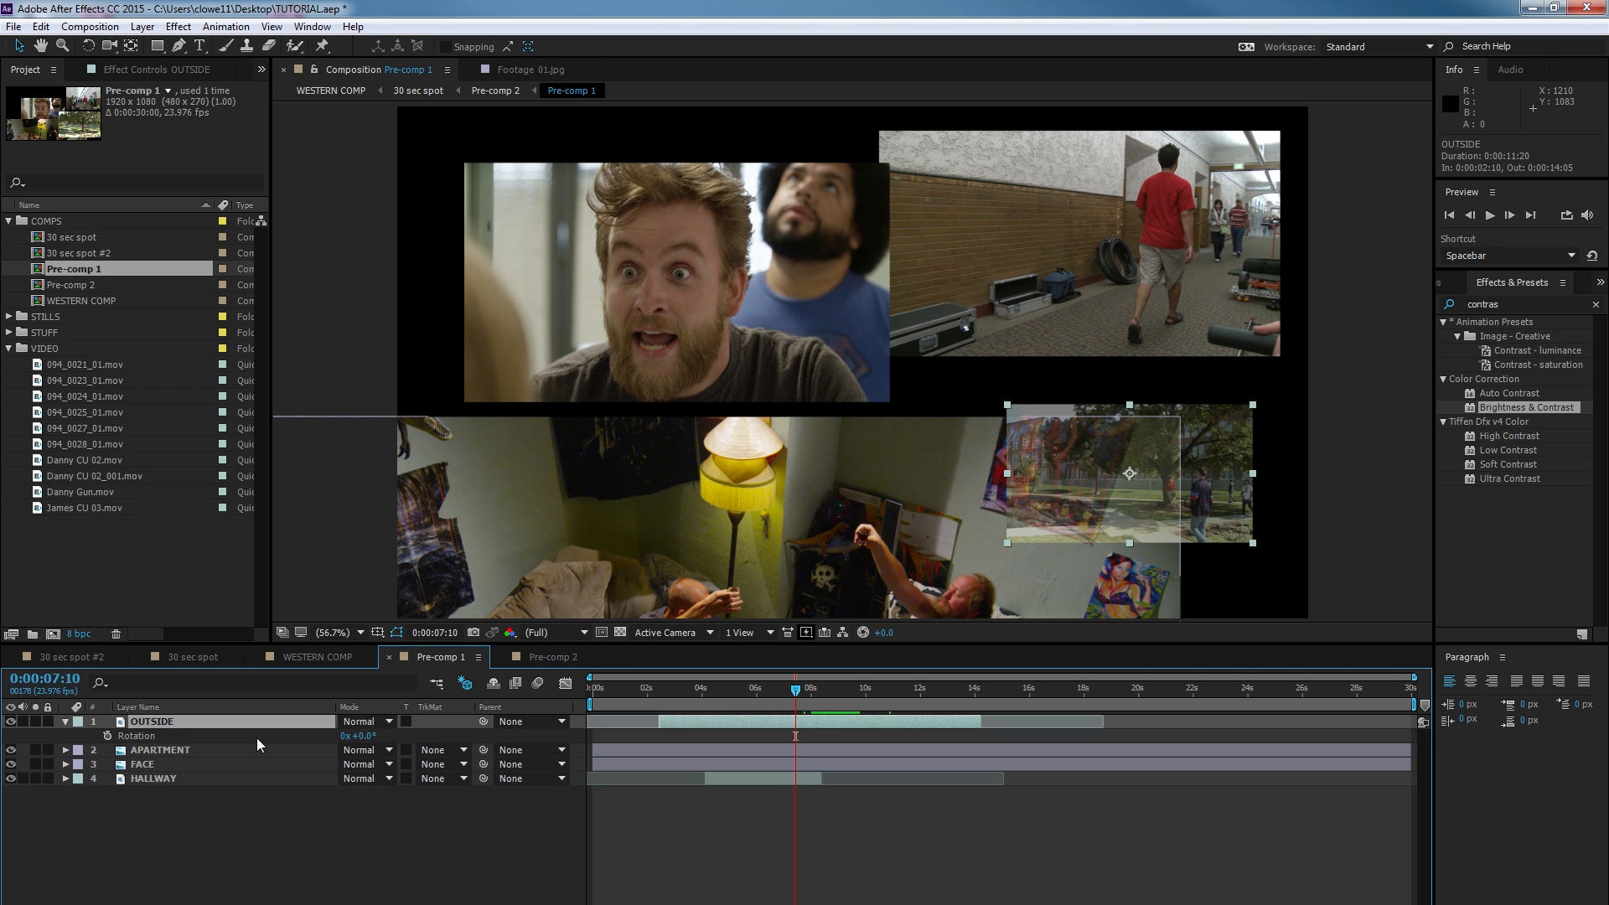
key(t)
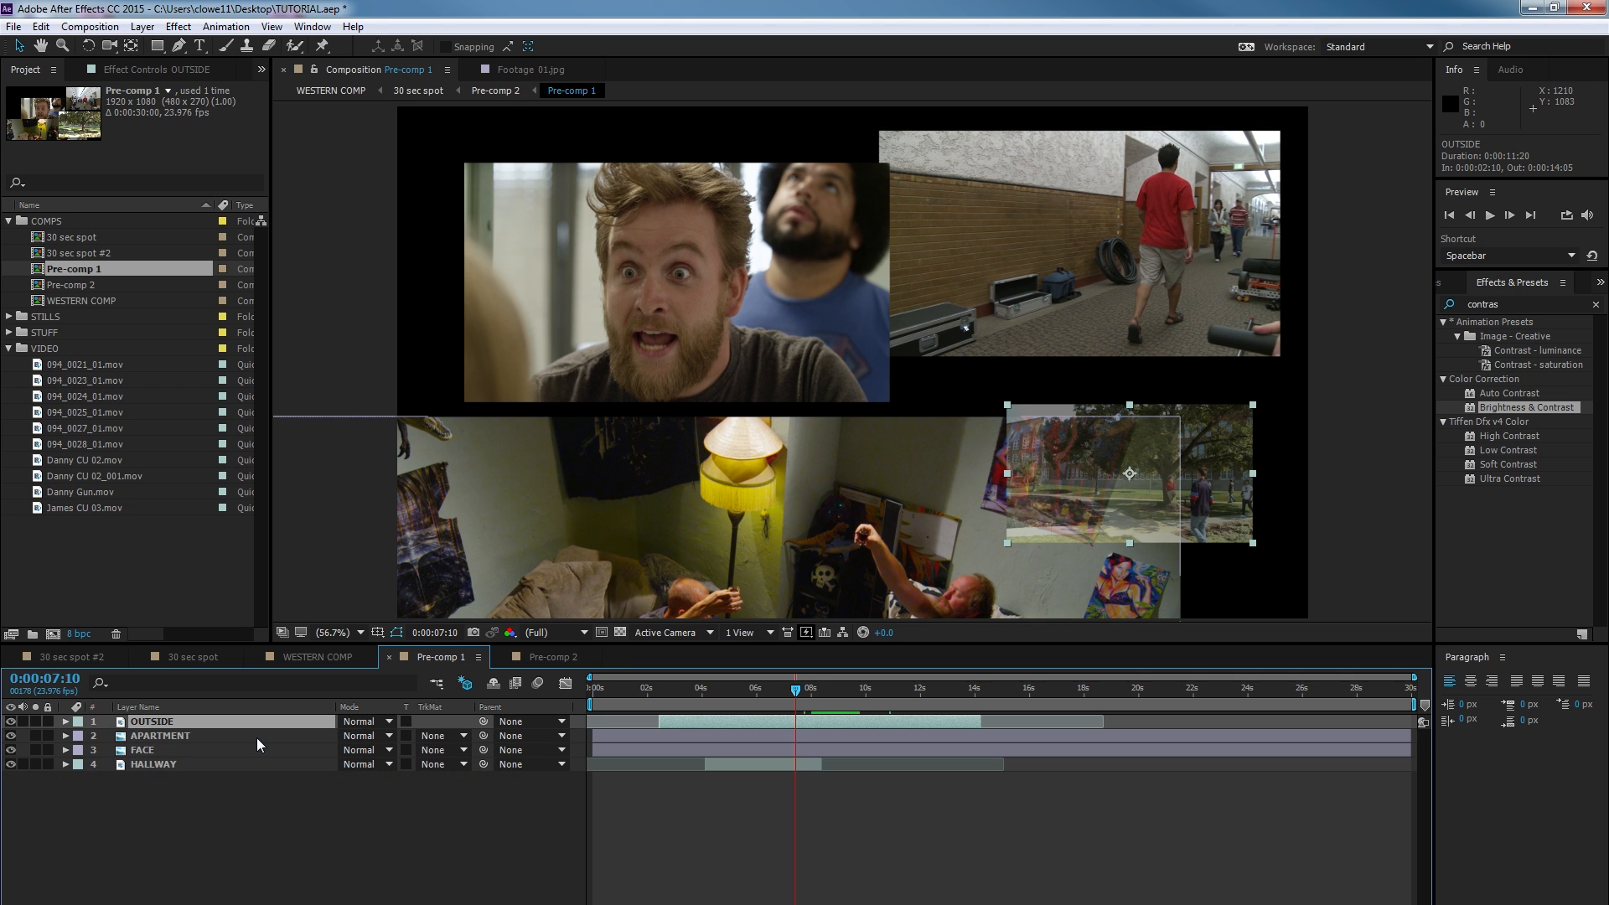
Show all modified properties of the OUTSIDE layer, and switch to showing only its keyframed scale.
key(u)
key(u)
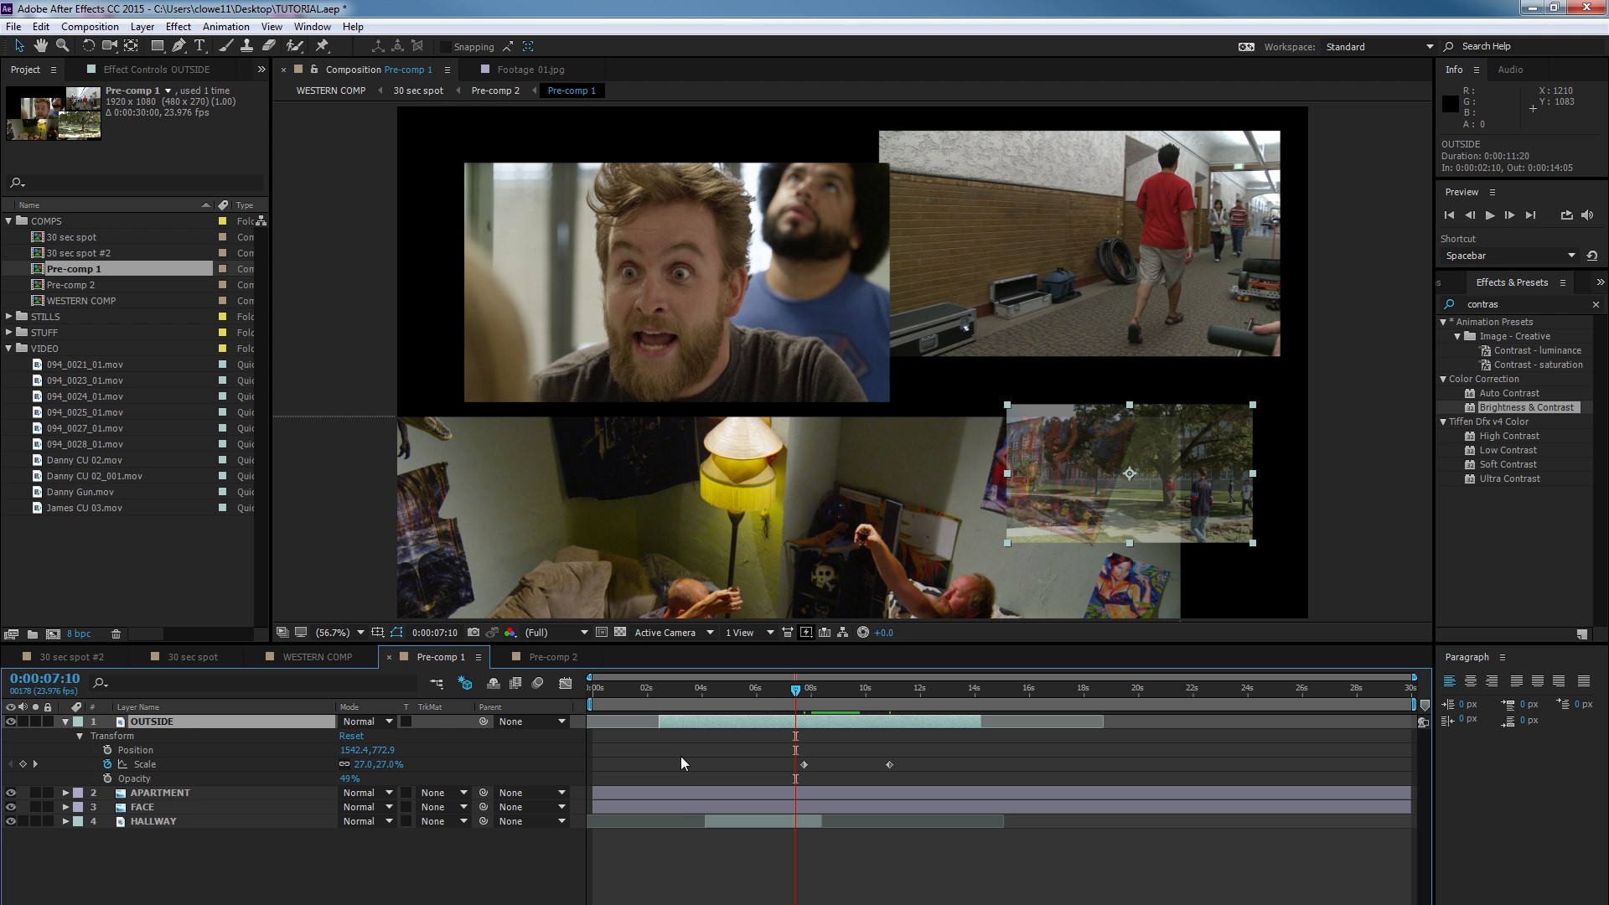
key(u)
key(u)
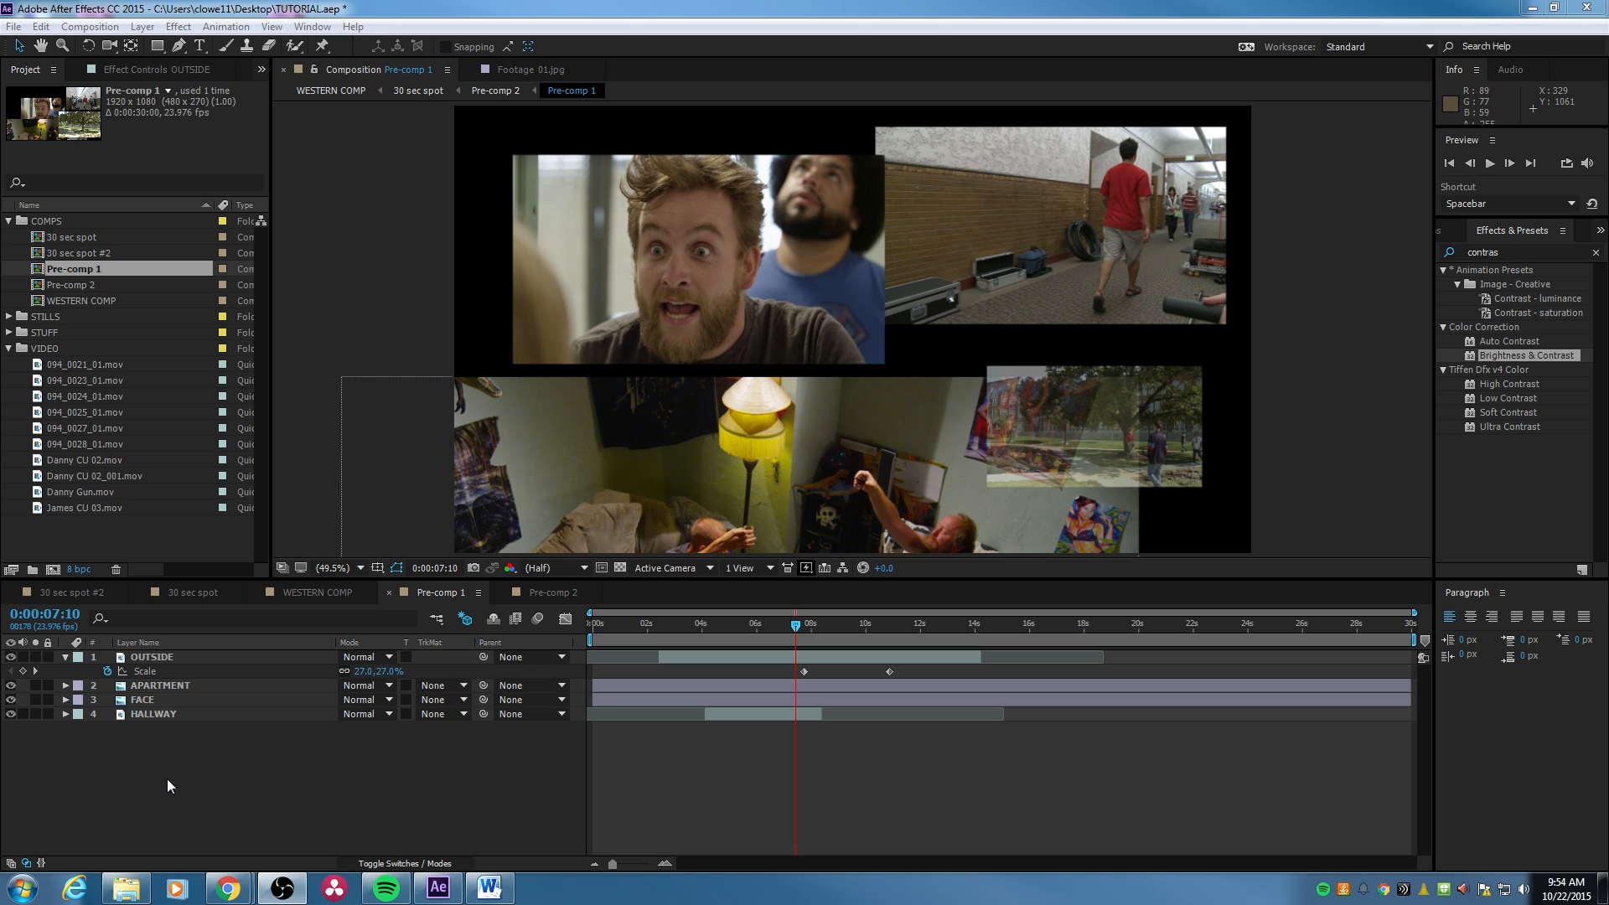
Delete the FACE and APARTMENT layers from Pre-comp 1, undoing the deletion of the HALLWAY layer.
click(159, 701)
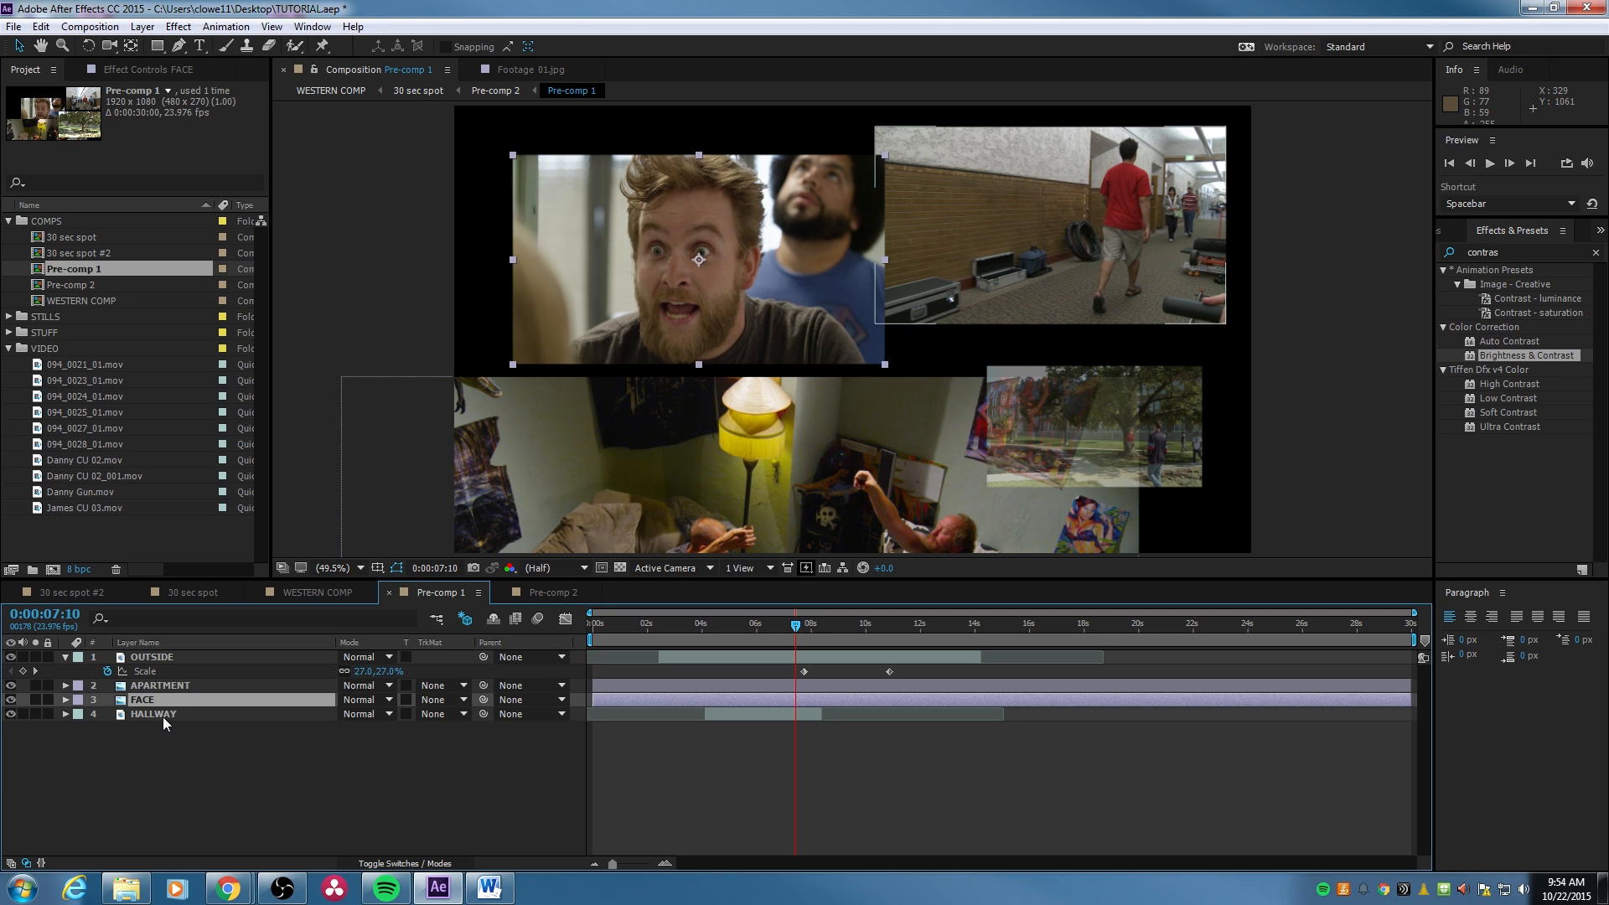
key(Delete)
click(164, 698)
key(Delete)
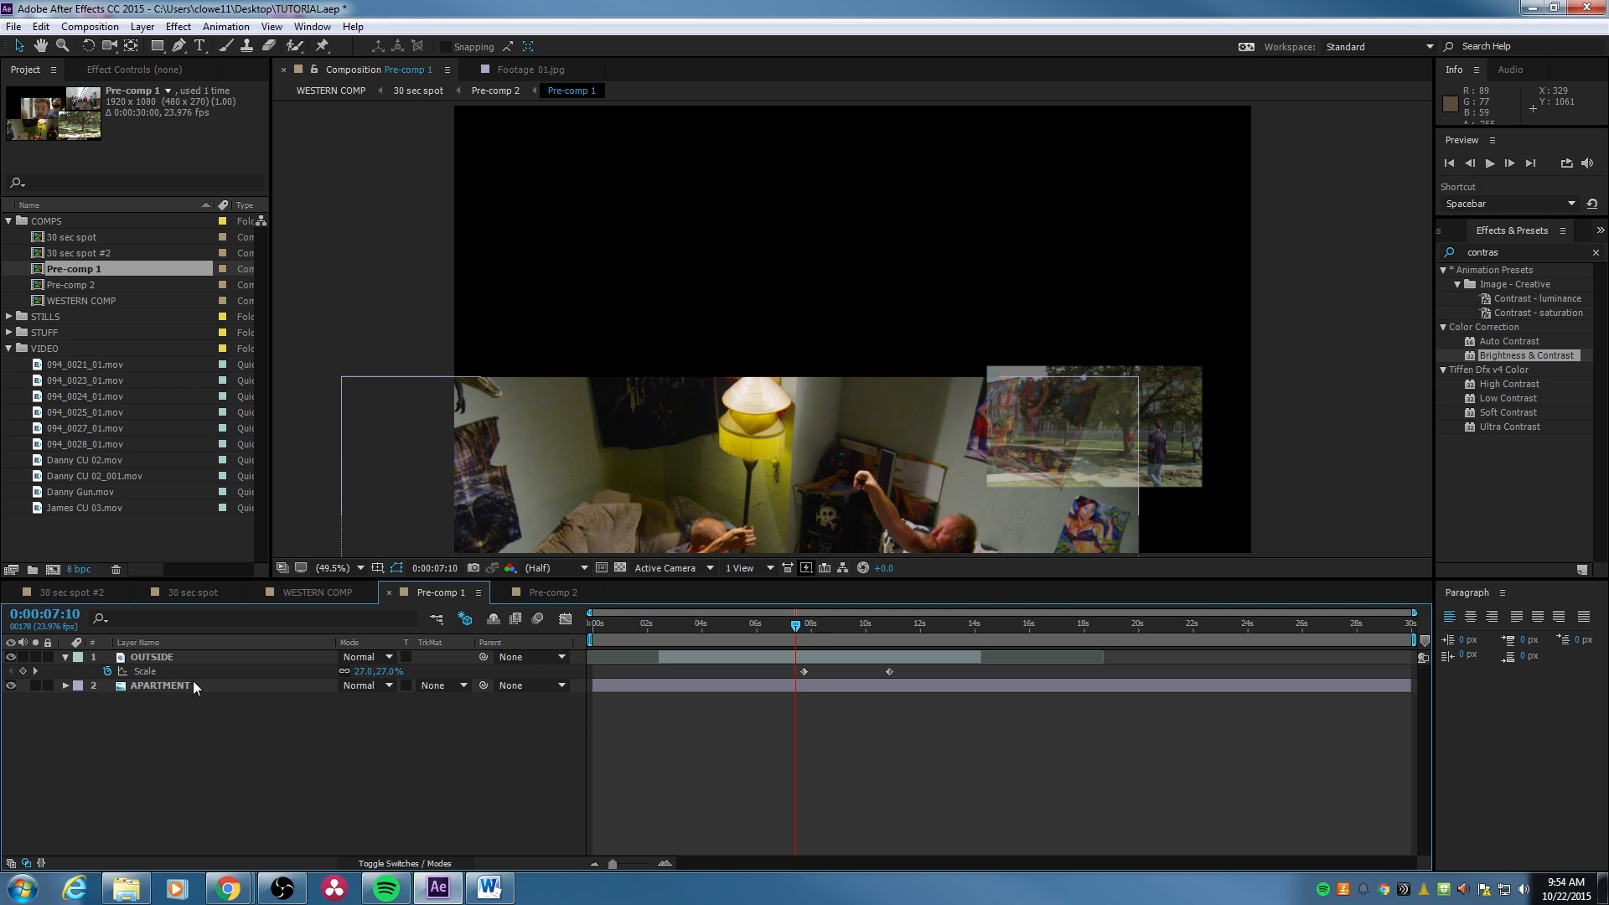
key(ctrl+z)
click(173, 687)
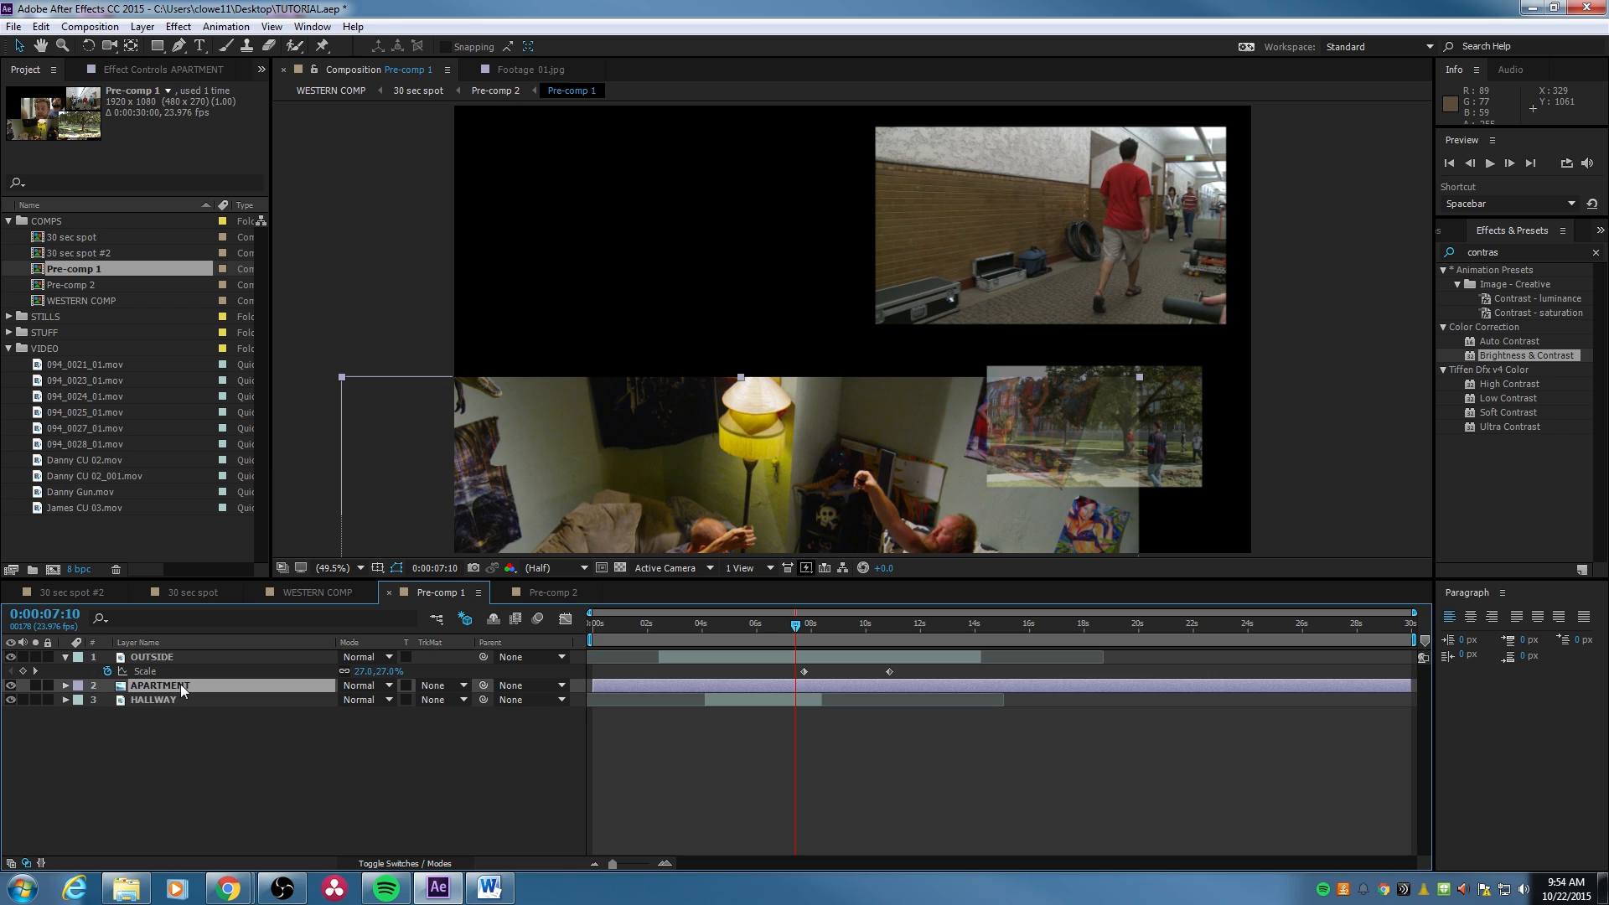
key(Delete)
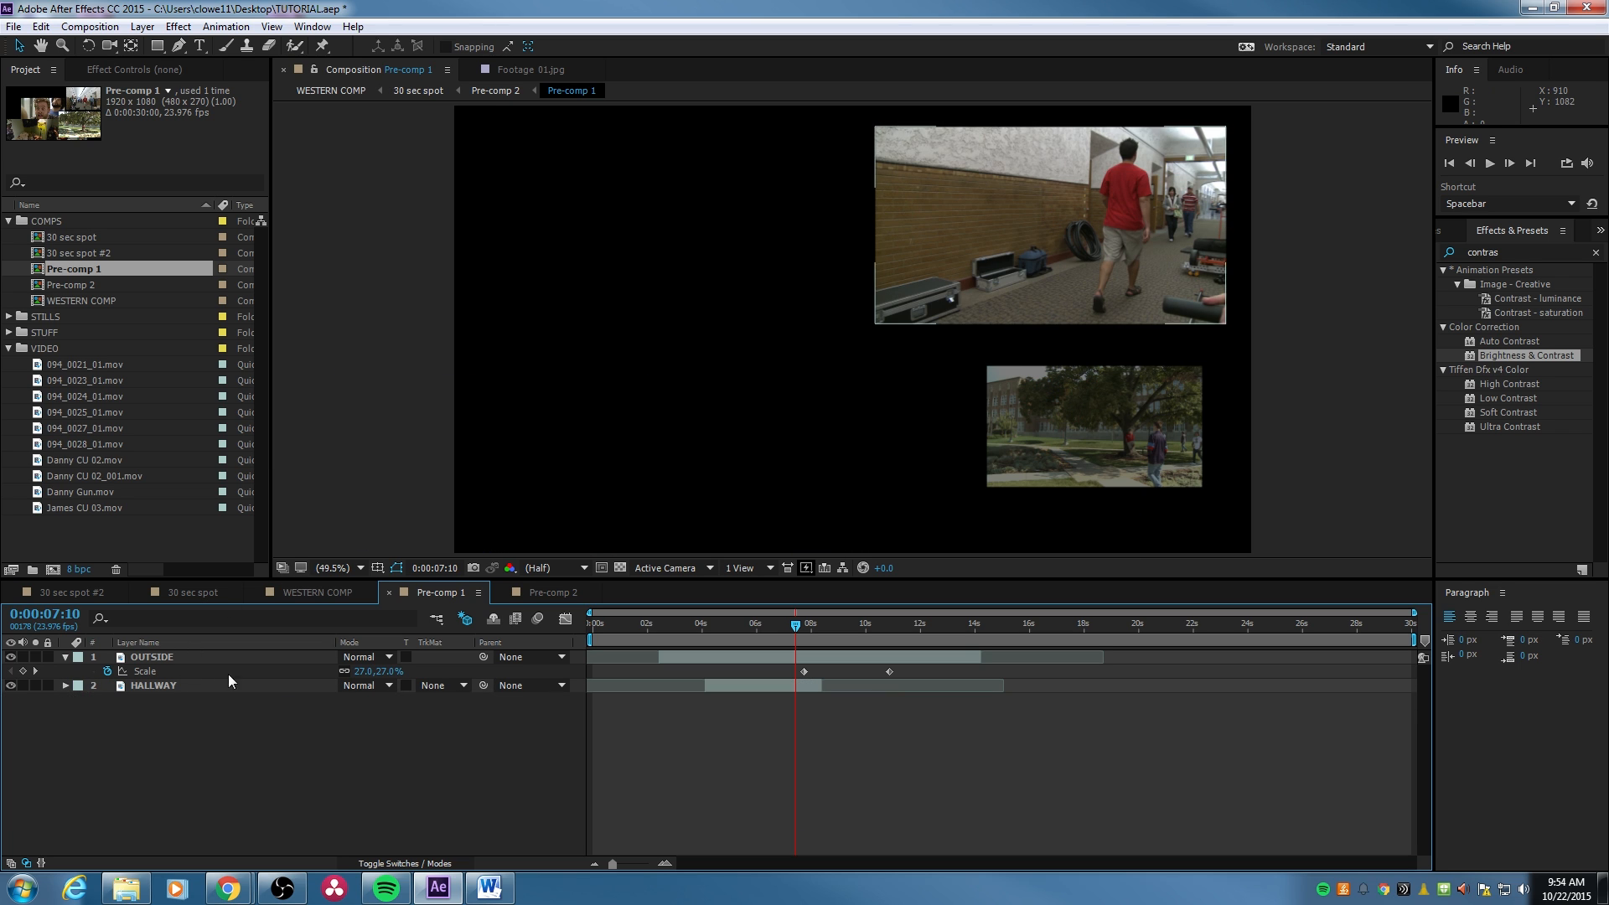
drag(173, 711, 147, 650)
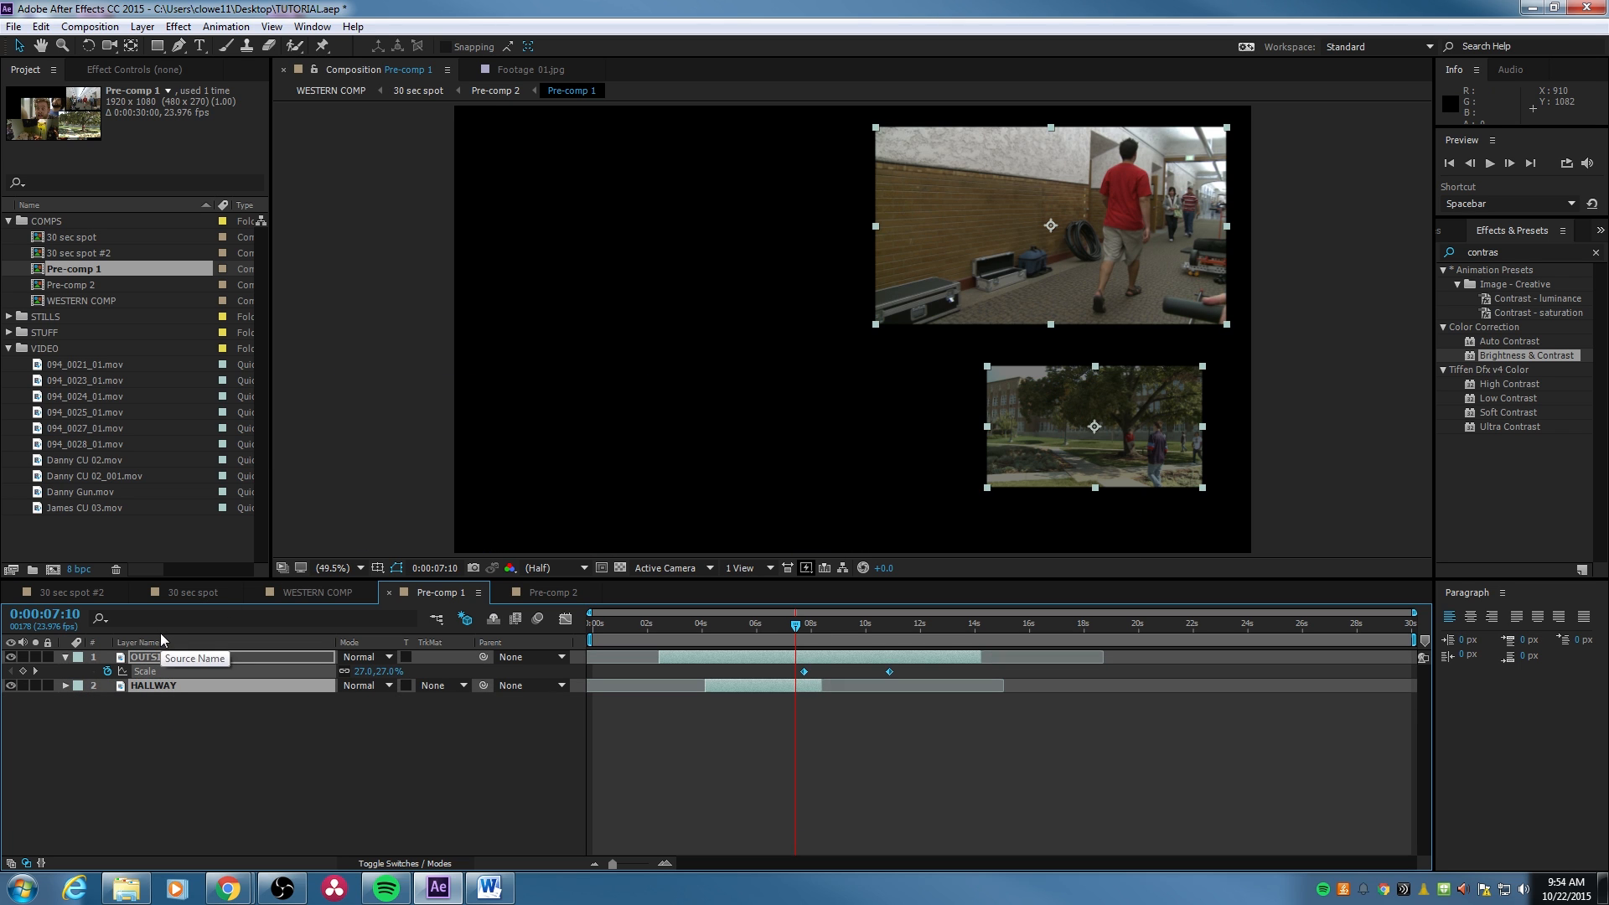
Open the 30 sec spot composition and delete its Pre-comp 2 layer.
click(199, 592)
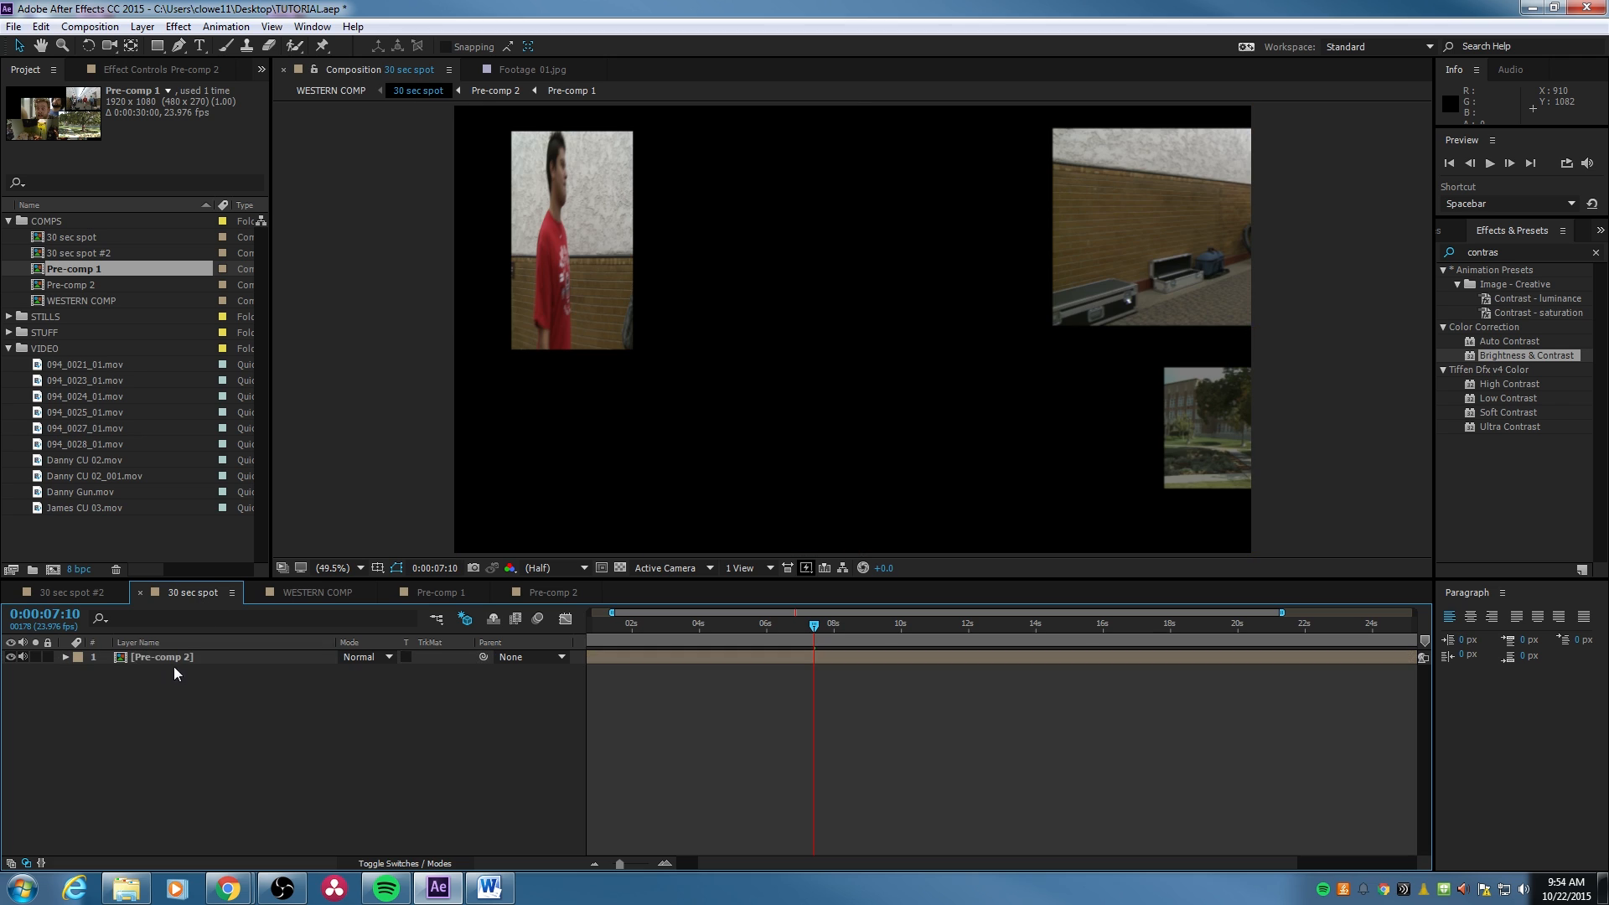
click(164, 657)
key(Delete)
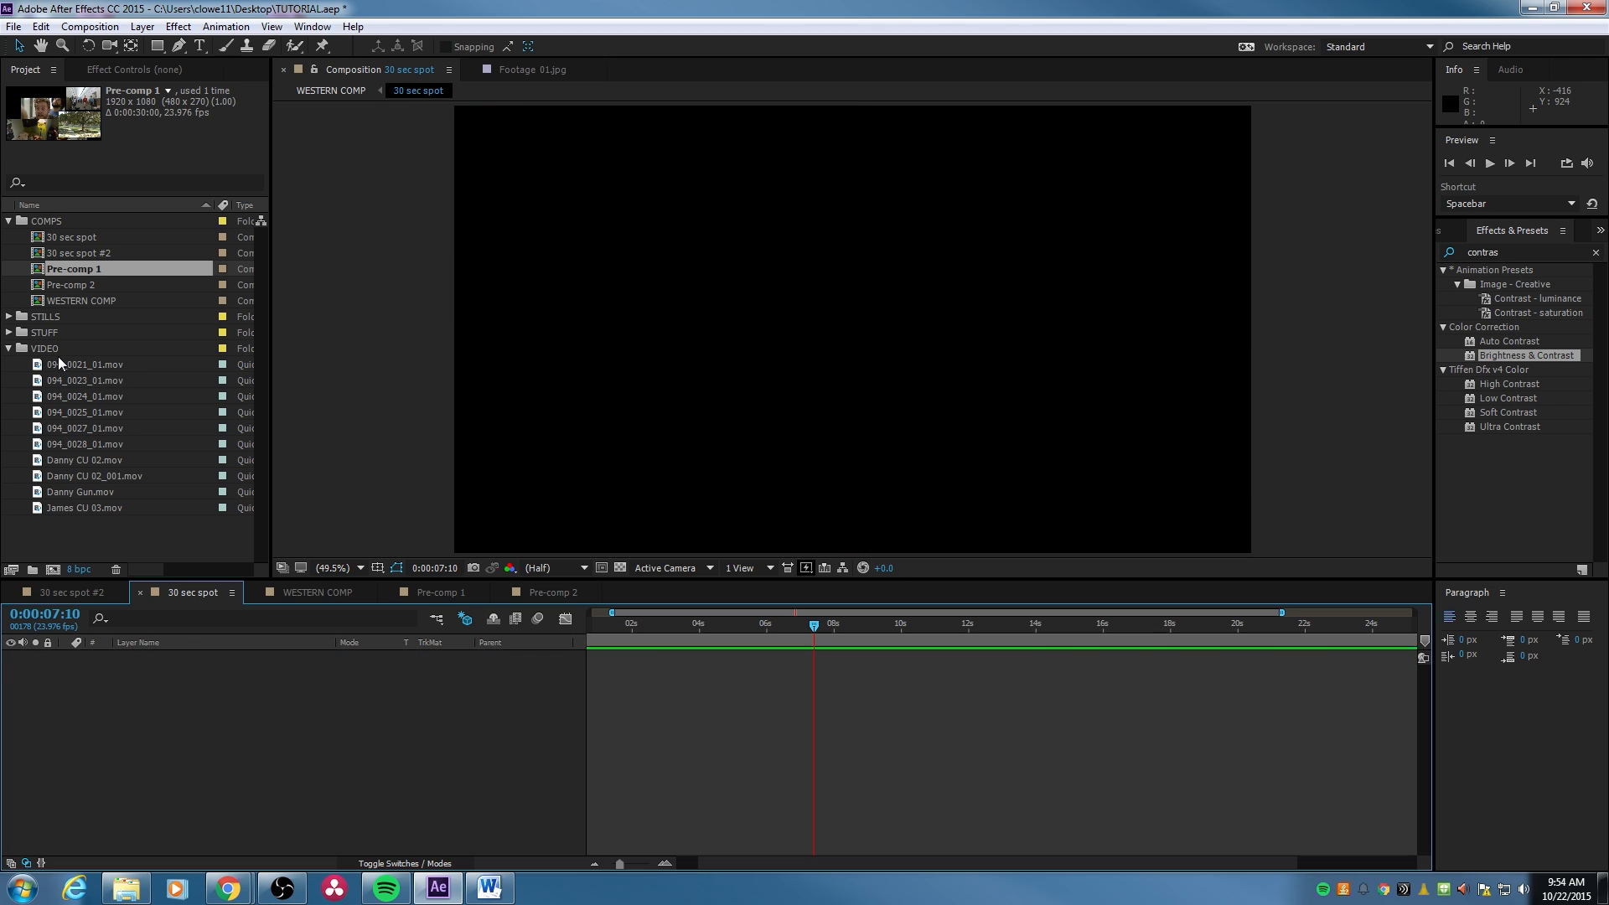
Add 094_0021_01.mov to the 30 sec spot composition and trim its in point to 0:00:03:21.
drag(58, 363, 349, 675)
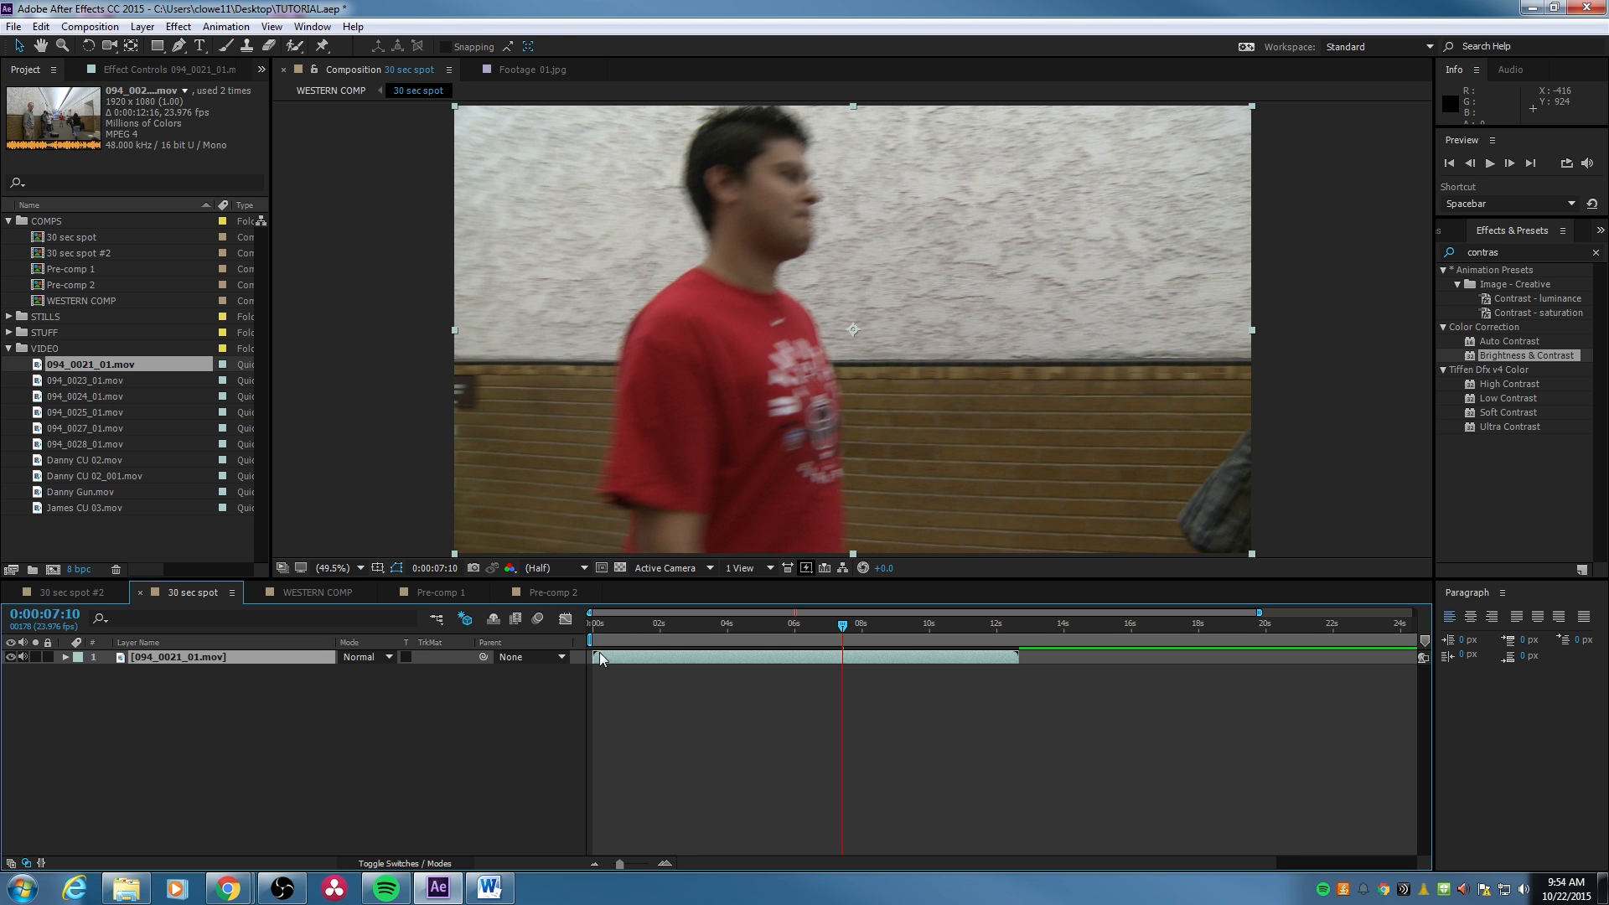
click(718, 627)
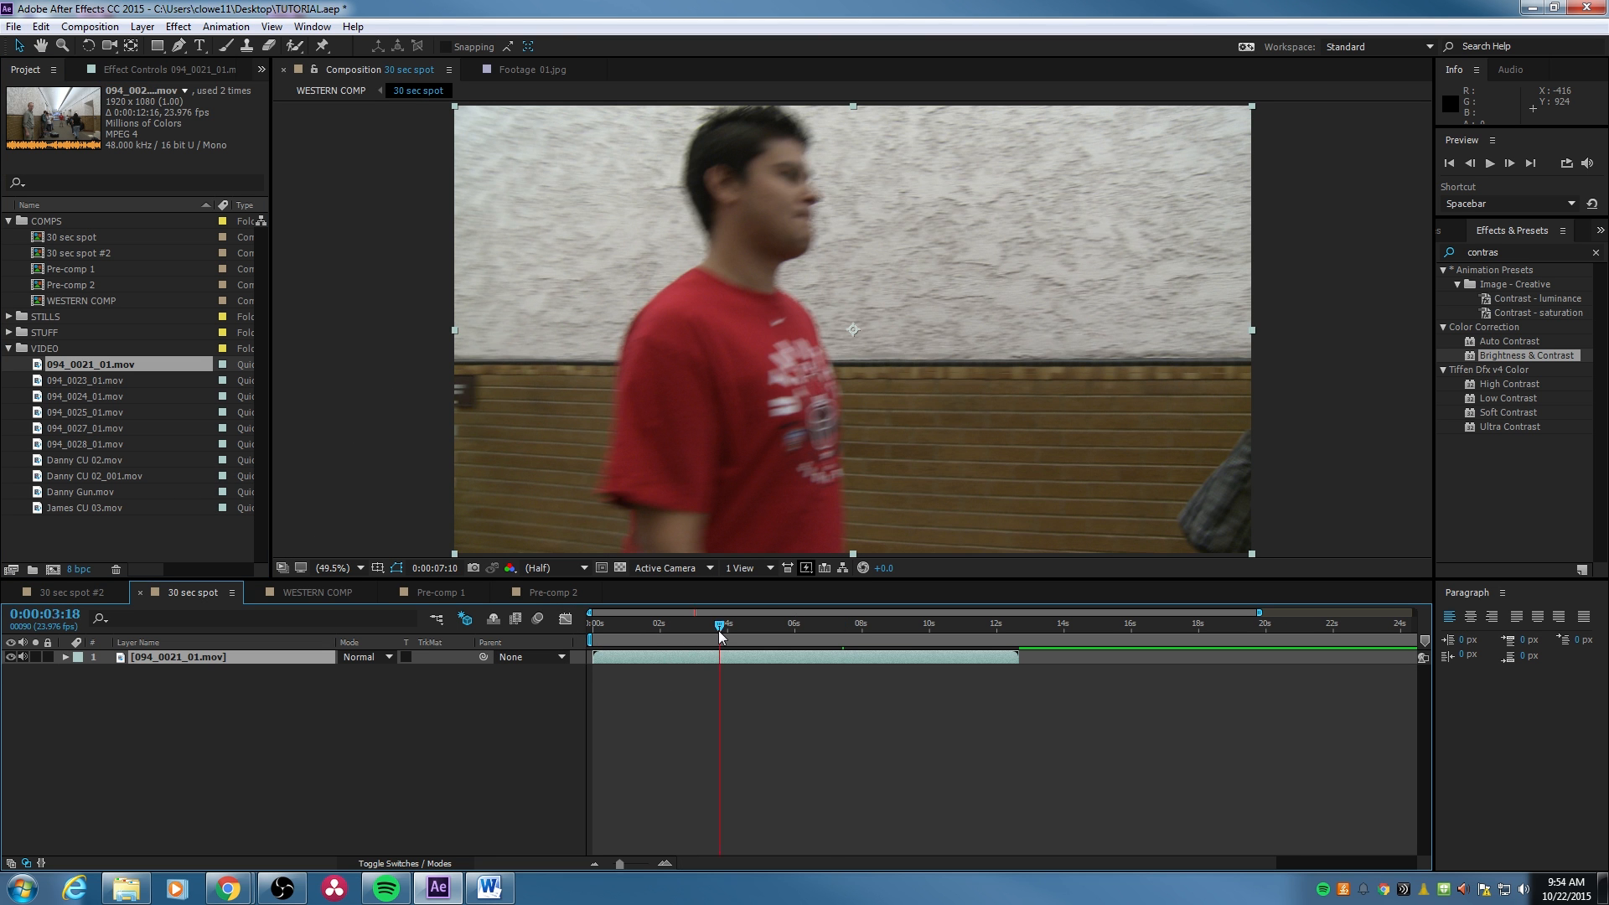
drag(719, 632, 725, 668)
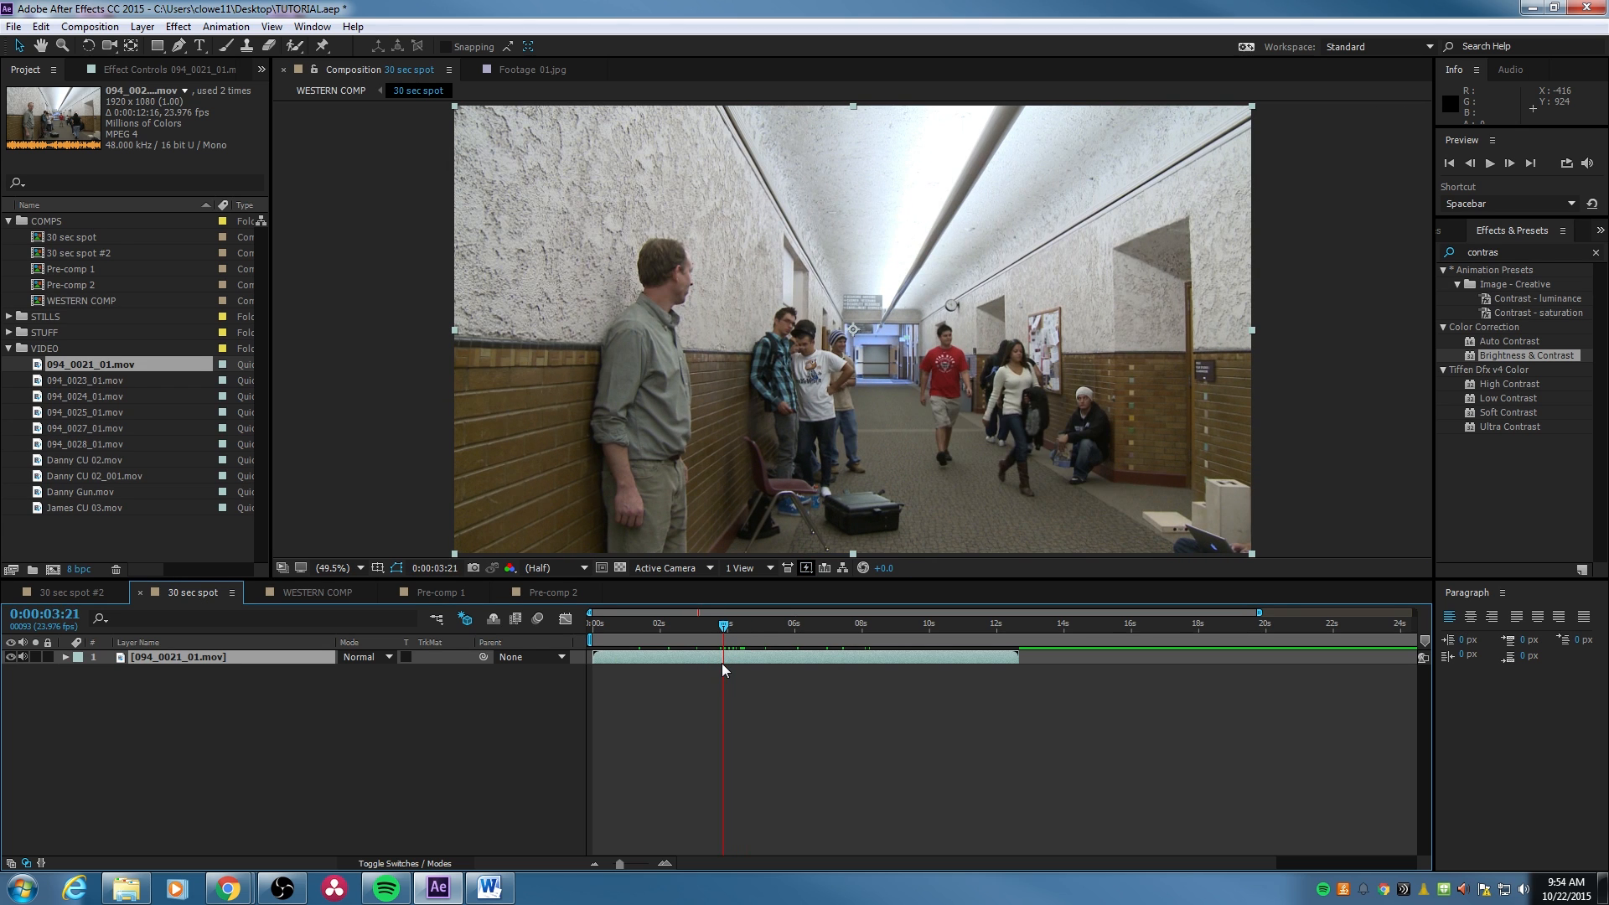
key(alt+bracketleft)
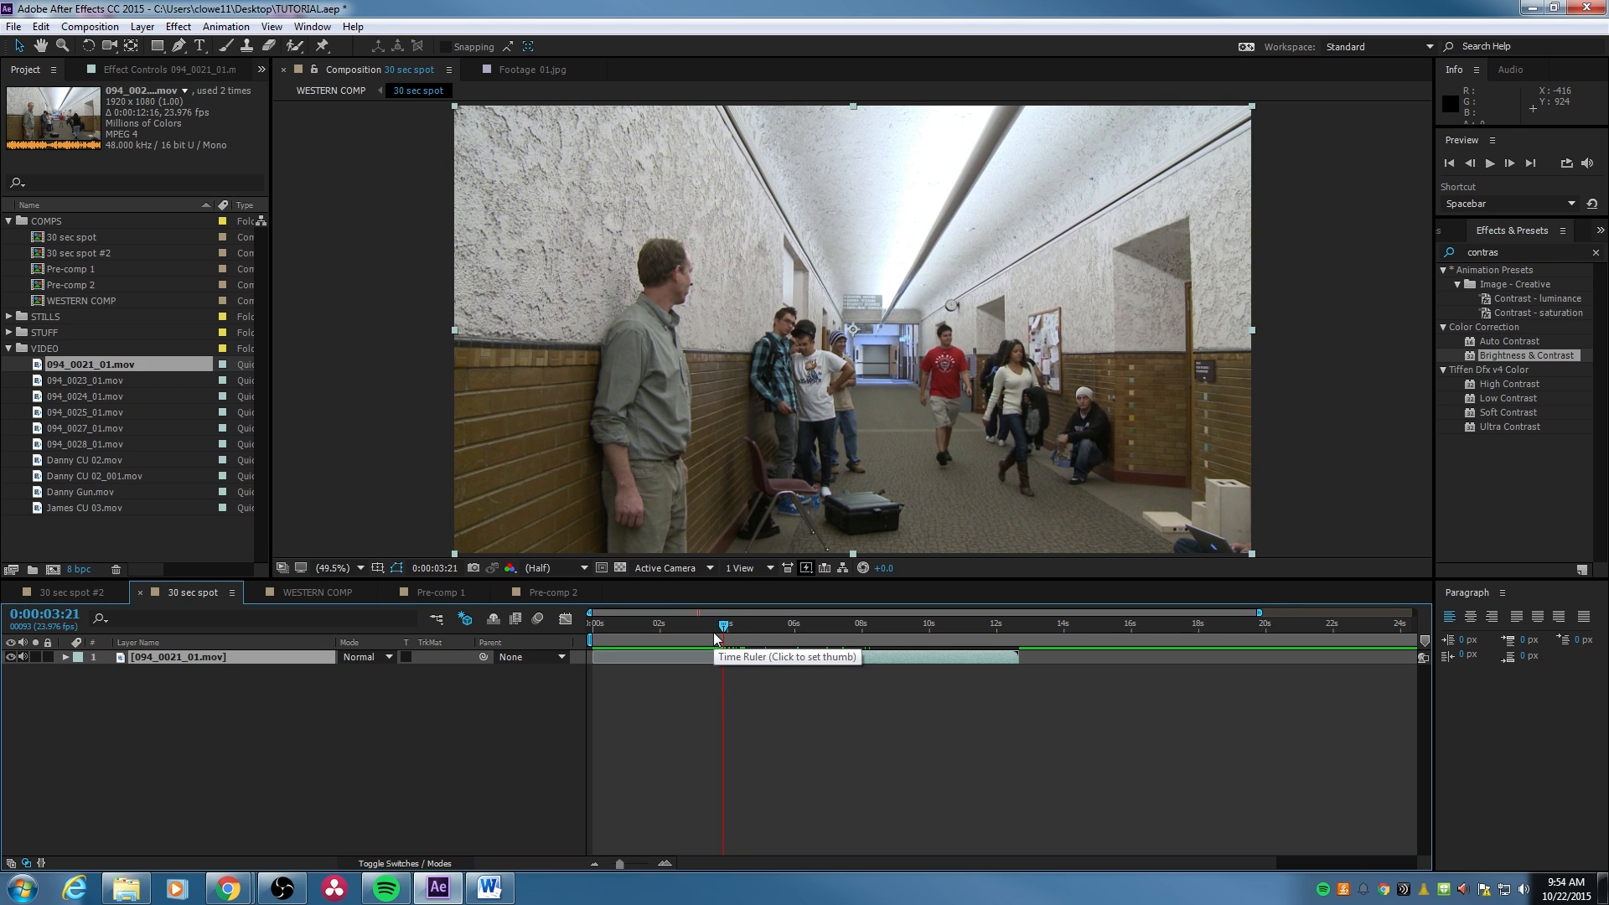
Move the trimmed 094_0021_01.mov layer to the start of the composition and trim its out point to 0:00:06:02.
key(Home)
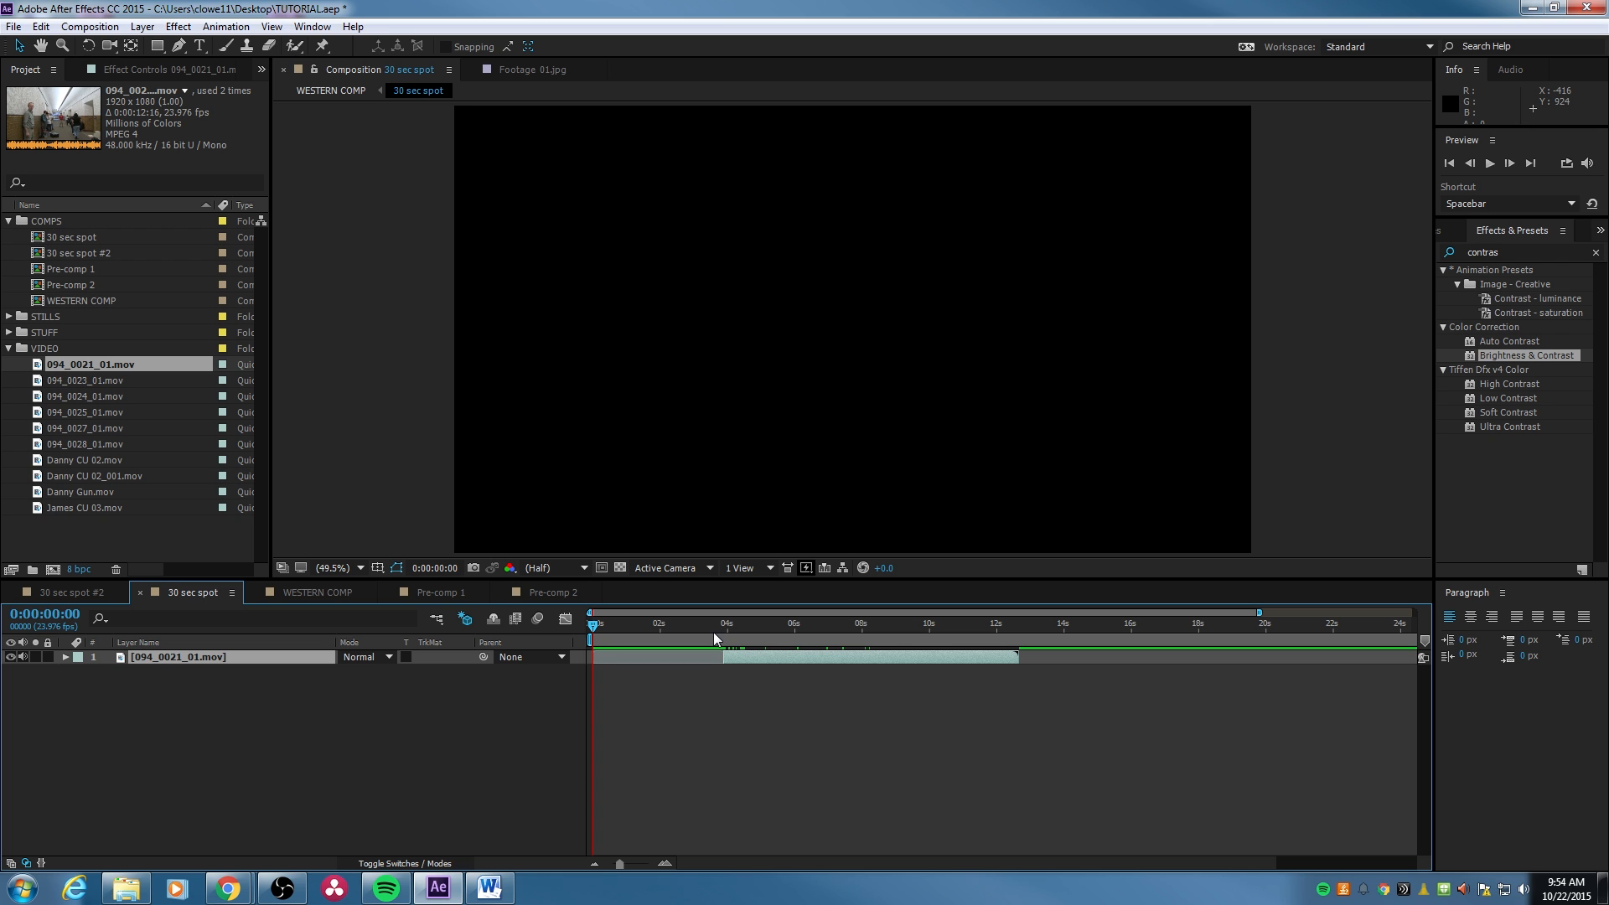
key(bracketleft)
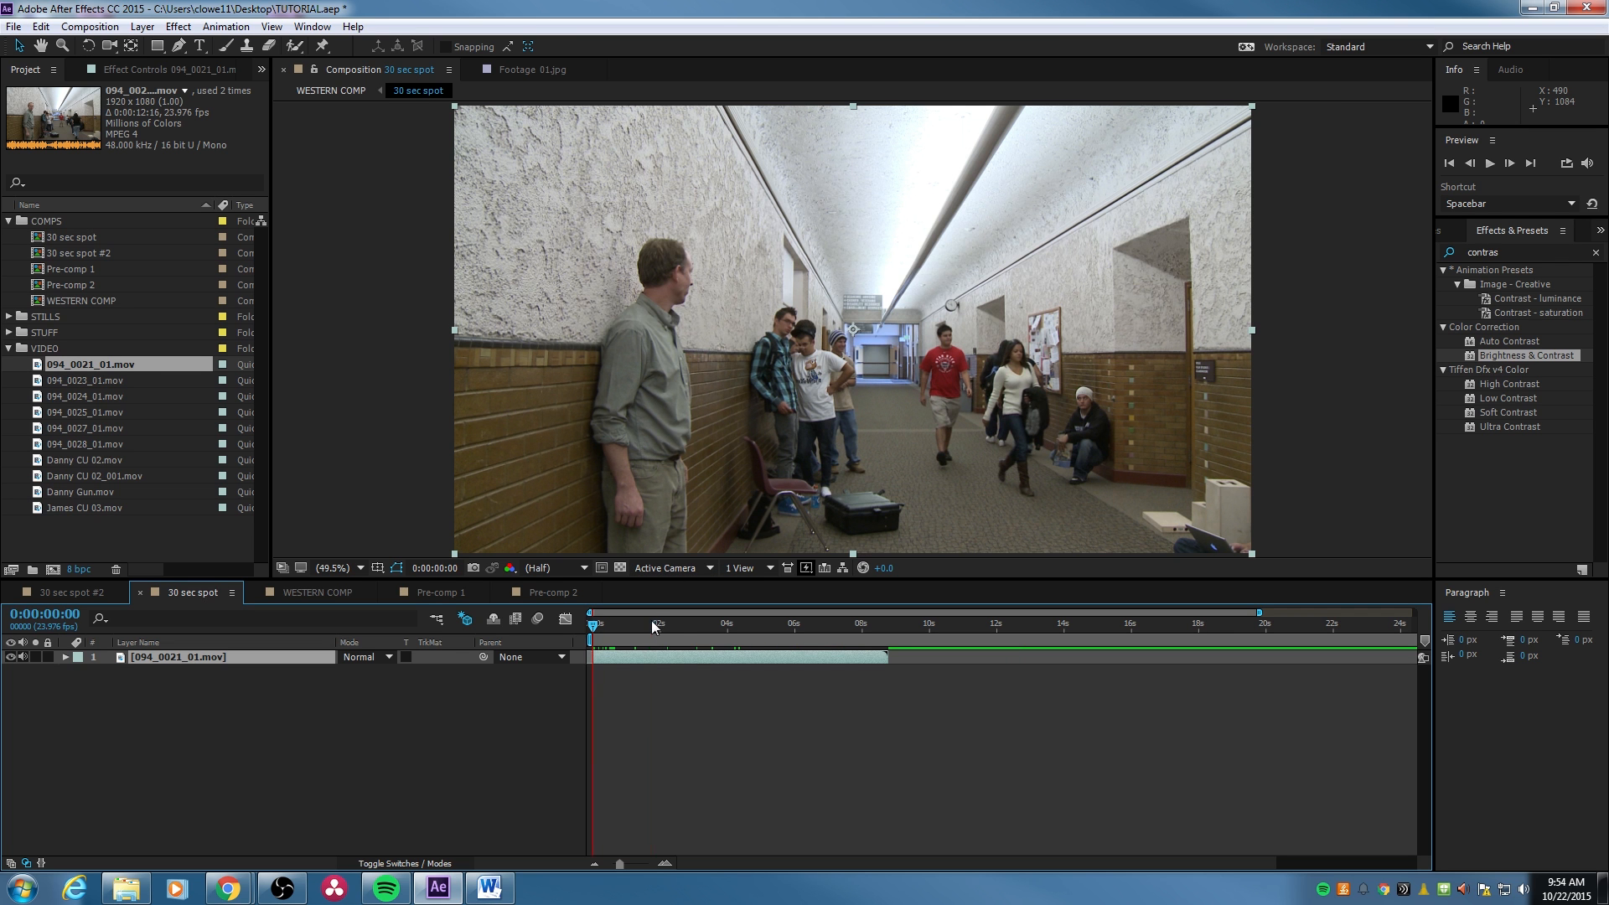
drag(651, 624, 798, 662)
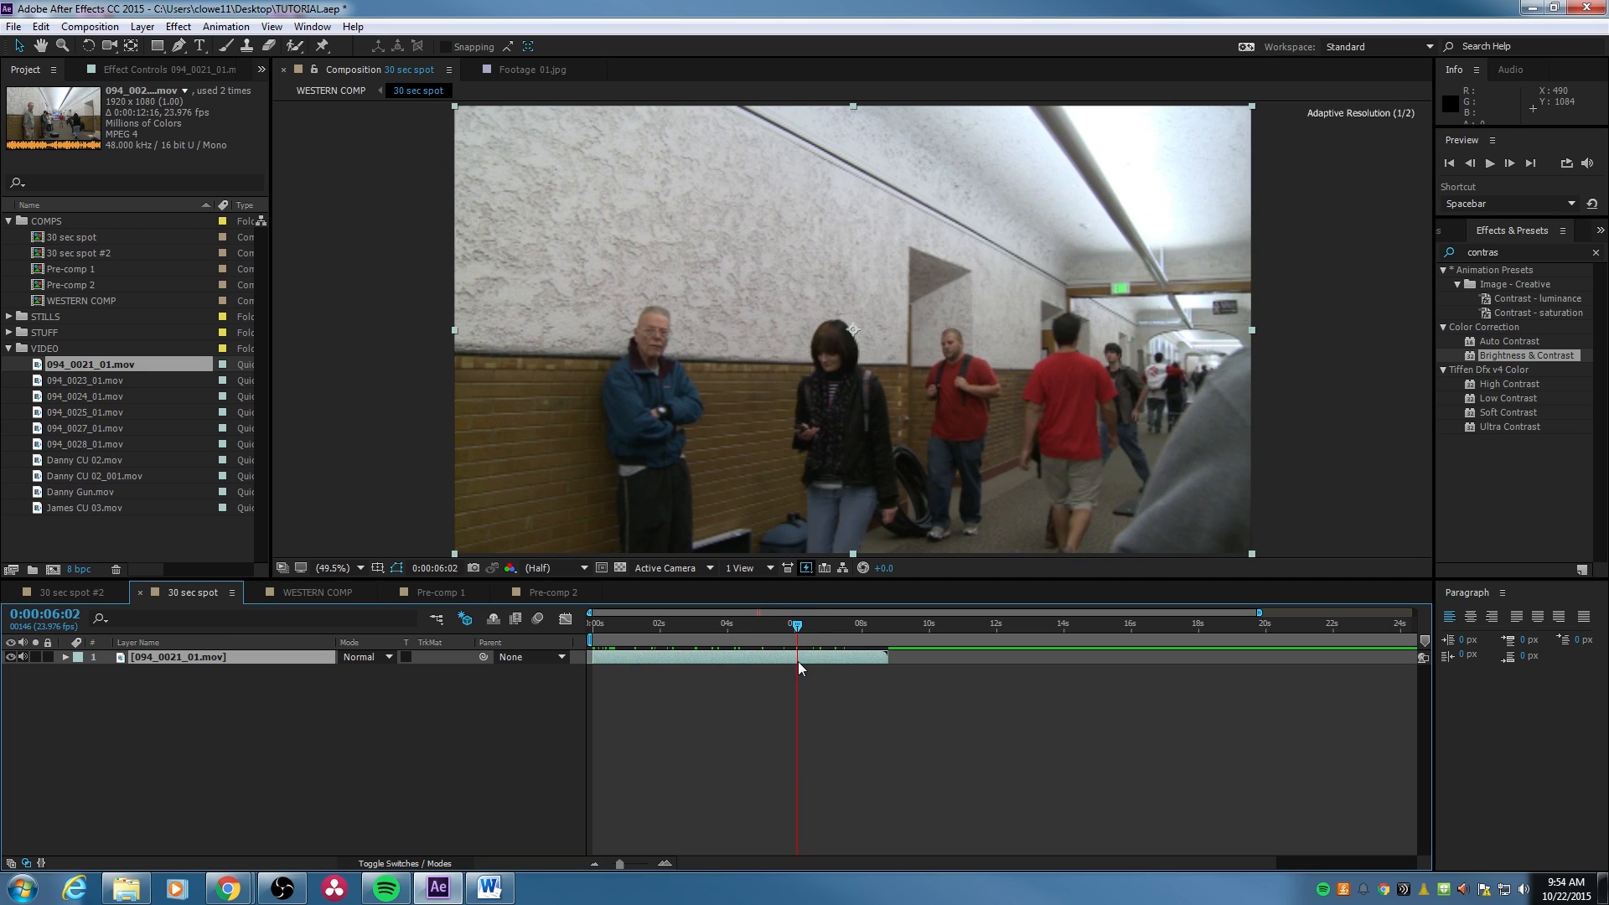
key(alt+bracketright)
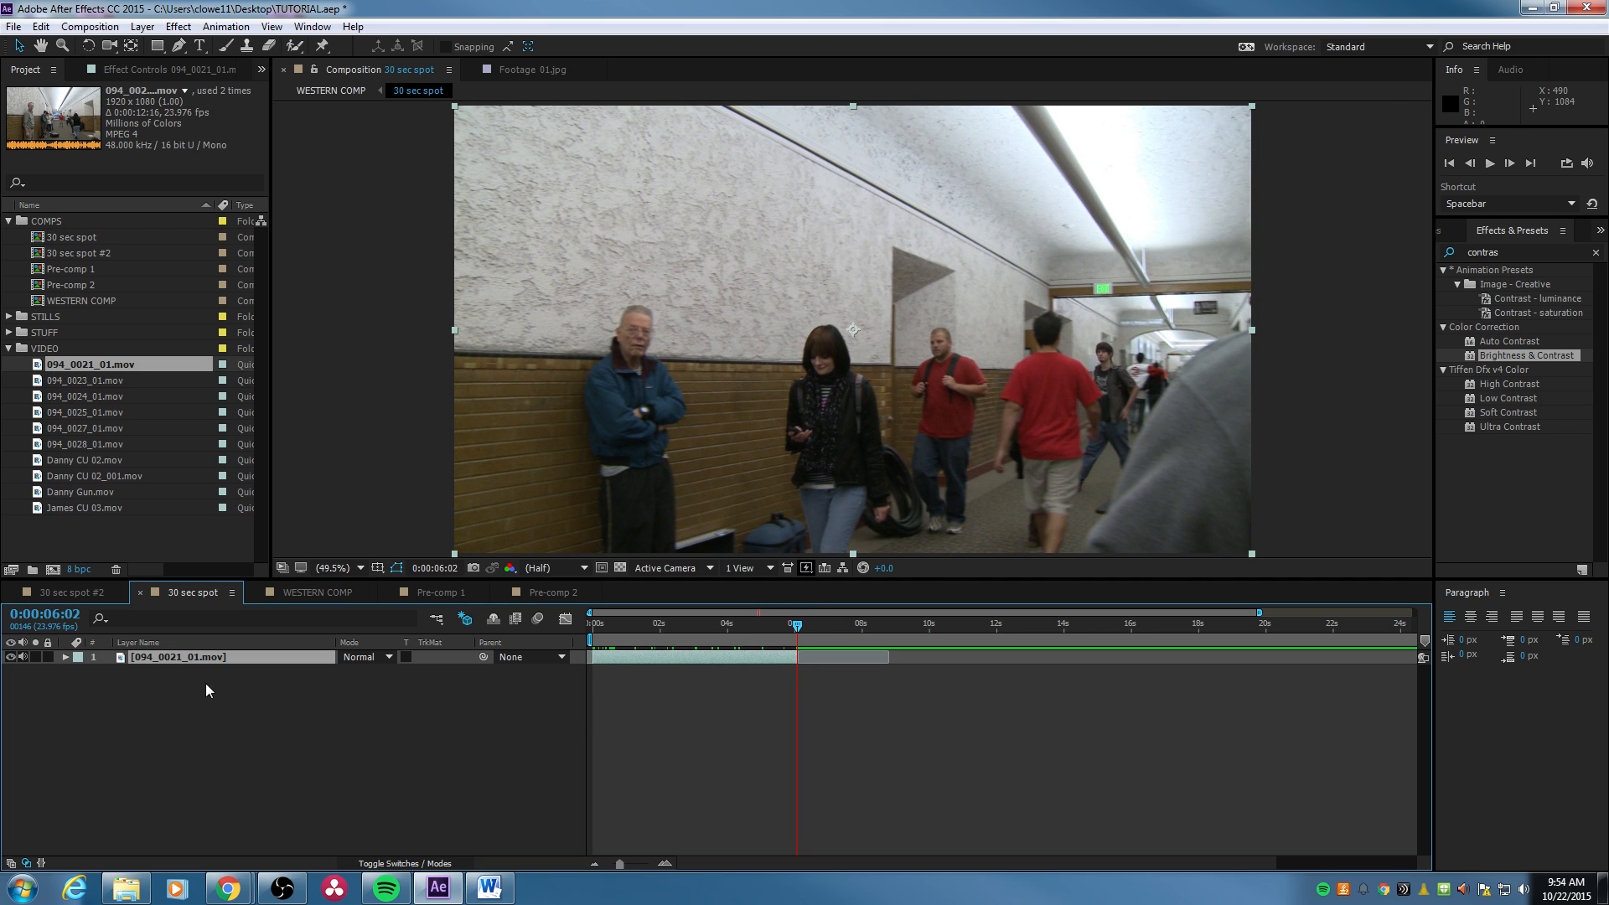
Add 094_0027_01.mov below the 094_0021_01.mov layer and hide the upper layer's video.
click(64, 383)
drag(56, 426, 162, 676)
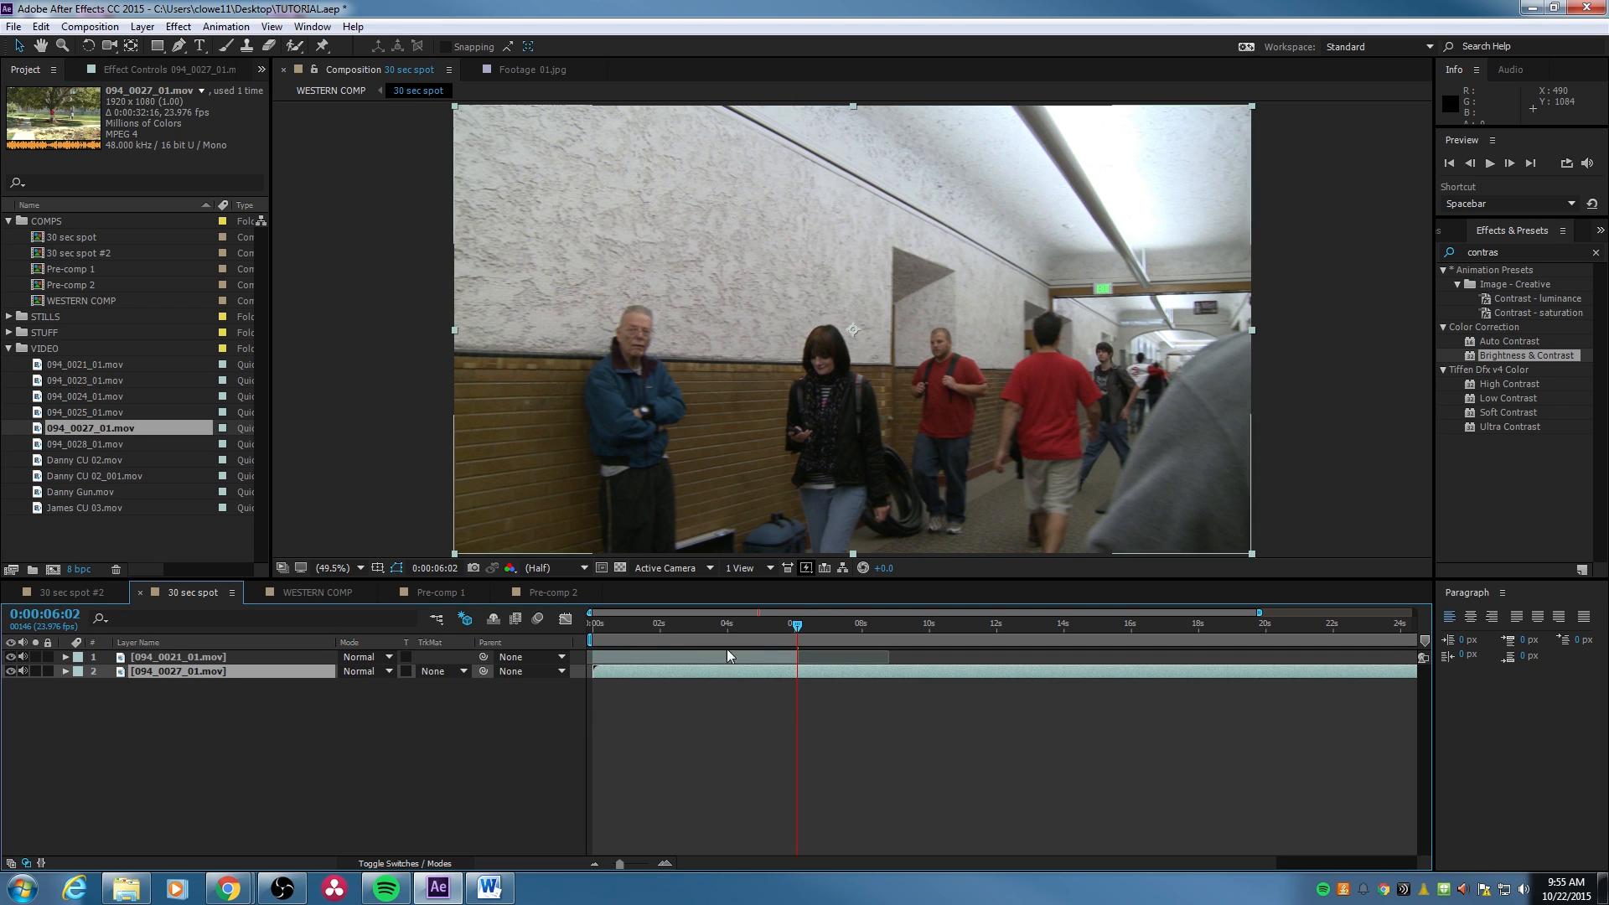
click(10, 657)
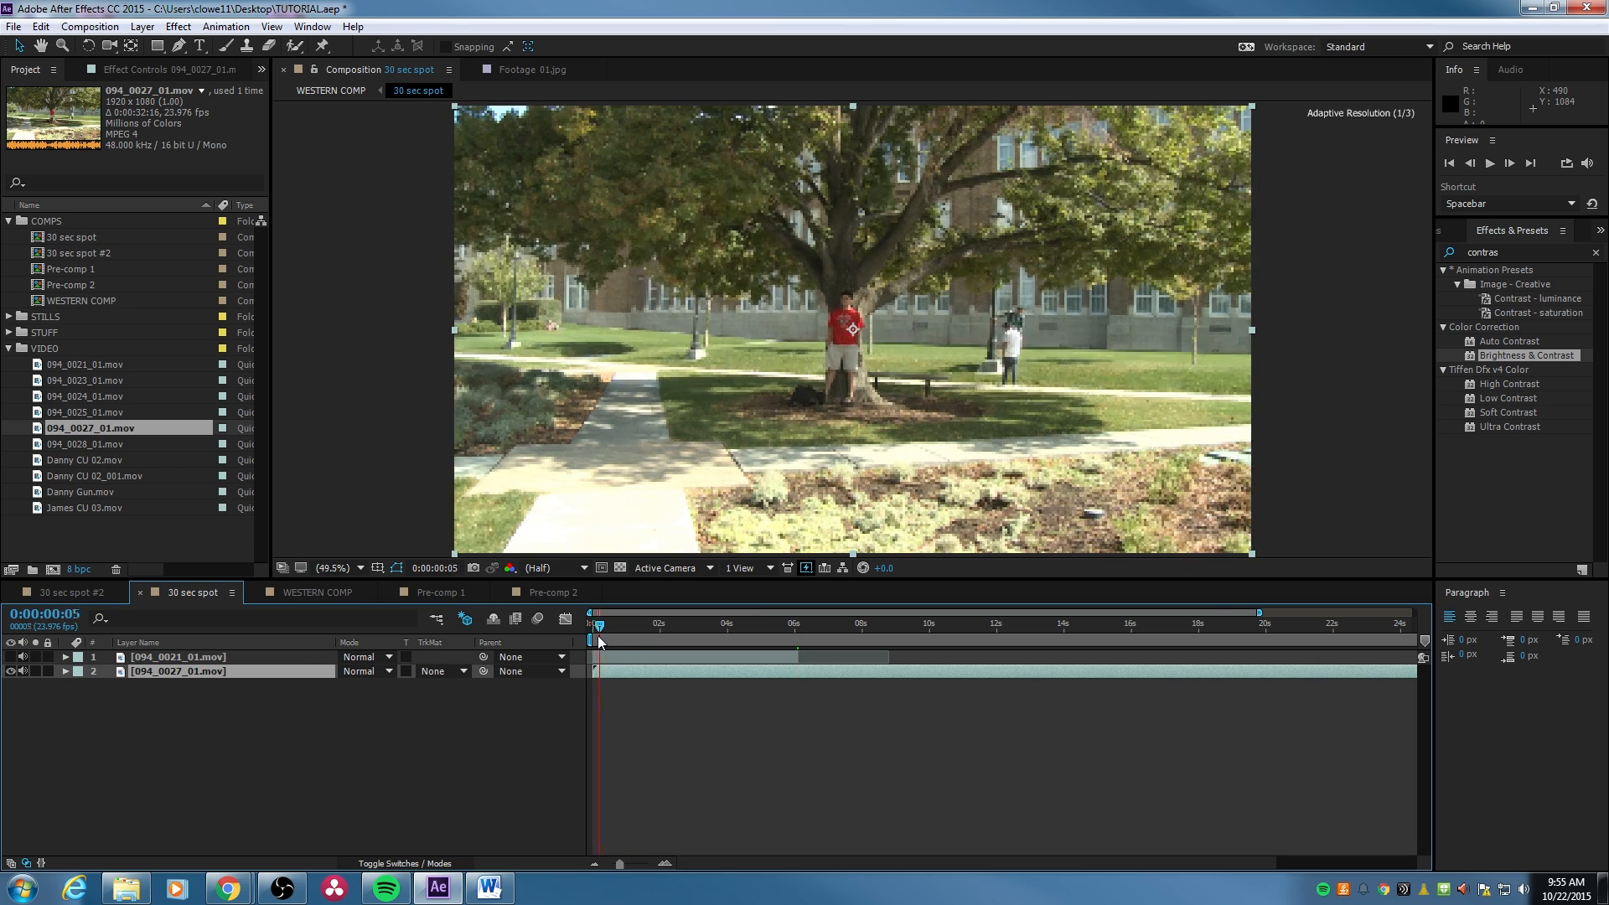
Trim the 094_0027_01.mov layer's in point to 0:00:05:13 and move the layer to the composition's start.
drag(597, 635, 781, 658)
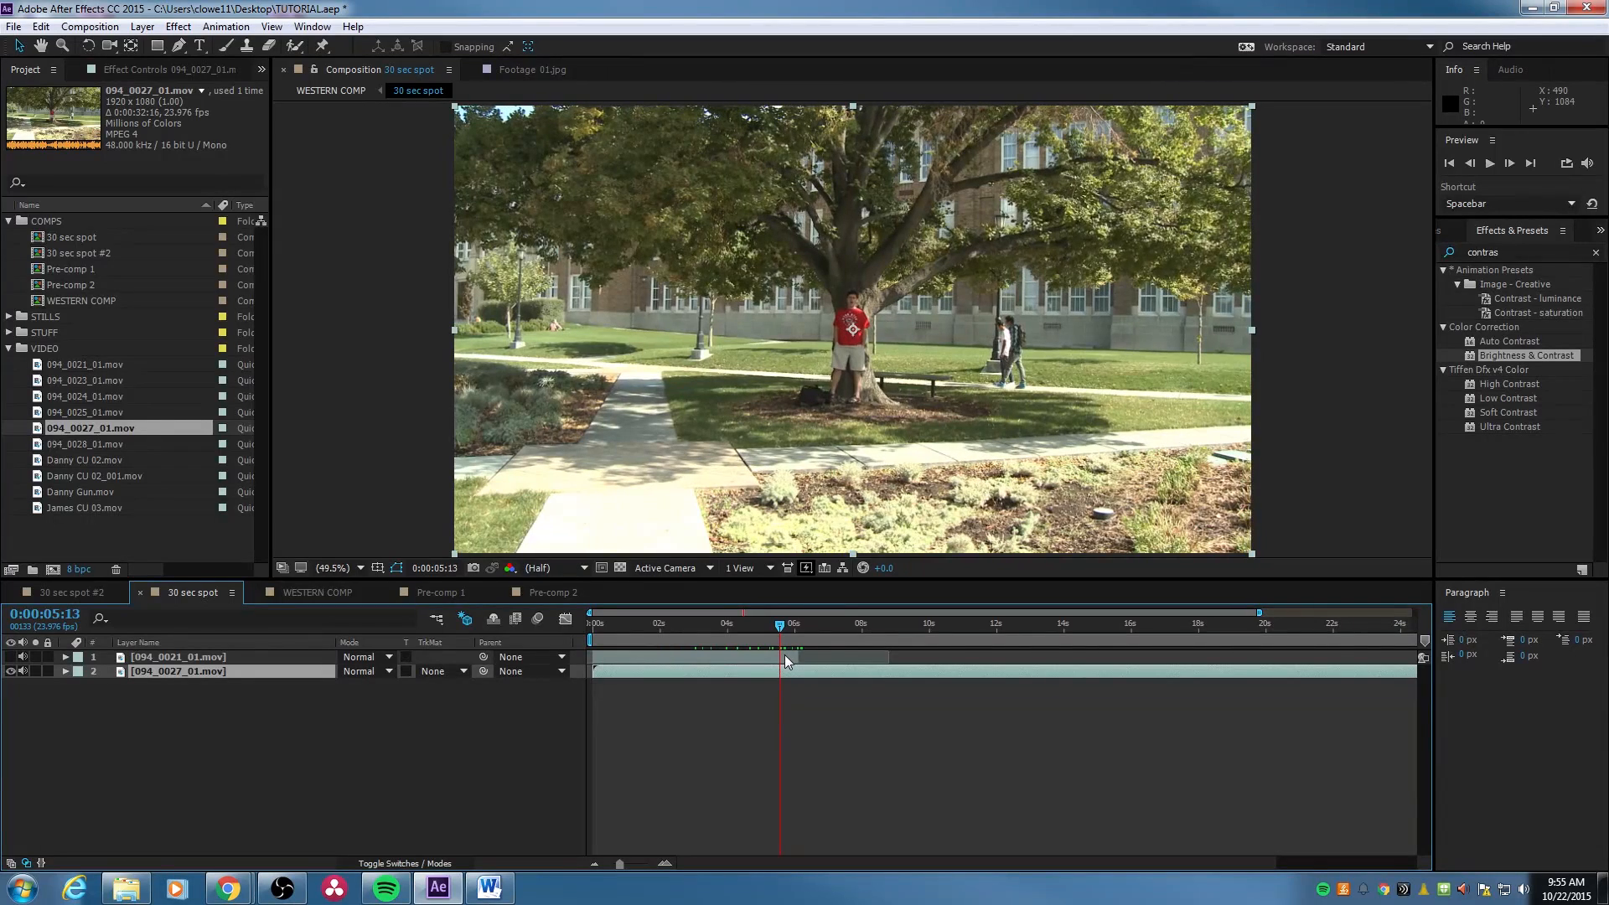
key(alt+bracketleft)
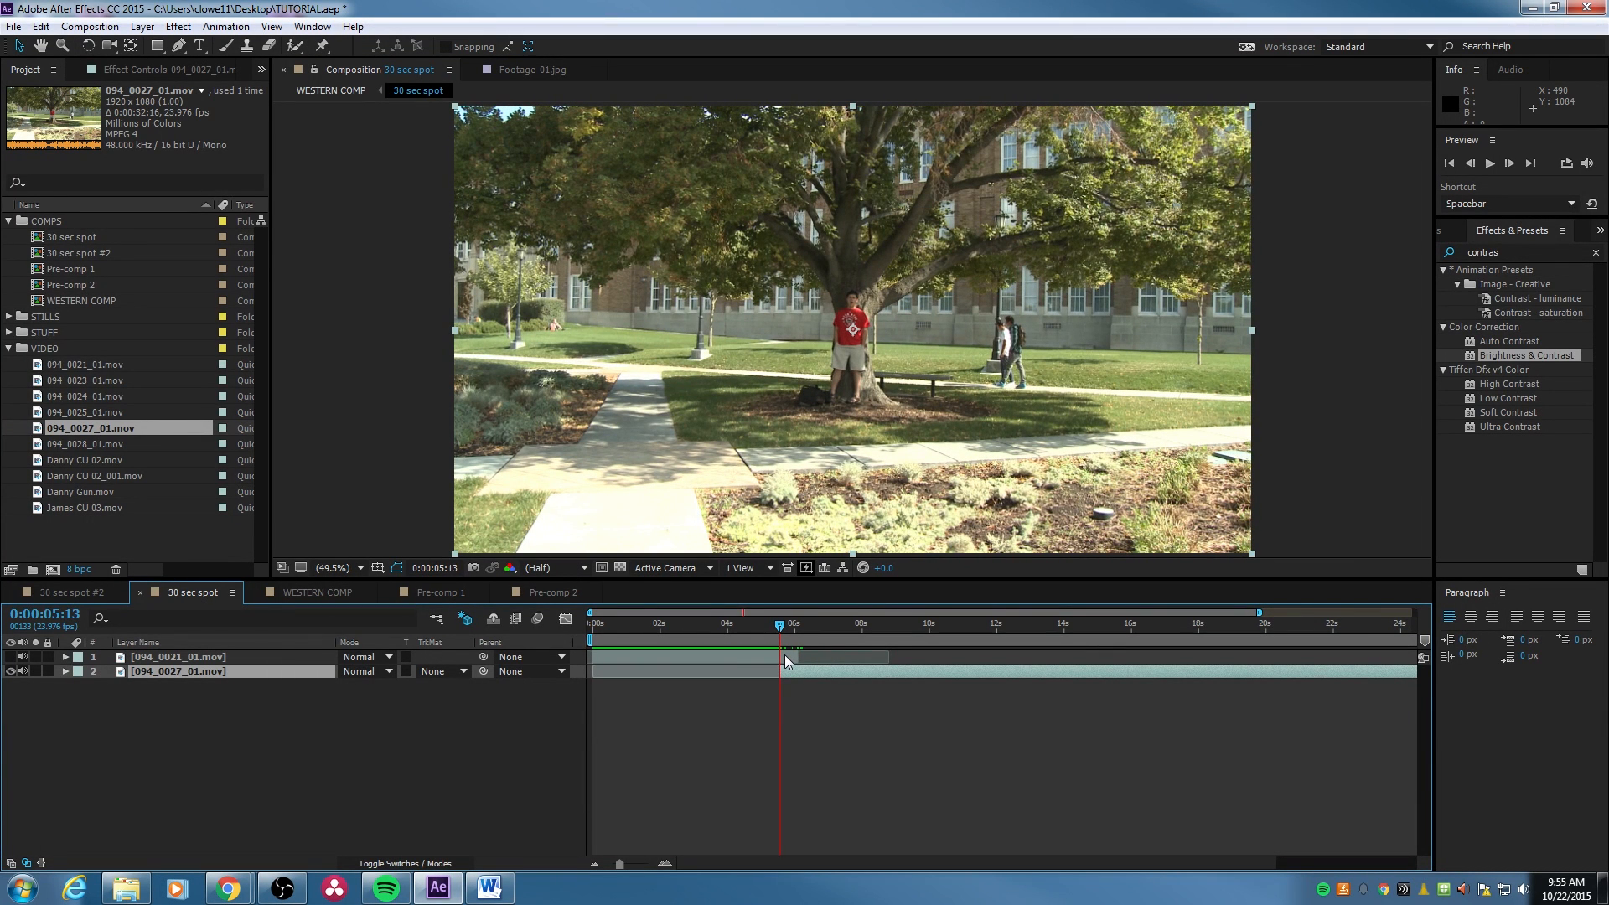
key(Home)
key(bracketleft)
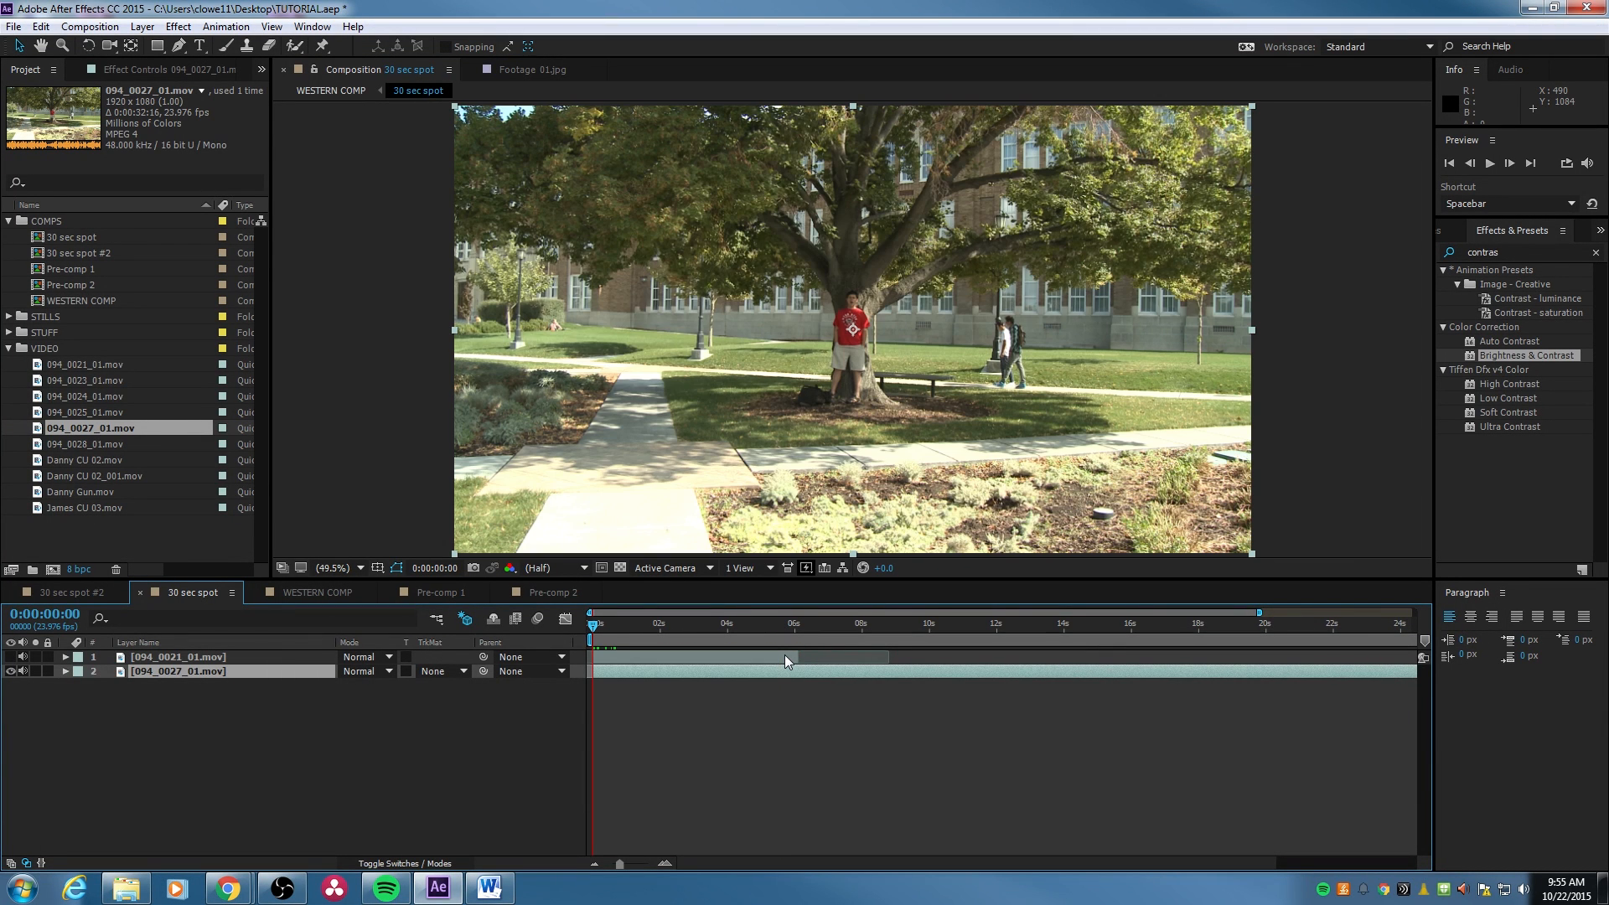
Show the 094_0021_01.mov layer, move it to start at about 0:00:09:18, and preview the cut between both clips.
drag(613, 633, 1023, 661)
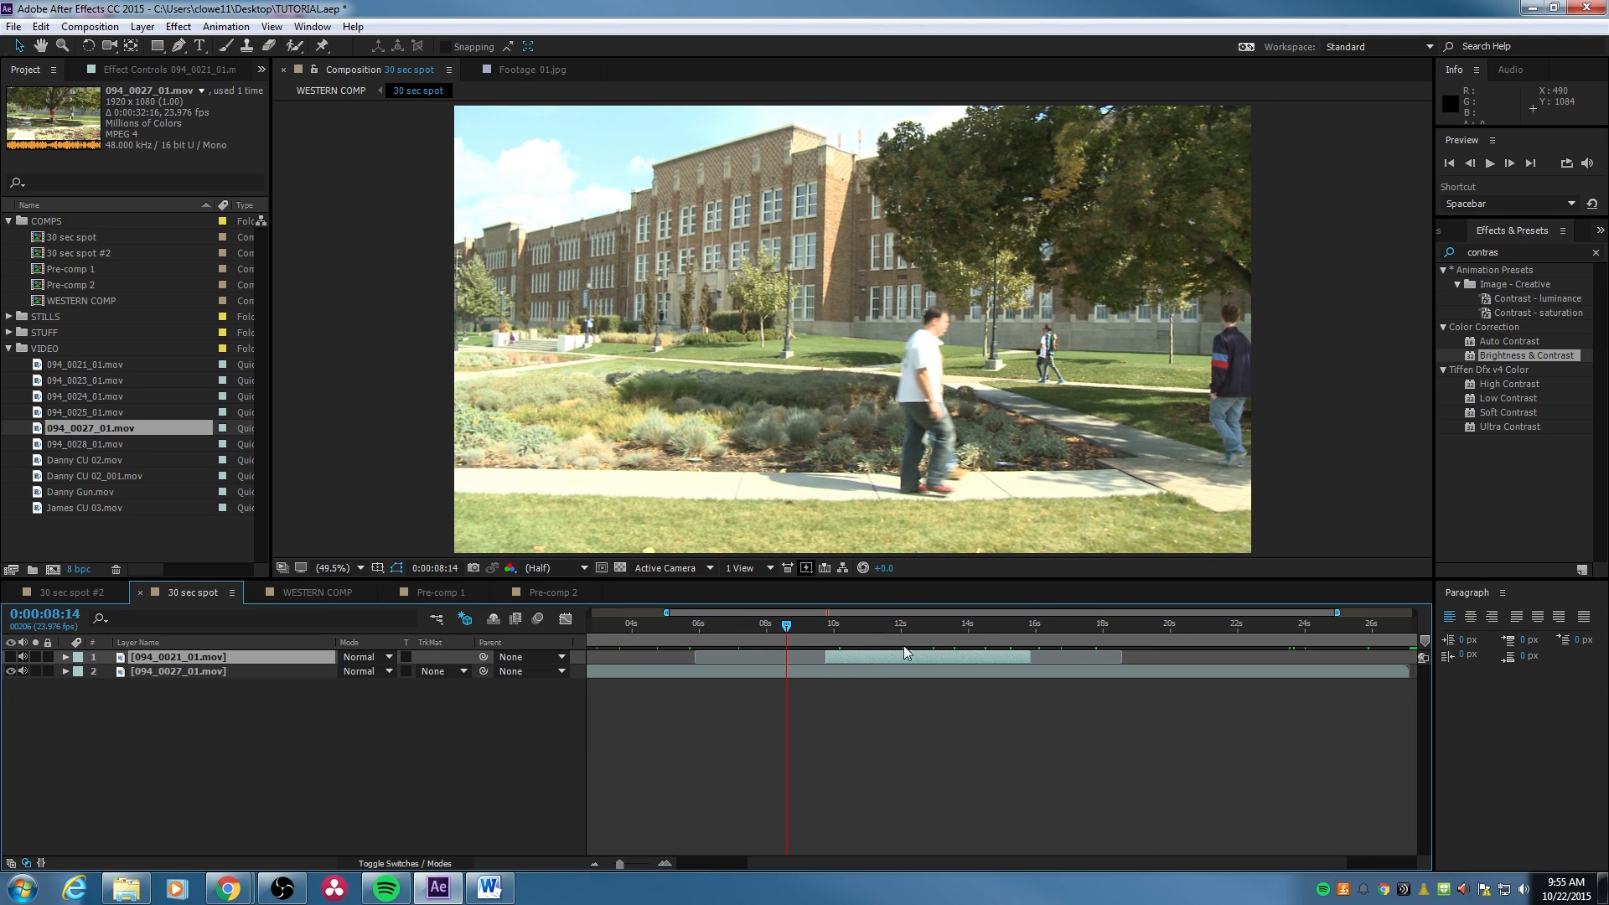
mouse_move(802, 632)
mouse_down()
mouse_move(827, 633)
mouse_move(769, 637)
mouse_up()
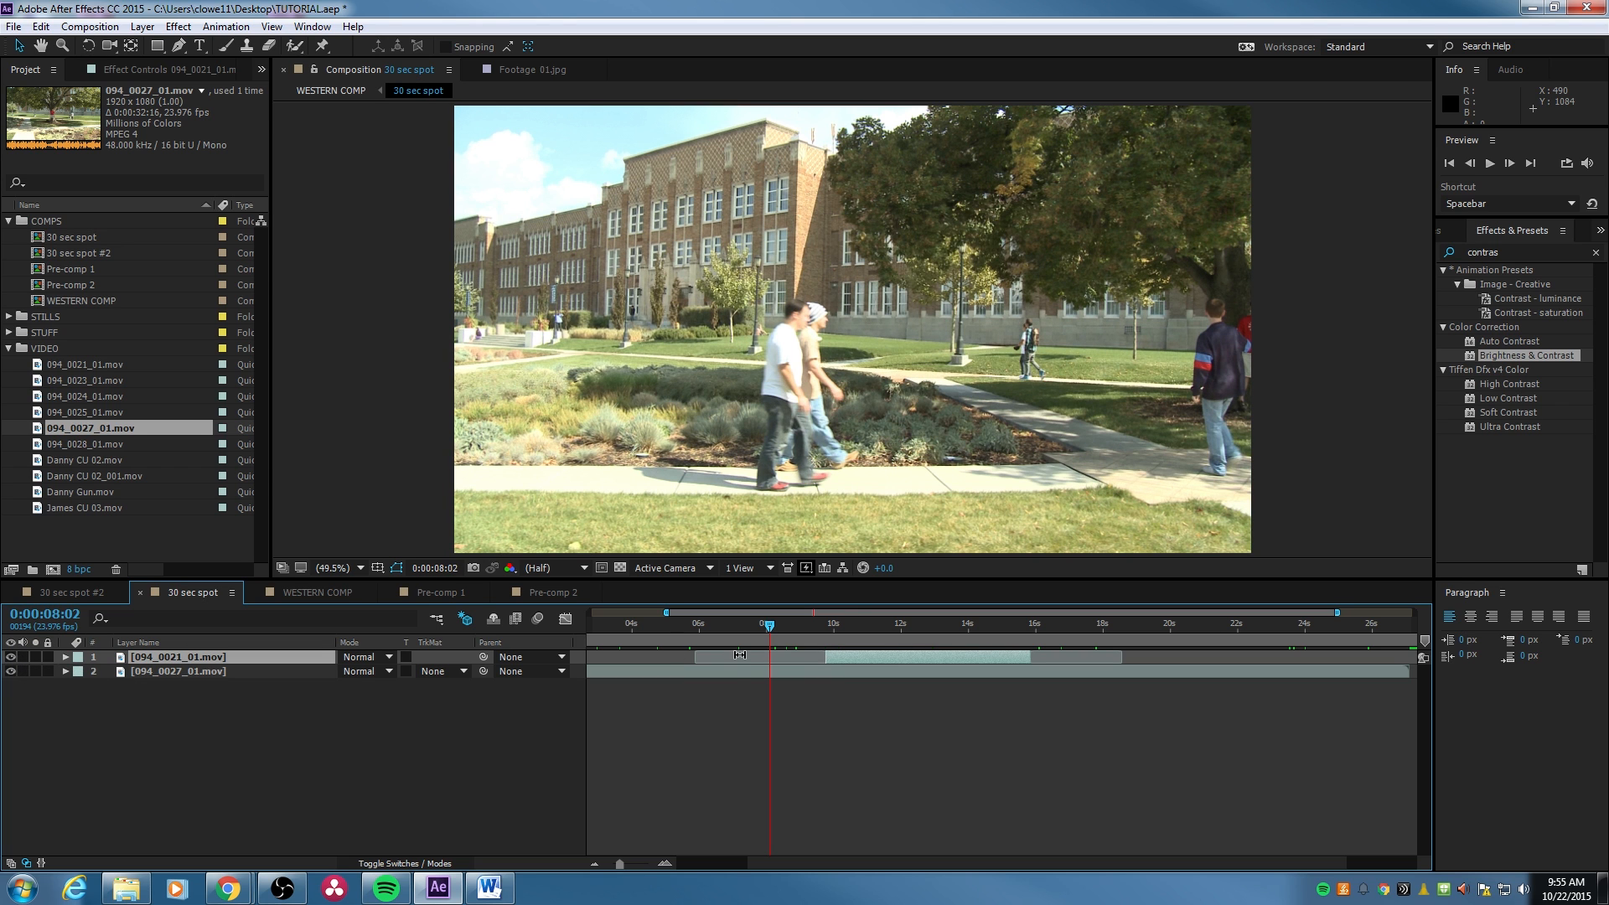
key(space)
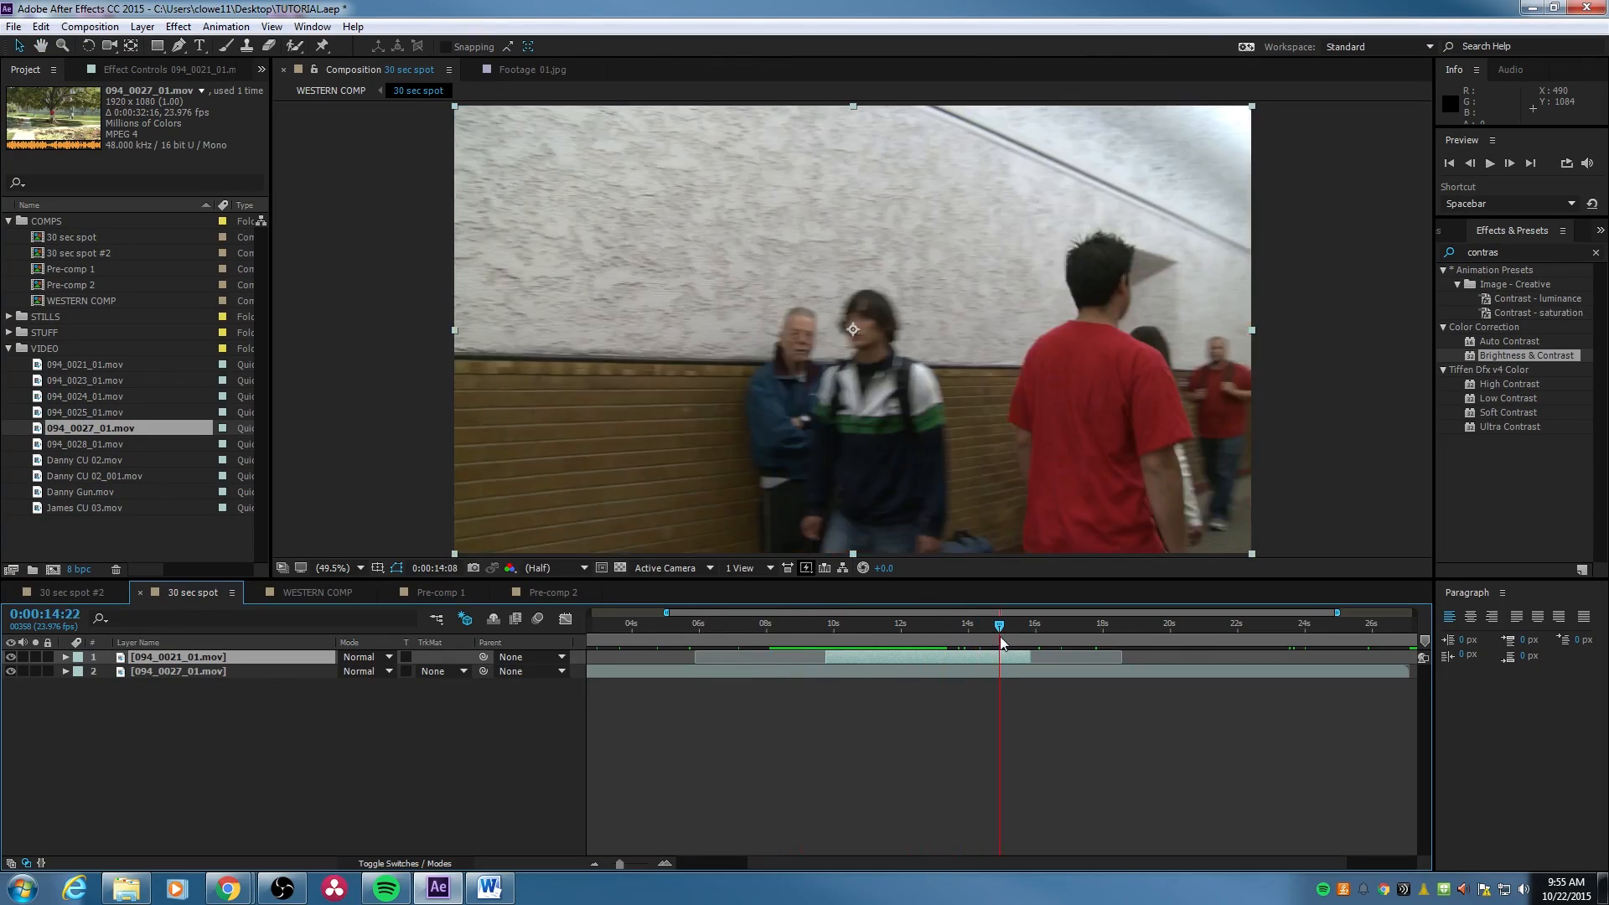
click(1028, 645)
drag(1028, 644, 864, 570)
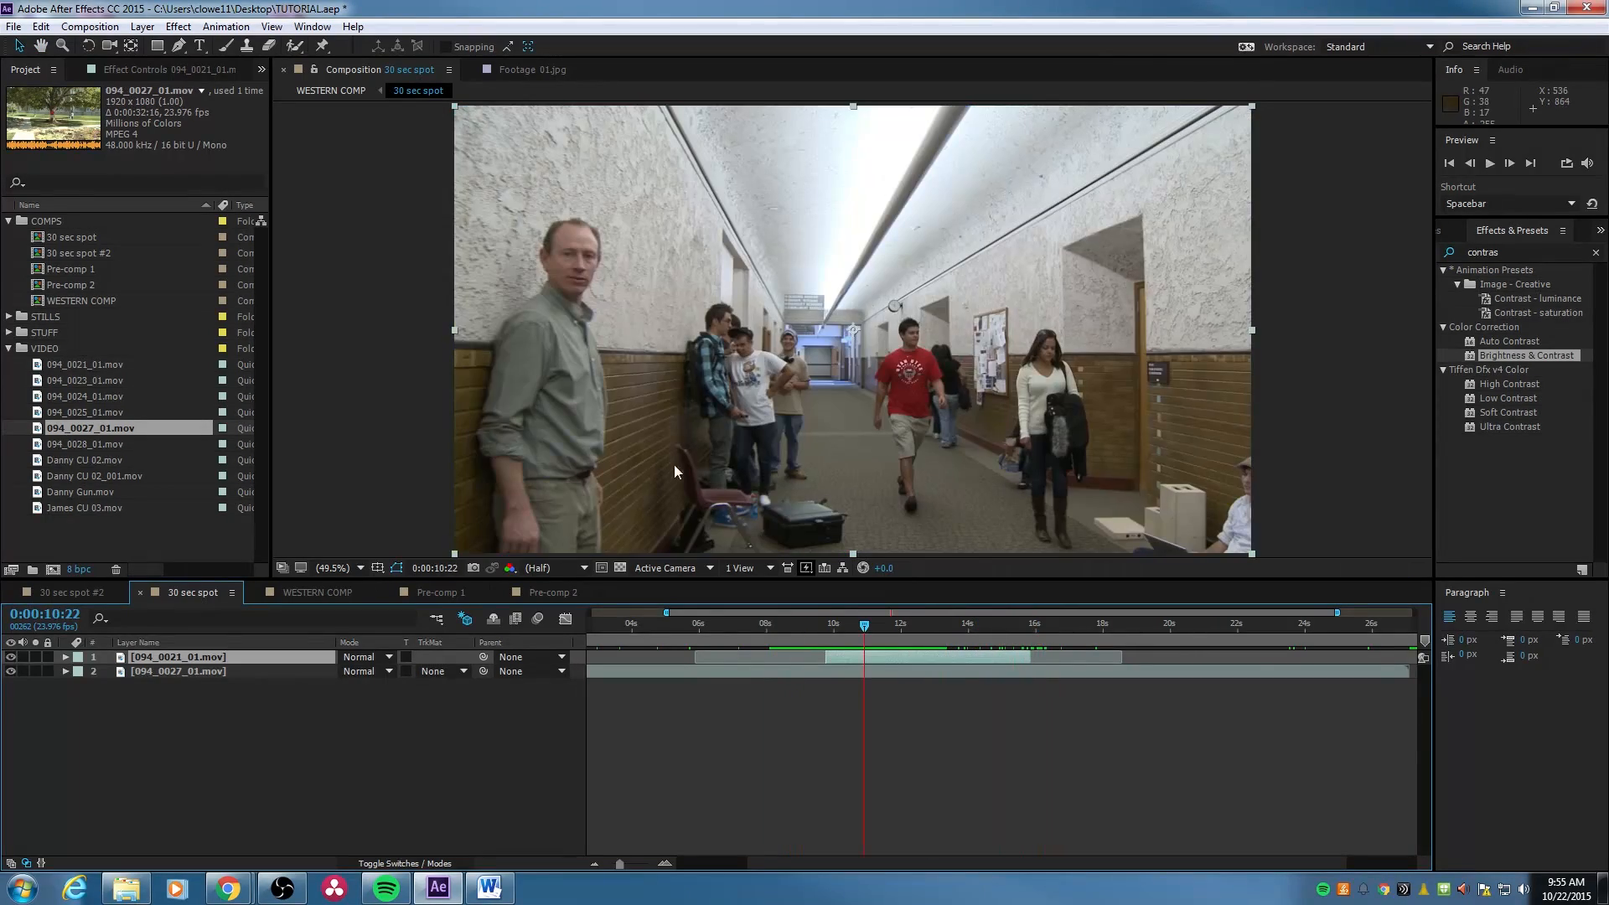
mouse_move(698, 645)
mouse_down()
mouse_move(716, 625)
mouse_move(697, 644)
mouse_up()
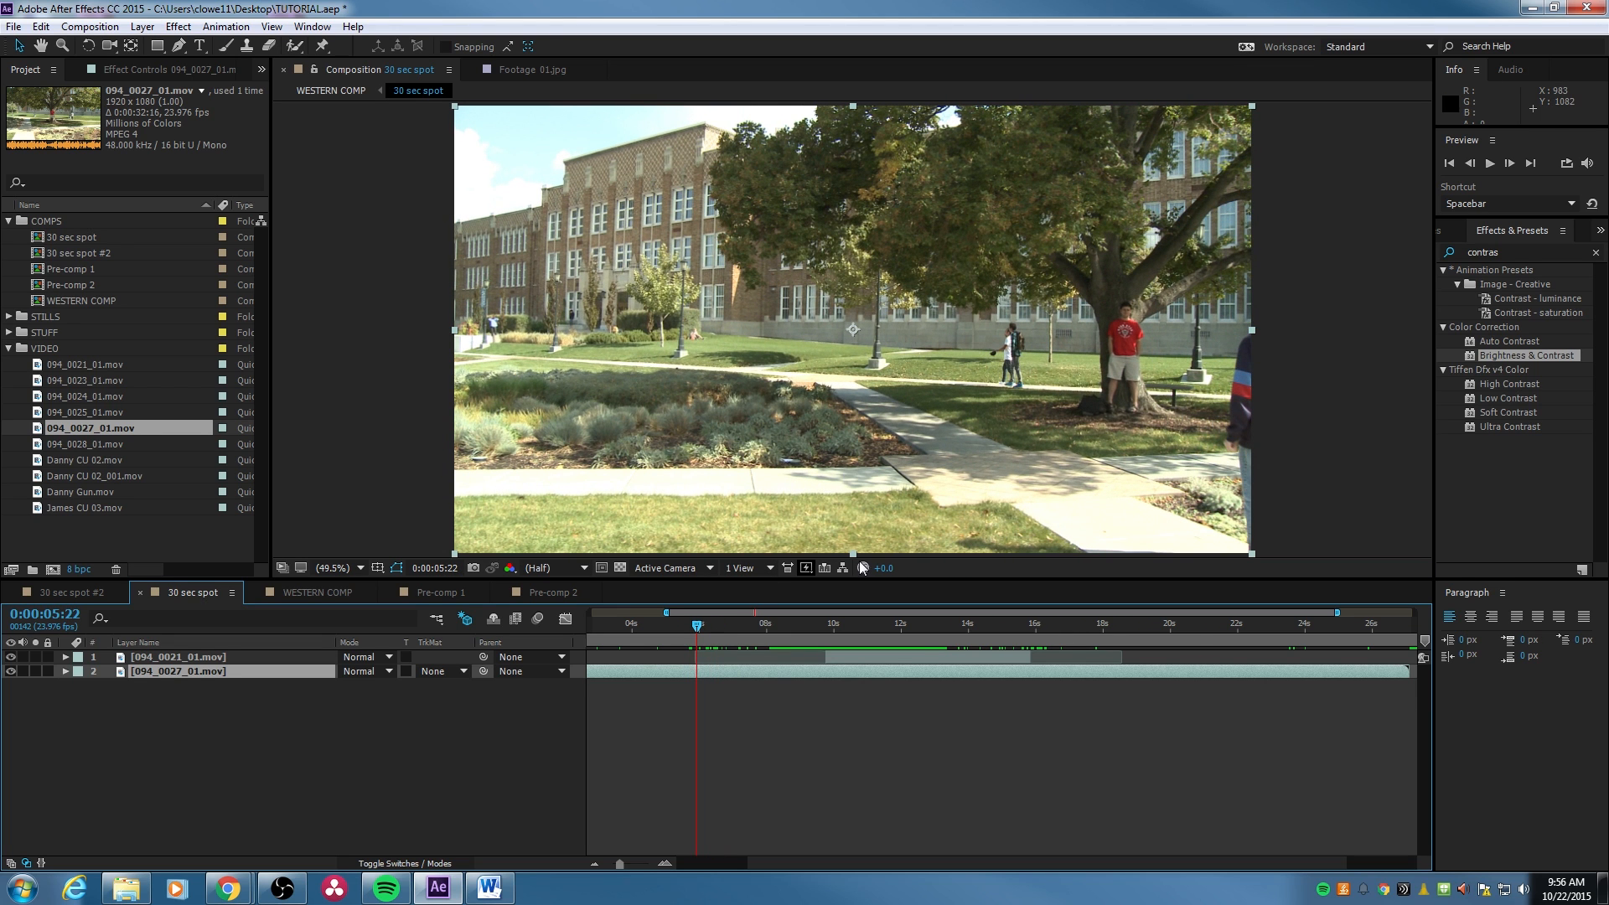
Go to 0:00:10:11 and expand the Transform properties of the 094_0027_01.mov layer.
drag(817, 642, 849, 628)
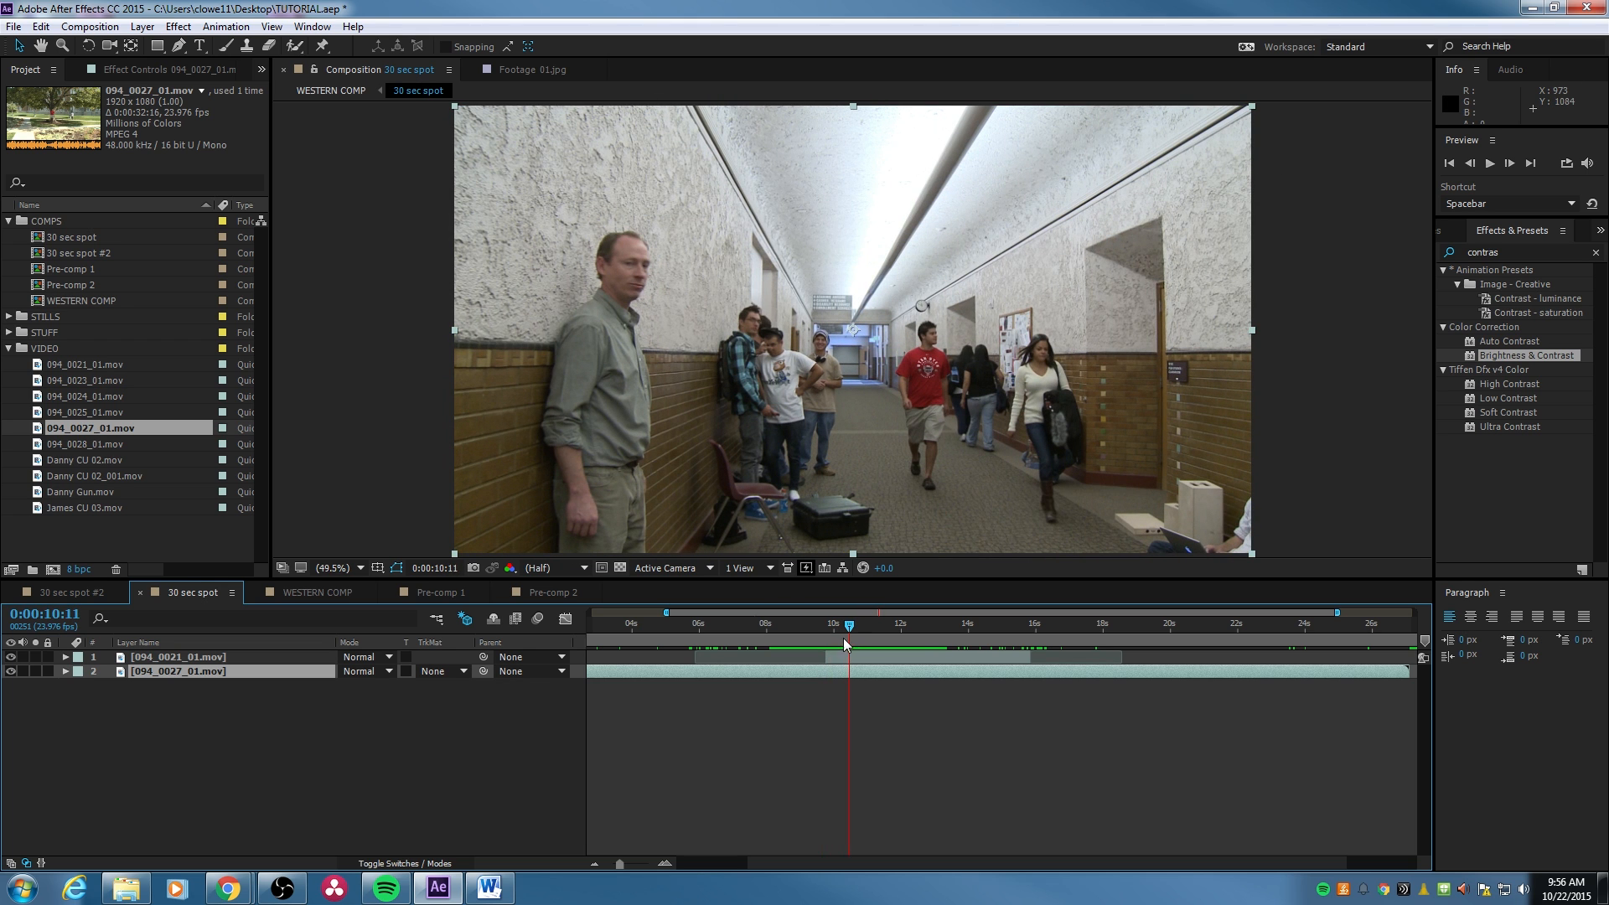
click(66, 671)
click(79, 686)
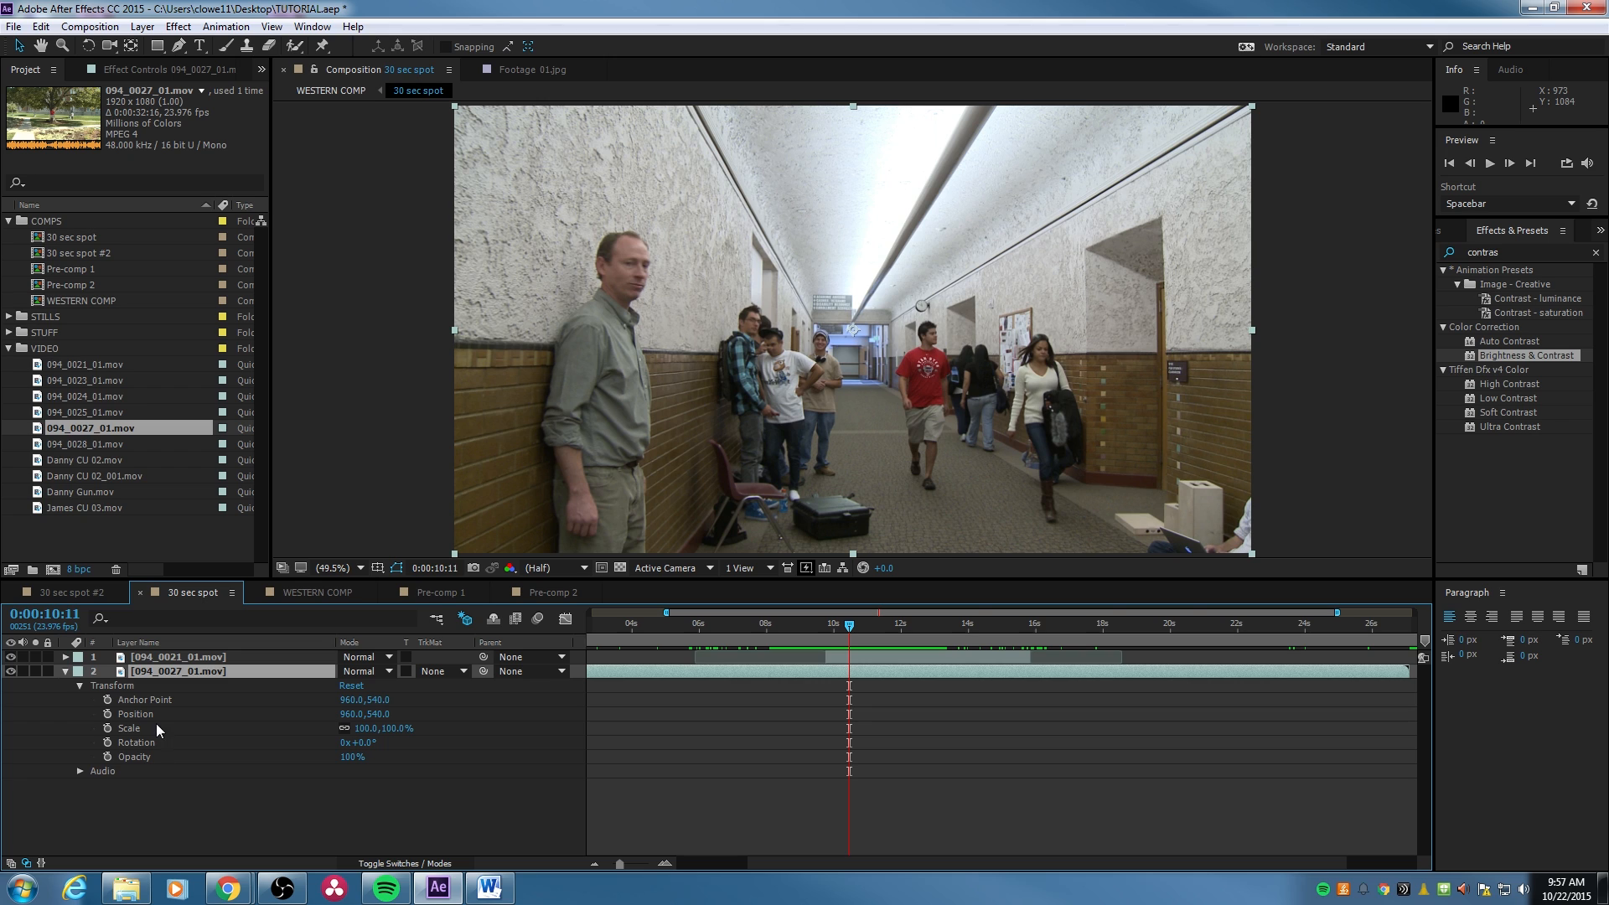
Add Scale keyframes to the 094_0027_01.mov layer at 0:00:10:11 and 0:00:12:15.
click(108, 728)
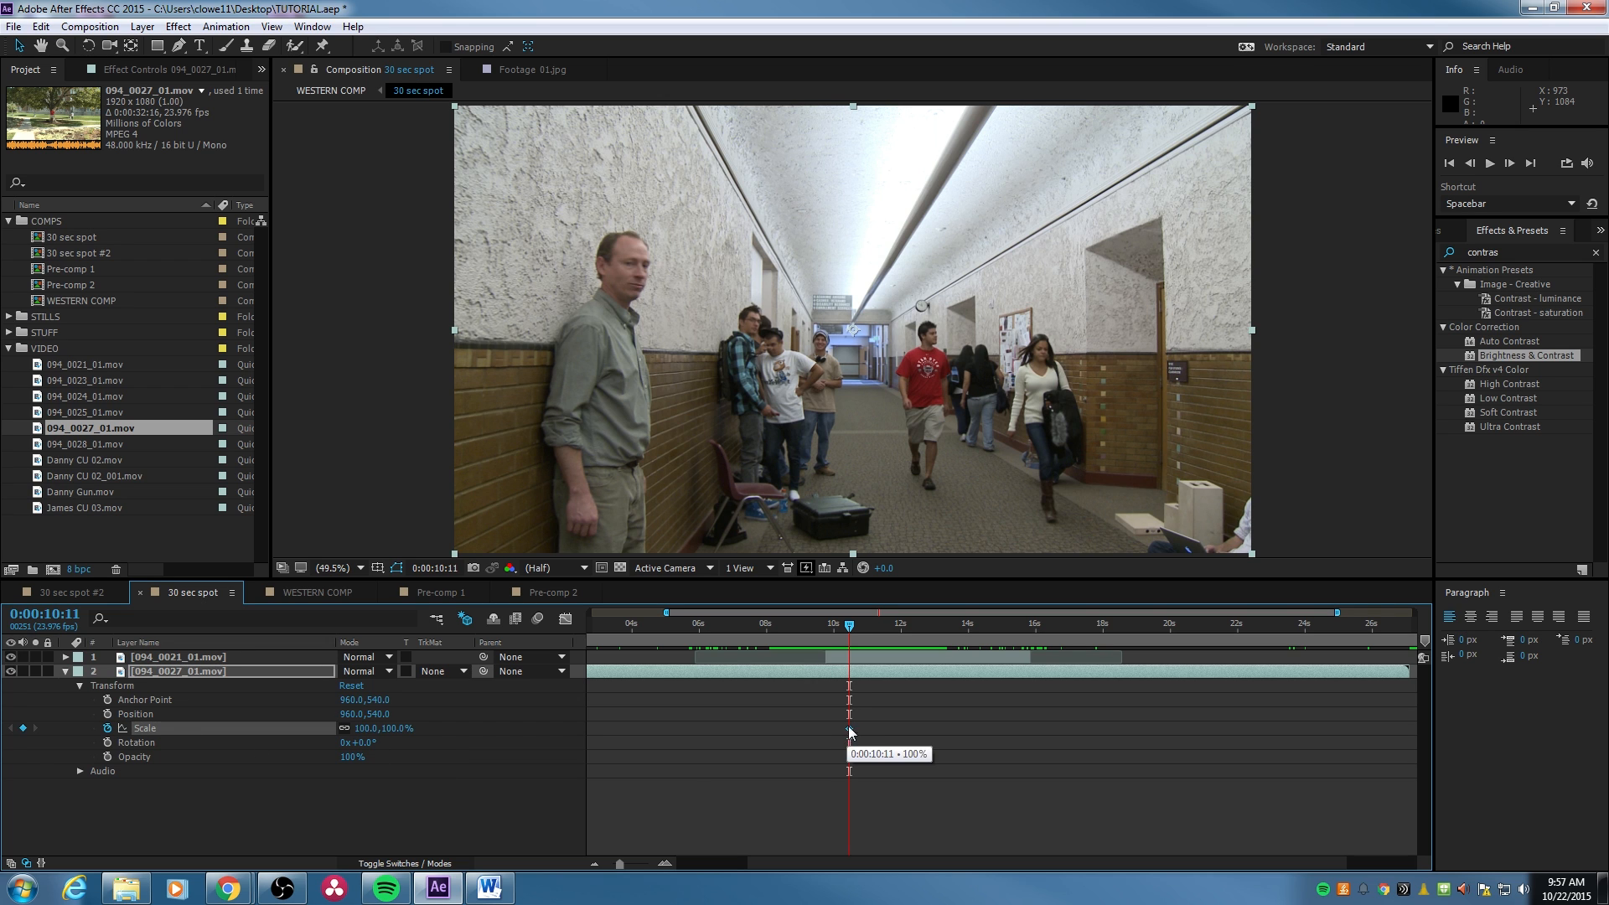
key(space)
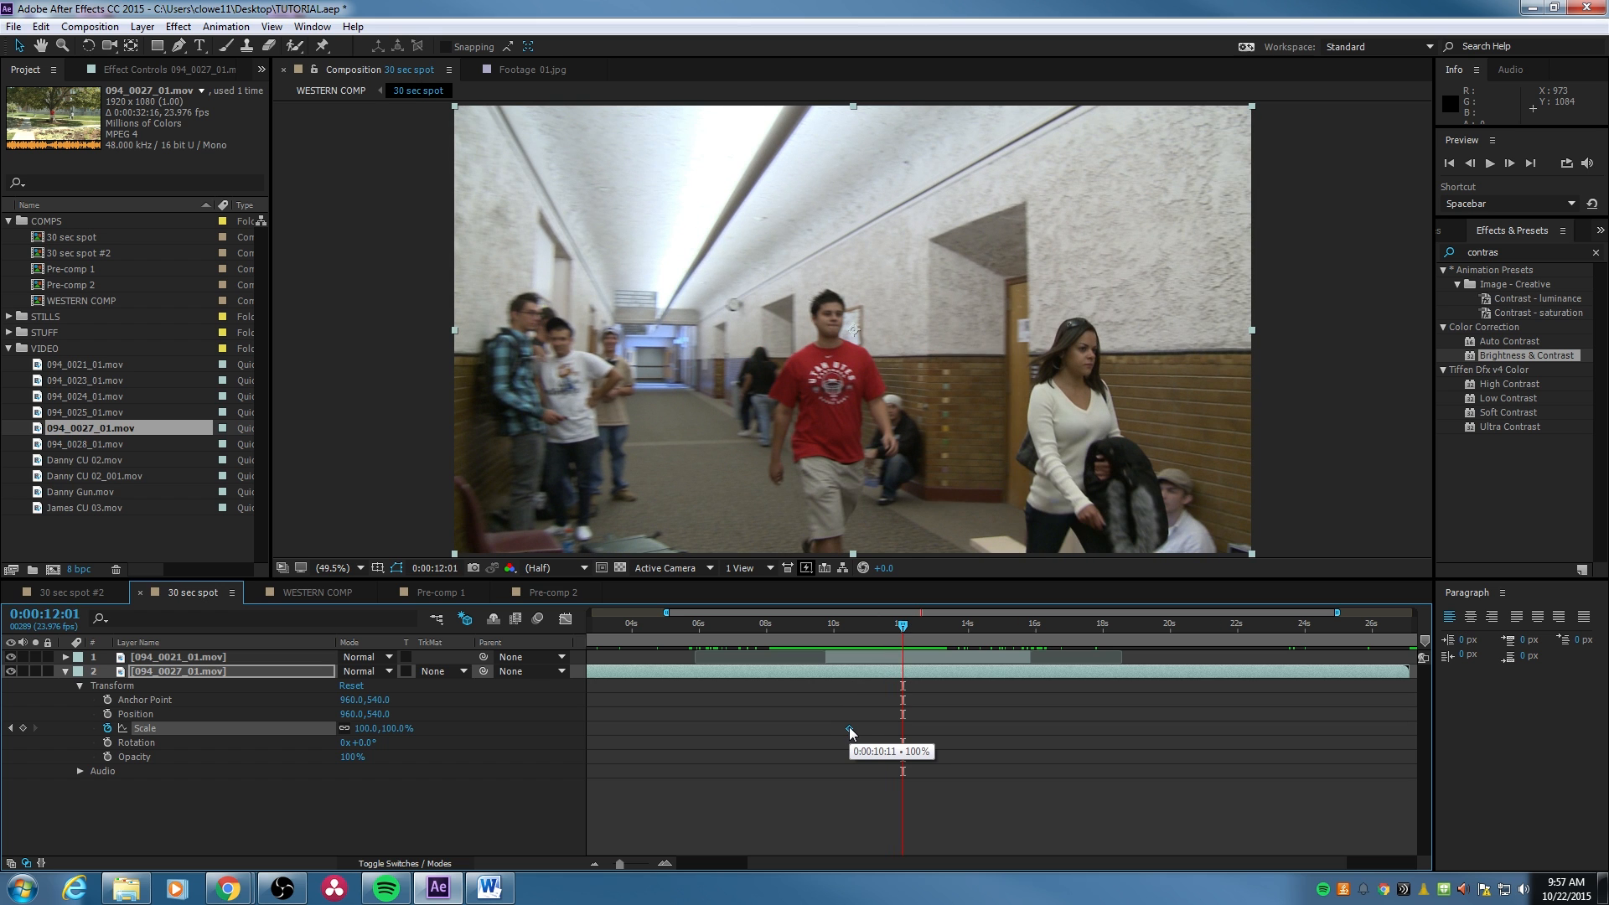
drag(903, 626, 923, 630)
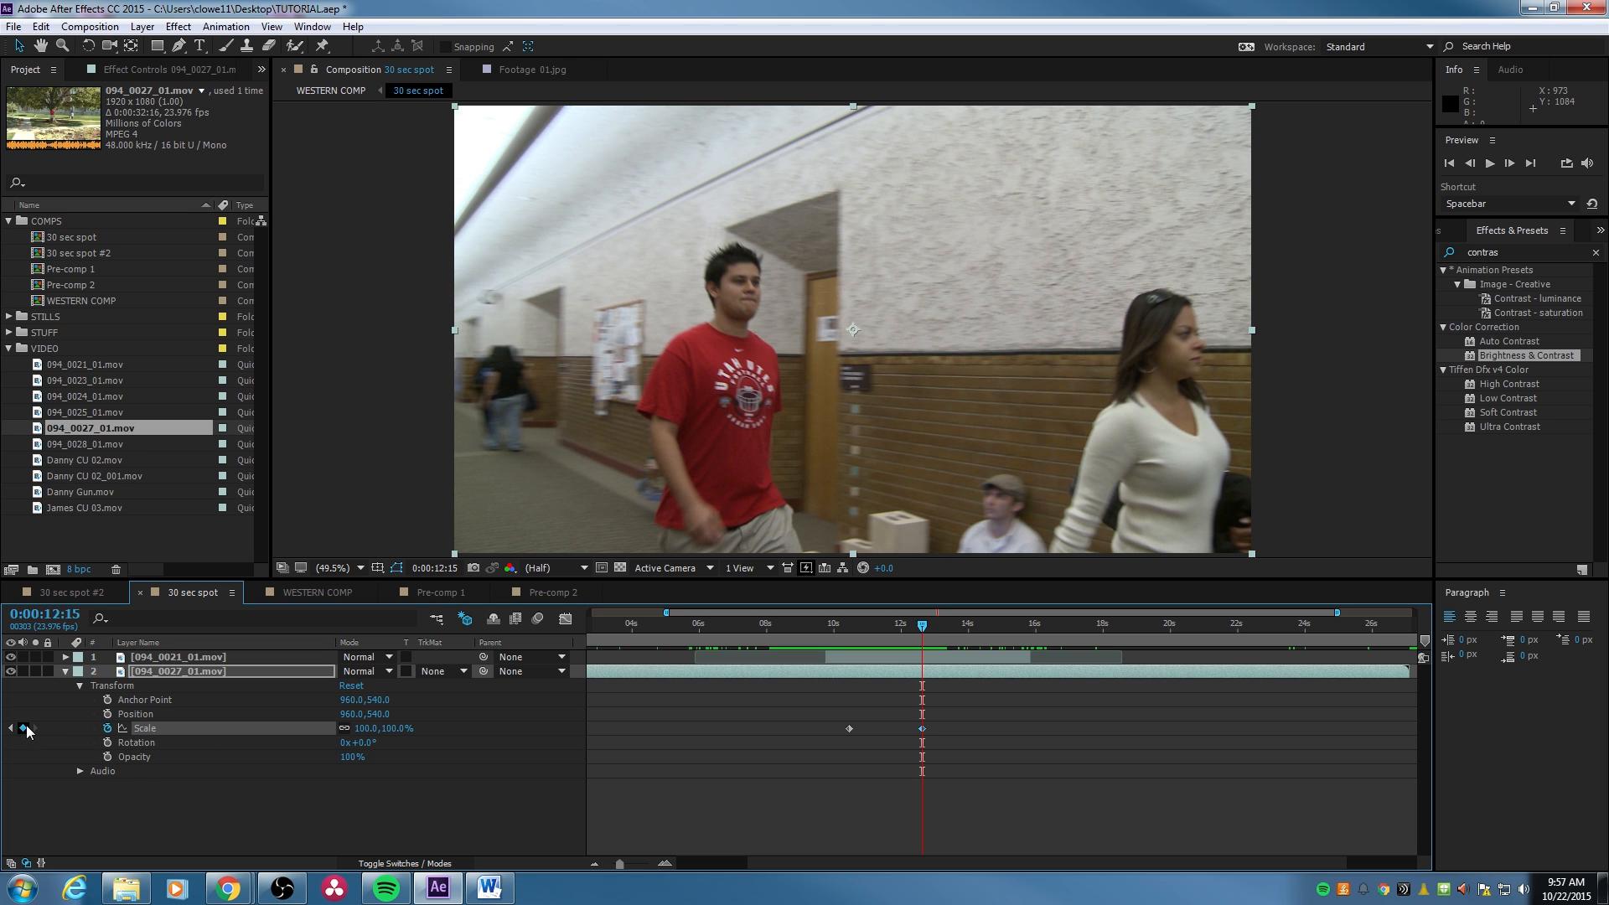
Scrub between the two Scale keyframes and jump from one to the other.
click(890, 639)
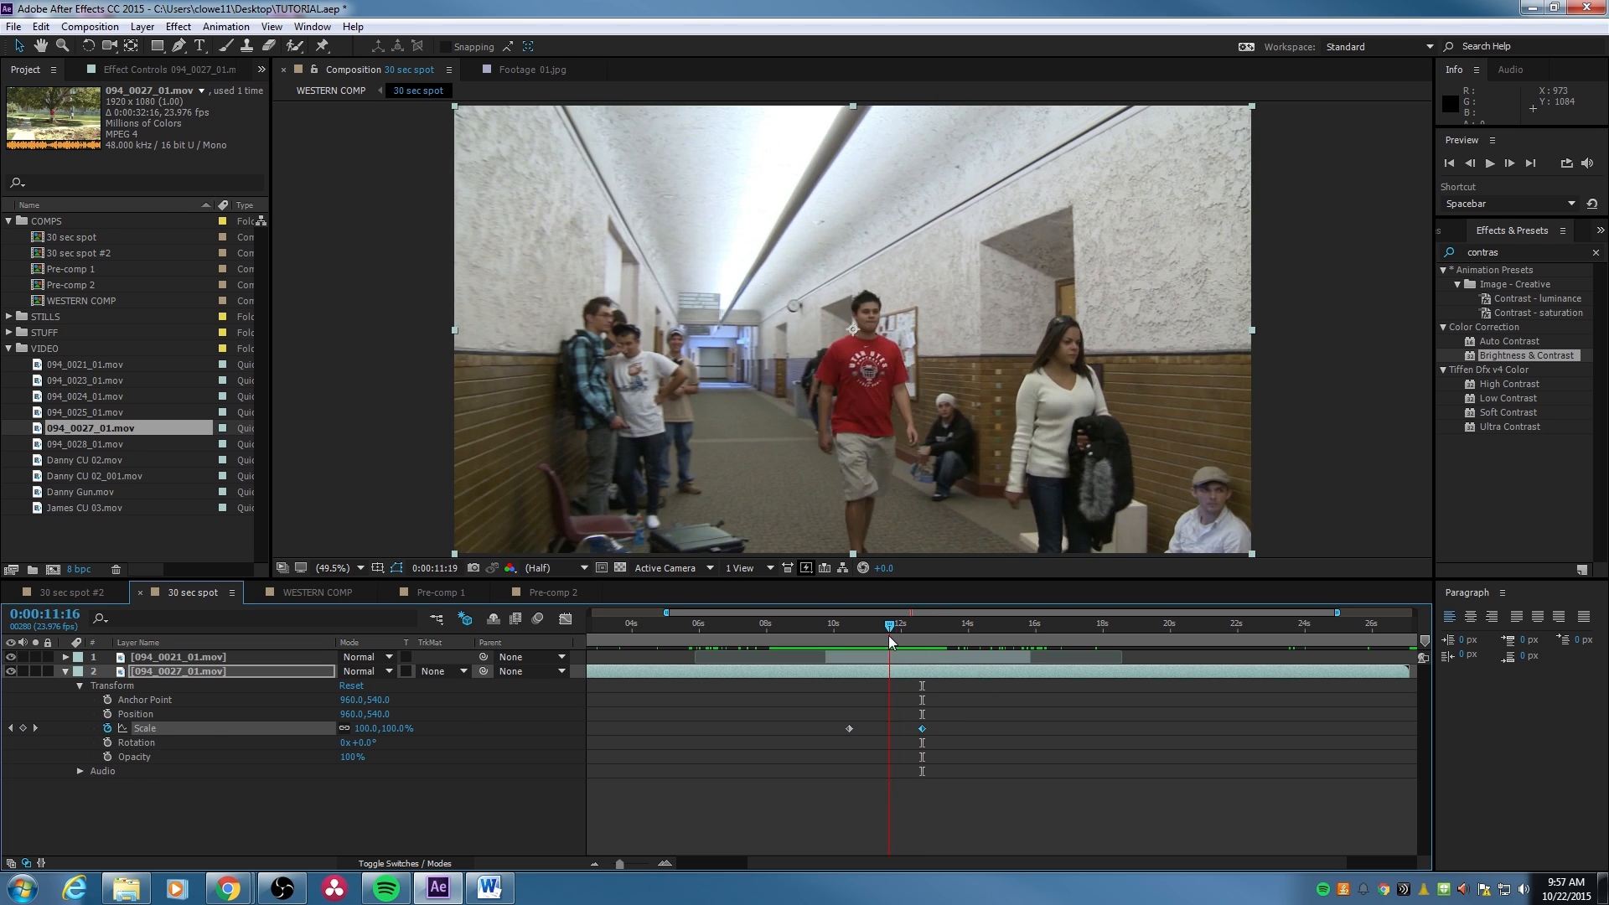
mouse_move(890, 638)
mouse_down()
mouse_move(849, 643)
mouse_move(904, 639)
mouse_up()
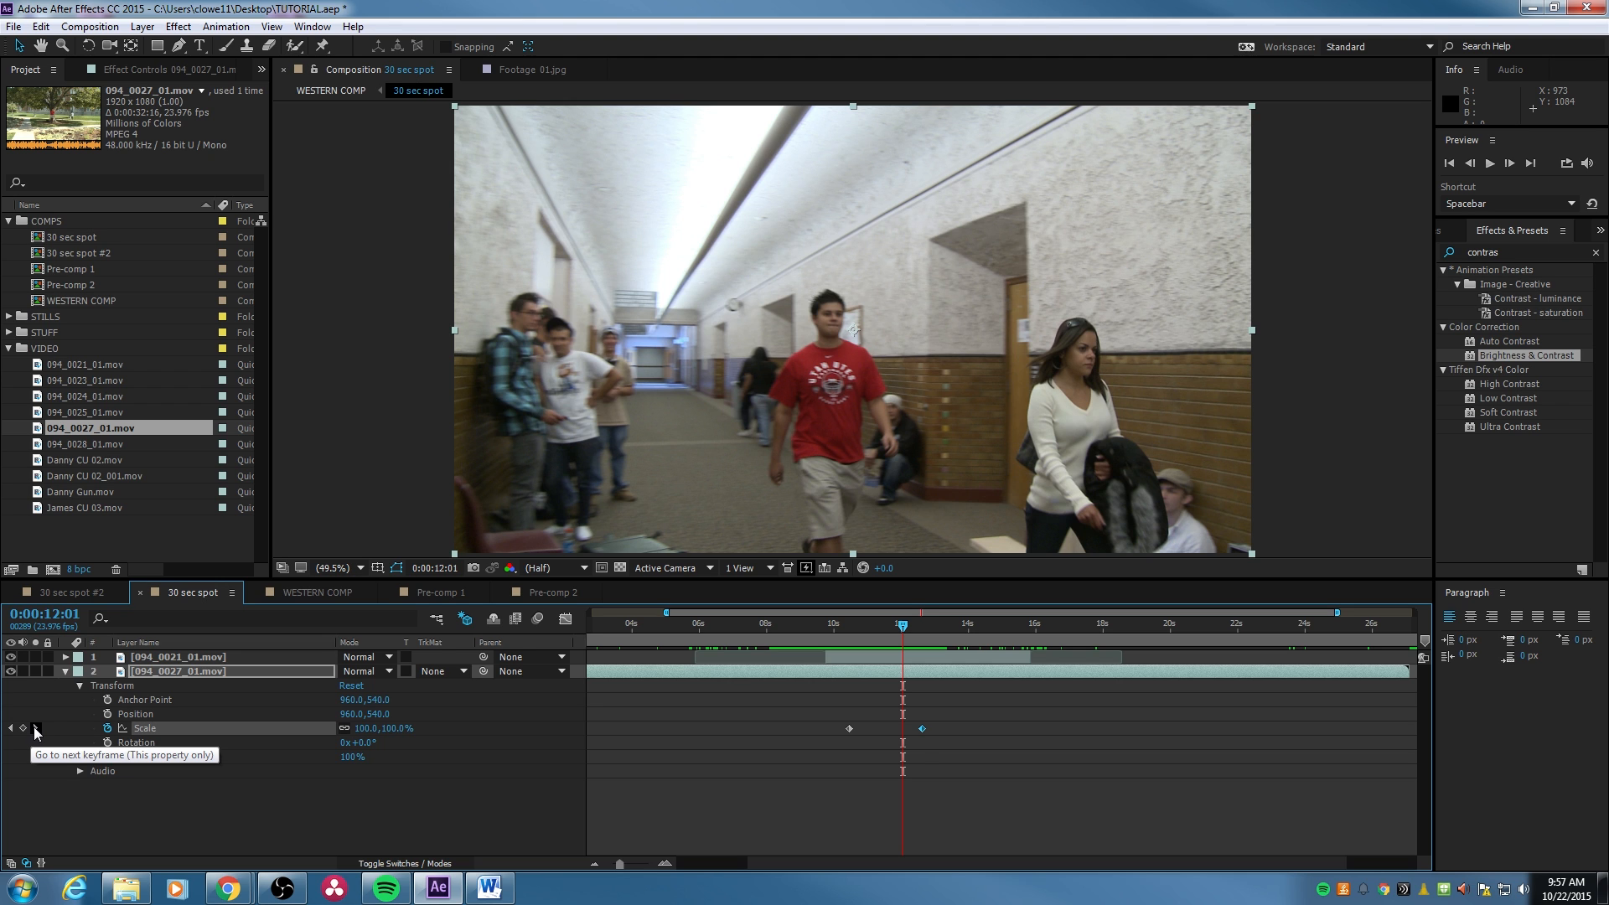
click(35, 729)
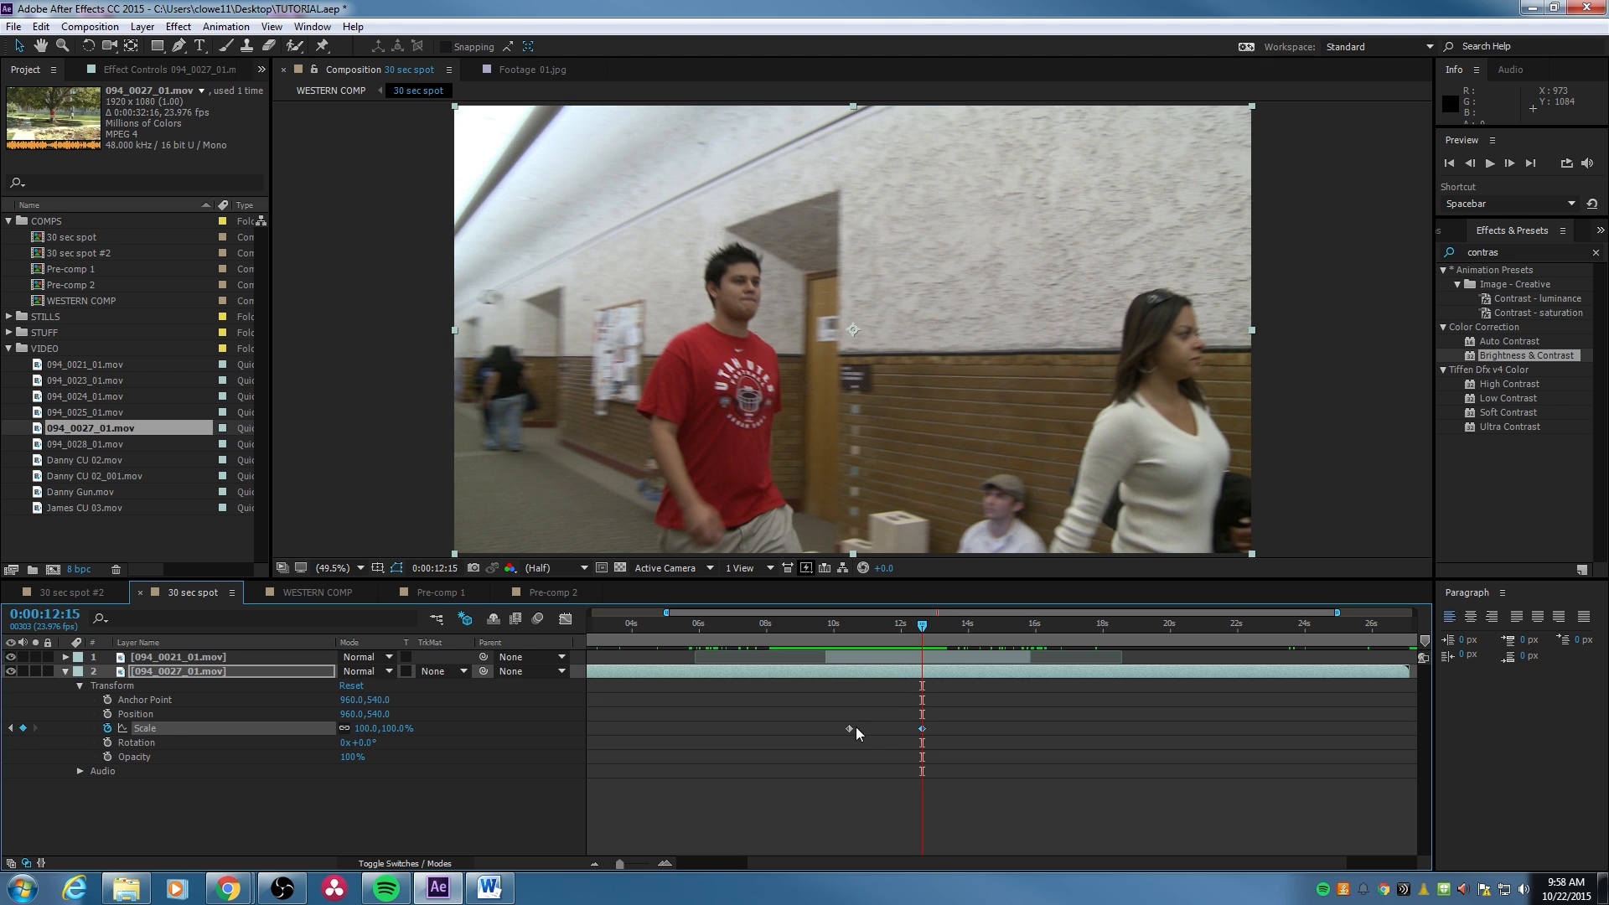
click(11, 729)
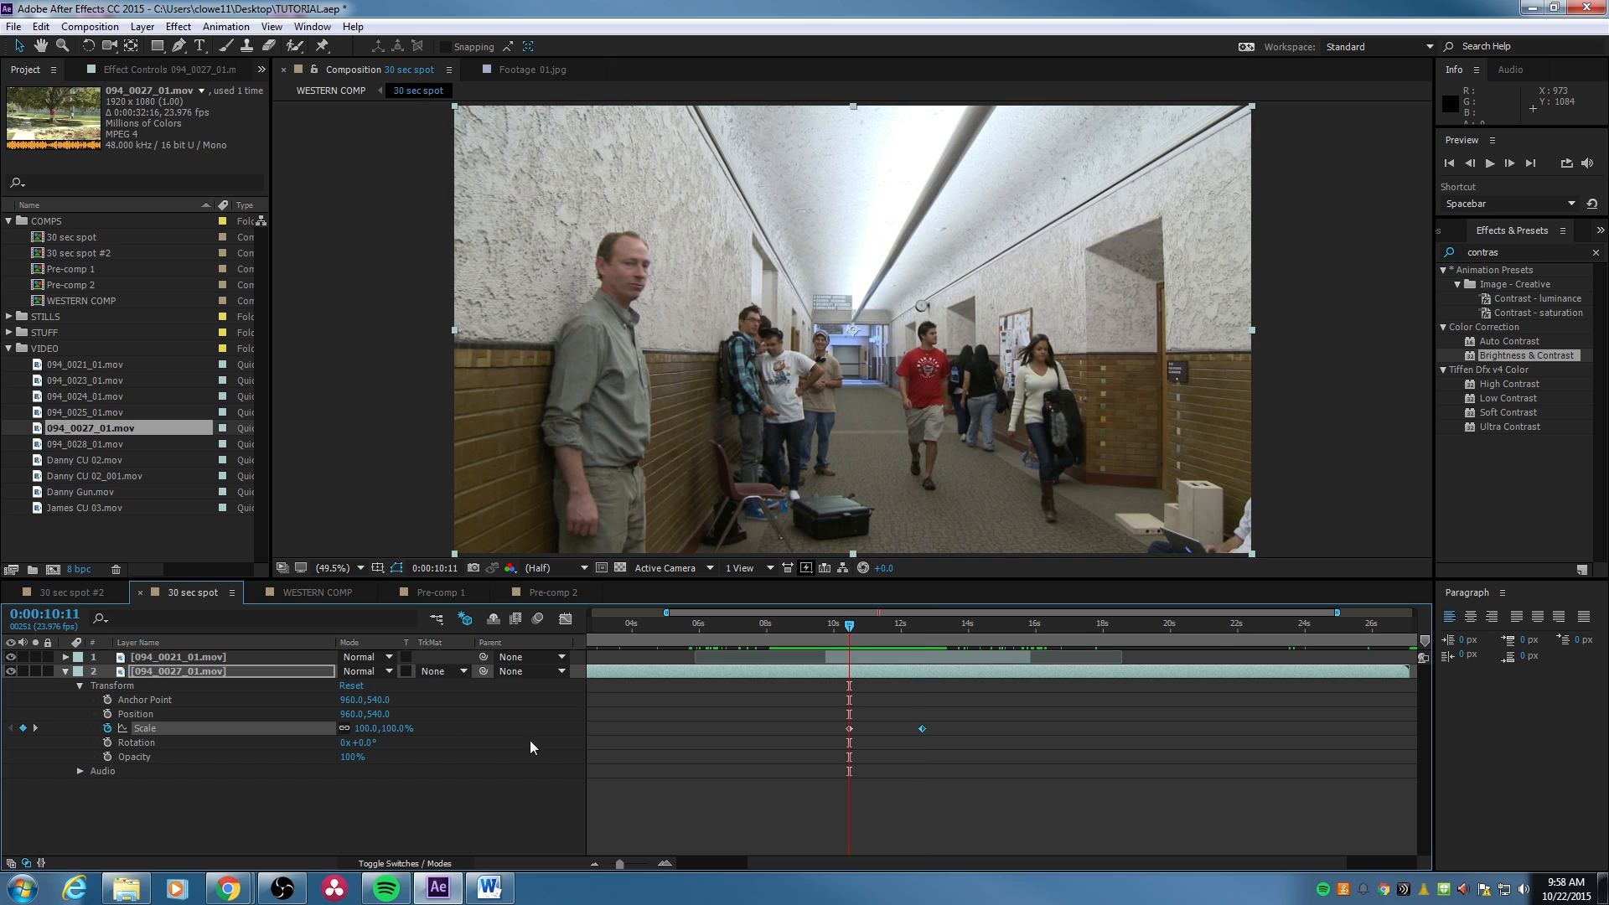
Set the Scale keyframe of the 094_0027_01.mov layer at 0:00:12:15 to 200%.
click(35, 729)
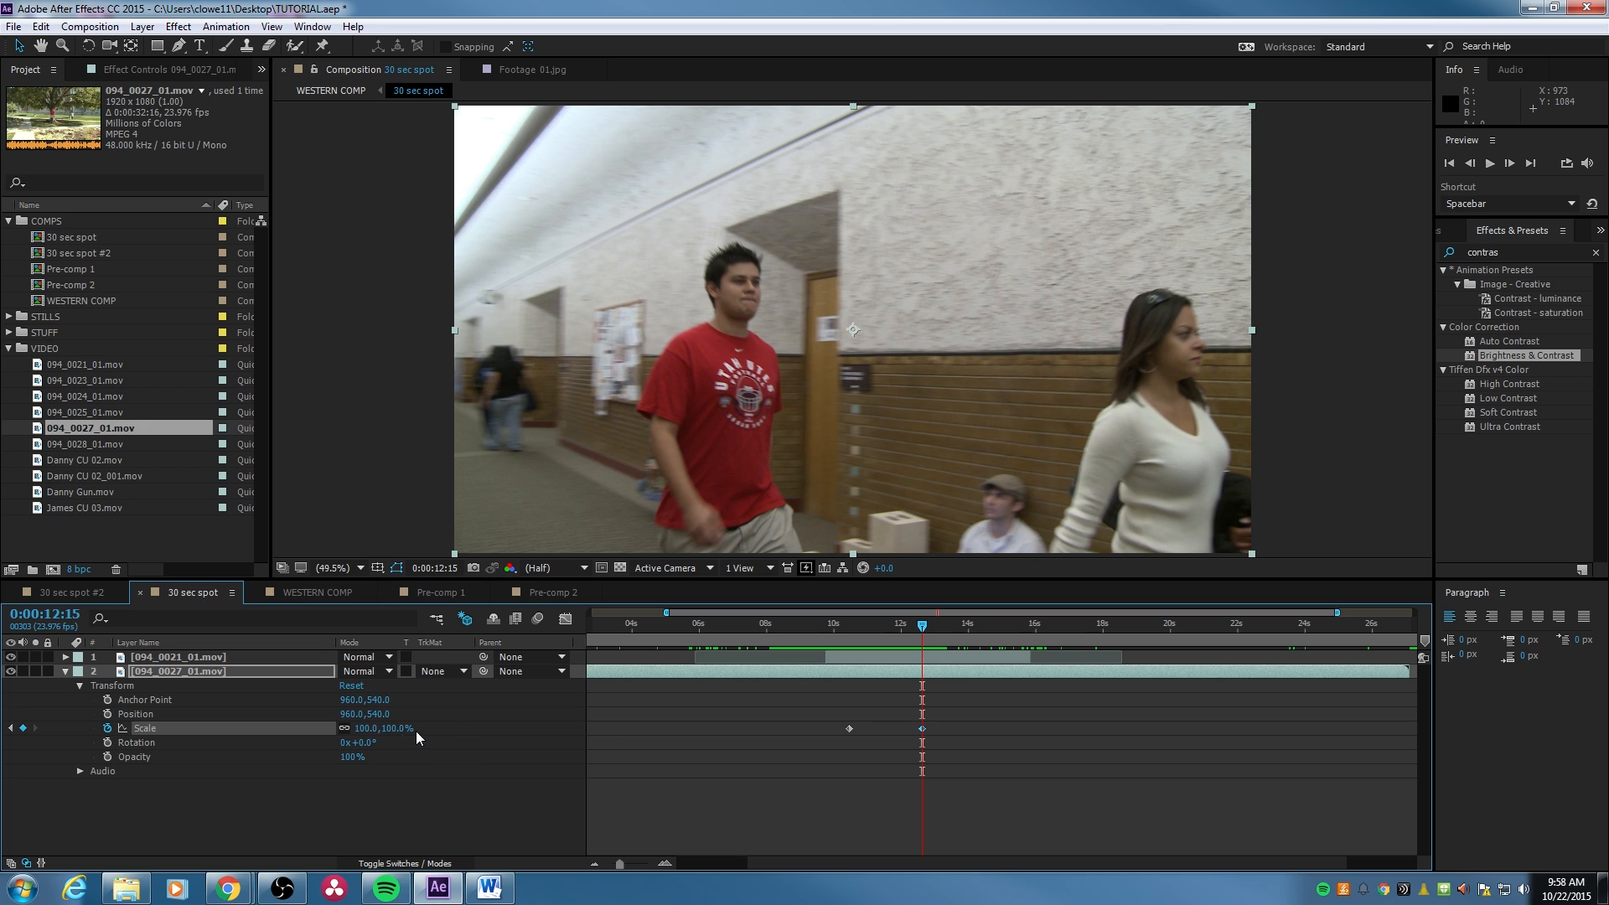
click(369, 729)
text(200)
key(Return)
Hide the 094_0021_01.mov layer and preview the scale animation of 094_0027_01.mov between its two keyframes.
drag(922, 626, 903, 627)
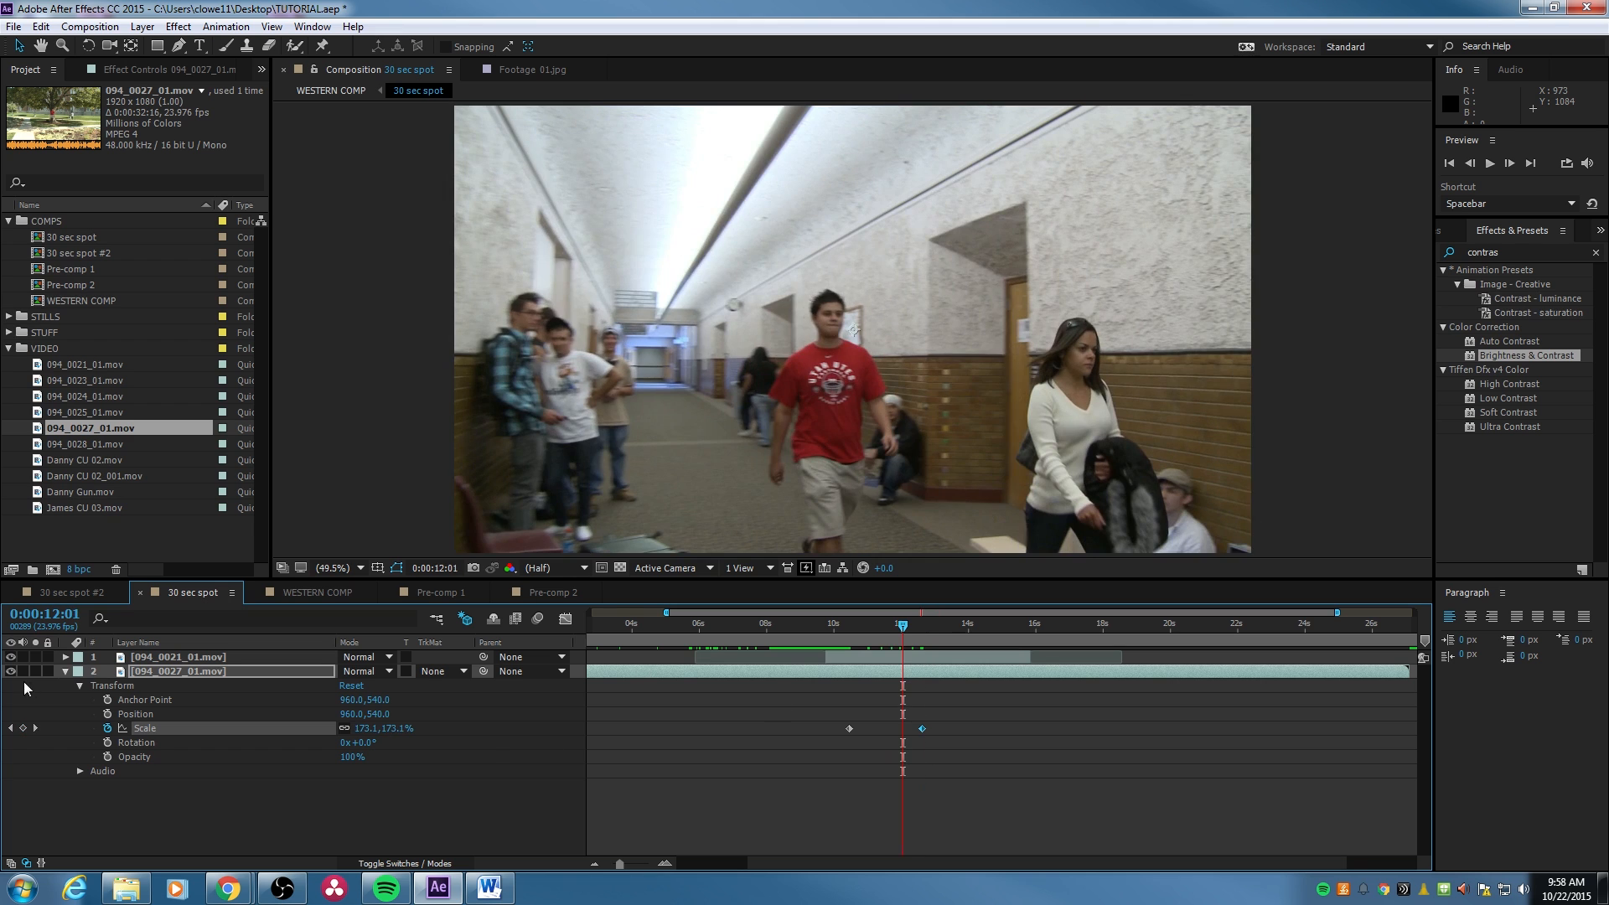
click(11, 658)
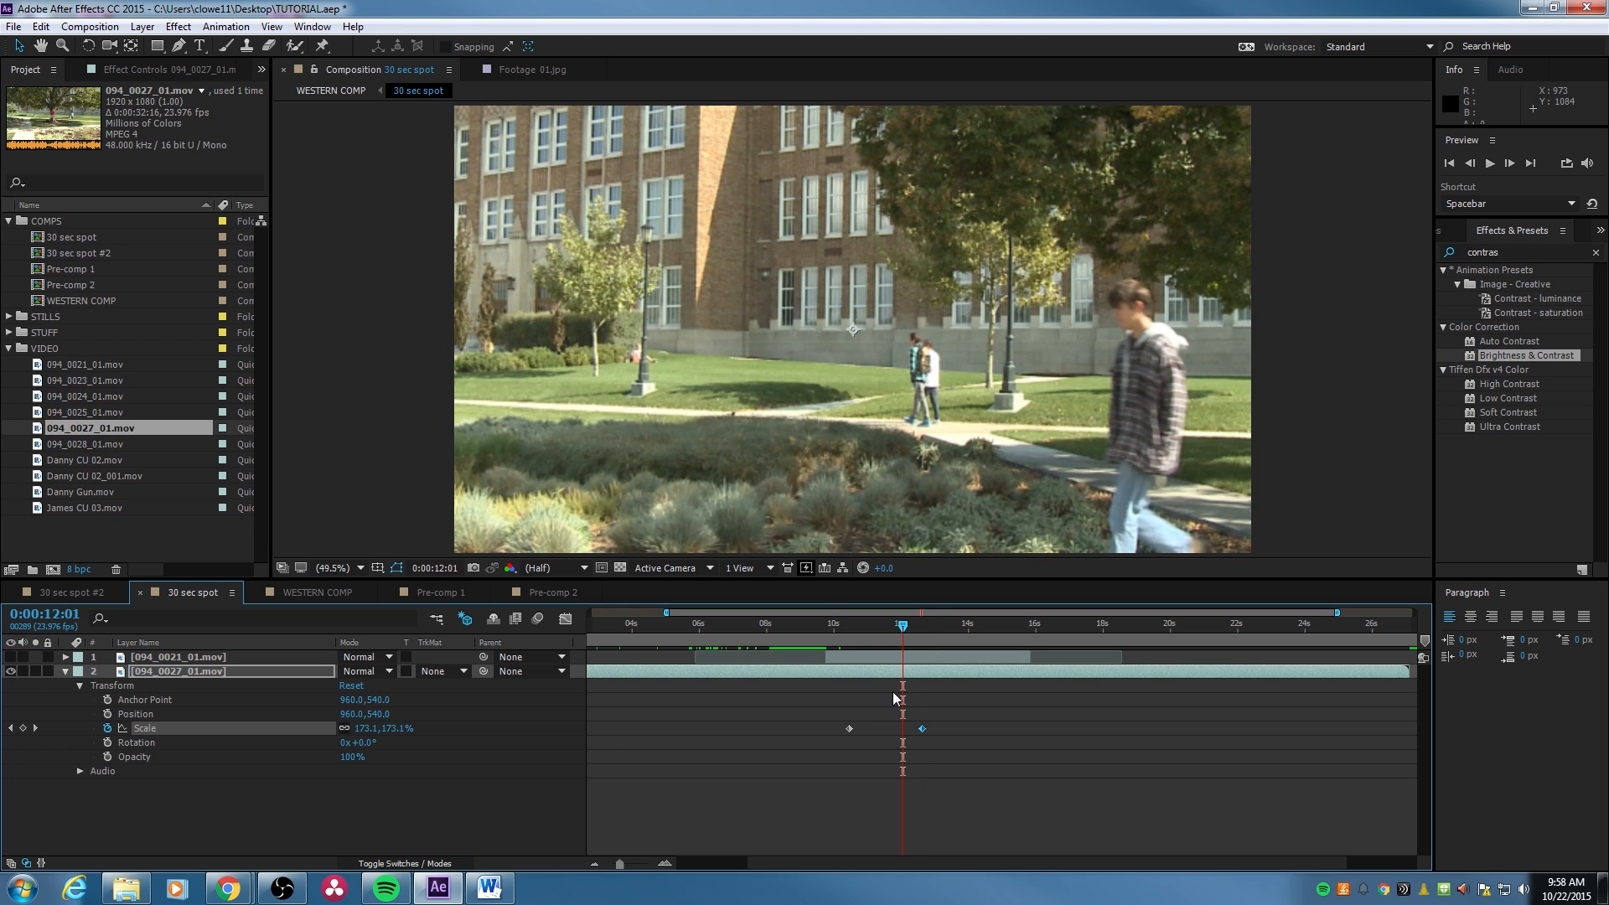
drag(892, 630, 847, 627)
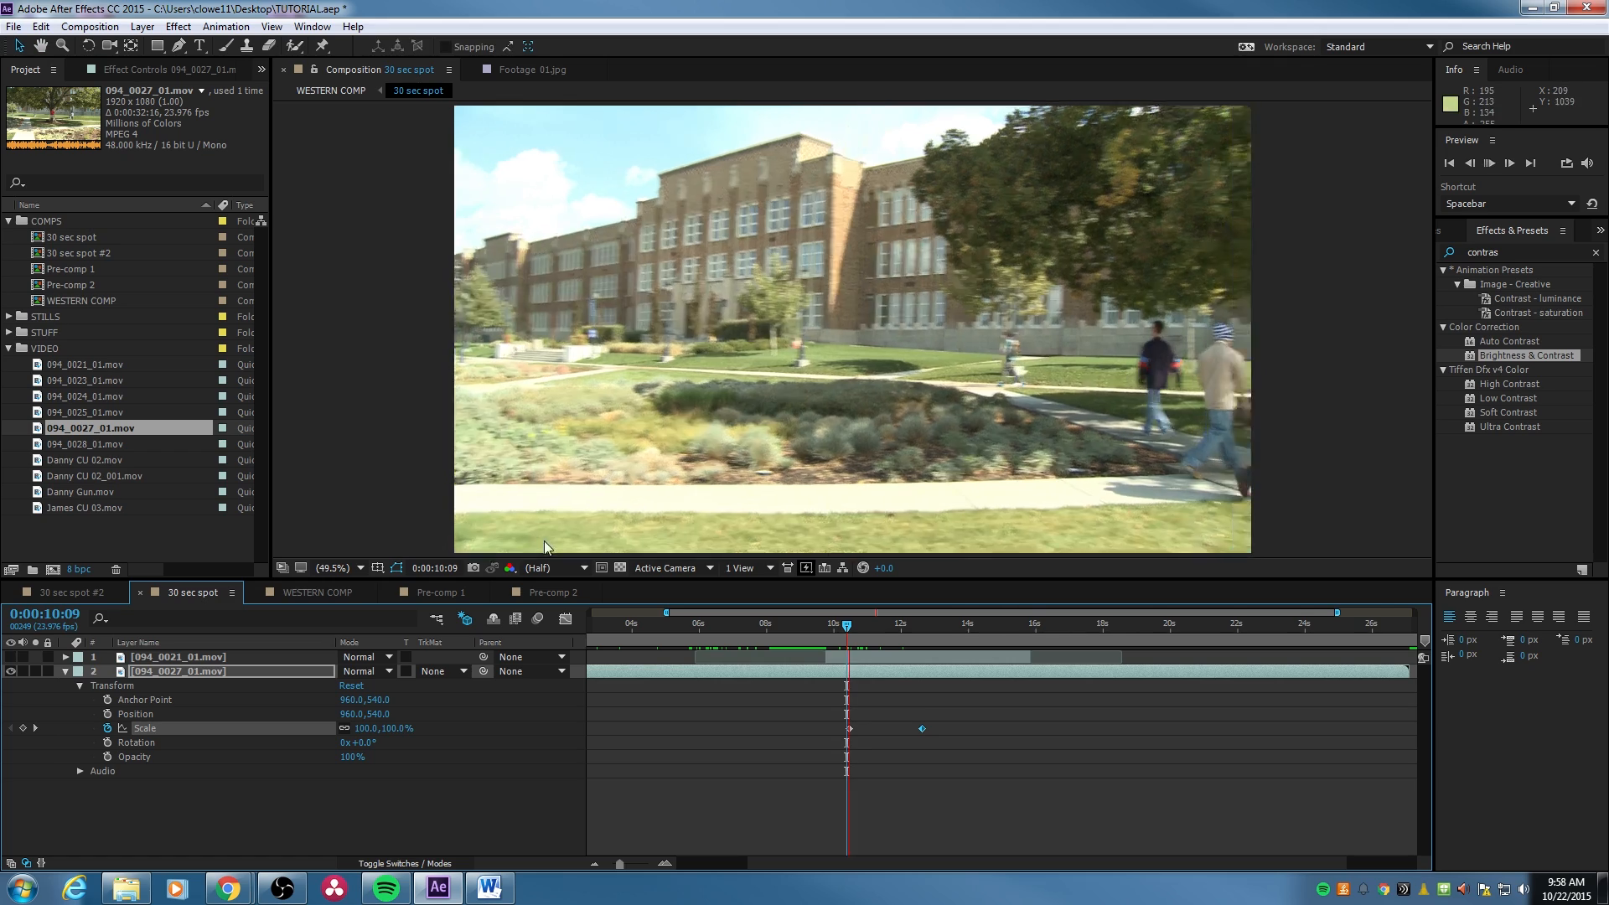
key(space)
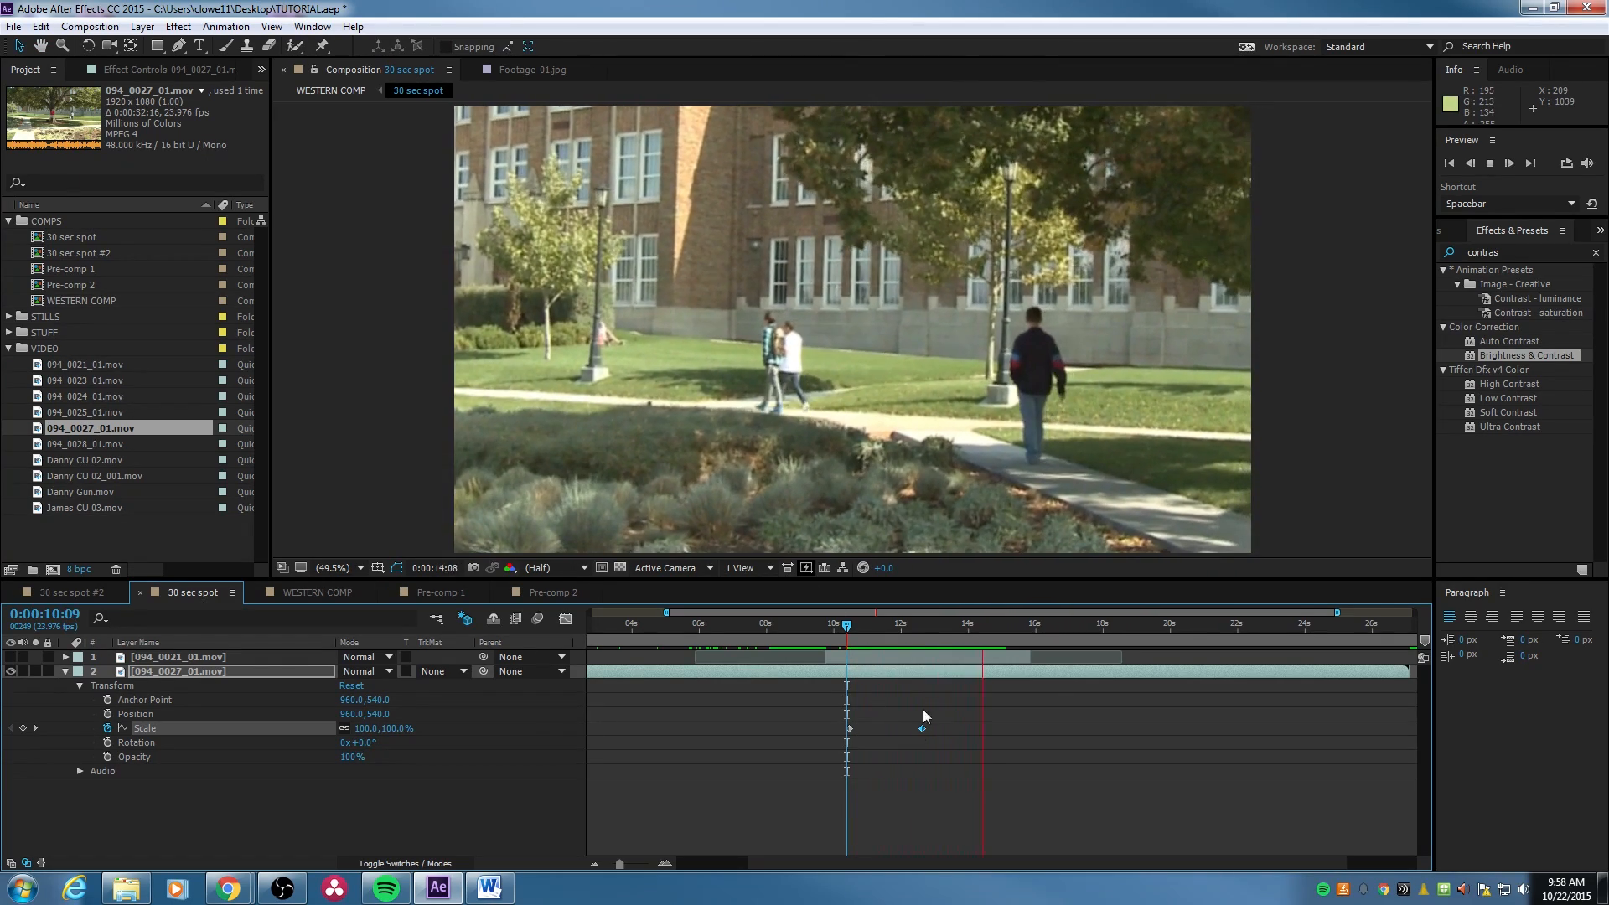
click(850, 635)
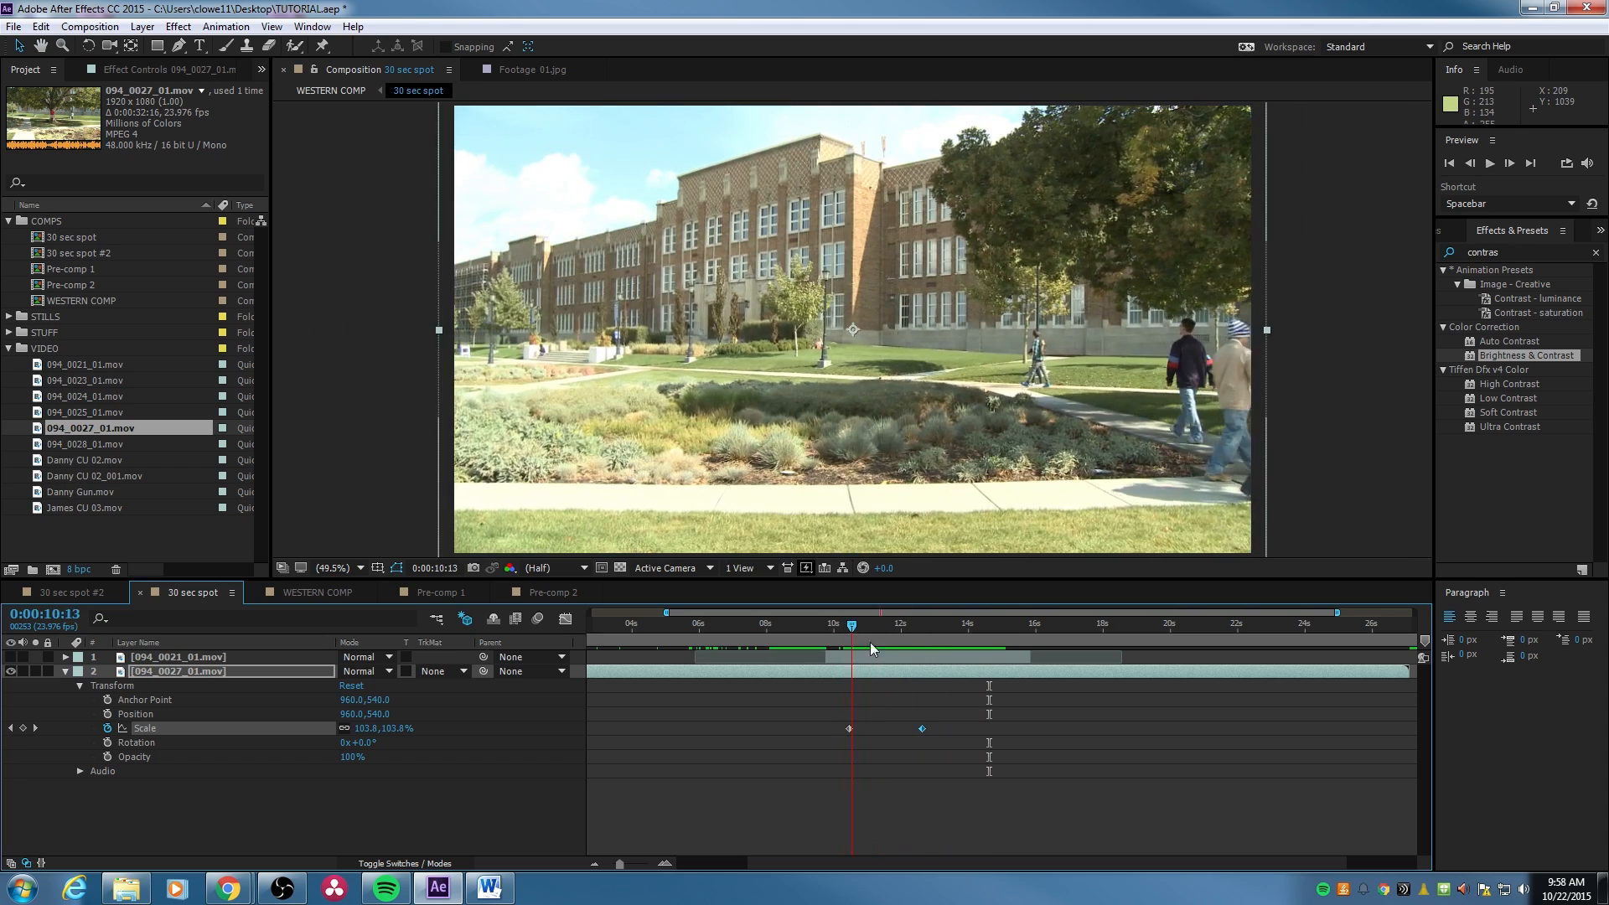
drag(870, 642, 927, 635)
Undo hiding the upper layer, delete both Scale keyframes of 094_0027_01.mov and reset its Transform properties.
scroll(1022, 406, down, 3)
scroll(1019, 404, up, 1)
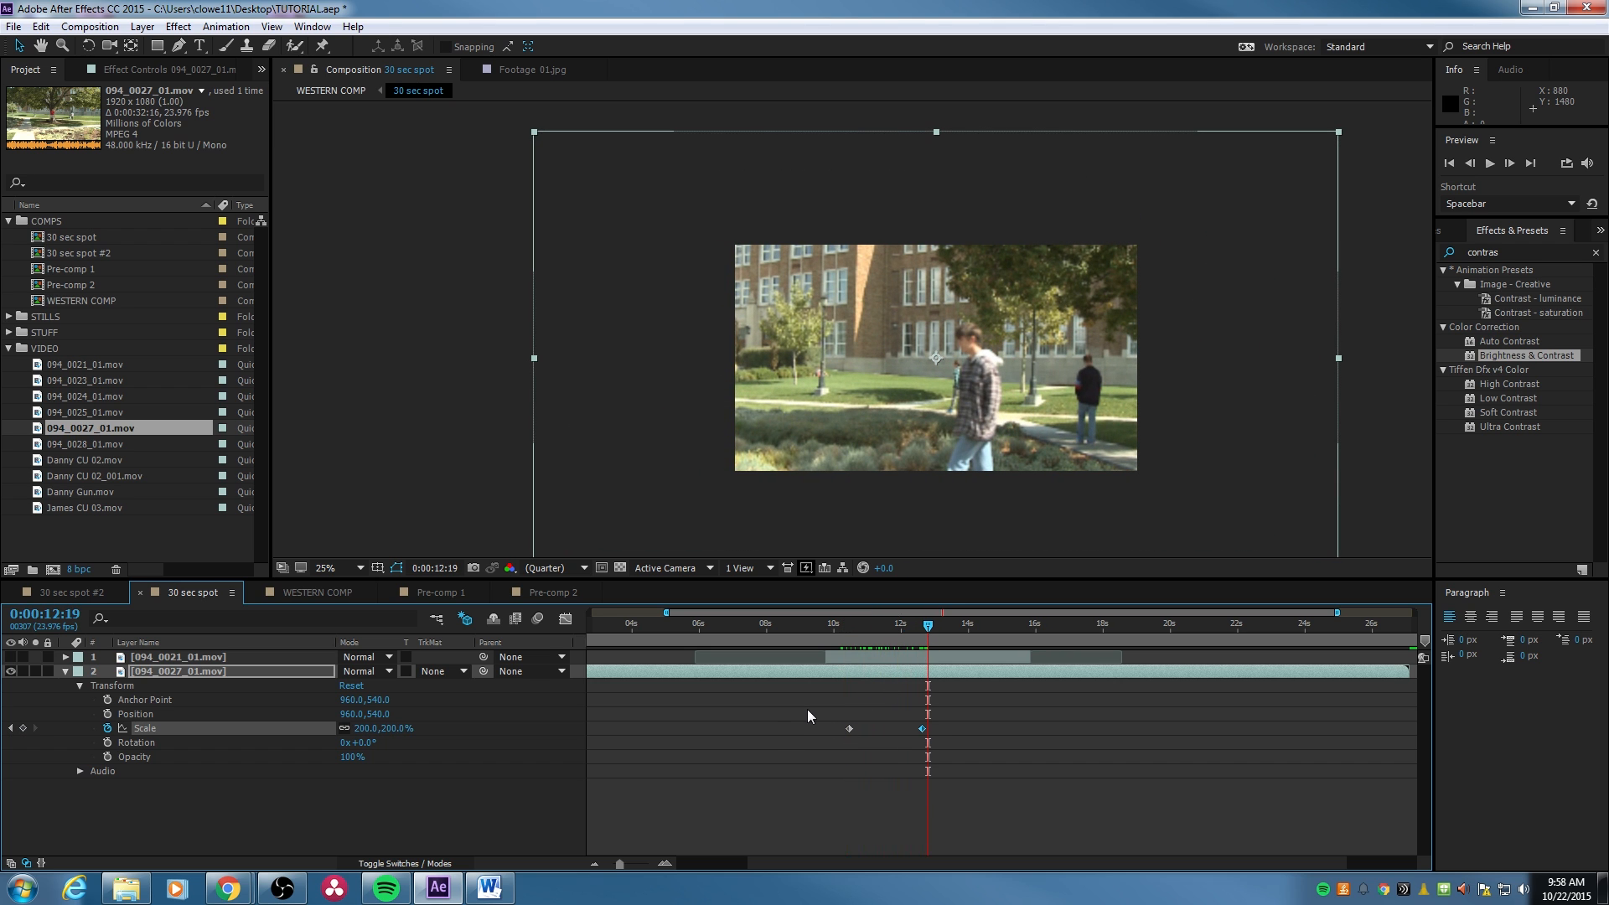
key(ctrl+z)
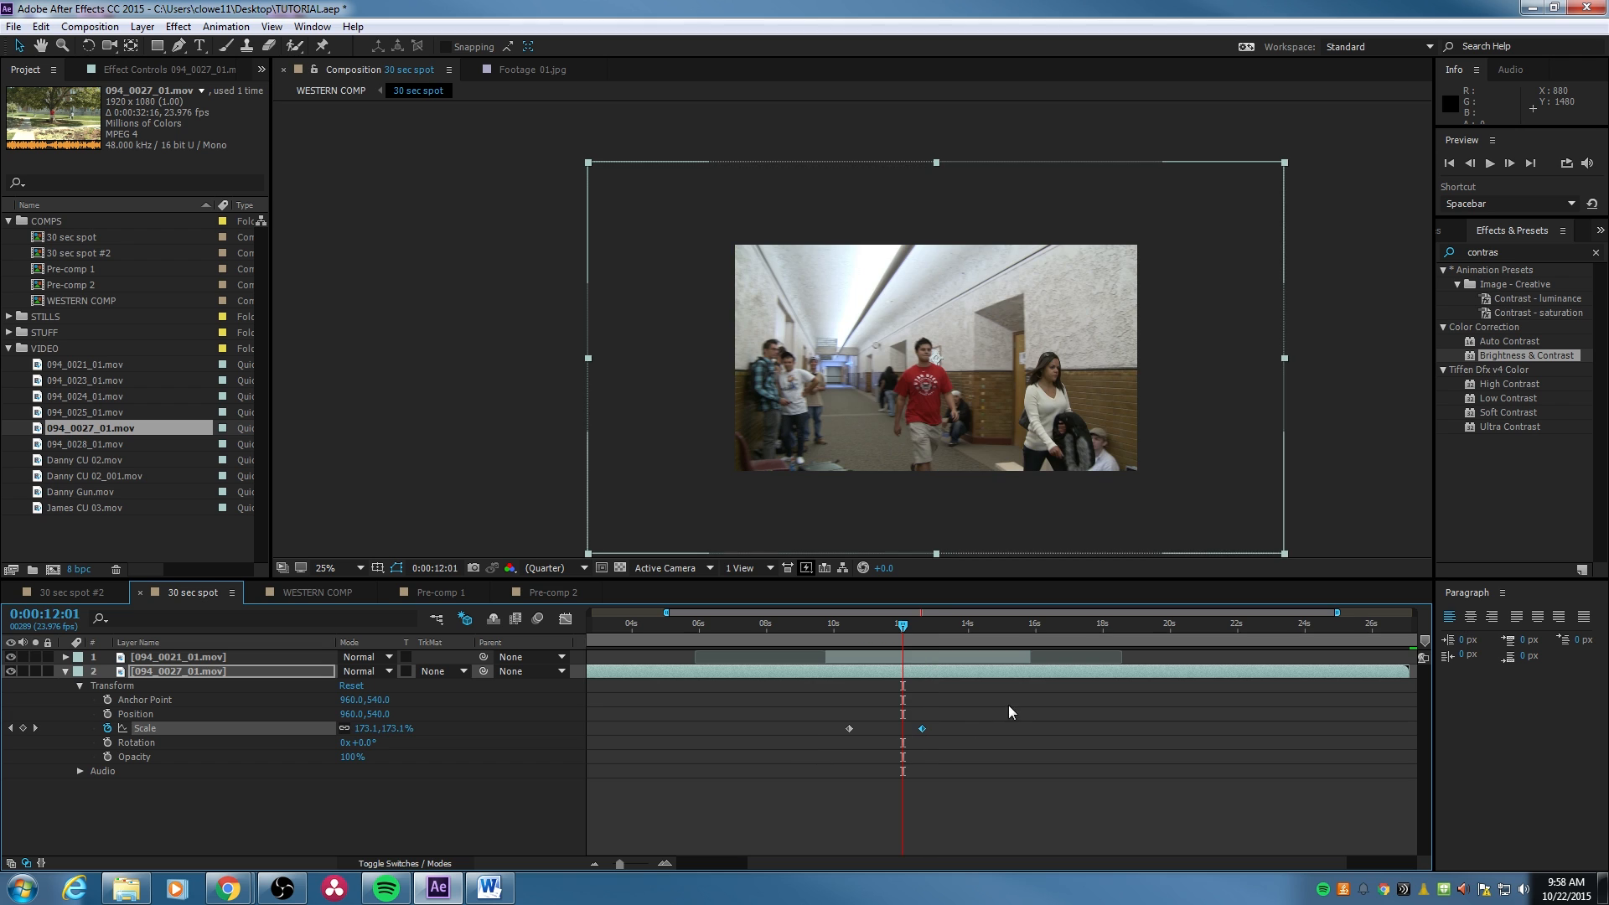
drag(1010, 711, 828, 760)
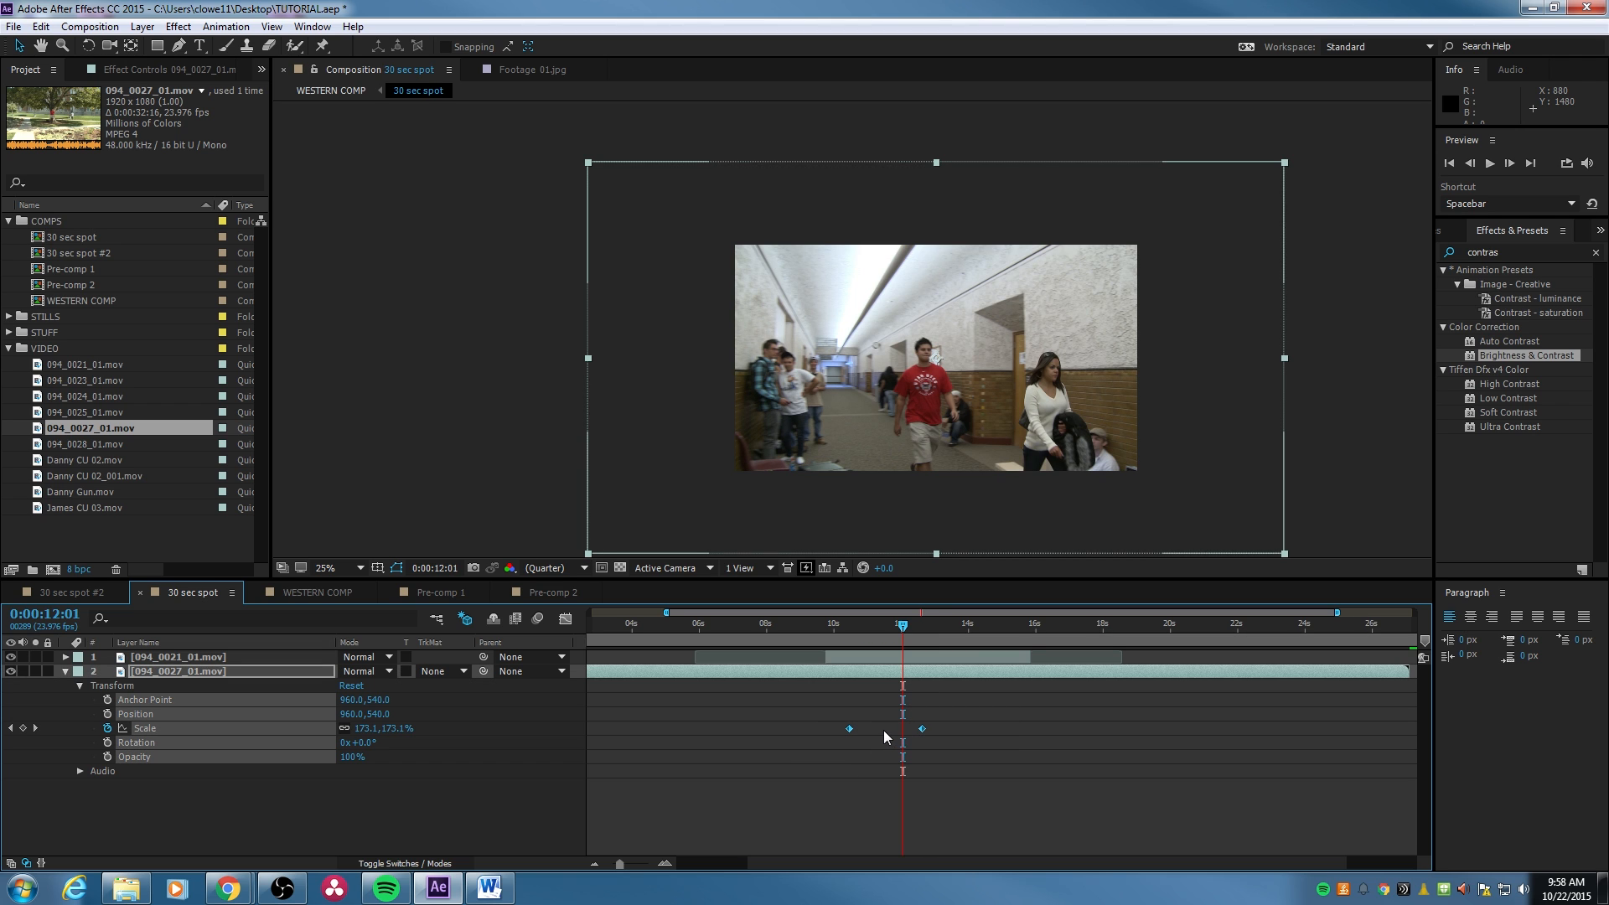
key(Delete)
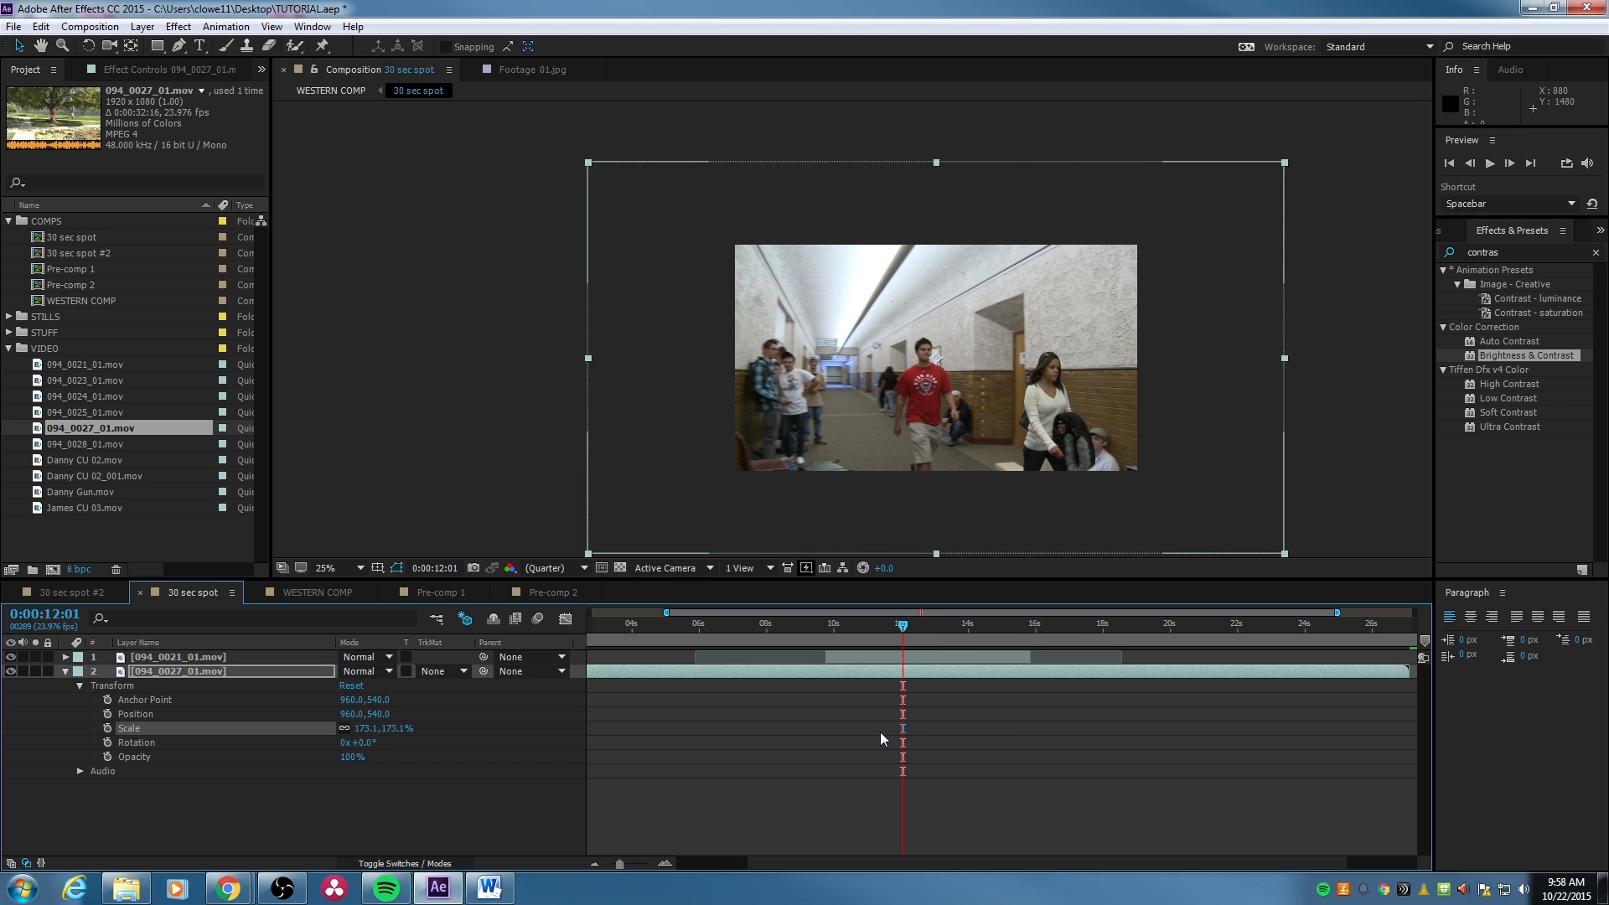
click(351, 685)
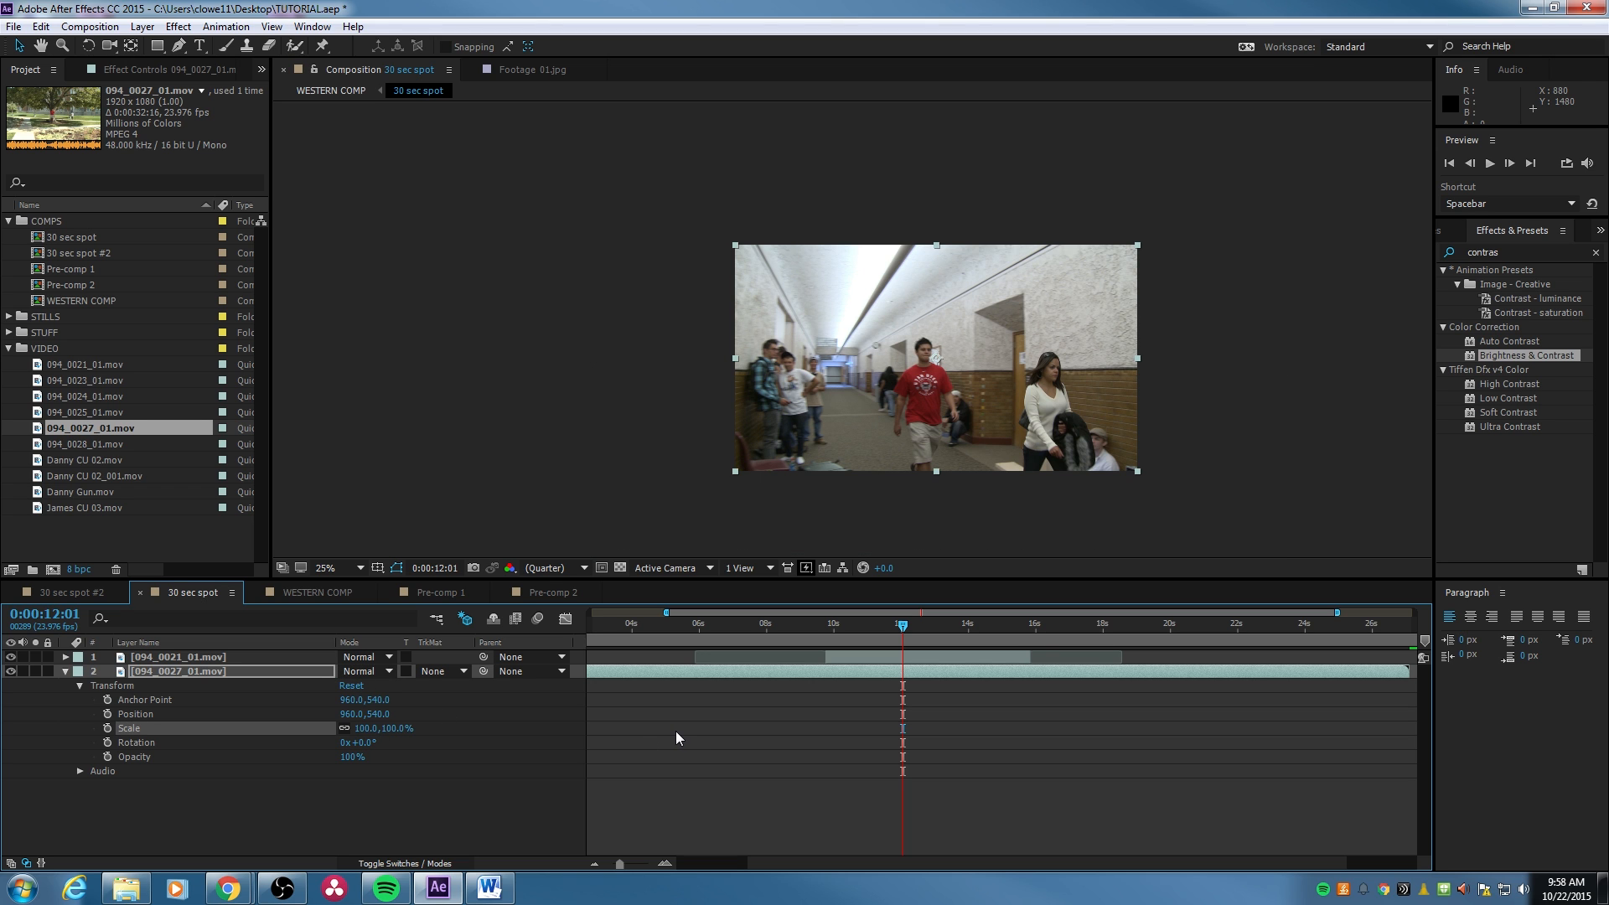
Hide the 094_0021_01.mov layer and add a Scale keyframe to 094_0027_01.mov at 0:00:09:18, where the upper clip starts.
key(shift+slash)
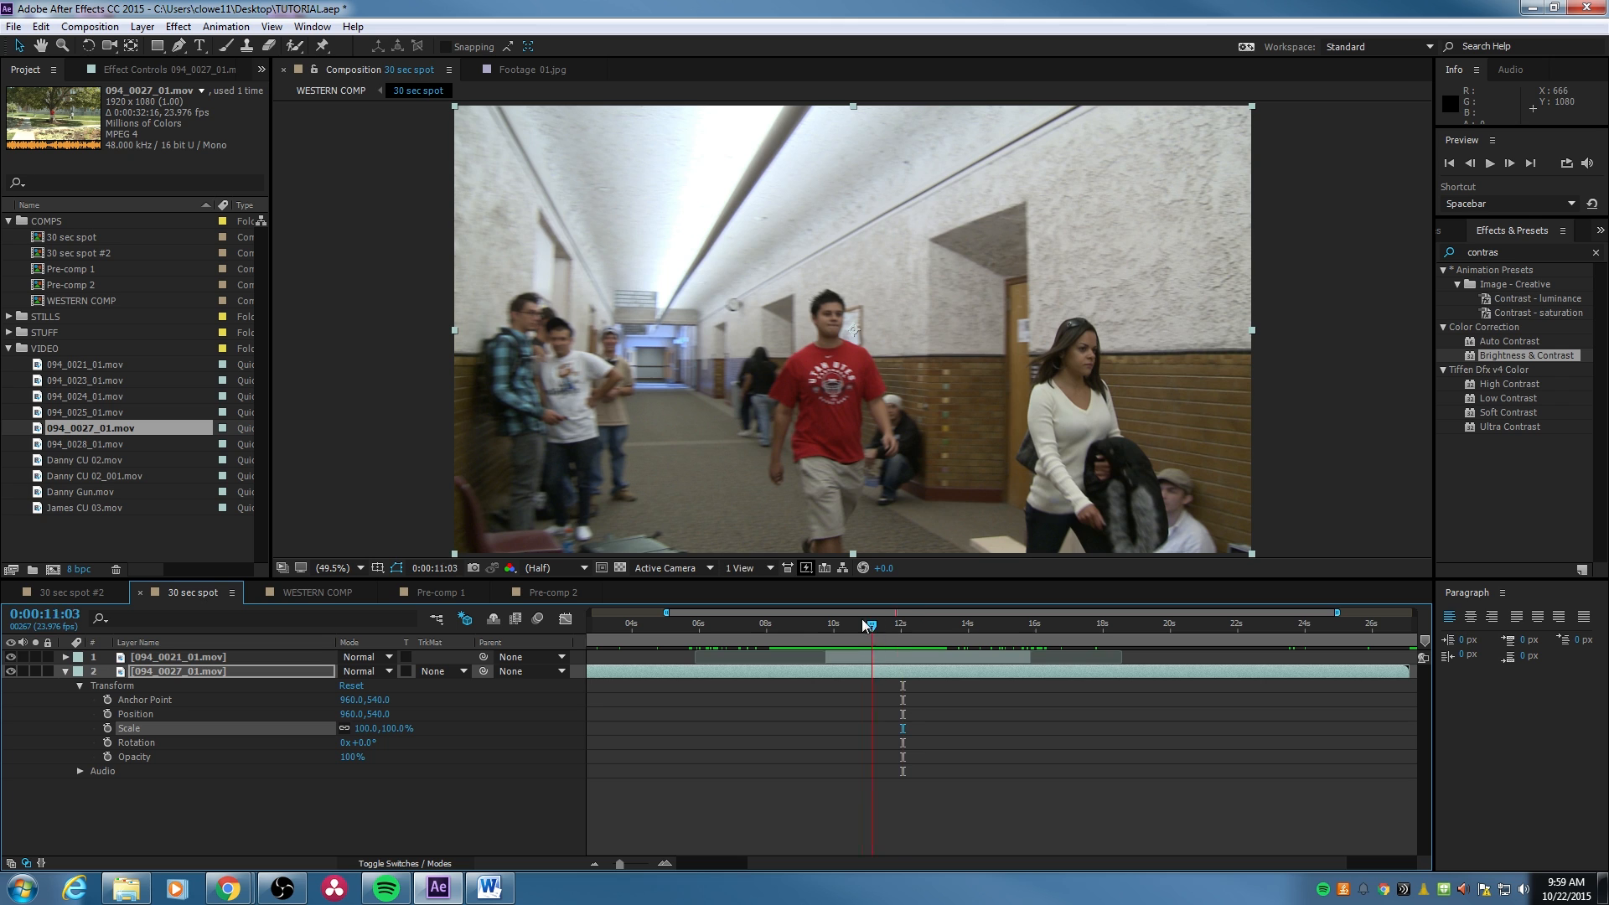
drag(864, 624, 827, 641)
click(11, 657)
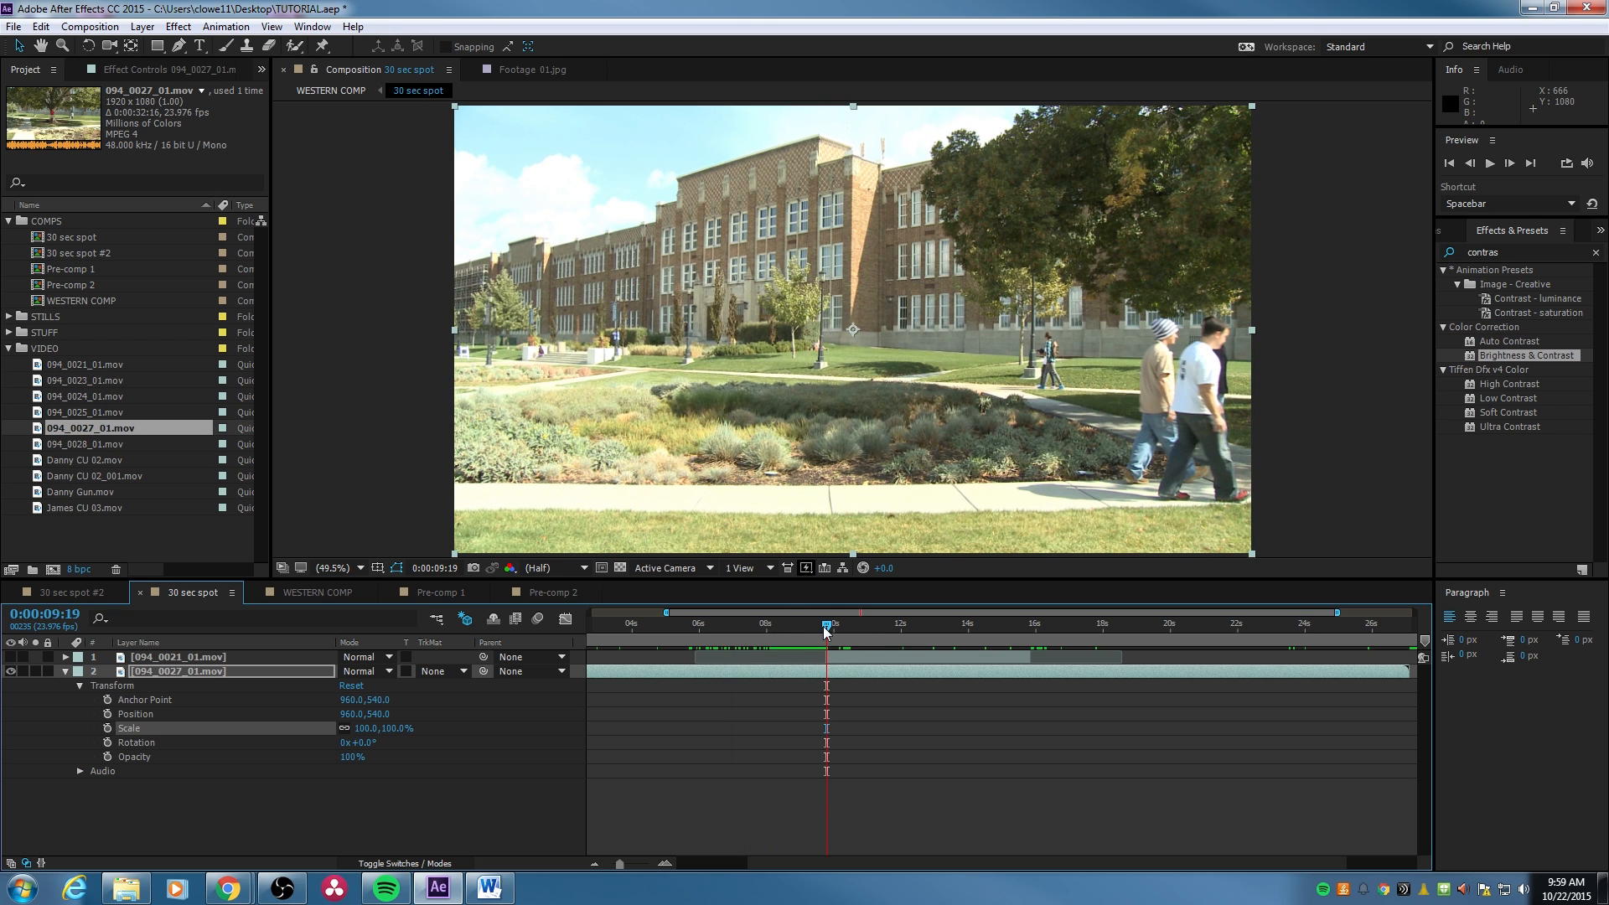
mouse_move(824, 631)
mouse_down()
mouse_move(1022, 651)
mouse_move(834, 657)
mouse_up()
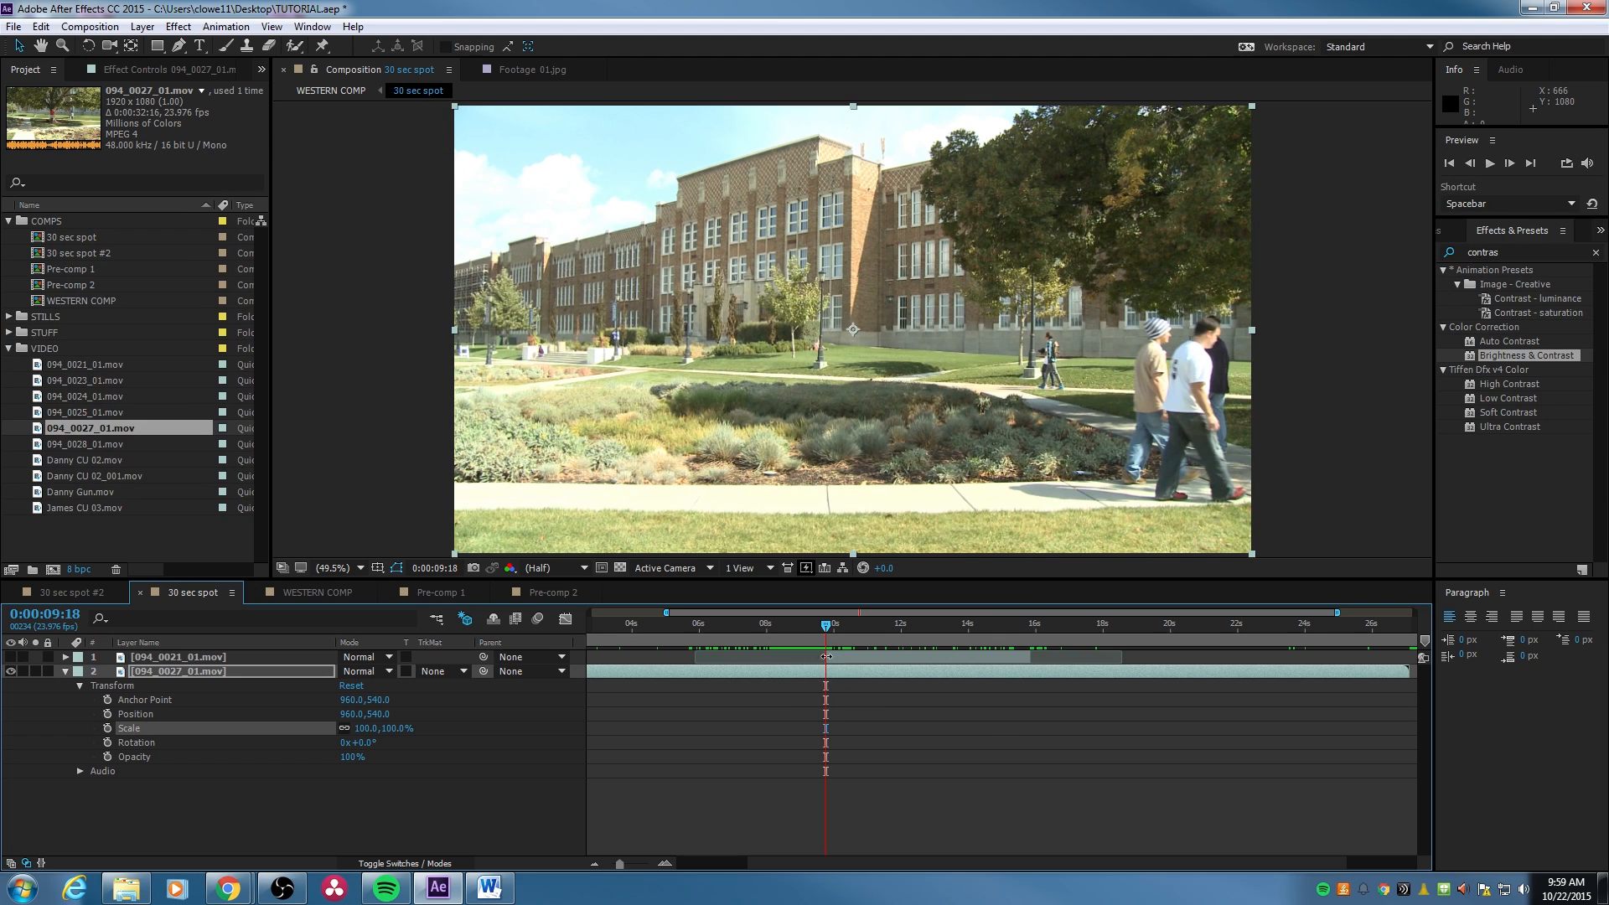
click(11, 657)
click(12, 657)
click(108, 728)
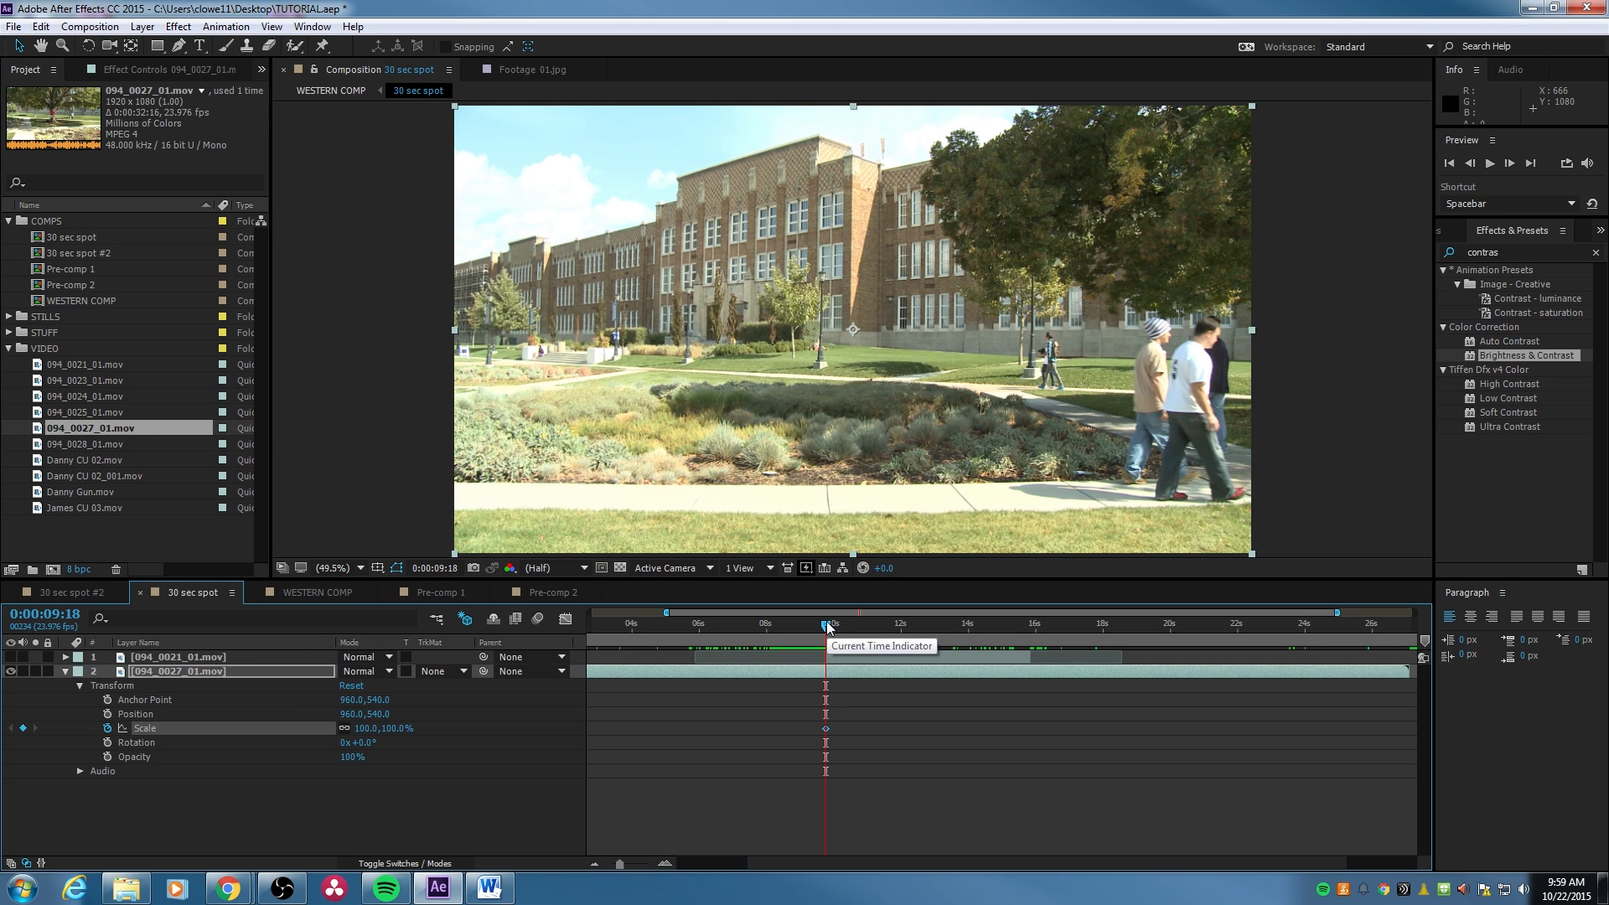
Step back to 0:00:08:12 and add another Scale keyframe to the 094_0027_01.mov layer at 100%.
key(Page_Up)
key(Page_Up)
key(Page_Up)
key(Page_Up)
key(Page_Up)
key(Page_Up)
key(Page_Up)
key(Page_Up)
key(Page_Up)
key(Page_Up)
key(Page_Up)
key(Page_Up)
key(Page_Up)
key(Page_Up)
key(Page_Up)
key(Page_Up)
key(Page_Up)
key(Page_Up)
key(Page_Up)
key(Page_Up)
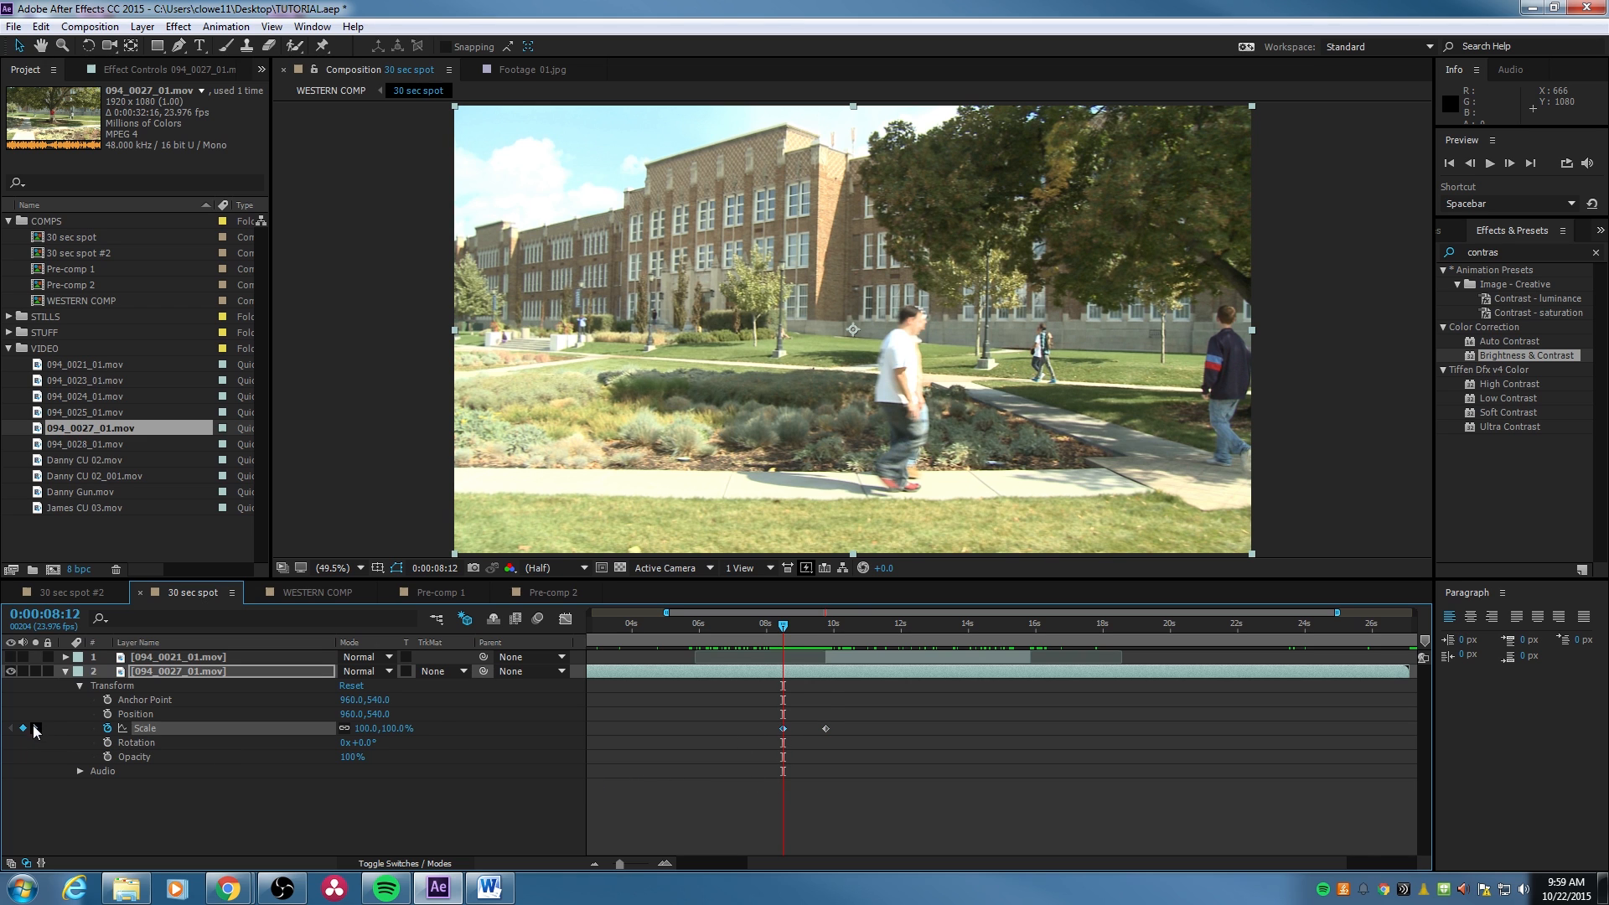
Add Position keyframes to the 094_0027_01.mov layer at 0:00:09:18 and 0:00:08:12, matching its Scale keyframes.
click(35, 729)
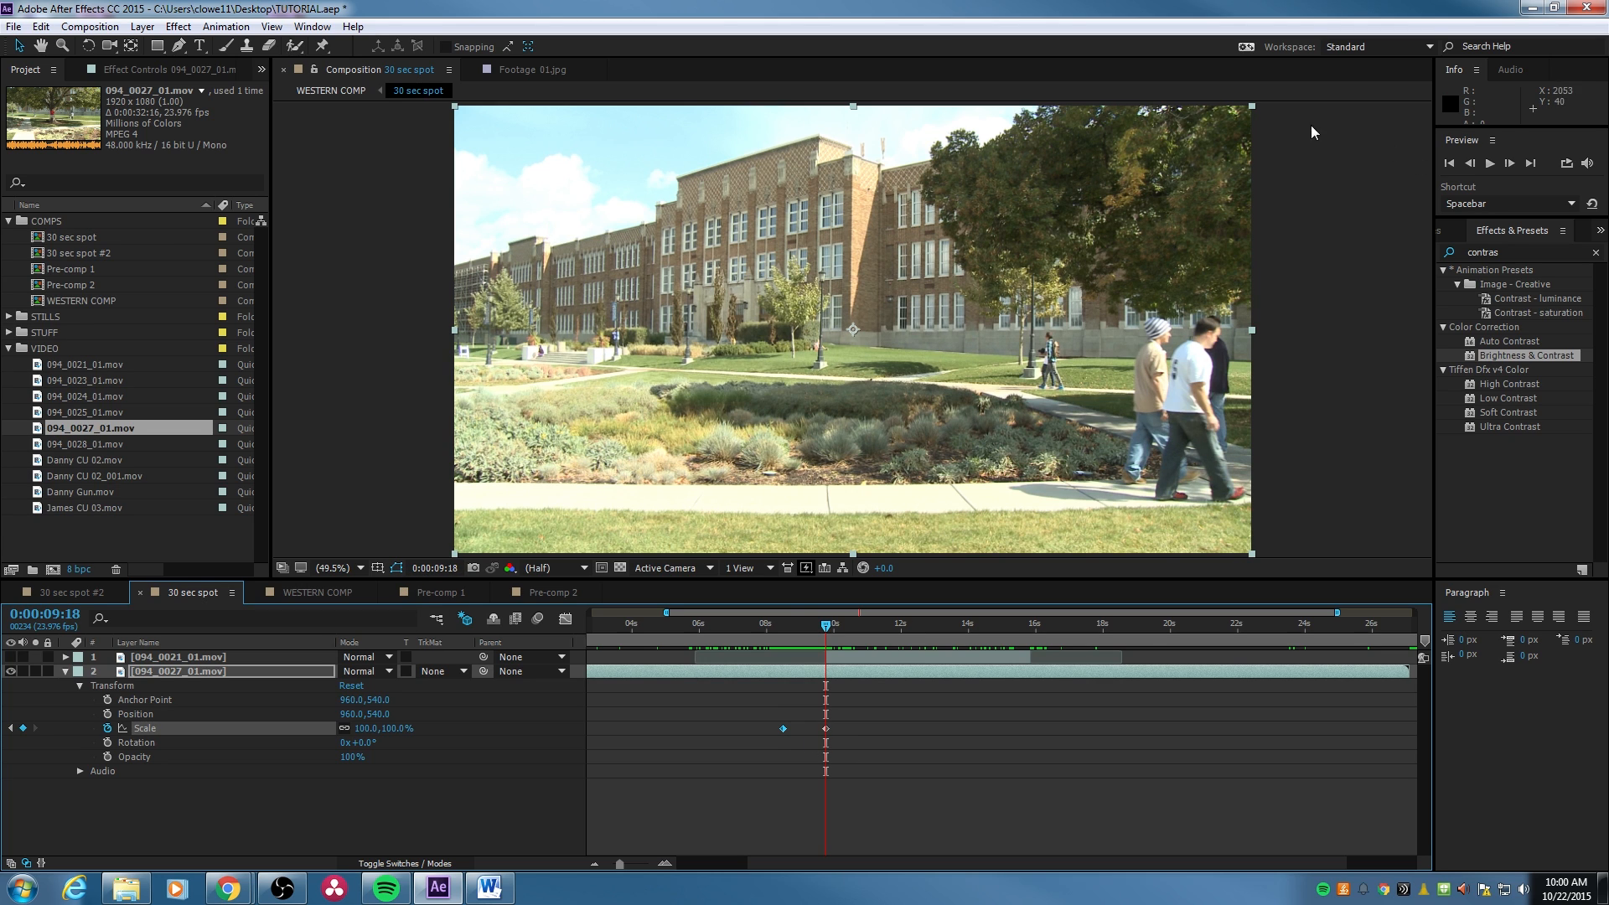
click(109, 715)
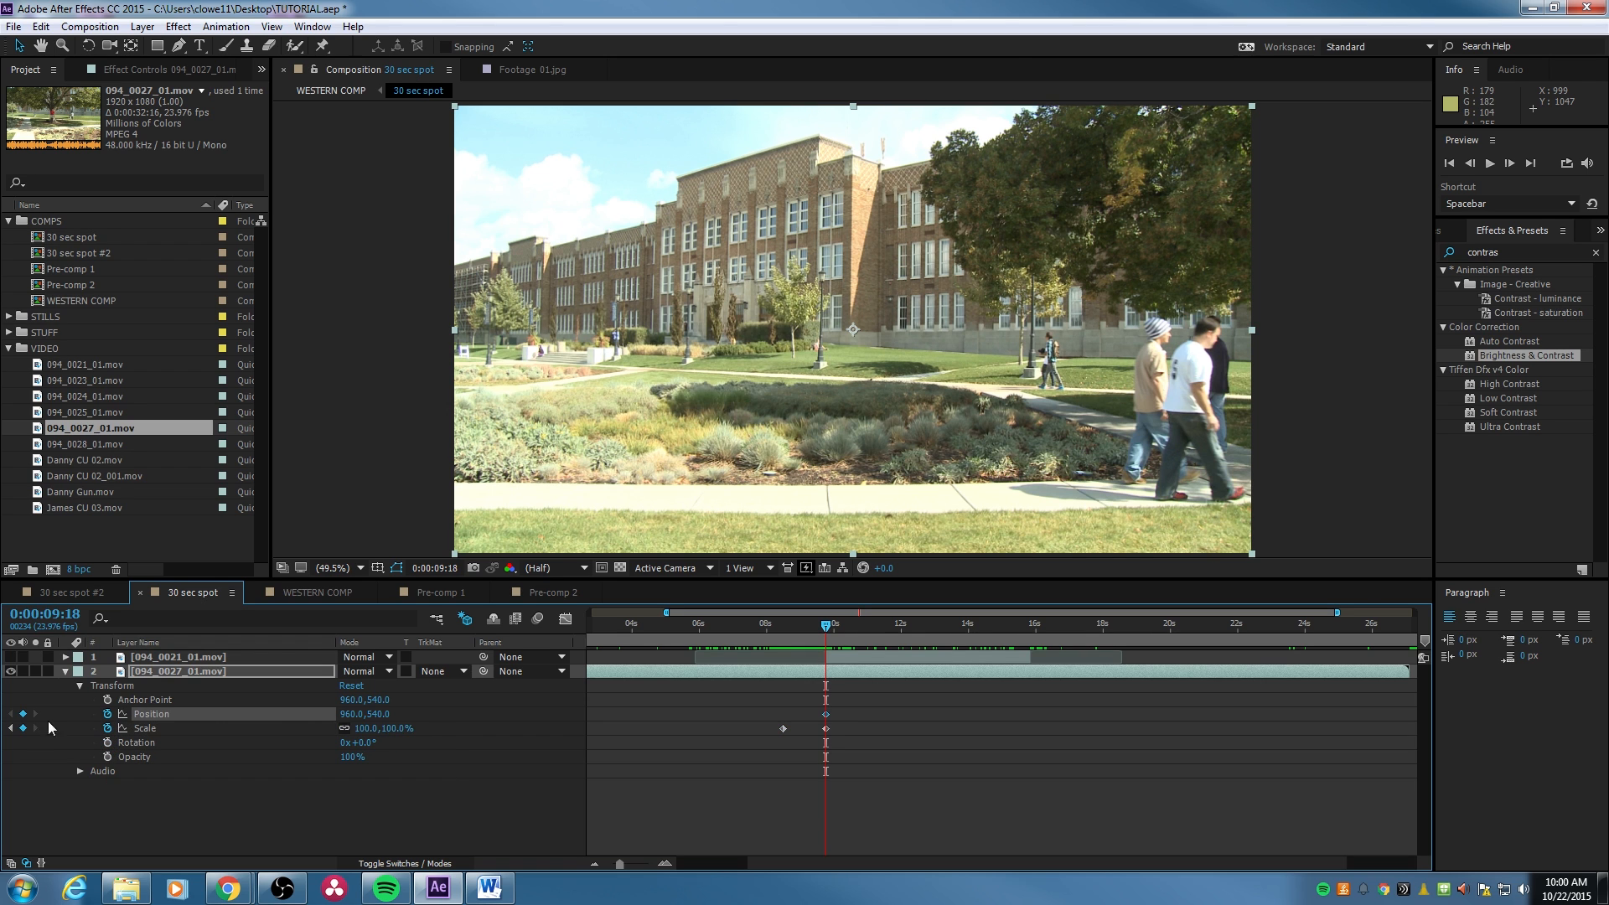
click(11, 728)
click(23, 715)
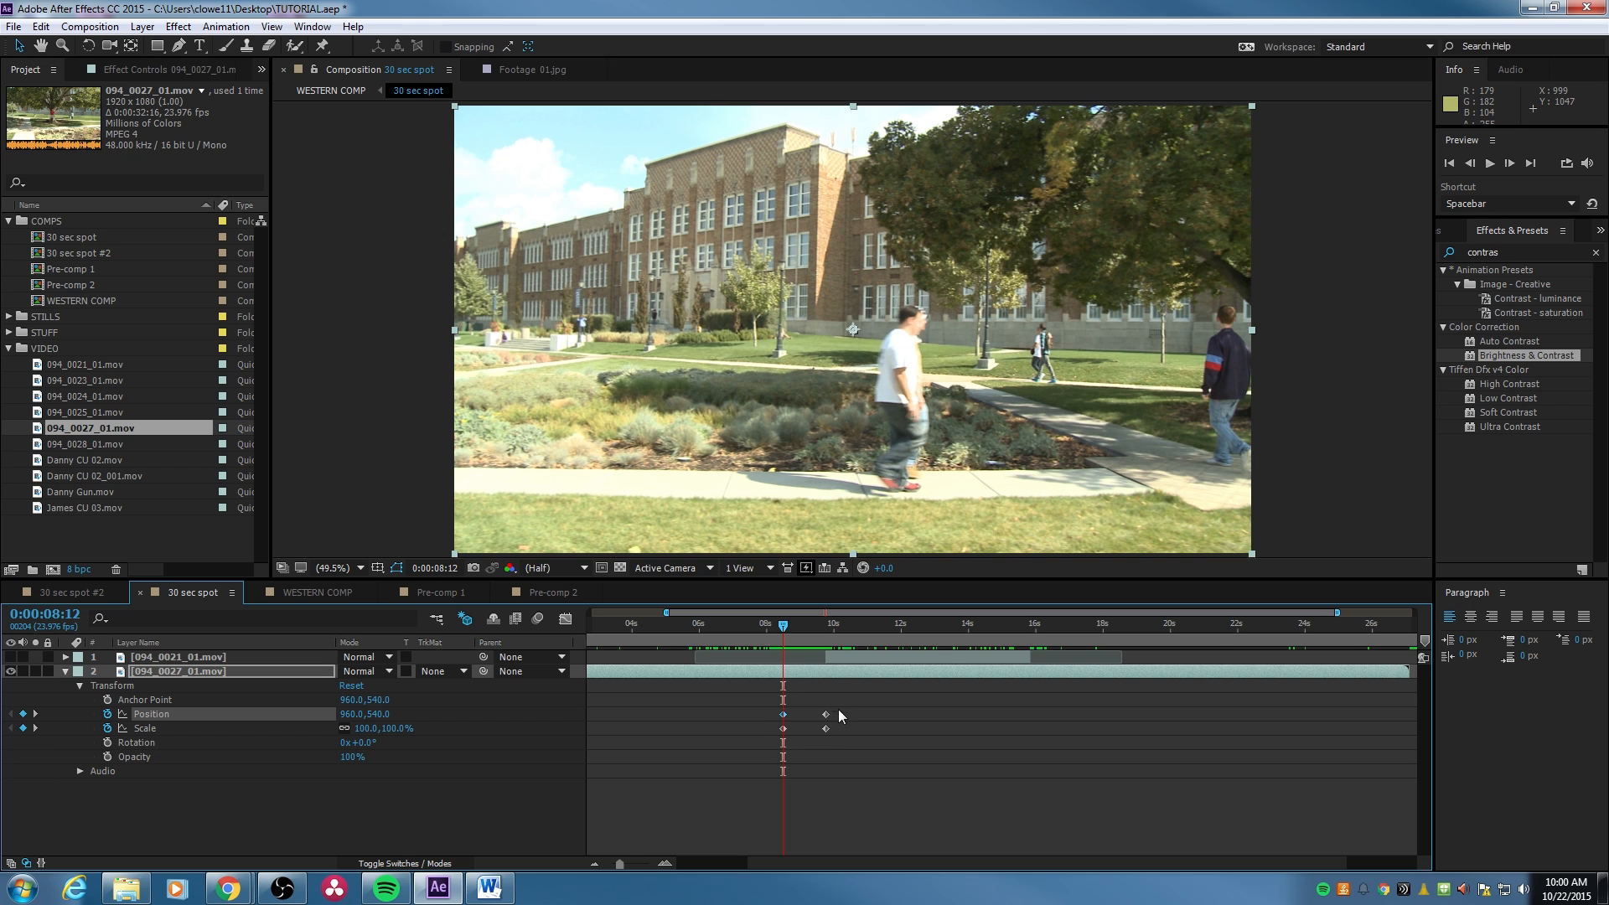
At 0:00:09:18, shrink the 094_0027_01.mov layer to about 40.6% and move it to the frame's lower-left corner, at about 423.0, 838.8.
click(35, 729)
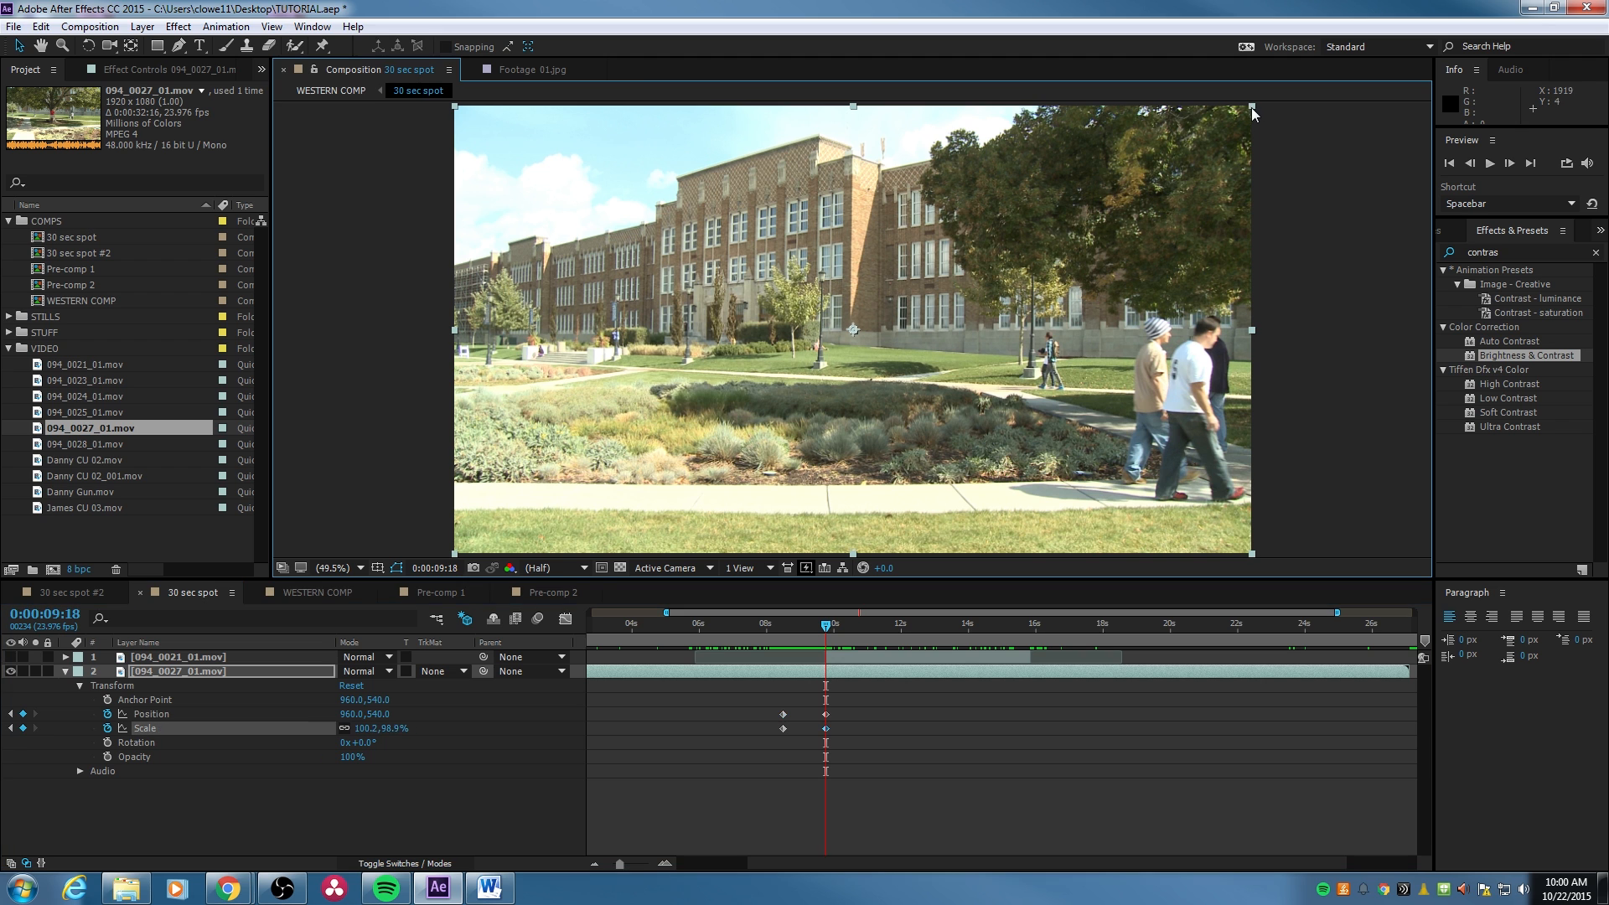
drag(1250, 107, 1076, 240)
drag(990, 275, 747, 407)
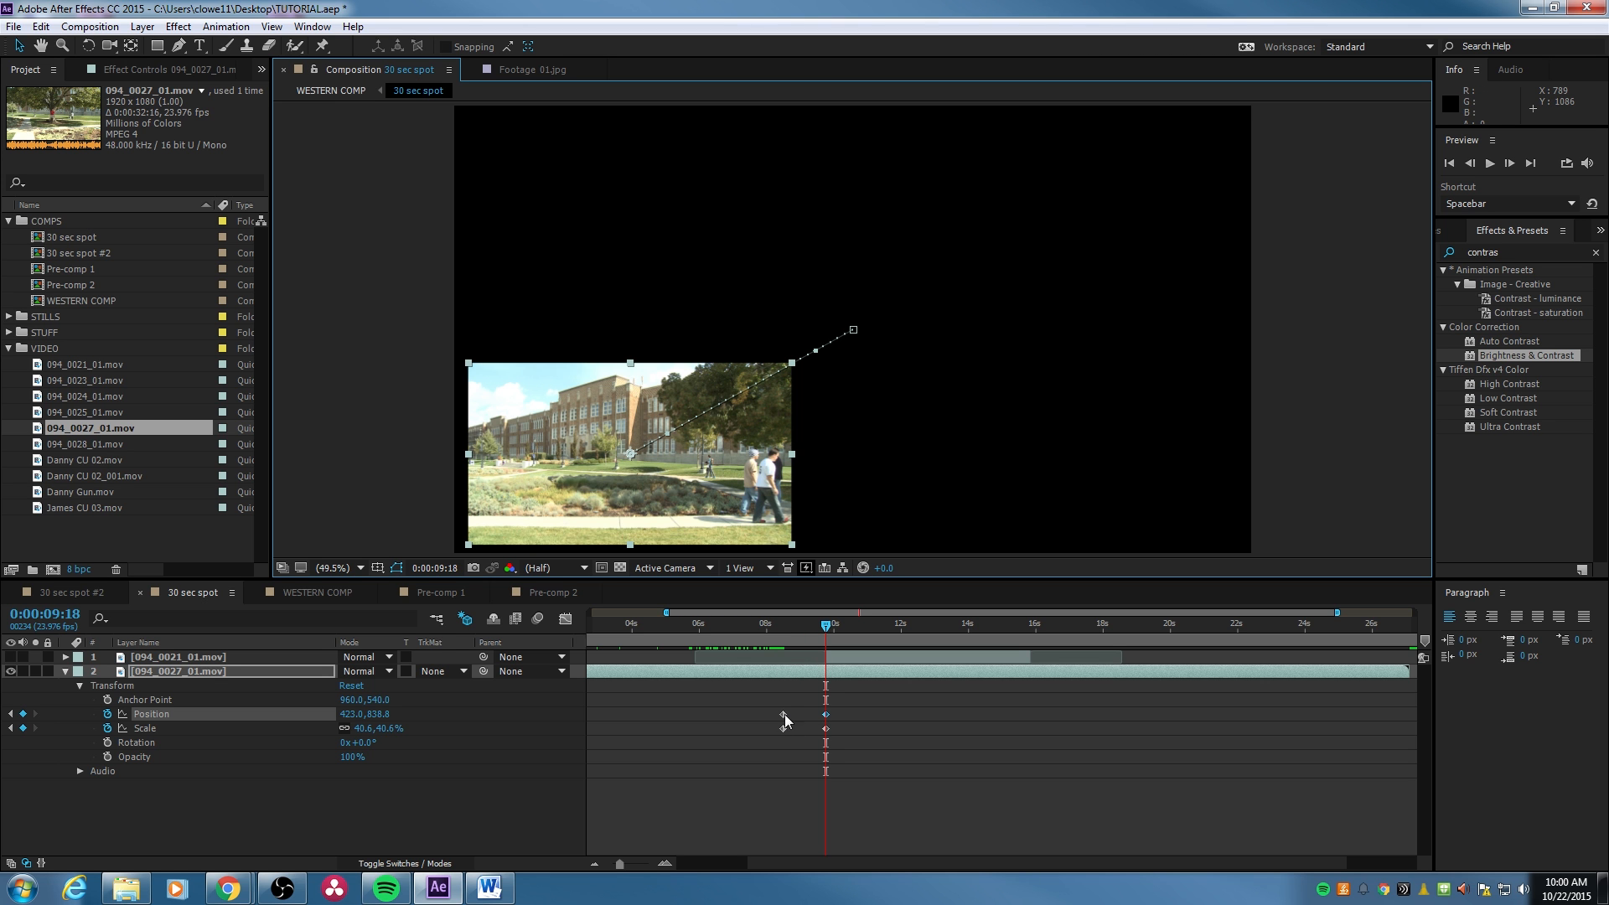
Preview the 094_0027_01.mov layer's scale and position animation, starting from 0:00:08:02.
click(770, 631)
key(space)
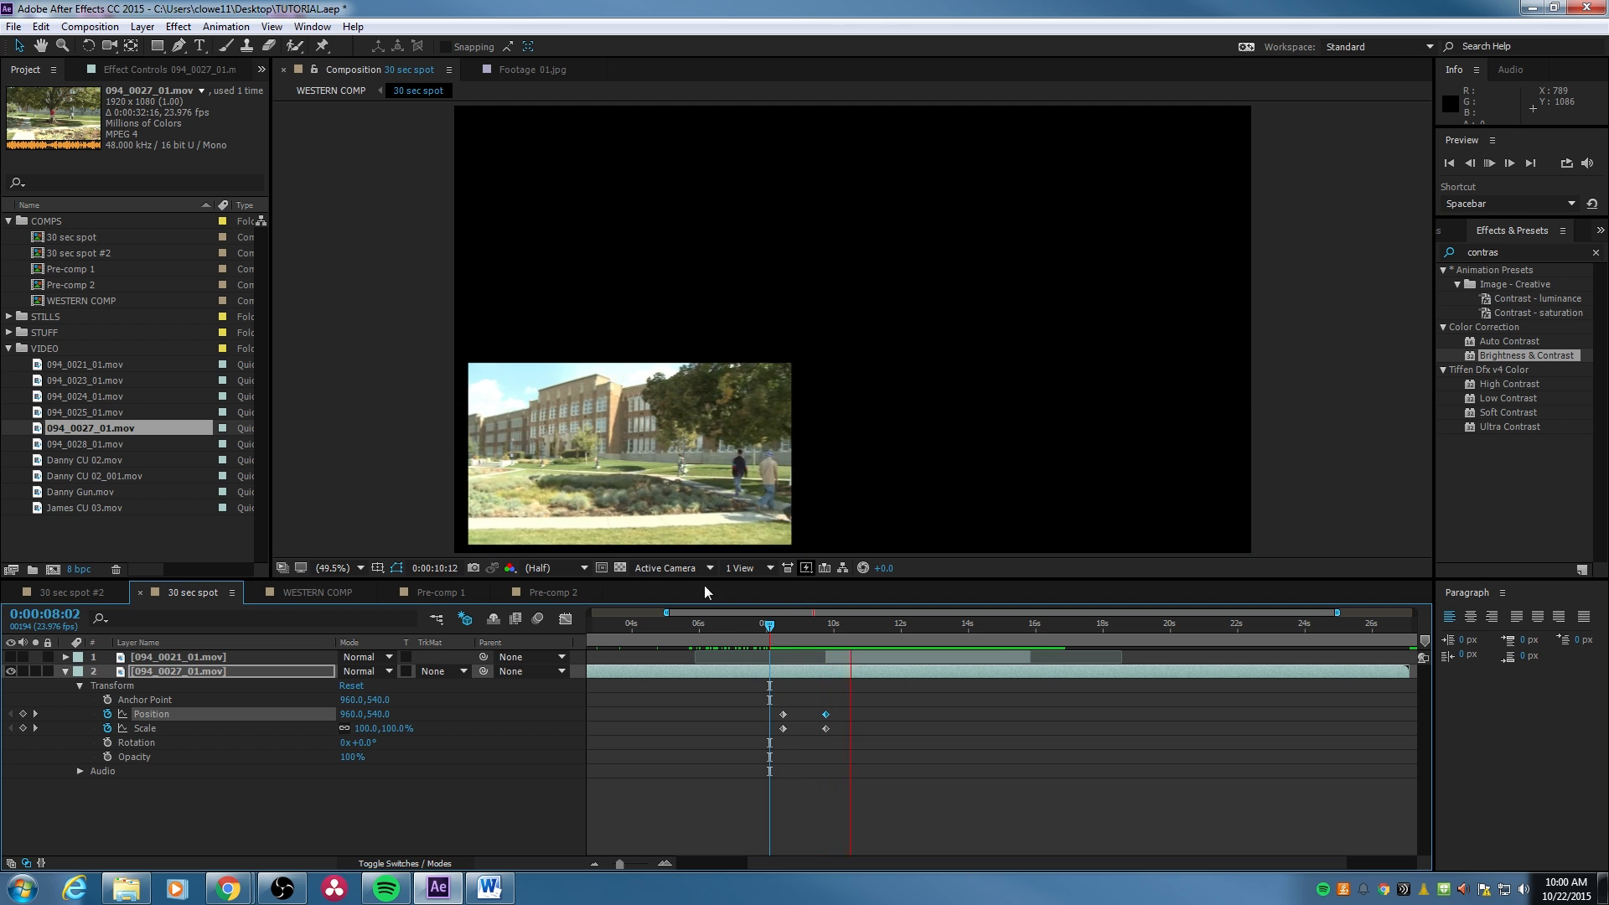
key(space)
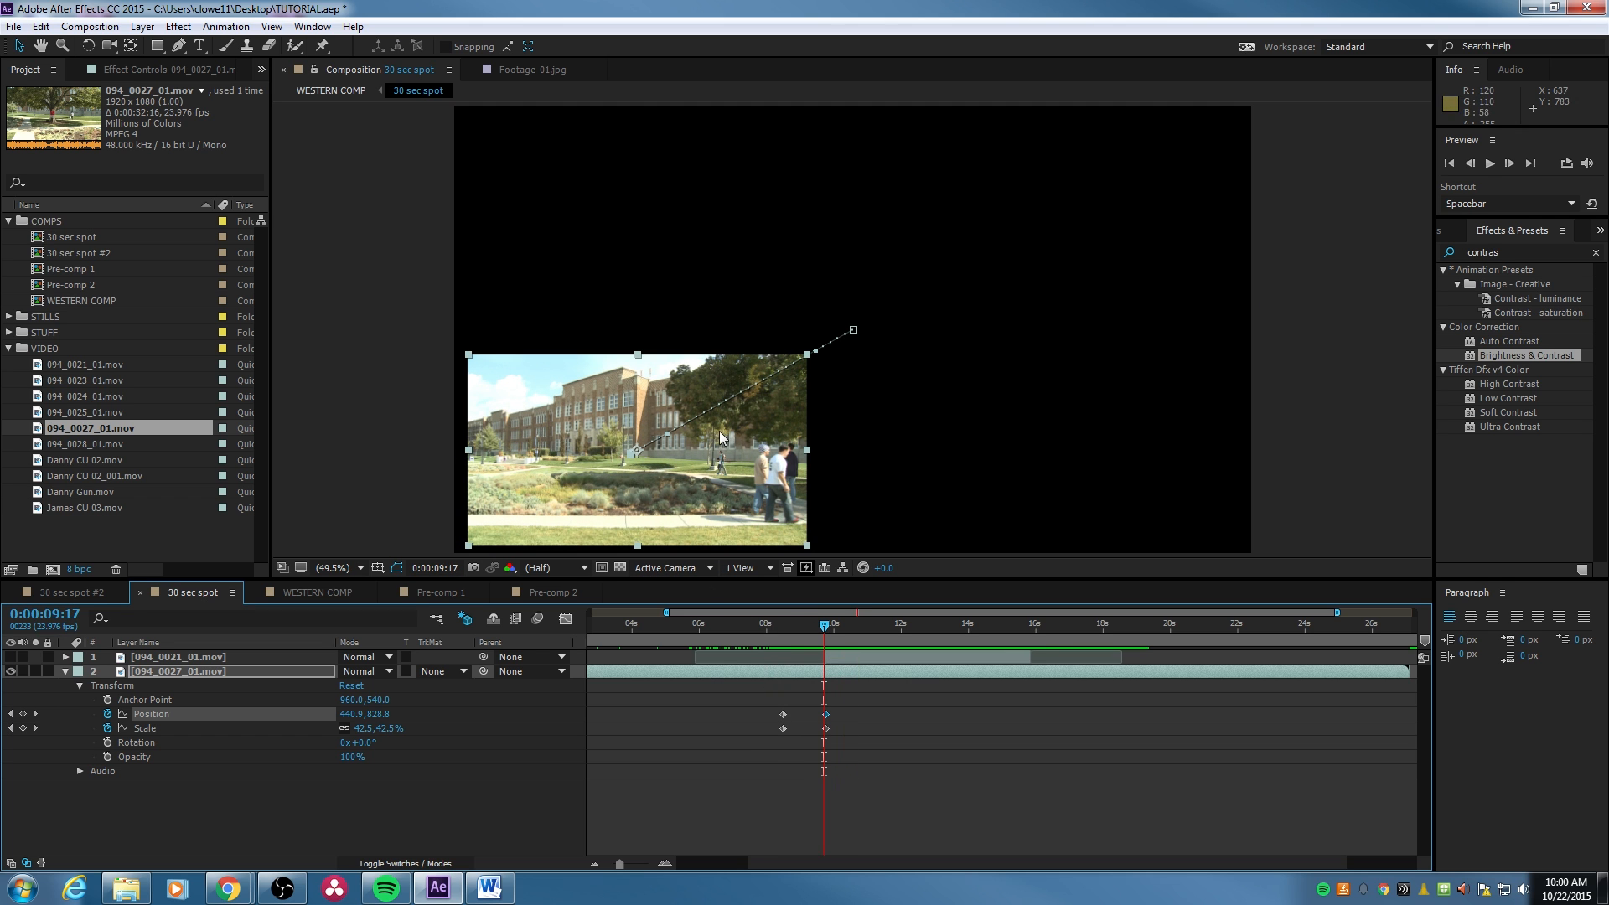
Curve the 094_0027_01.mov layer's motion path by nudging its end point slightly up and right and pulling both direction handles off the straight line.
scroll(719, 432, up, 3)
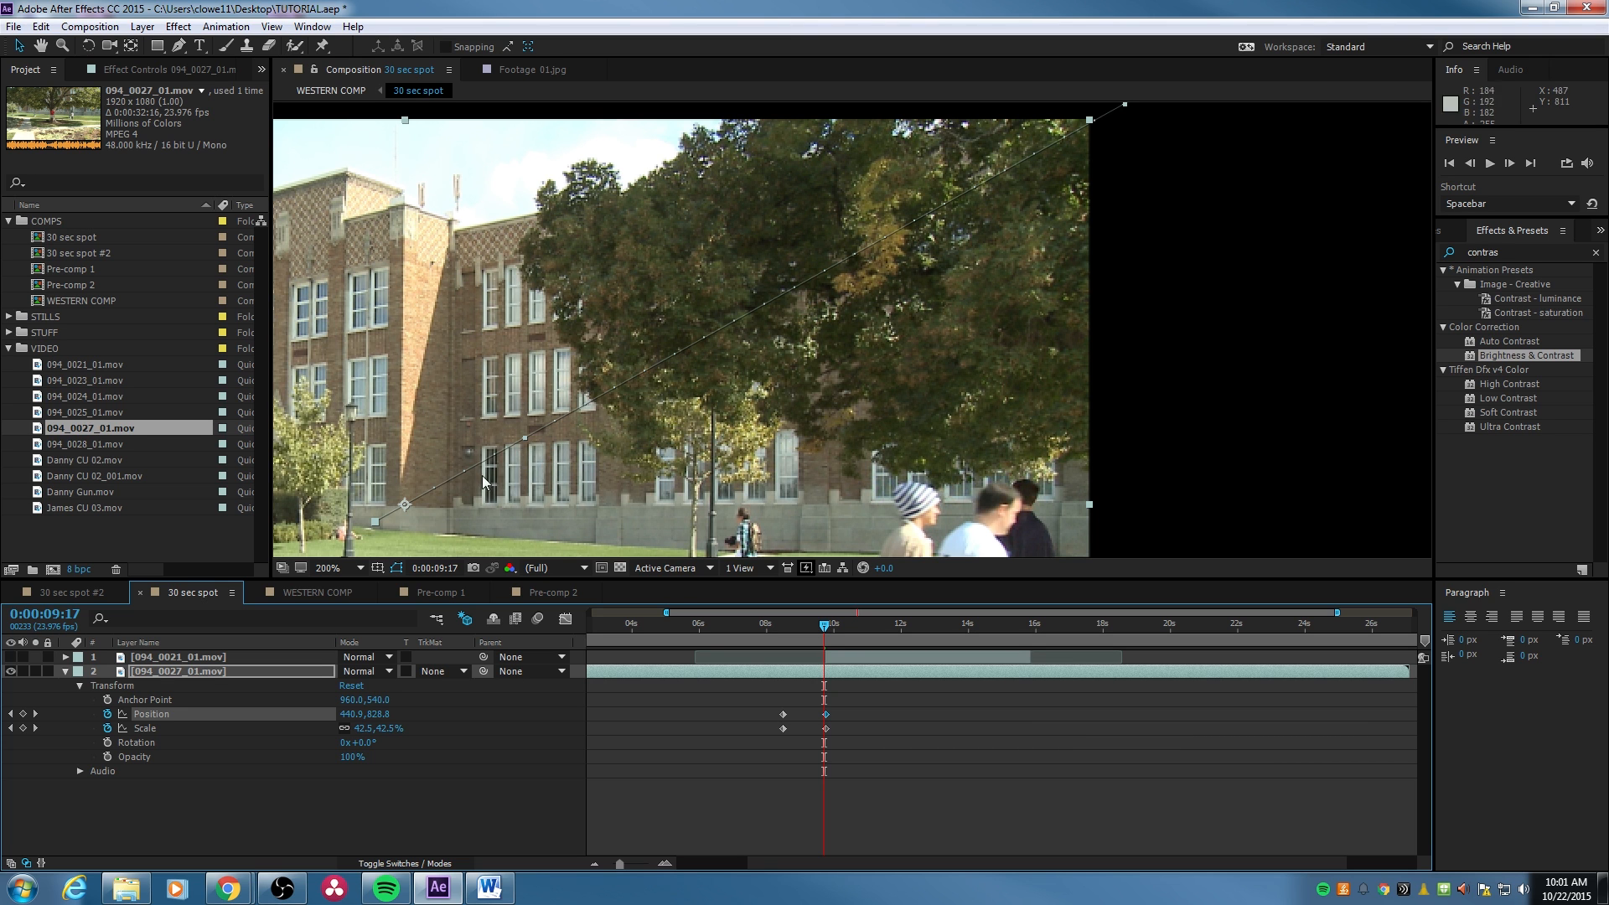
drag(374, 526, 401, 507)
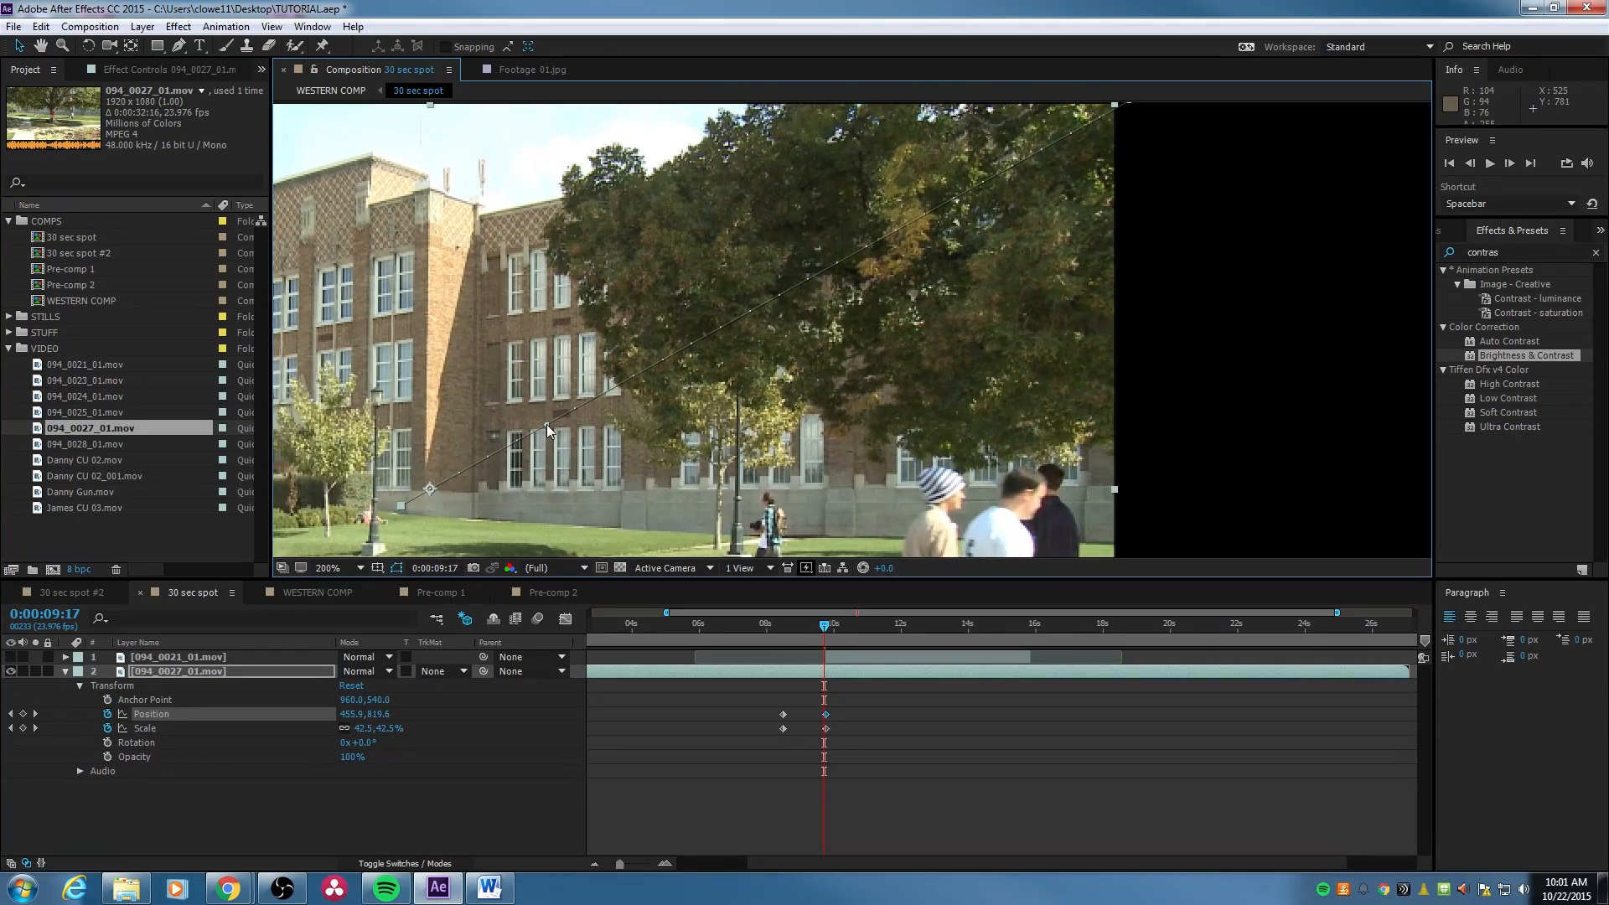
drag(547, 425, 595, 326)
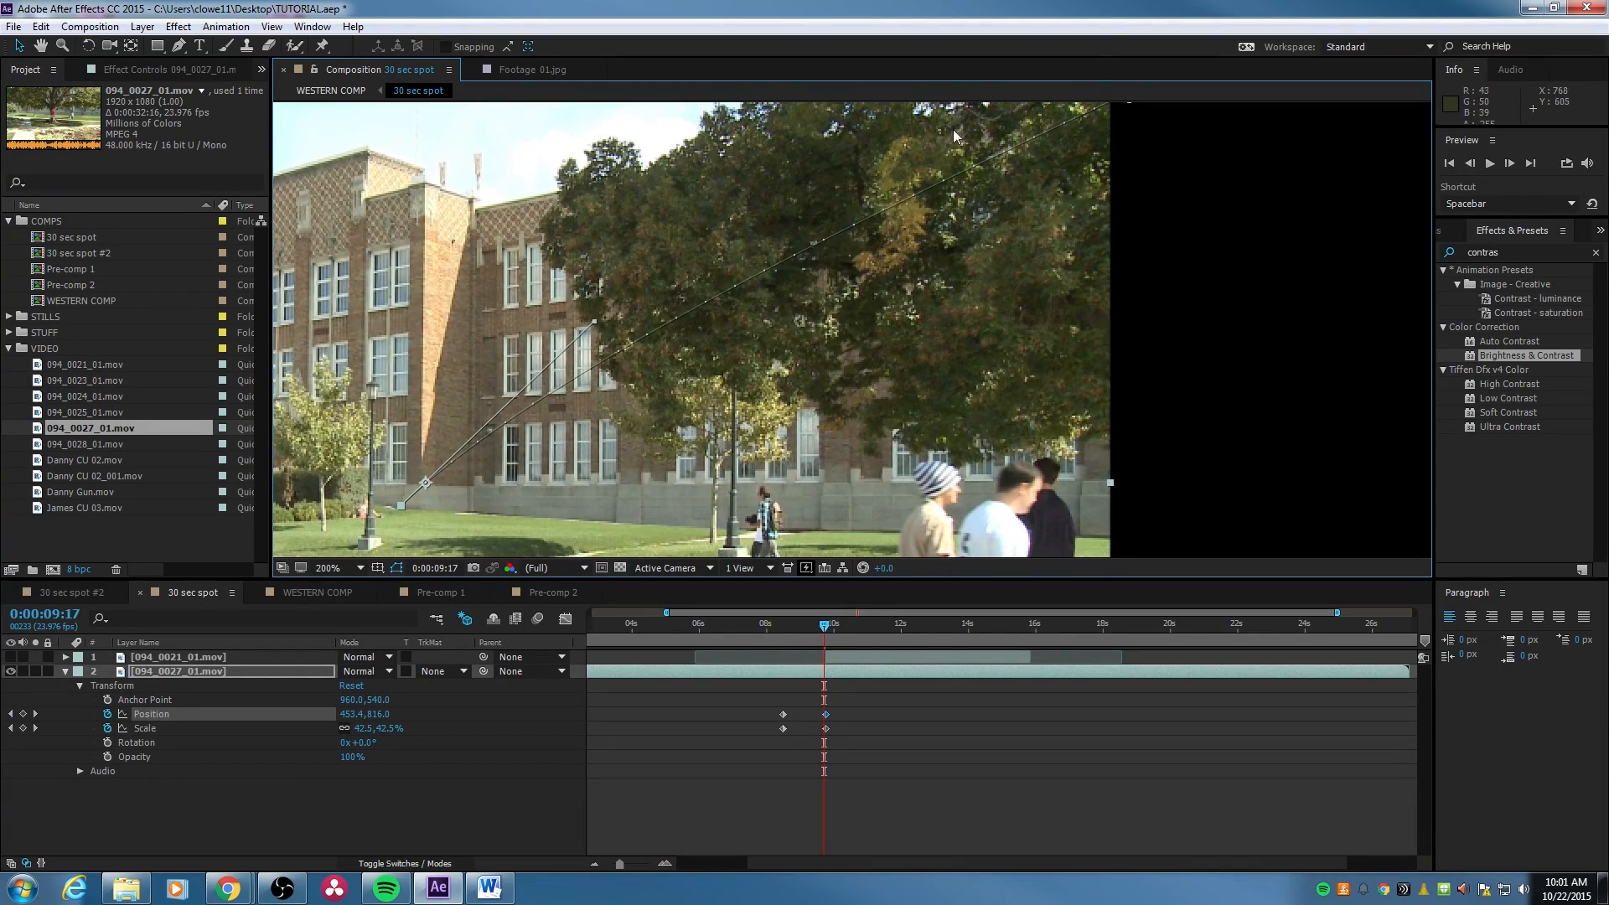
key(h)
drag(1063, 151, 904, 323)
key(v)
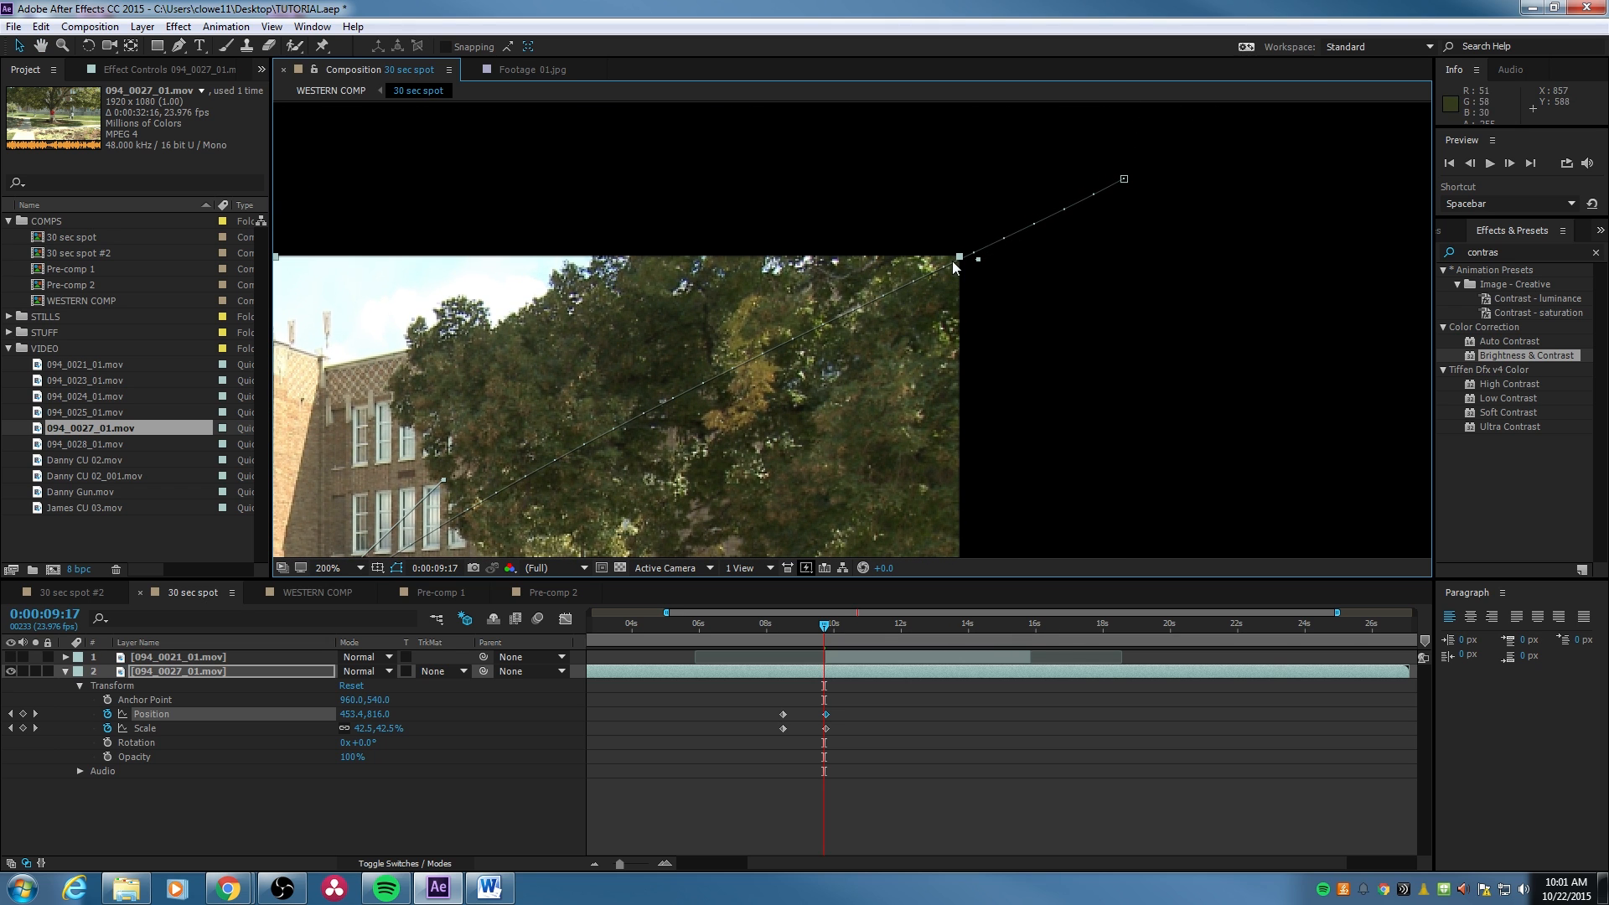
drag(979, 263, 679, 243)
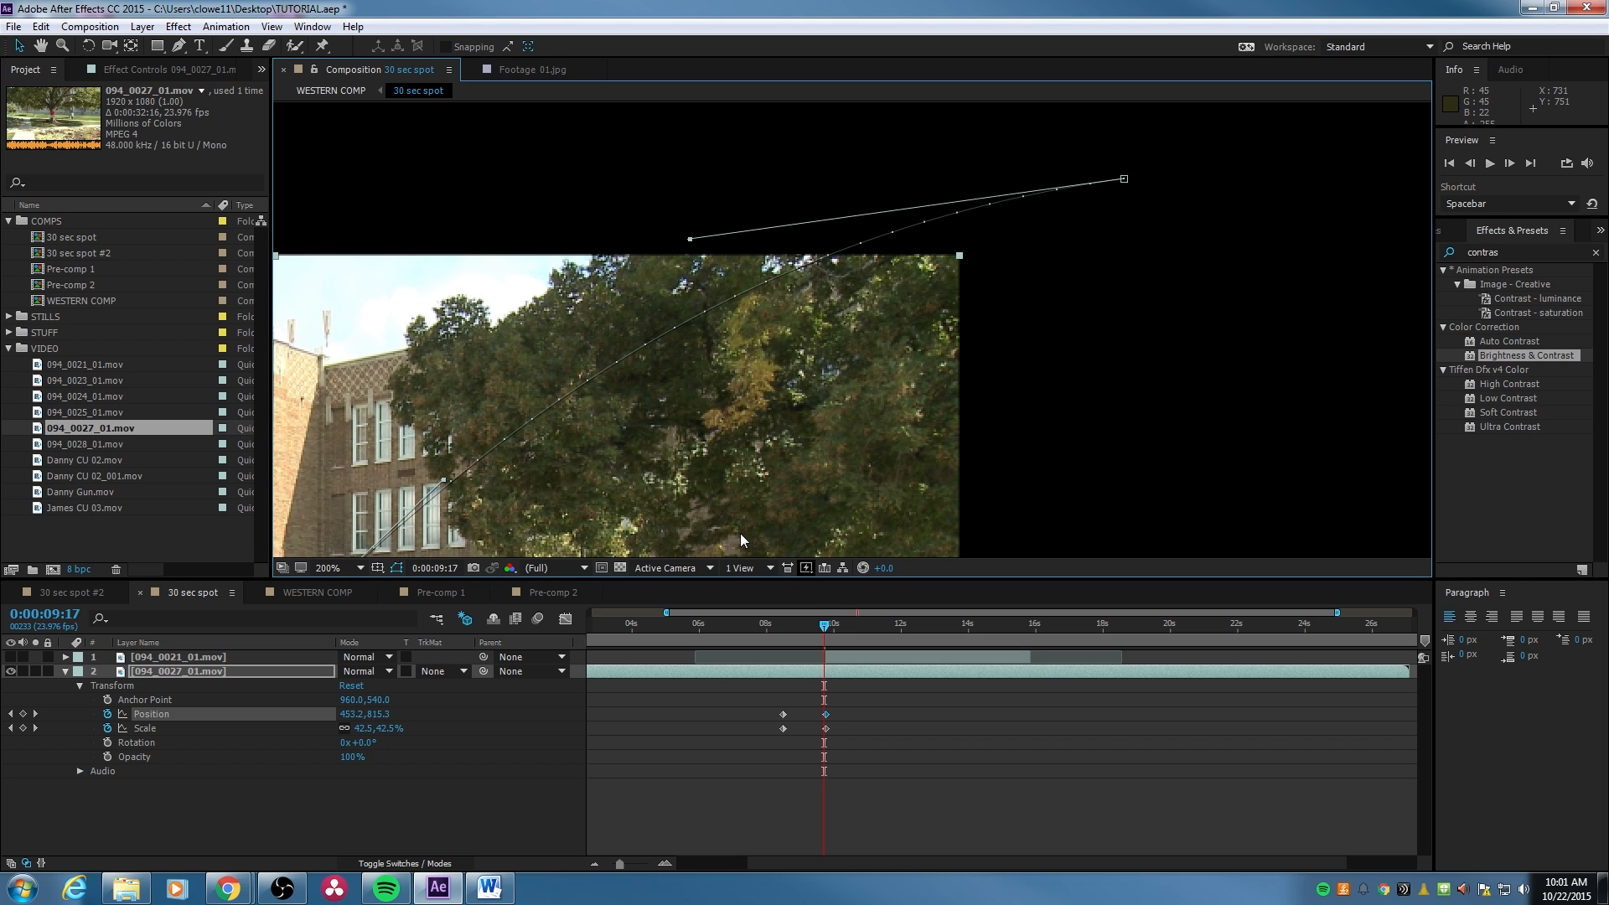
Fit the whole frame in the viewer and preview the curved motion from 0:00:07:21.
key(shift+slash)
click(764, 629)
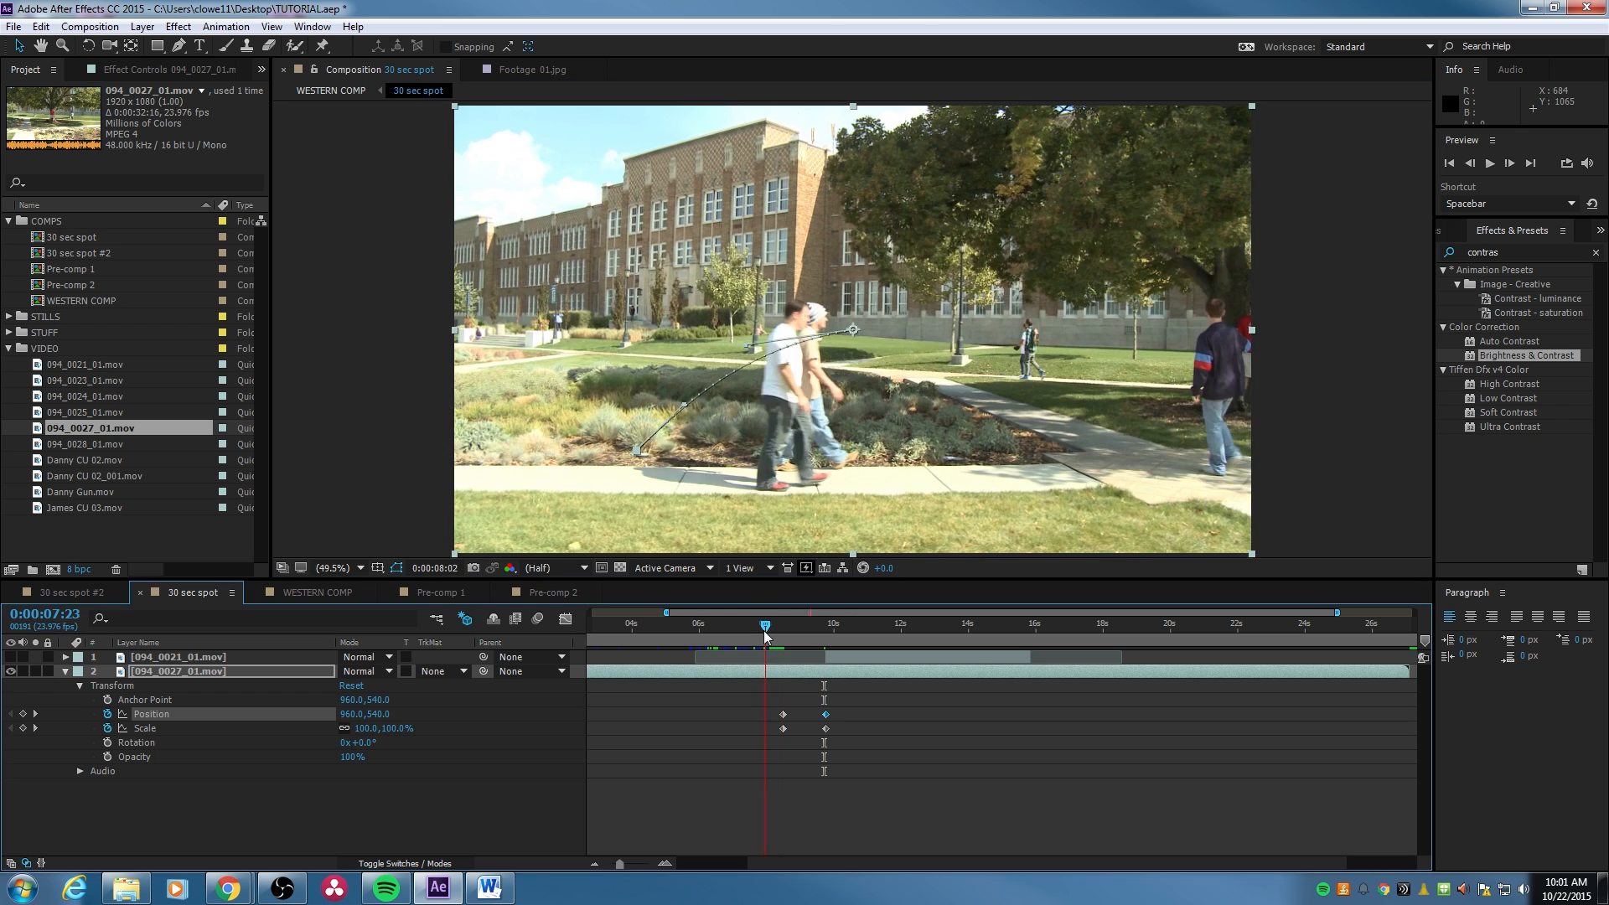
key(space)
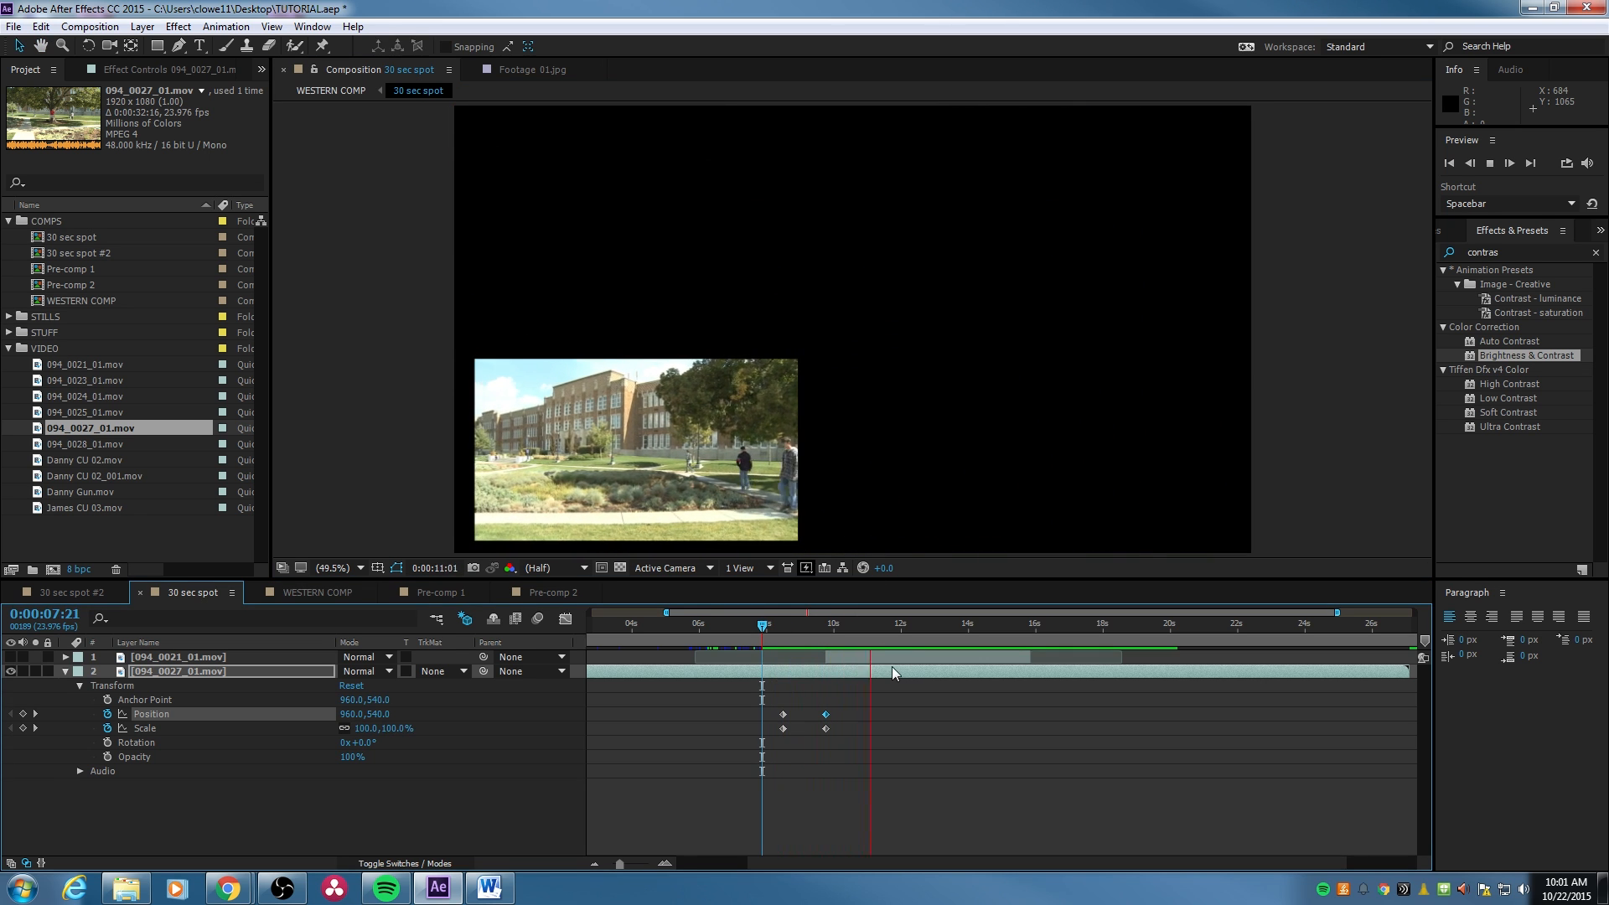
key(space)
Go to 0:00:08:21 and shift the first Position and Scale keyframes of 094_0027_01.mov about one second earlier to lengthen the move.
click(792, 629)
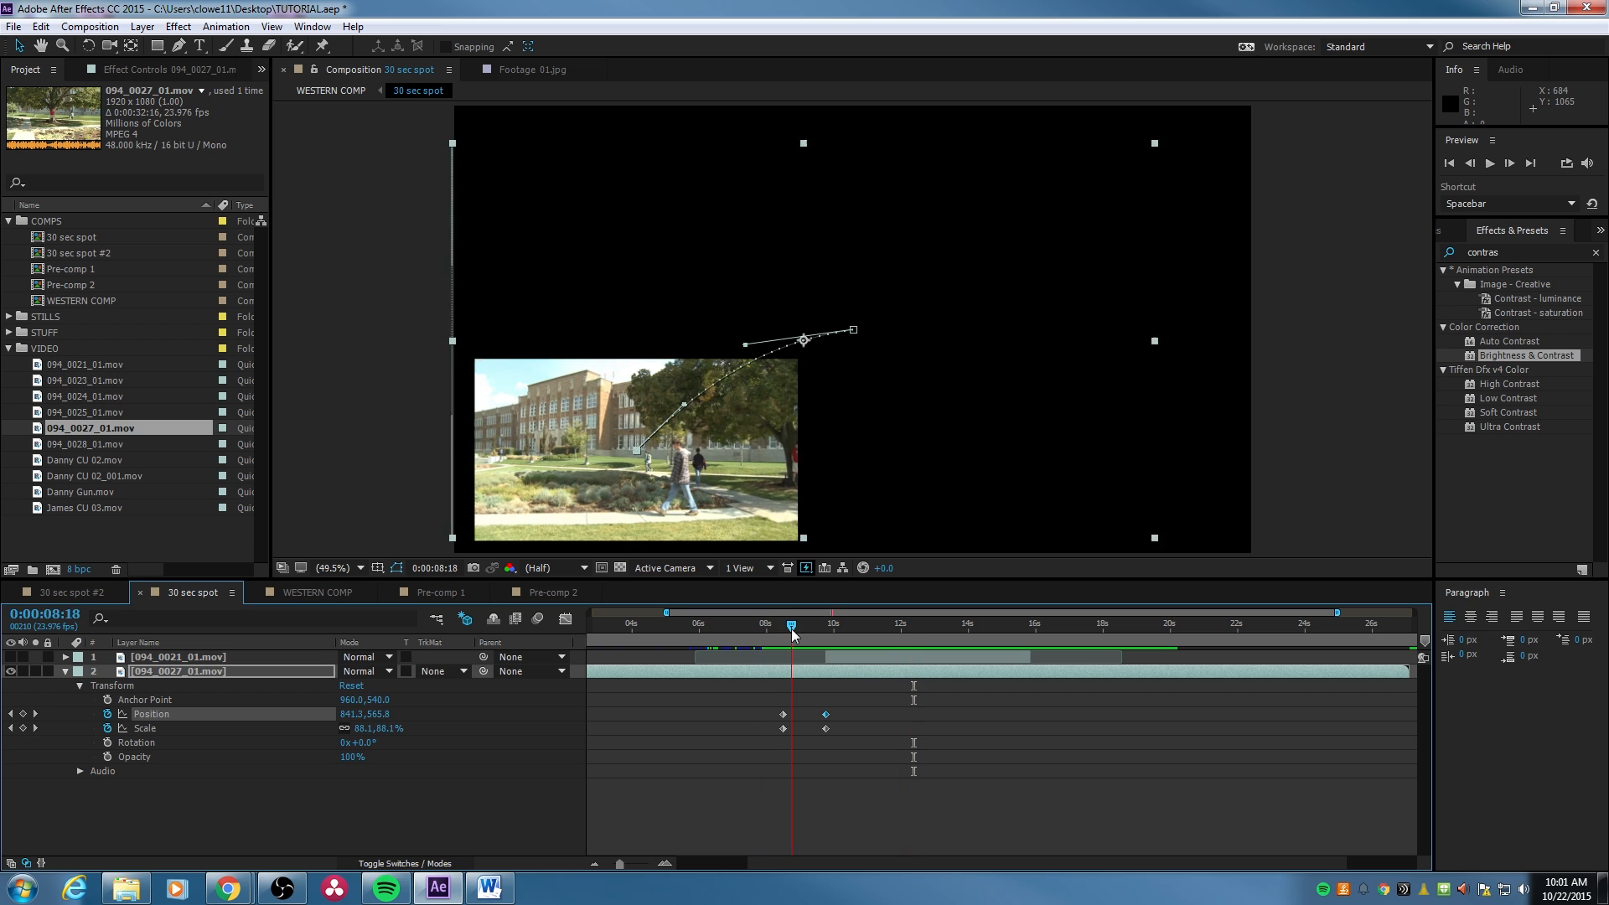
drag(791, 629, 796, 633)
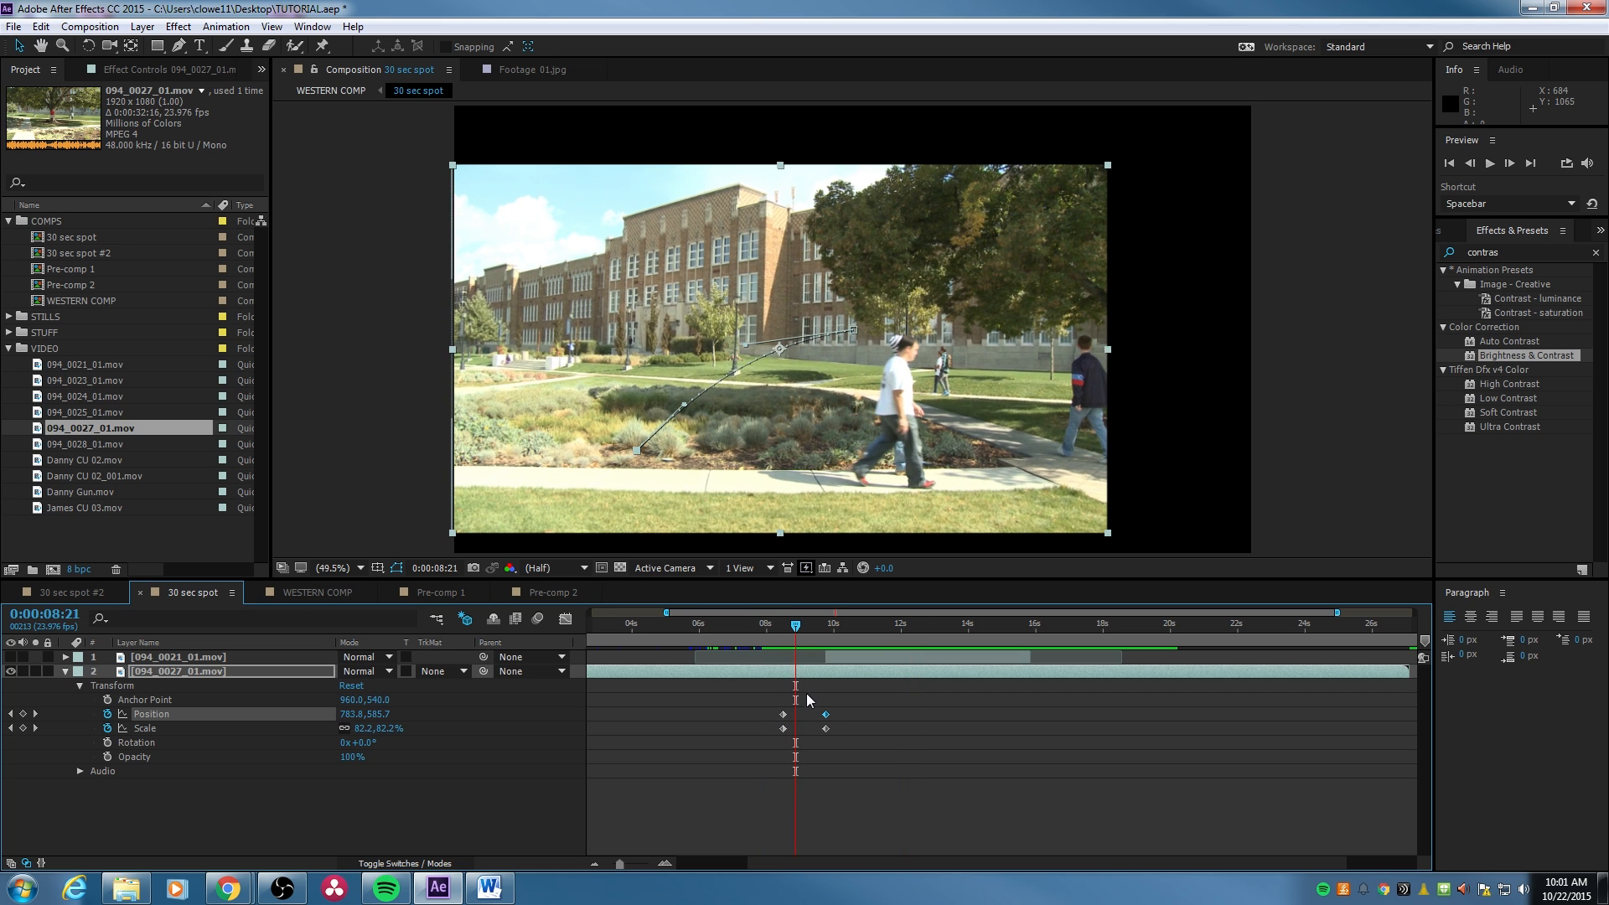
drag(806, 700, 746, 718)
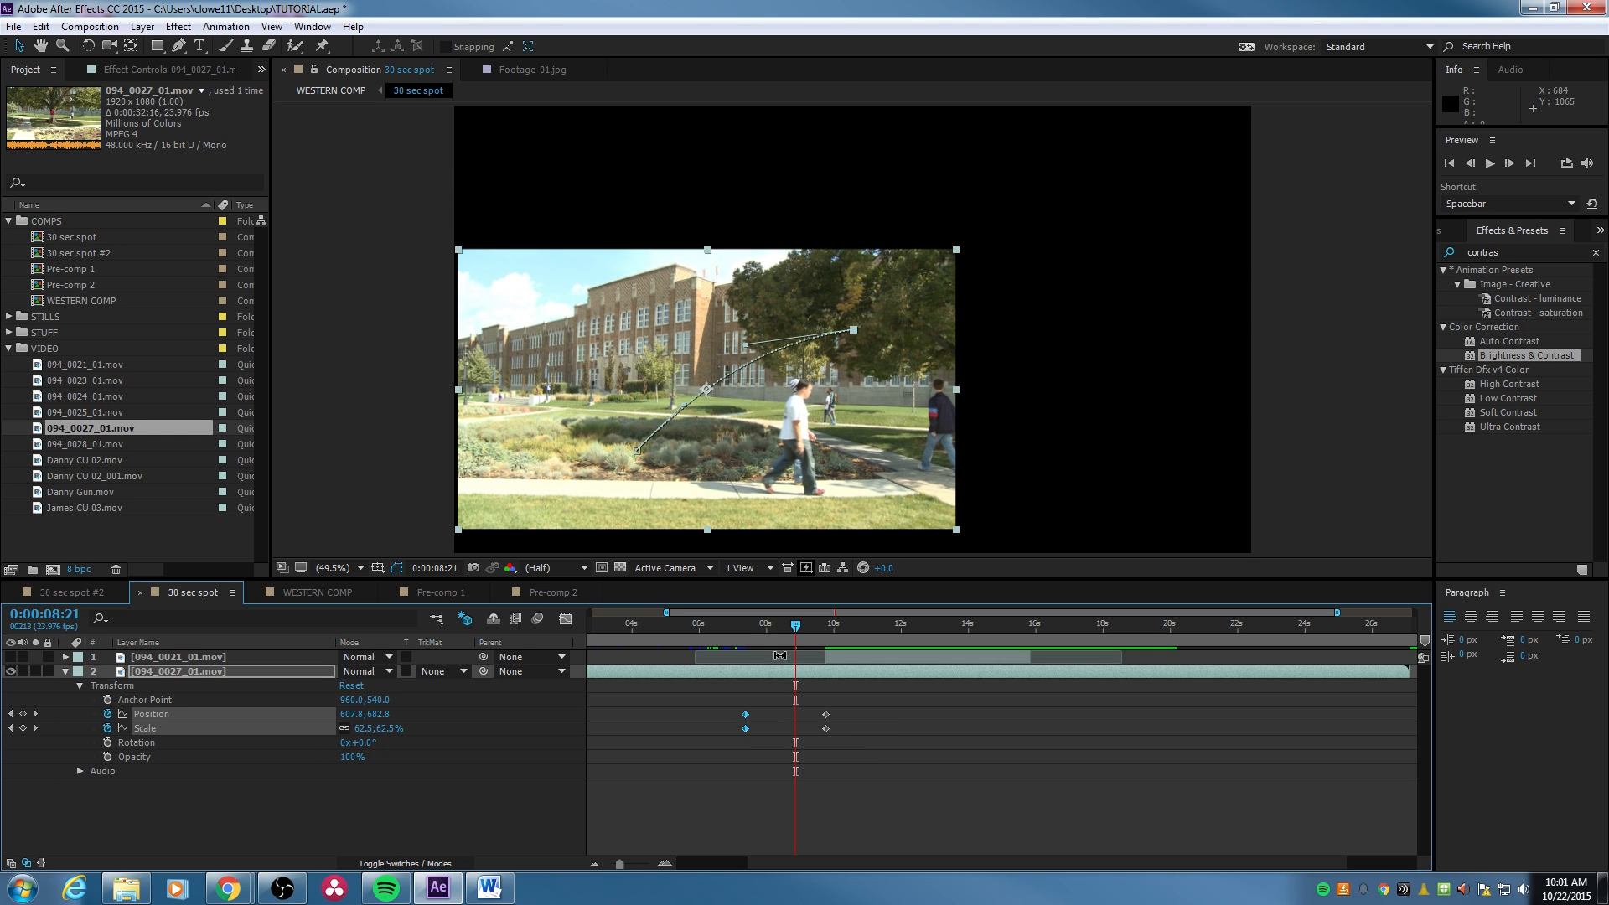
Preview the 094_0027_01.mov shrink animation from about 0:00:07:02, and make the 094_0021_01.mov layer visible at 0:00:09:19.
click(736, 631)
key(space)
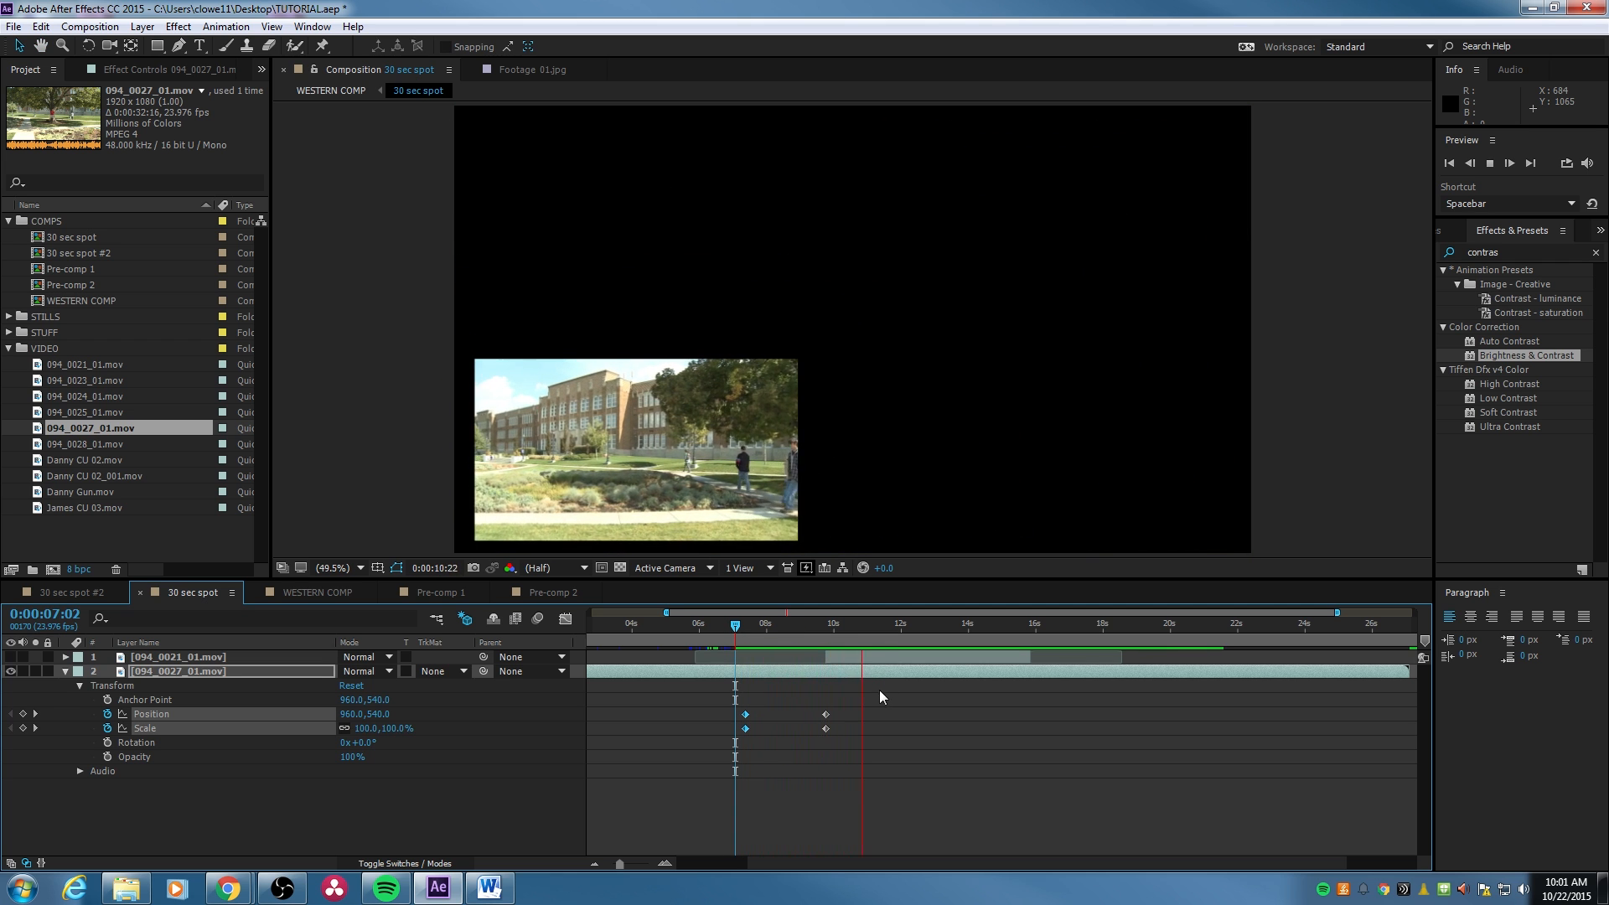
click(839, 656)
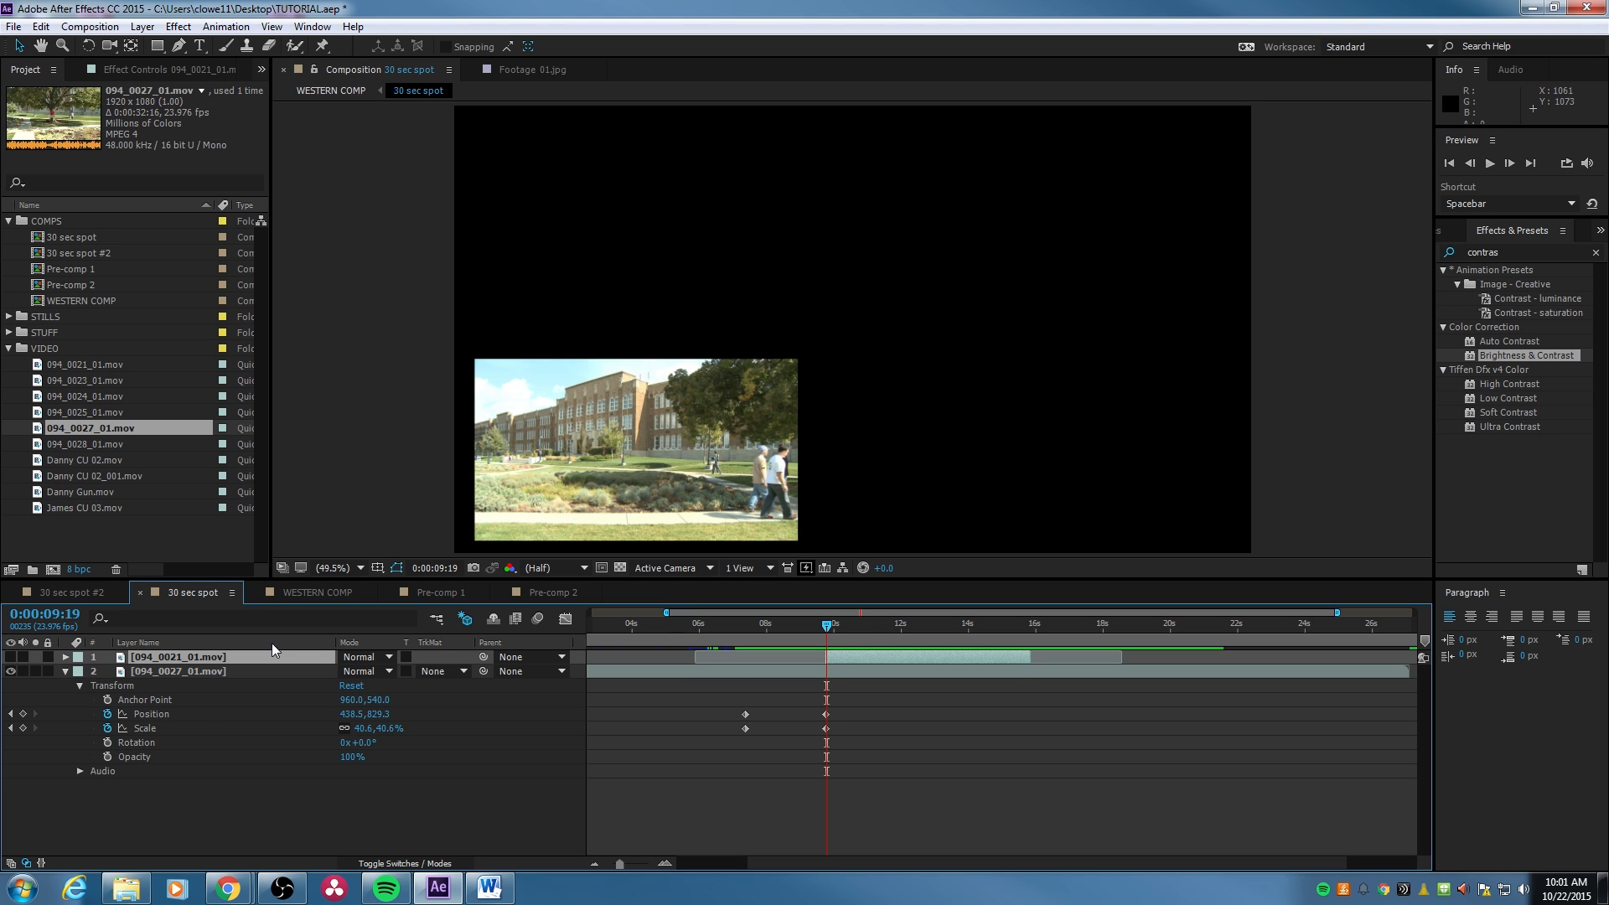
click(10, 657)
click(65, 672)
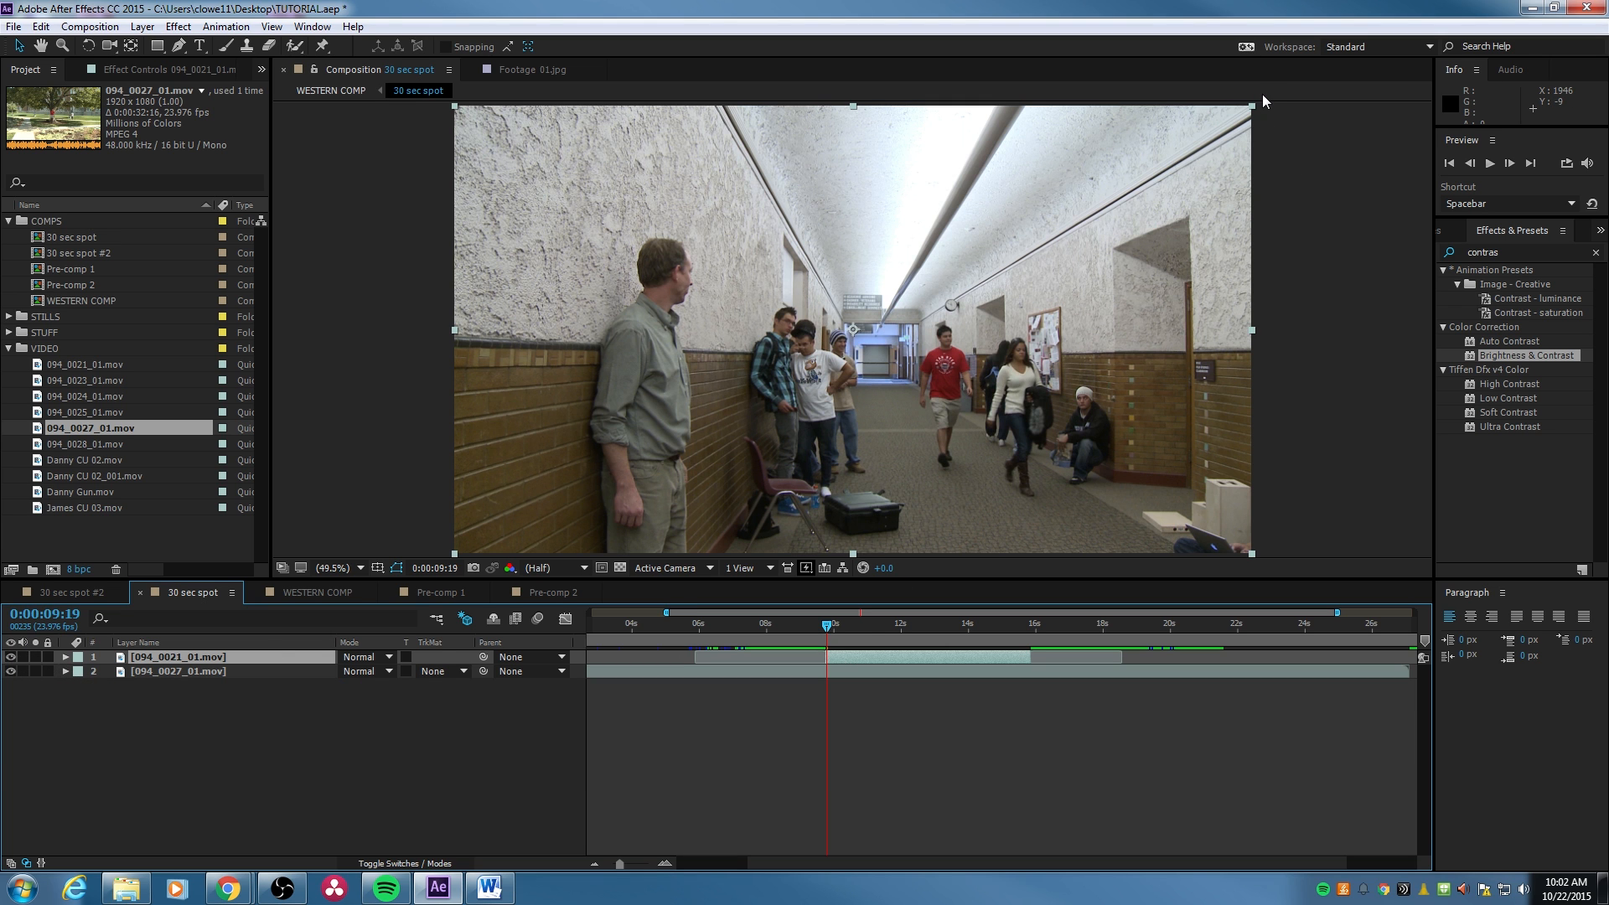
Scale the 094_0021_01.mov hallway clip to about 53.4% and place it in the frame's upper-right corner at about 1375.9, 311.9.
click(1254, 108)
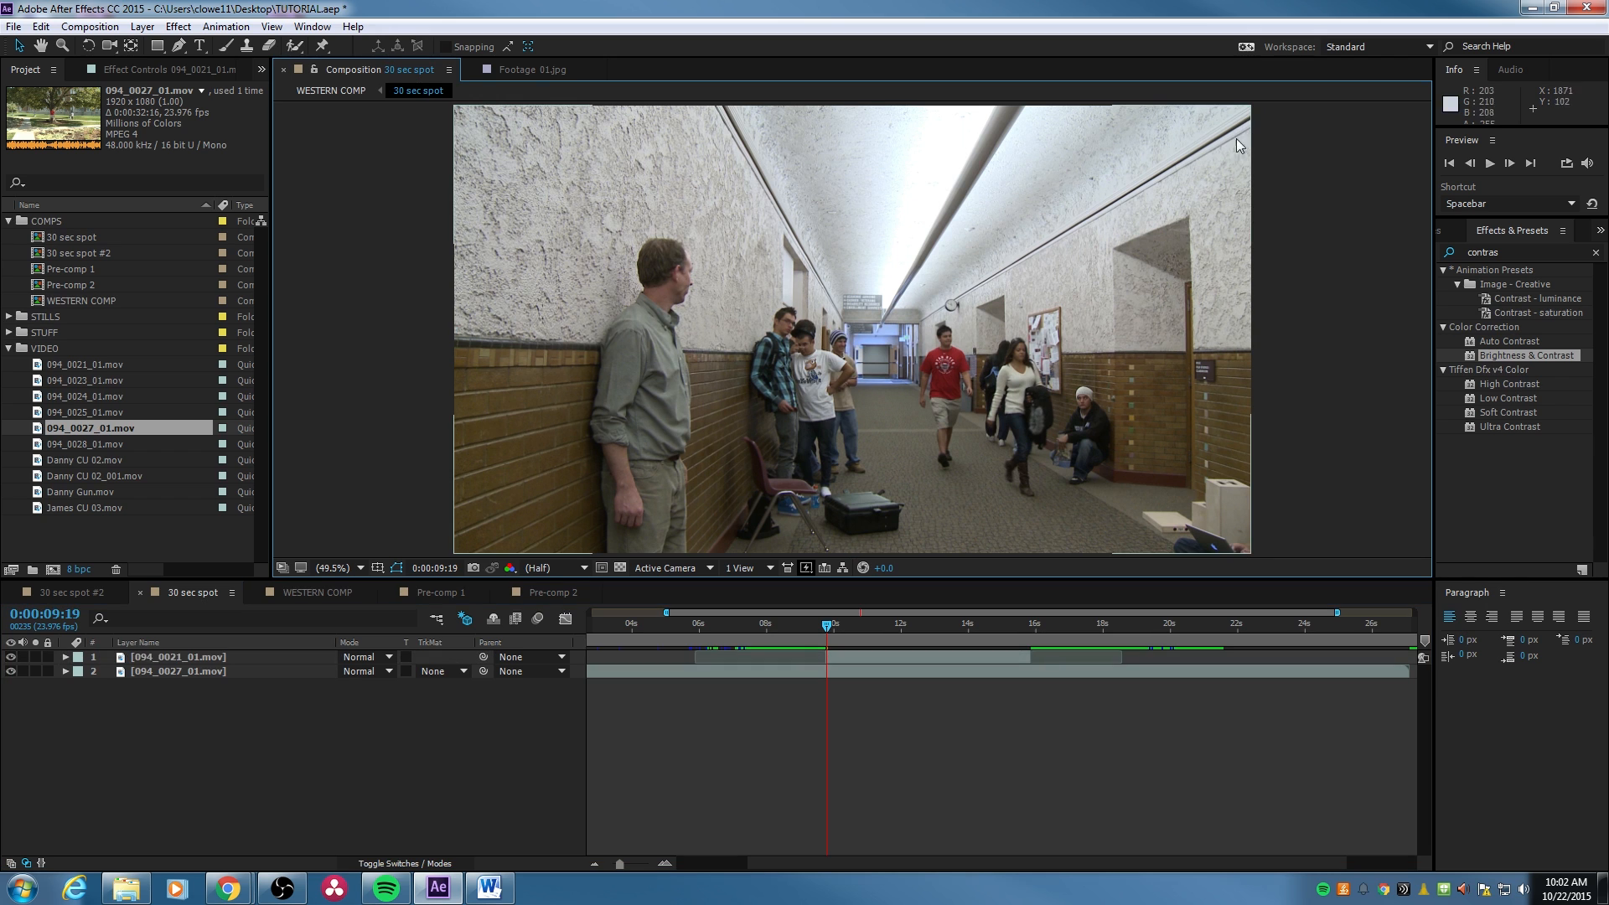
drag(1250, 107, 1123, 232)
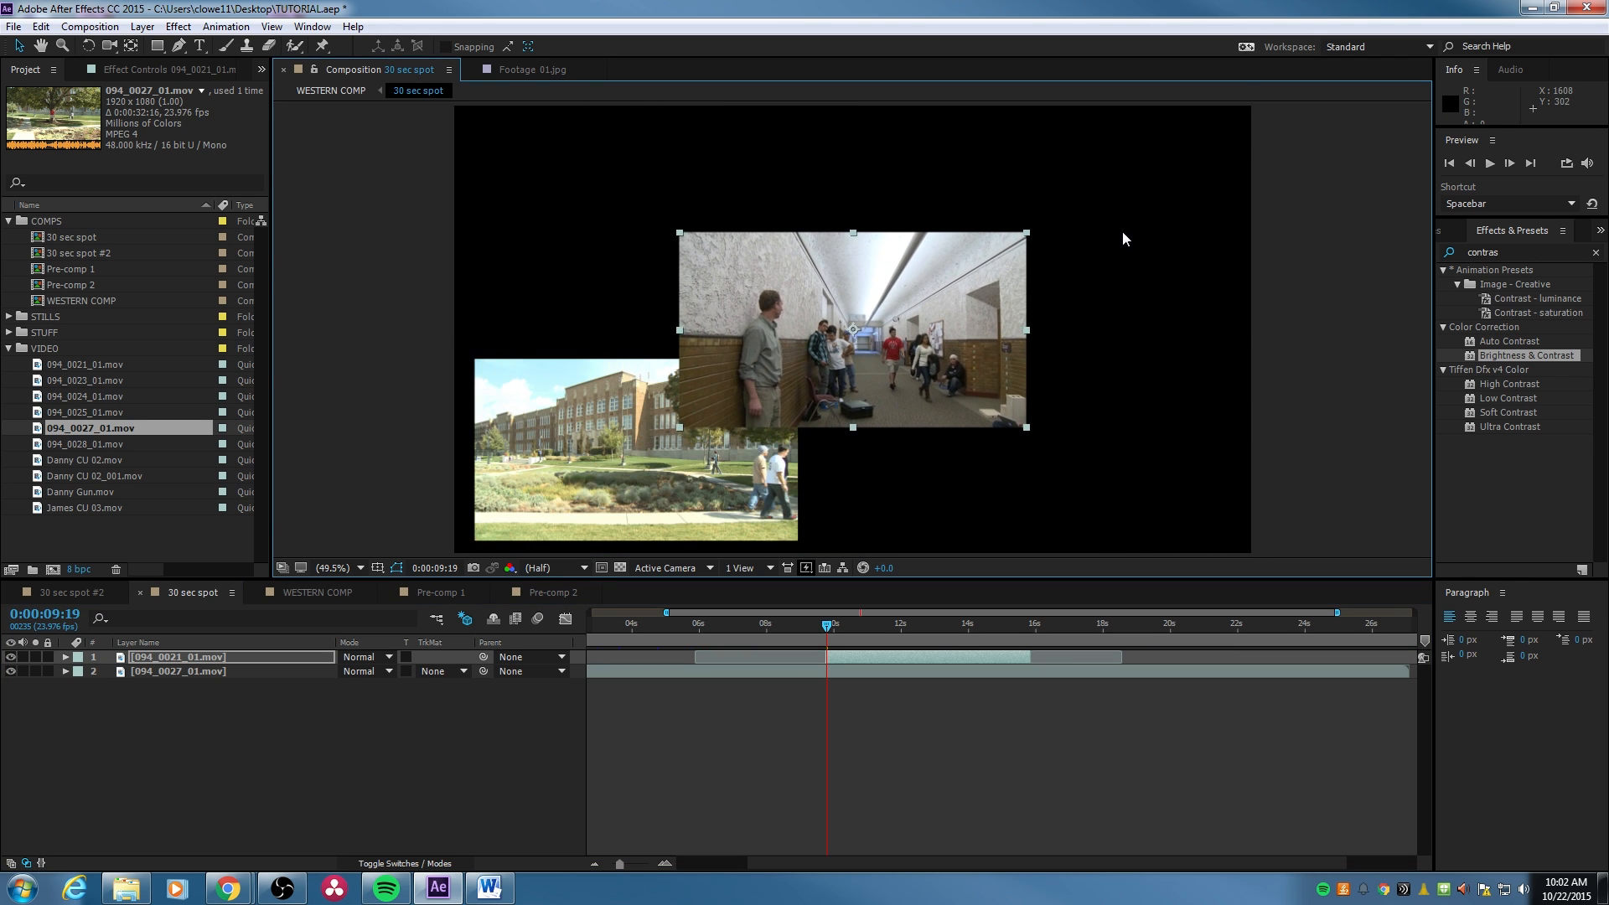
drag(967, 294, 964, 217)
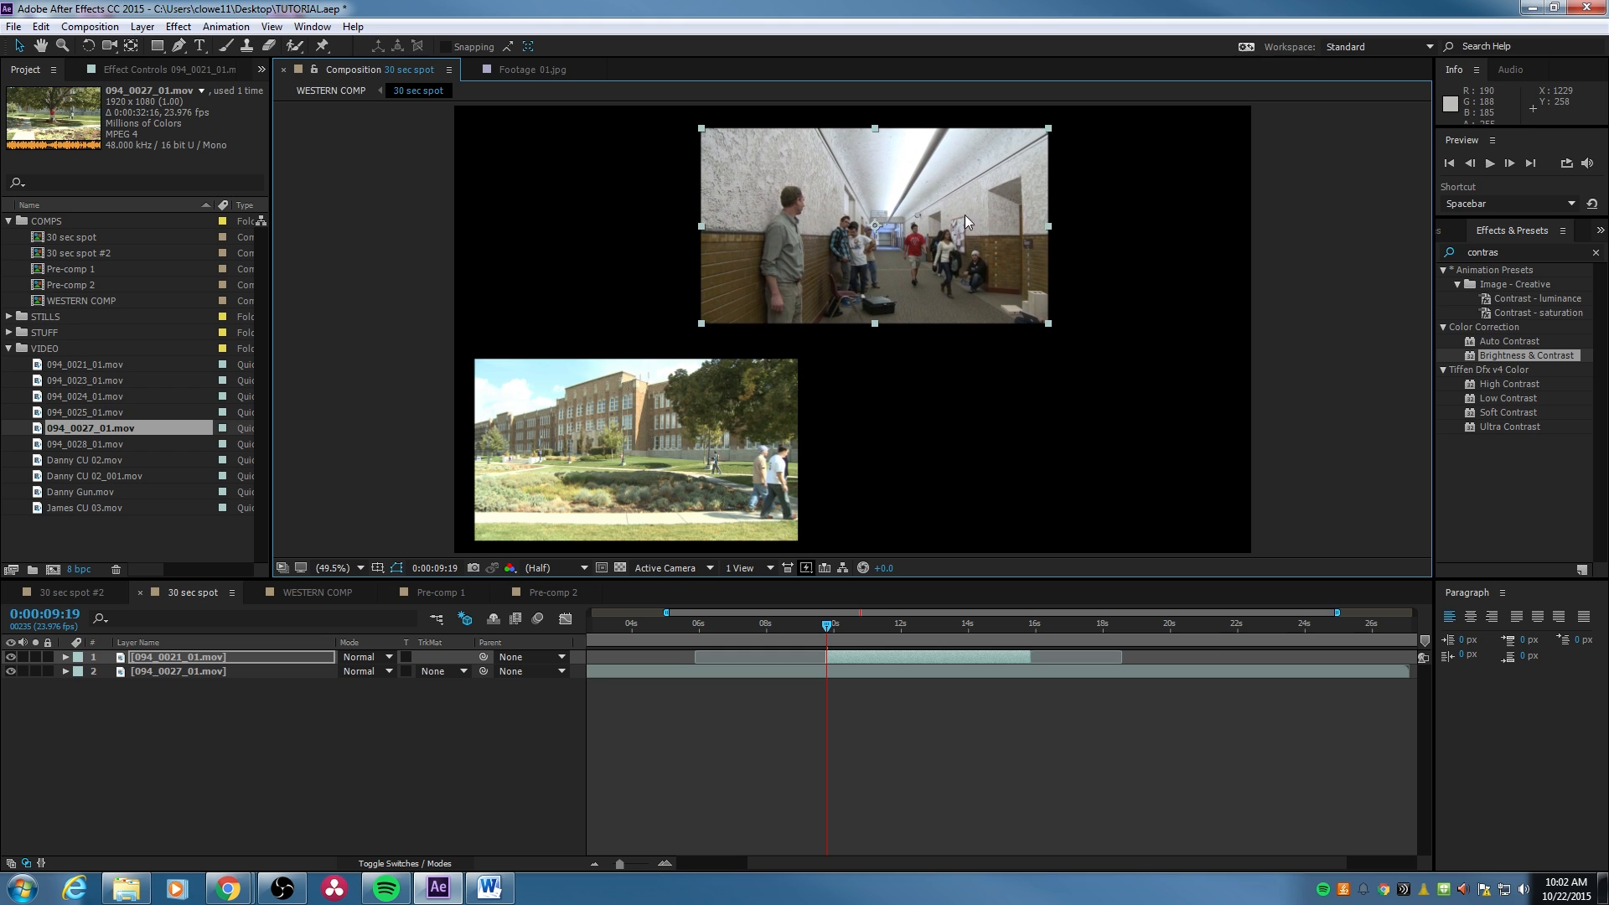
drag(700, 328, 660, 356)
drag(727, 268, 881, 276)
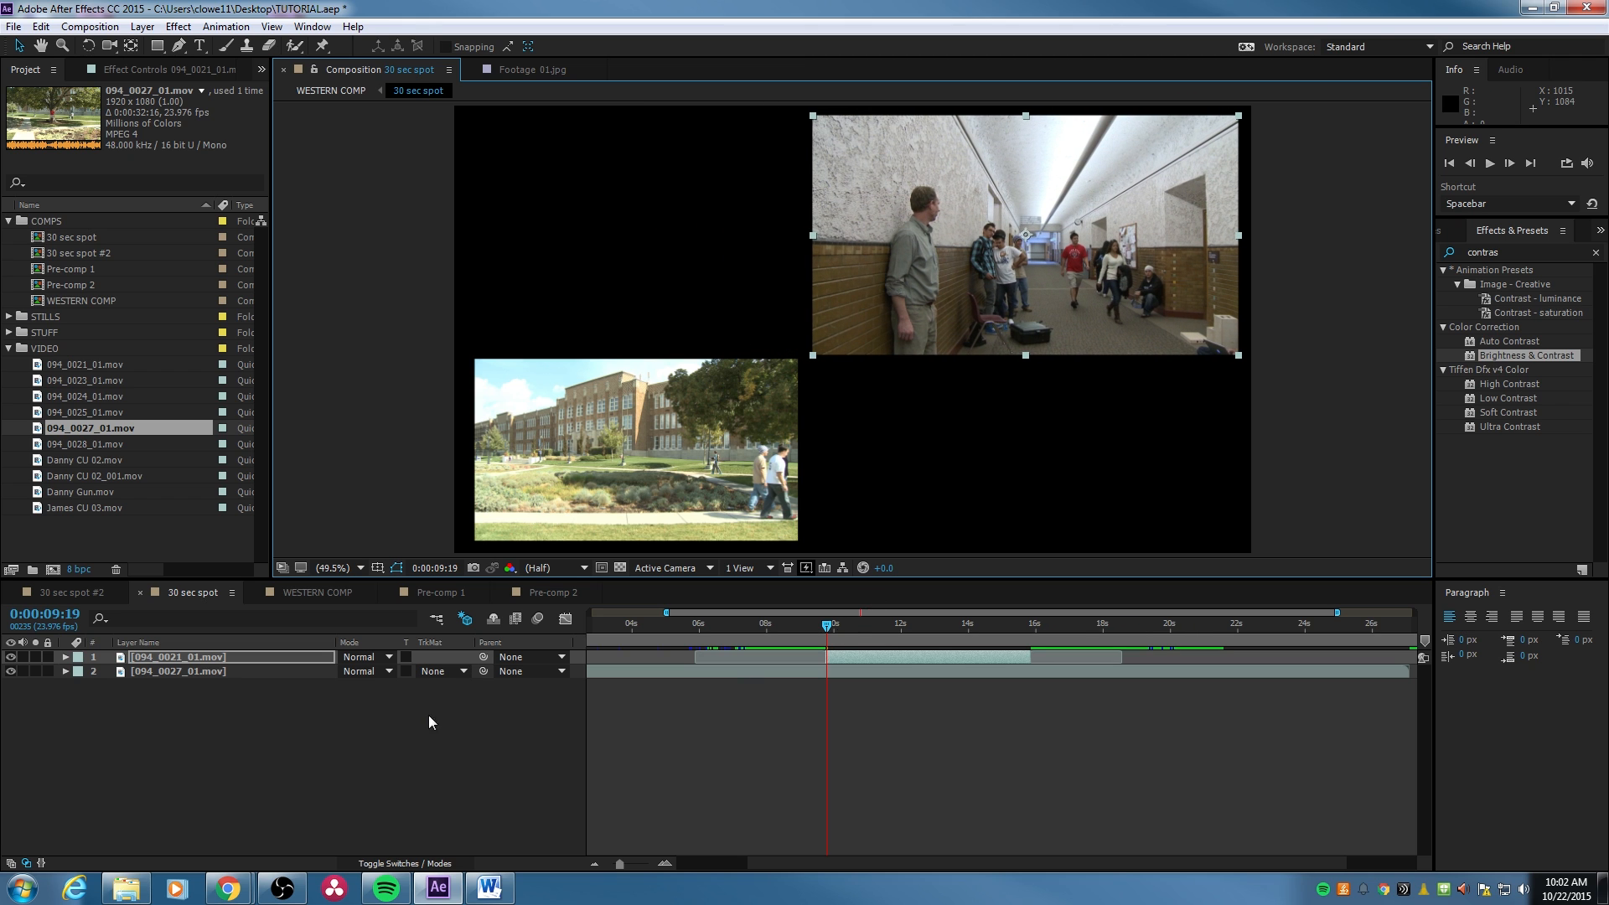
Add Position keyframes to the 094_0021_01.mov layer at 0:00:09:19 and 20 frames further on at 0:00:10:15.
click(64, 657)
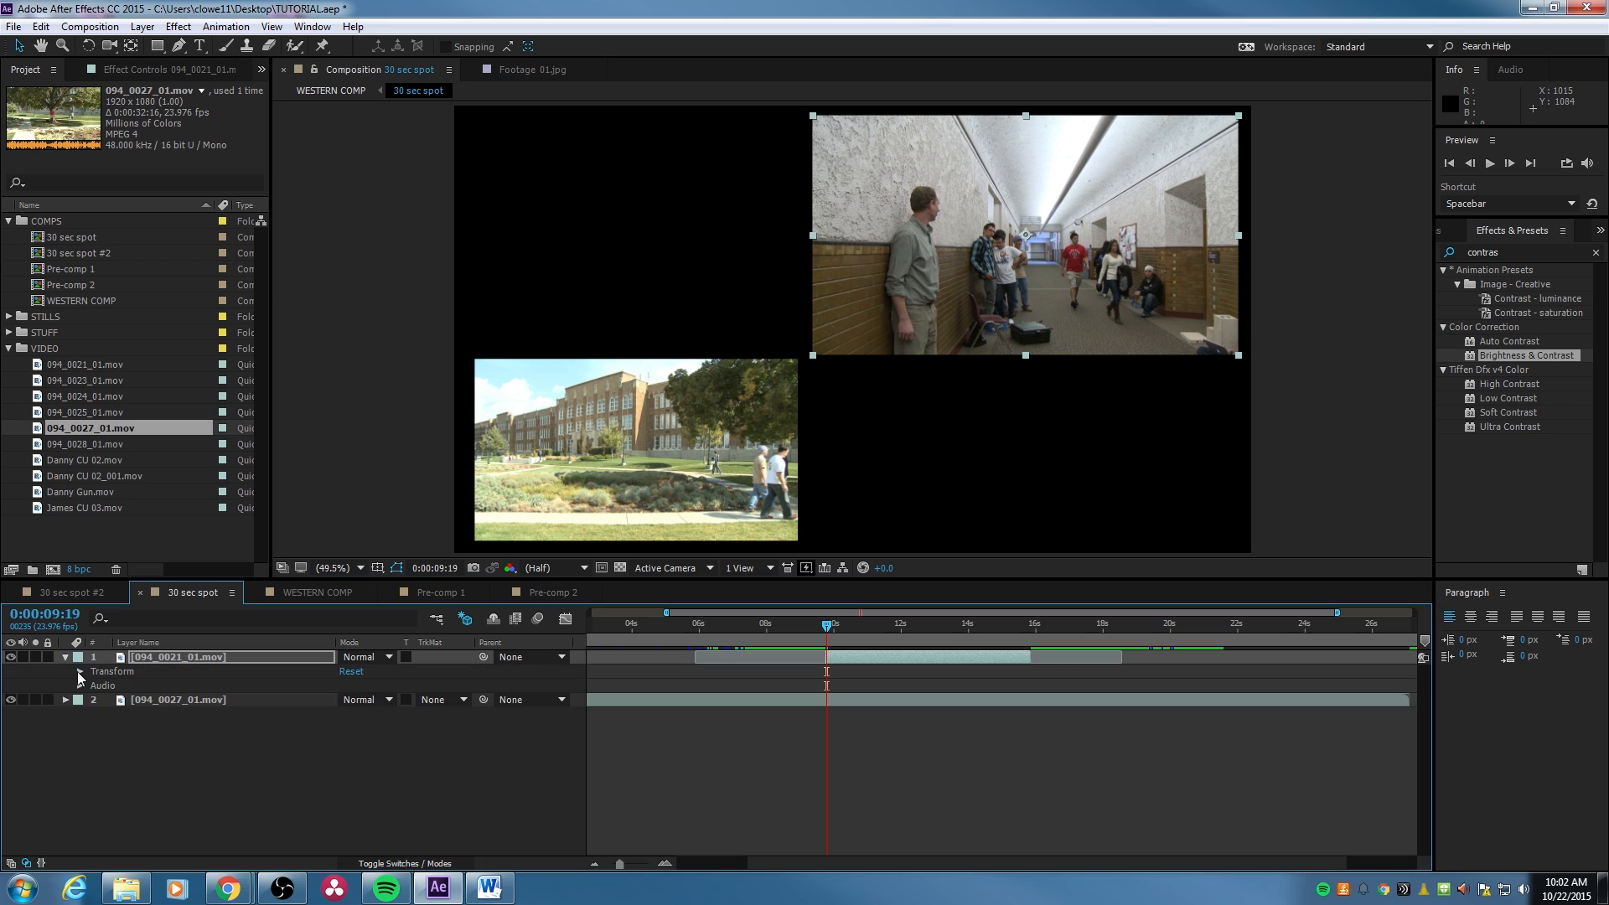
click(79, 671)
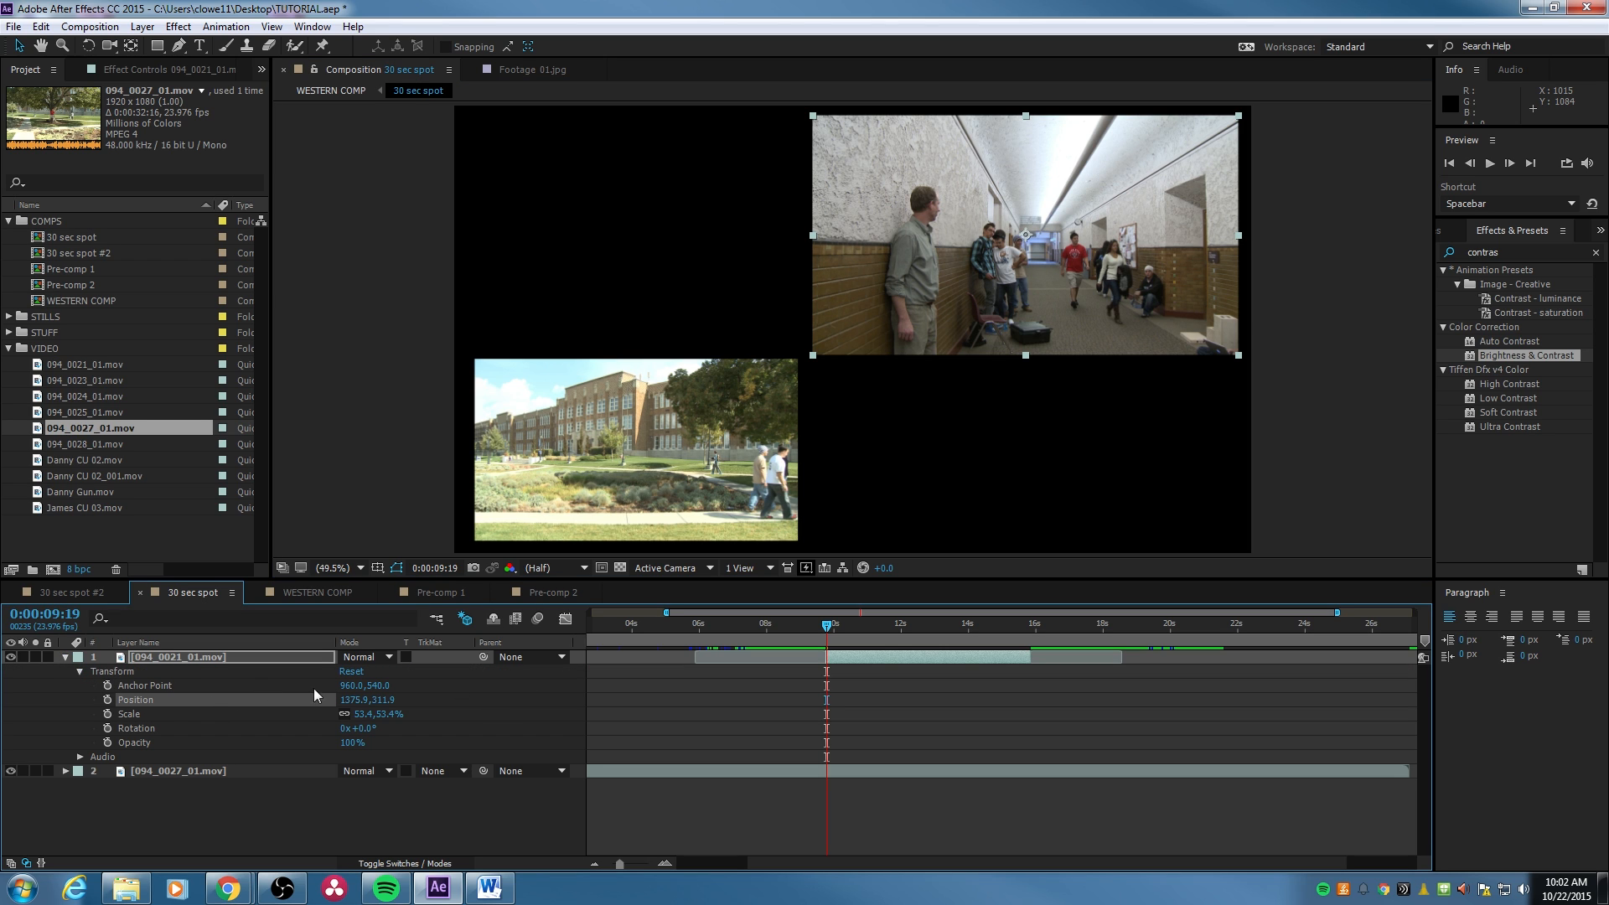
click(107, 701)
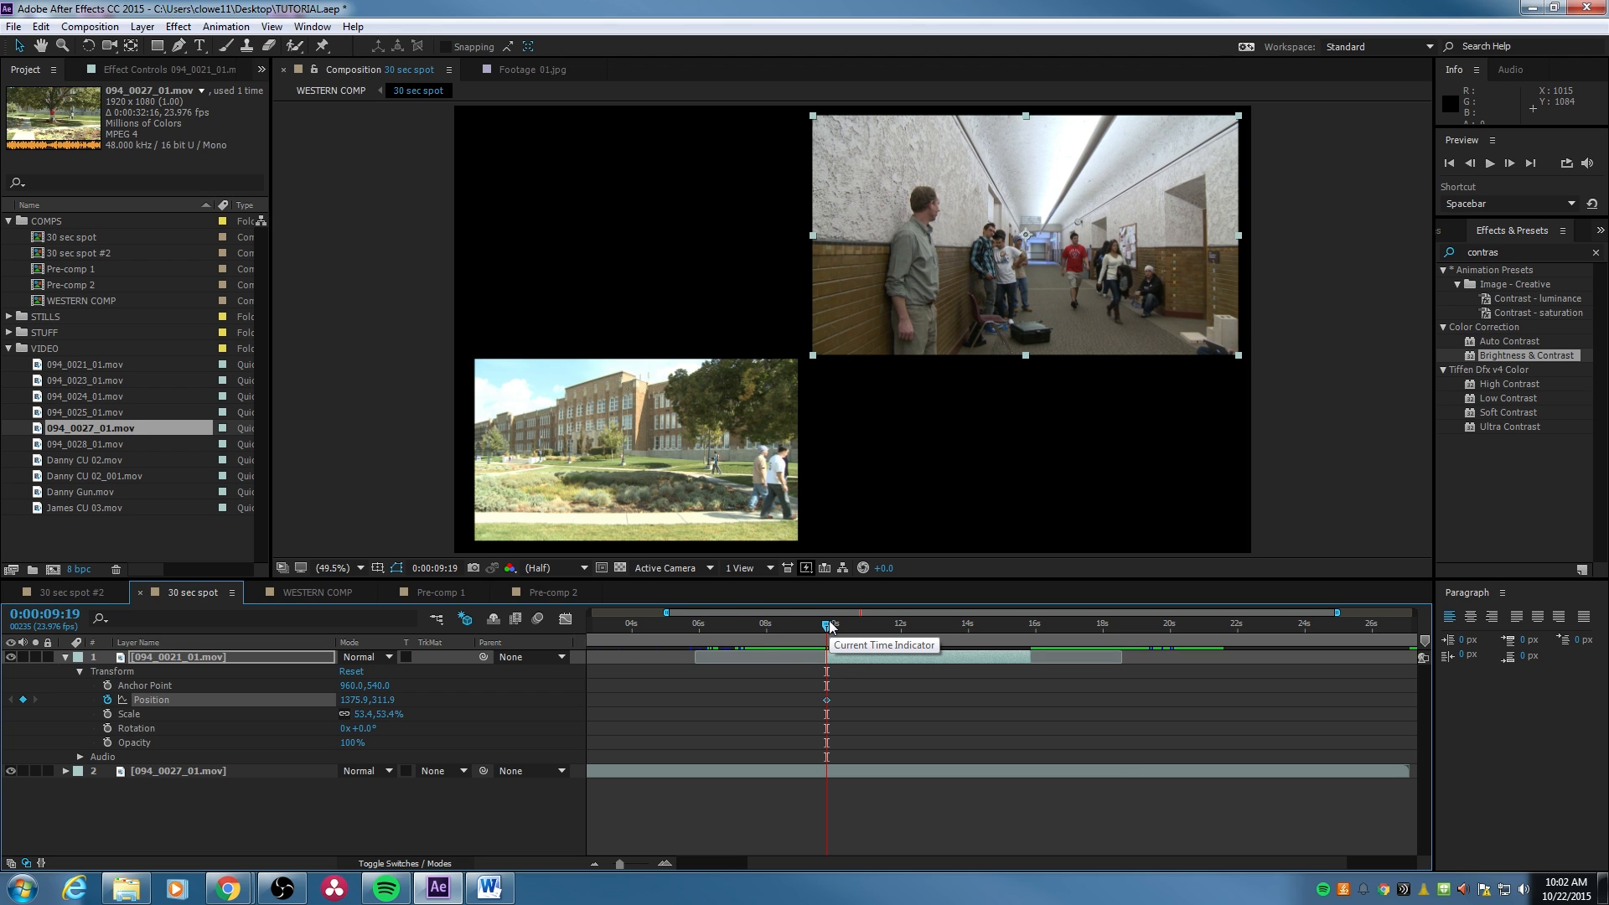
key(shift+Page_Down)
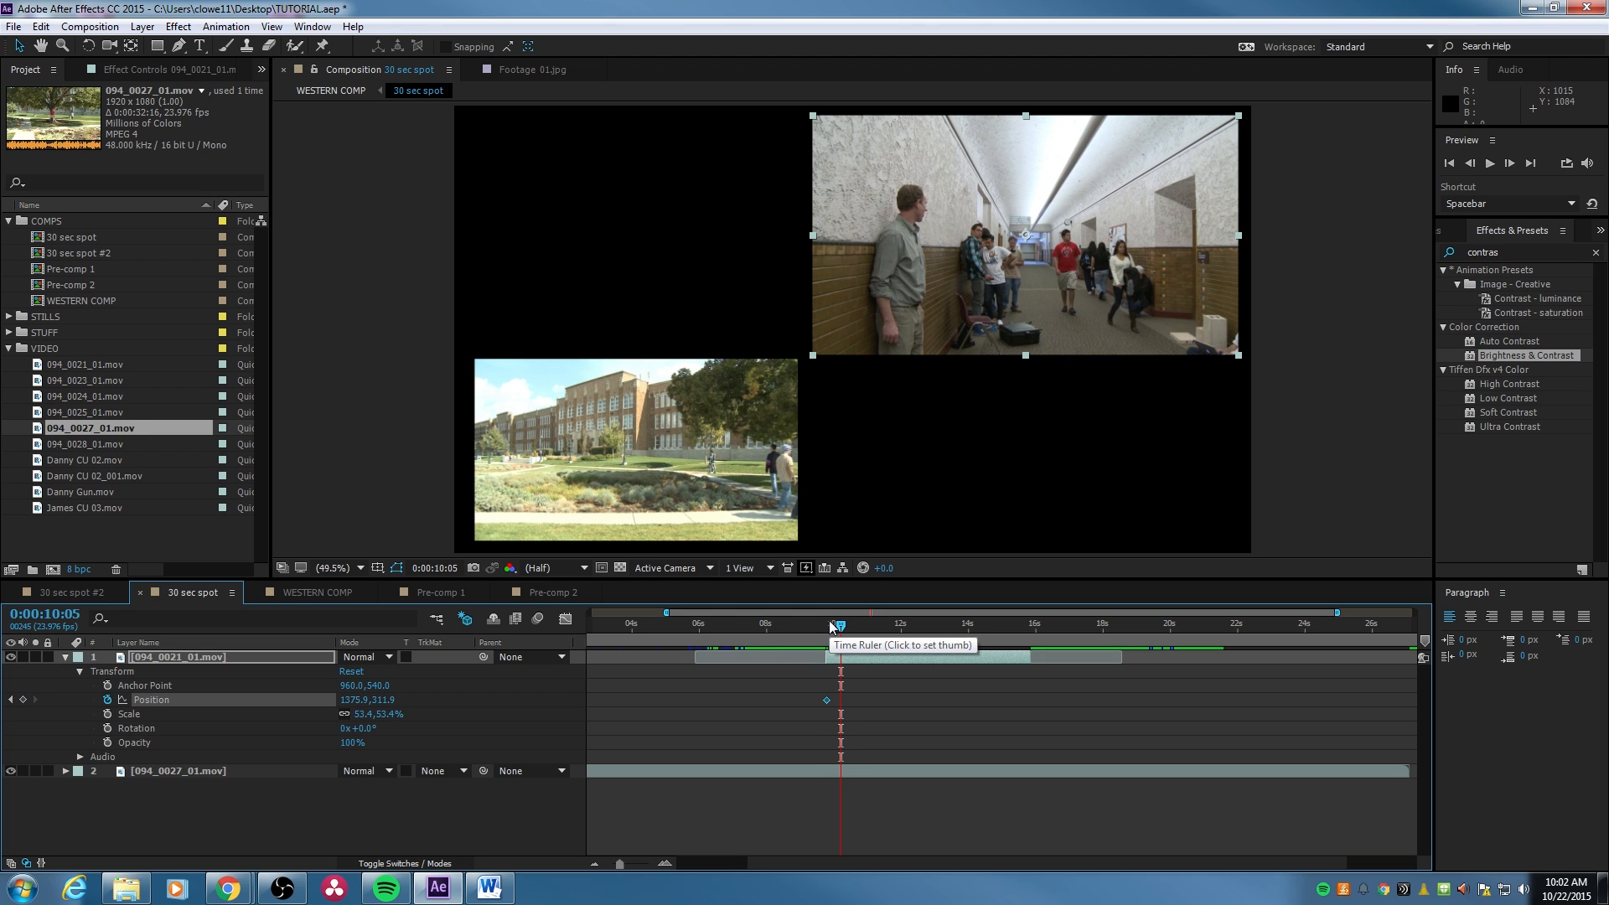
key(shift+Page_Down)
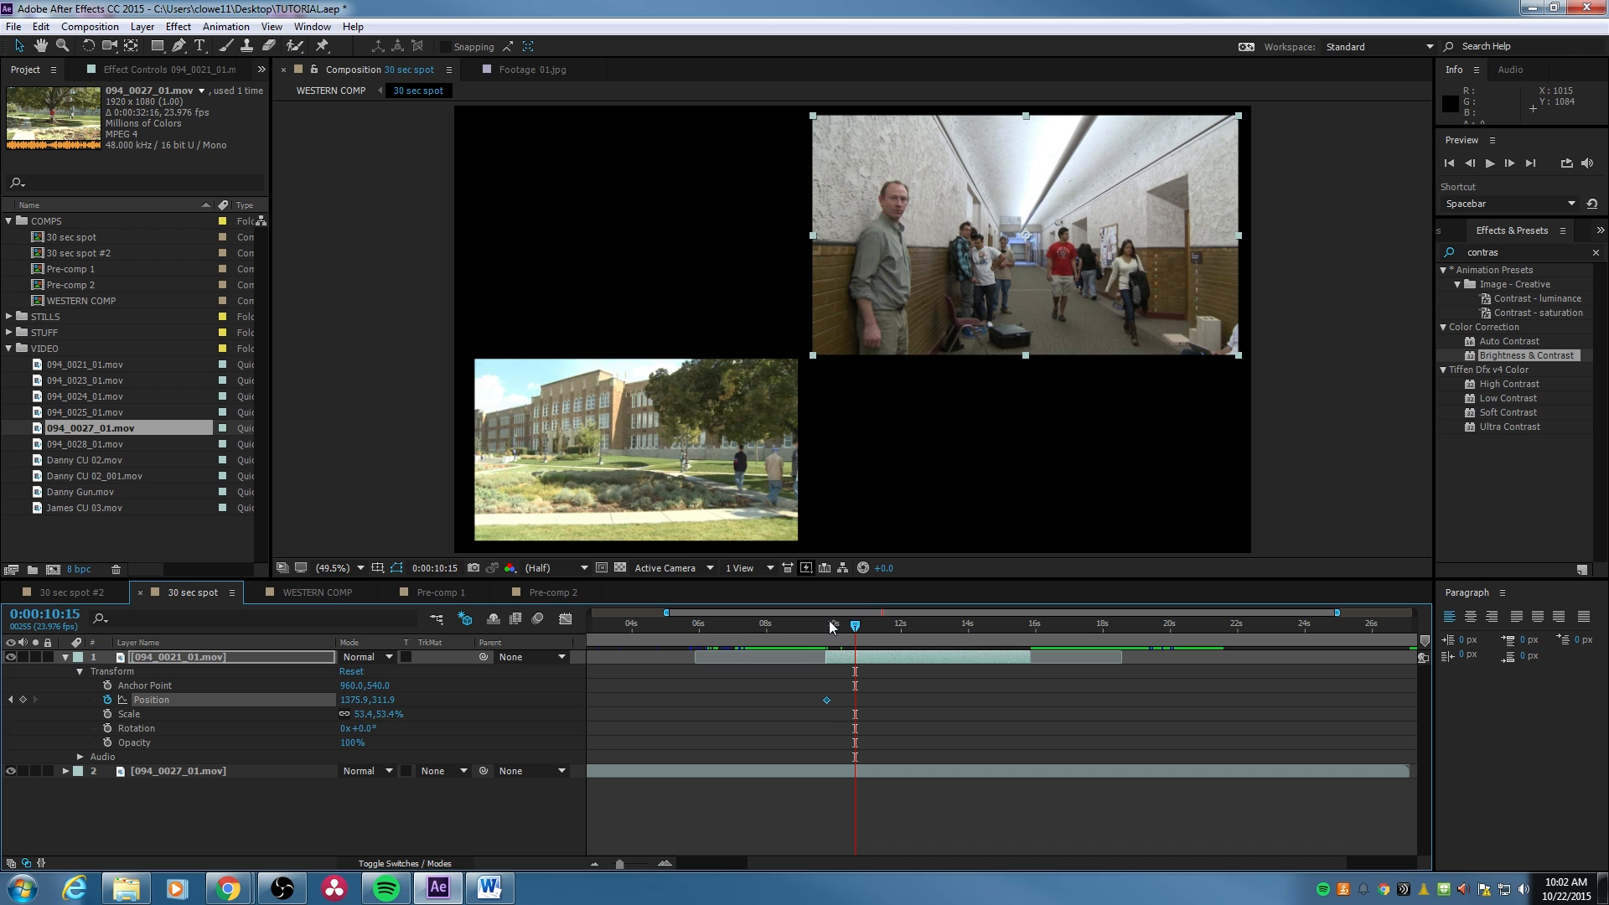
click(23, 700)
At the hallway clip's first Position keyframe, move the clip horizontally off the left side of the frame to about -541.9, 311.9.
click(10, 700)
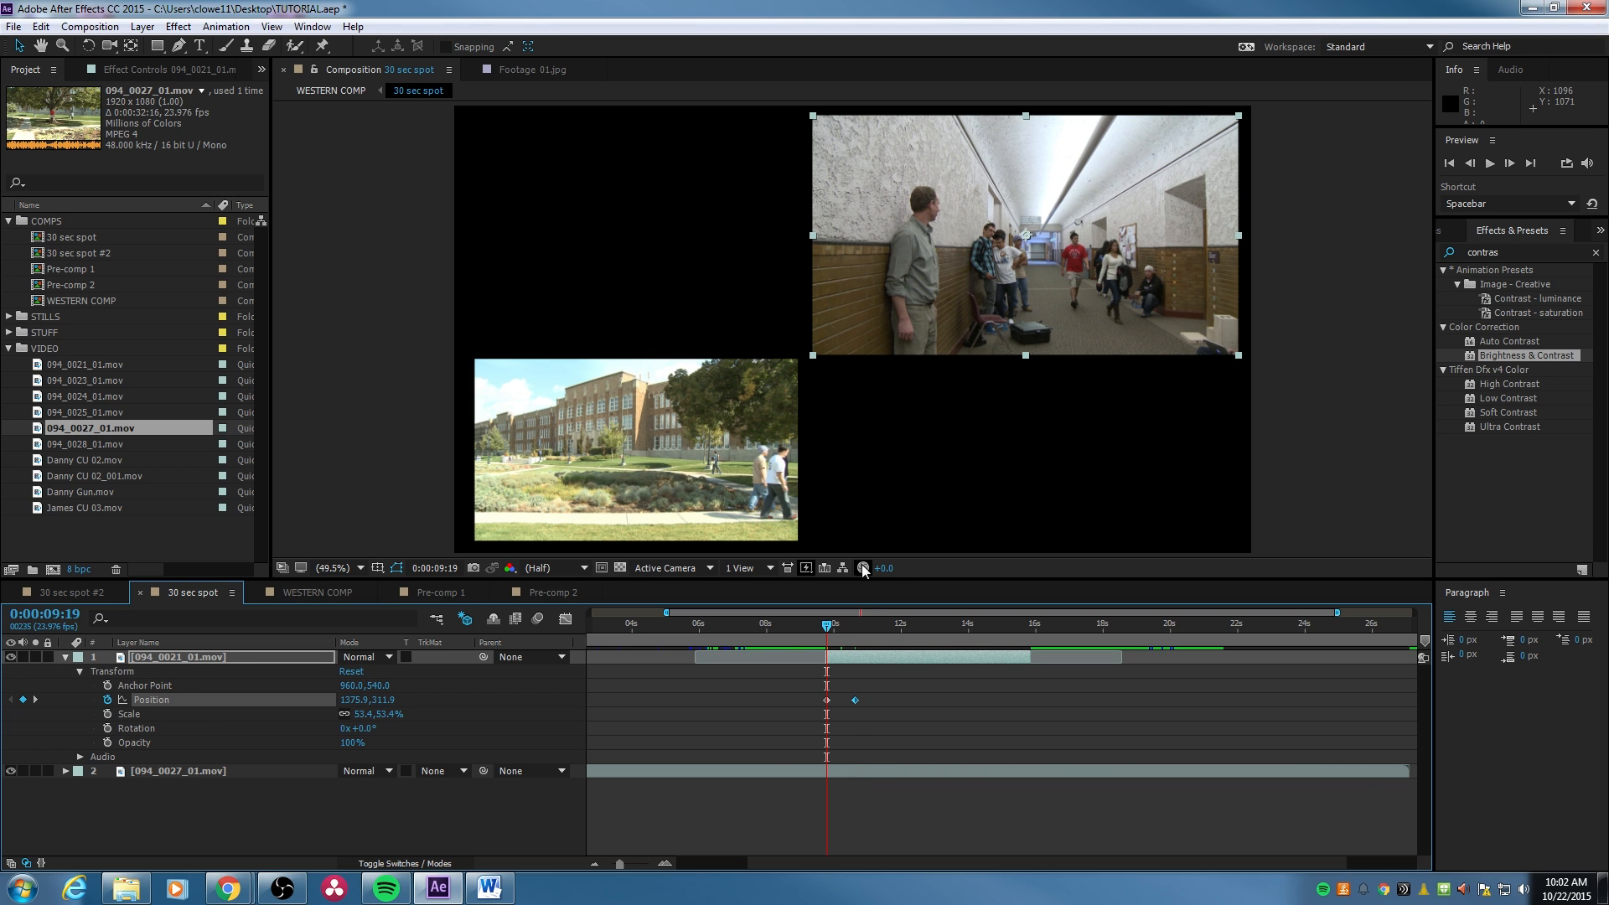
click(911, 203)
drag(911, 203, 252, 212)
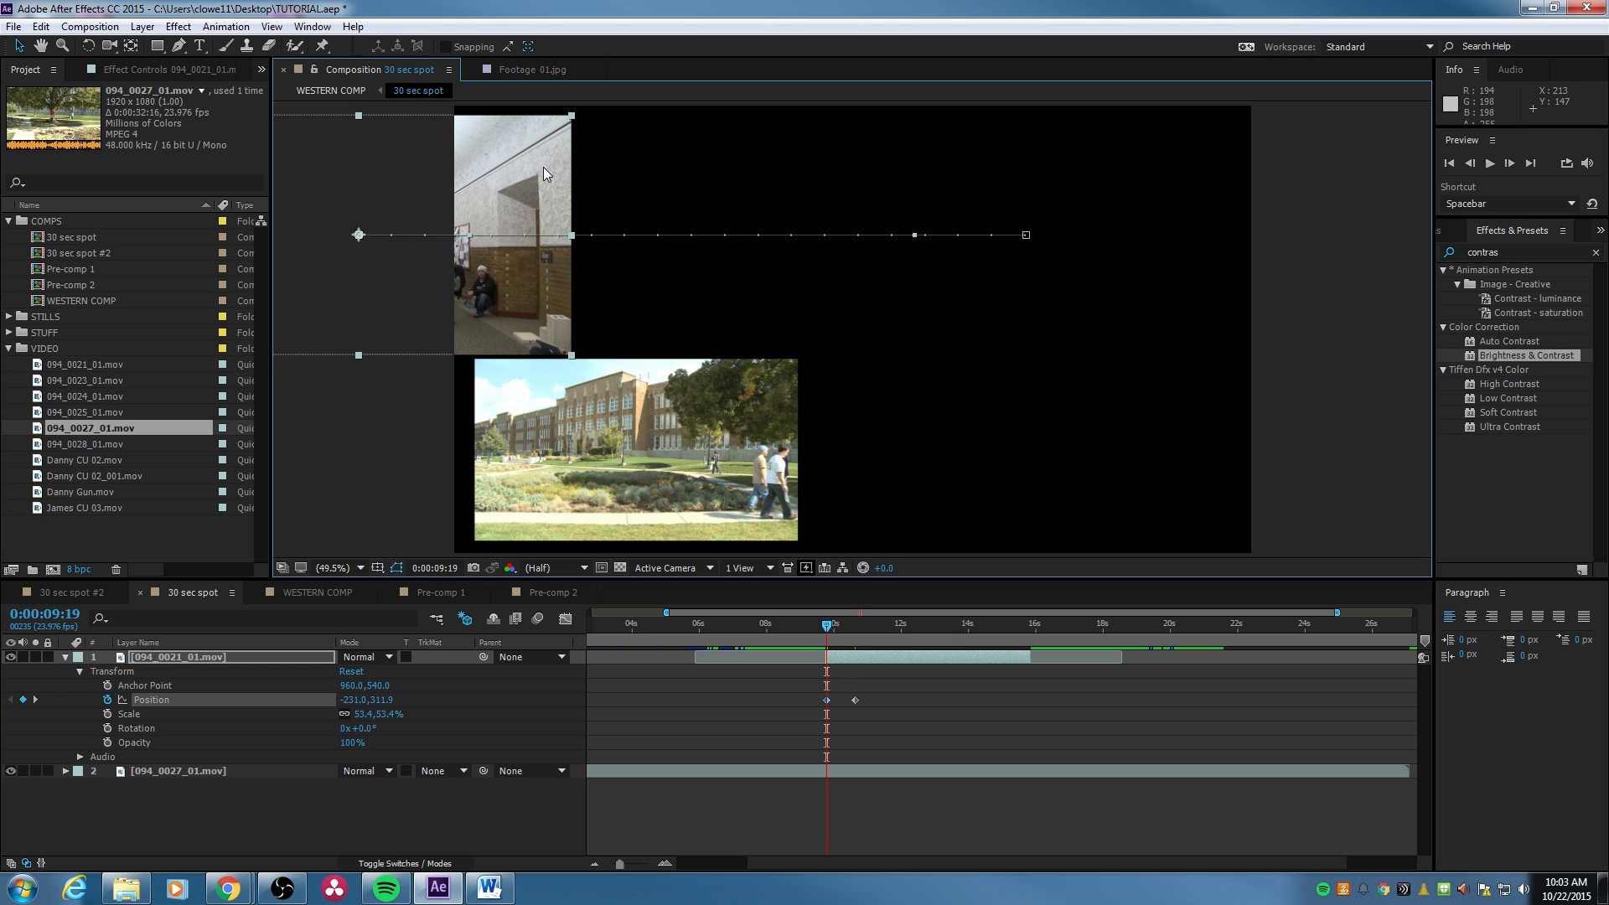
drag(543, 168, 423, 182)
drag(419, 183, 419, 184)
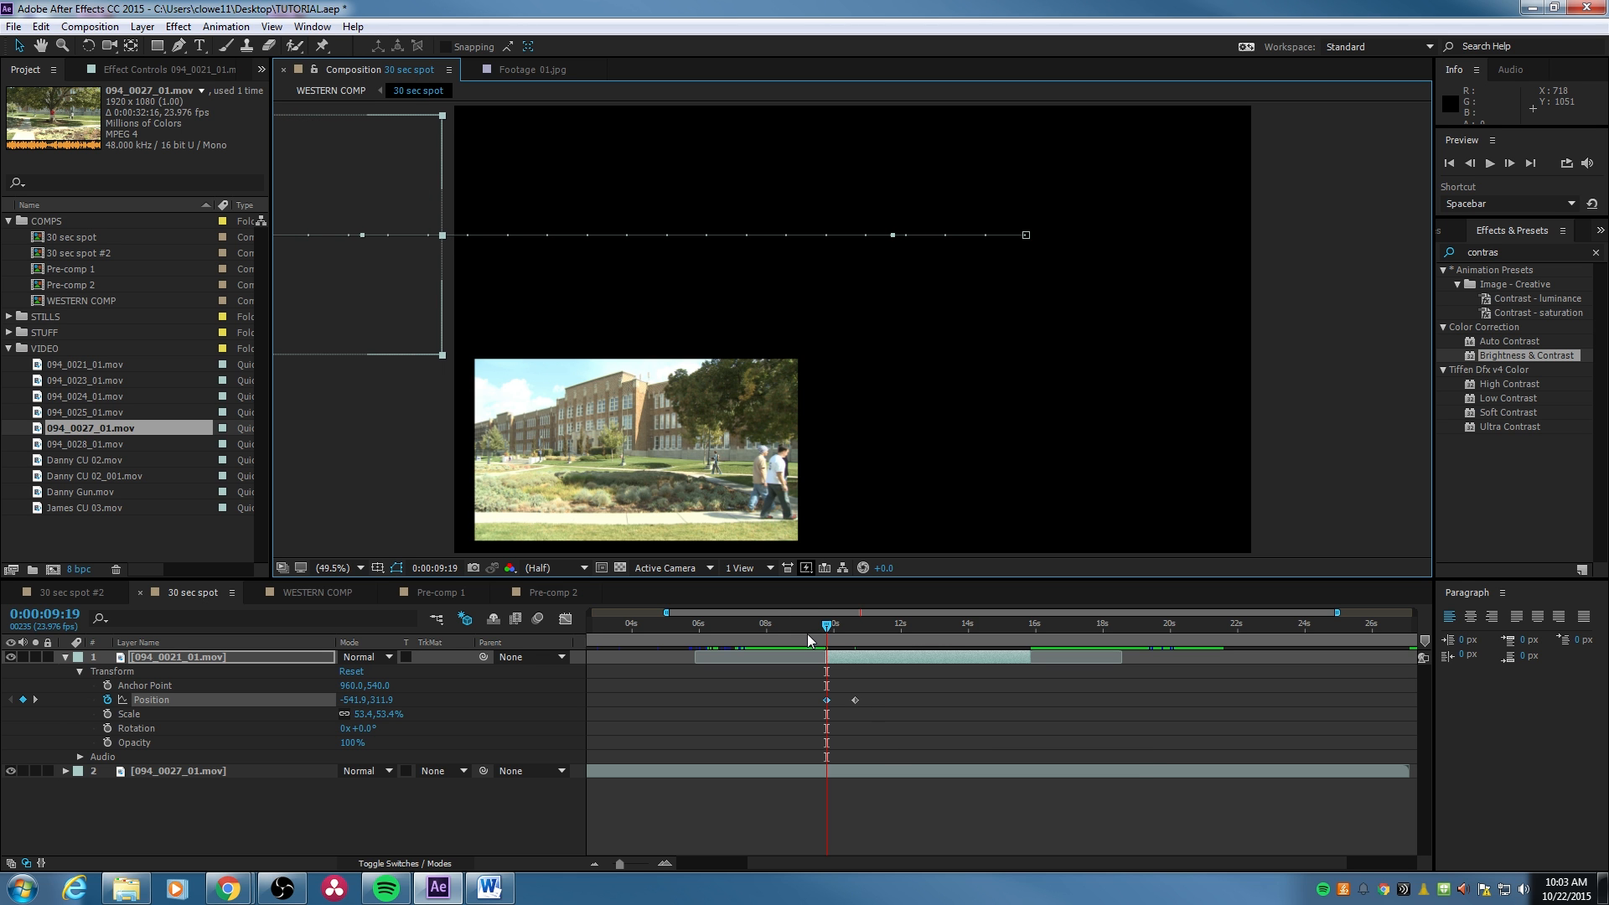
Preview the hallway clip sliding into the frame, first from 0:00:07:00 and again from 0:00:09:16.
drag(798, 629, 732, 627)
key(space)
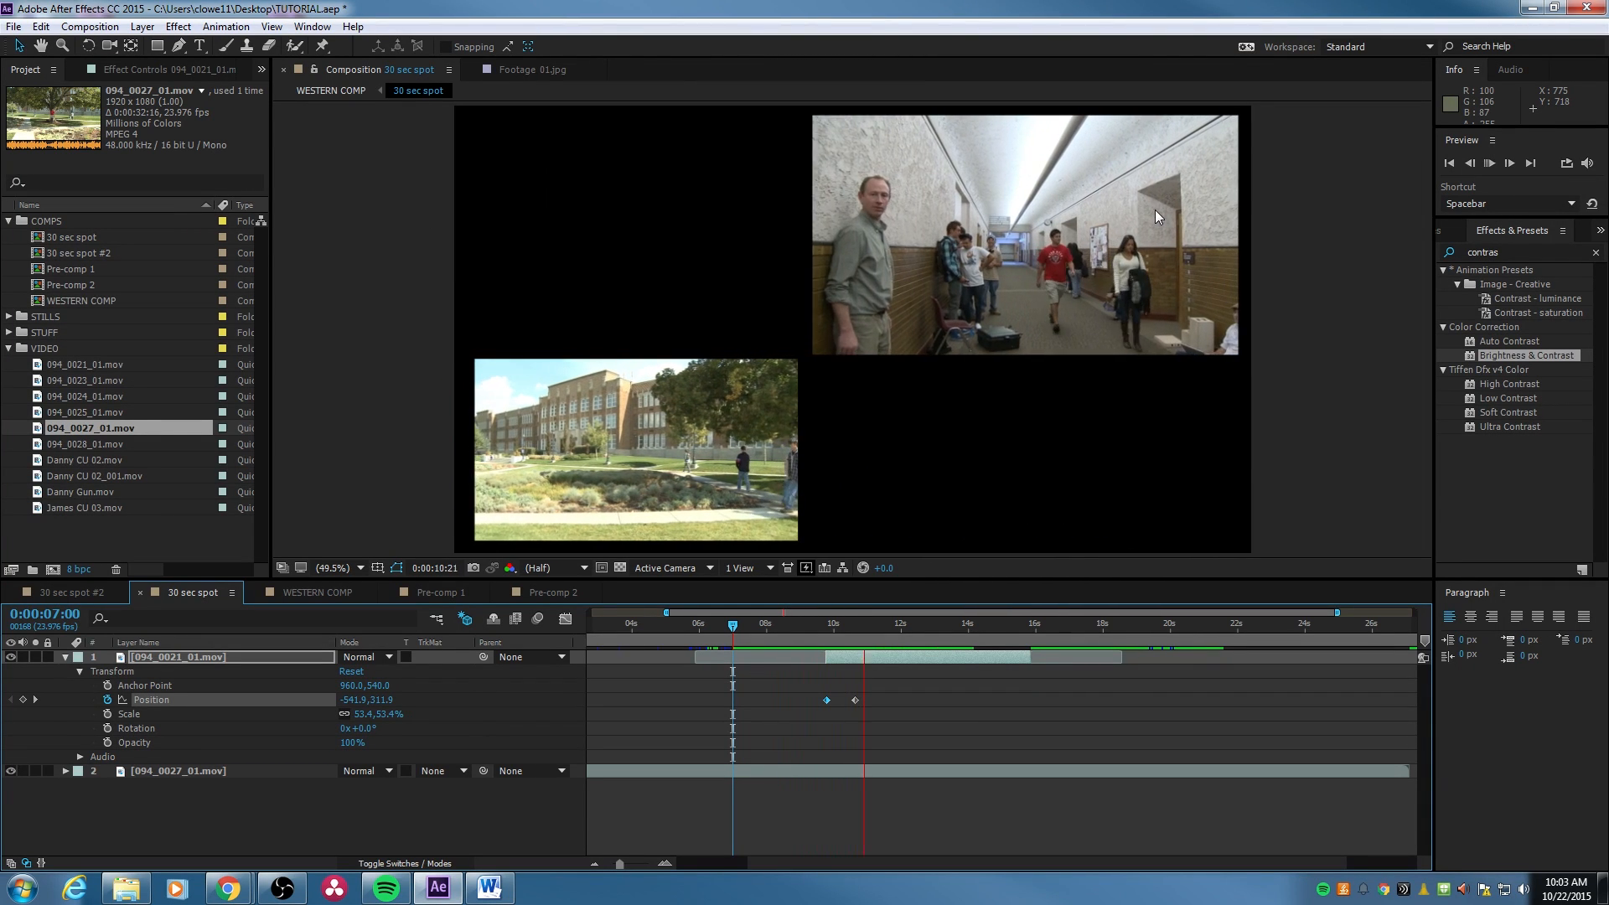
click(822, 624)
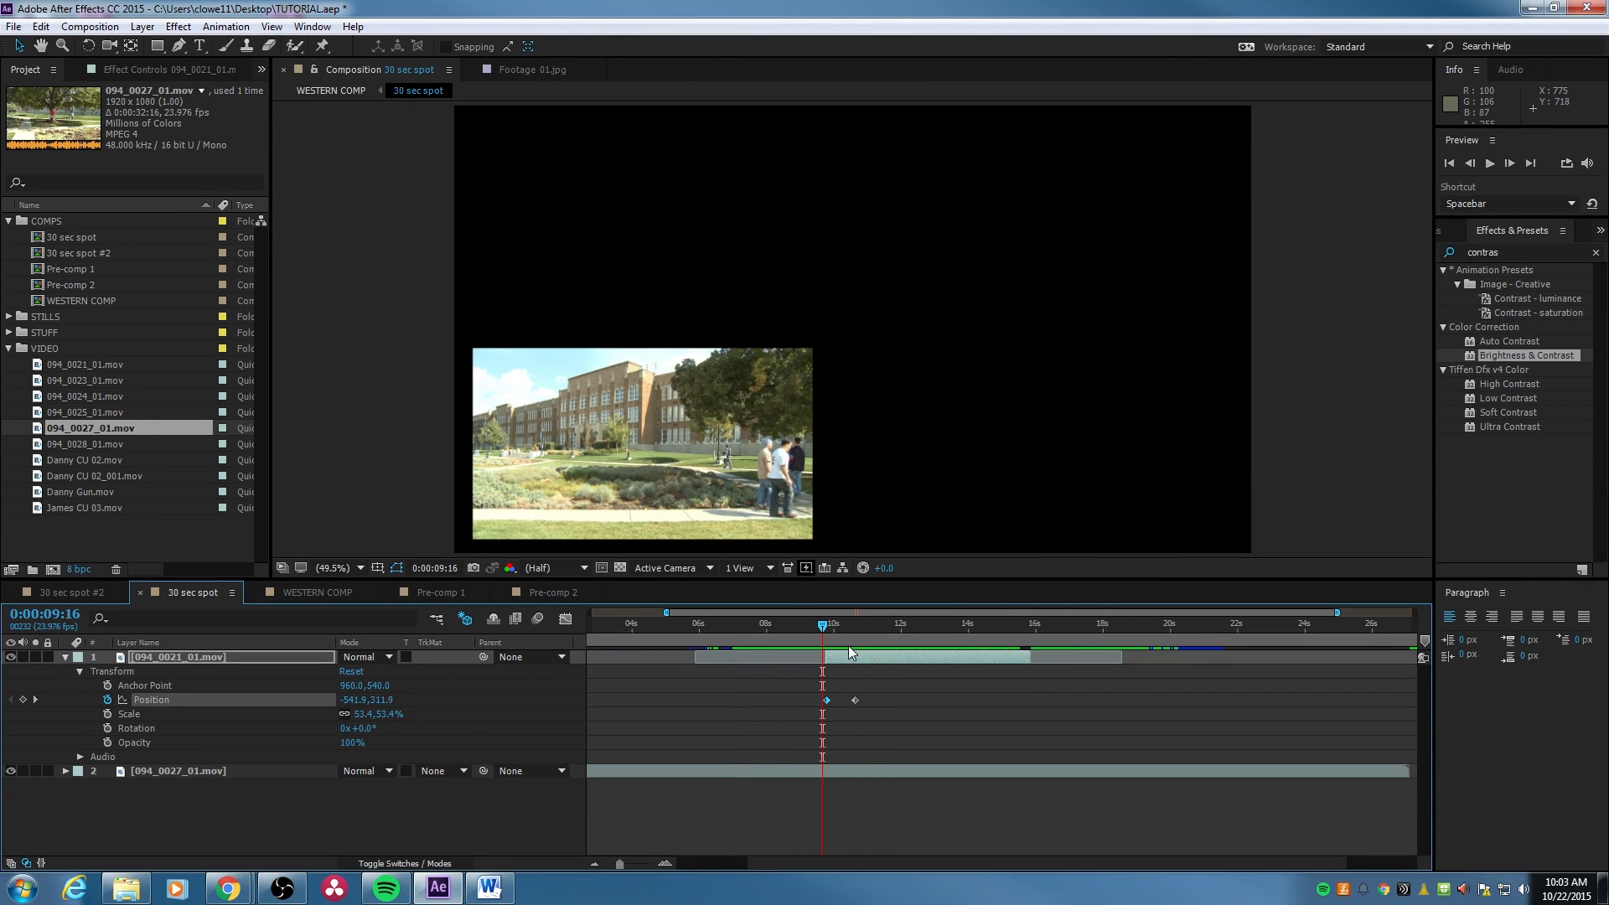
key(space)
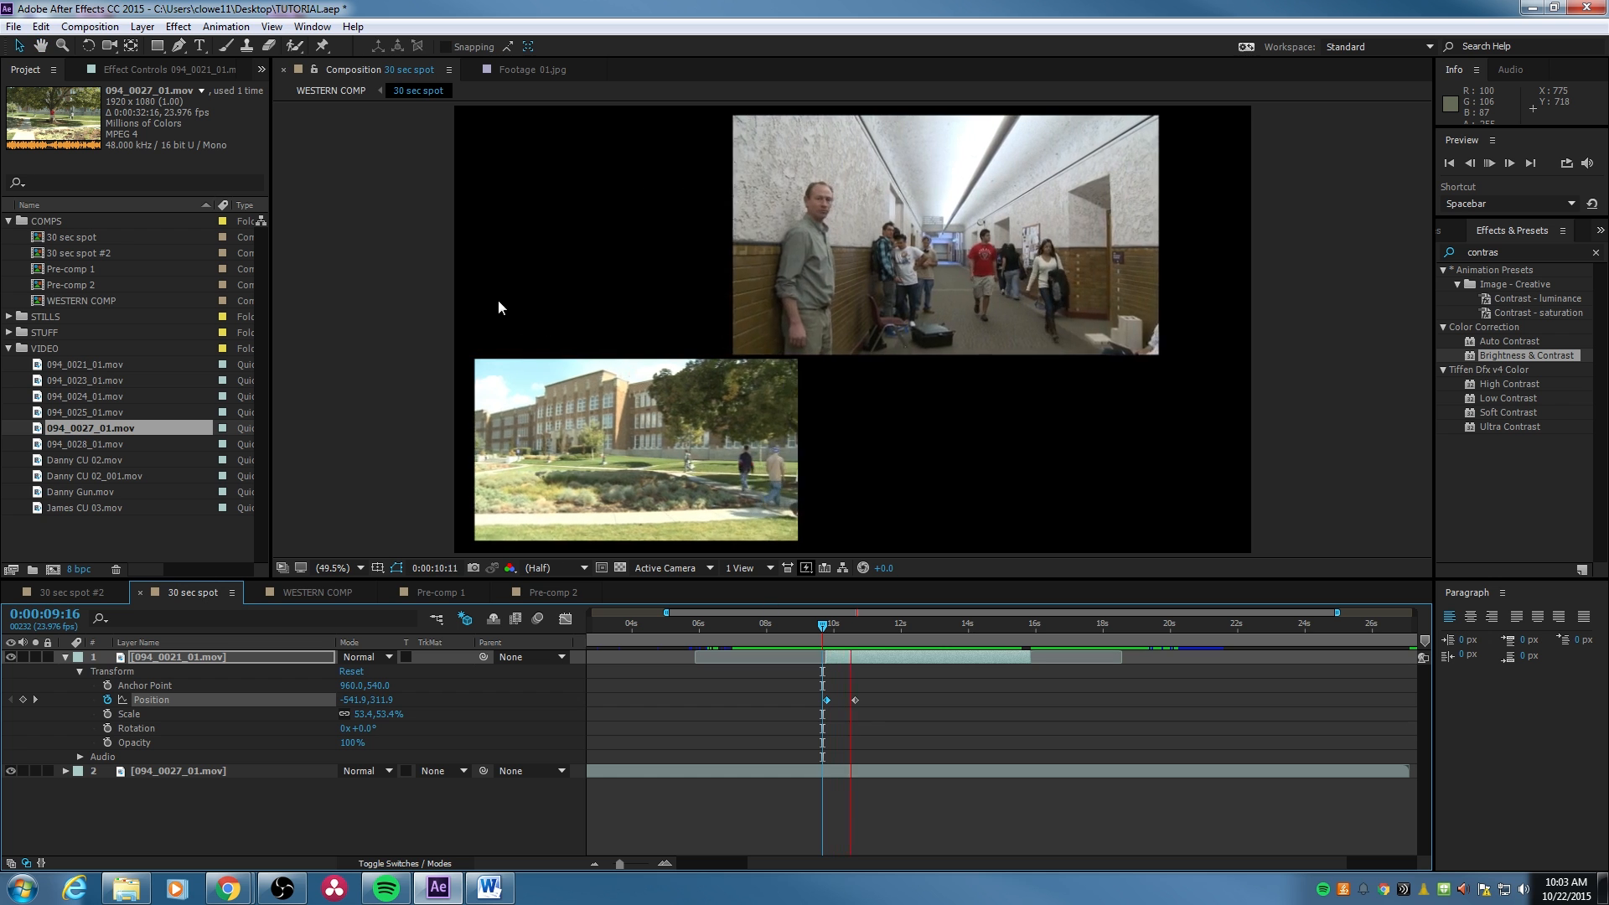
Apply Easy Ease In to the hallway clip's ending Position keyframe at 0:00:10:15.
drag(756, 625, 859, 654)
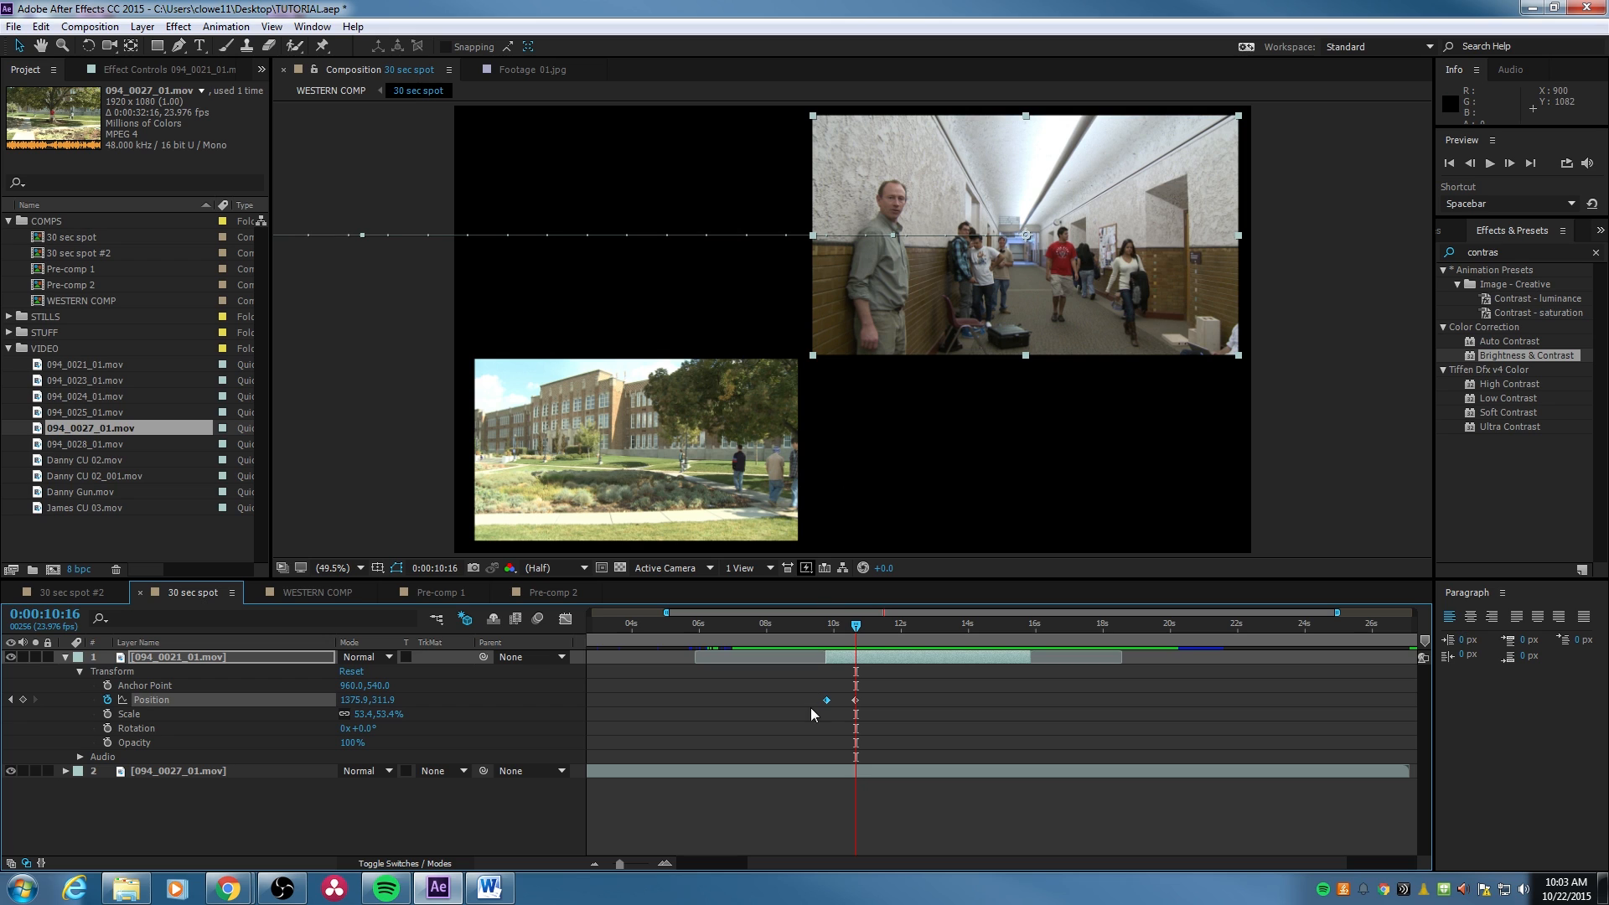
click(848, 702)
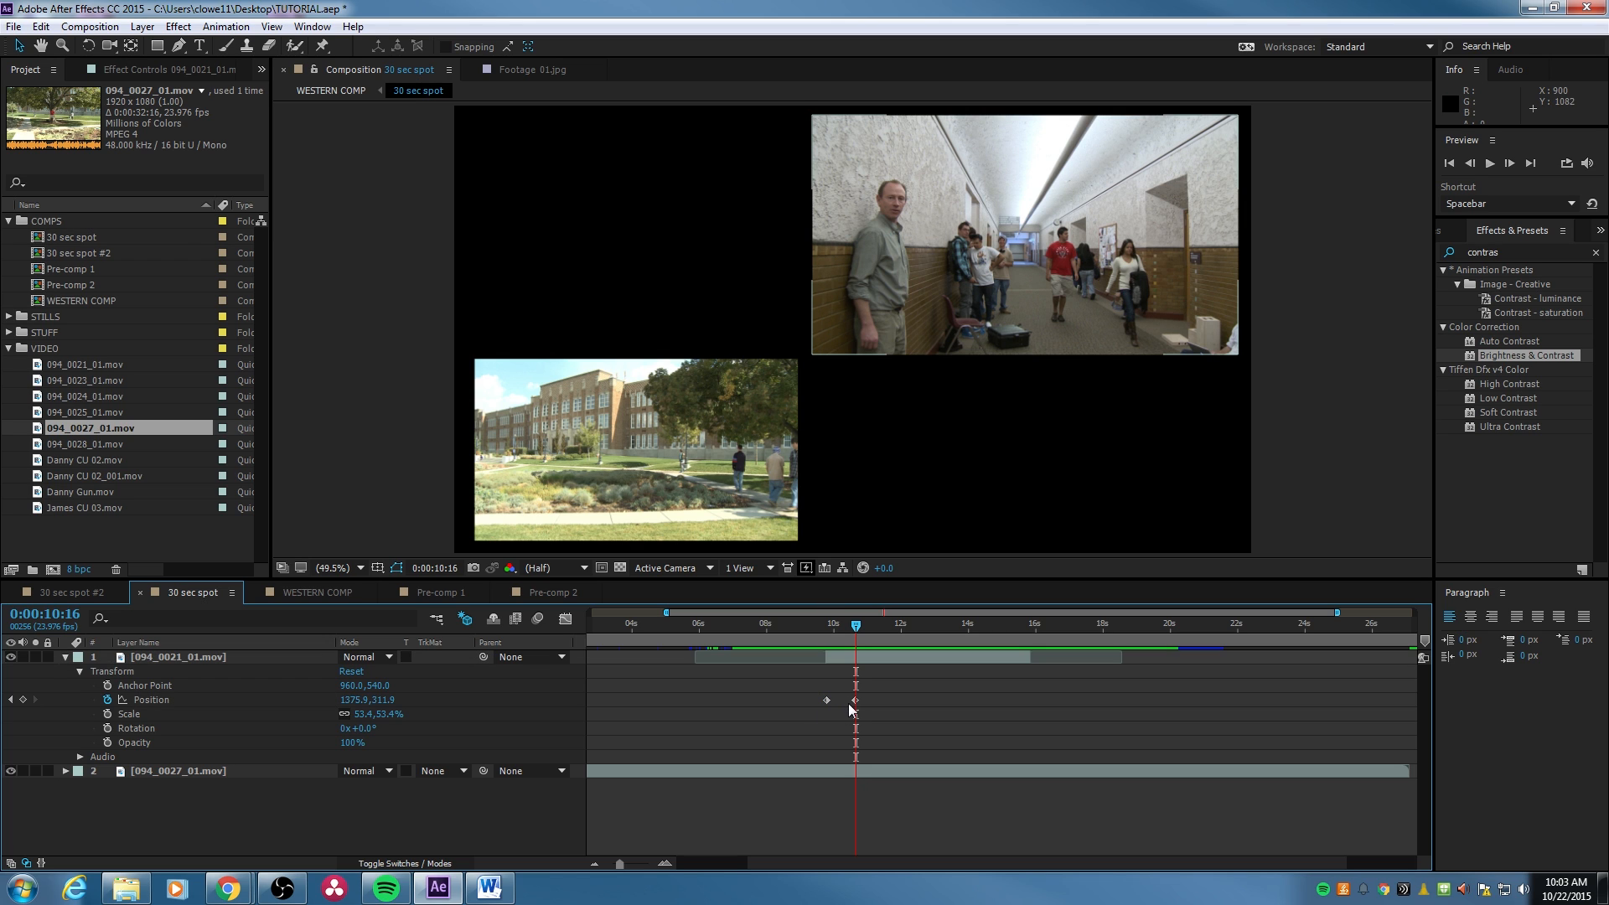
mouse_move(855, 704)
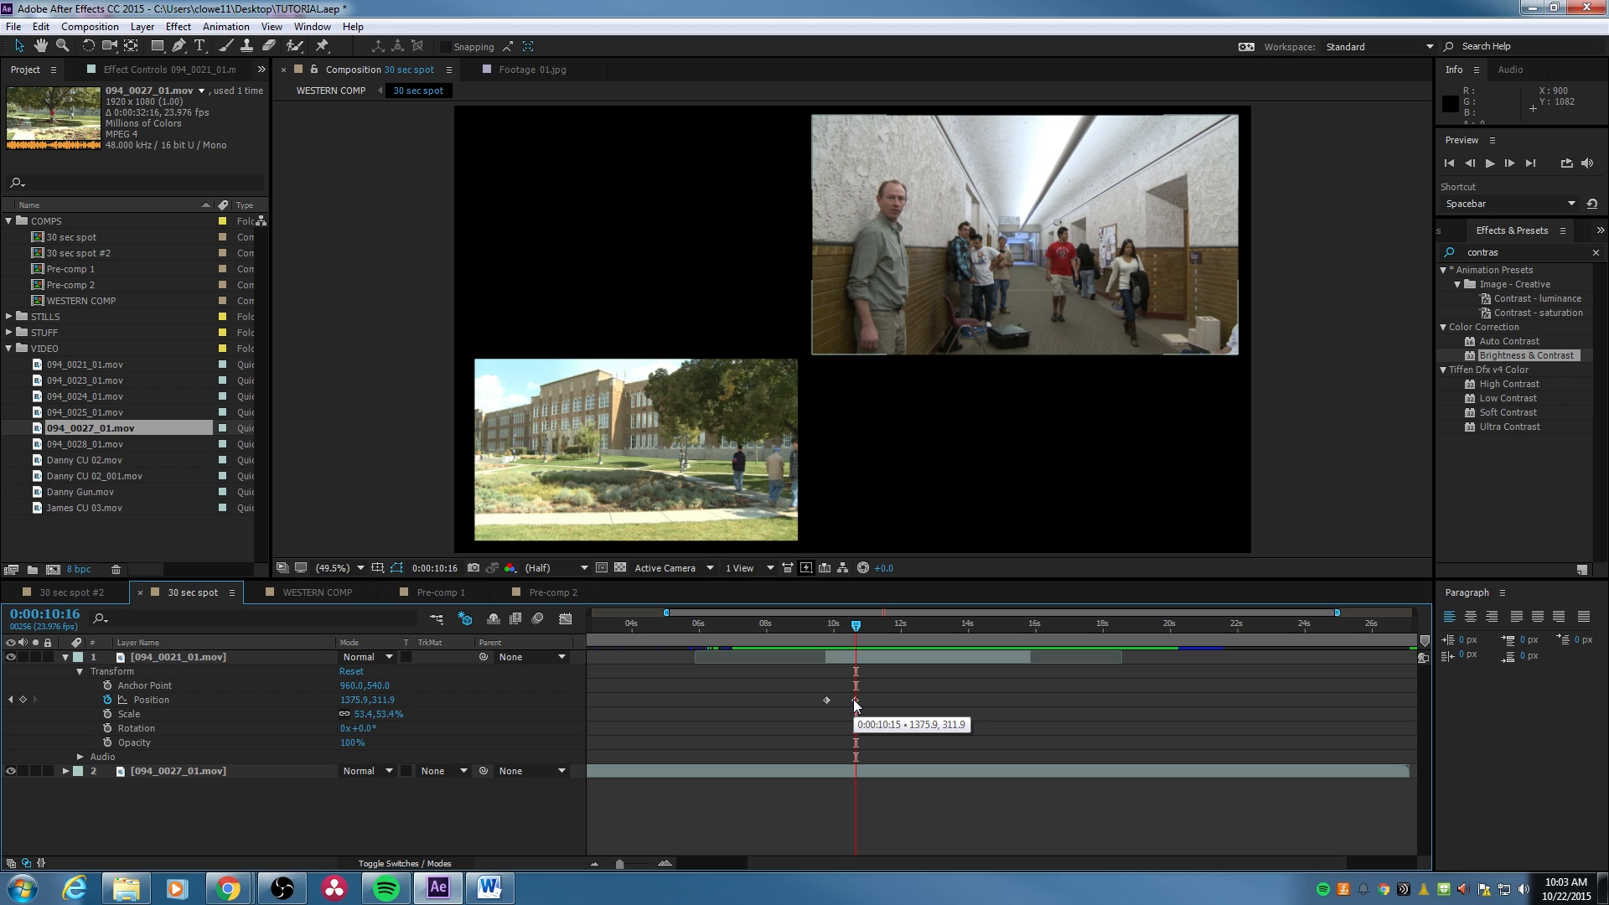
right_click(856, 702)
mouse_move(895, 689)
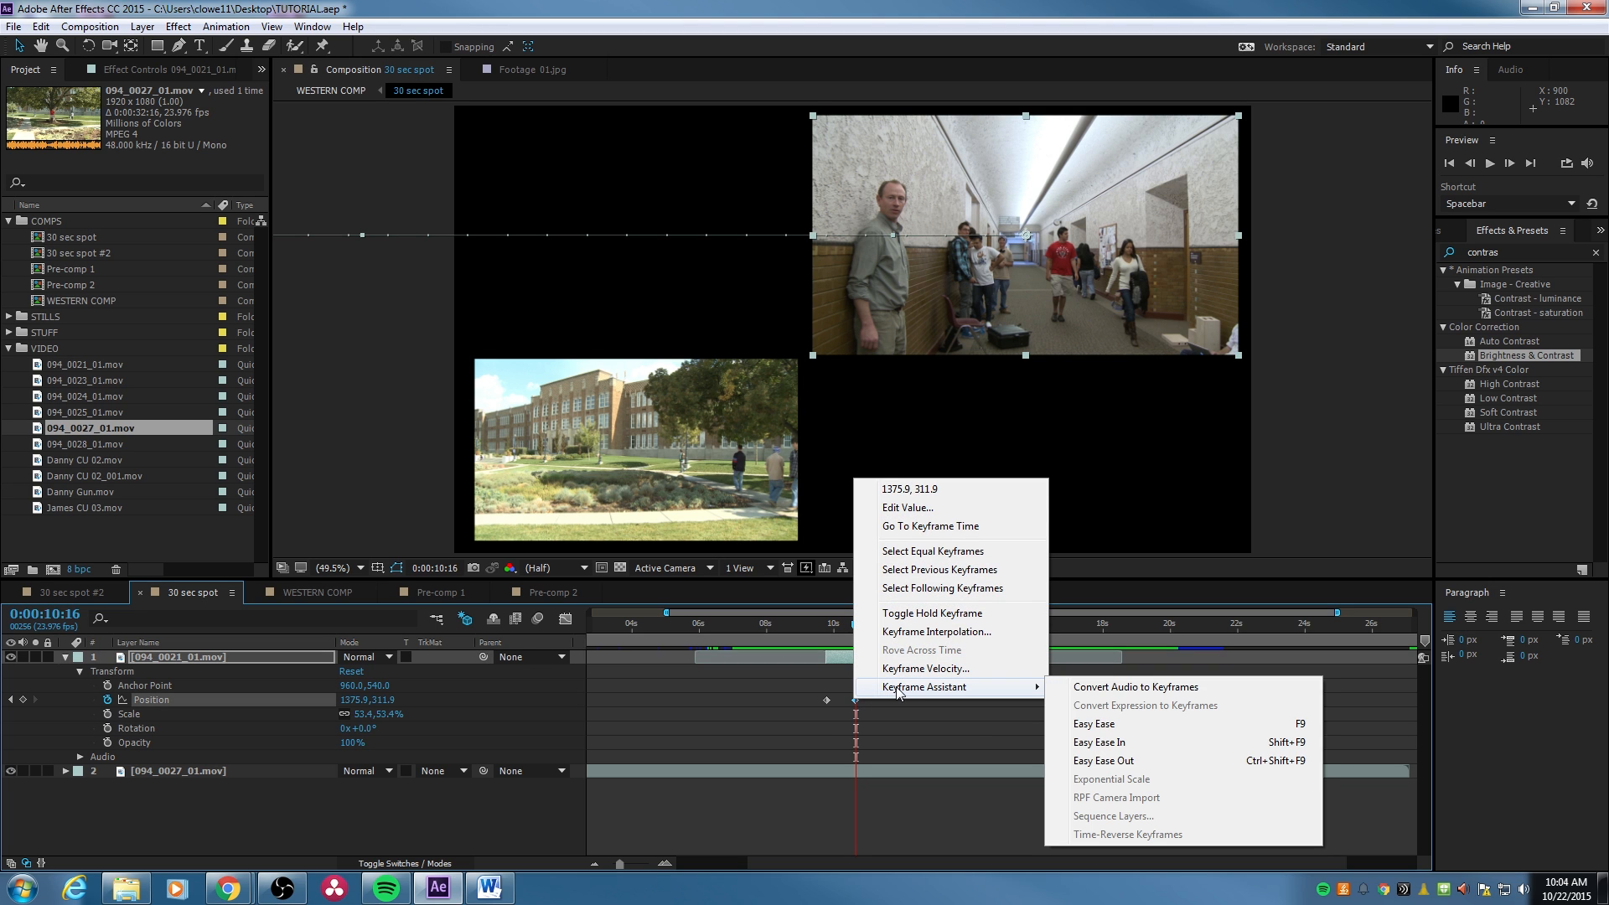
click(1119, 749)
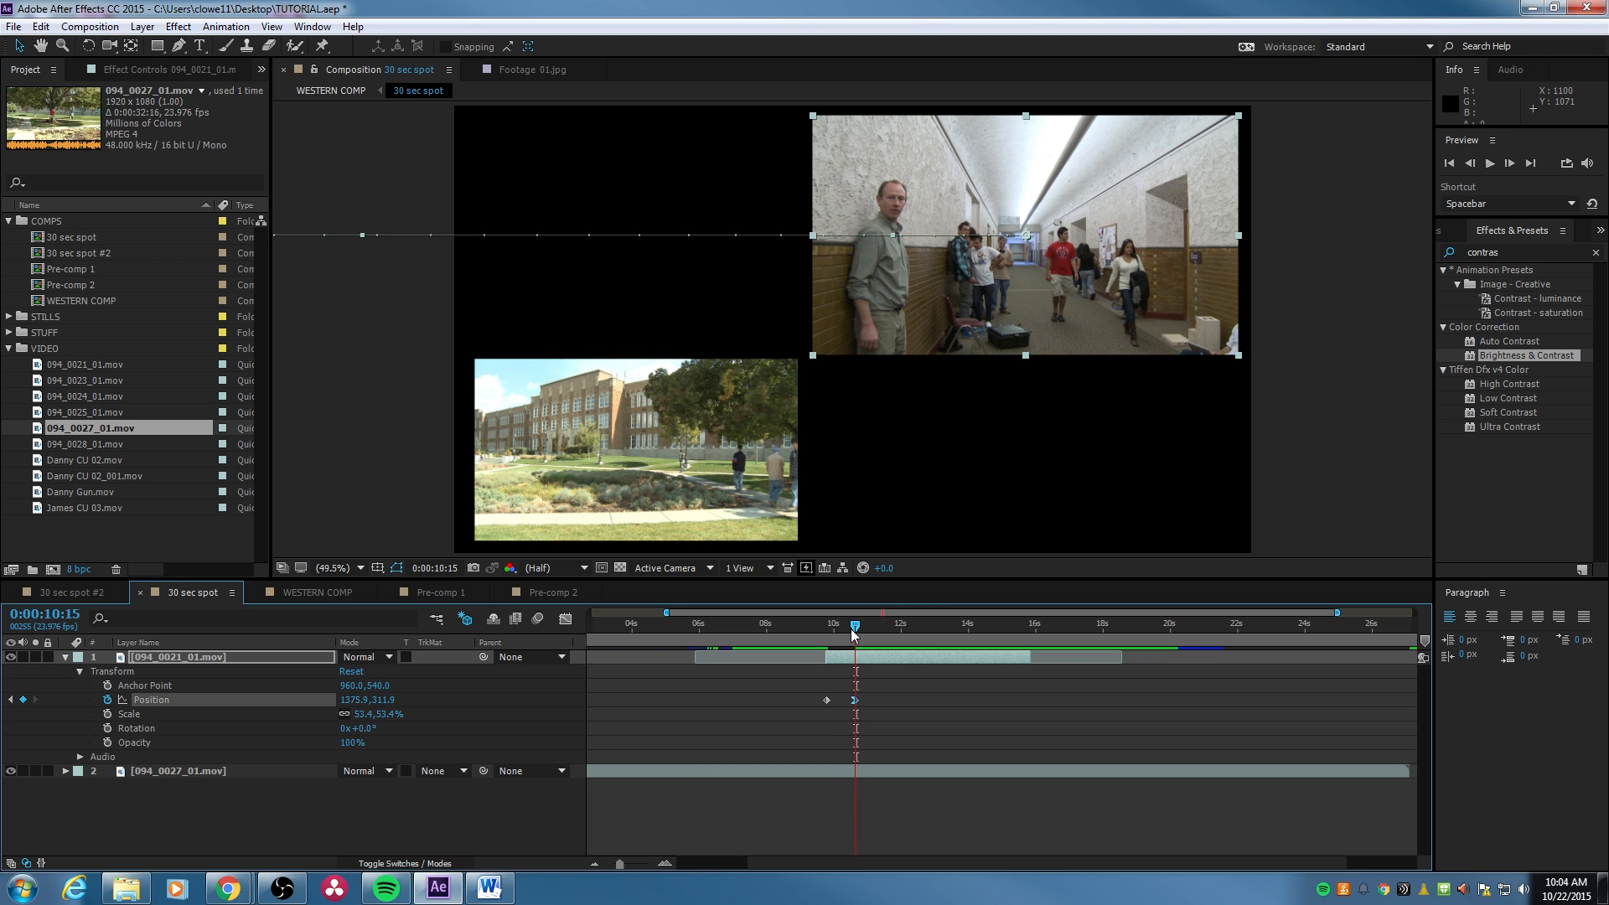
Play back the hallway clip's eased slide-in from just before its first keyframe and check the motion between its keyframes.
drag(854, 635, 823, 636)
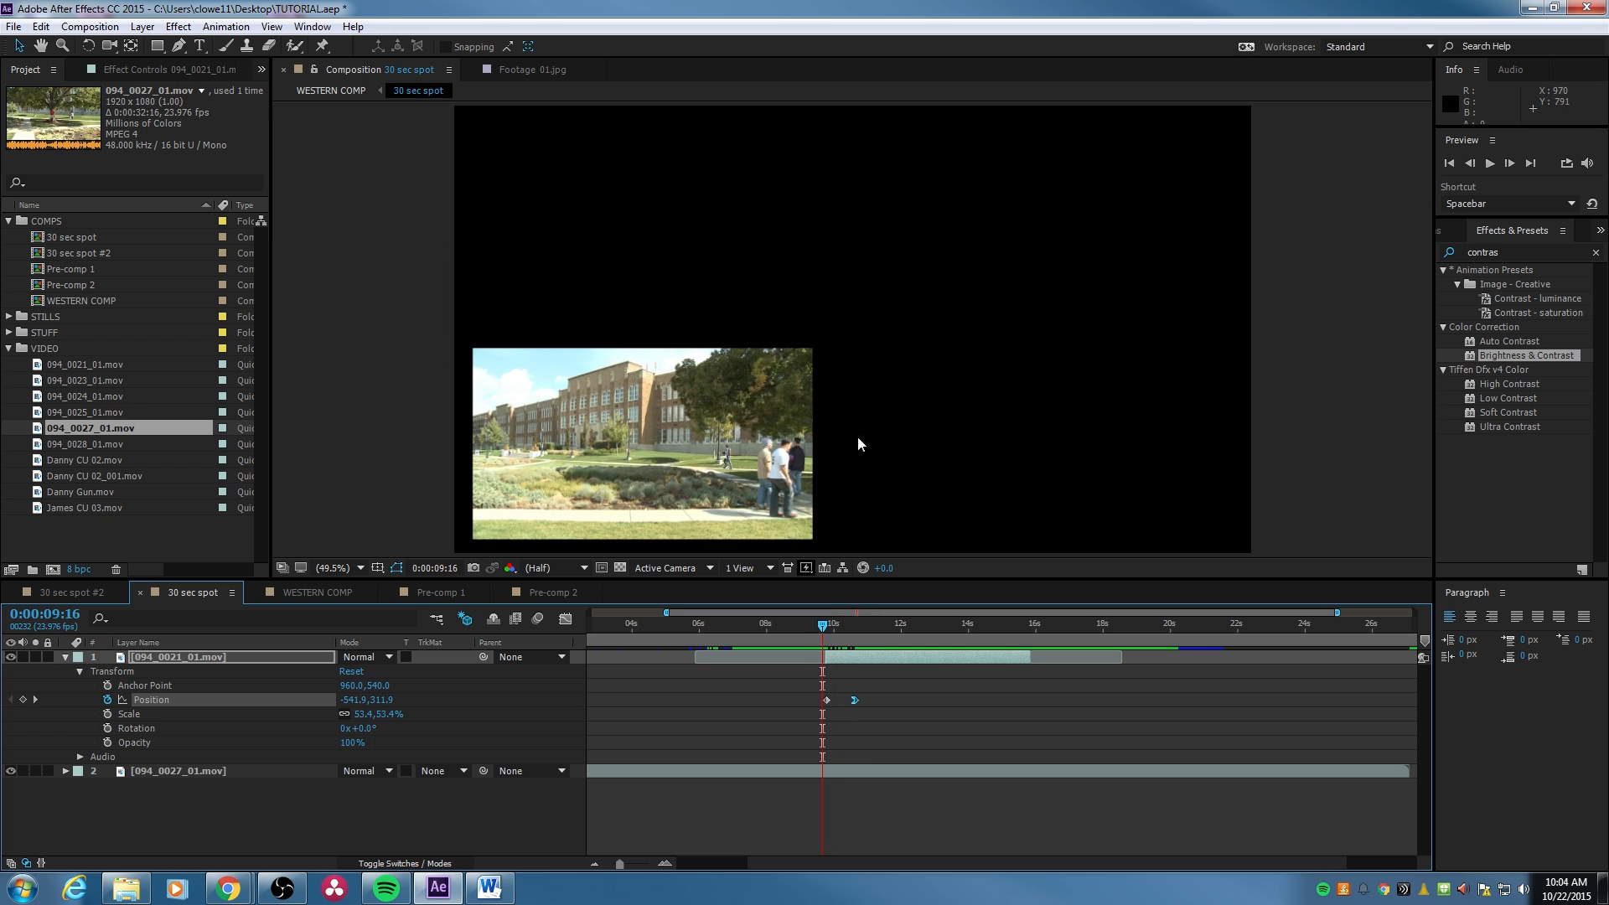
key(space)
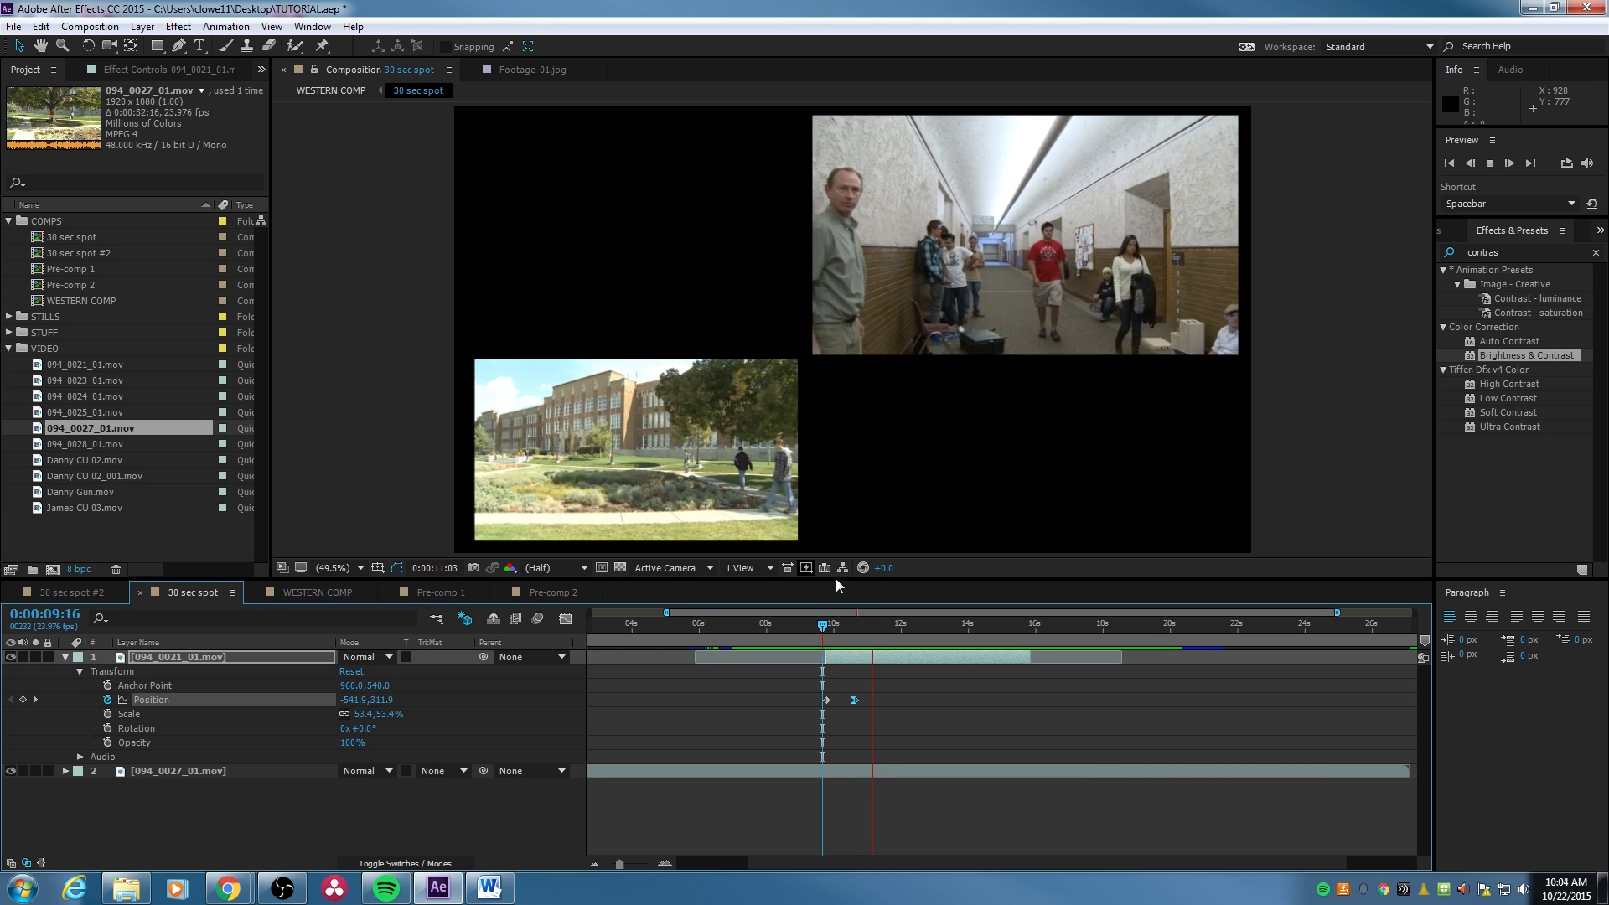
key(space)
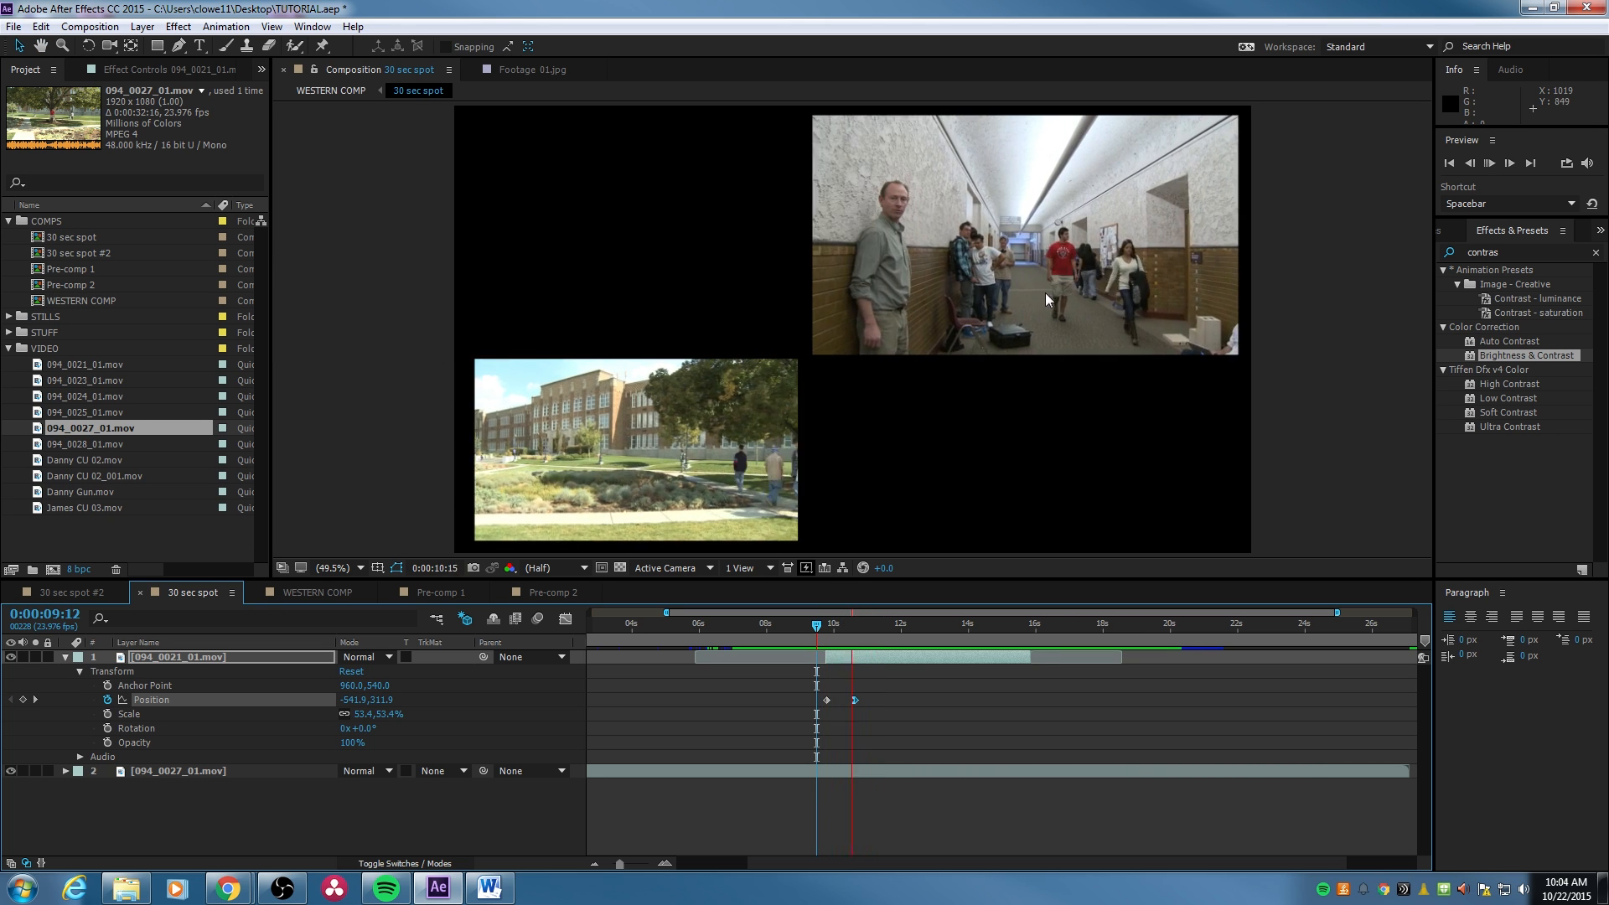
key(space)
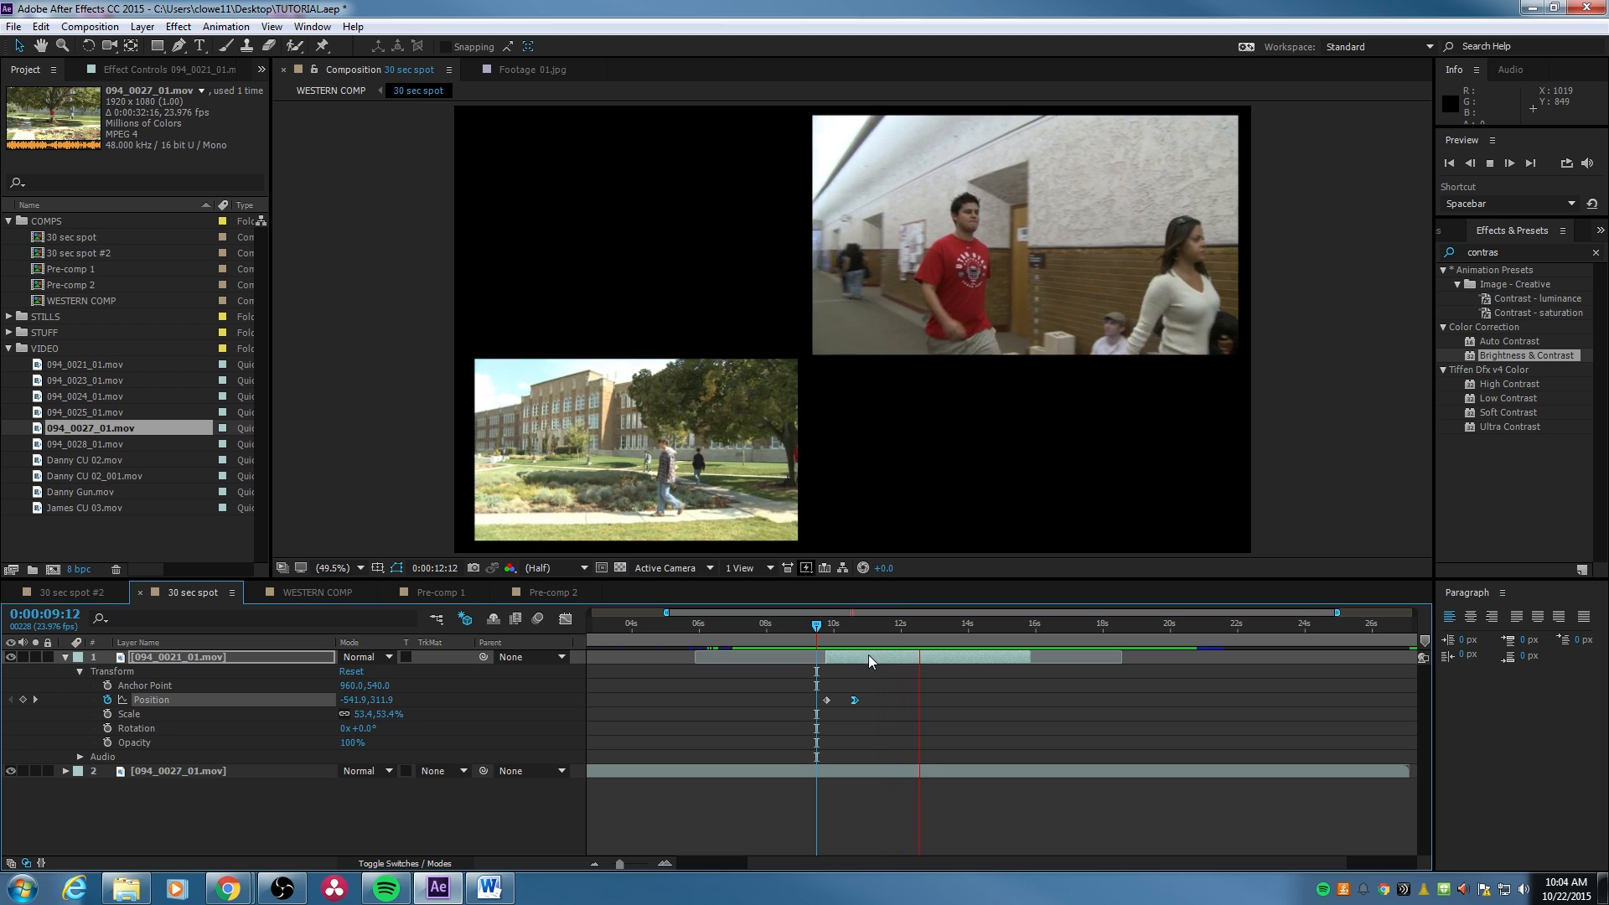
key(space)
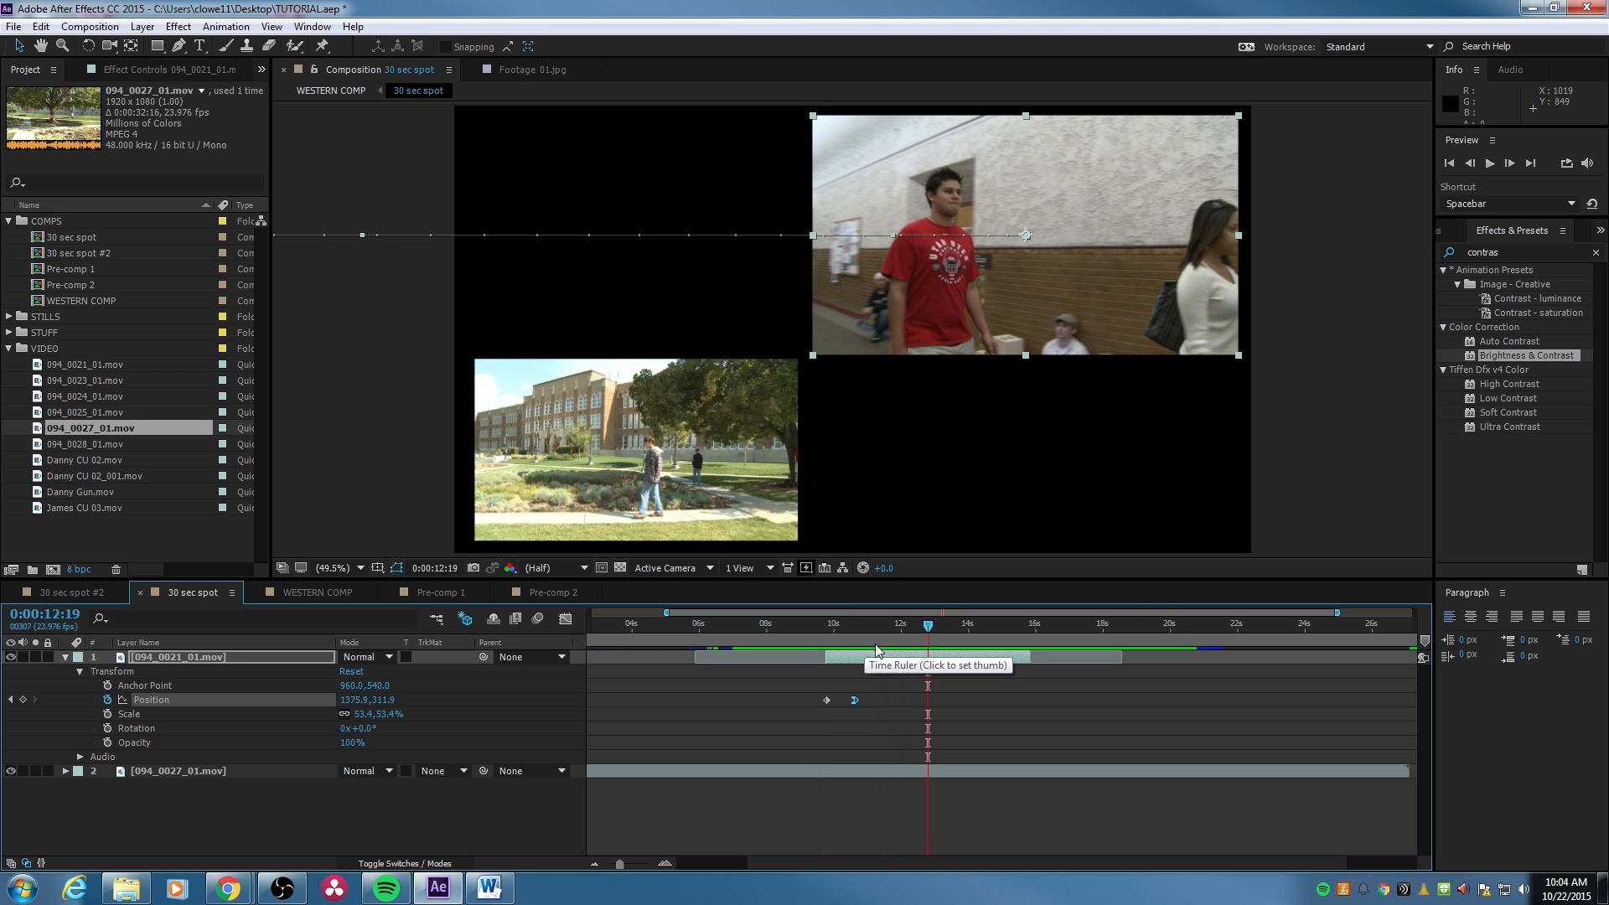
mouse_move(856, 709)
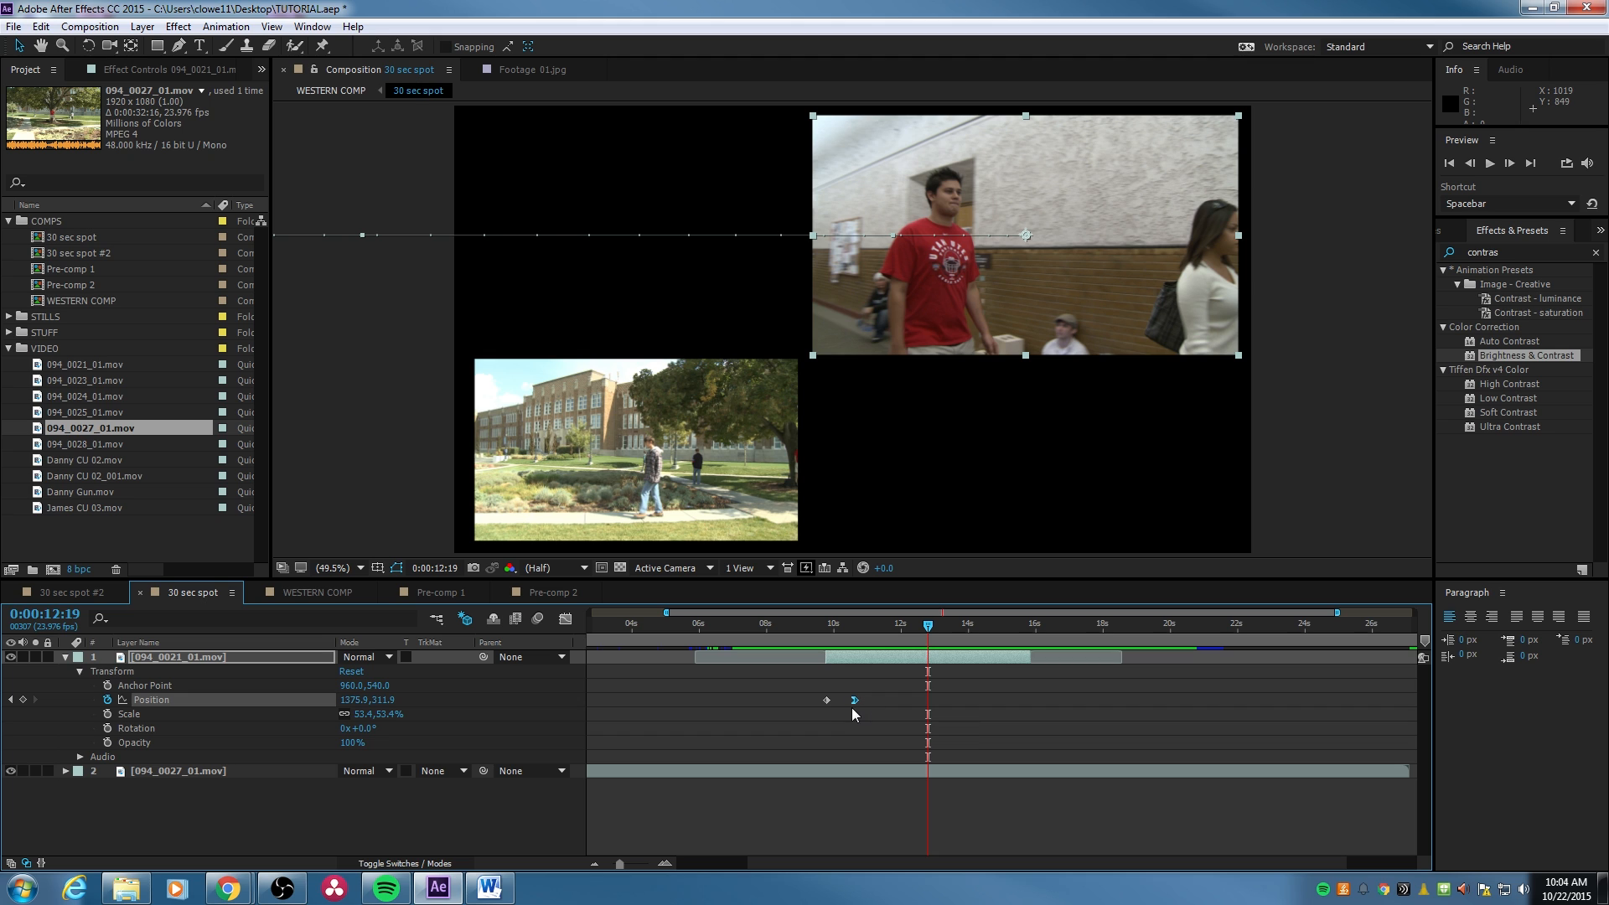
click(834, 627)
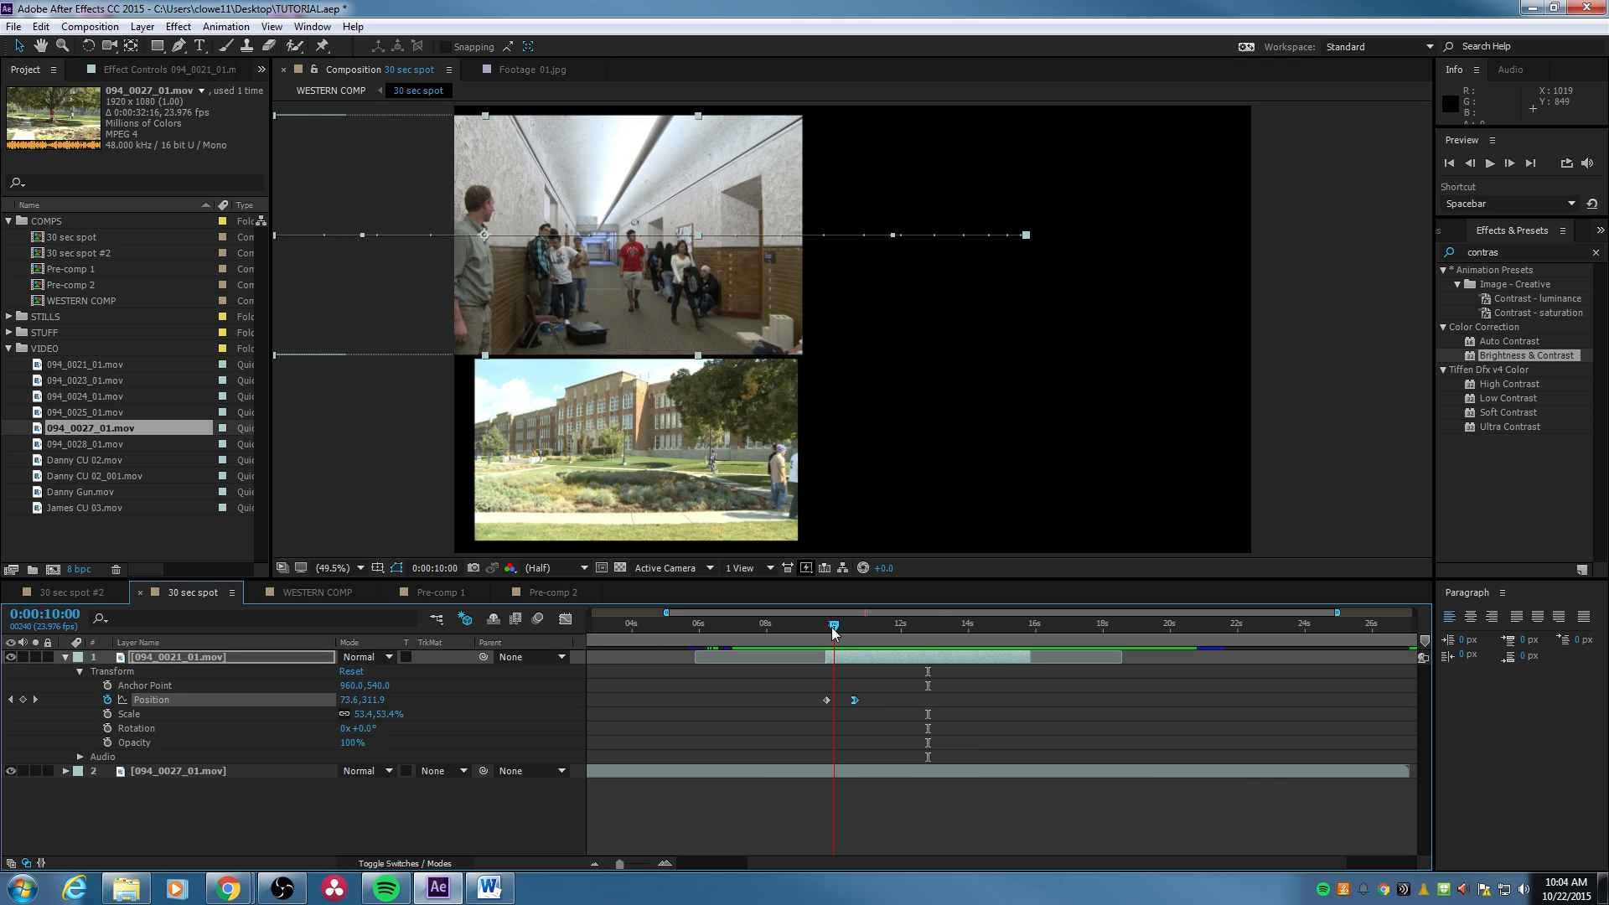
mouse_move(830, 707)
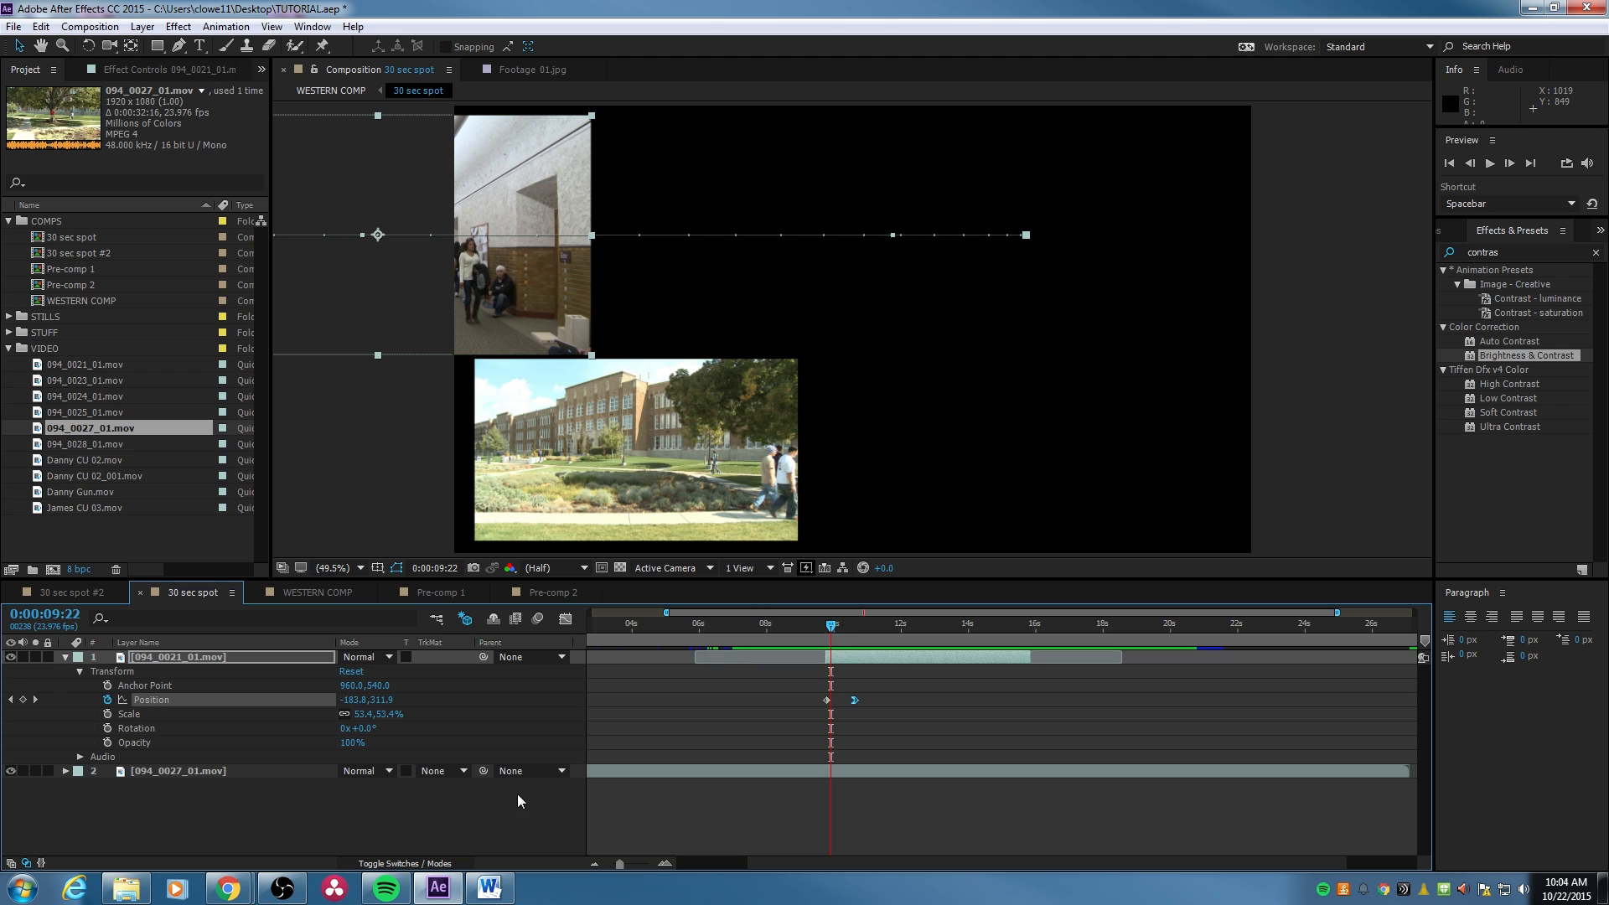
Reveal the 094_0027_01.mov layer's keyframes and apply Easy Ease Out to its first Position and Scale keyframes.
click(63, 790)
click(66, 771)
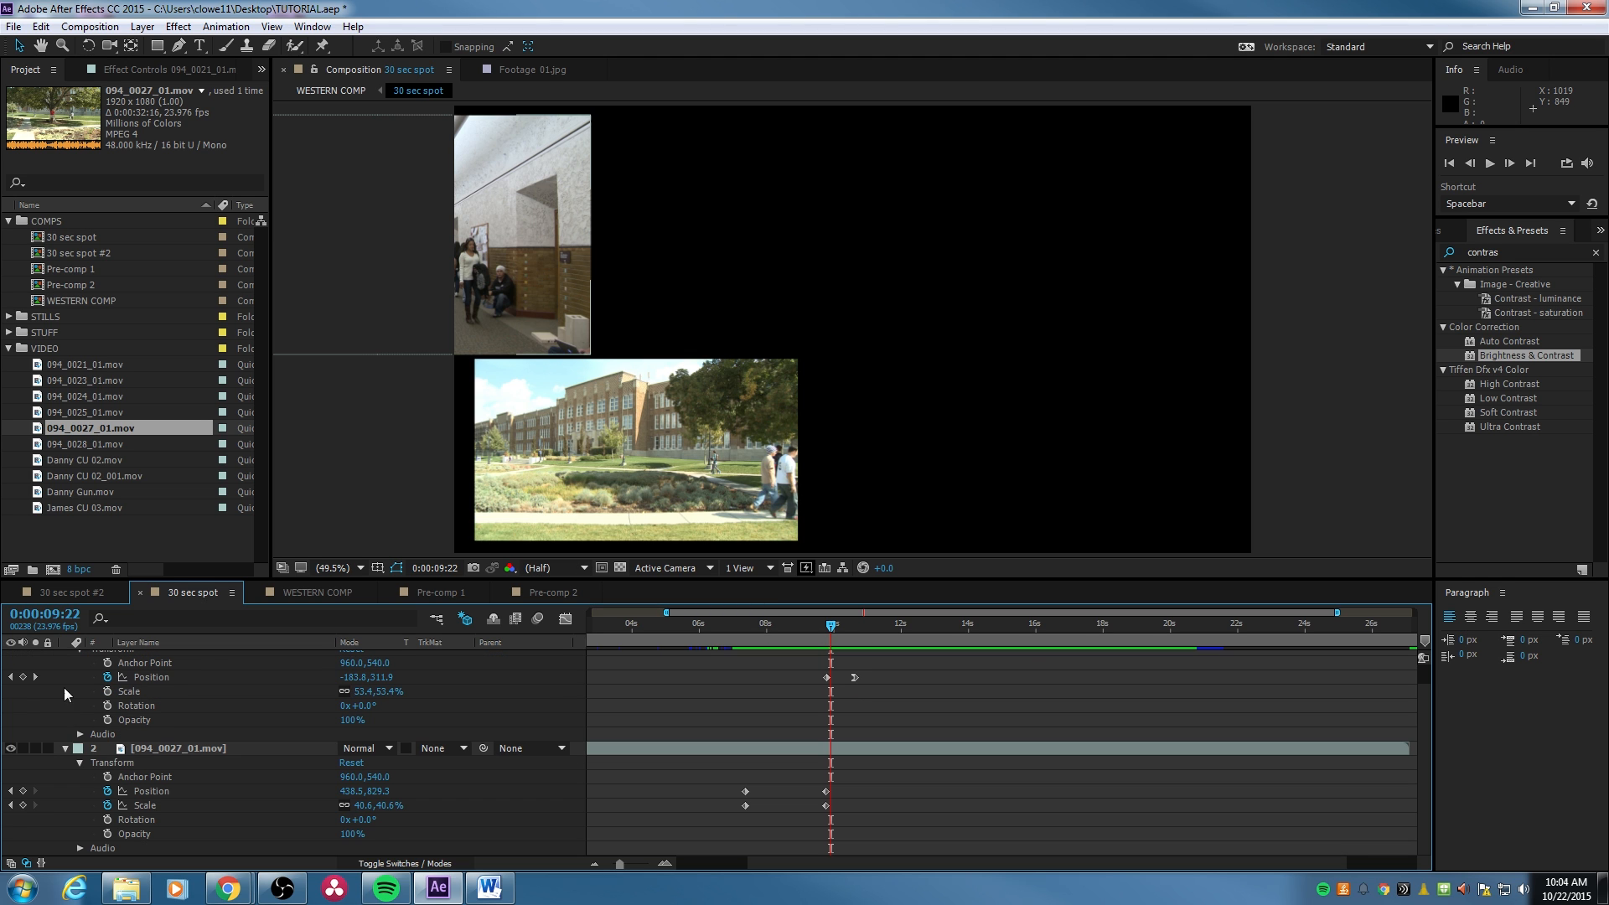
scroll(80, 691, up, 1)
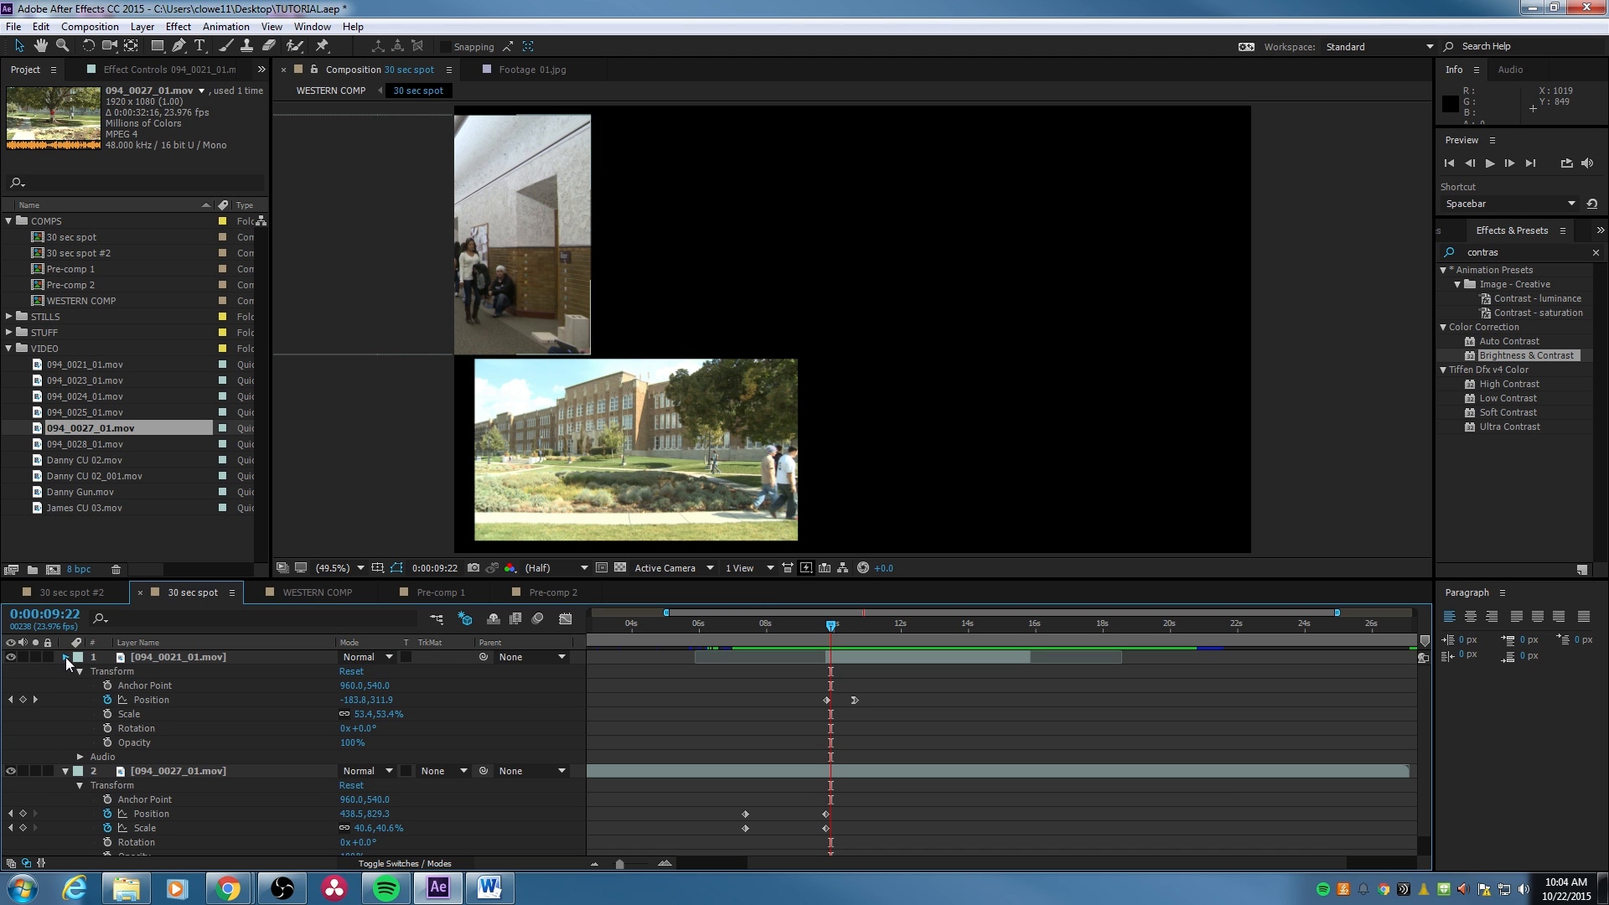
click(65, 657)
drag(752, 706, 738, 741)
right_click(772, 707)
mouse_move(796, 701)
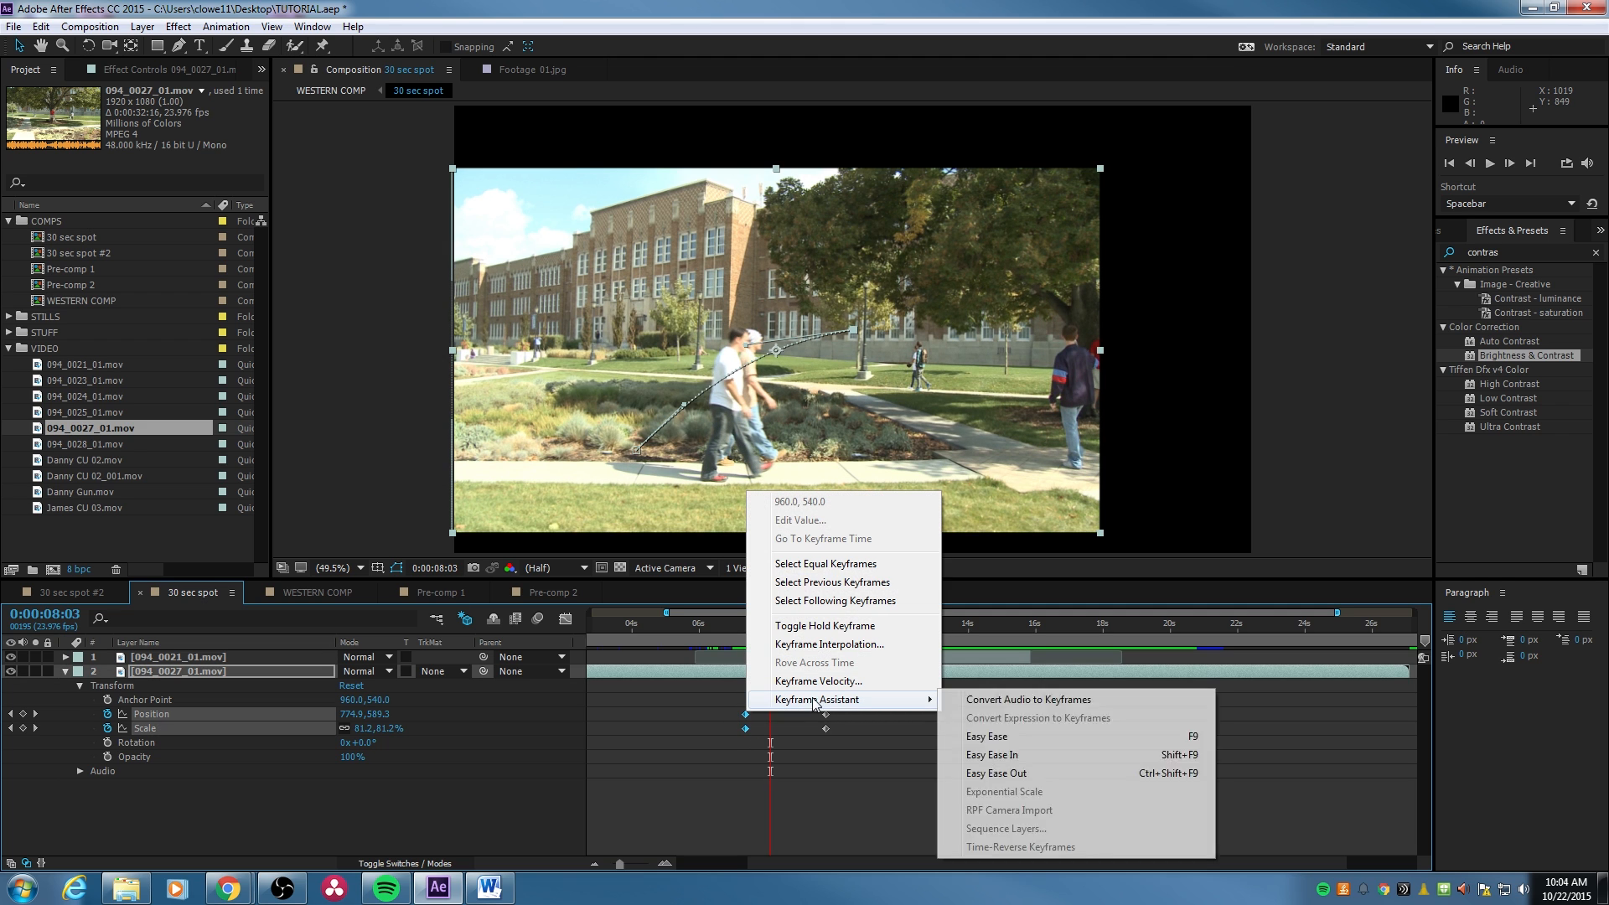
click(997, 775)
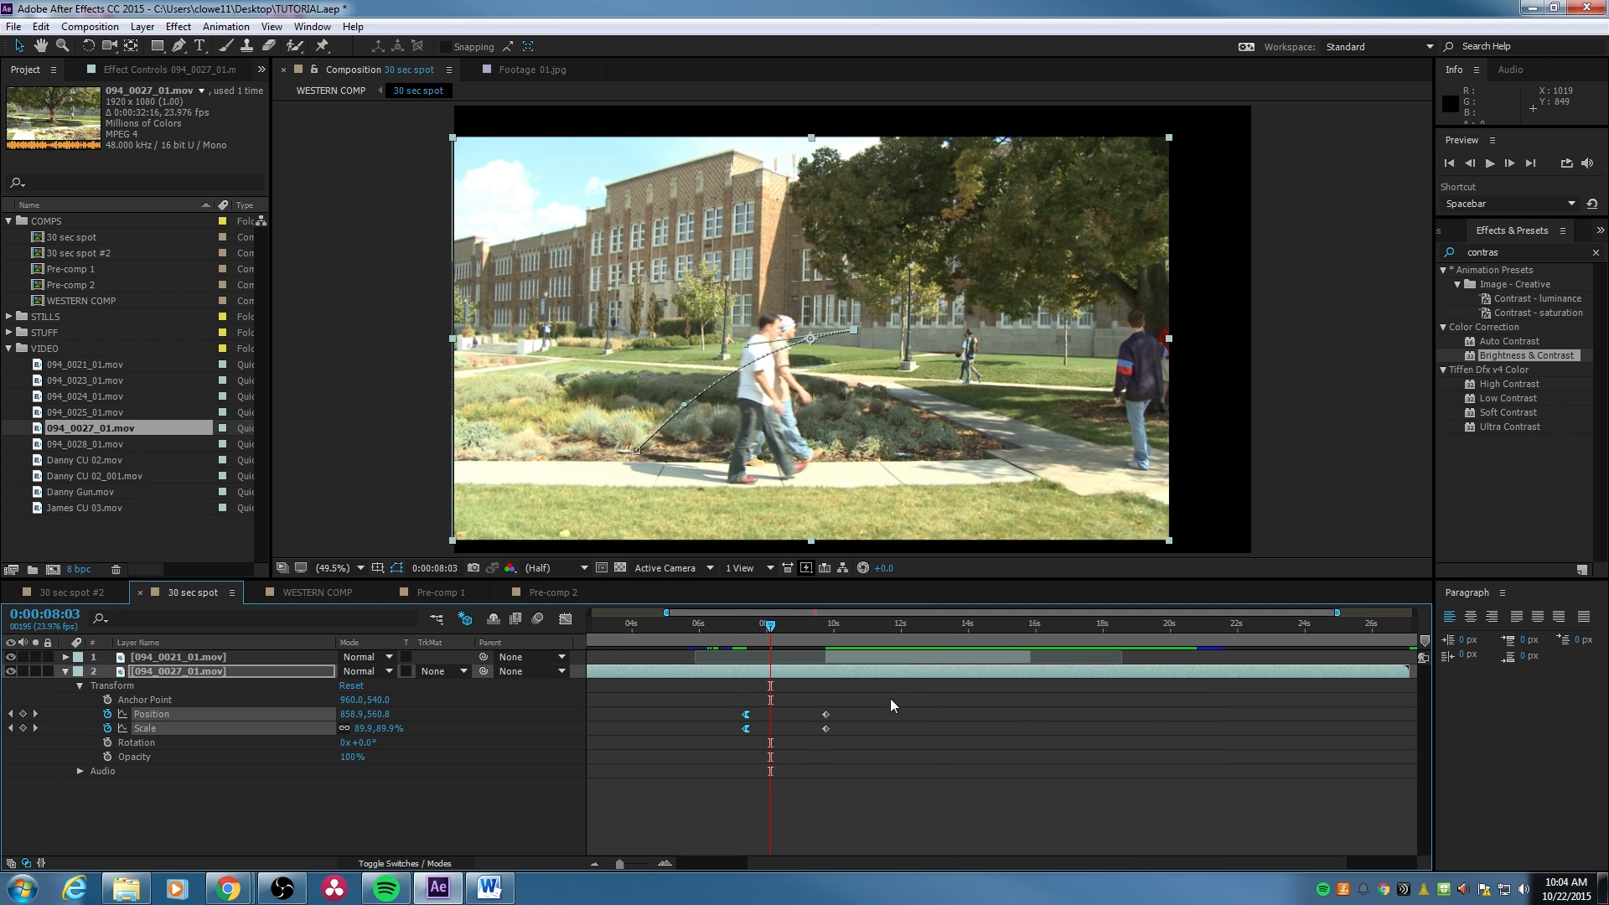
Apply Easy Ease In to the campus clip's ending Position and Scale keyframes and preview the move from 0:00:06:20.
right_click(827, 713)
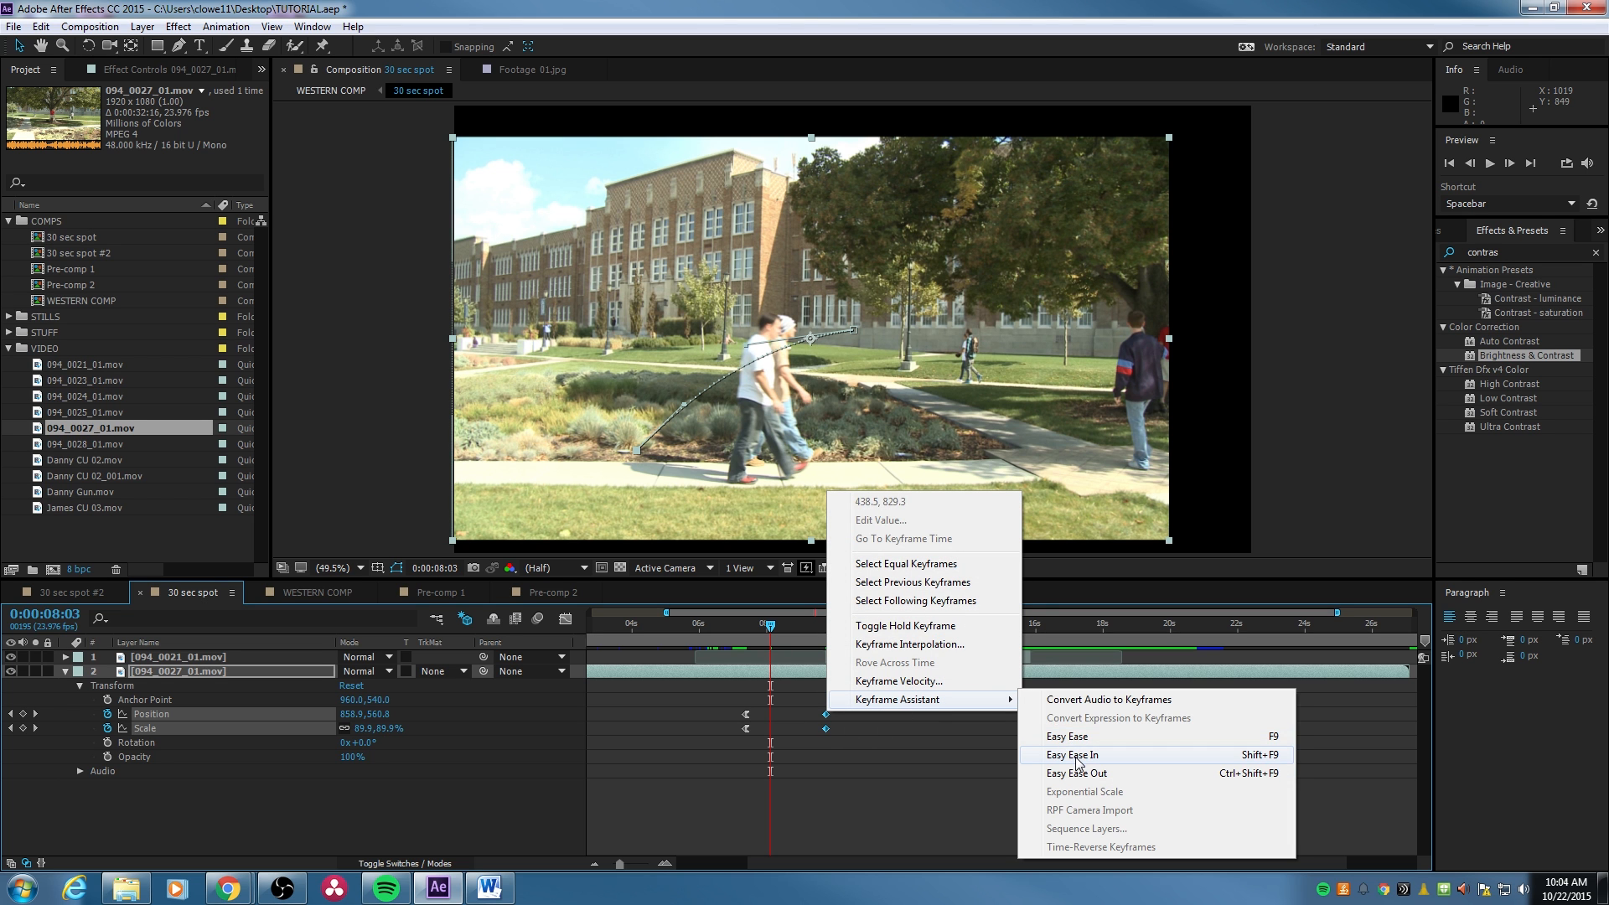
click(1080, 758)
drag(767, 616, 725, 615)
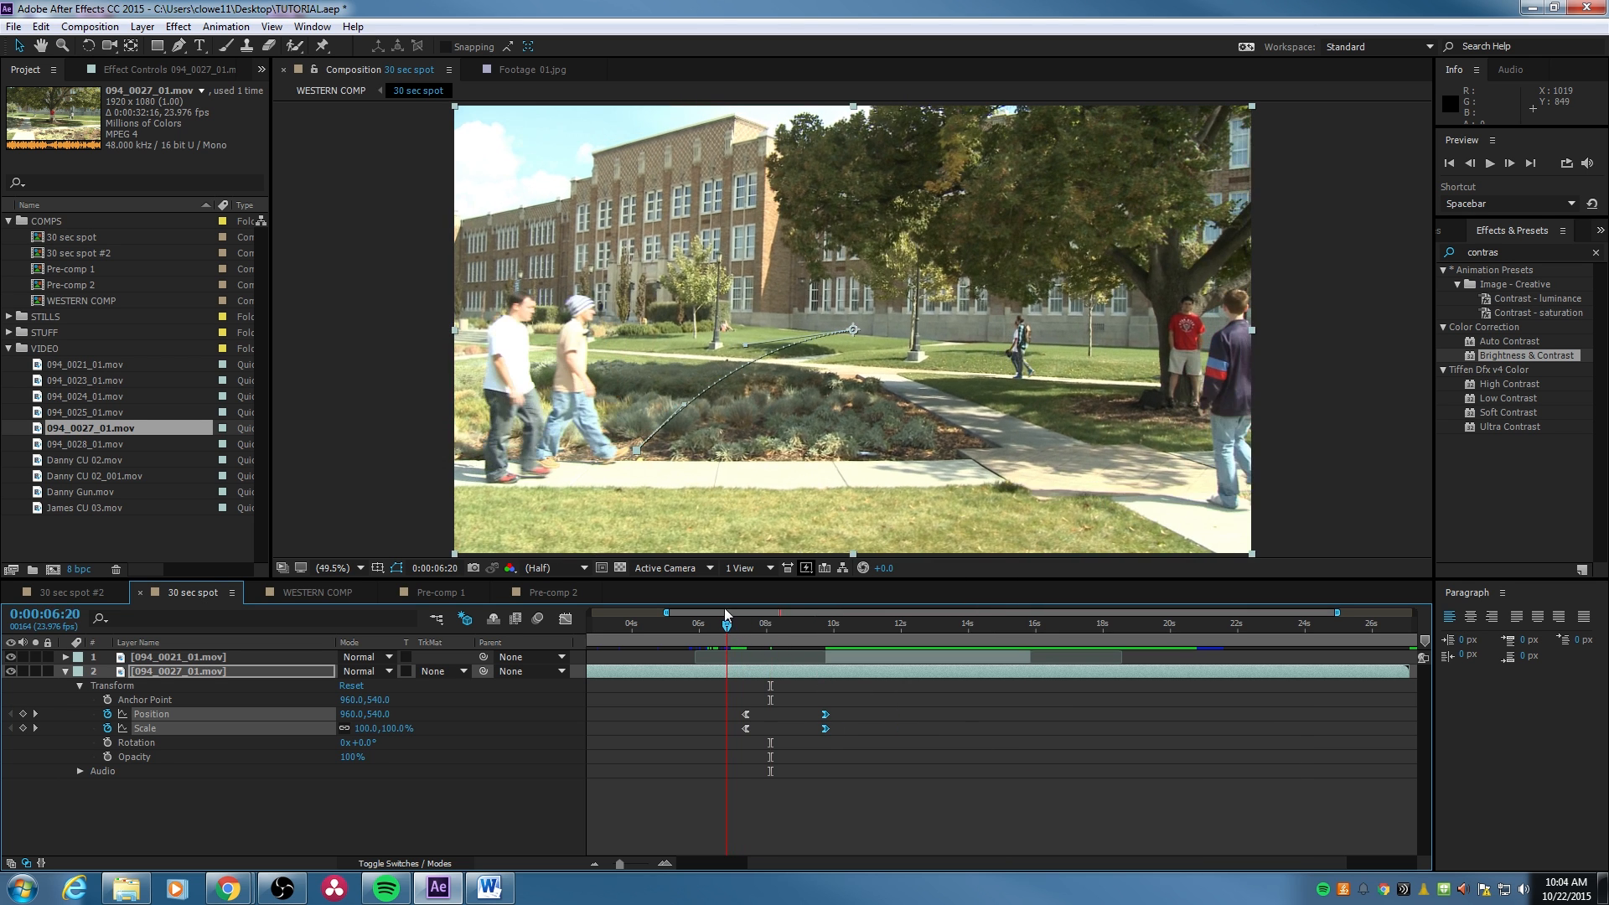
key(space)
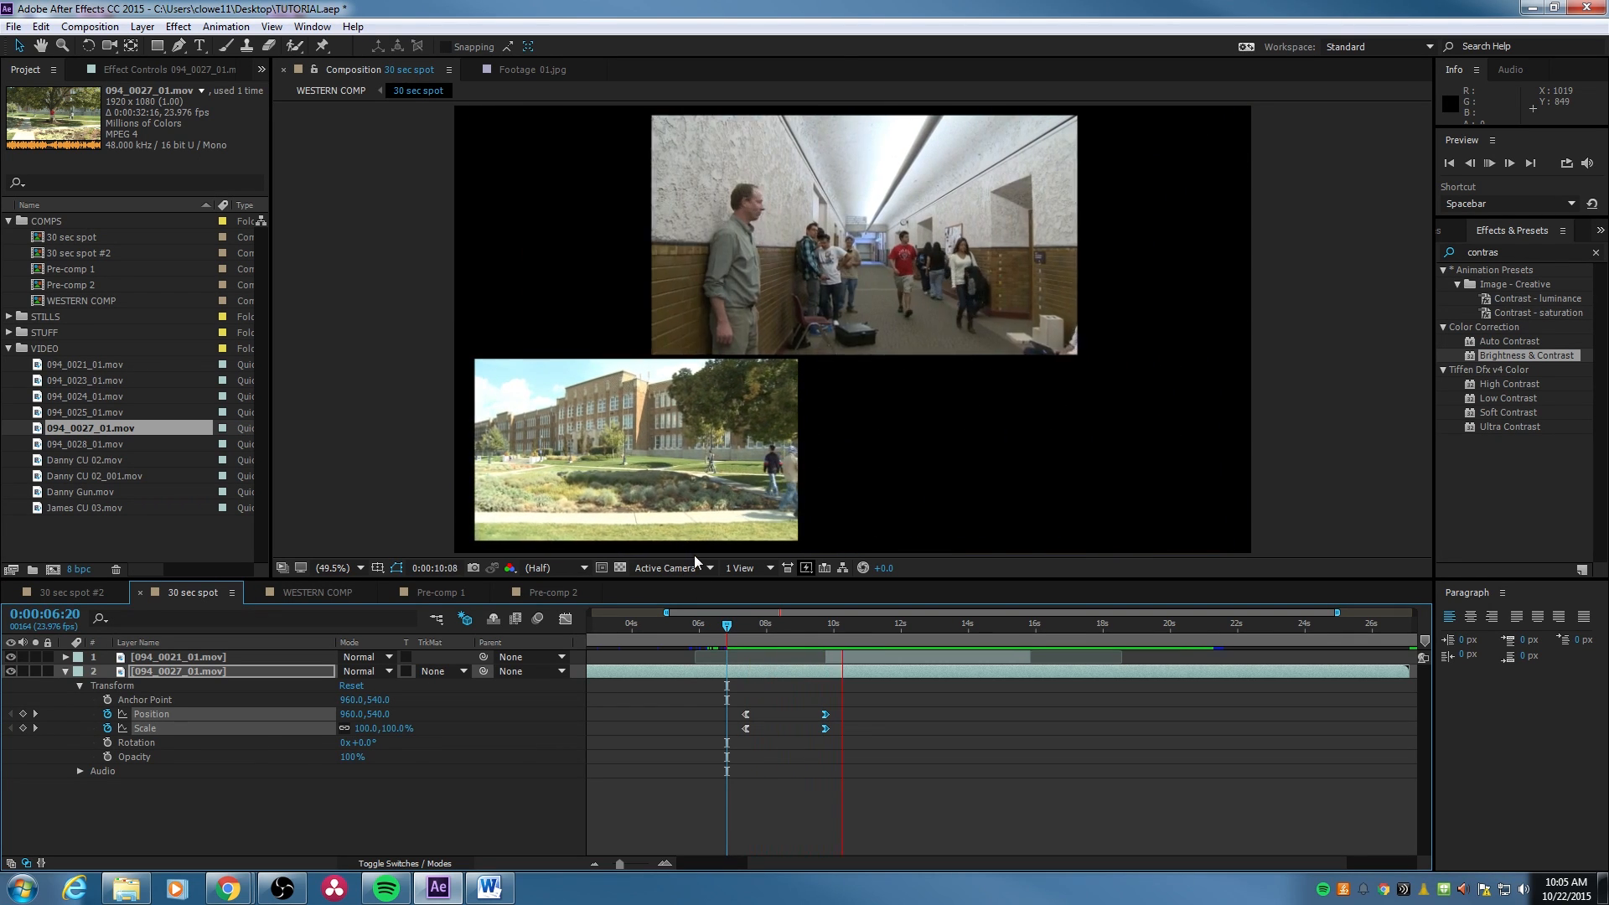
Play back the campus clip's eased shrink and move again from 0:00:07:04 and scrub back over its start.
drag(727, 624, 739, 624)
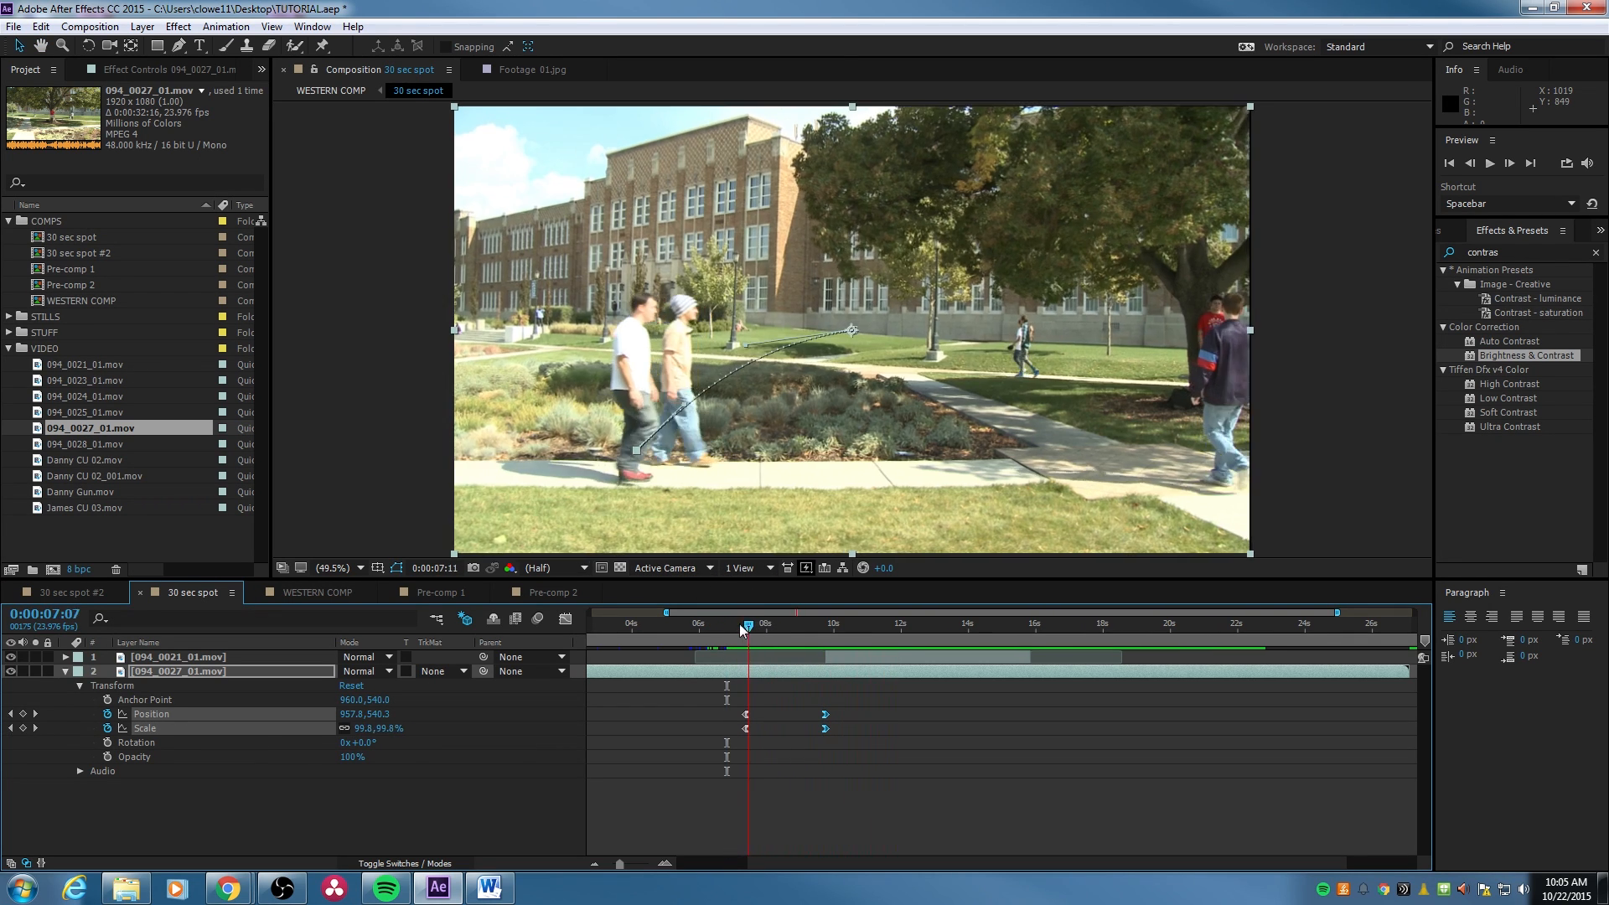
key(space)
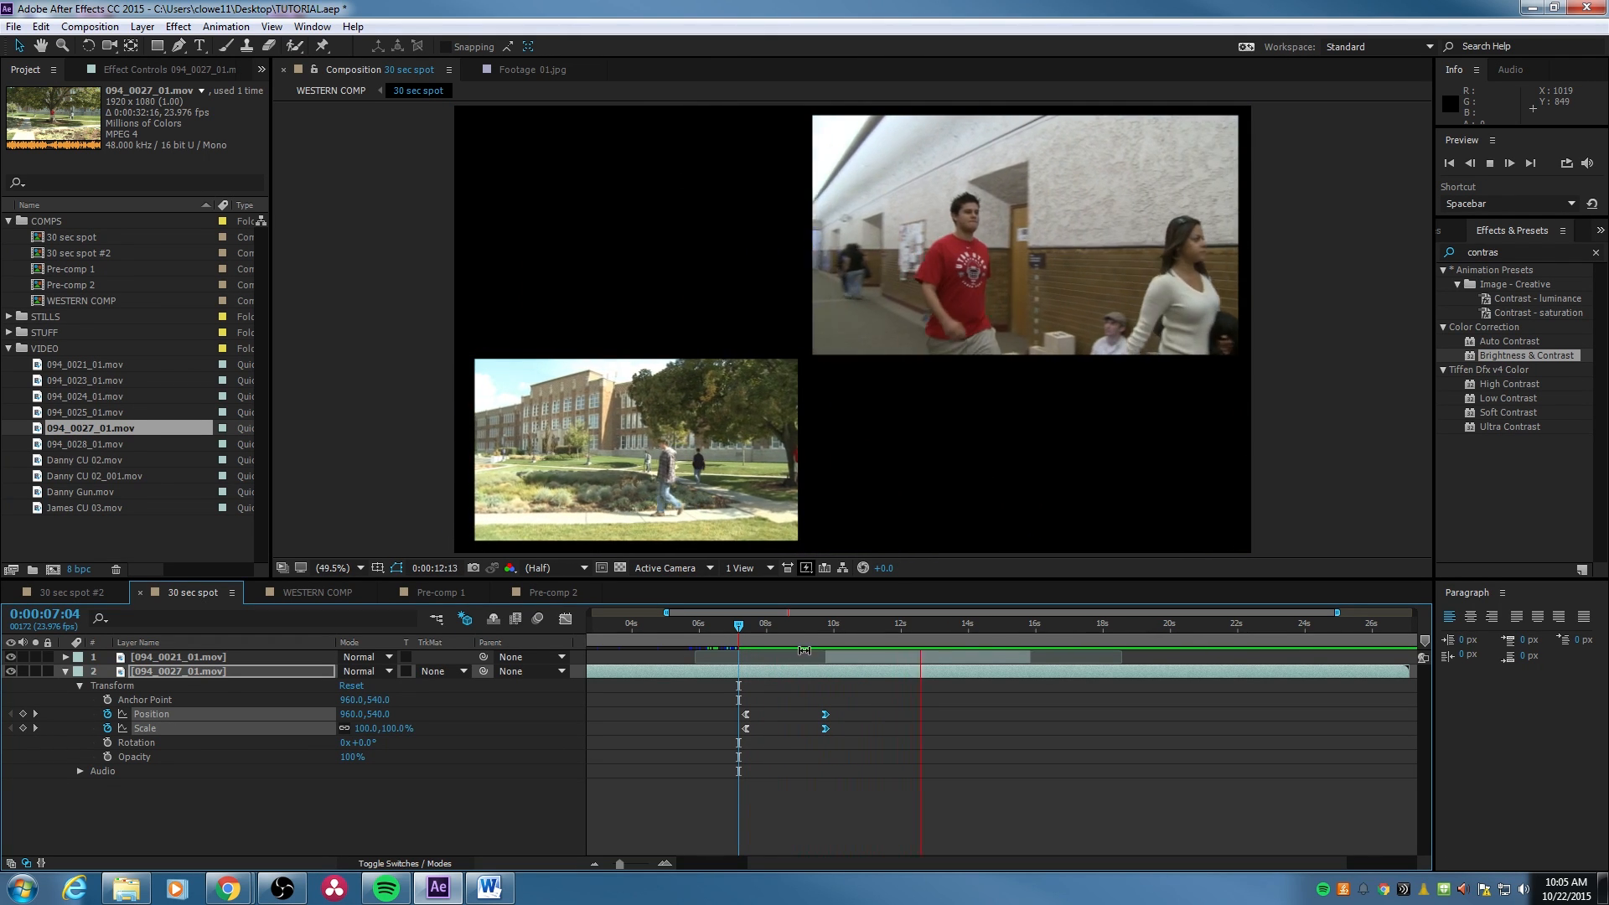
key(space)
drag(786, 627, 759, 641)
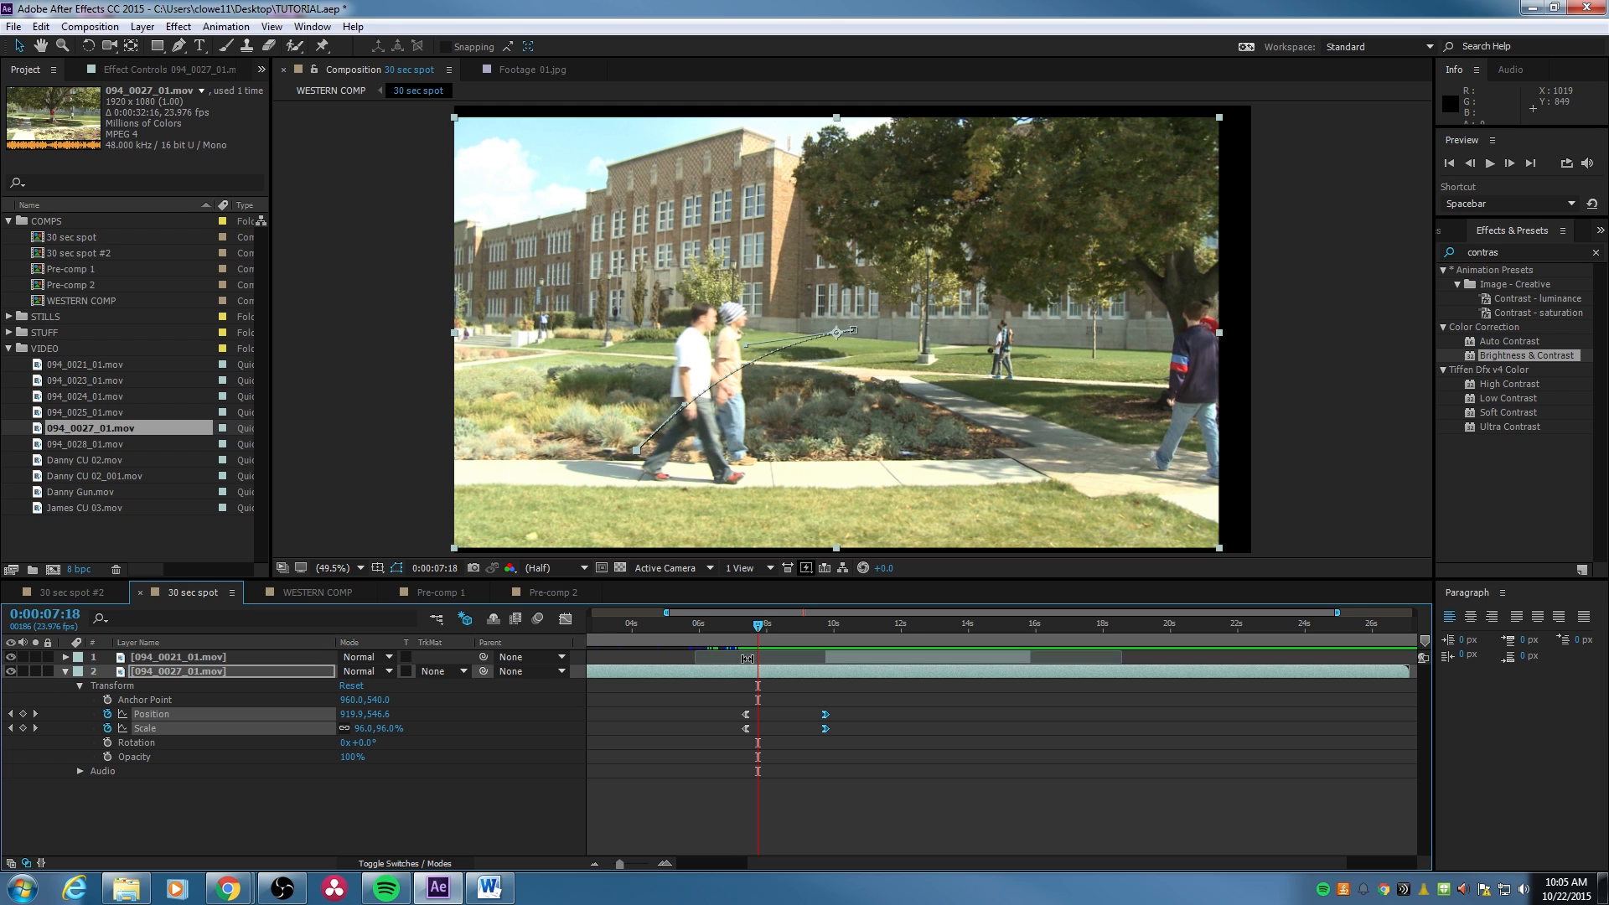
Add holding Position and Scale keyframes to the campus clip at 0:00:12:02, move it across beneath the hallway clip at 0:00:13:17, and preview.
drag(758, 627, 903, 632)
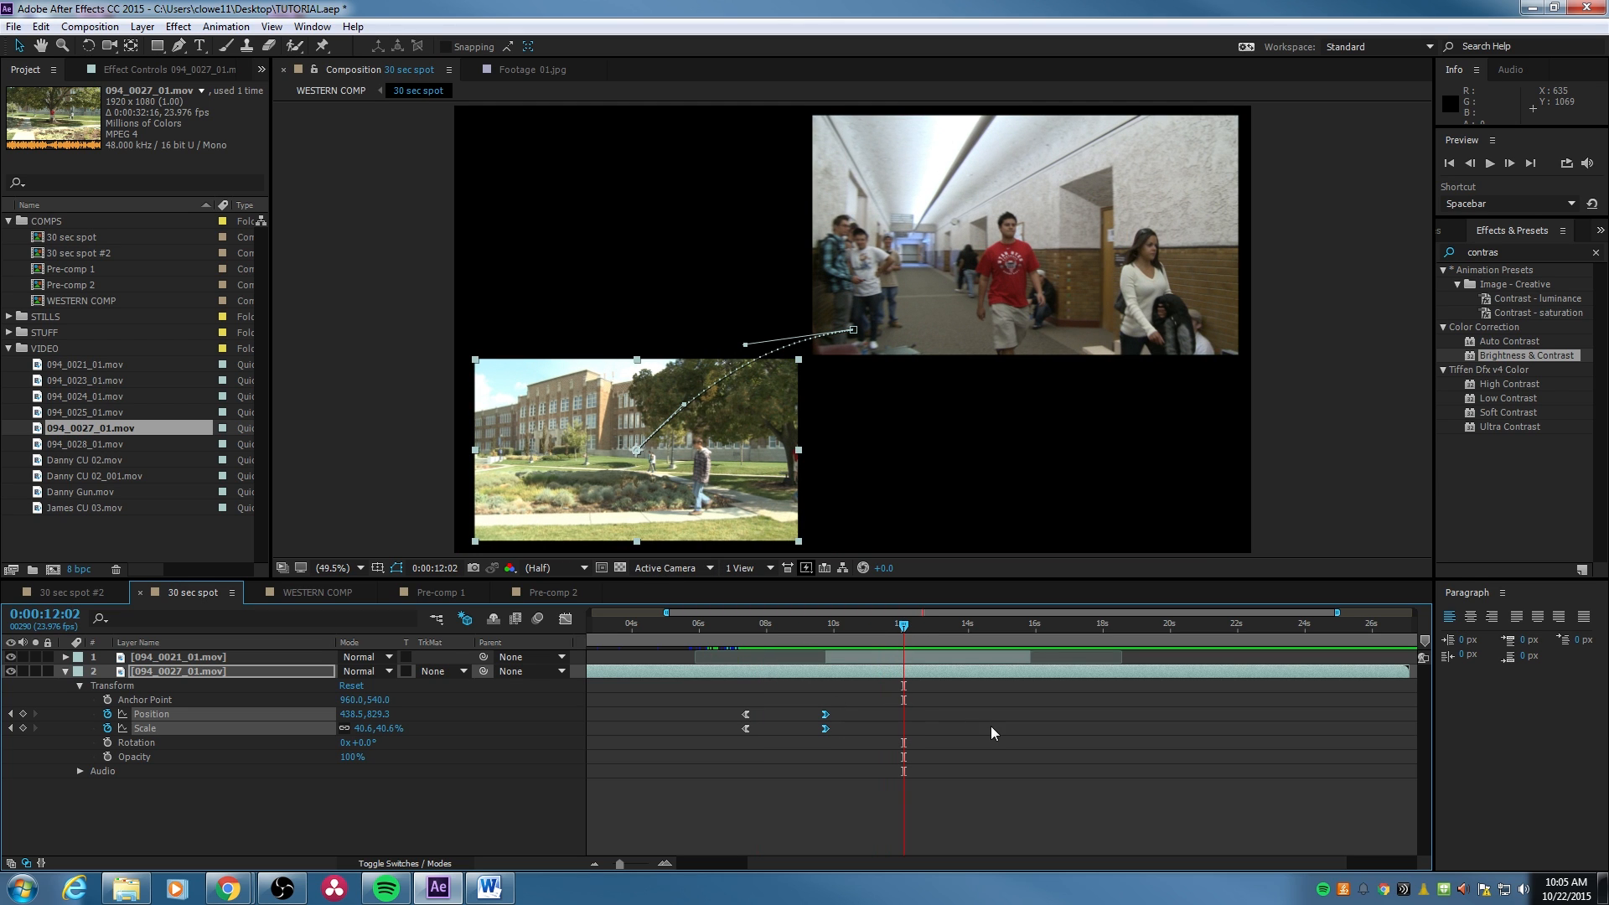
click(216, 784)
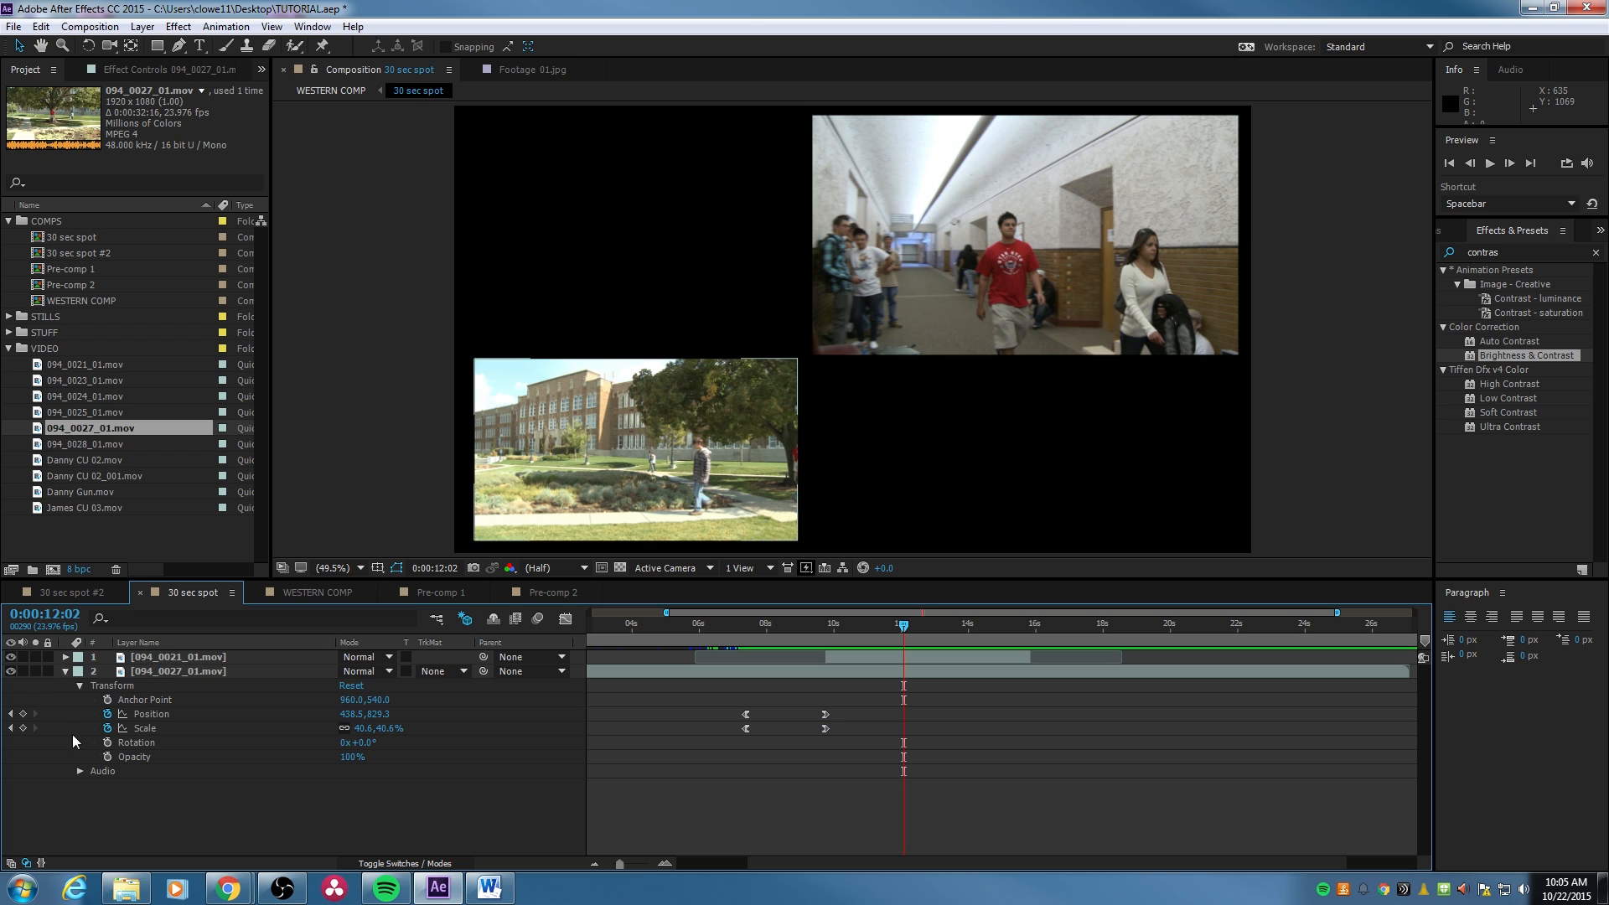
click(23, 715)
click(23, 729)
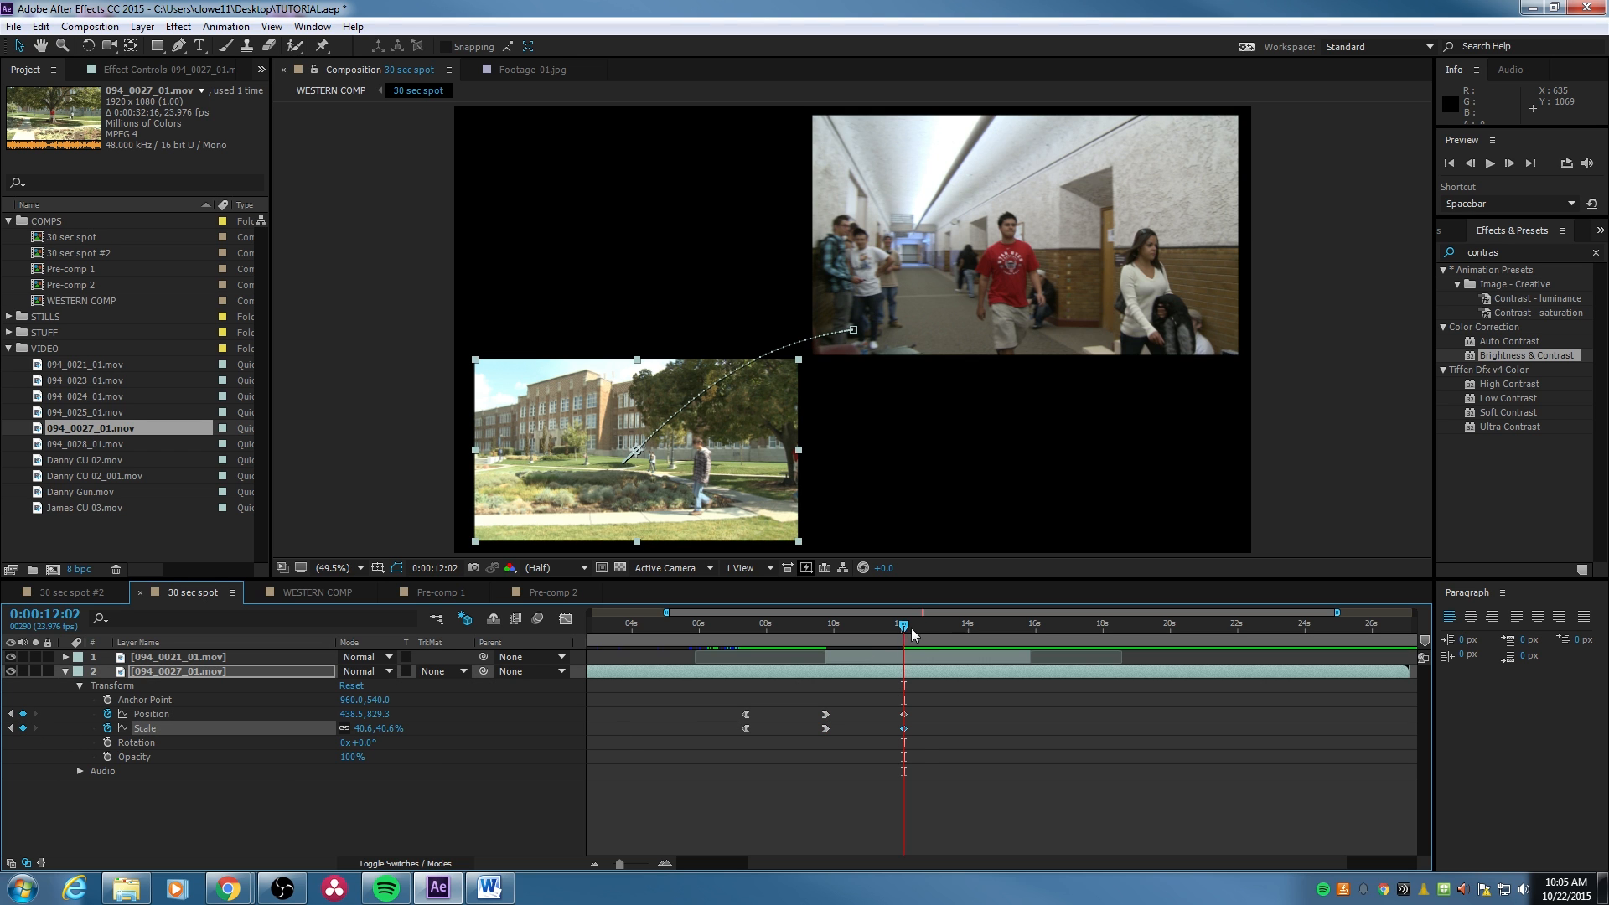
drag(907, 627, 960, 630)
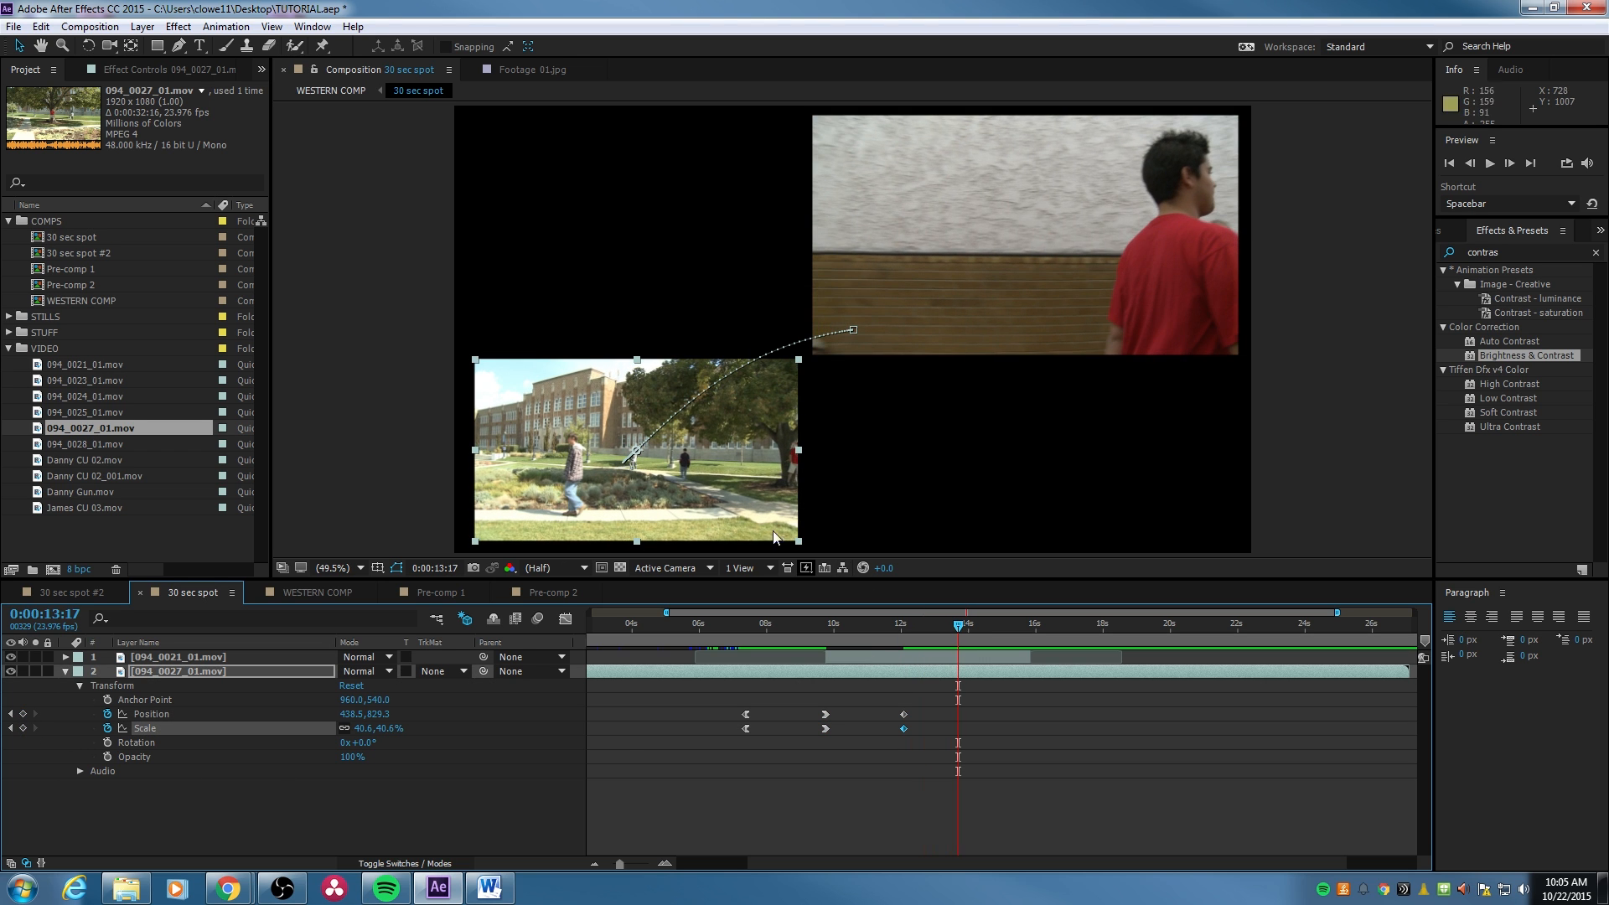
drag(680, 493, 1088, 496)
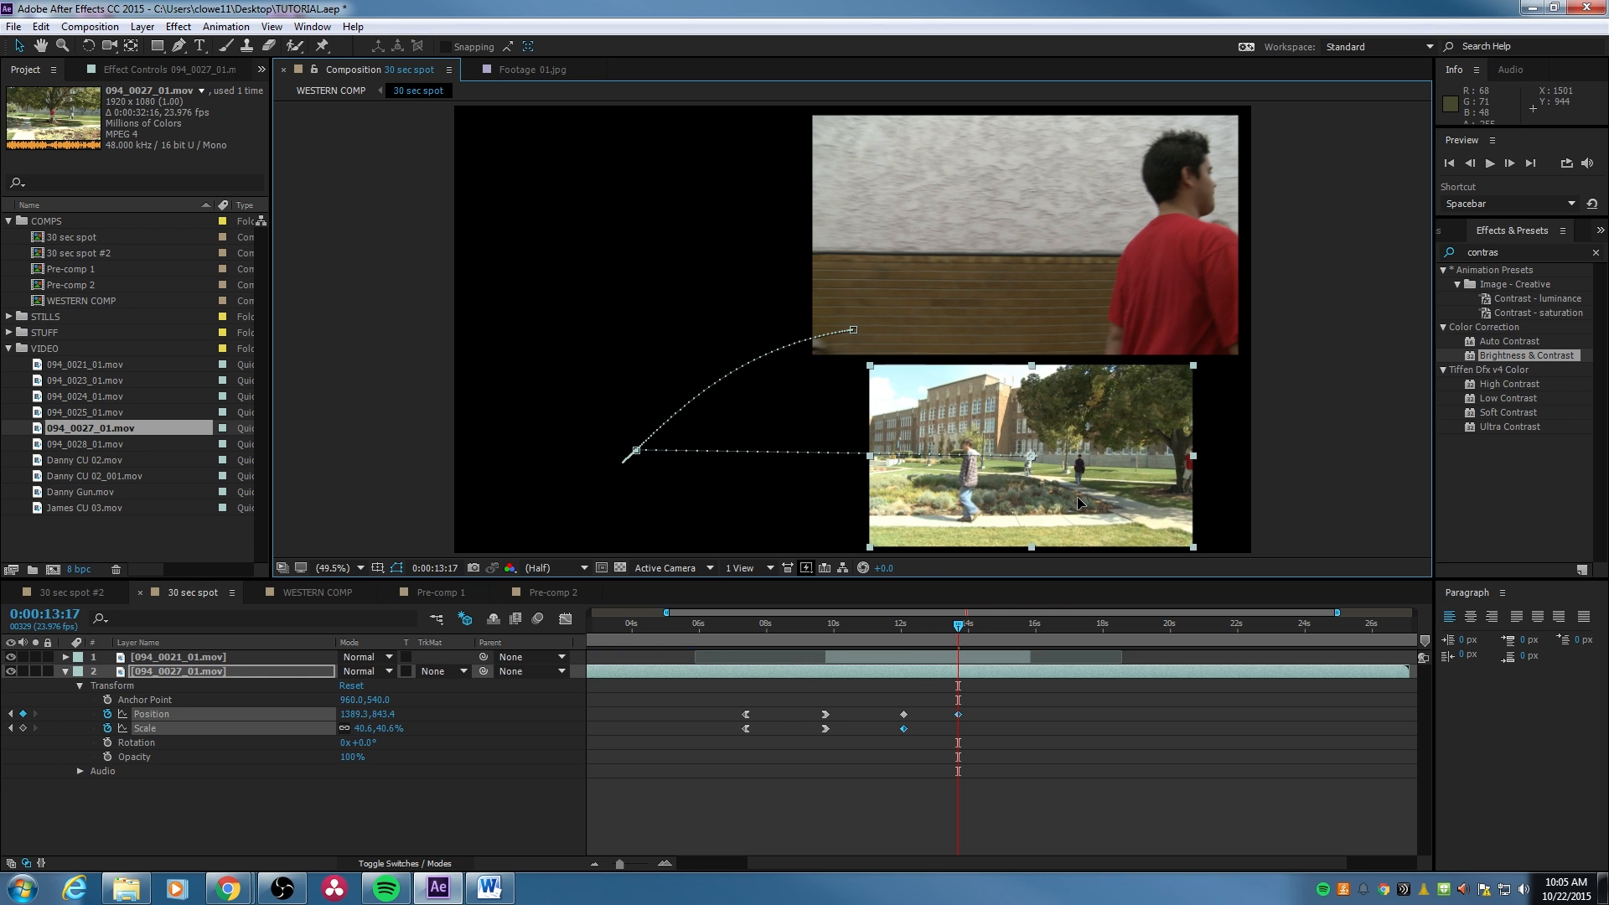
mouse_move(919, 613)
mouse_down()
mouse_move(935, 629)
mouse_move(900, 630)
mouse_up()
key(space)
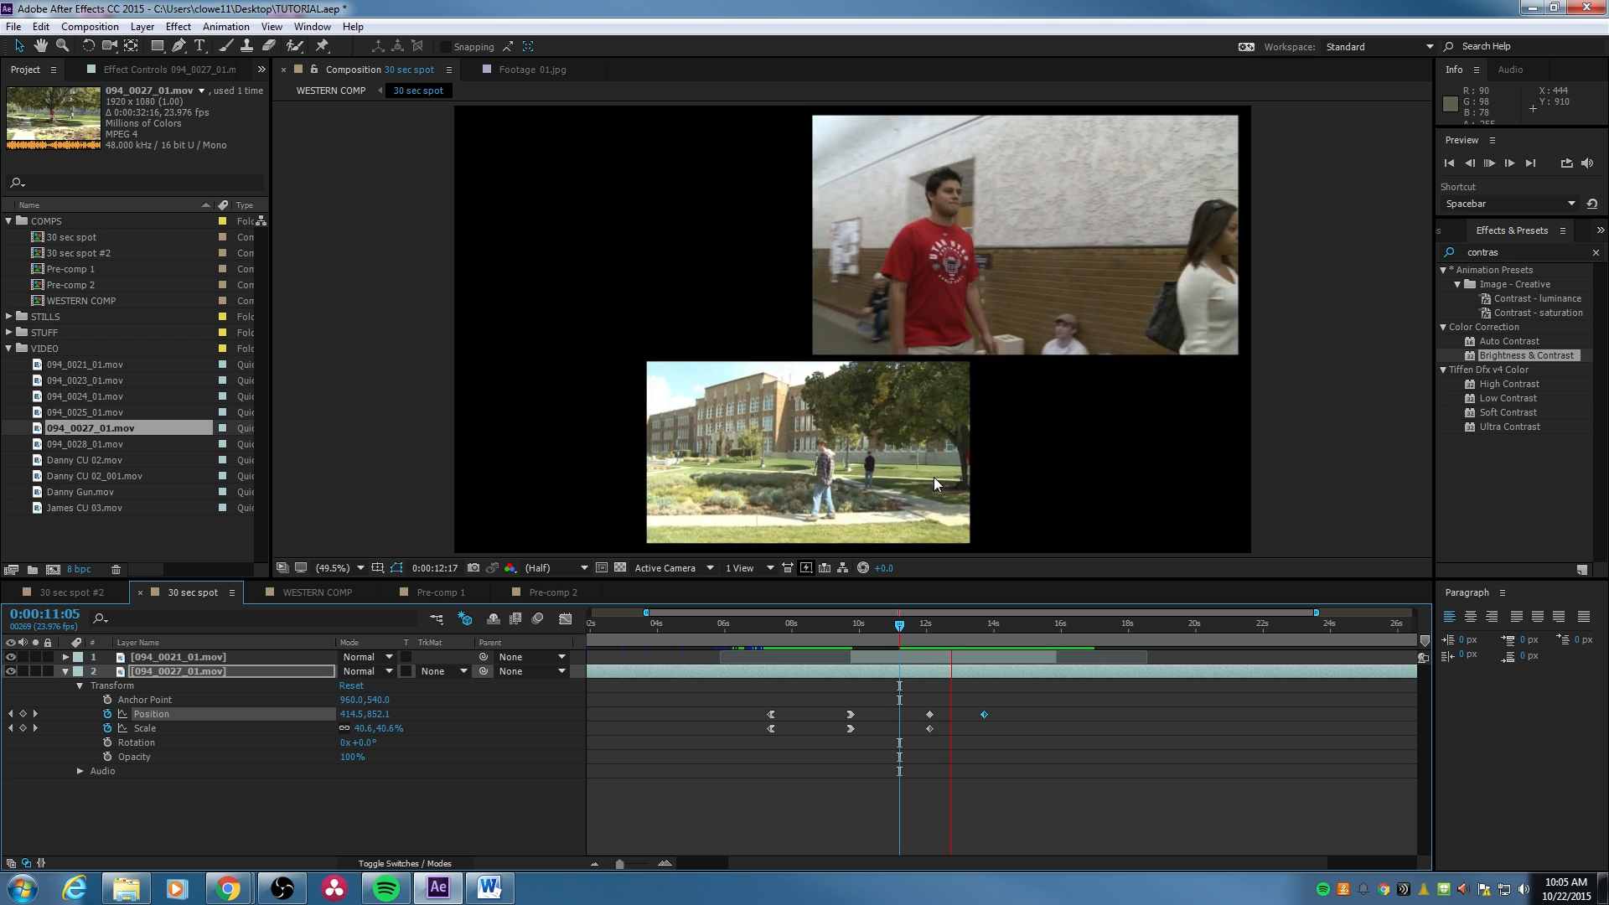
Delete the campus clip's keyframes at 0:00:12:02 and 0:00:13:17 and stop the preview.
drag(1046, 684, 923, 751)
key(Delete)
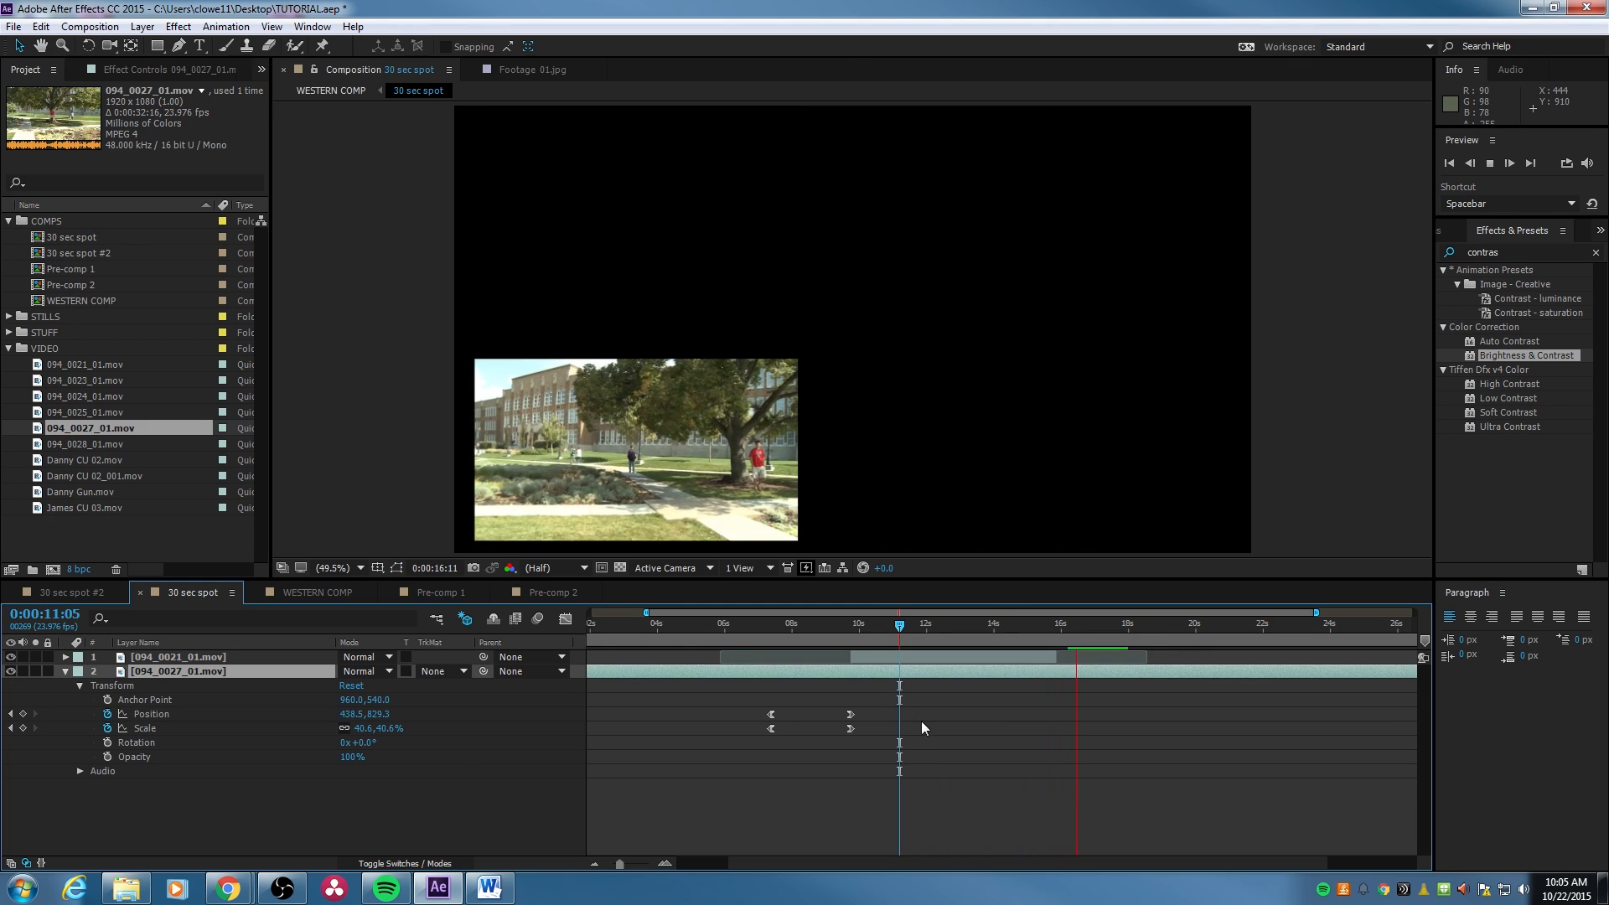
key(space)
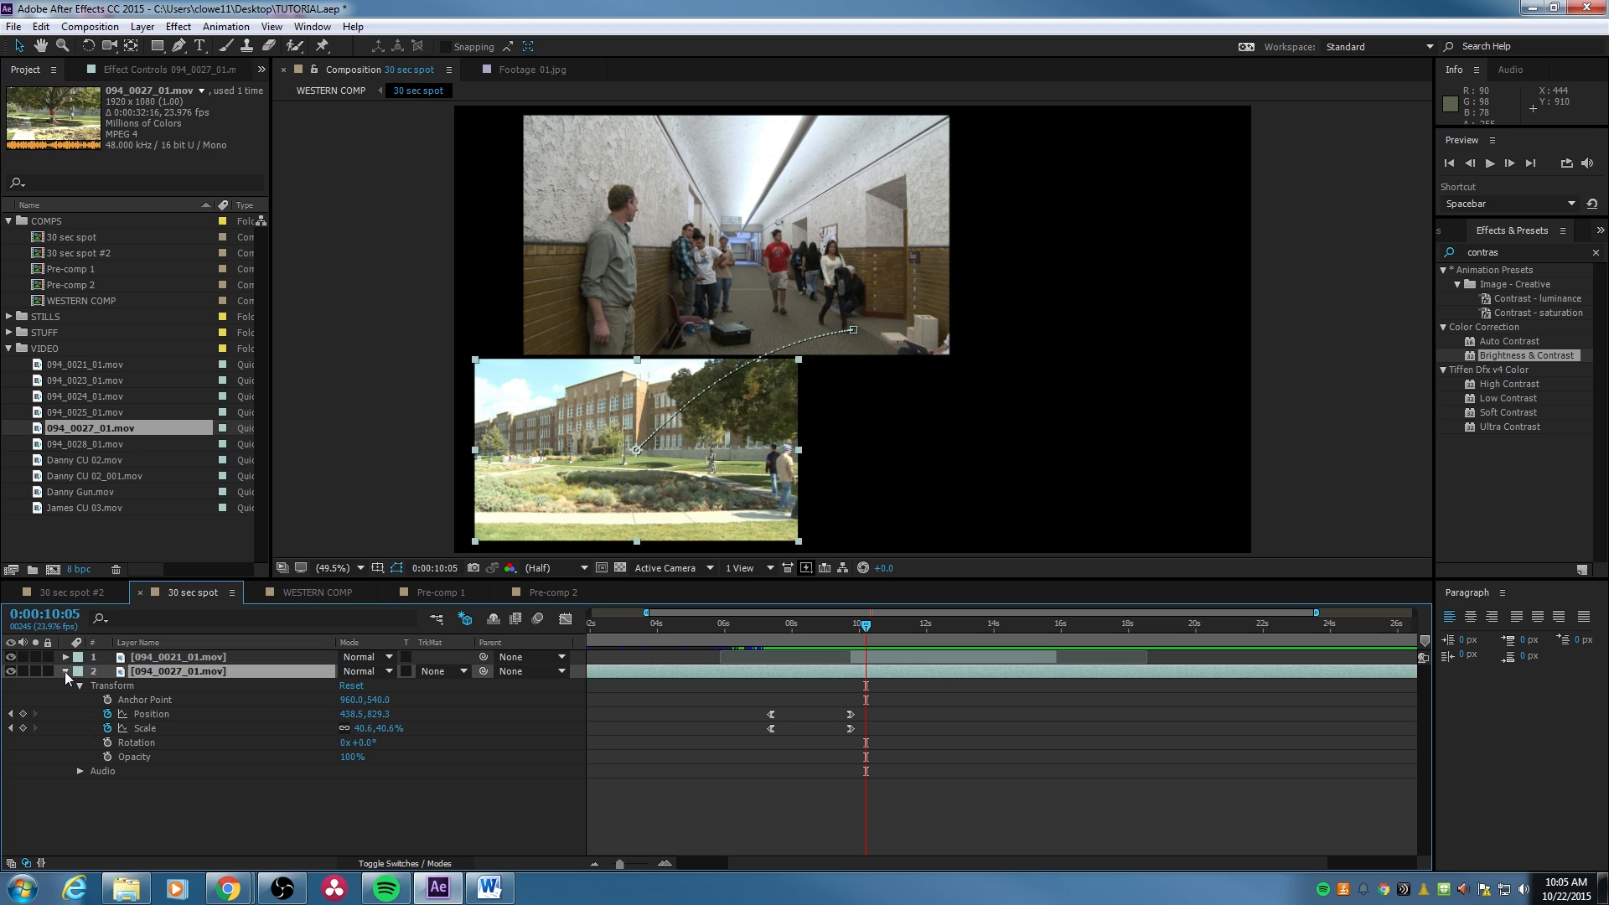
Collapse the campus layer and turn on motion blur for the hallway clip 094_0021_01.mov and the composition at 0:00:10:04.
click(65, 675)
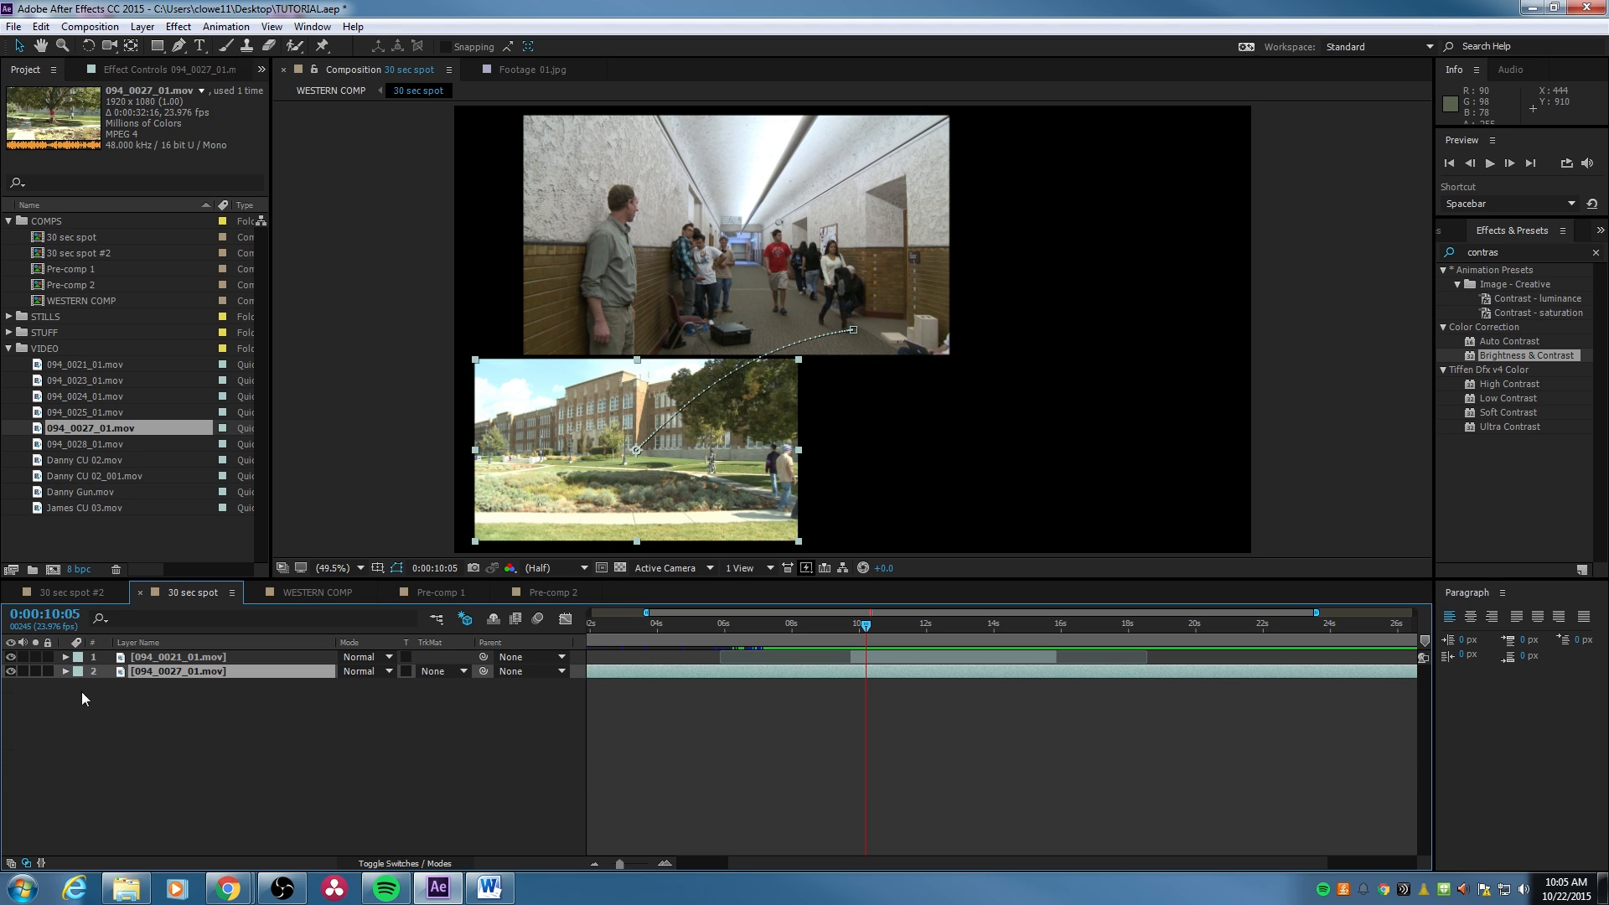
click(160, 728)
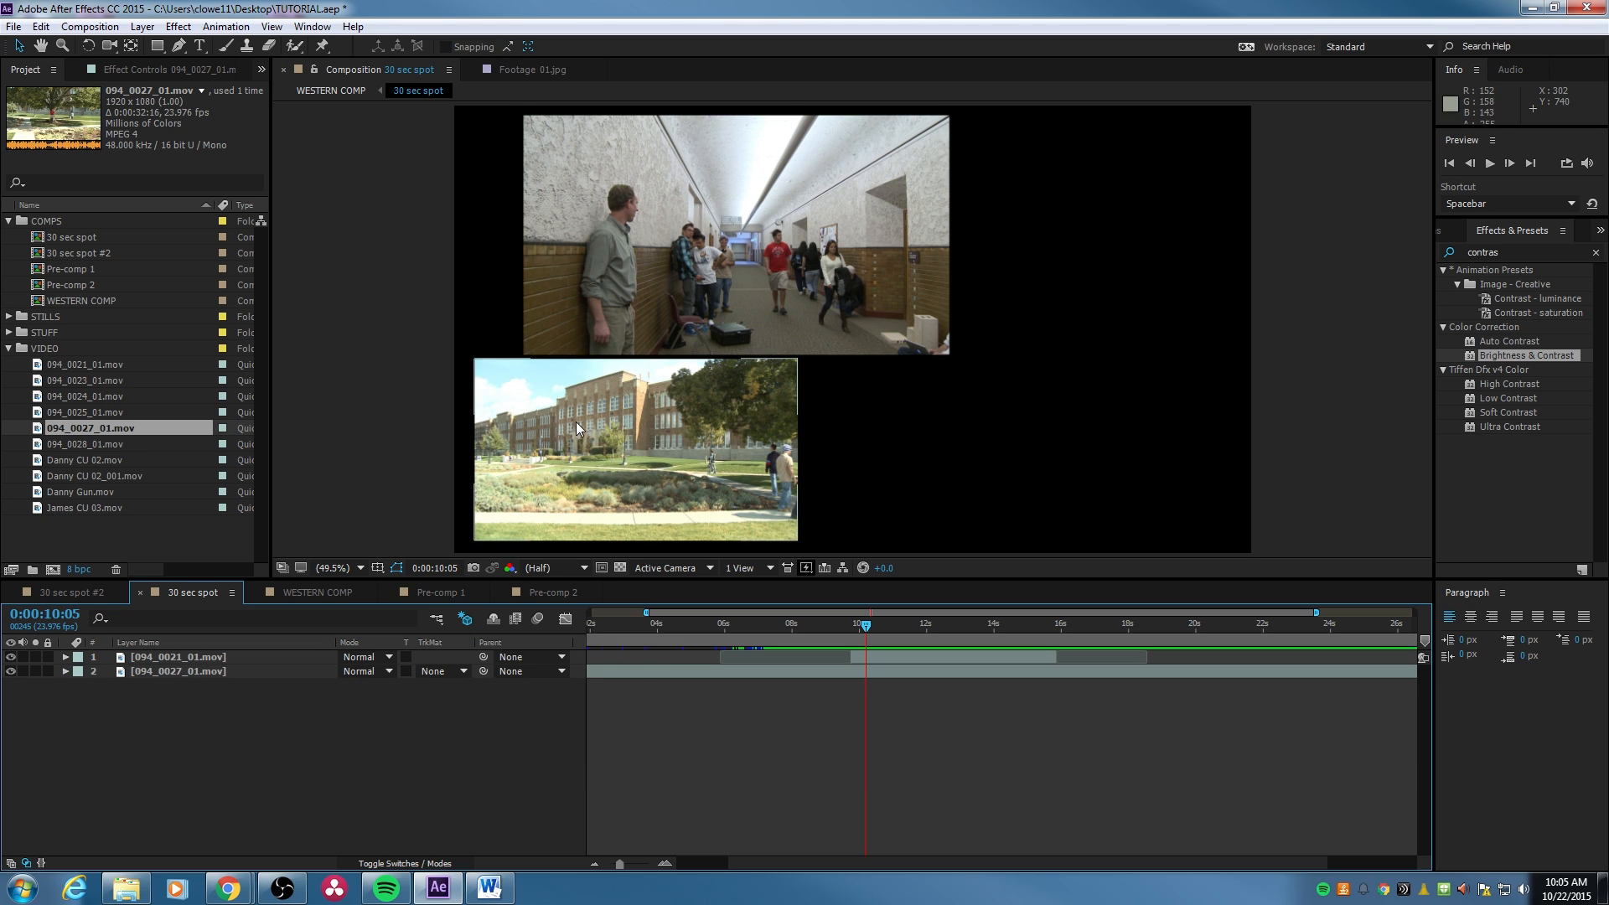
click(771, 286)
mouse_move(842, 628)
mouse_down()
mouse_move(891, 638)
mouse_move(866, 638)
mouse_up()
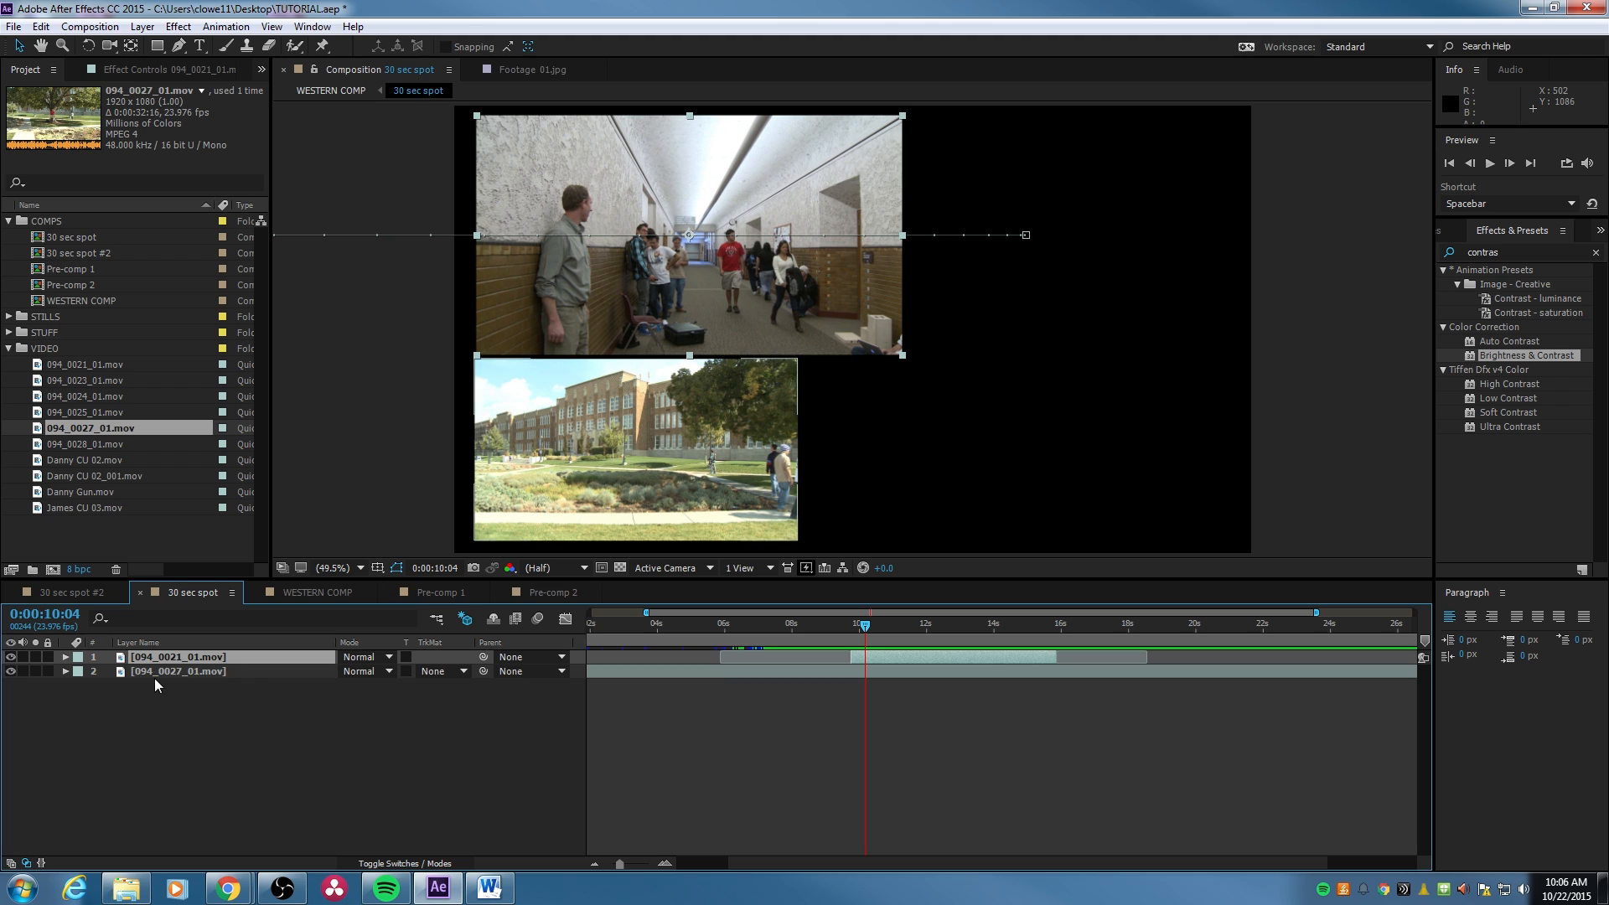
click(406, 863)
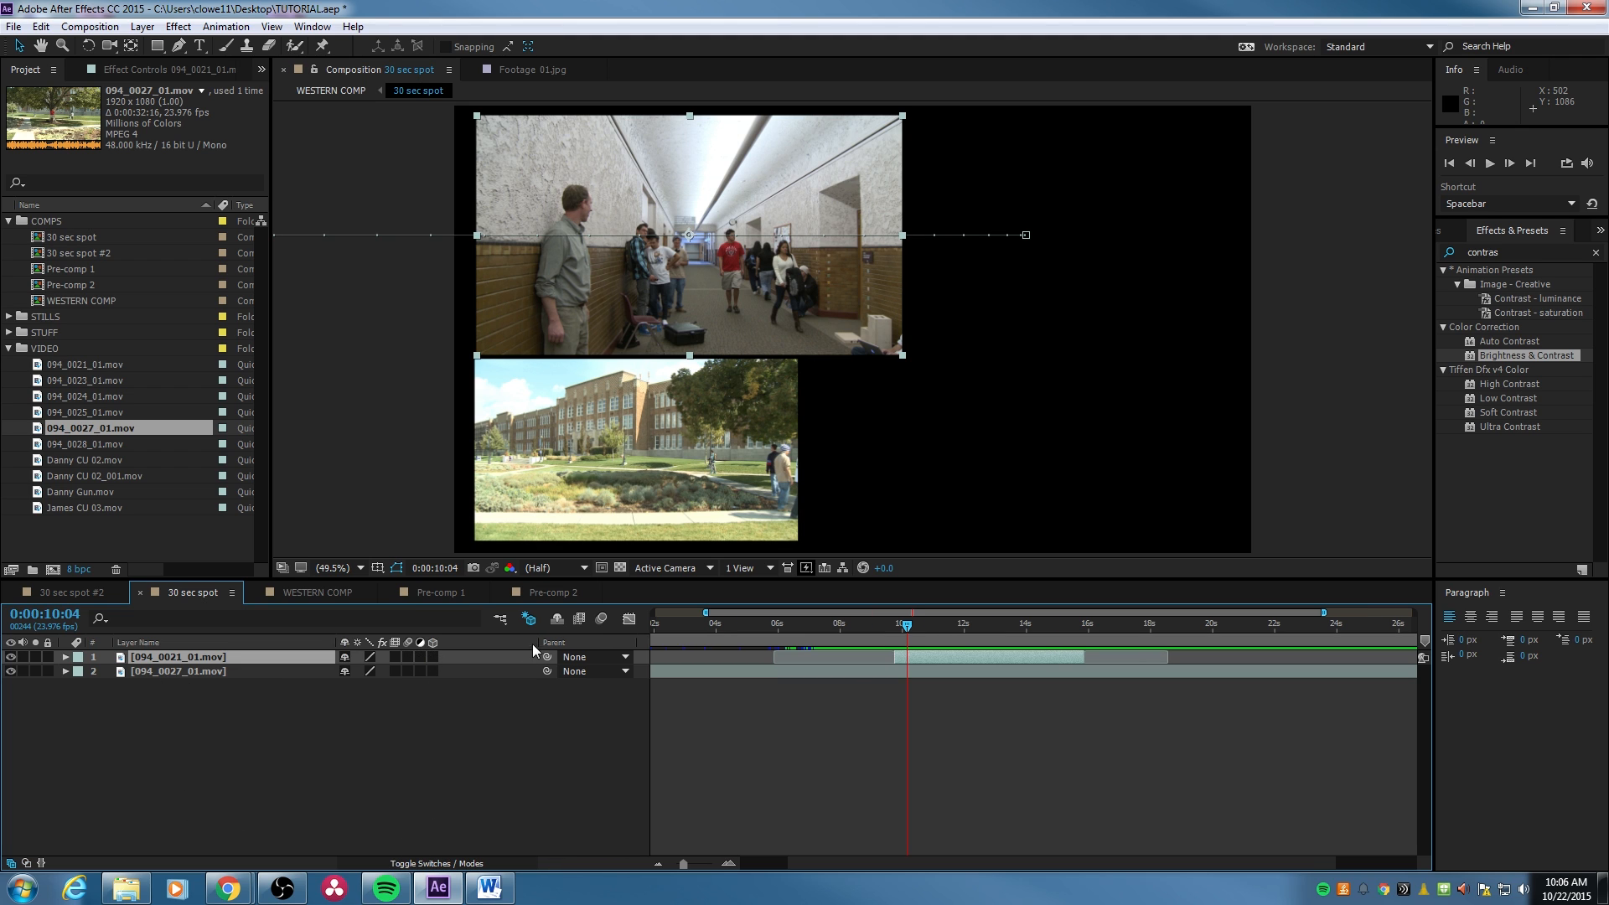
click(602, 620)
click(409, 661)
click(409, 658)
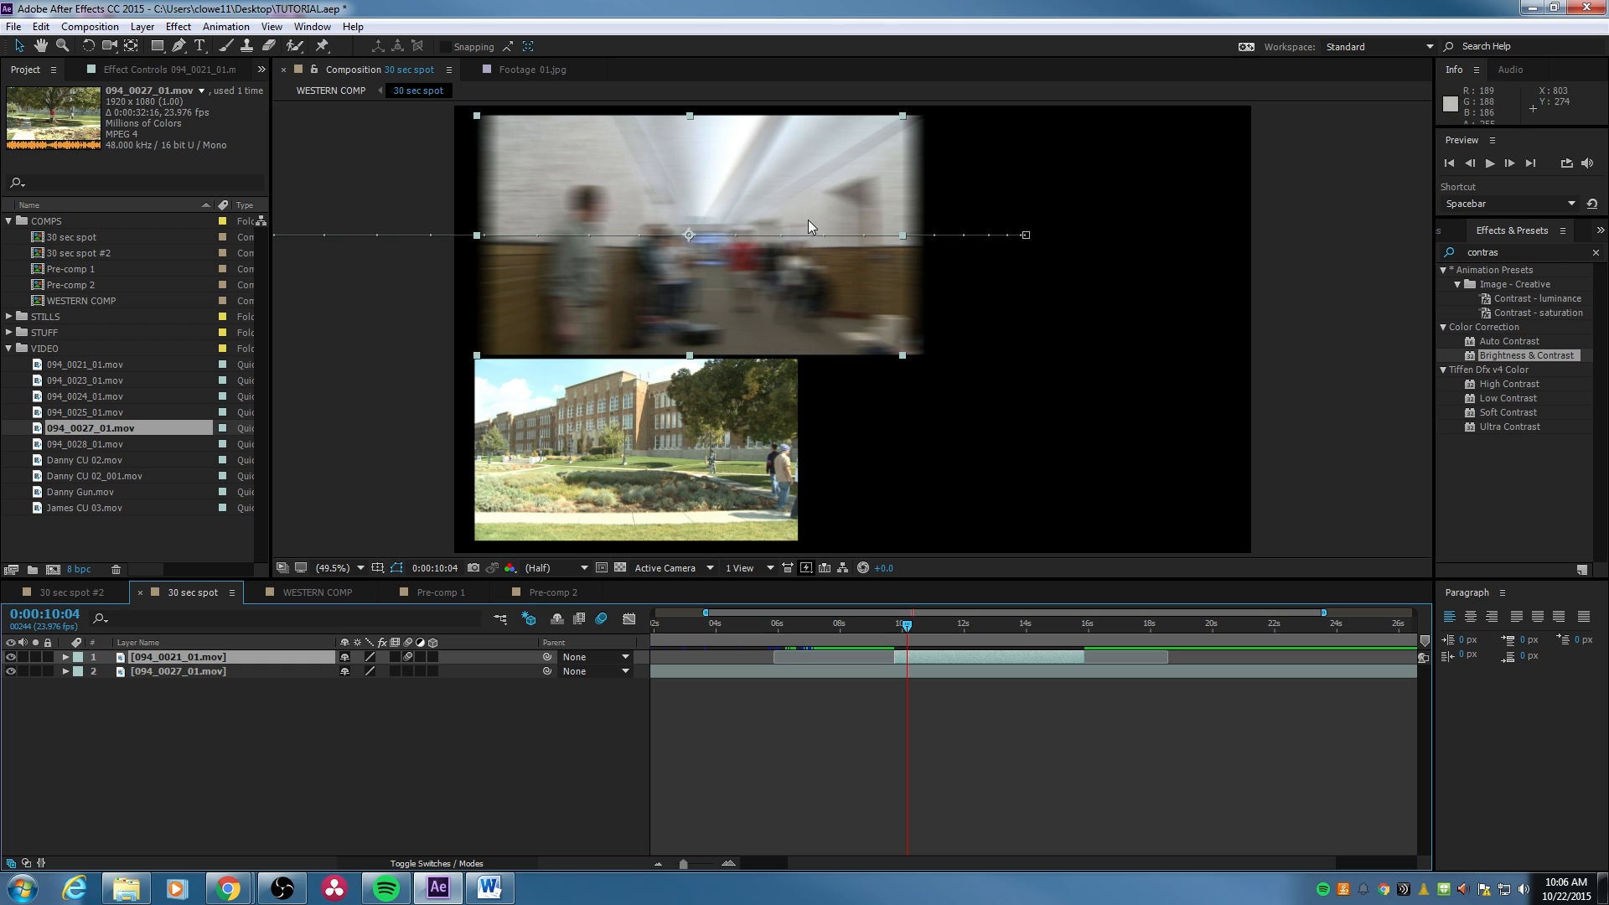
Preview the hallway clip's motion-blurred slide-in, playing from 0:00:08:22 and again from 0:00:08:08.
drag(896, 636, 883, 632)
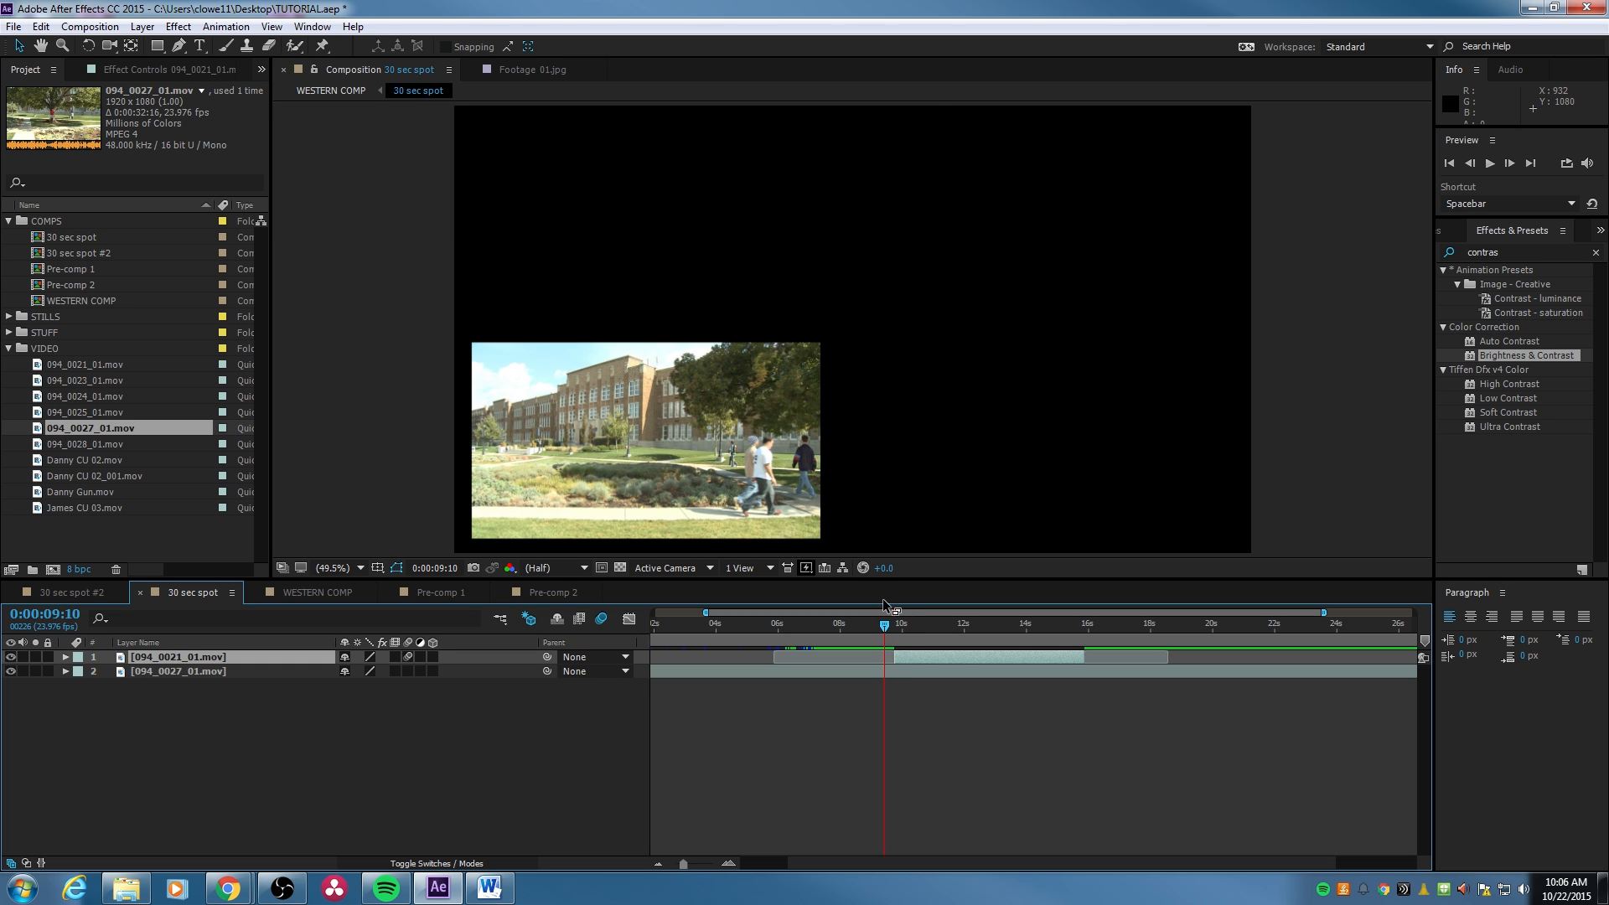
key(space)
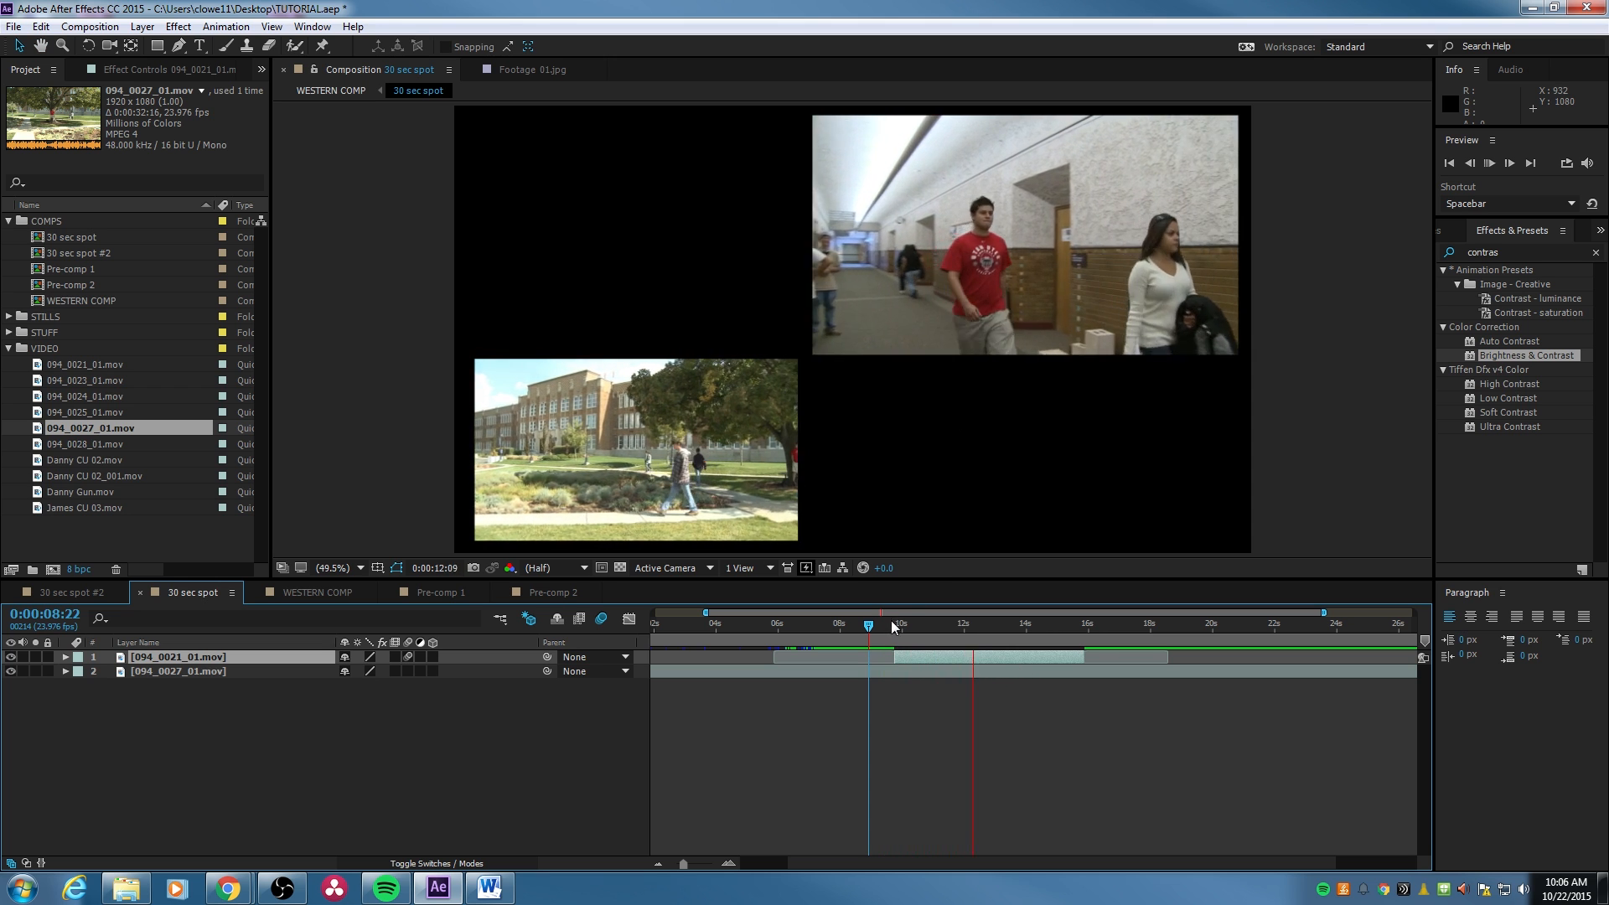
click(849, 627)
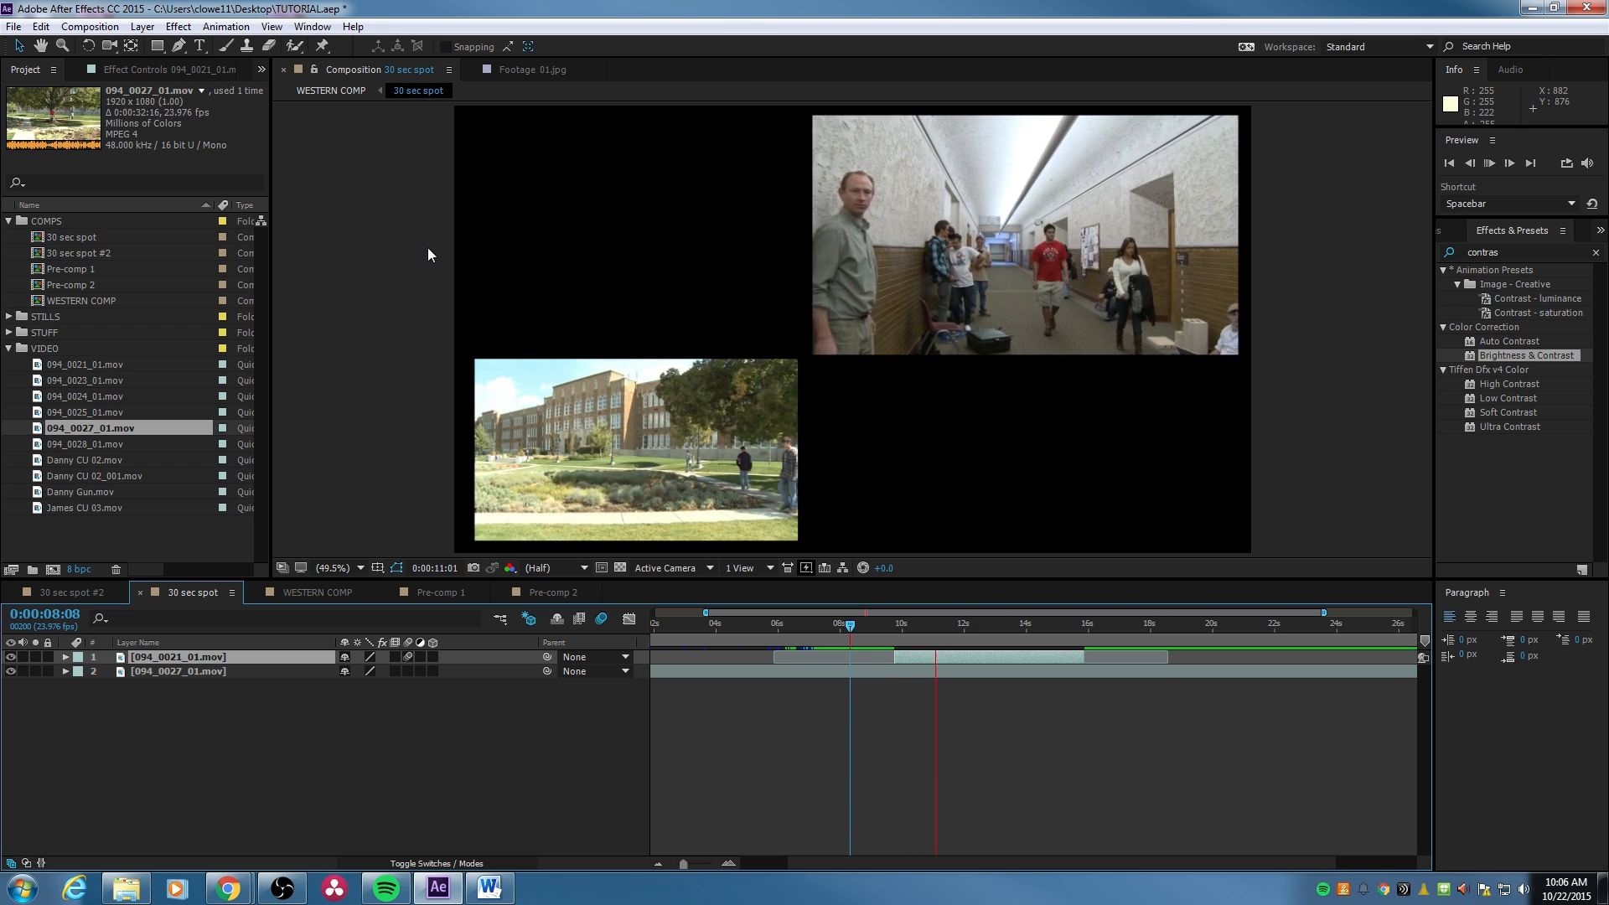
key(space)
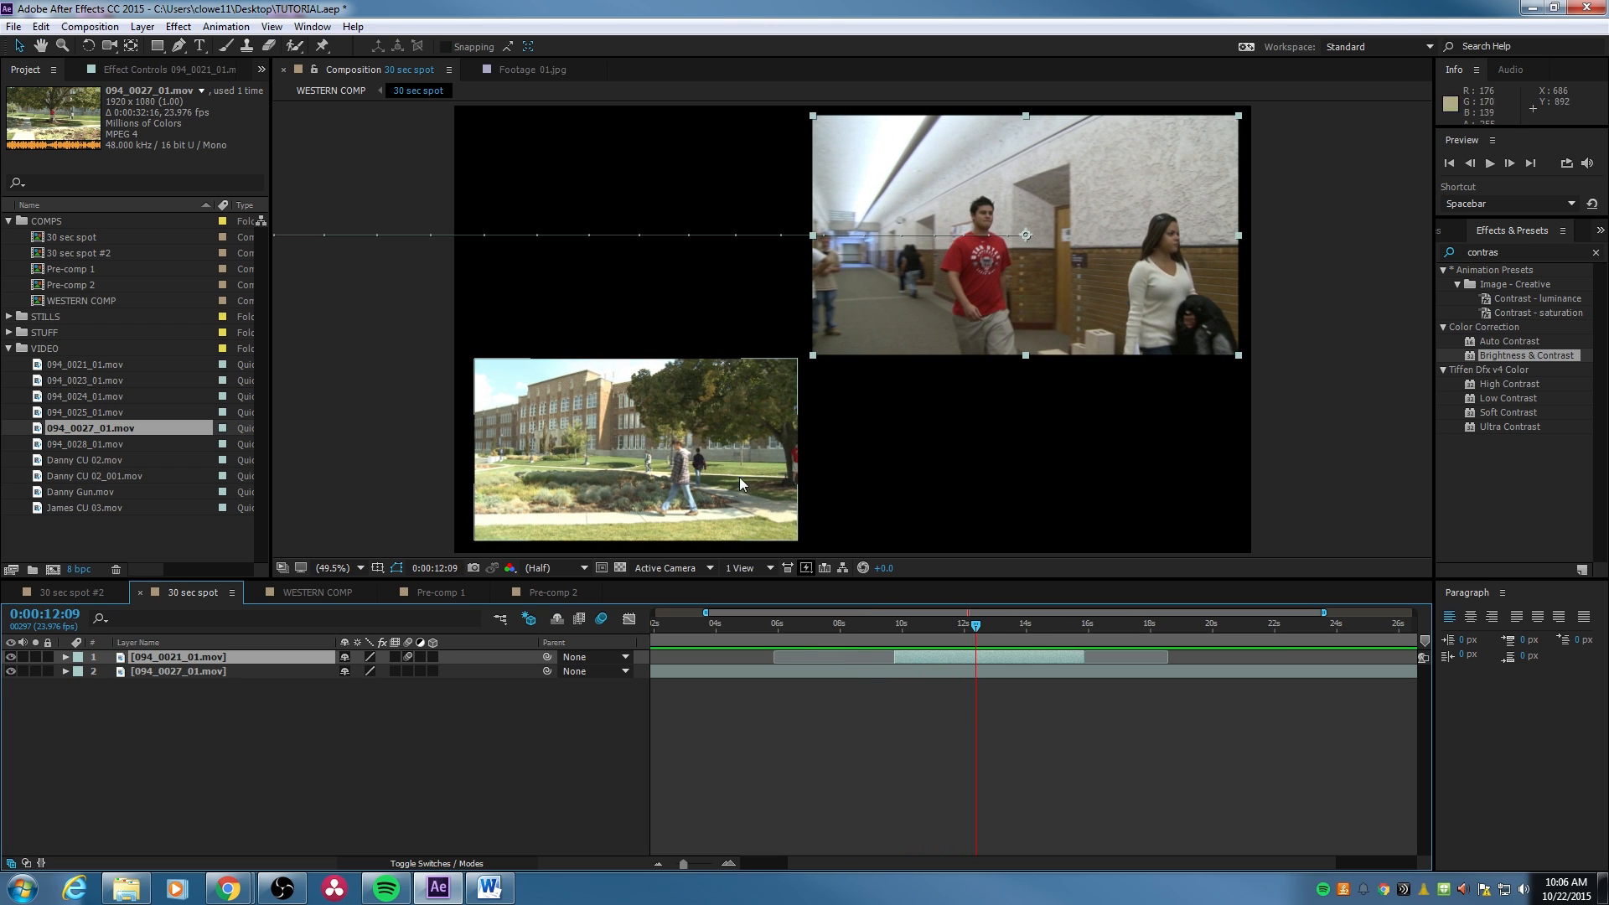
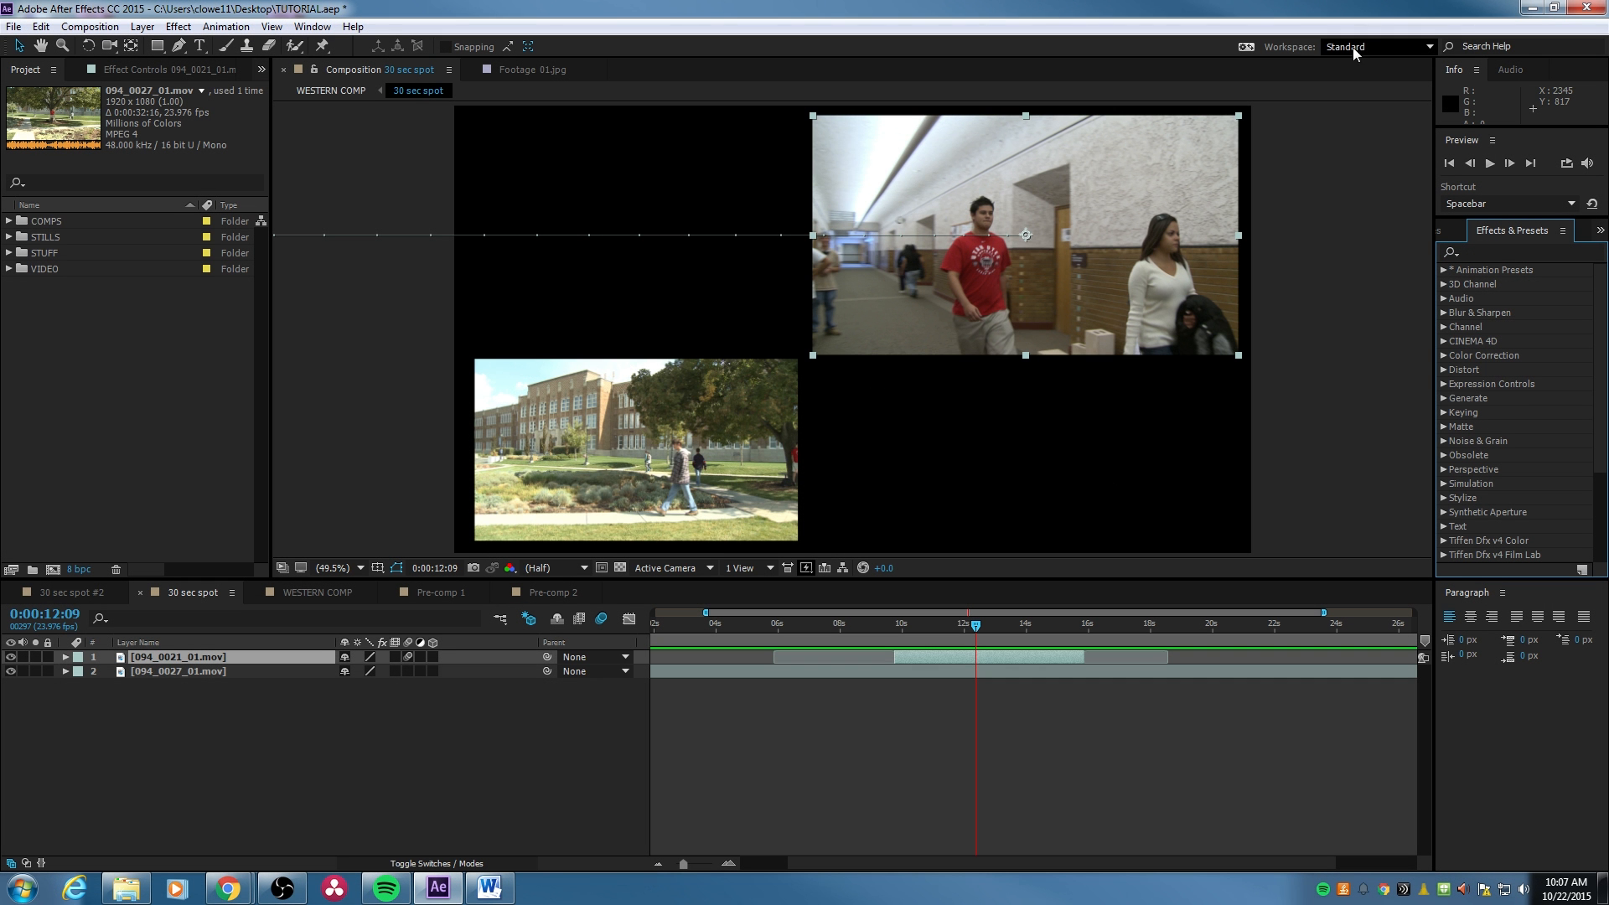
Switch the workspace to Effects to view its layout, and return to the Standard workspace.
click(1375, 48)
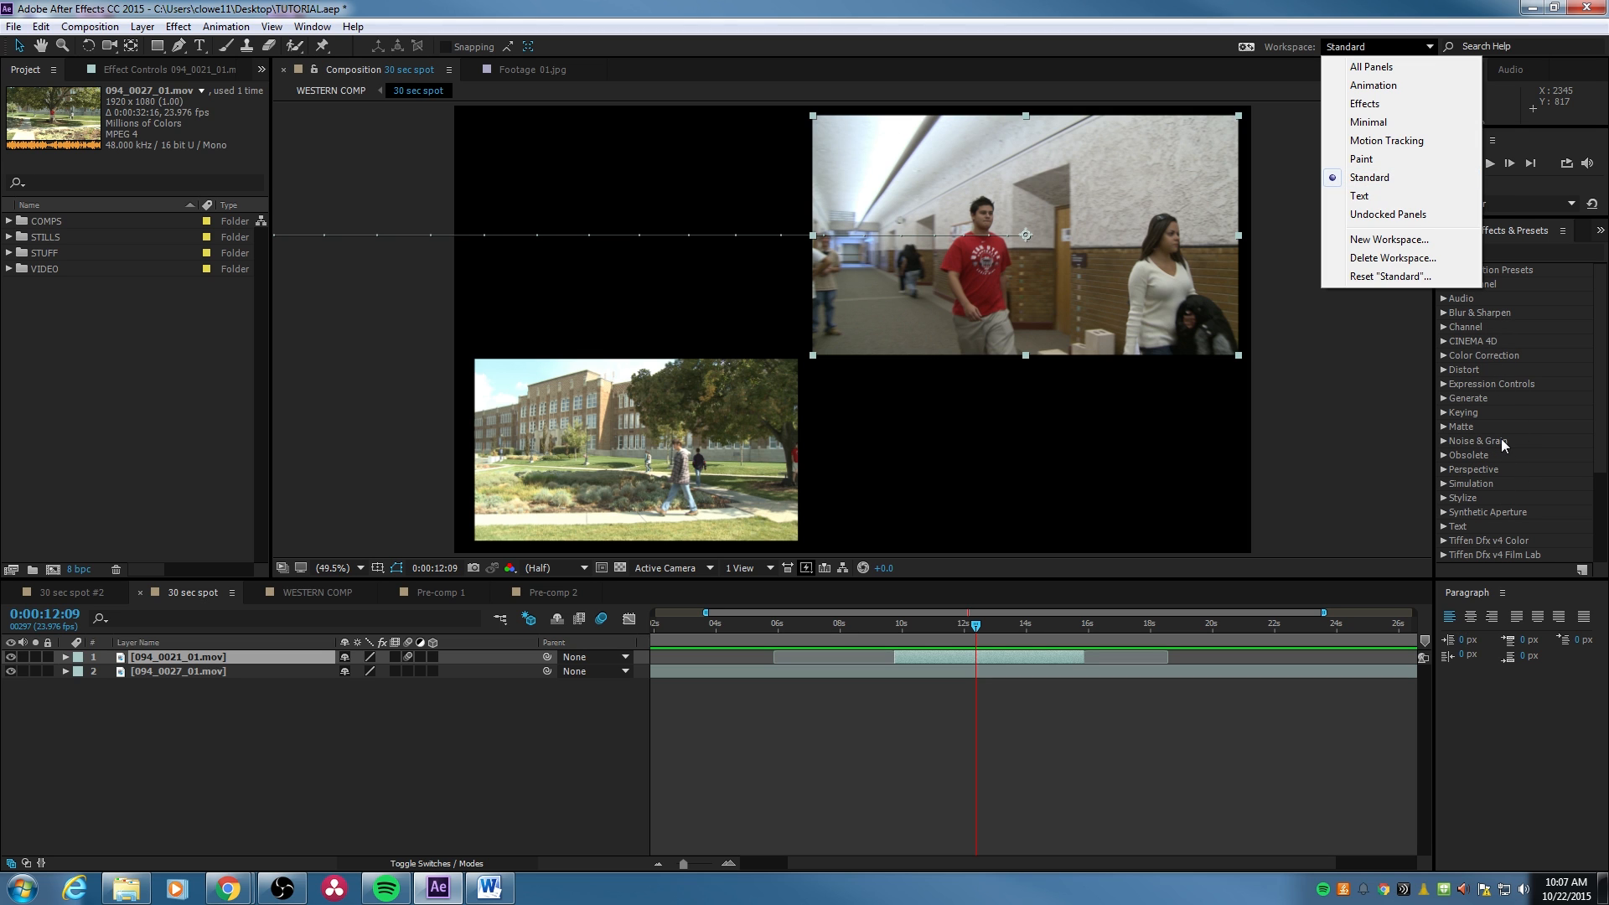
click(1507, 353)
click(1375, 47)
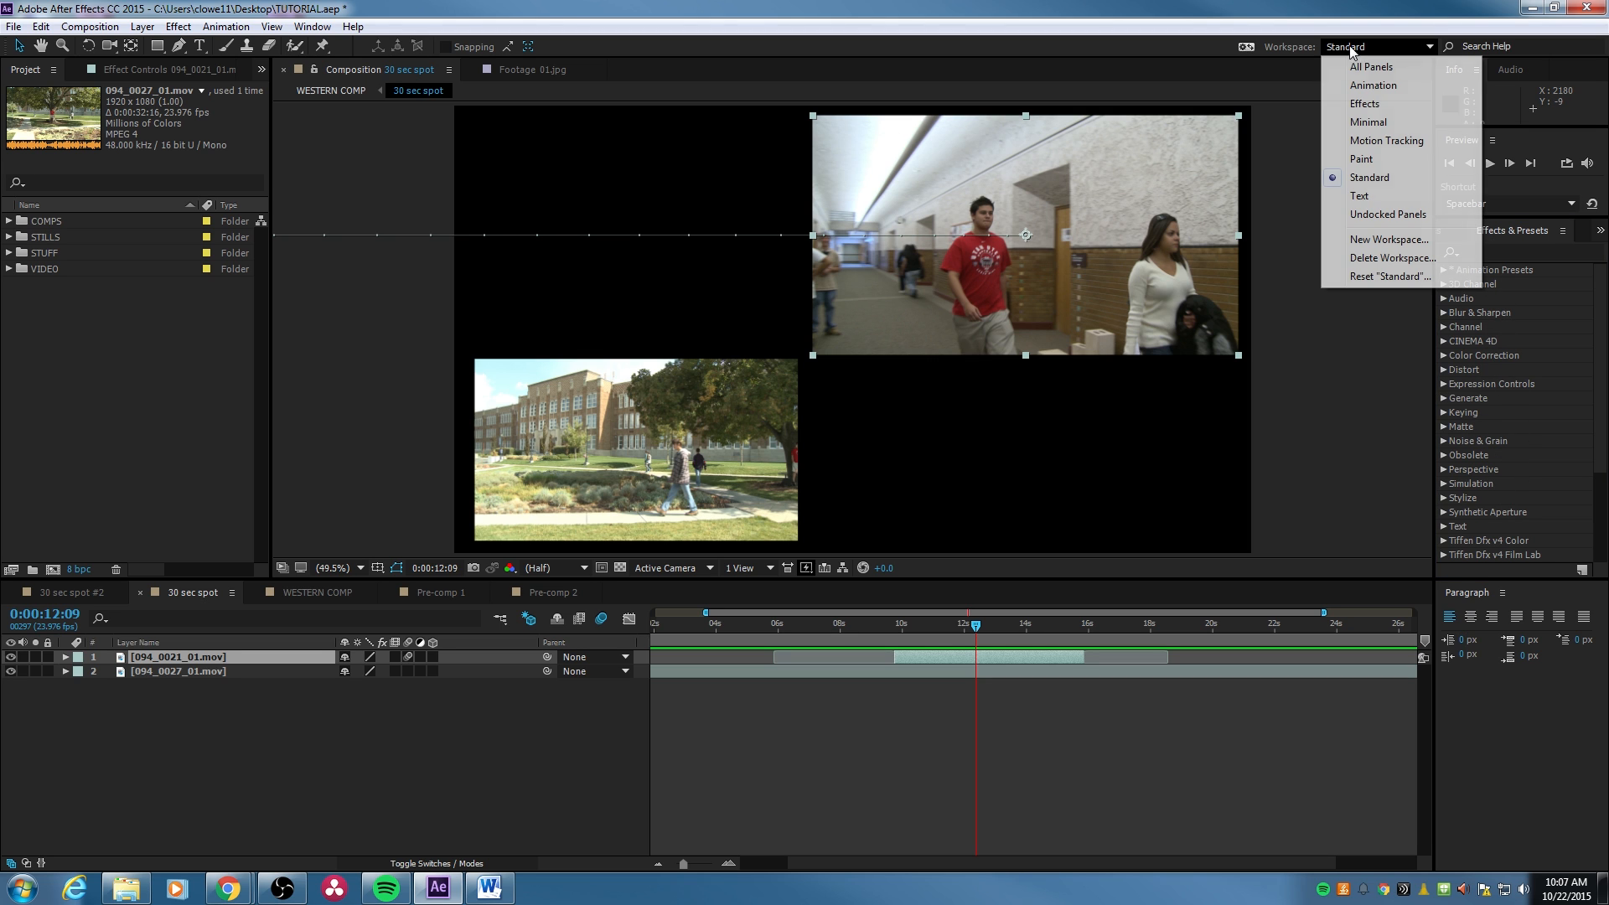
click(1364, 104)
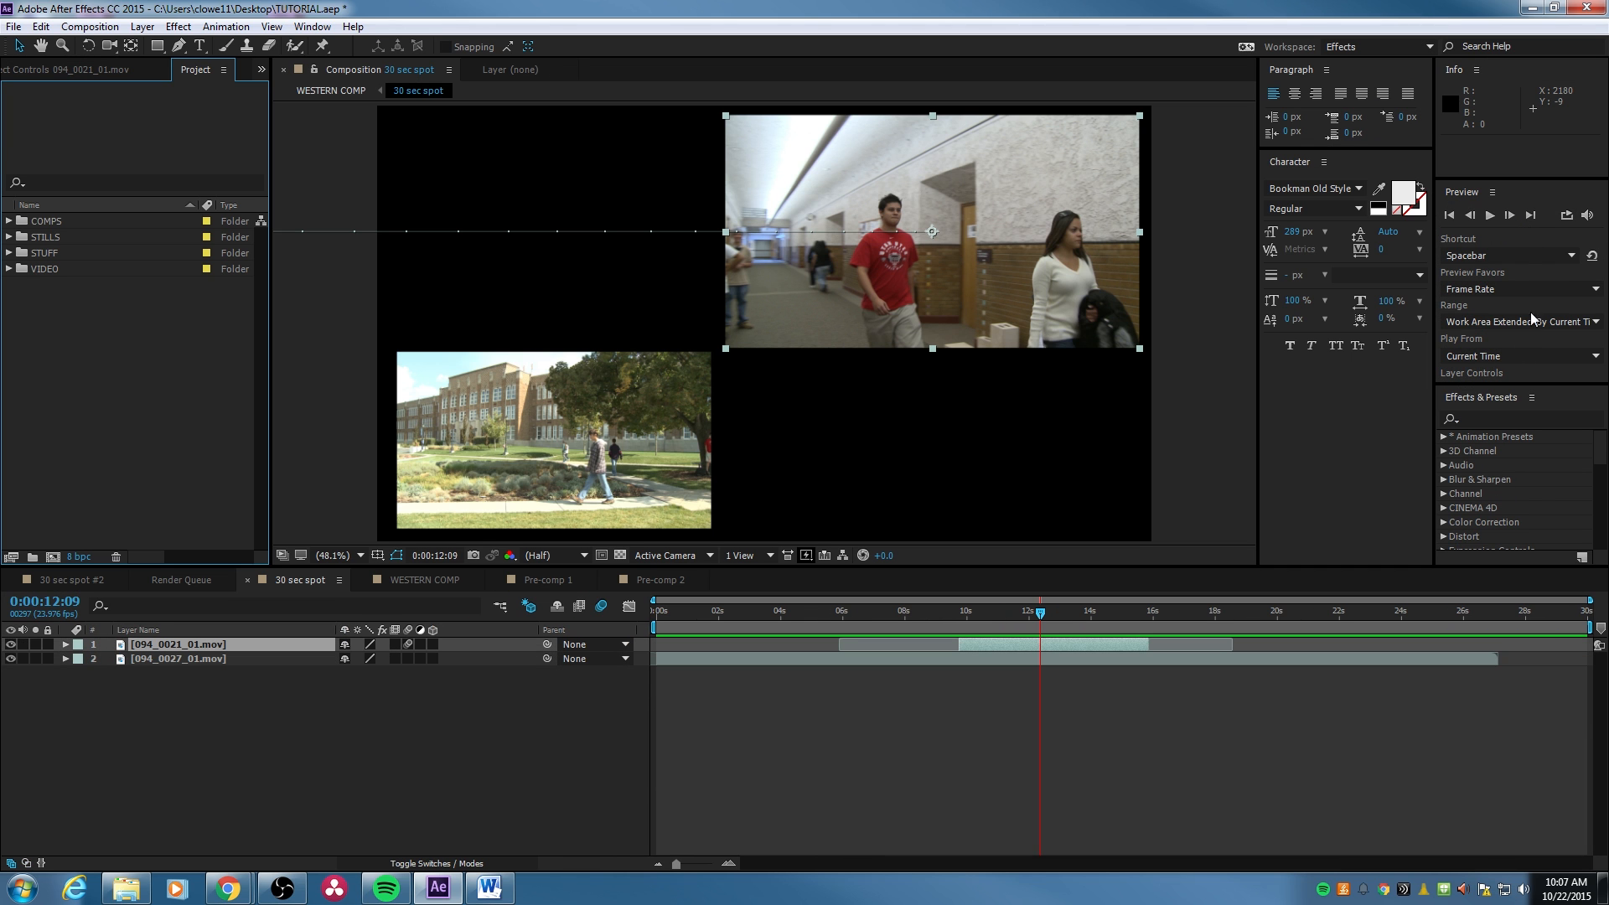
click(1374, 48)
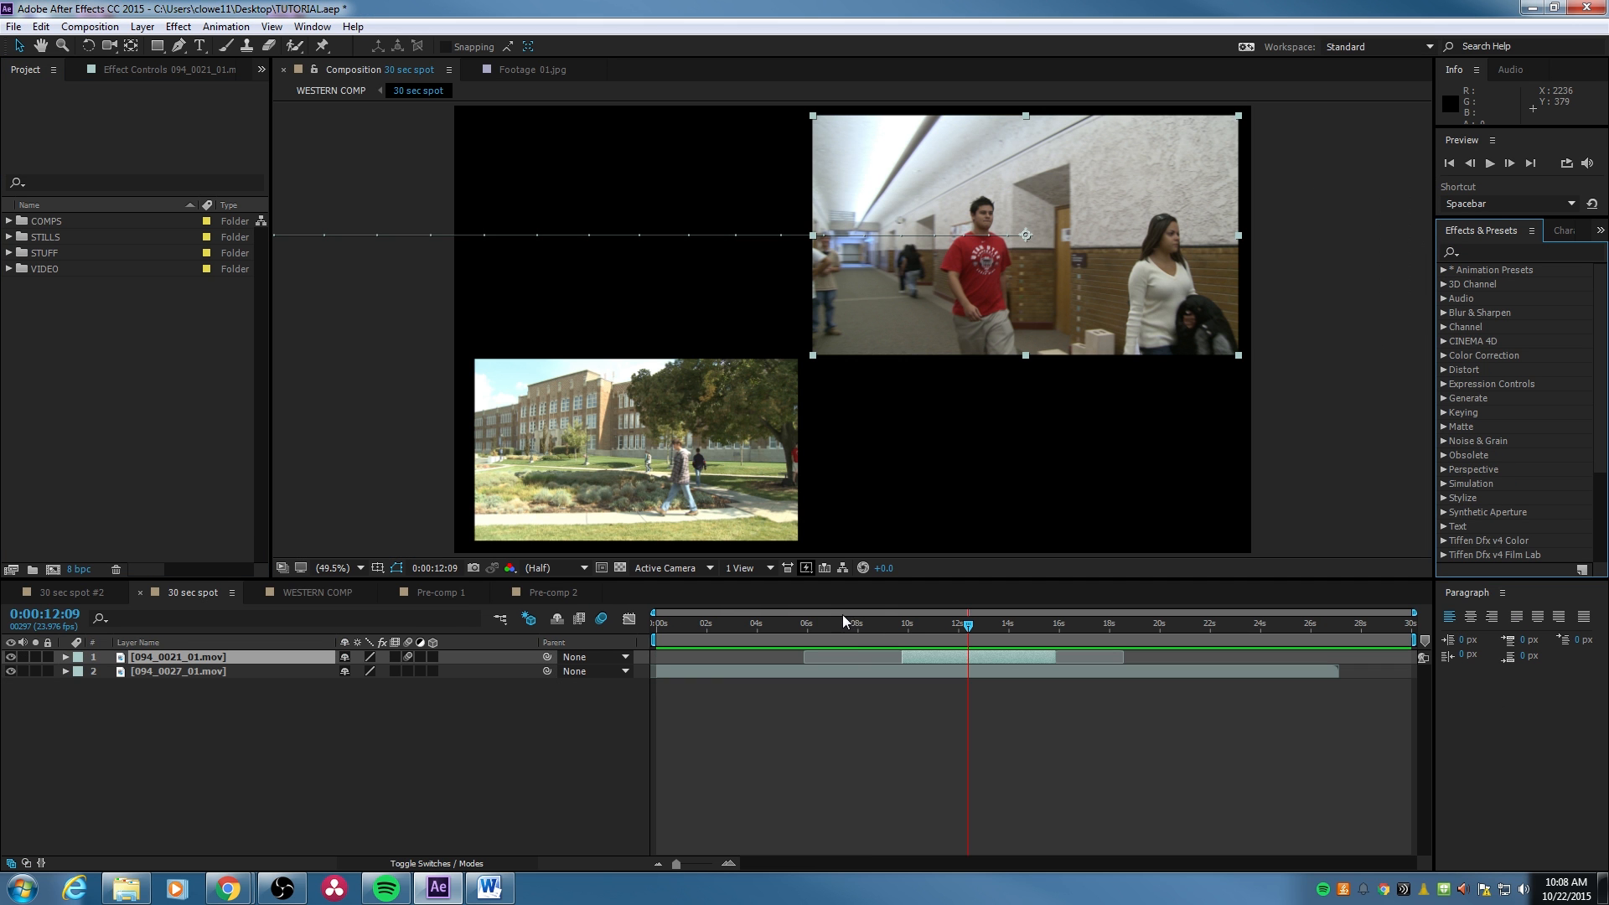
Move the current time to 0:00:02:05, search the effects for "camera" and select Camera Lens Blur in the list.
click(903, 620)
drag(821, 641, 712, 633)
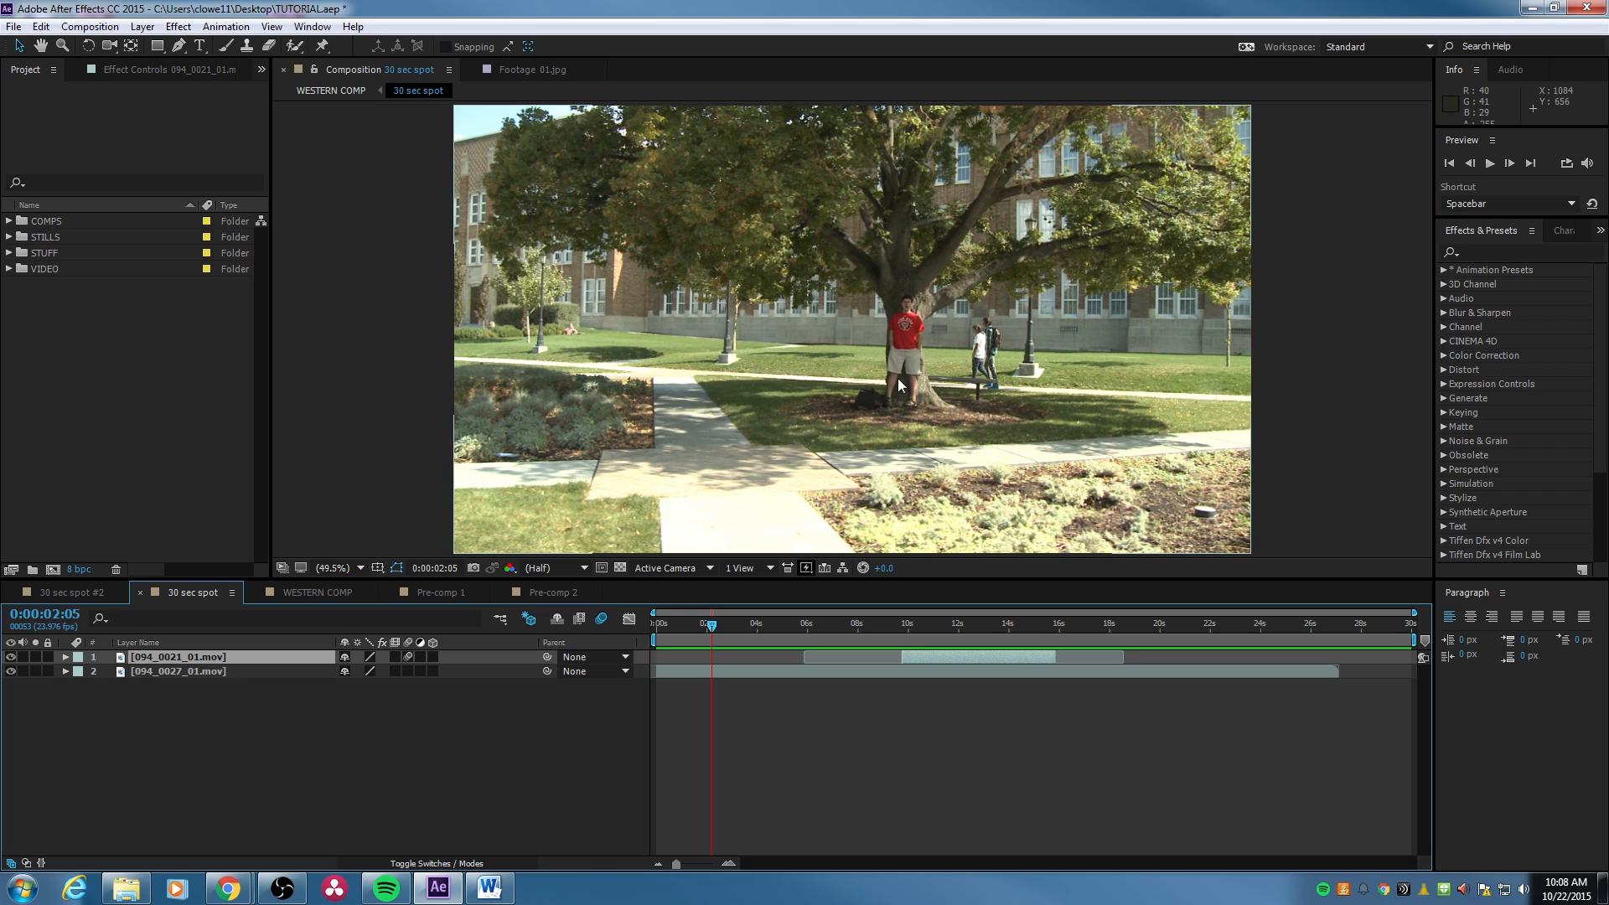
click(1505, 254)
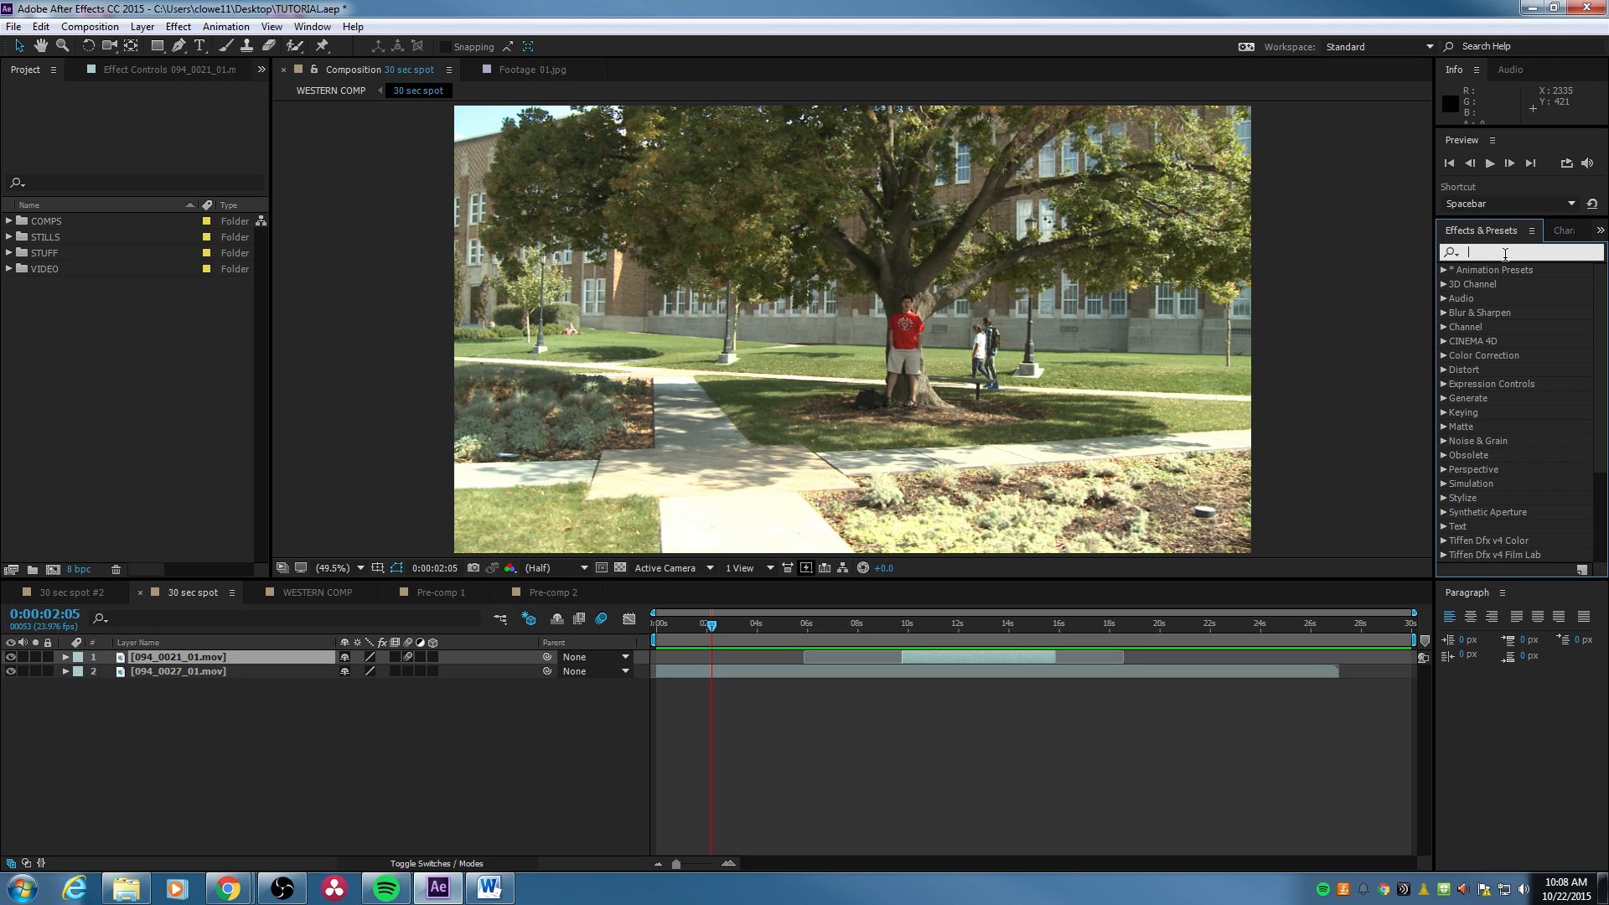
text(camer)
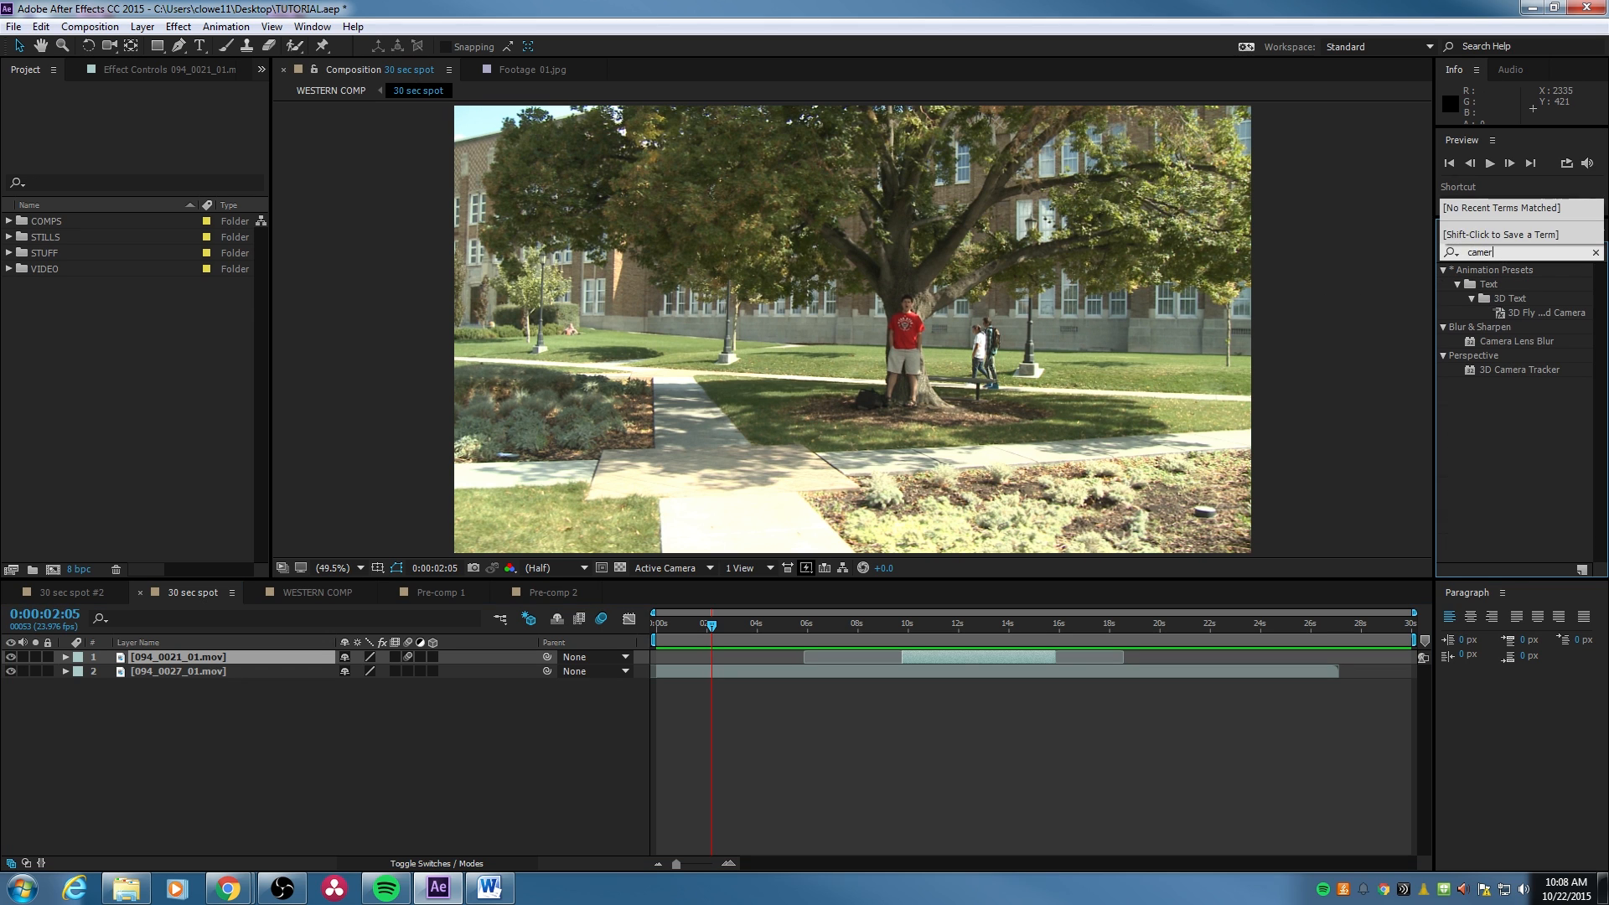
text(a)
click(1522, 342)
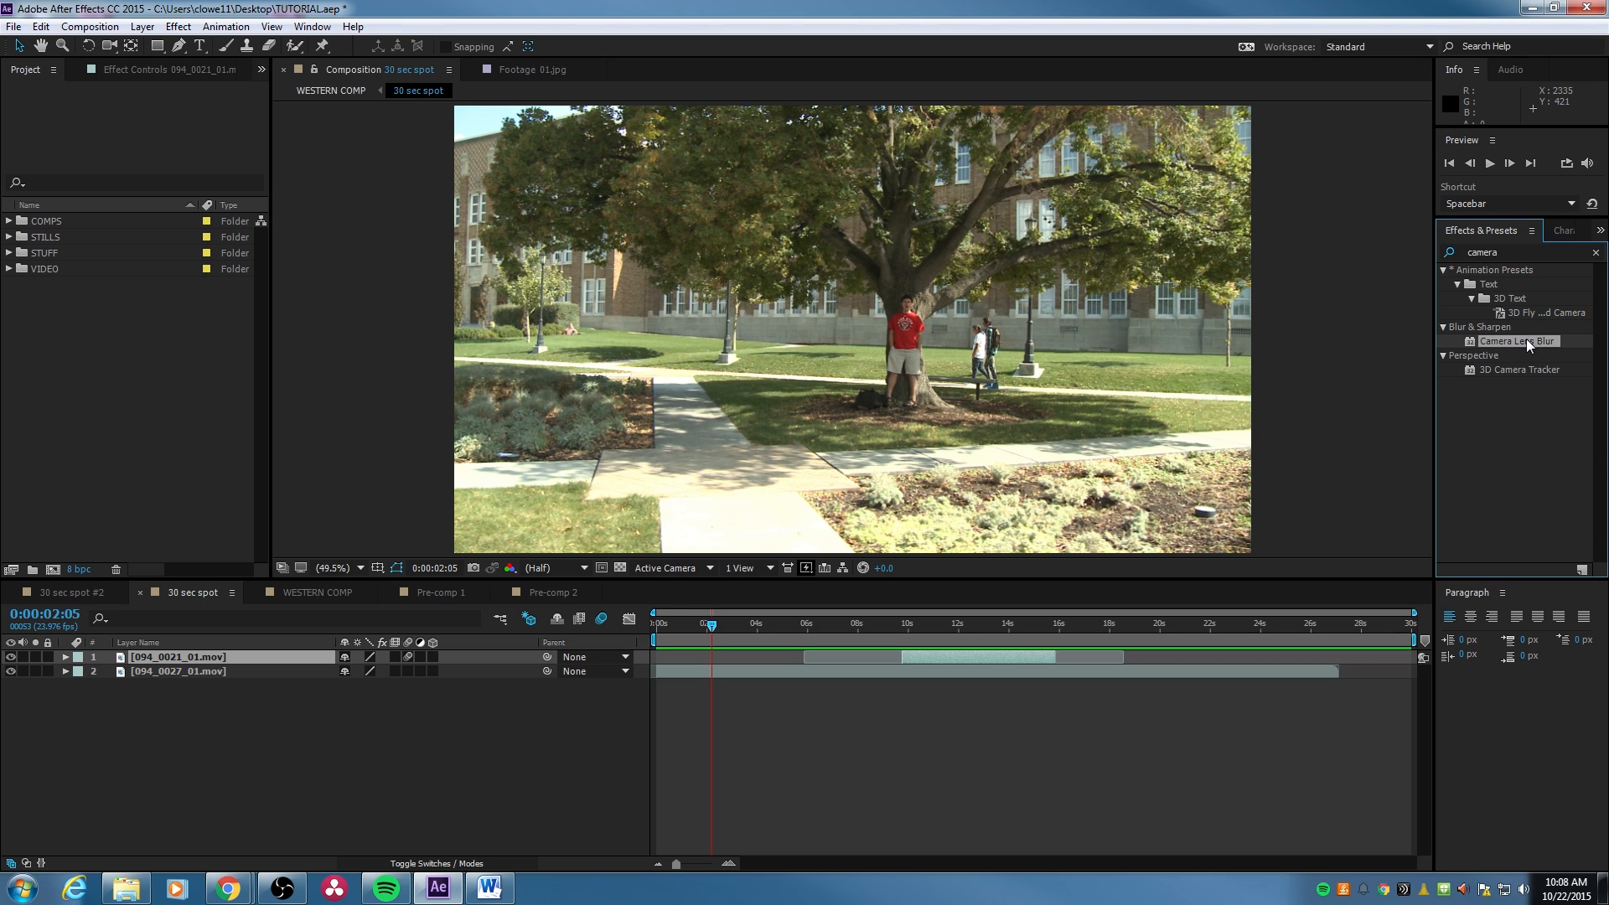
Clear the effects search and expand the Perspective category to examine its effects.
click(1504, 252)
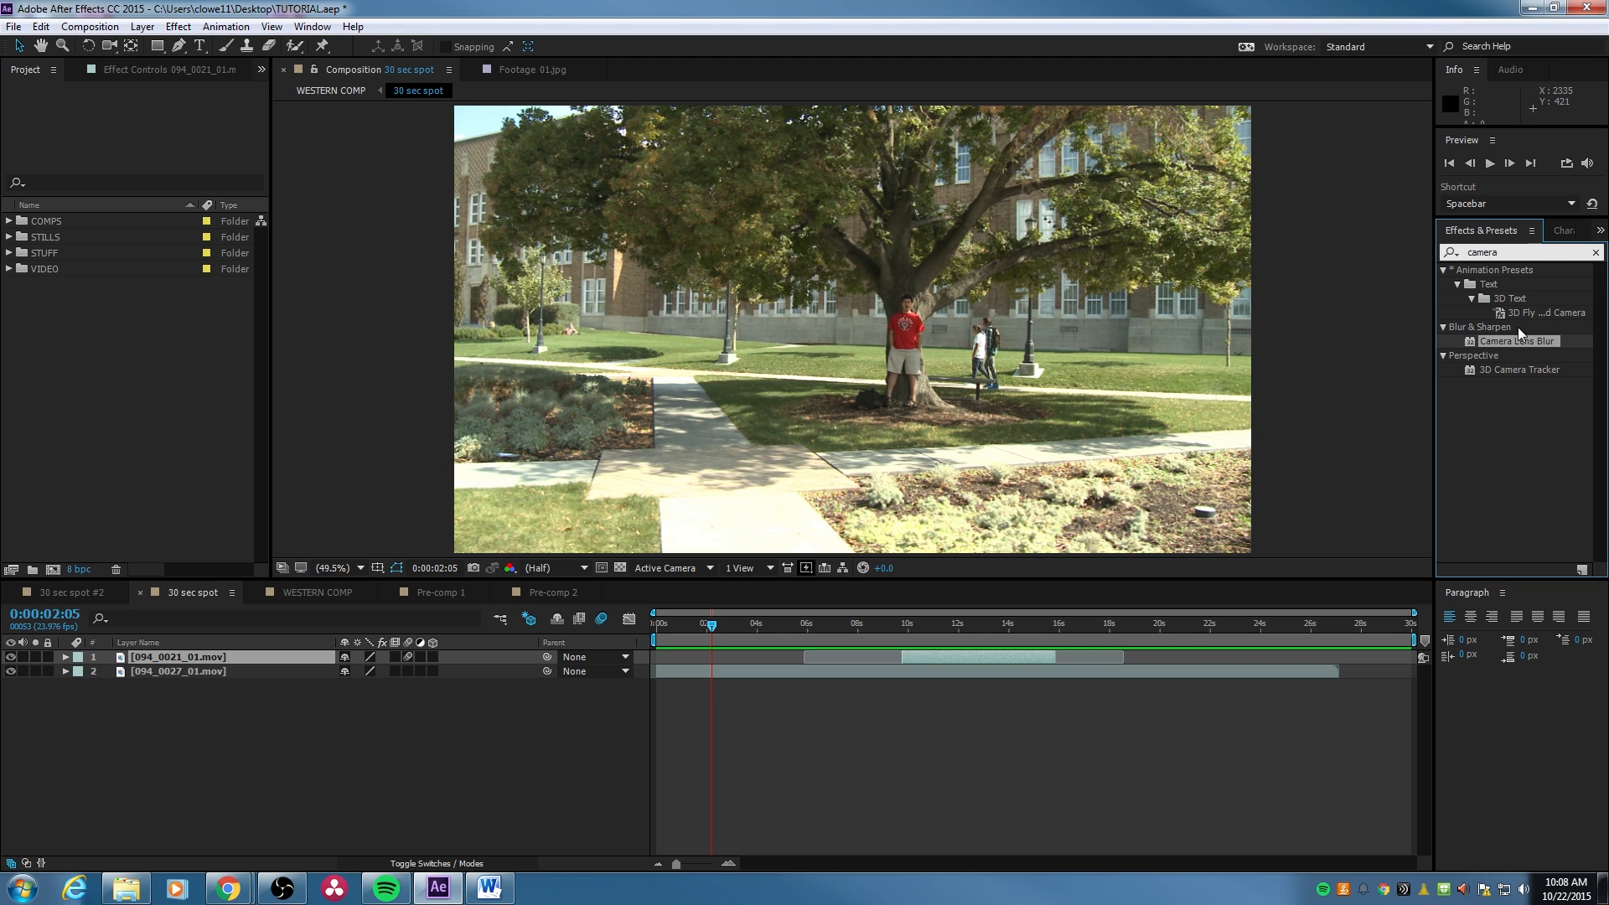
click(1596, 253)
scroll(1507, 383, down, 4)
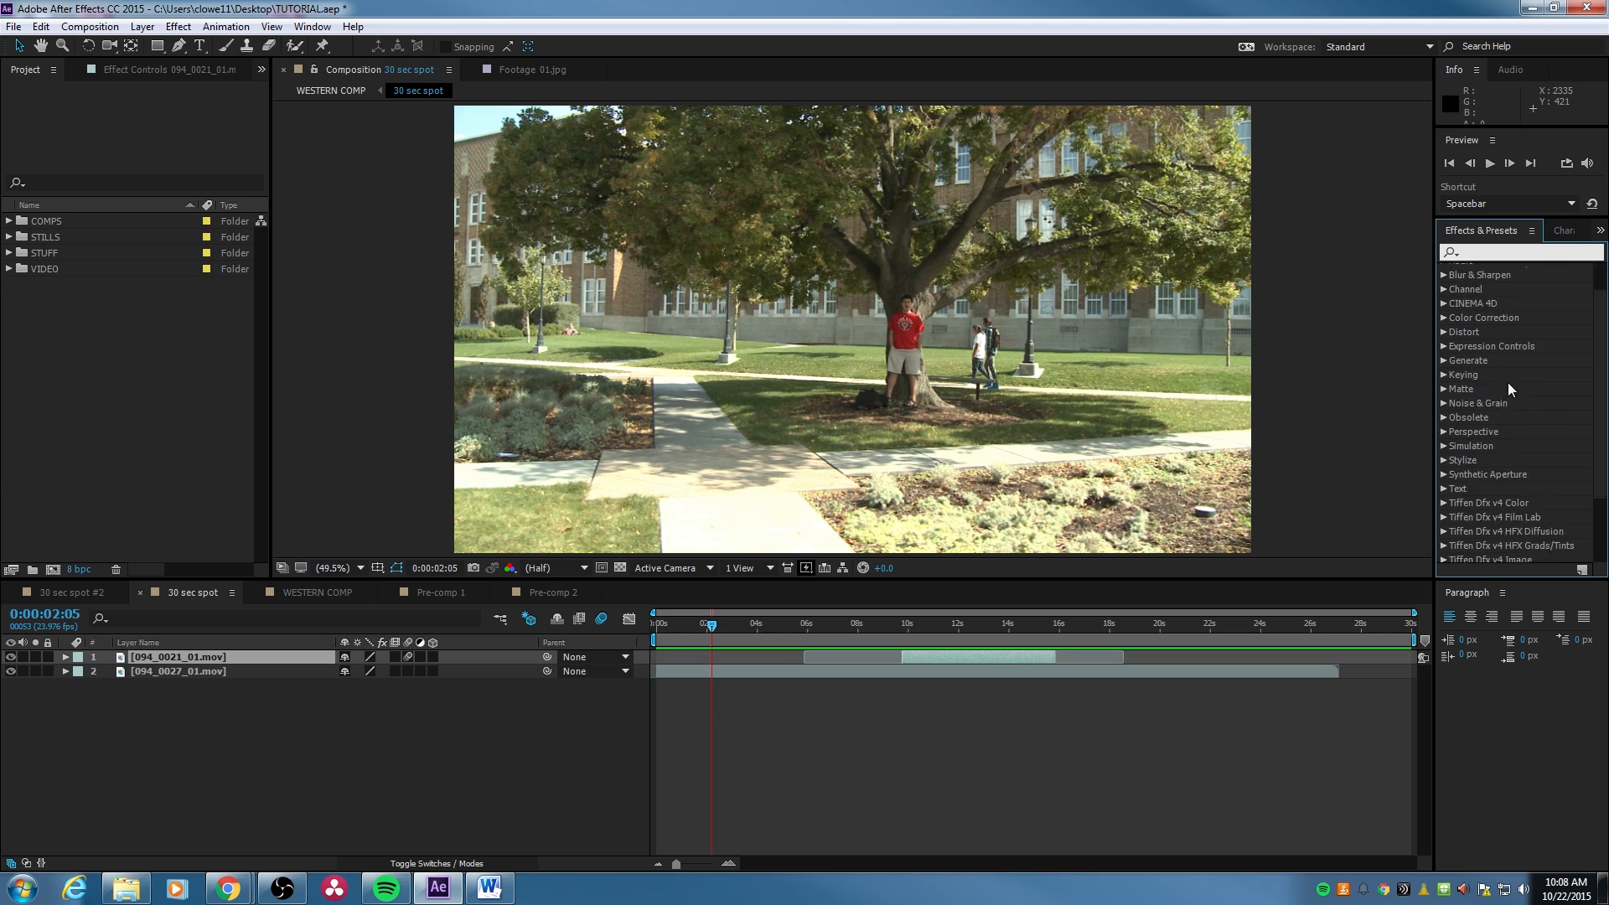
click(1443, 341)
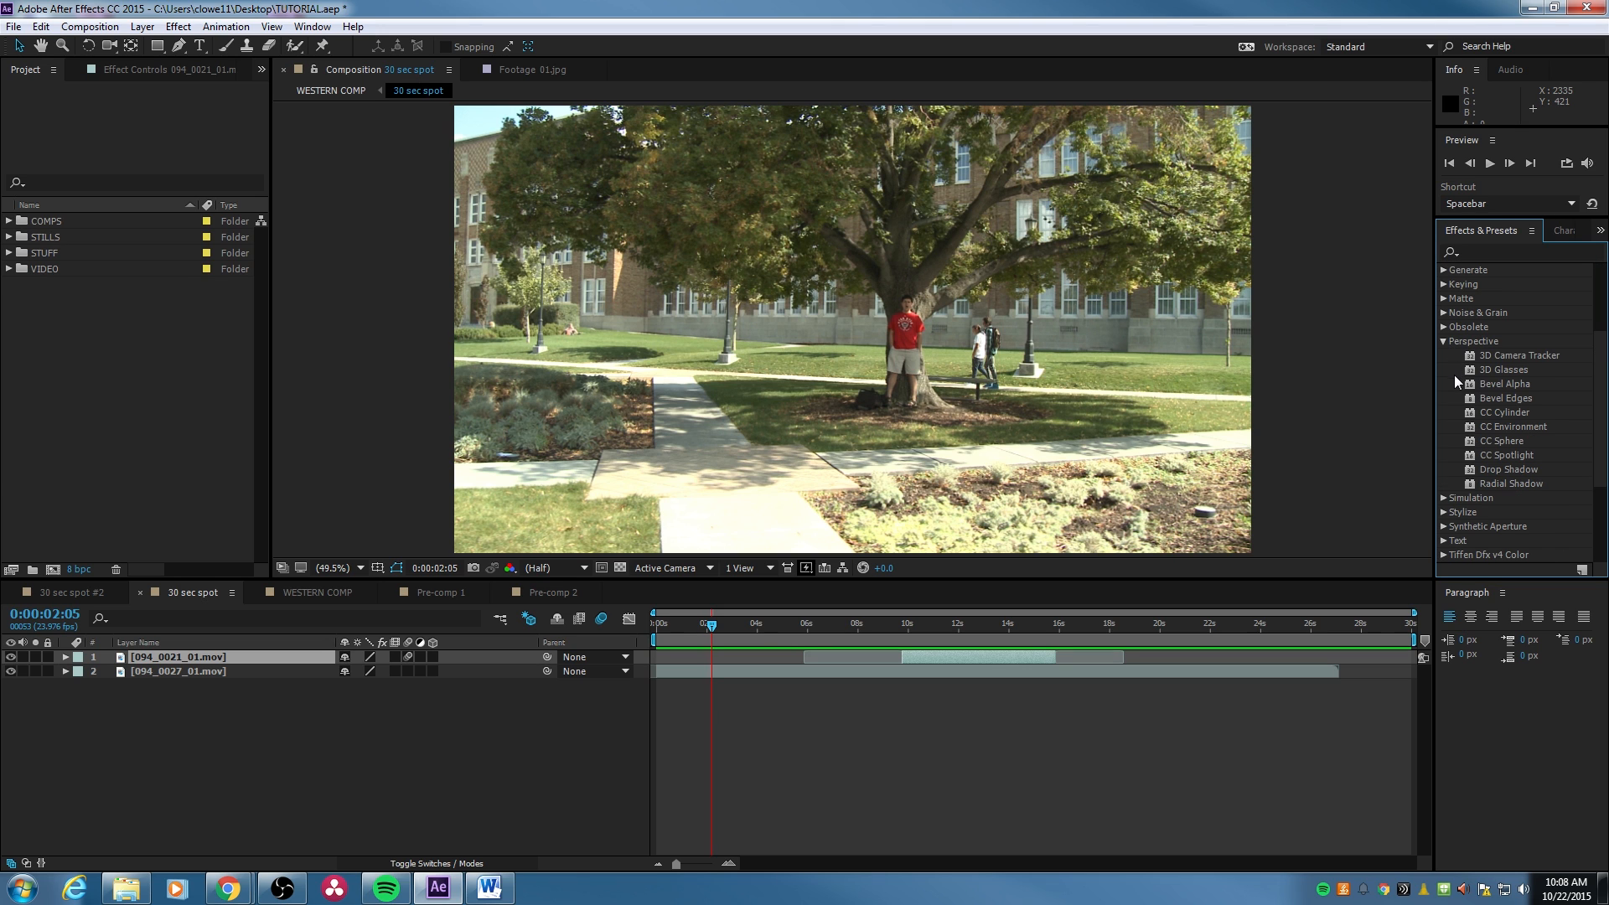
Collapse the Perspective category and search the effects for "blur".
click(1444, 341)
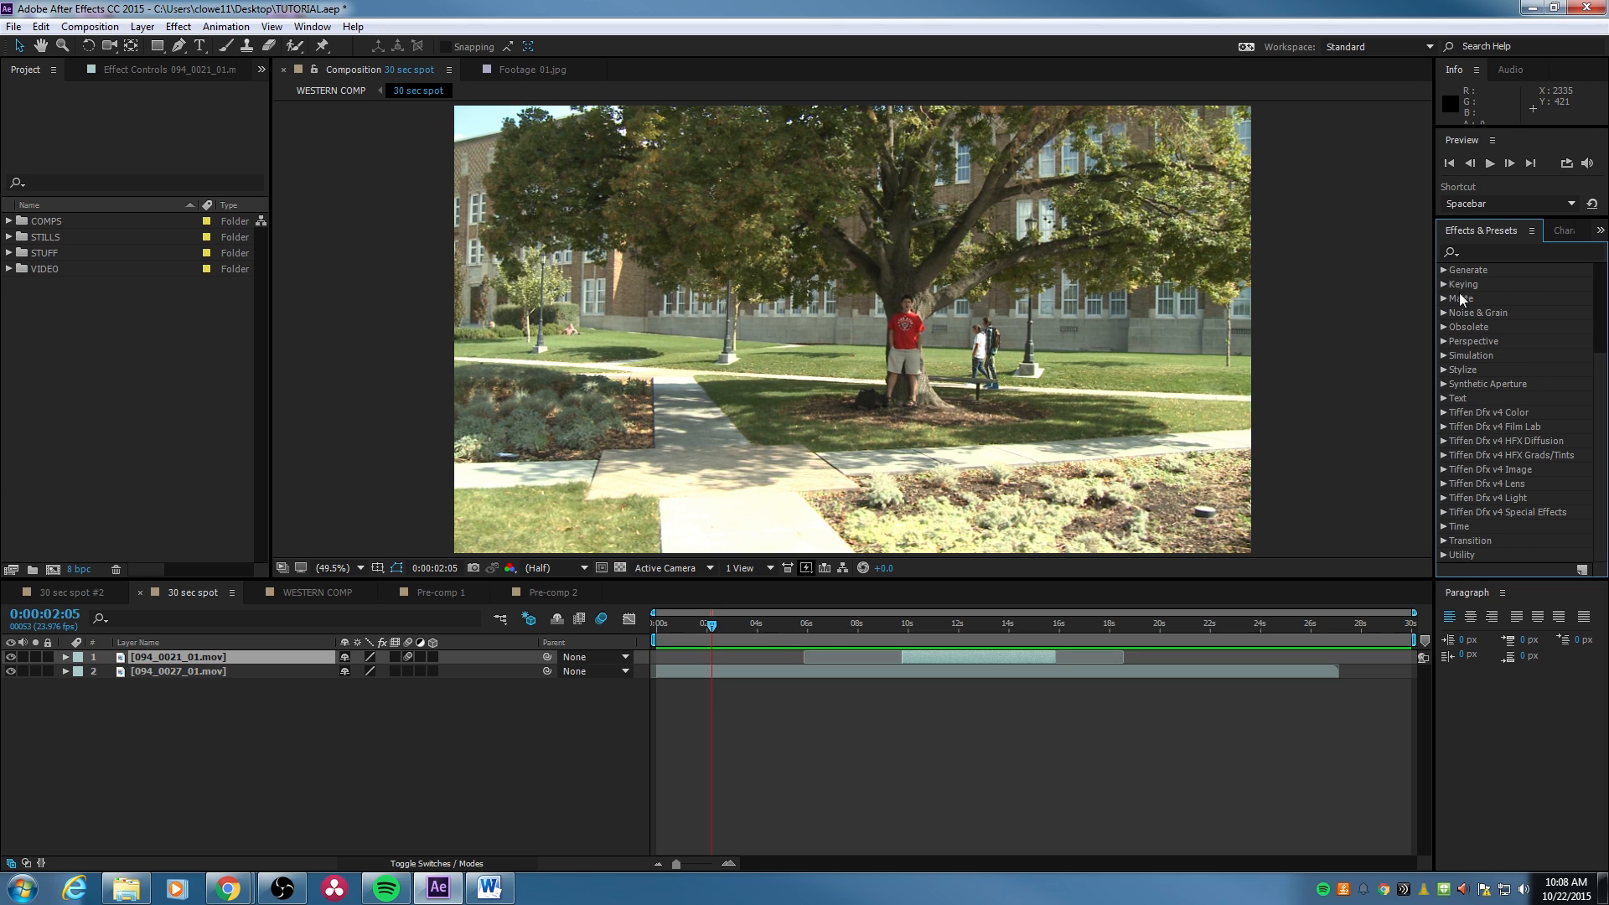
click(1479, 252)
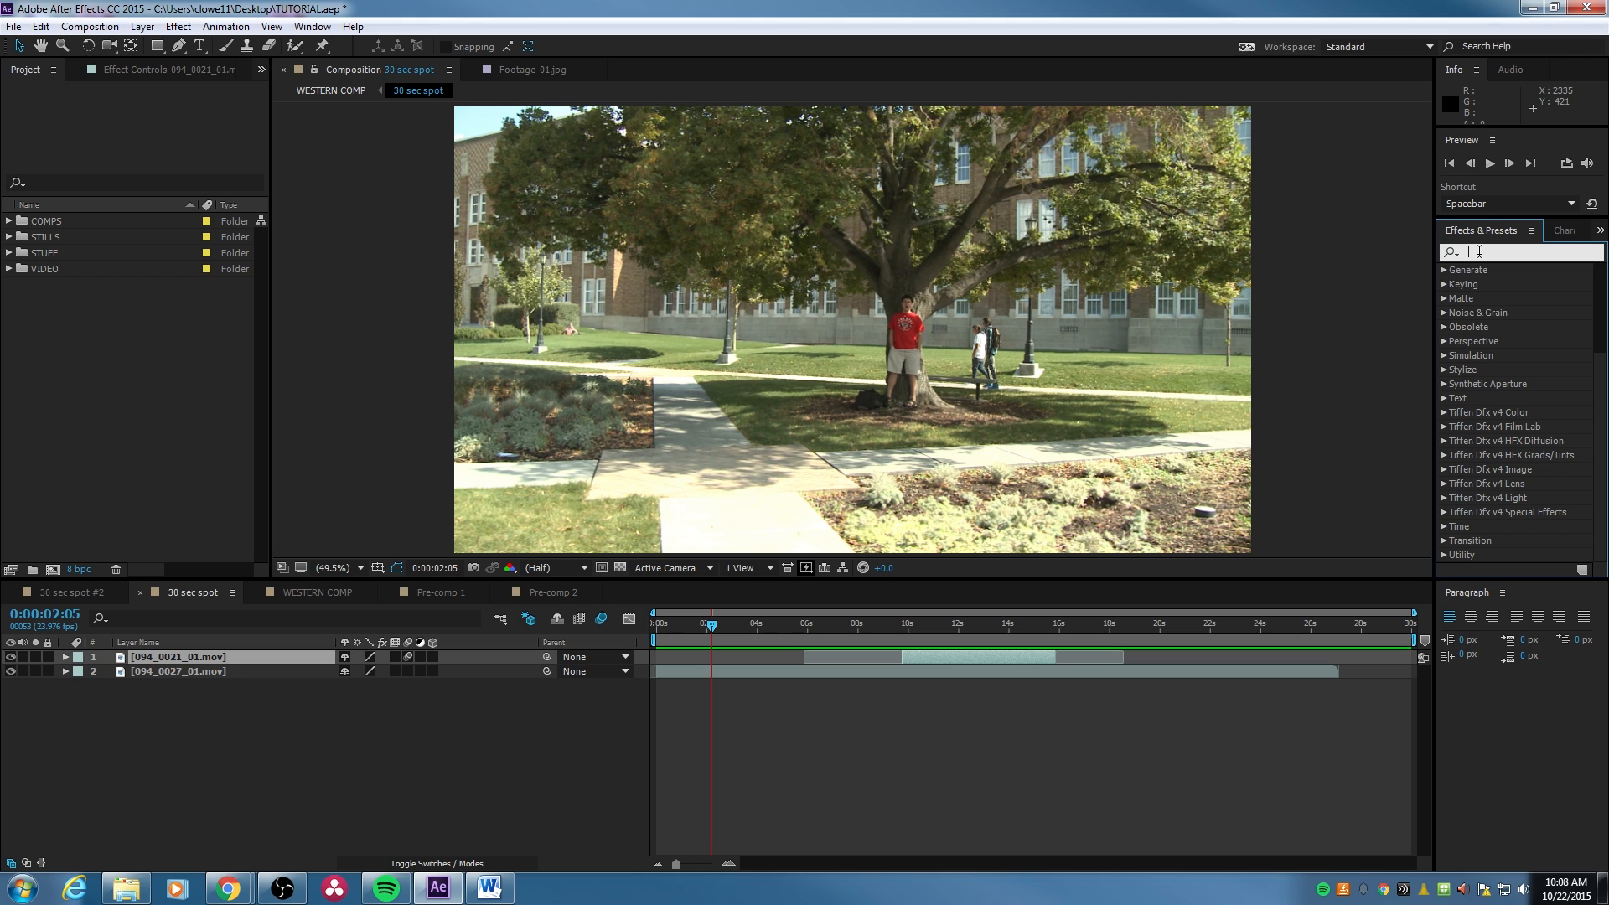
text(c)
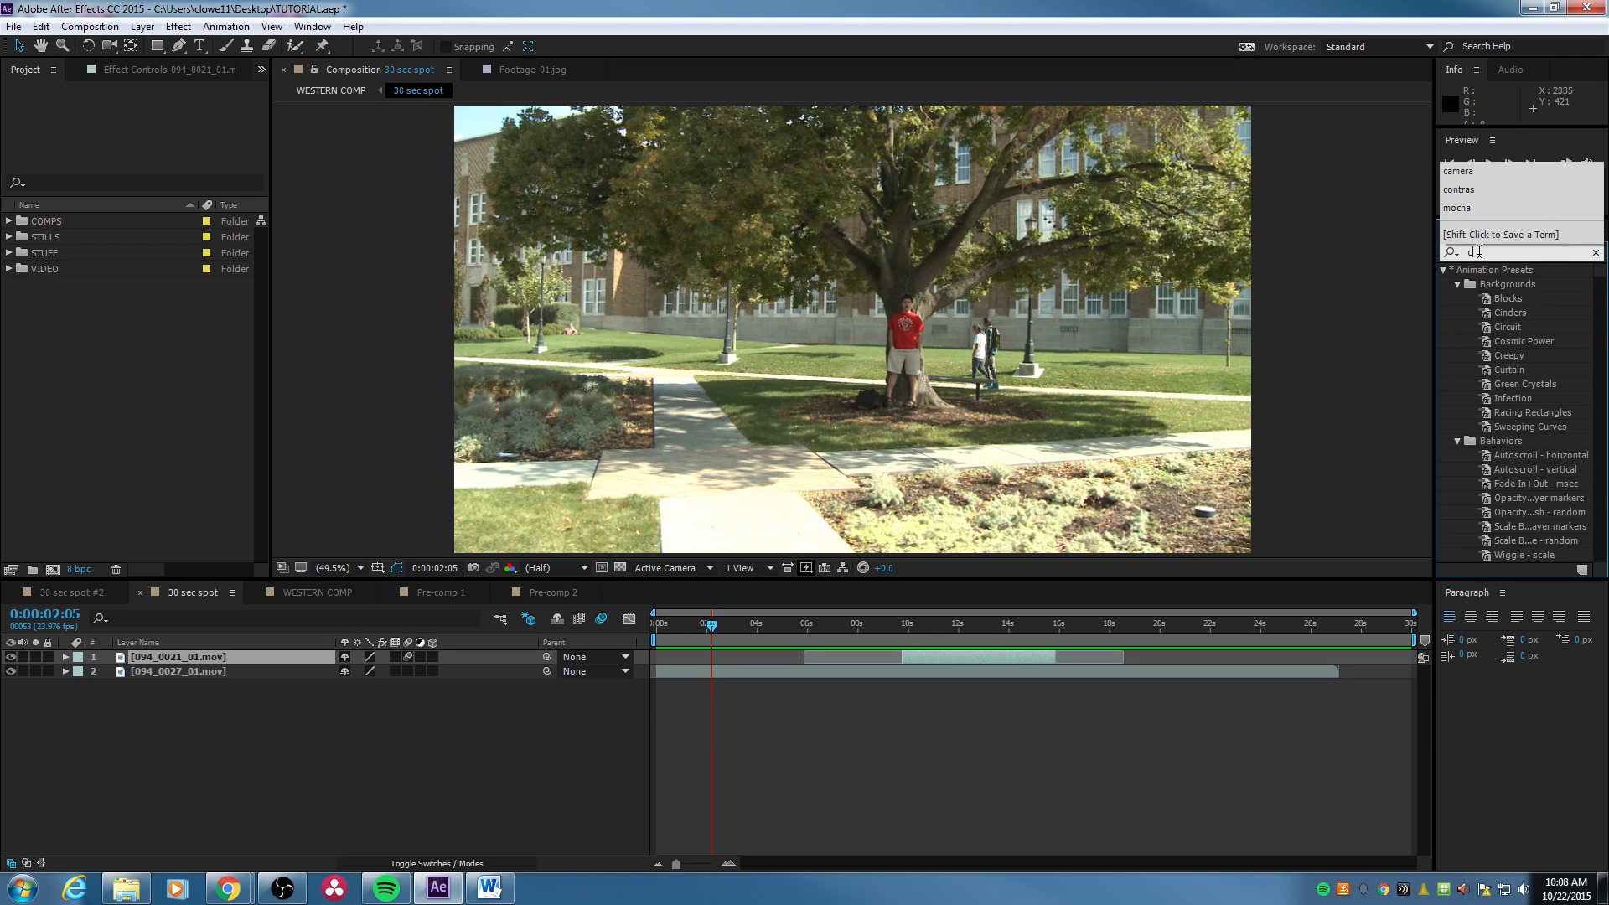
text(ame)
key(BackSpace)
key(BackSpace)
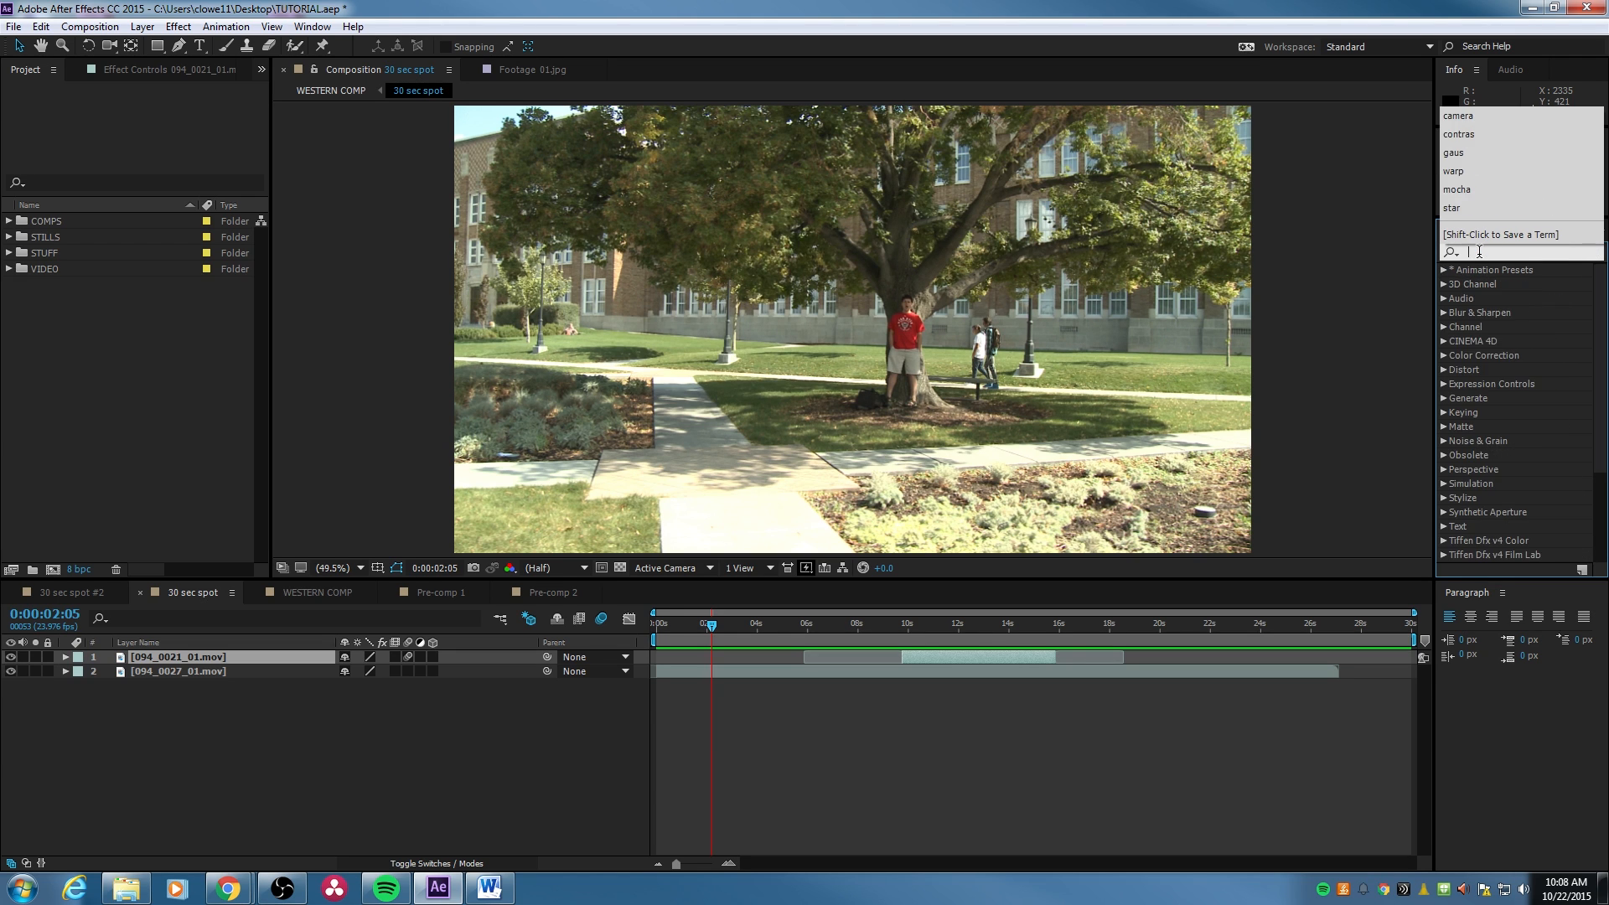
text(blur)
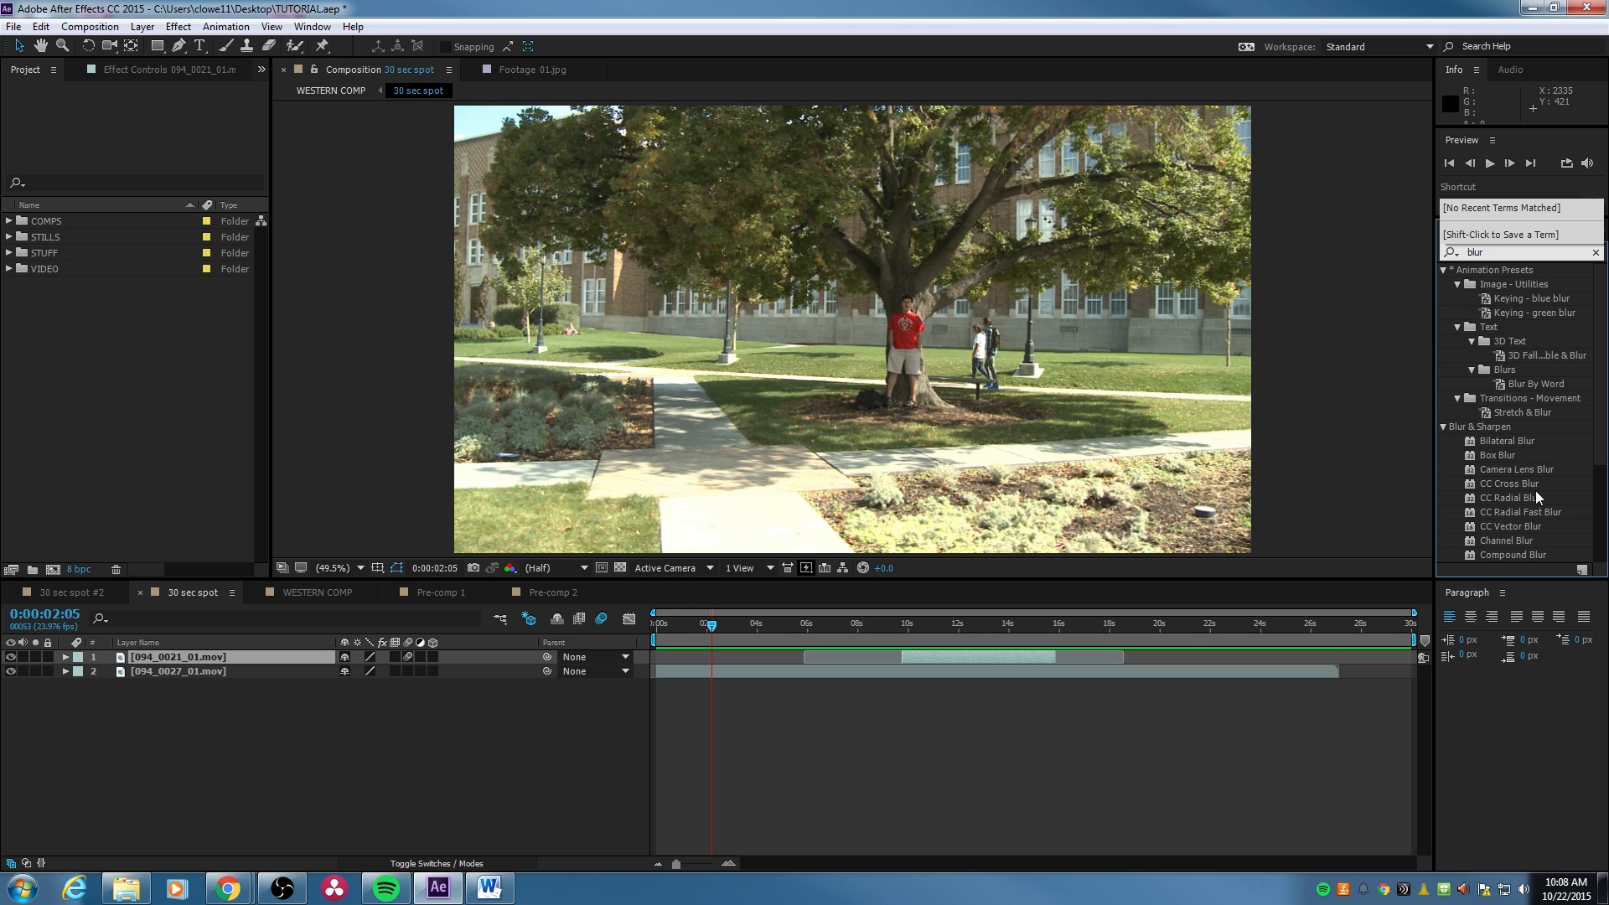
Apply the Camera Lens Blur effect to the campus clip layer 094_0027_01.mov.
click(1524, 469)
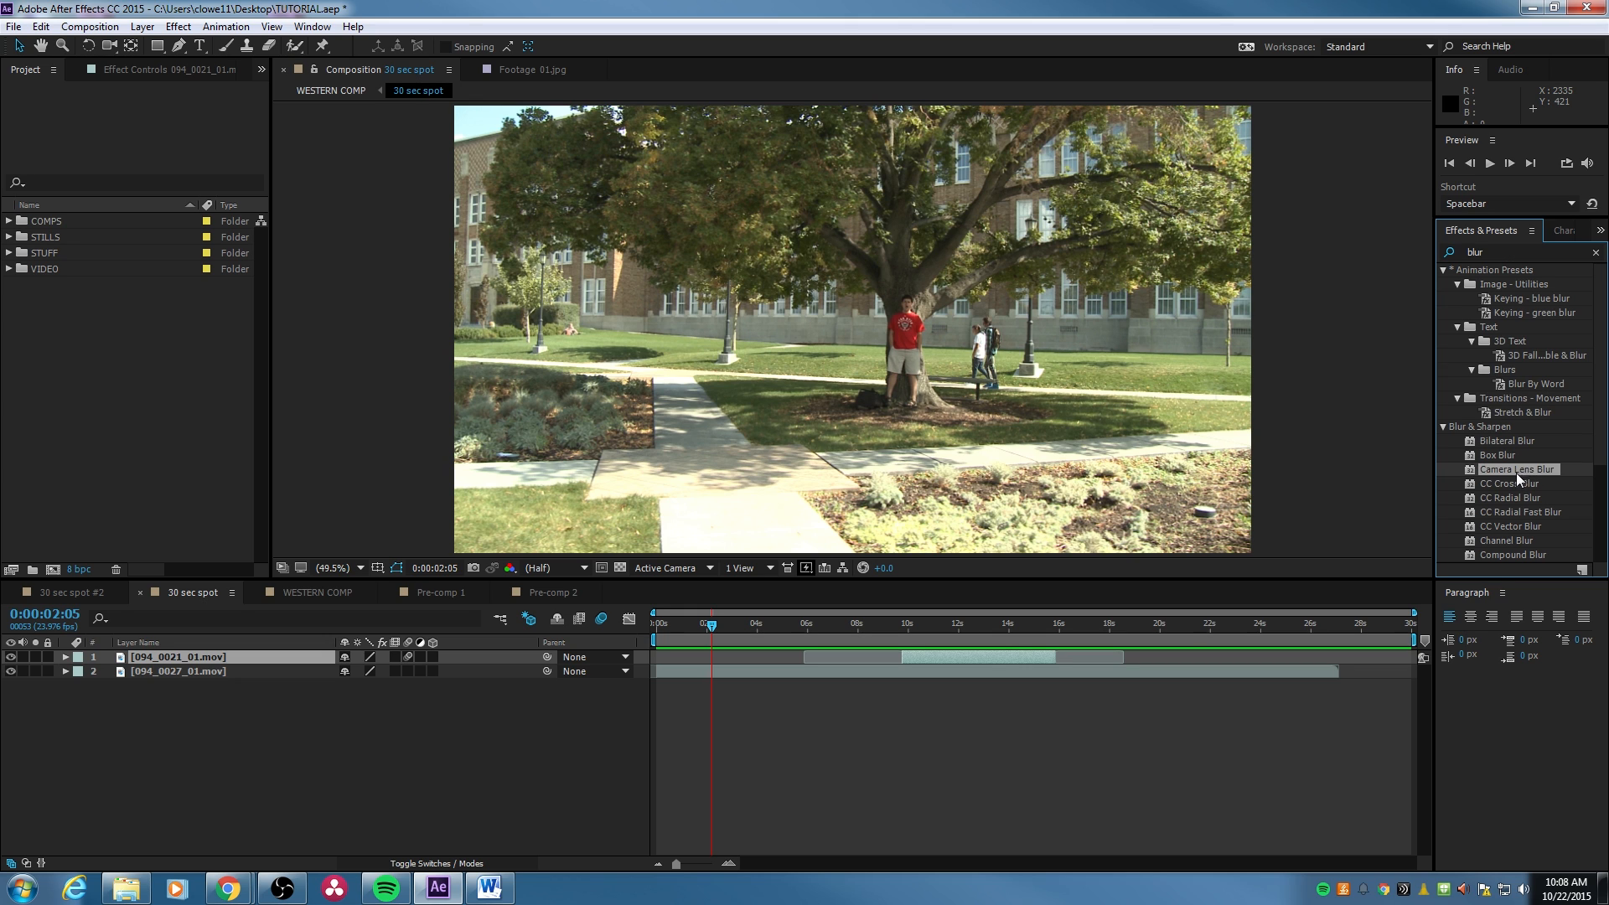
drag(1522, 471, 907, 314)
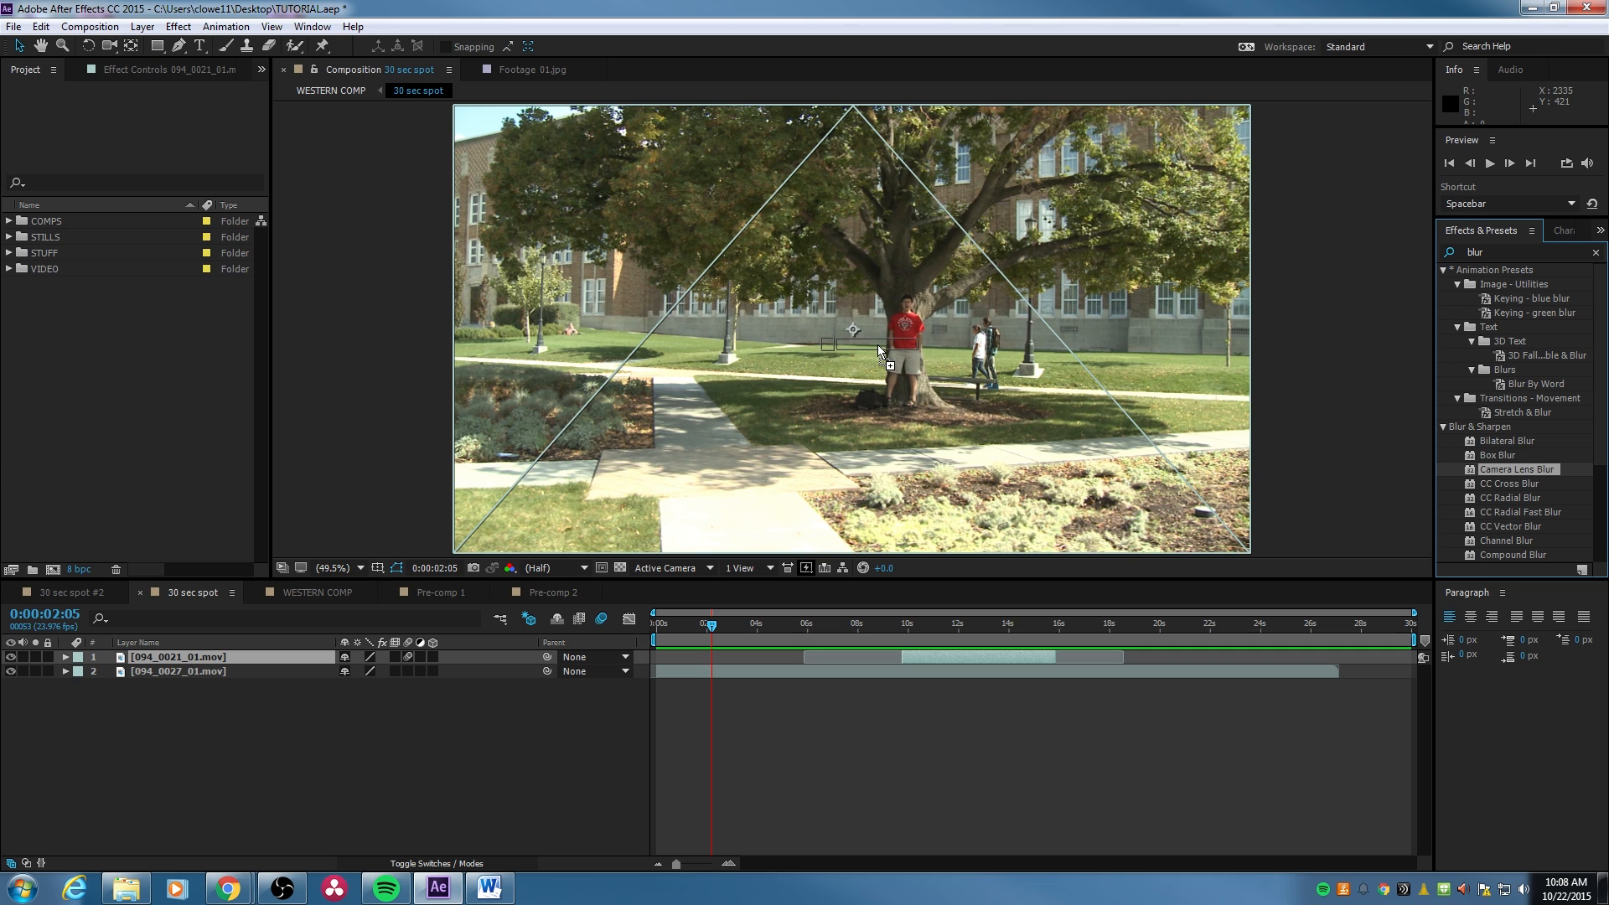
drag(877, 344, 215, 673)
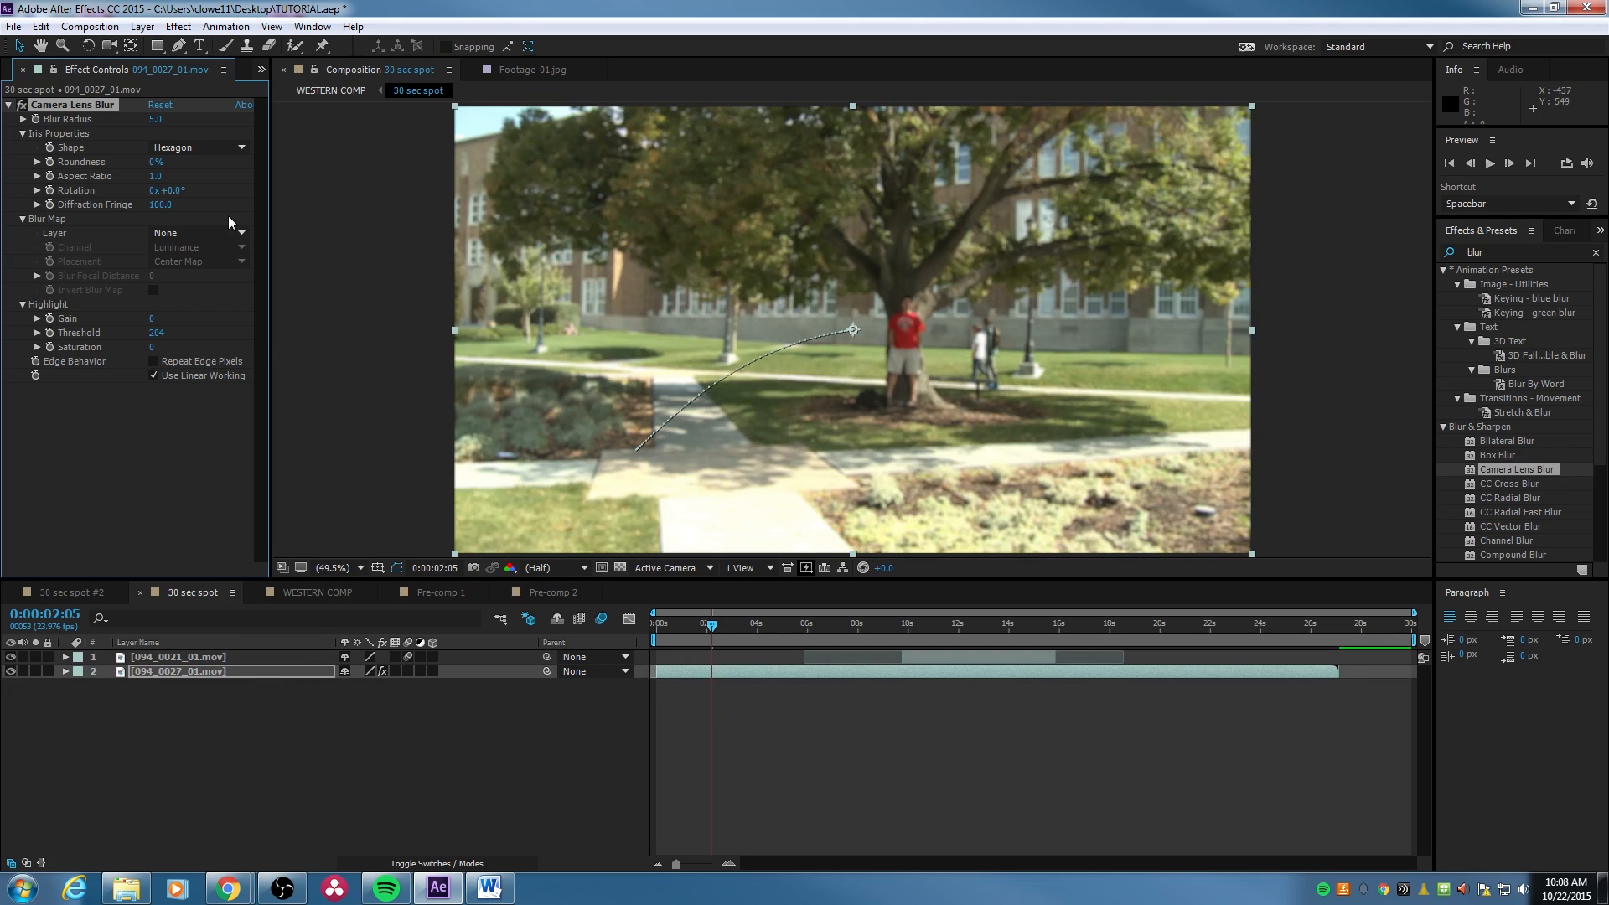
Show the Project panel briefly, return to the campus clip's effect controls and widen the panel to fit all its settings.
click(261, 68)
click(275, 92)
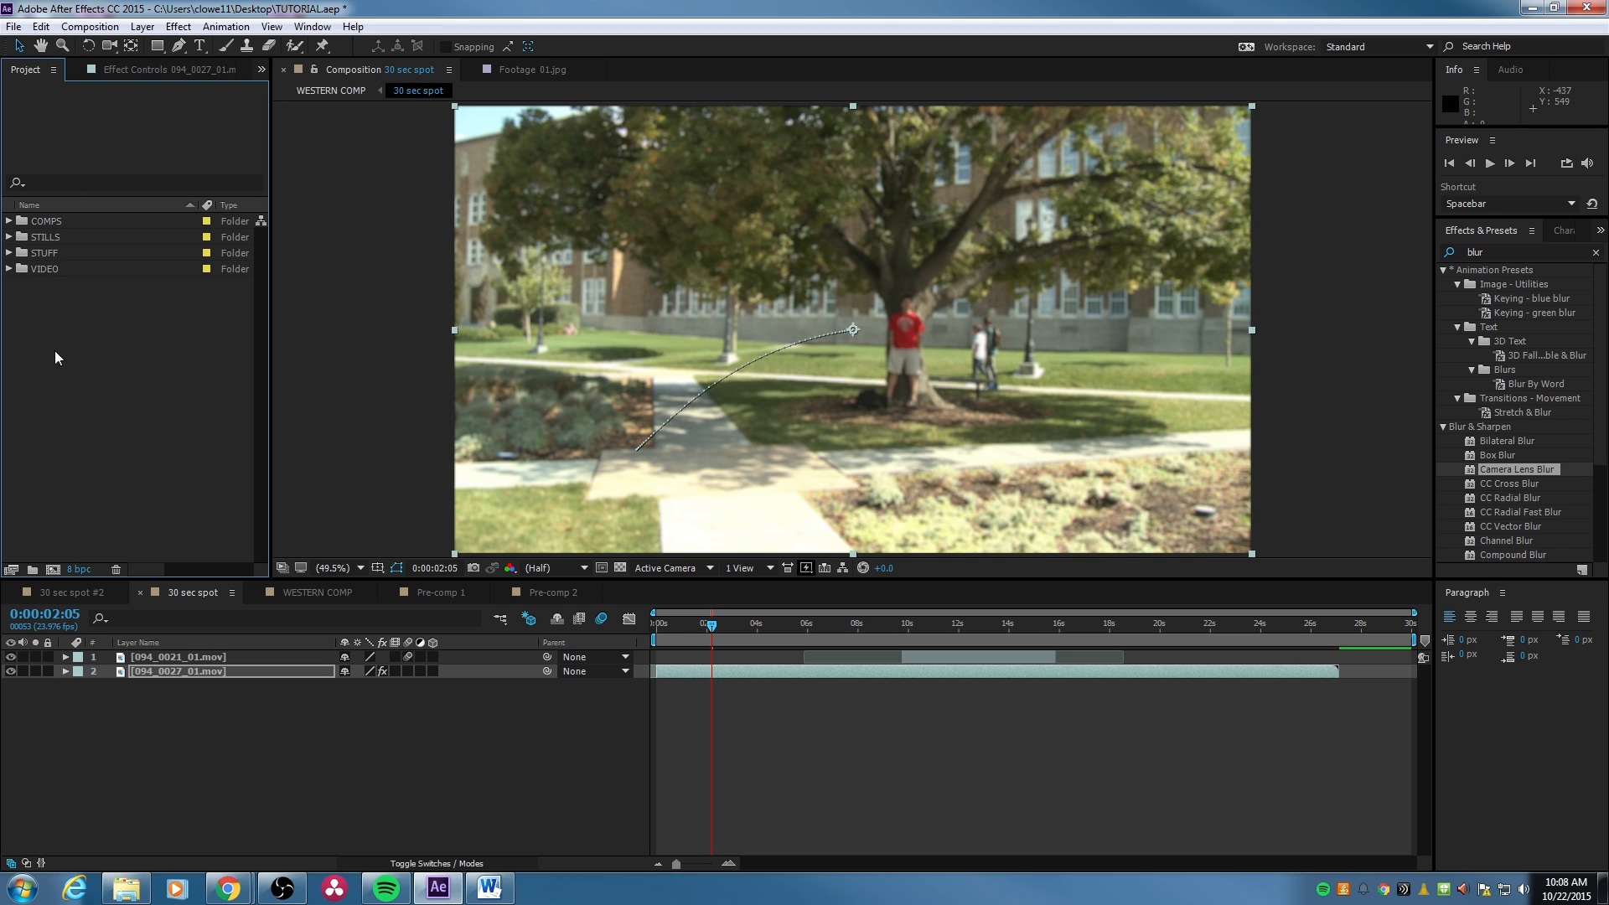
click(161, 70)
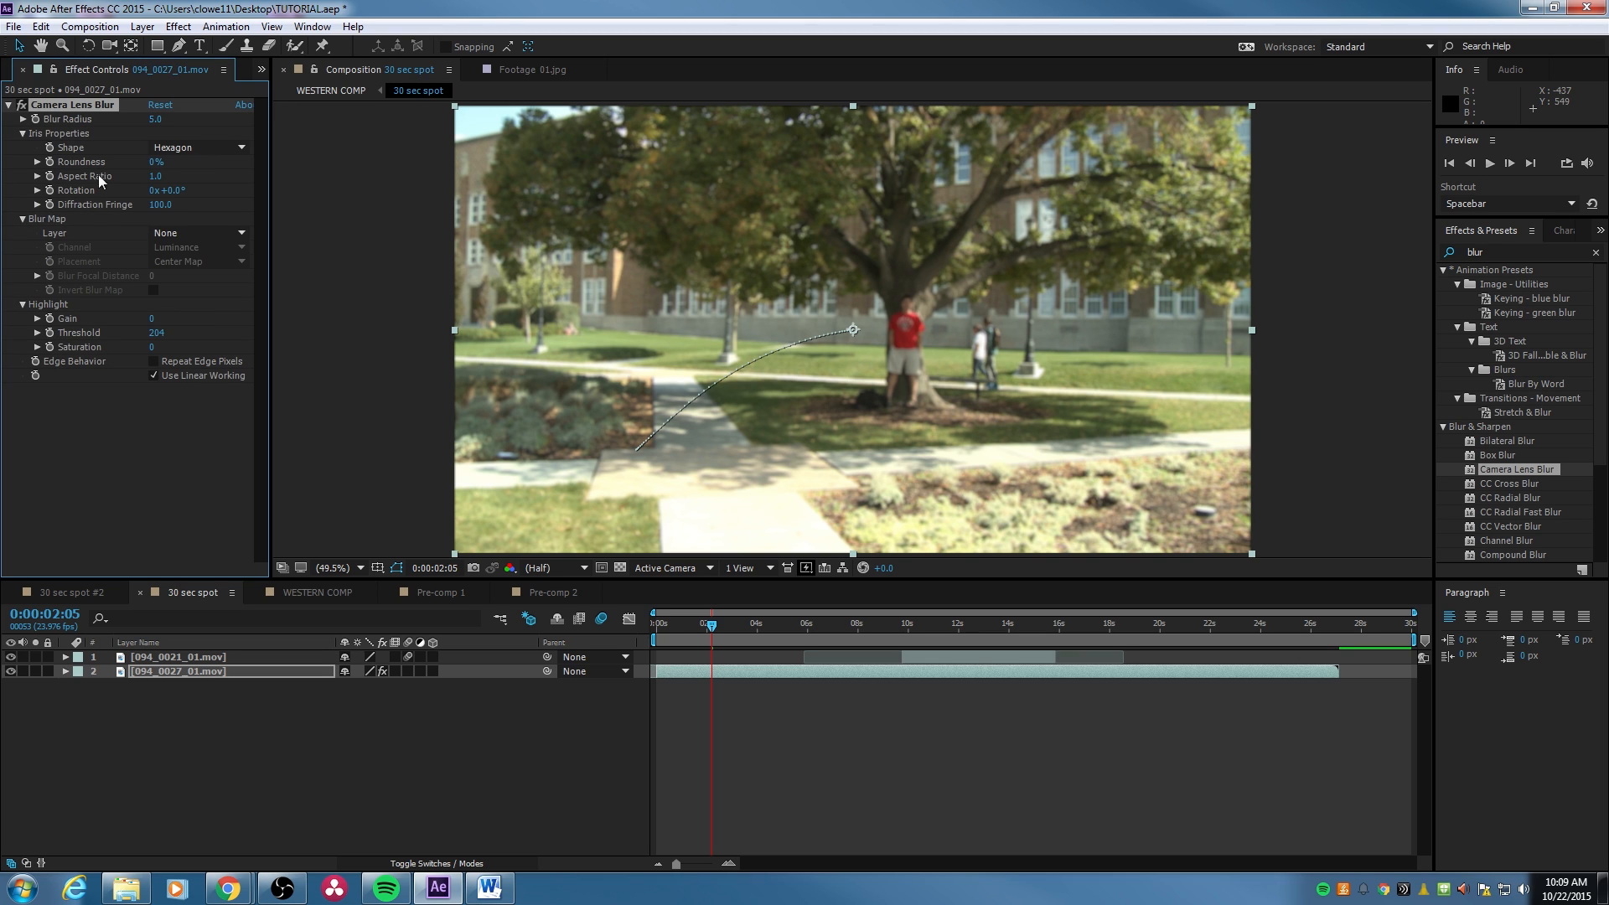
drag(271, 290, 336, 293)
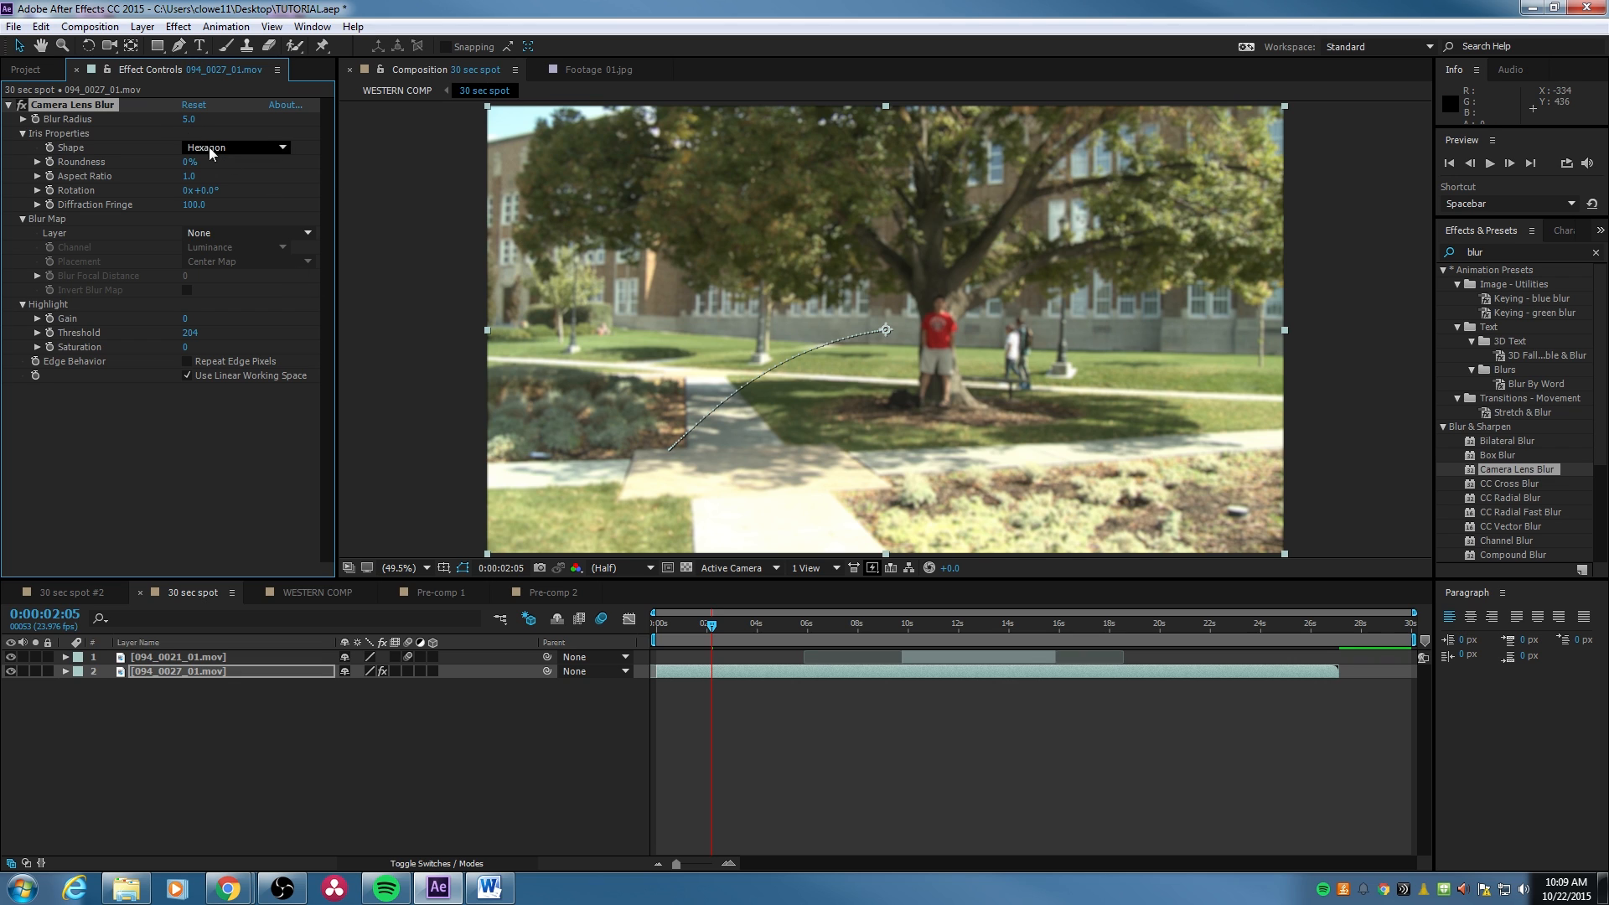
Reselect the 094_0027_01.mov layer, and collapse and re-expand its Camera Lens Blur settings to review them.
click(208, 774)
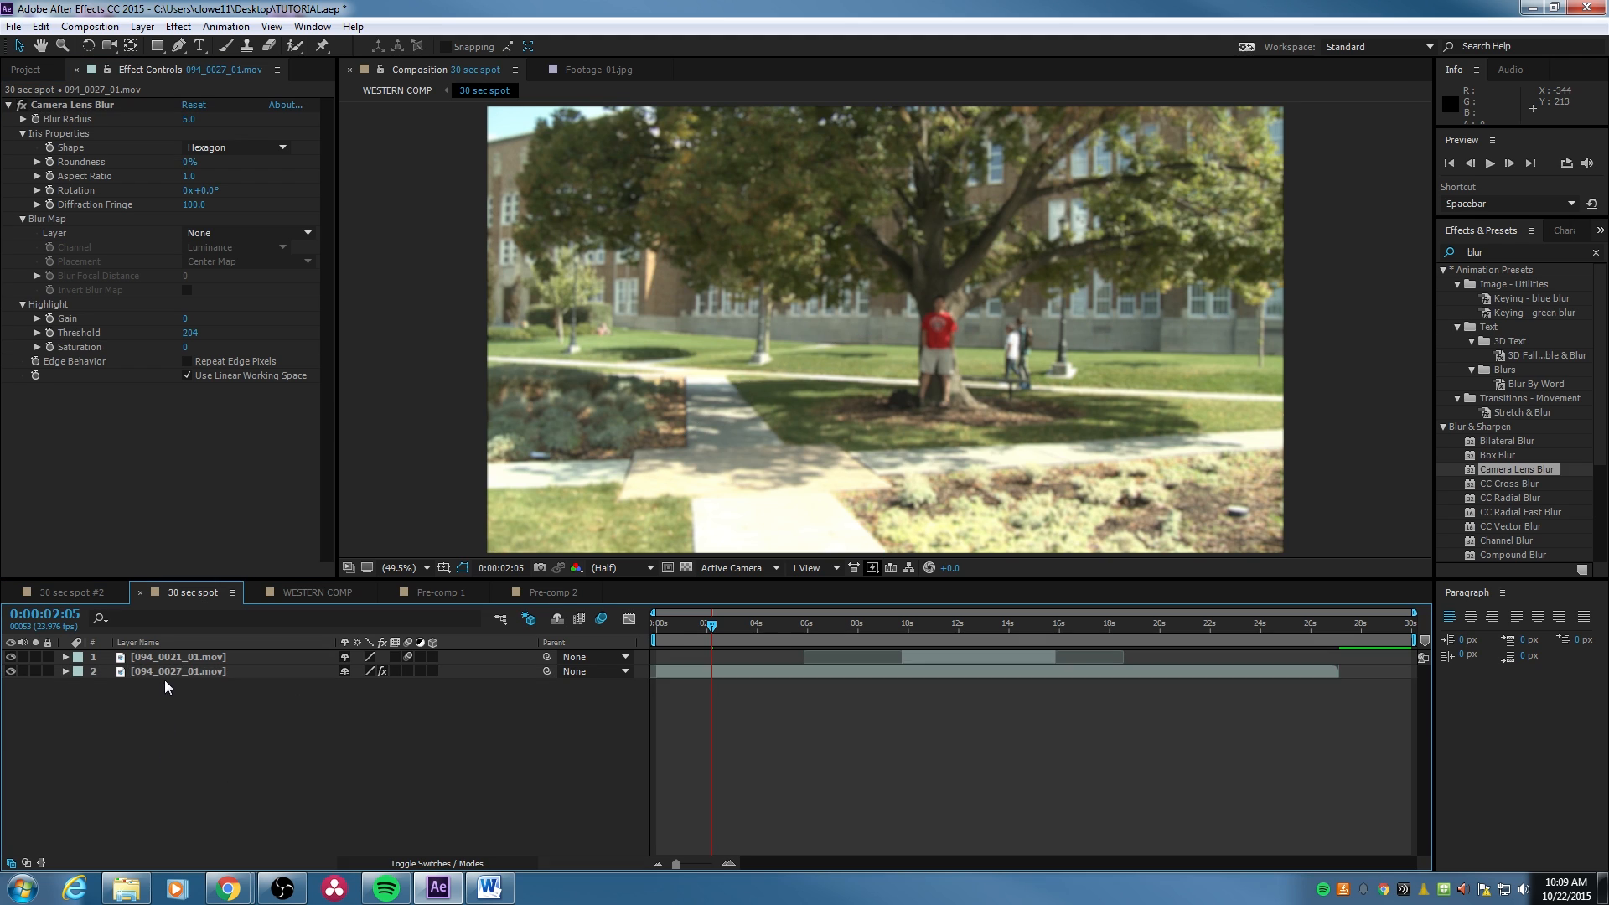
click(167, 673)
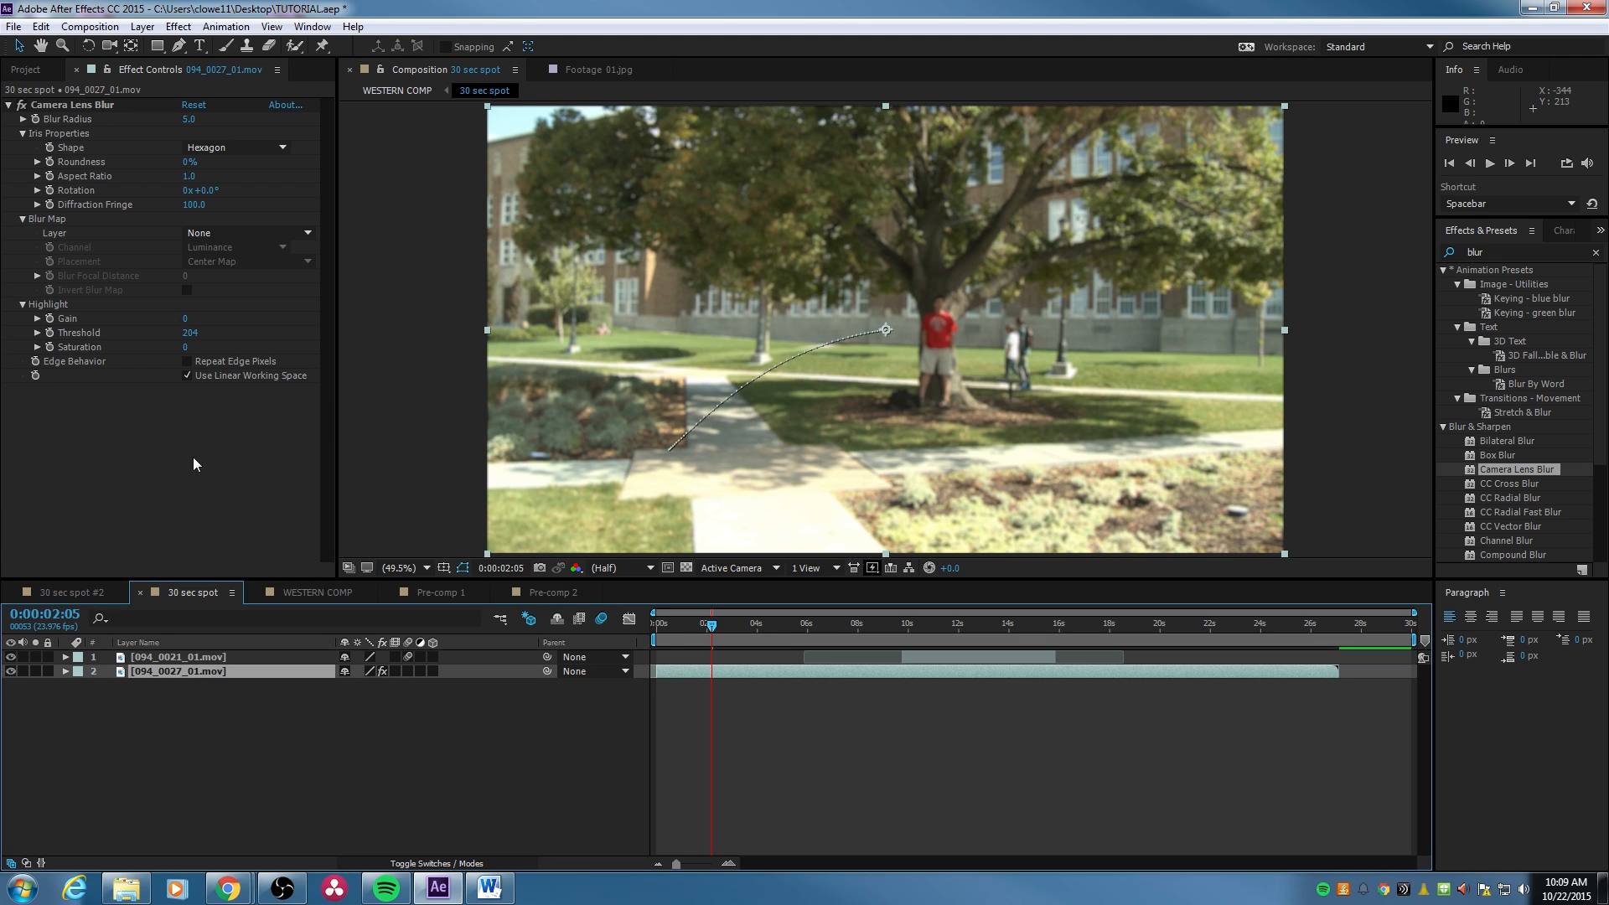
click(9, 106)
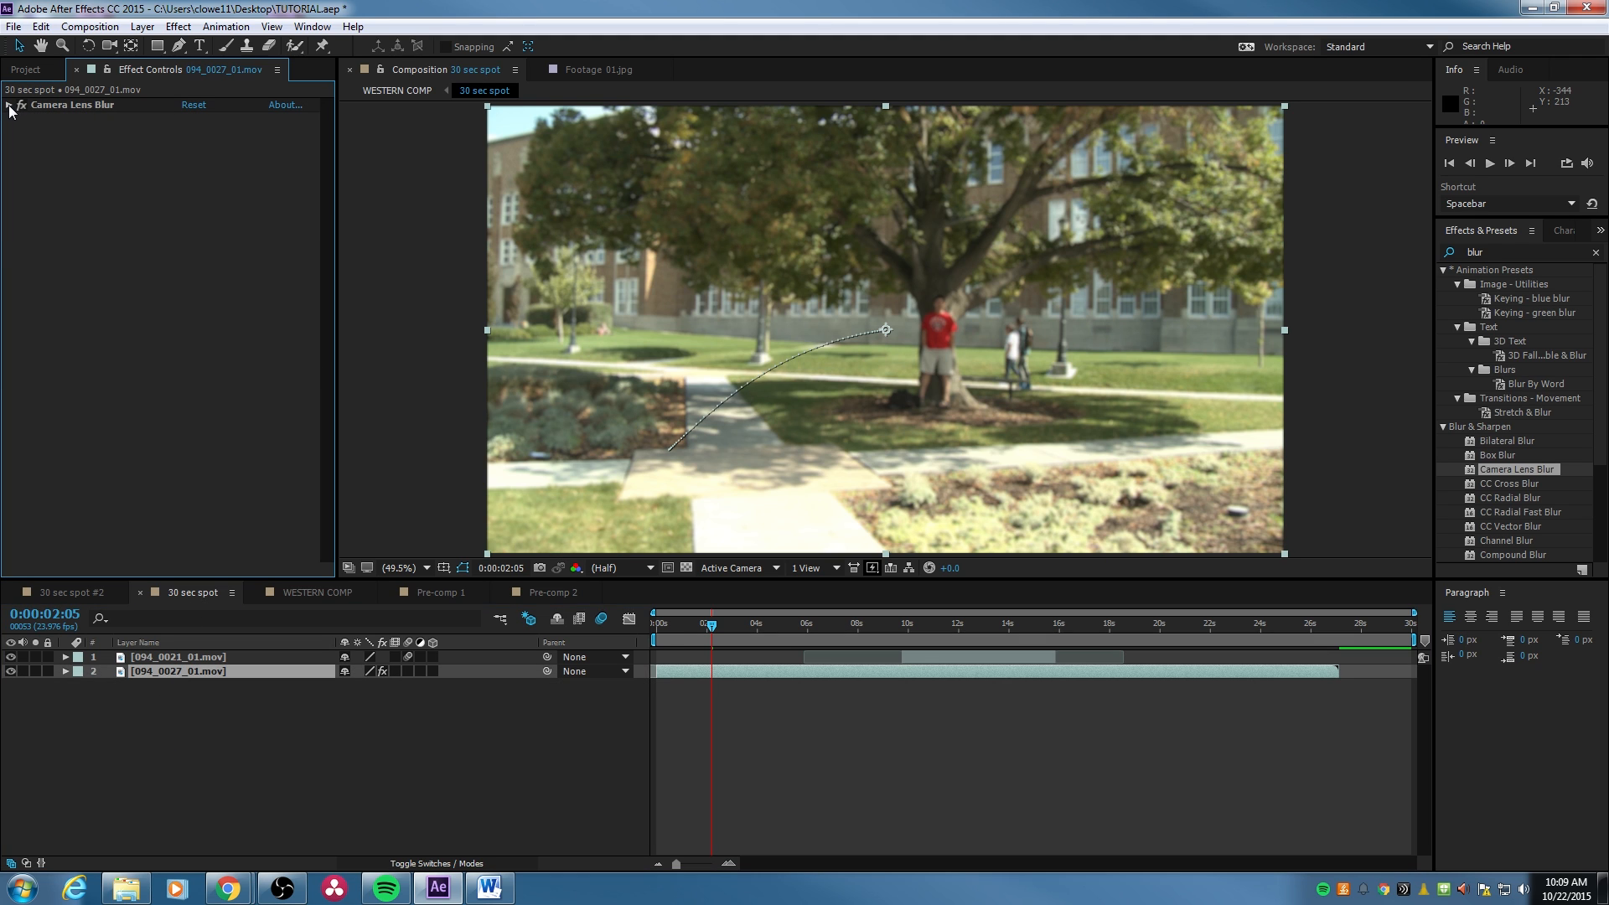
click(10, 105)
click(9, 106)
click(9, 105)
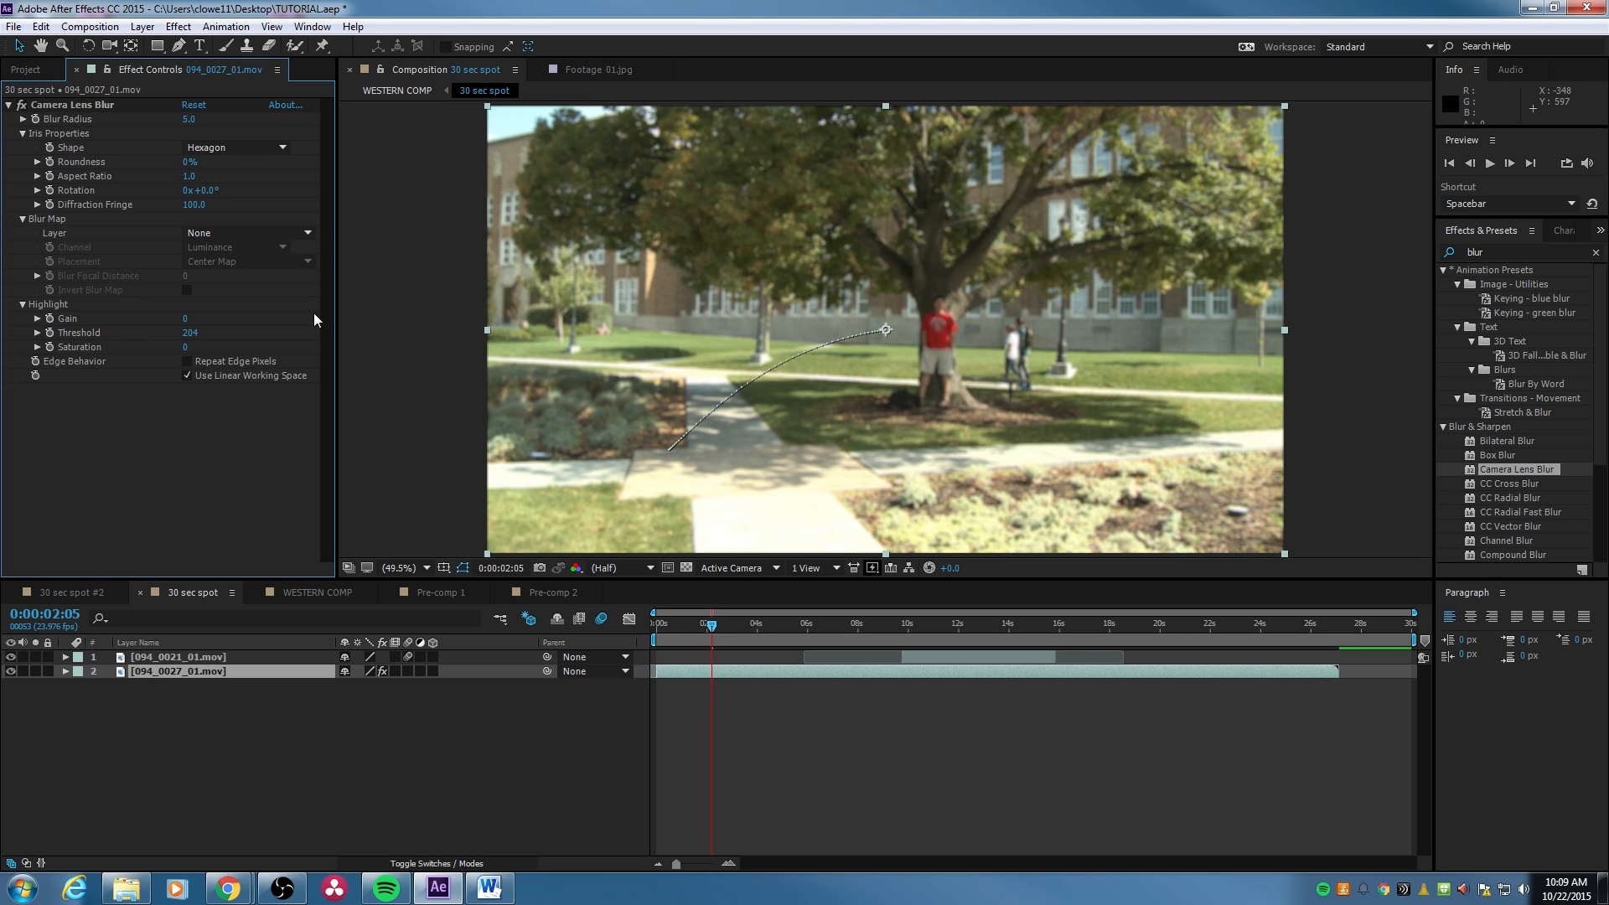
Lower the Camera Lens Blur's Blur Radius to 0 to compare the sharp image, and raise it to 29.0.
mouse_move(185, 122)
mouse_down()
mouse_move(226, 121)
mouse_move(183, 124)
mouse_up()
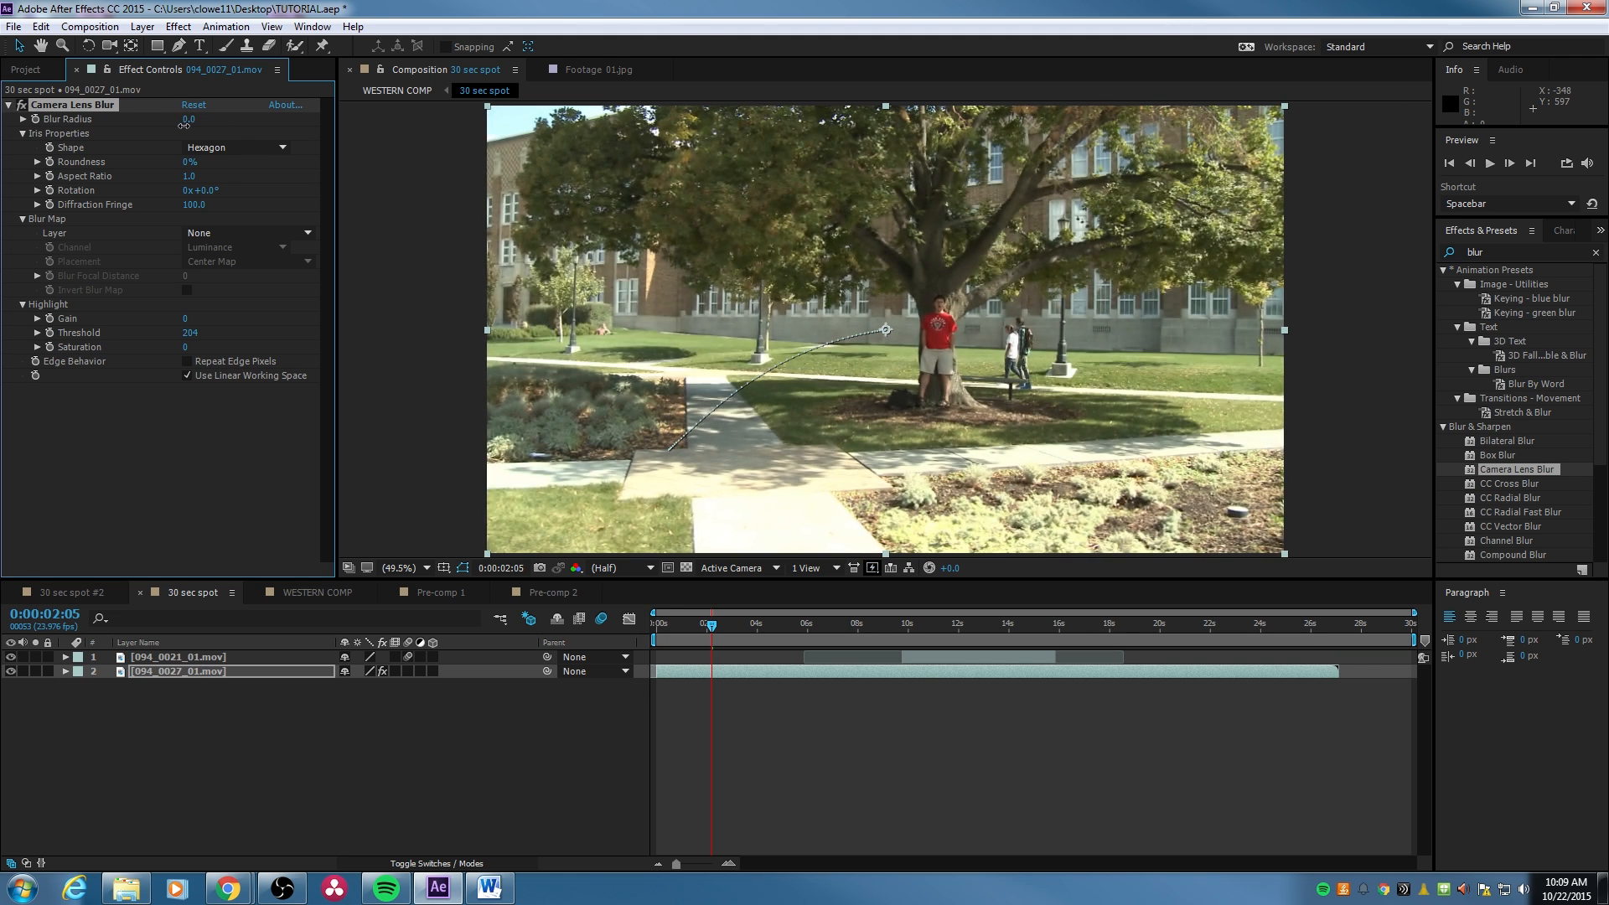
click(620, 568)
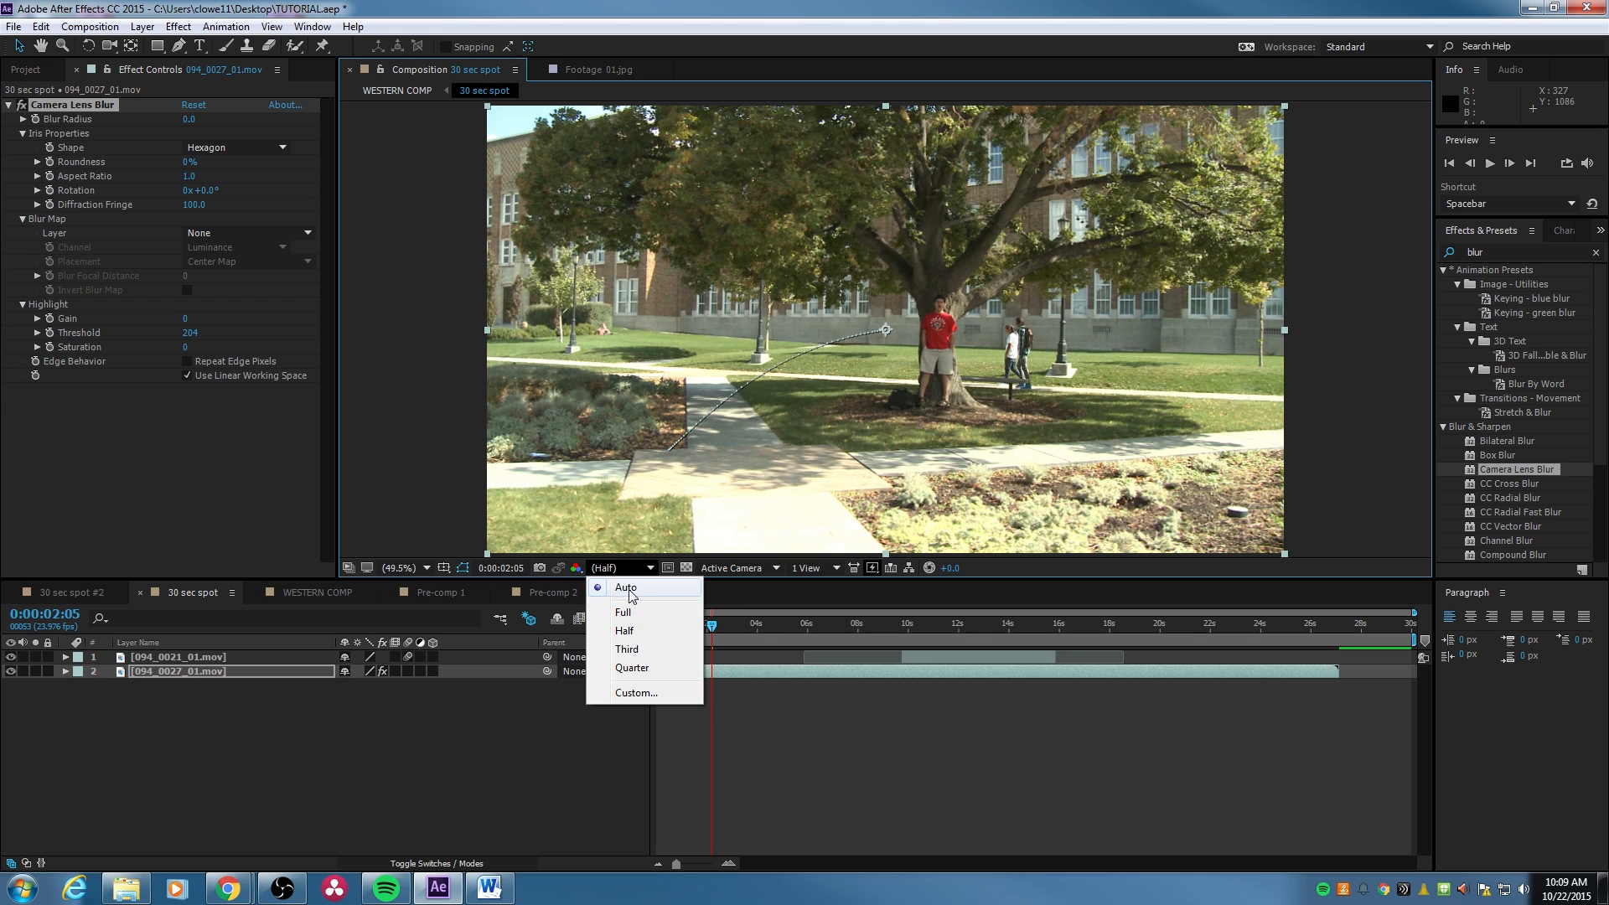
click(465, 731)
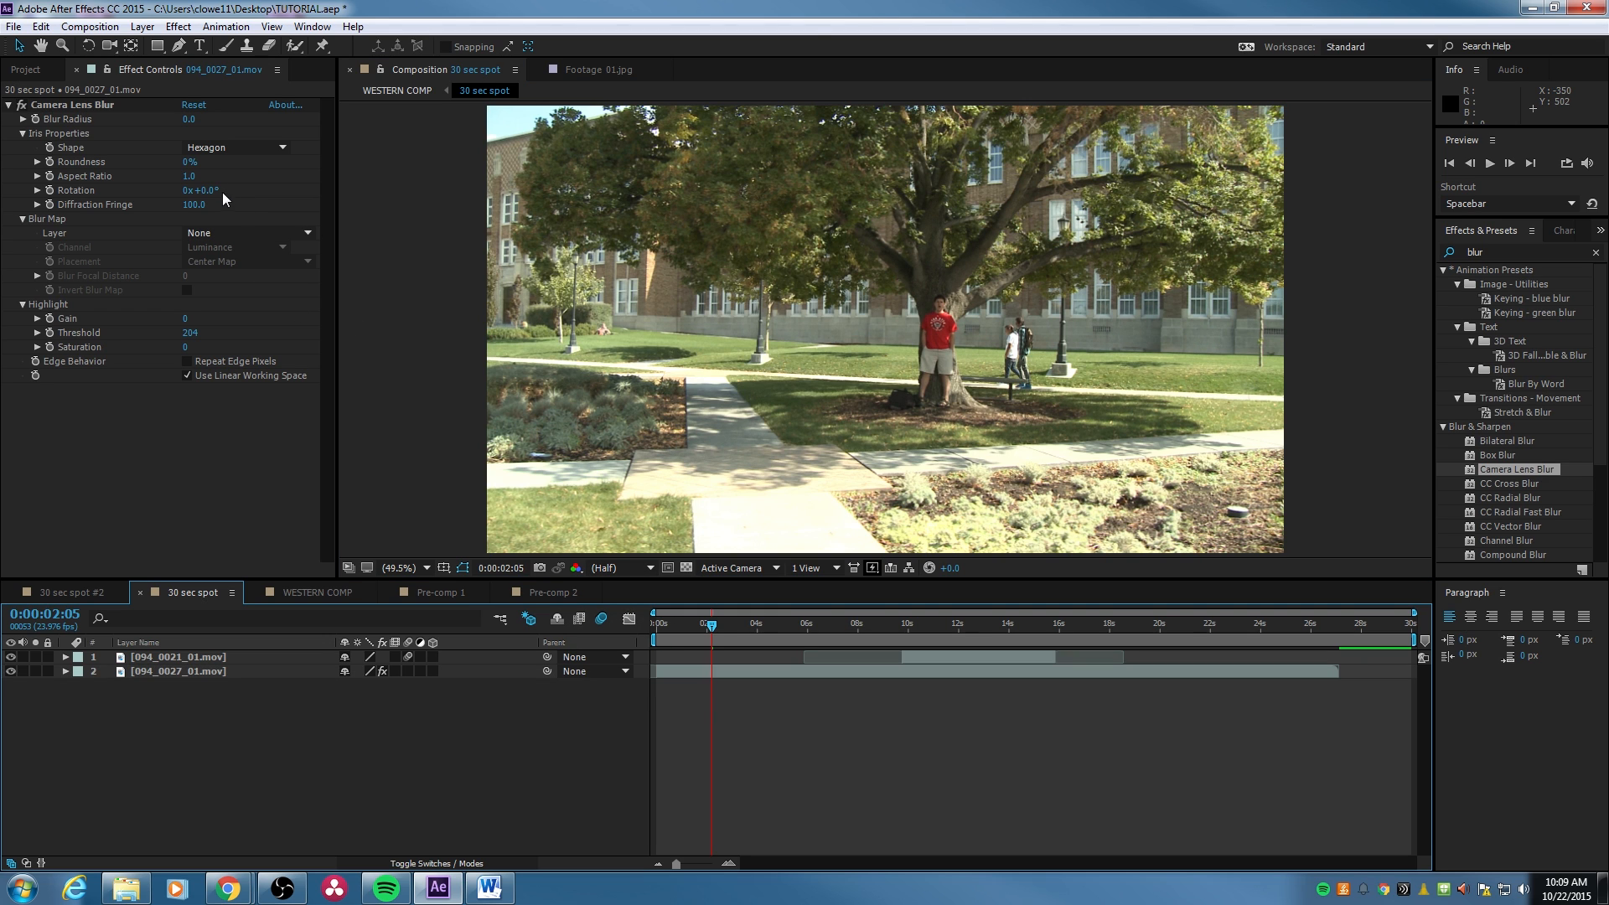
drag(191, 124, 222, 125)
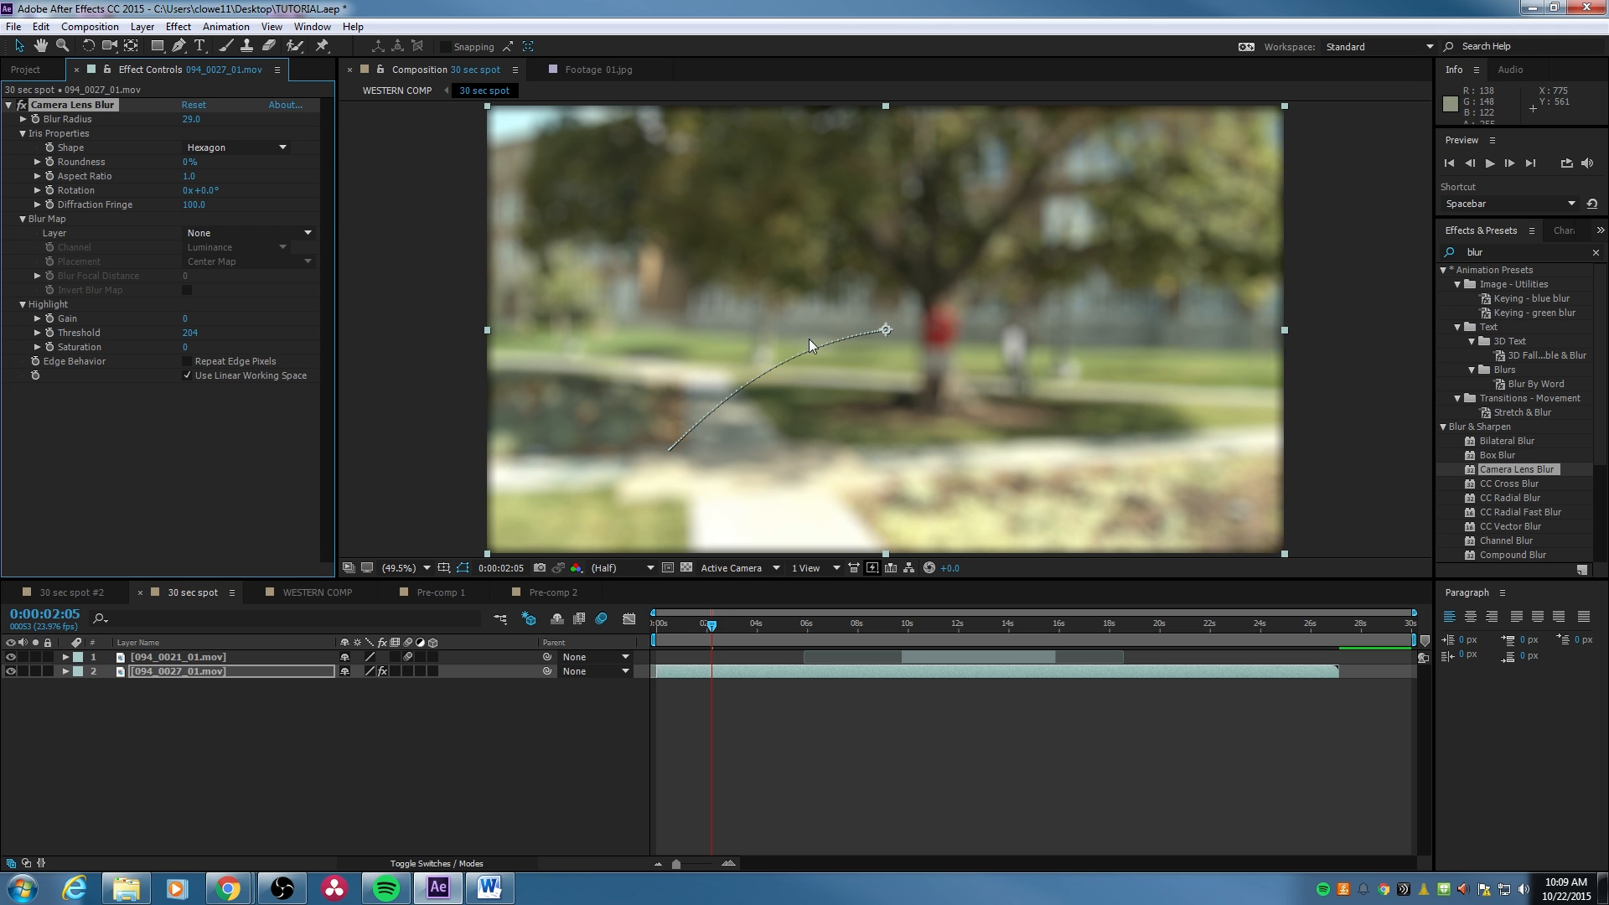
Reveal the campus clip's Camera Lens Blur properties in the timeline and start keyframing Blur Radius at 0:00:00:00.
drag(714, 642, 651, 642)
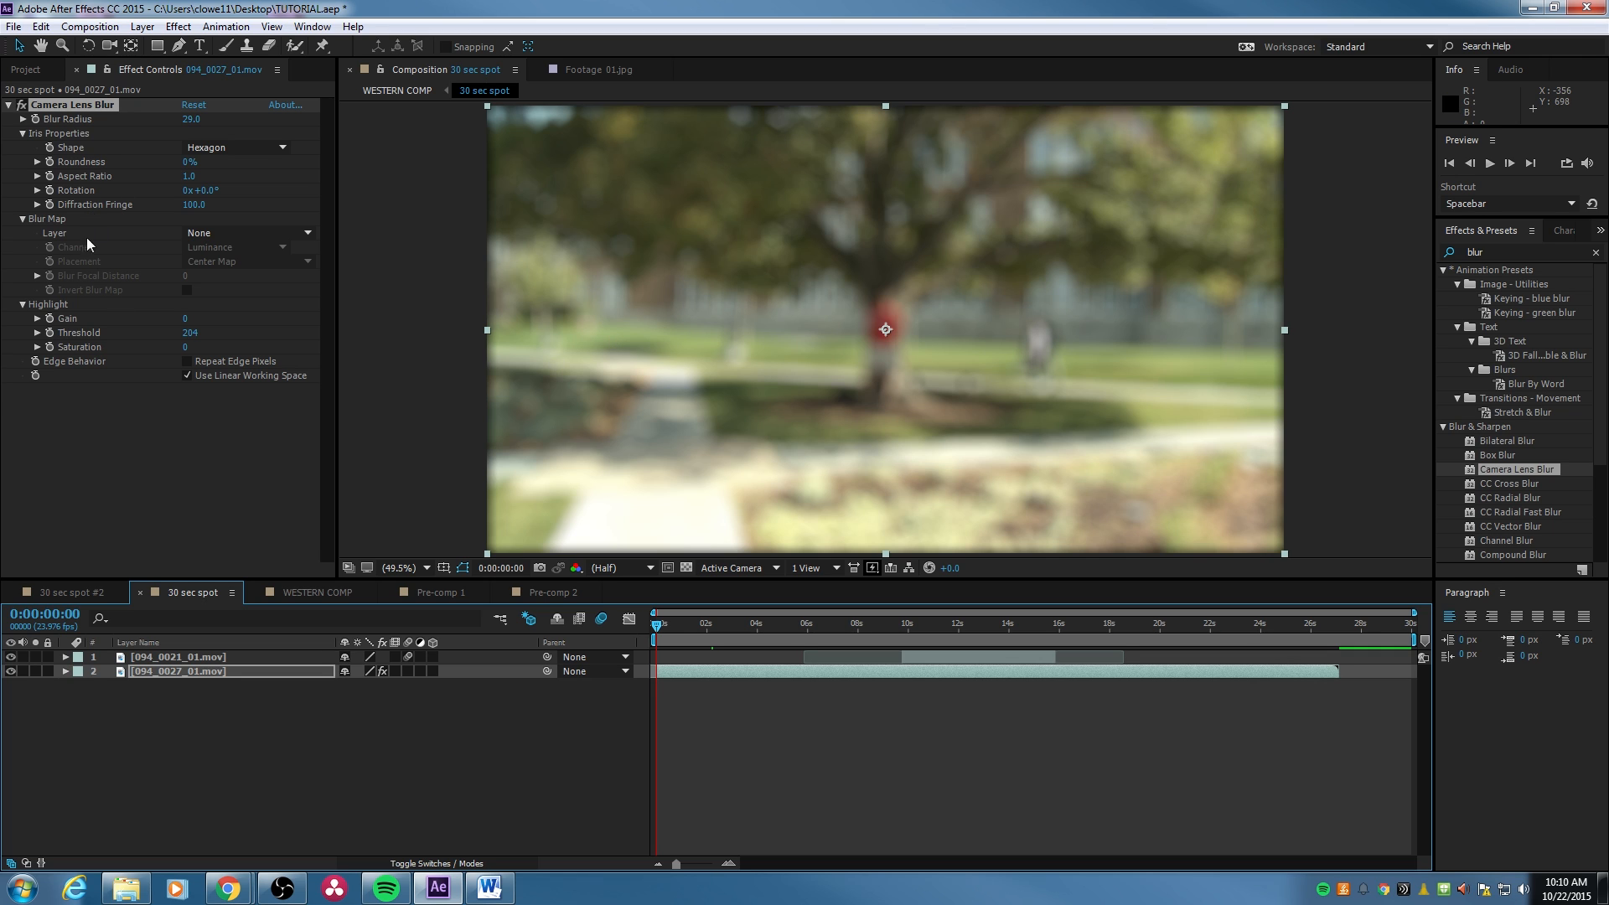
click(66, 671)
click(80, 701)
click(80, 686)
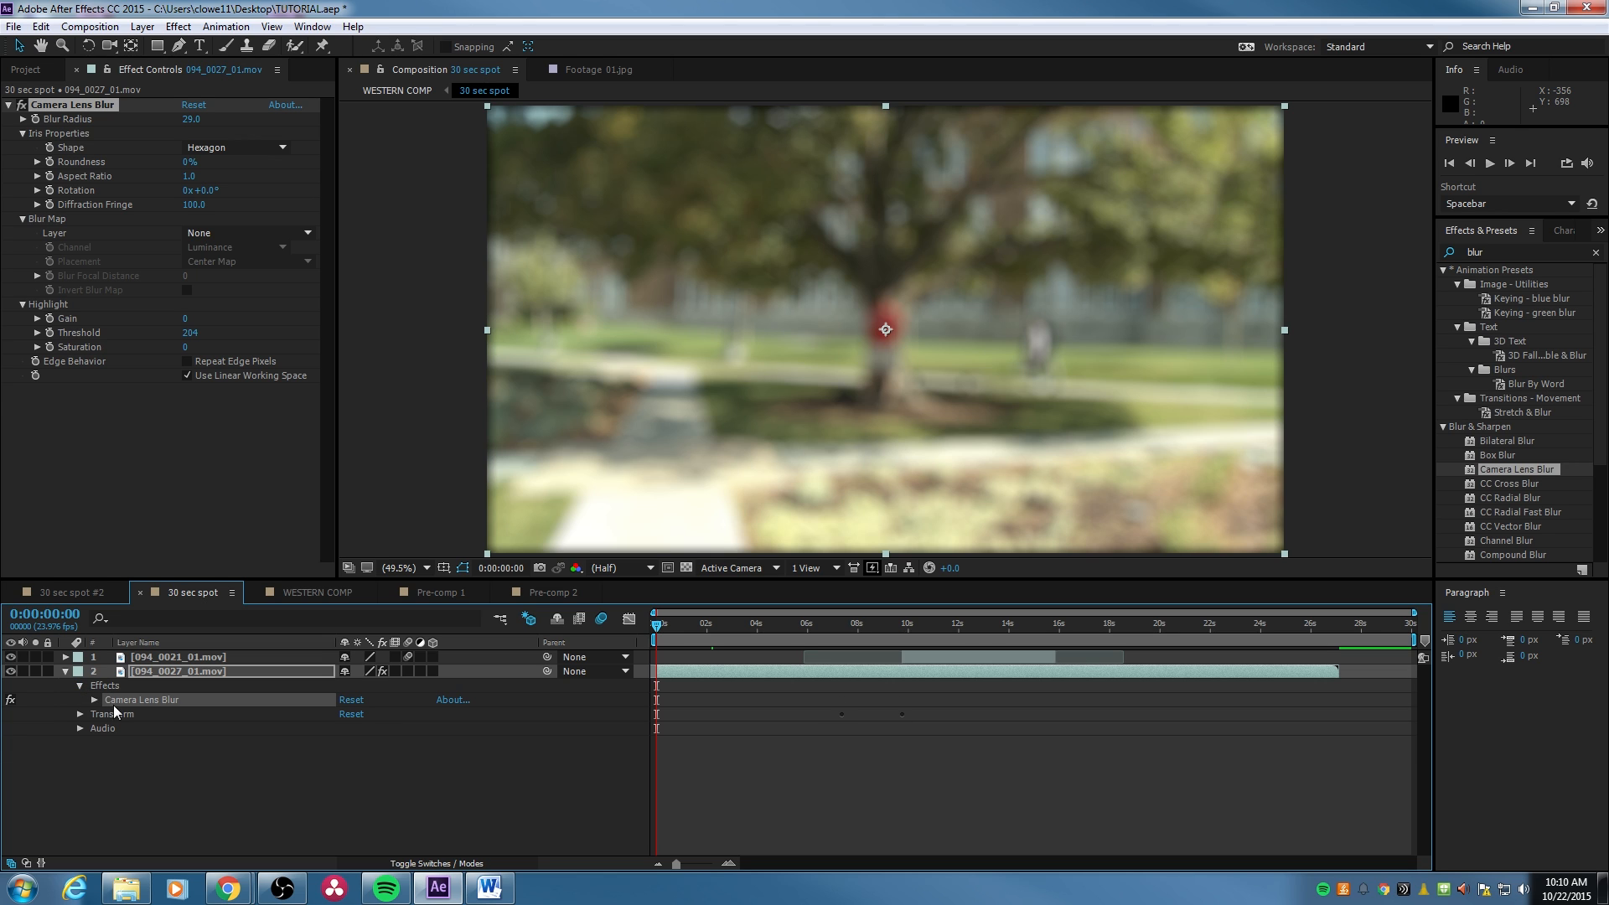
click(93, 700)
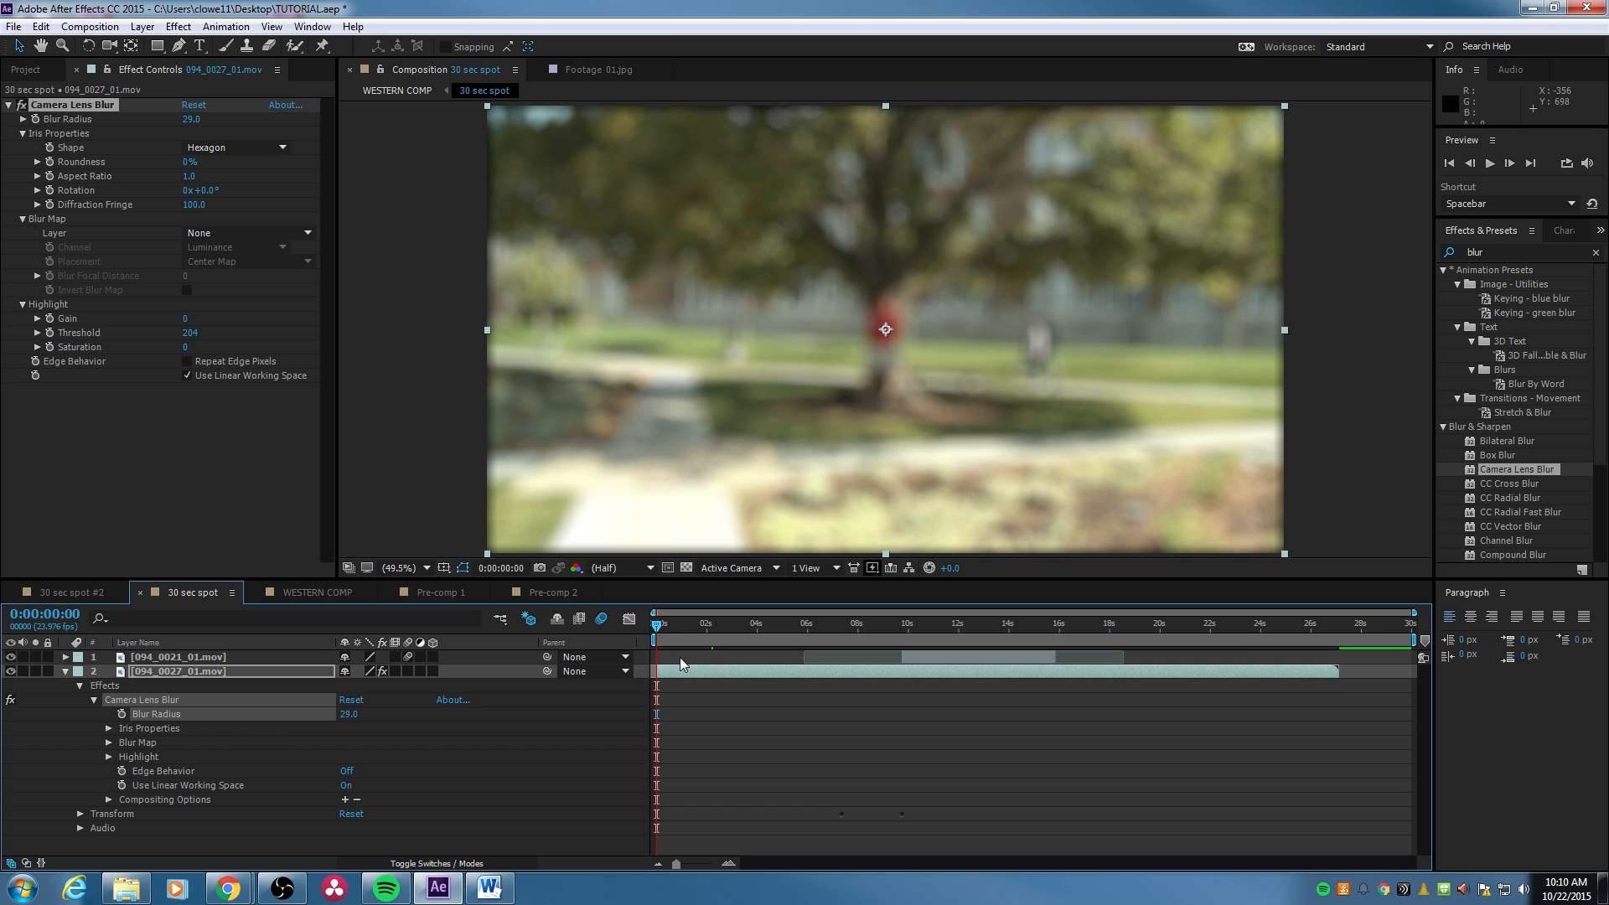
click(122, 715)
Add a second Blur Radius keyframe at 0:00:02:01 and set its value to 0.
drag(673, 630, 710, 633)
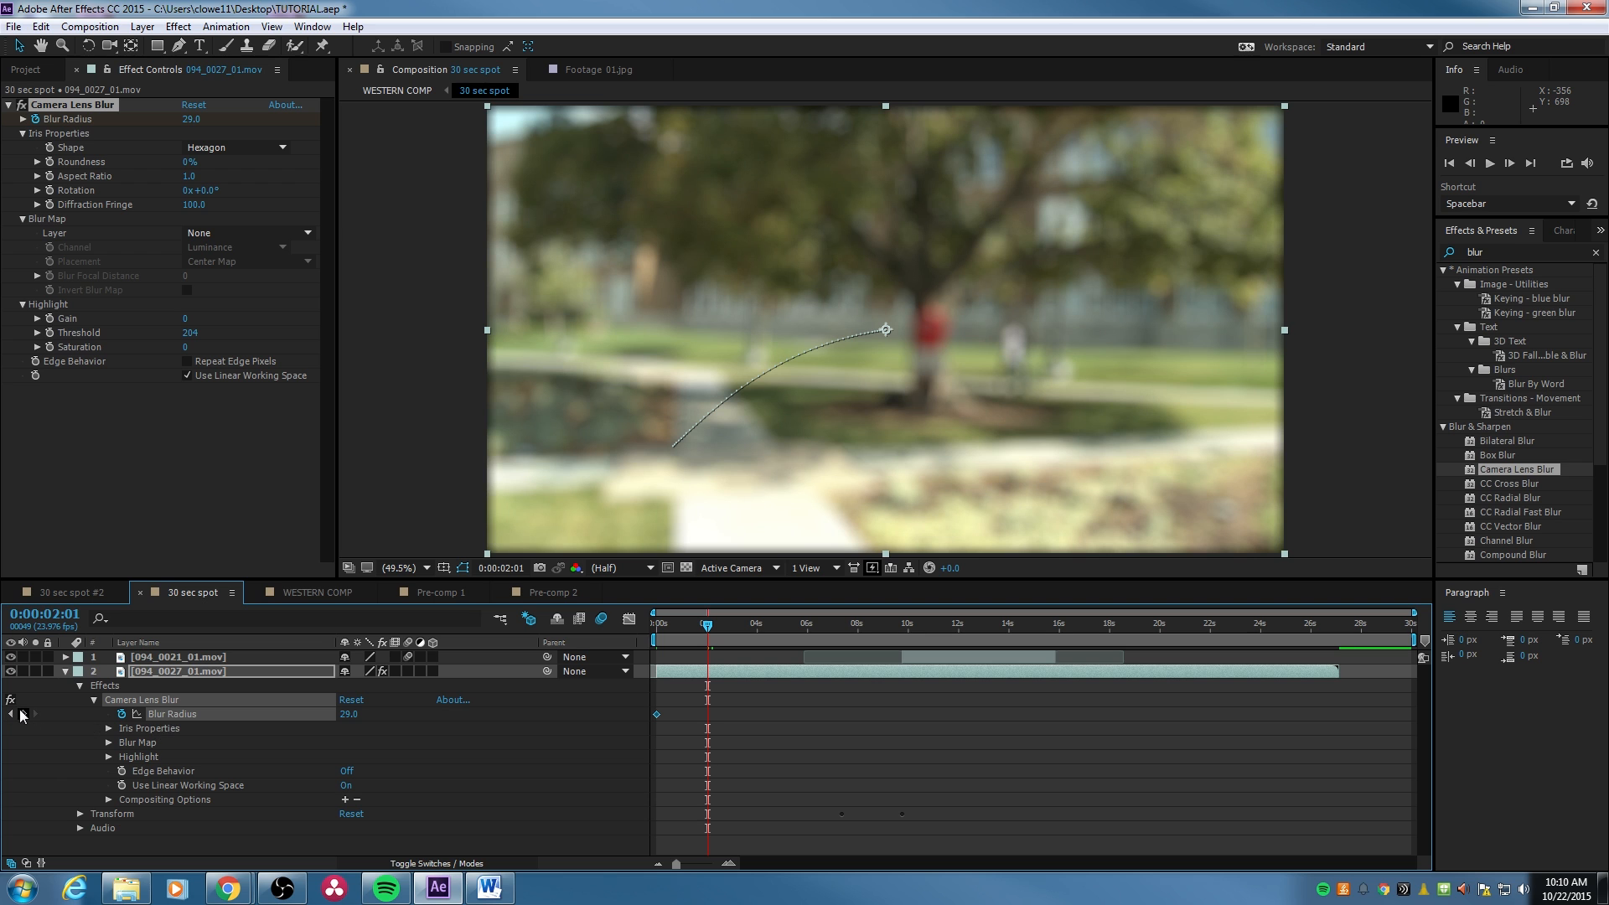
click(23, 714)
drag(357, 715, 348, 714)
click(348, 715)
text(0)
key(Return)
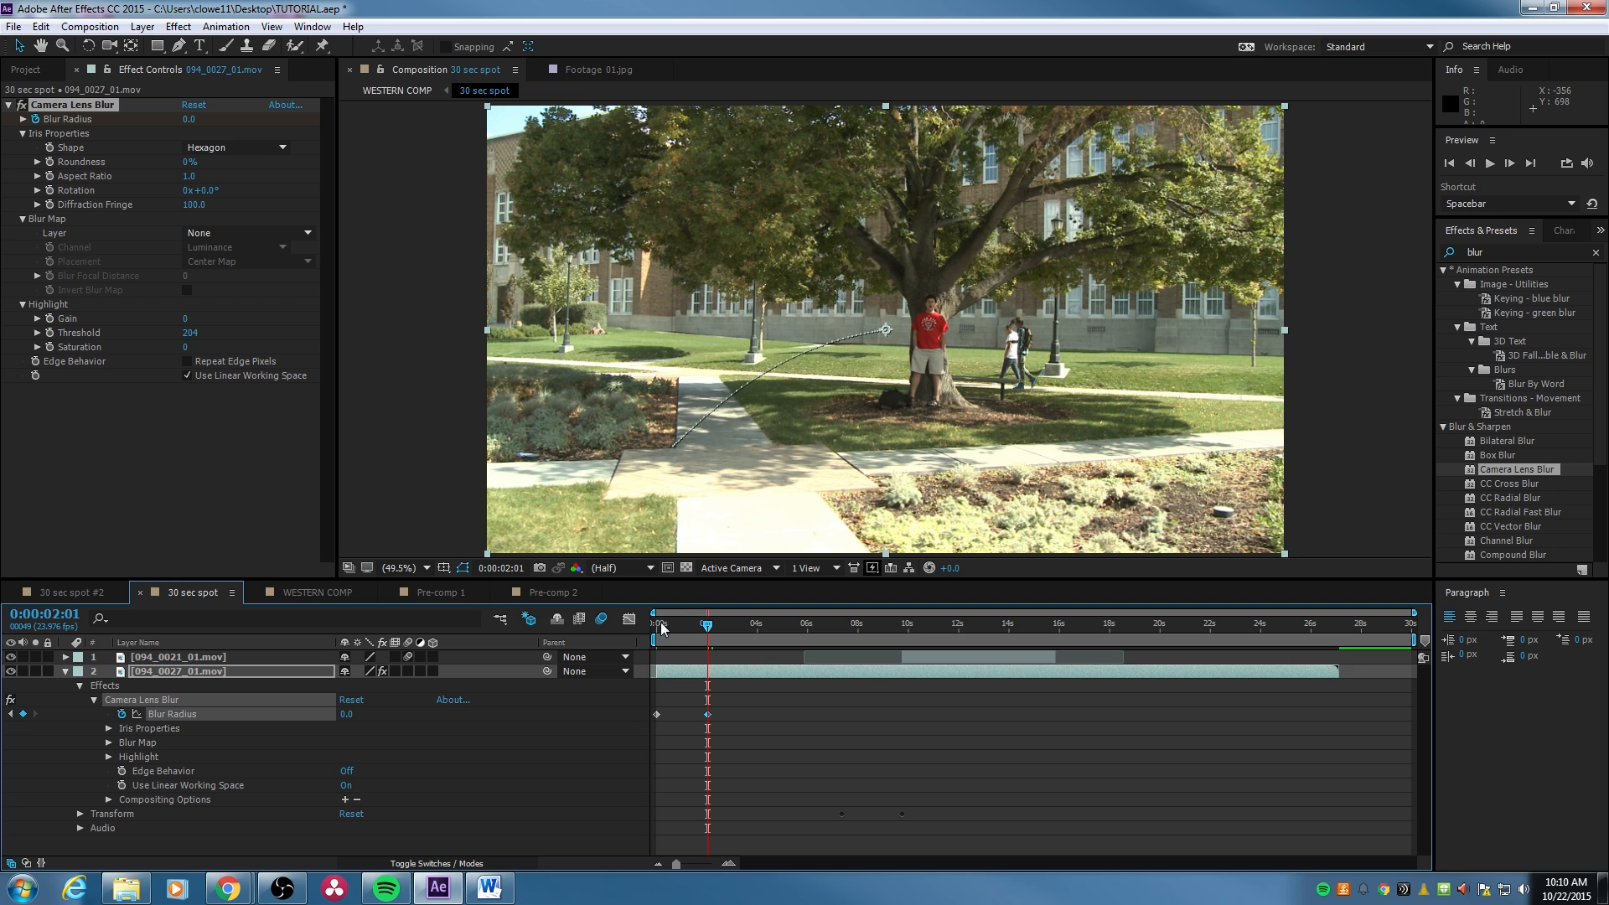
Compare the frames at both Blur Radius keyframes and play the blur animation twice from the start of the composition.
drag(671, 624, 650, 624)
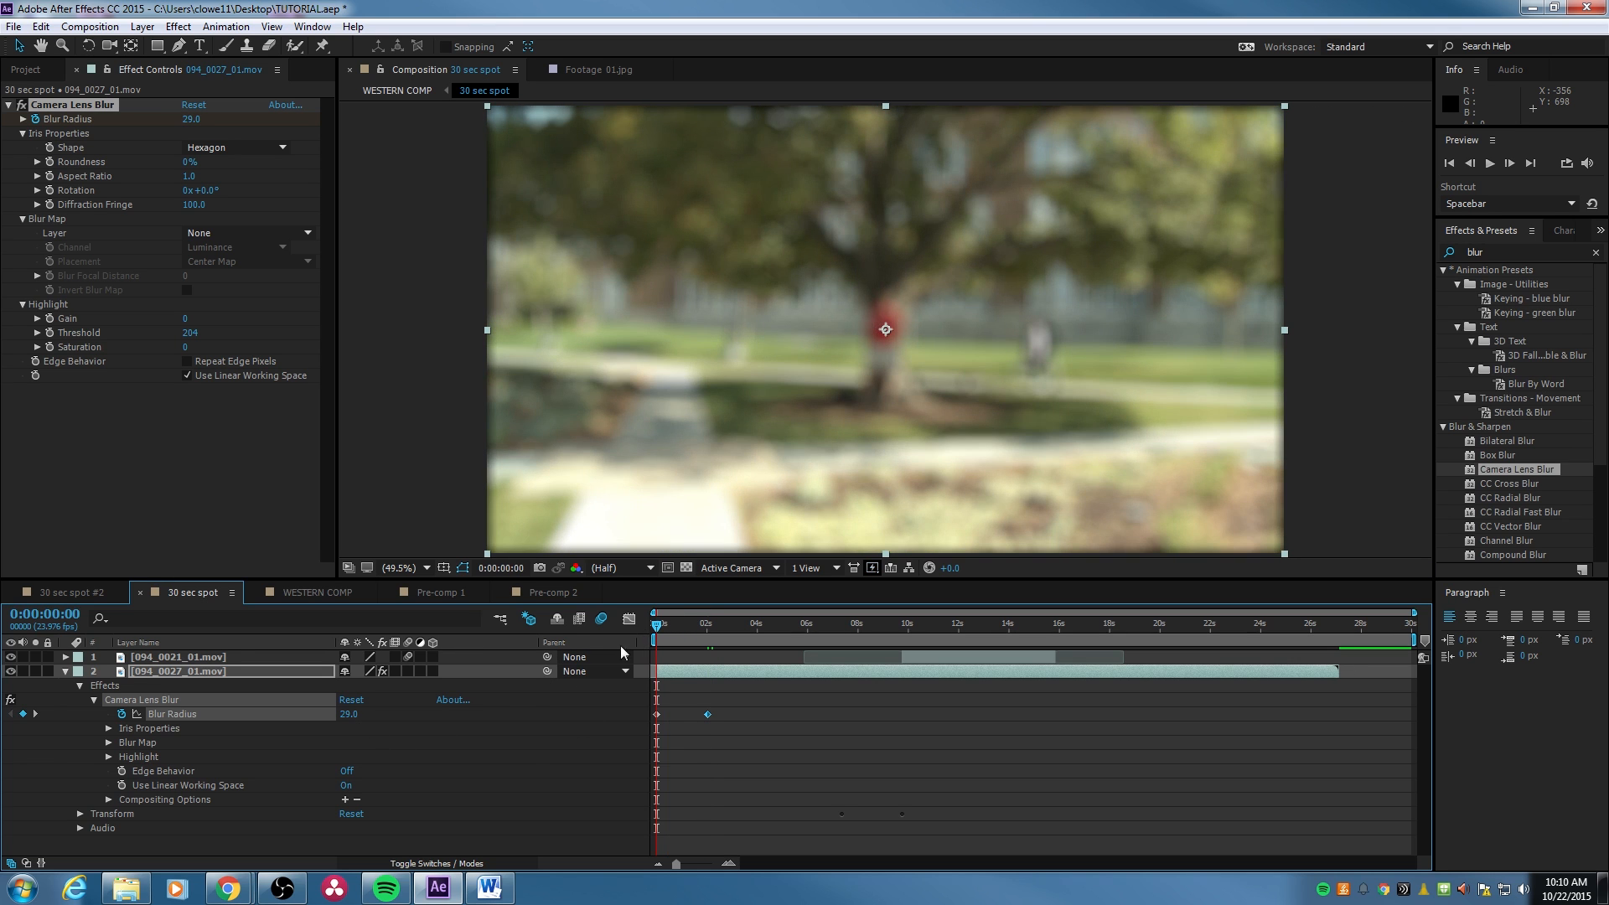
click(37, 714)
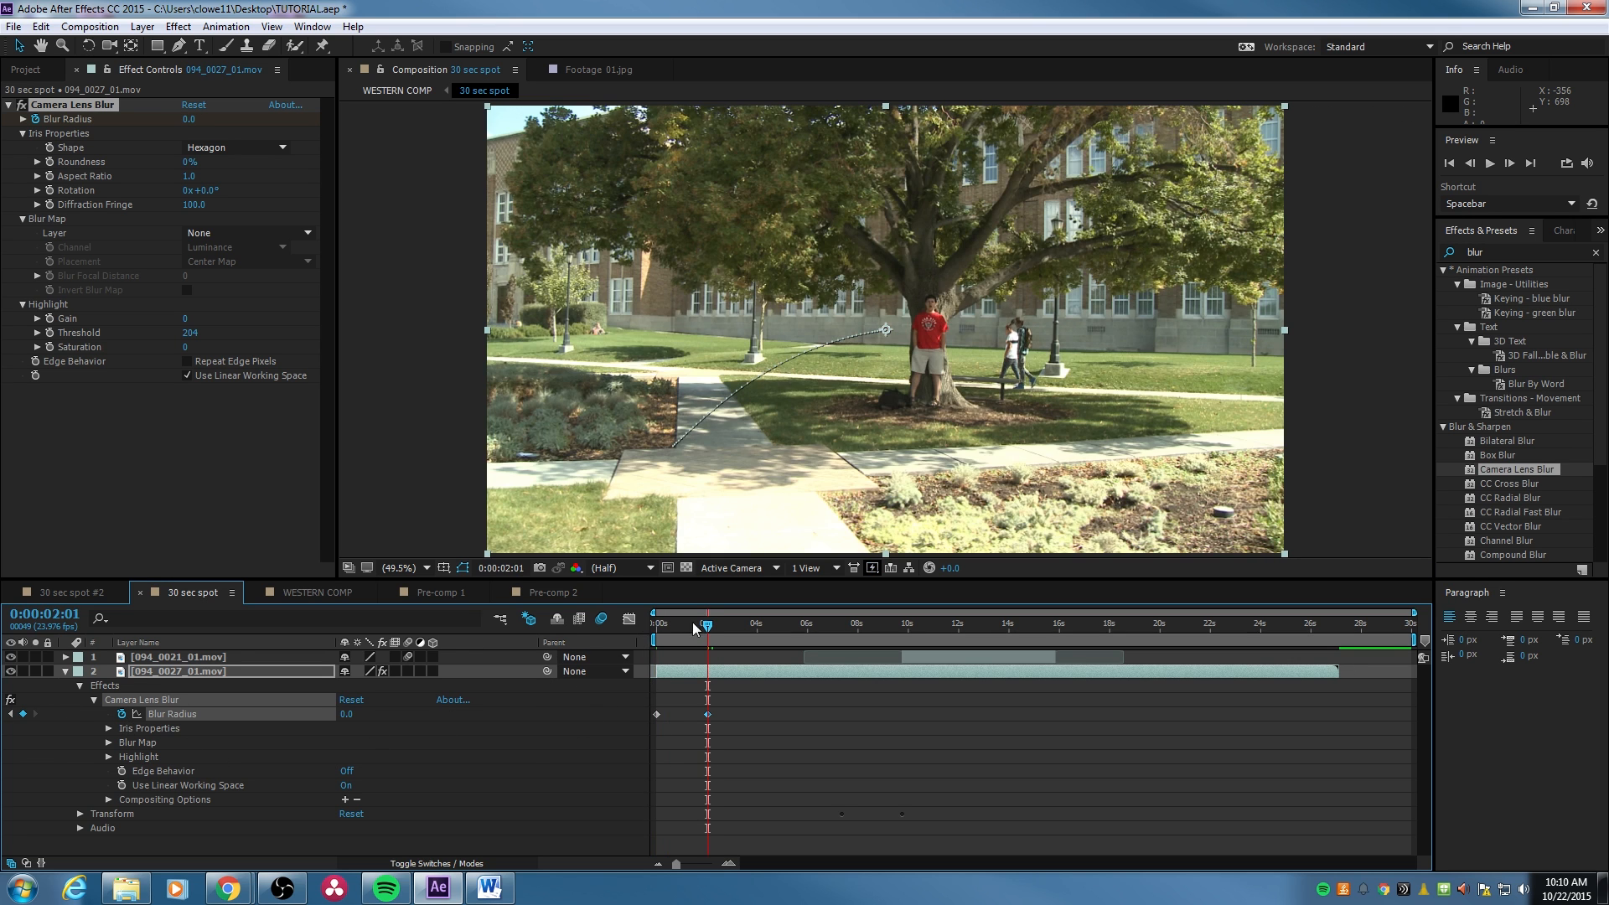
drag(692, 622, 652, 625)
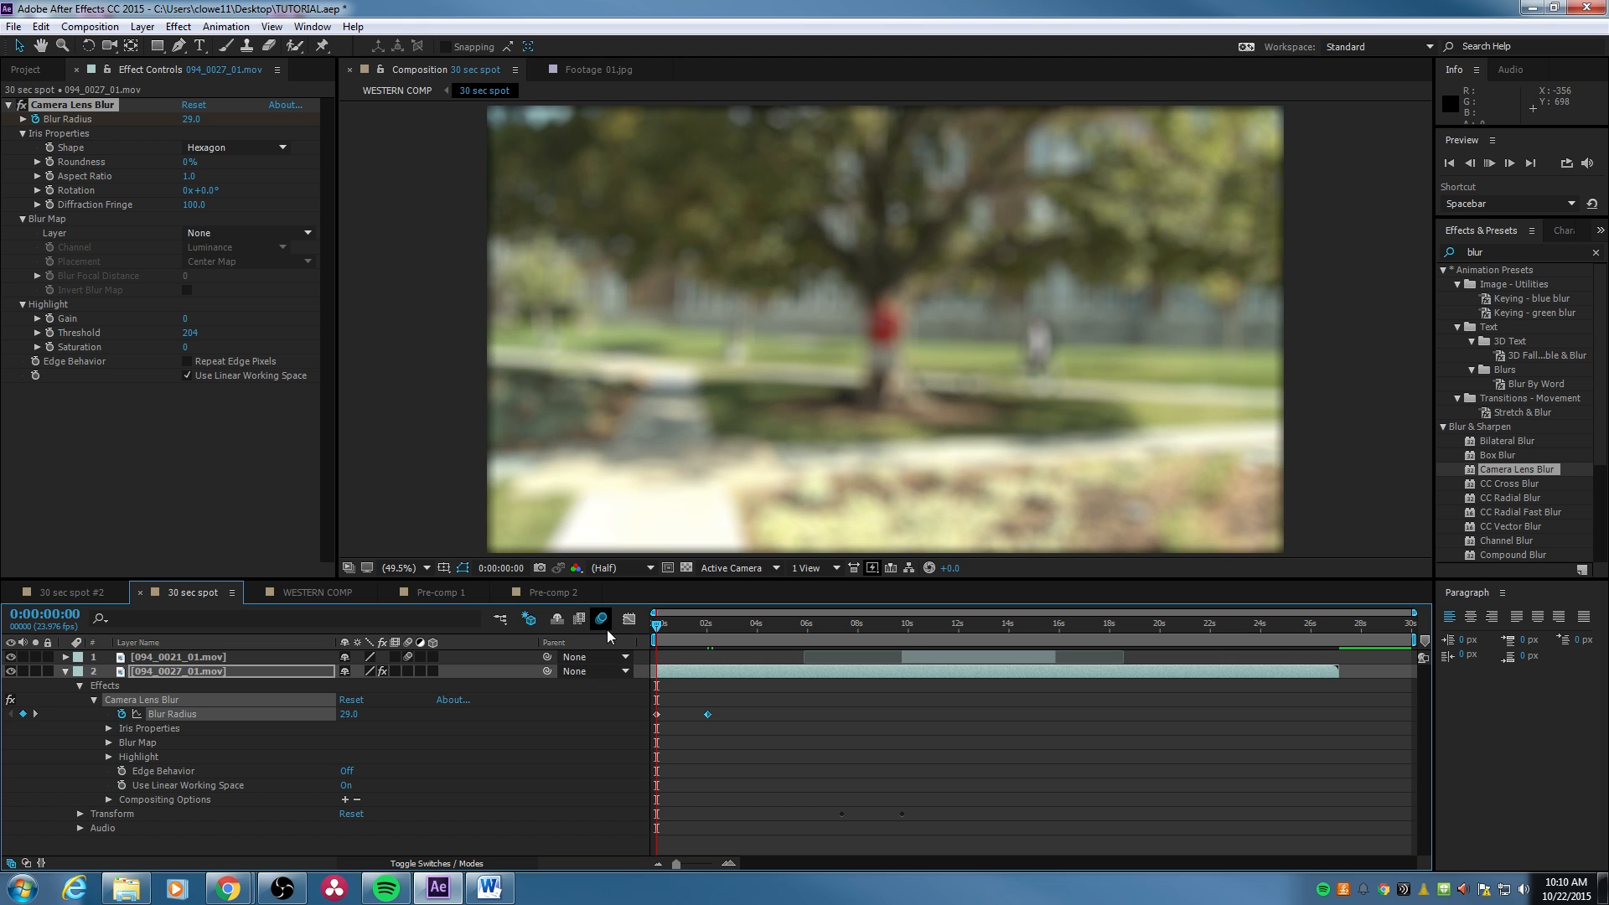
key(space)
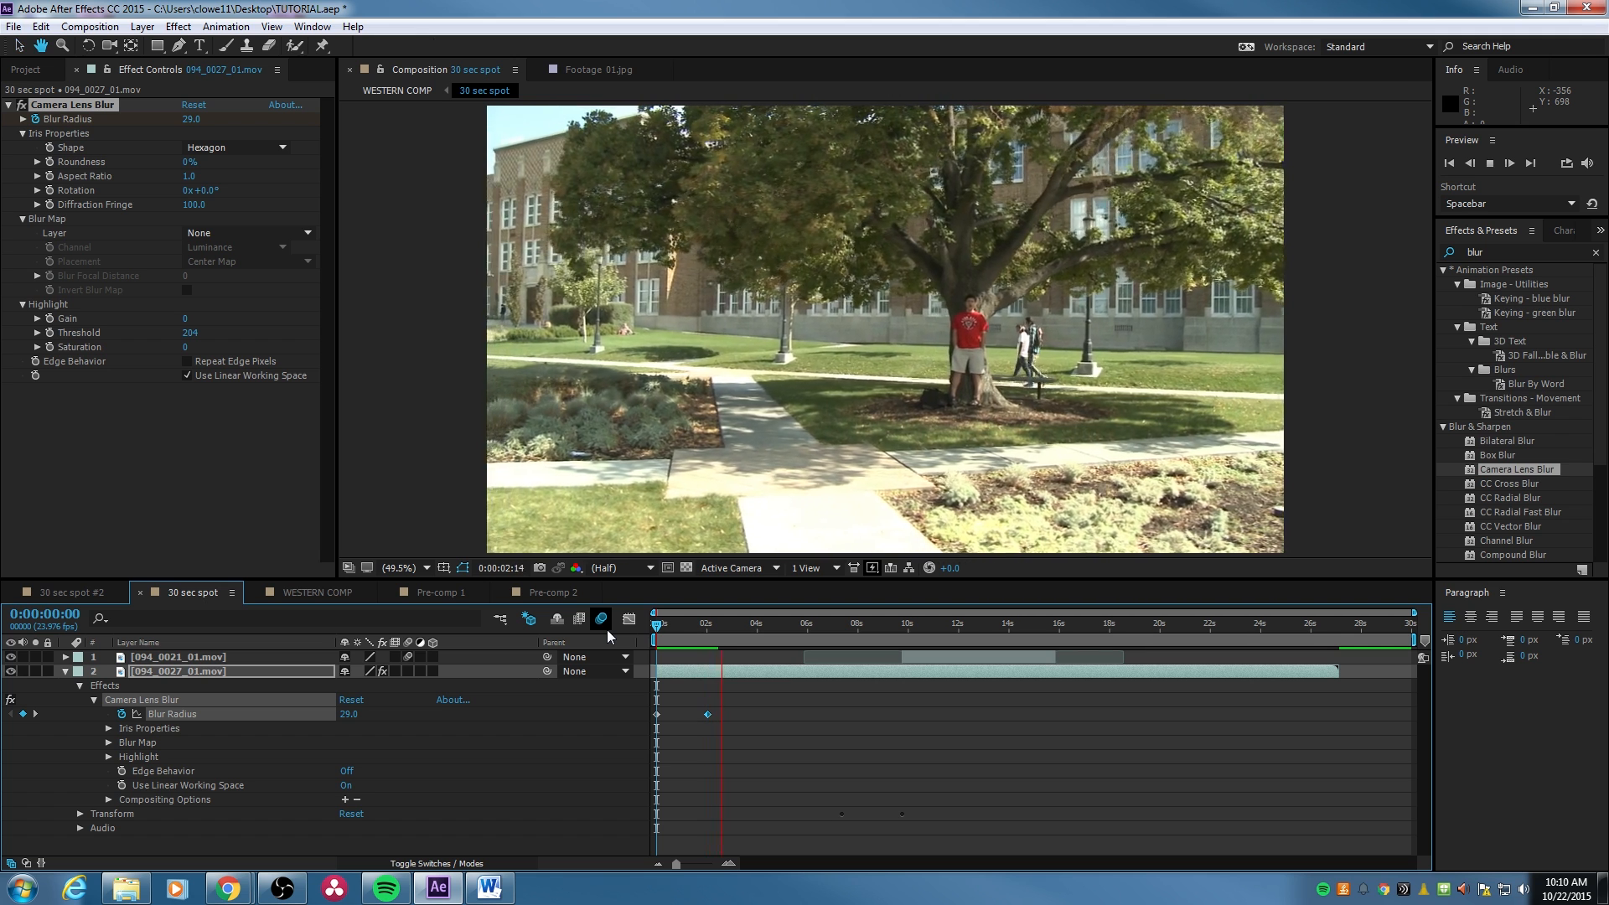
key(space)
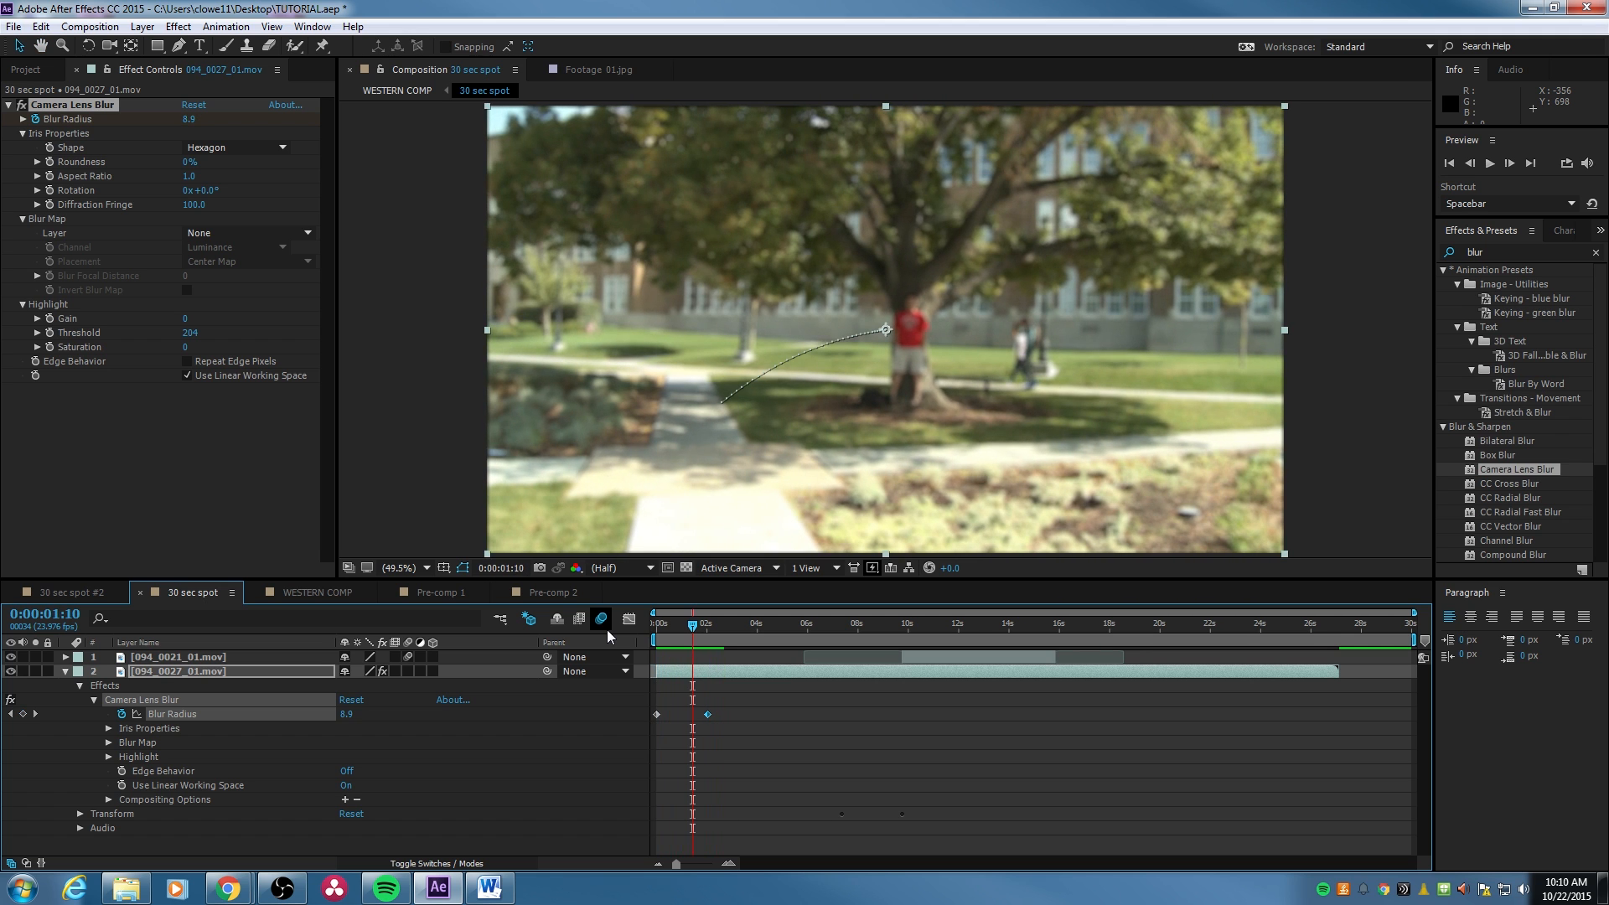
drag(675, 623, 596, 620)
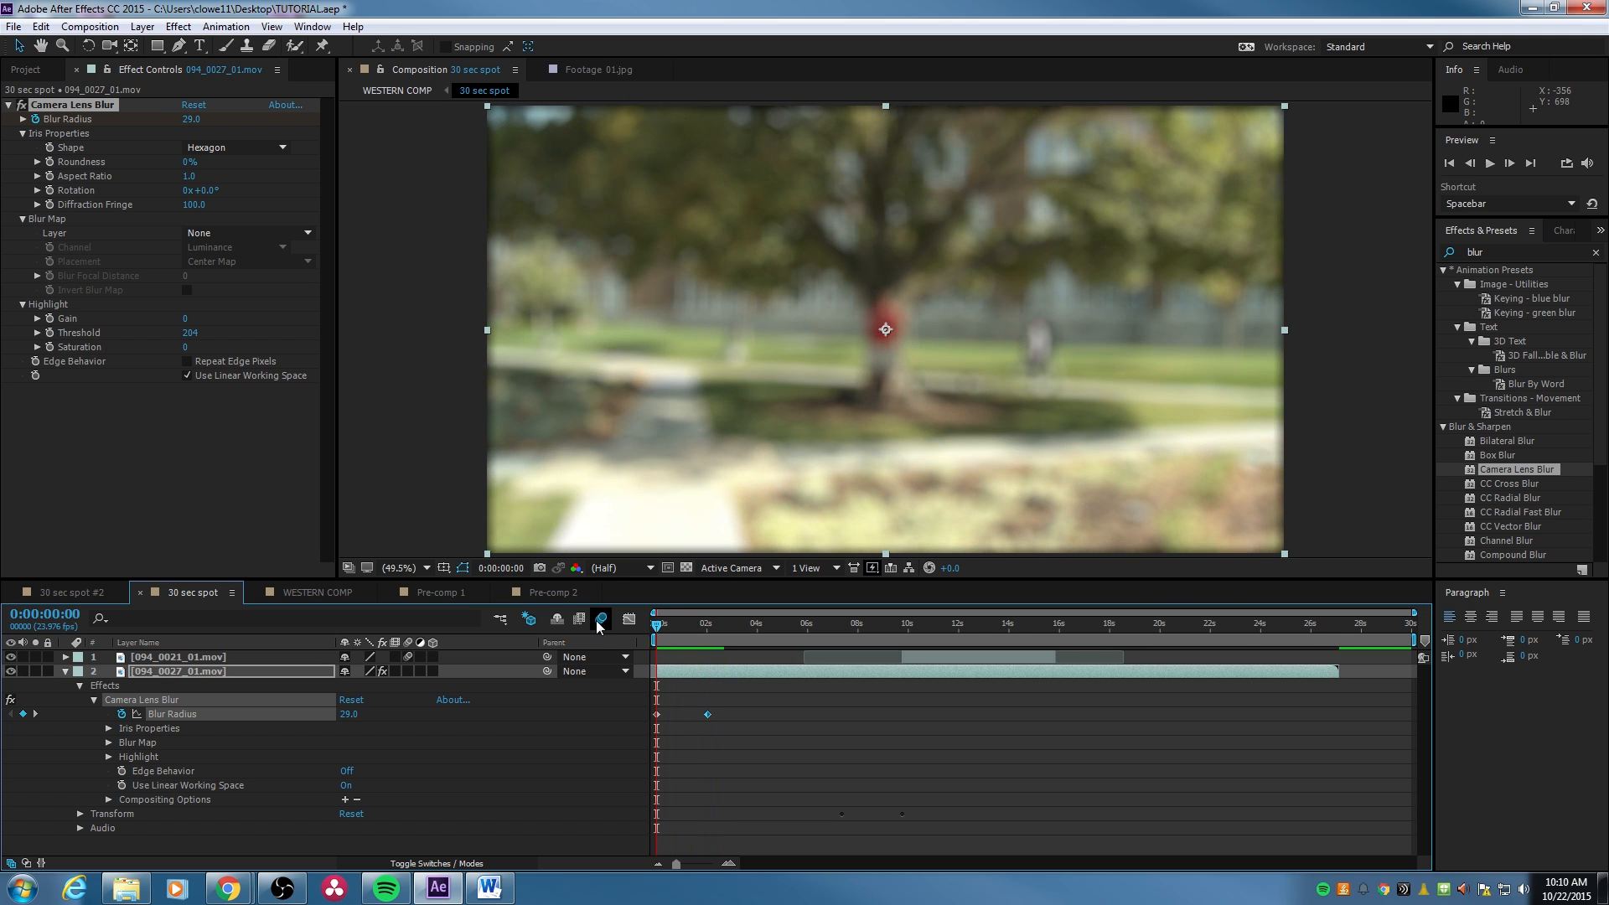
key(space)
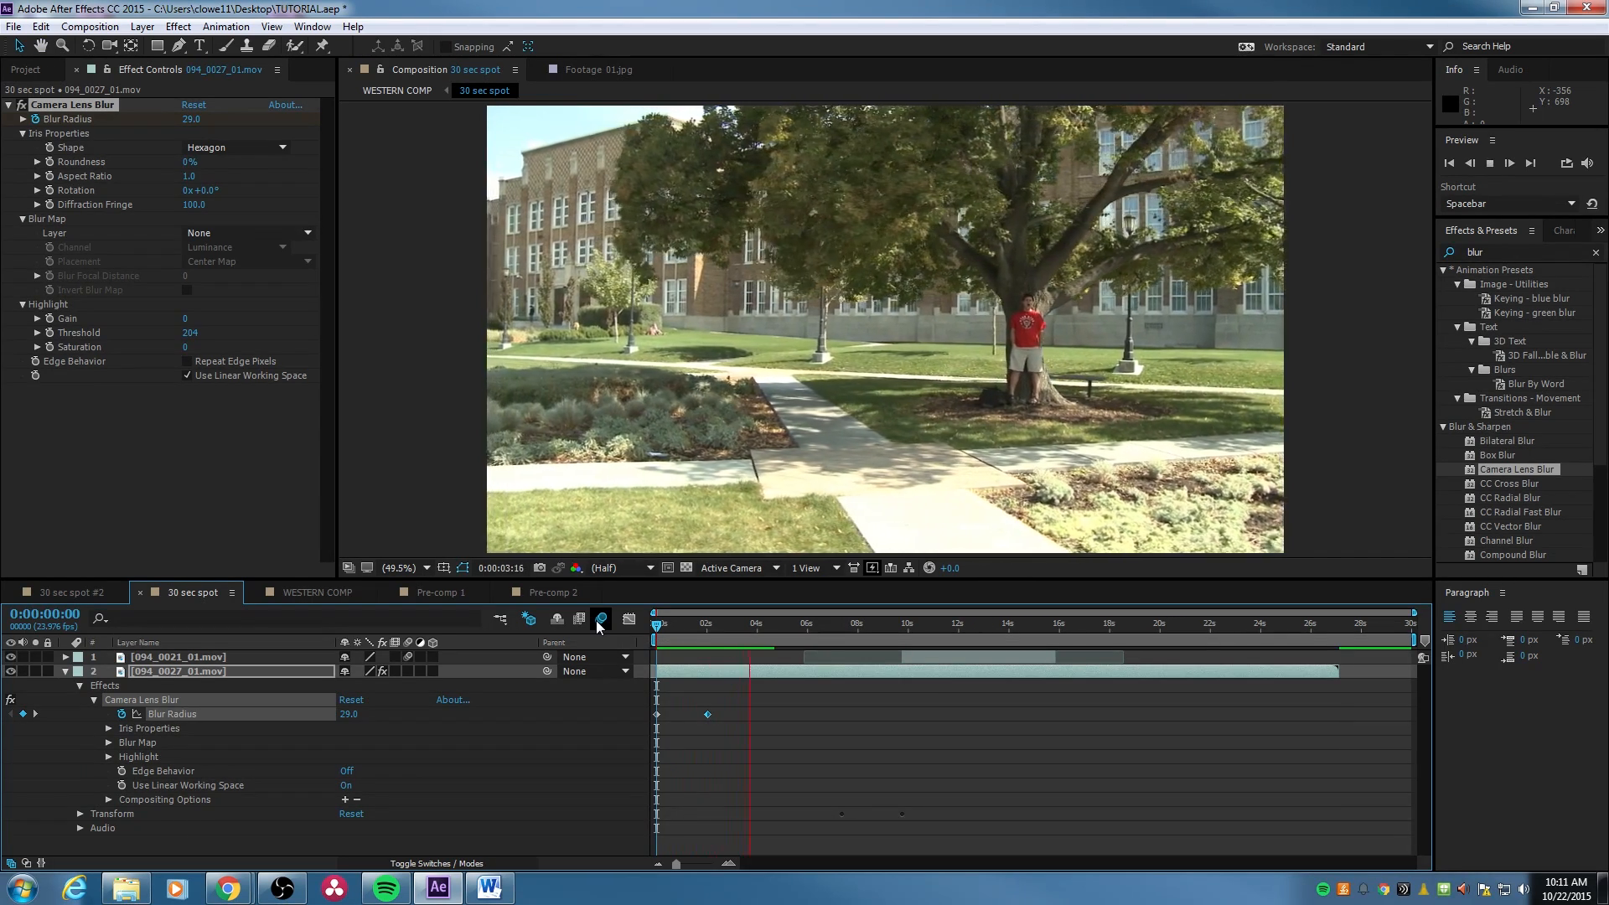
key(space)
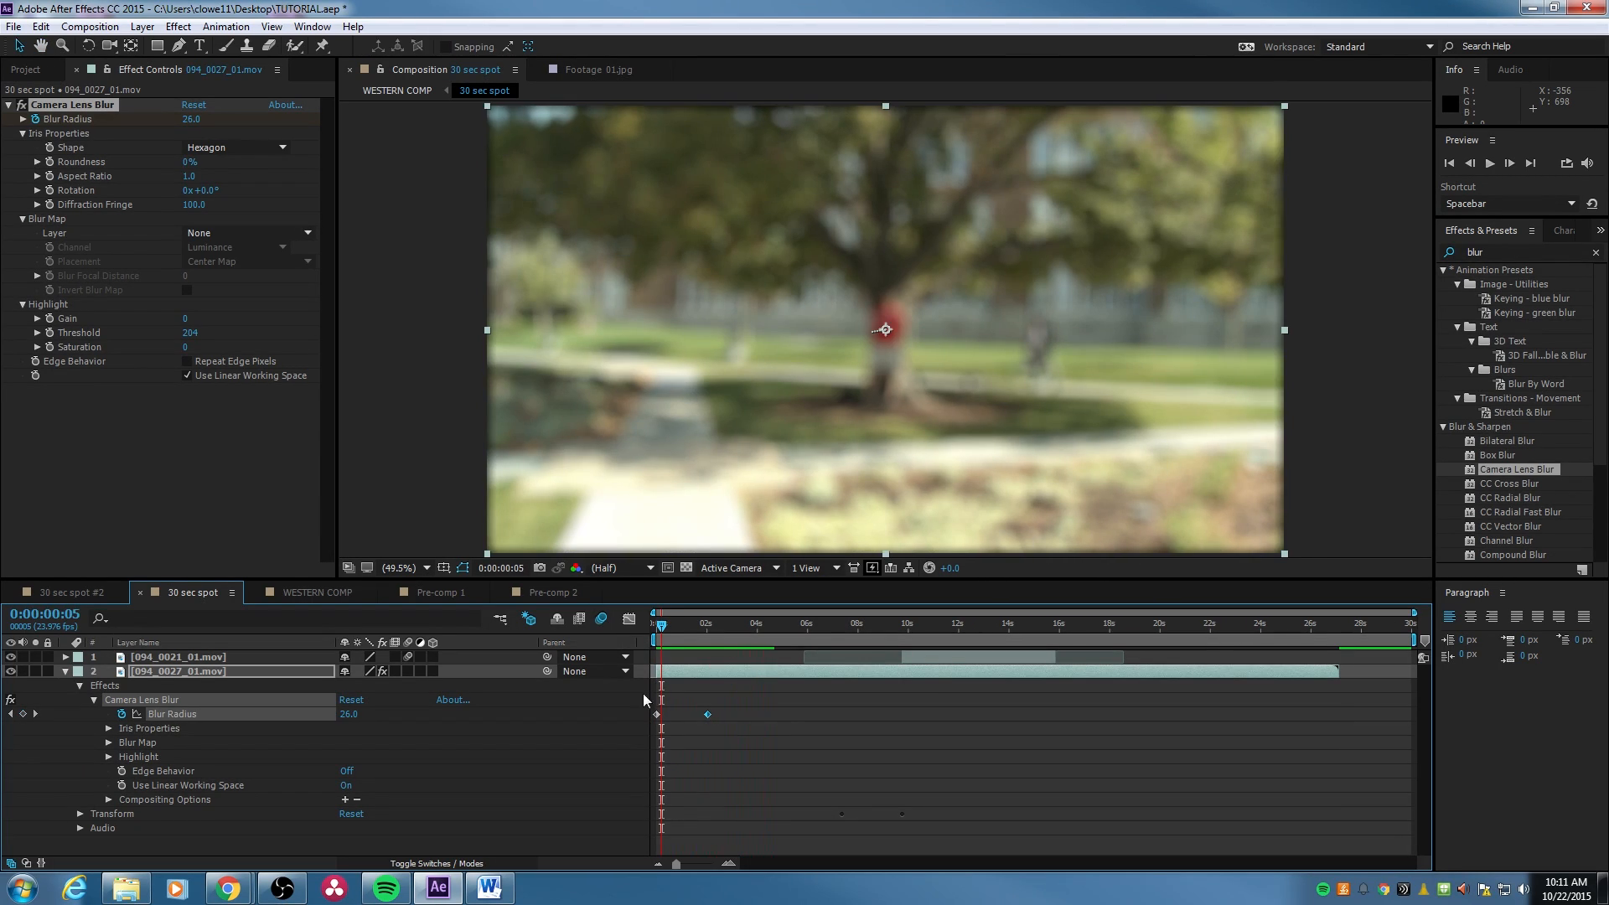
Select the campus clip's Camera Lens Blur effect in the timeline and move the current time to 0:00:09:18.
click(735, 702)
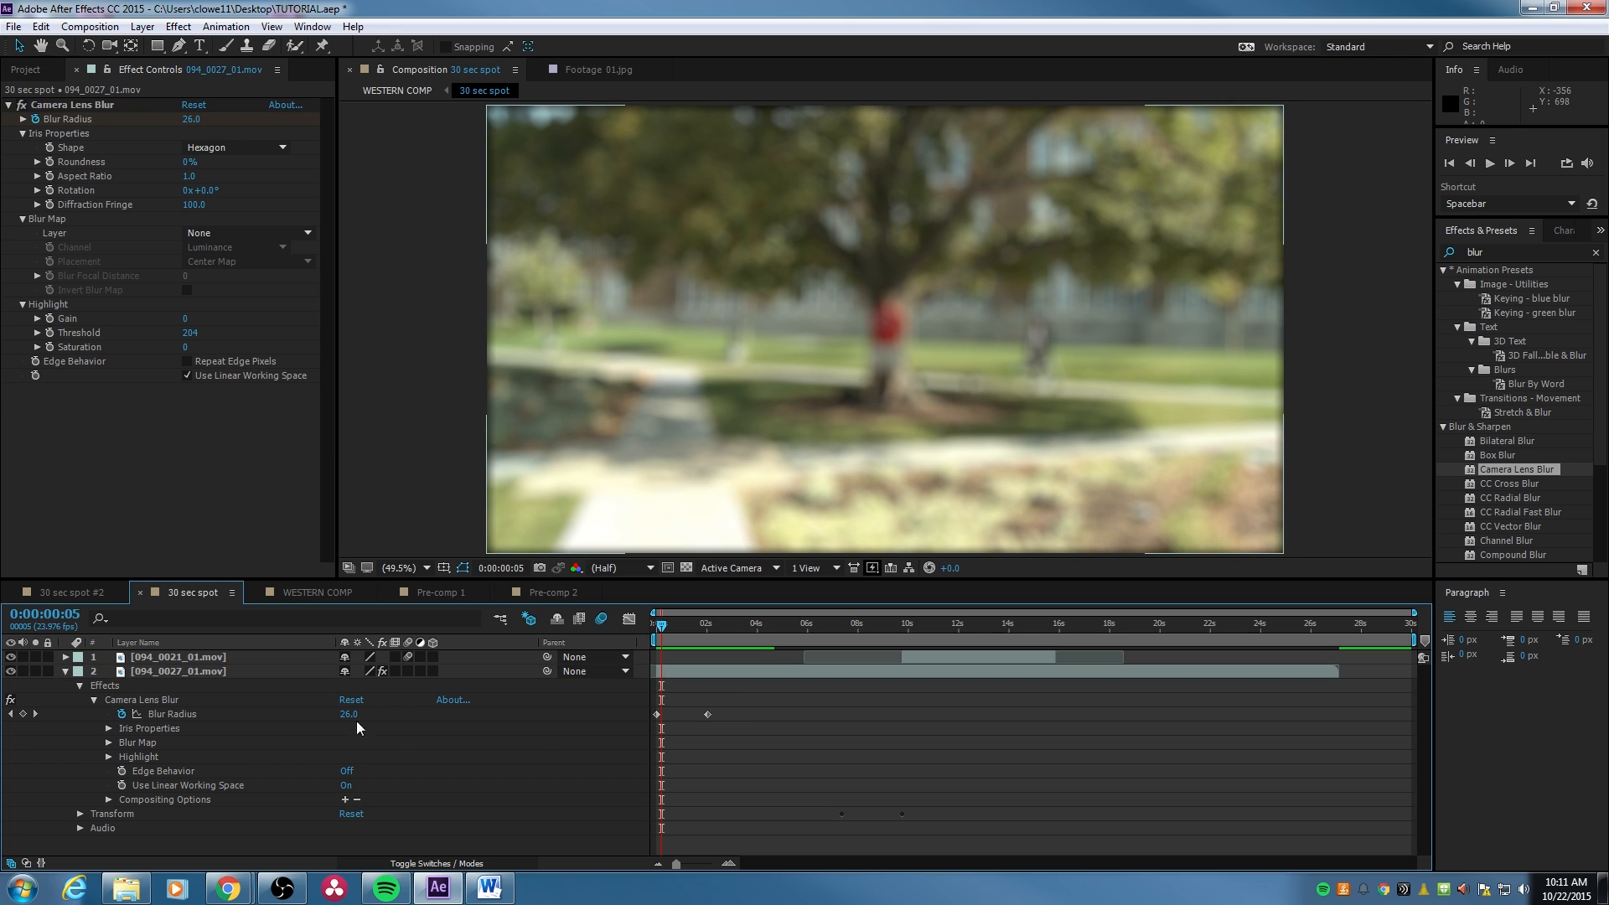
click(133, 699)
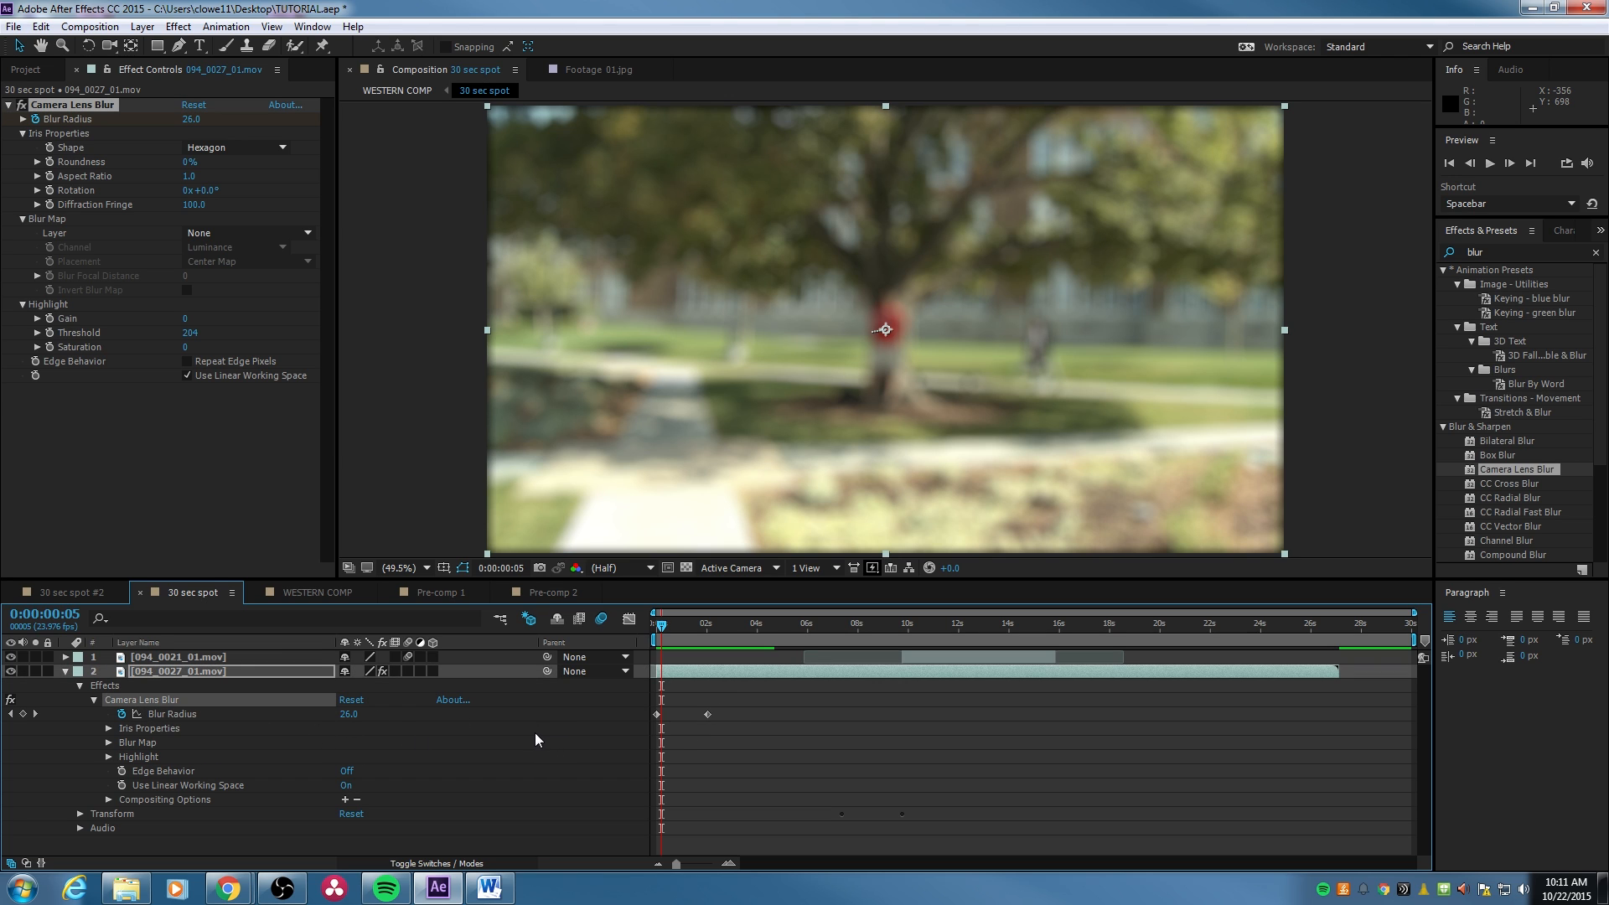
drag(817, 637, 903, 640)
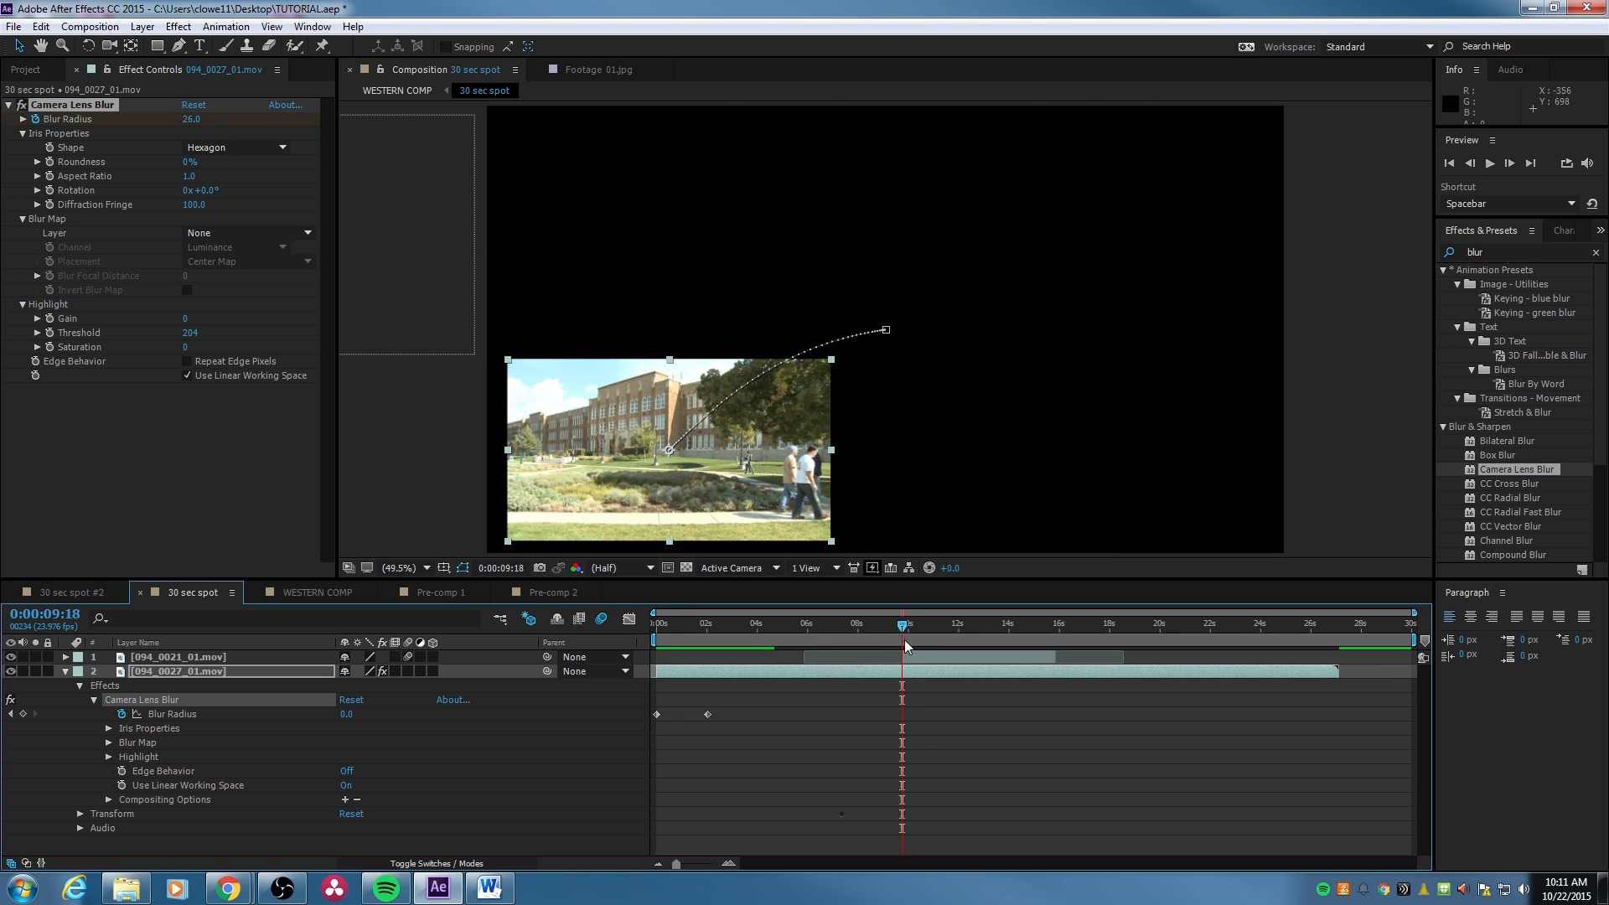
Paste the keyframed Camera Lens Blur onto the hallway clip at 0:00:09:18 and reveal its Blur Radius keyframes in the timeline.
click(129, 658)
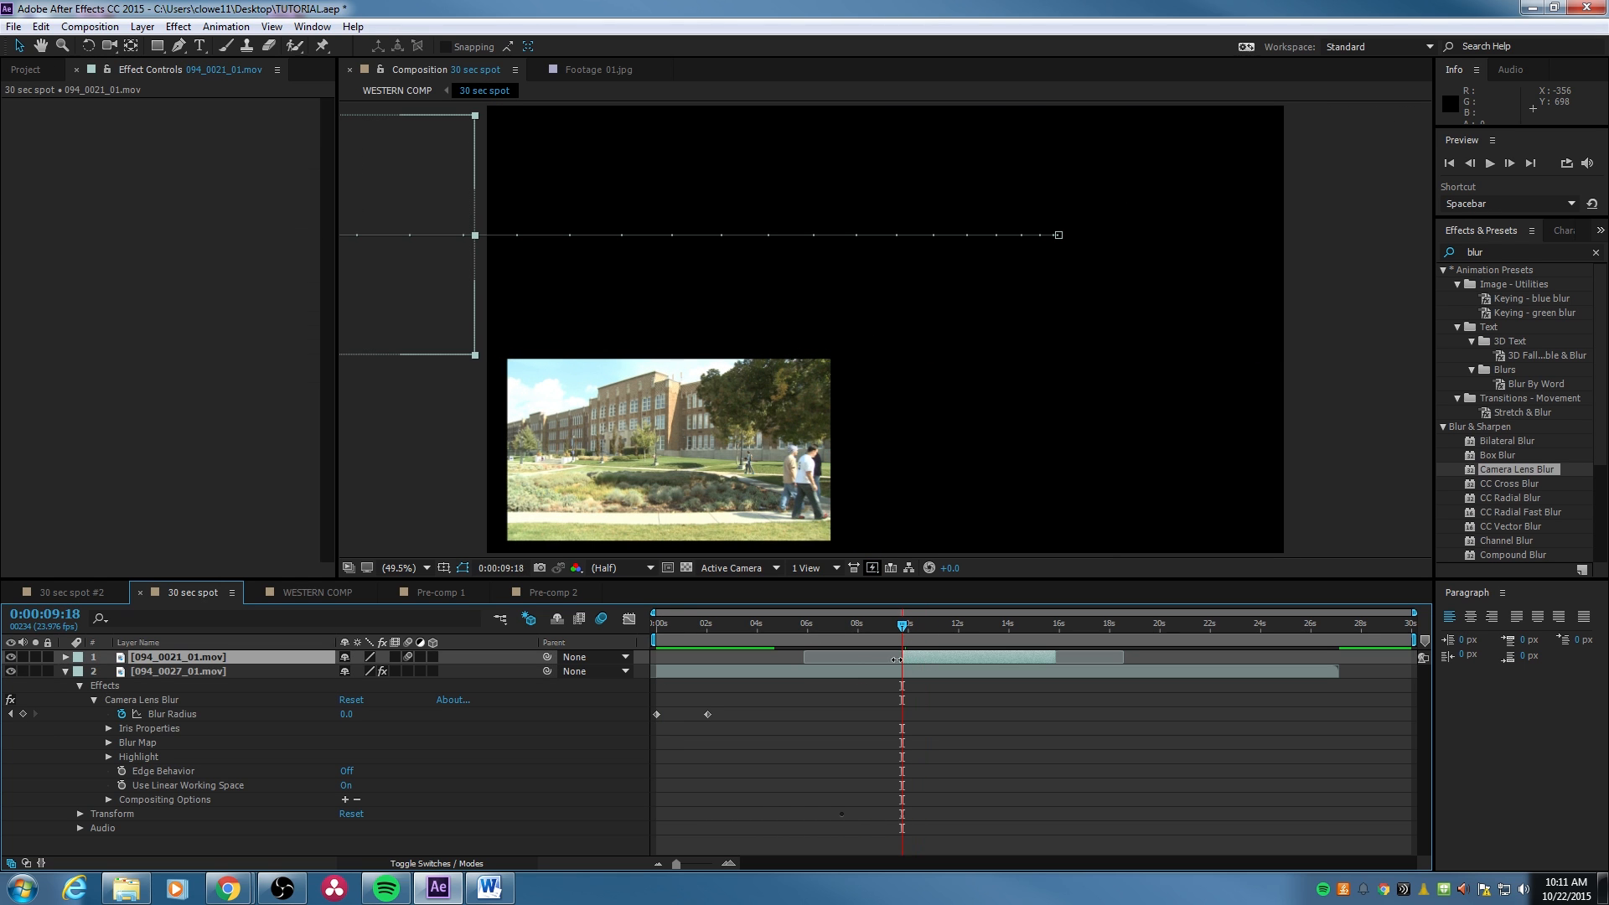
click(66, 658)
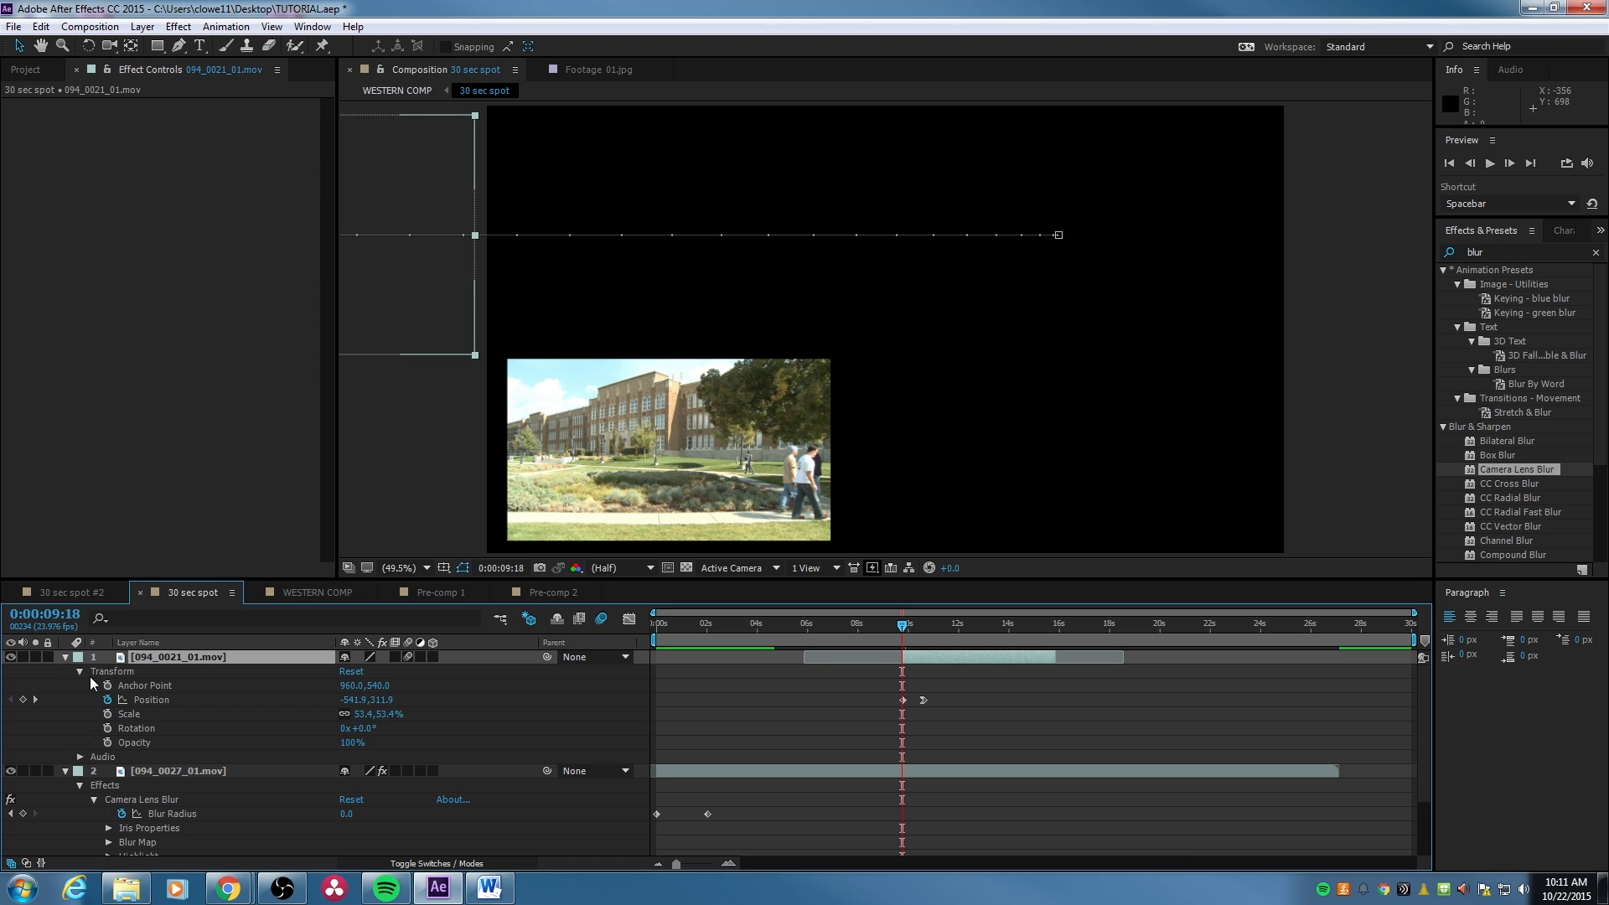
key(ctrl+v)
click(81, 672)
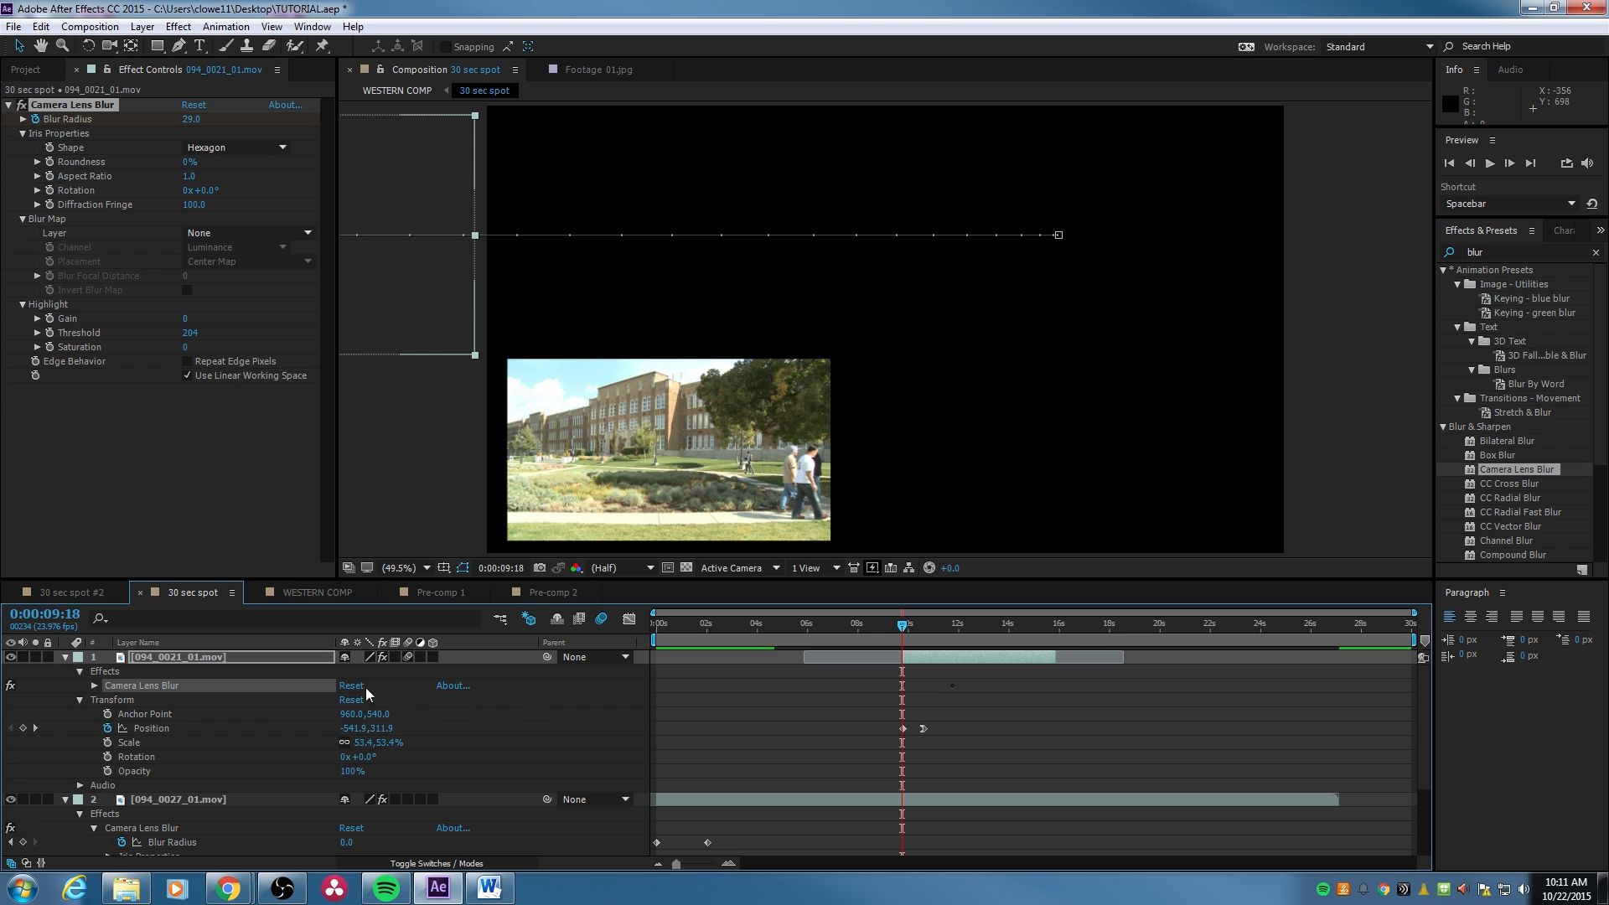
click(94, 686)
click(950, 678)
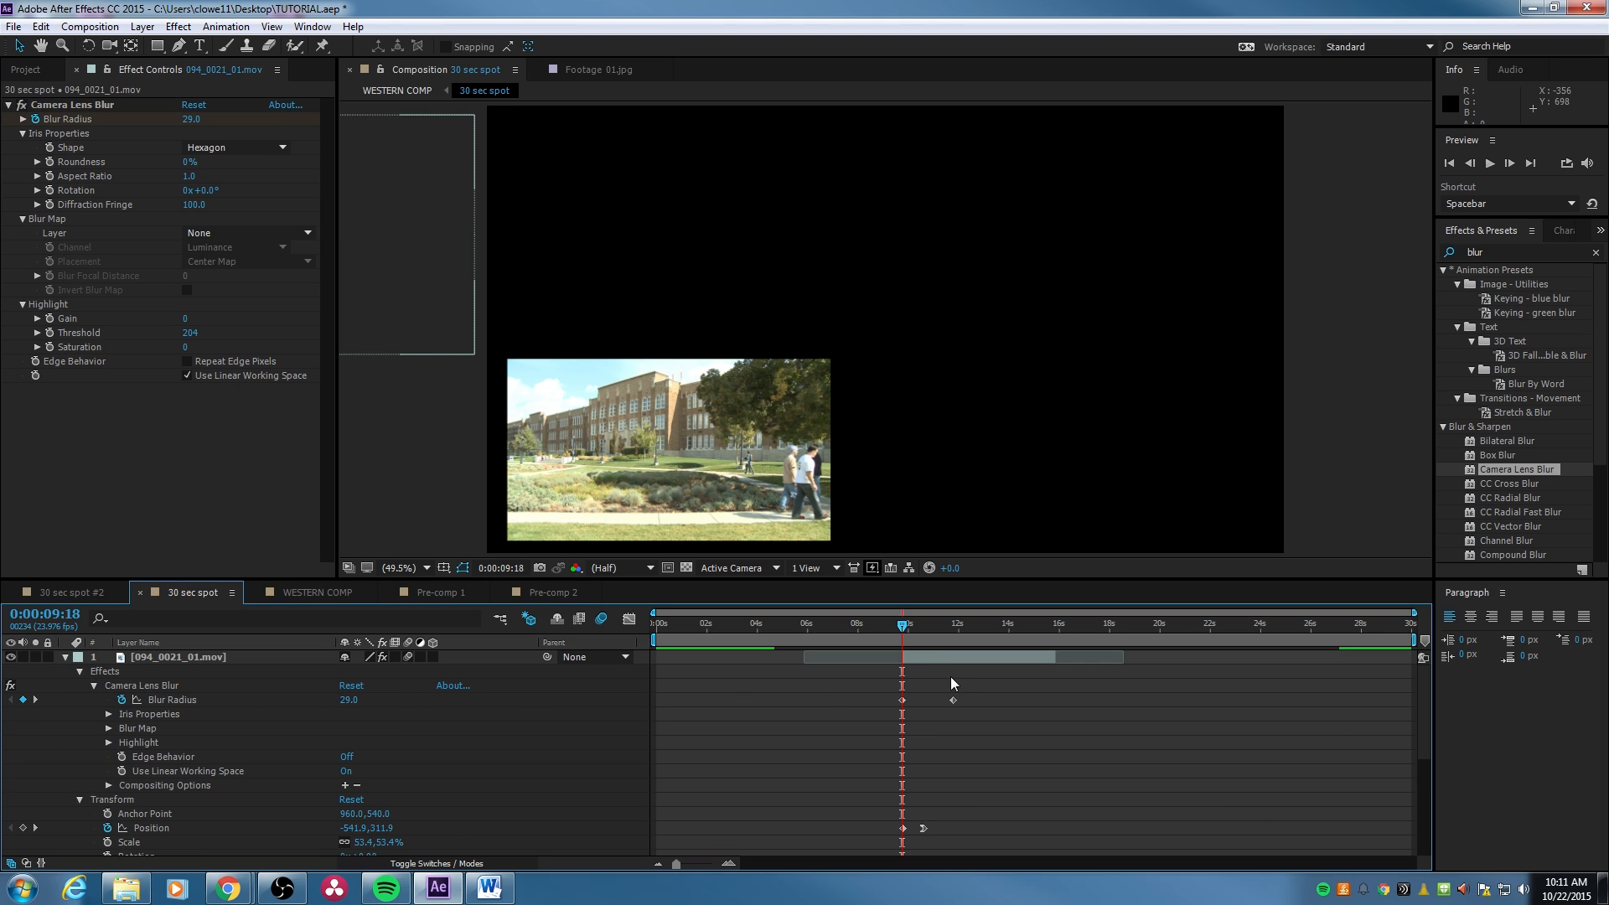
Play the hallway clip's blur animation twice from around 0:00:09:18 and collapse the clip's timeline properties.
key(space)
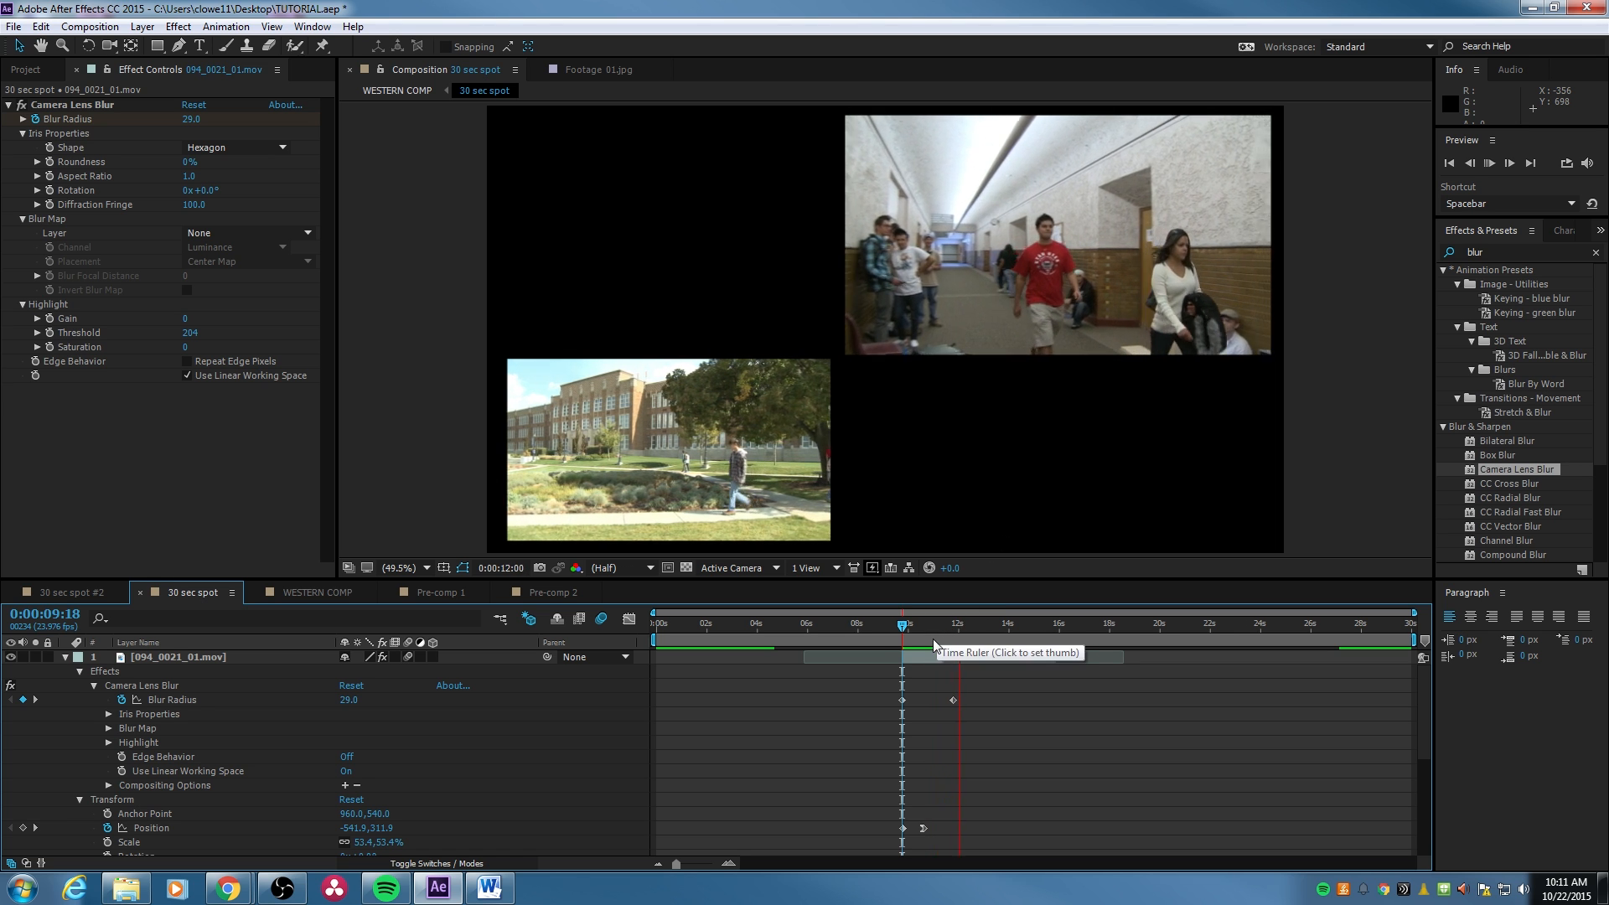
mouse_move(906, 630)
mouse_down()
mouse_move(935, 635)
mouse_move(902, 642)
mouse_up()
key(space)
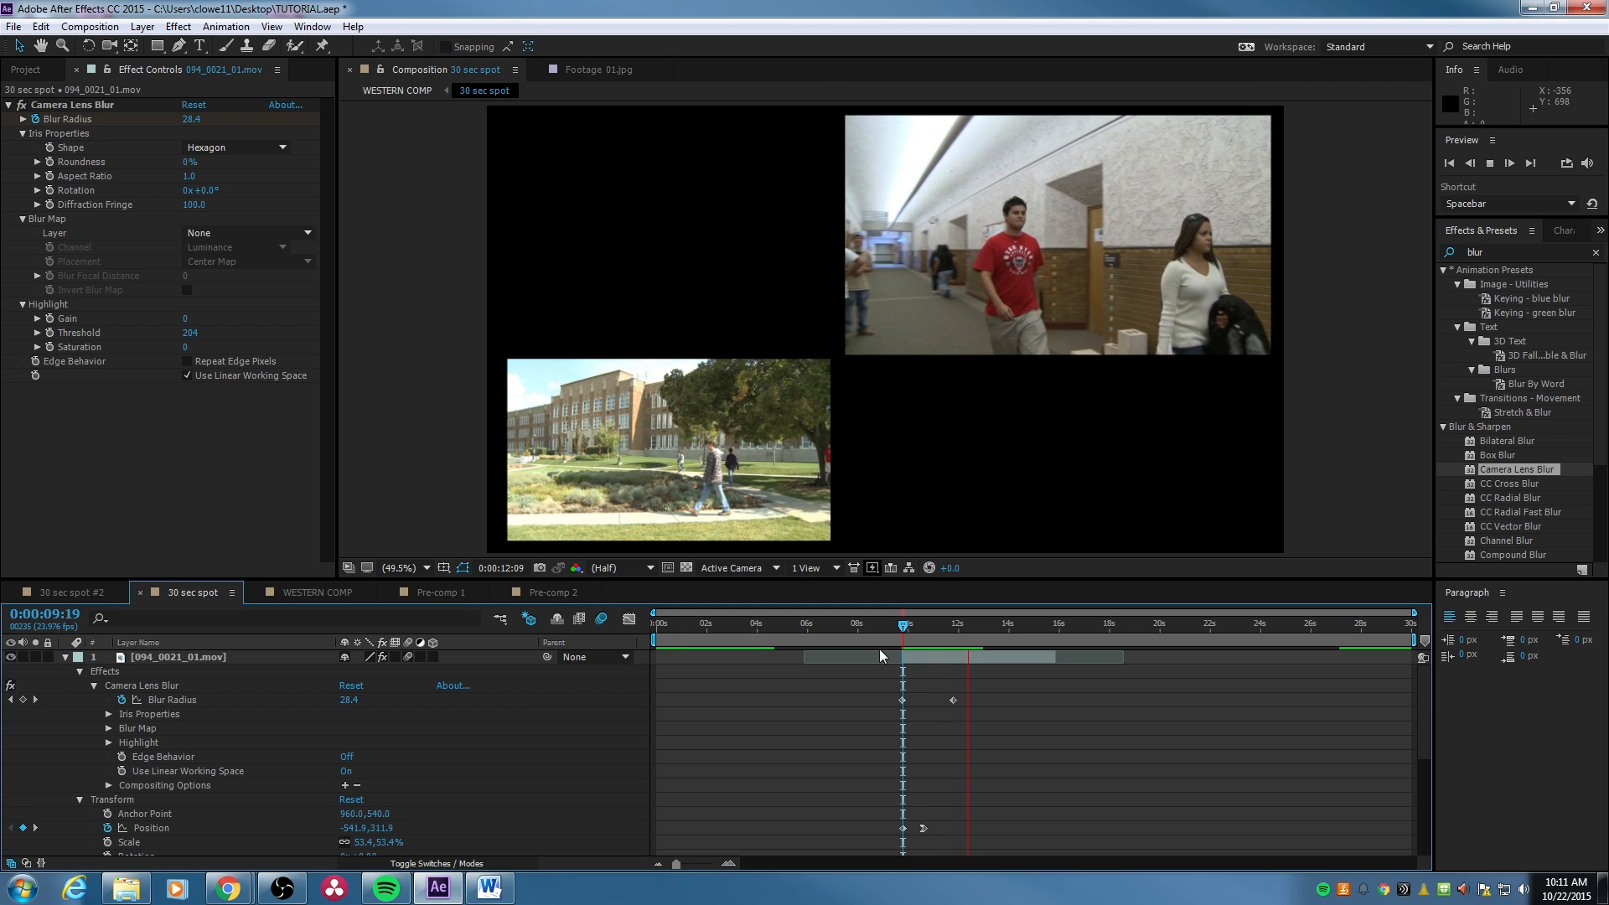
key(space)
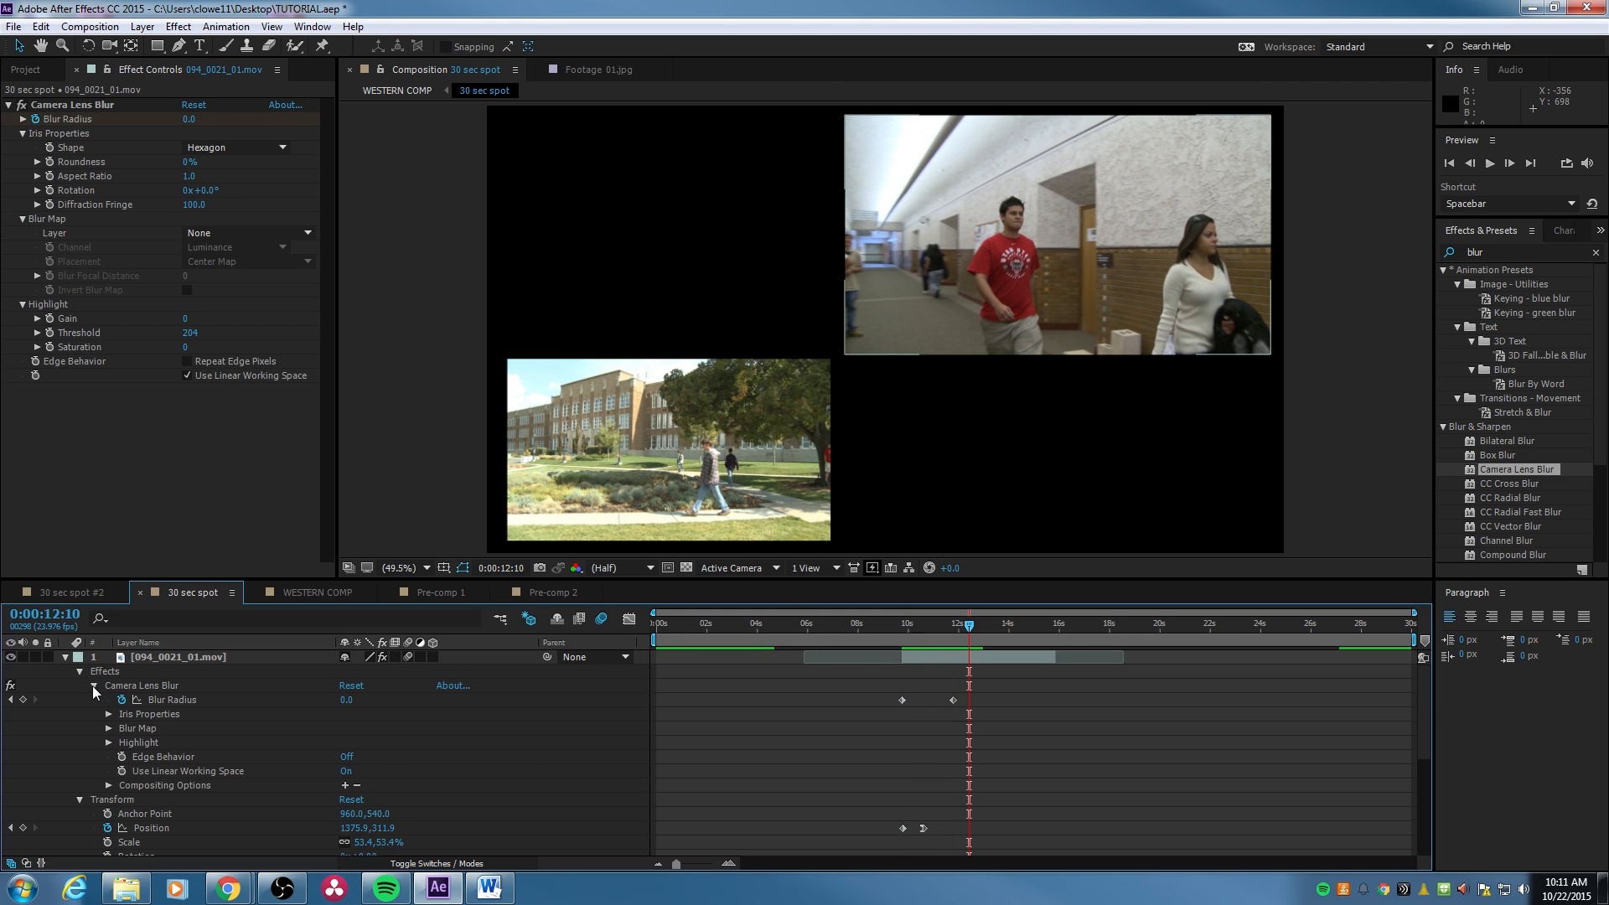
click(92, 685)
click(79, 671)
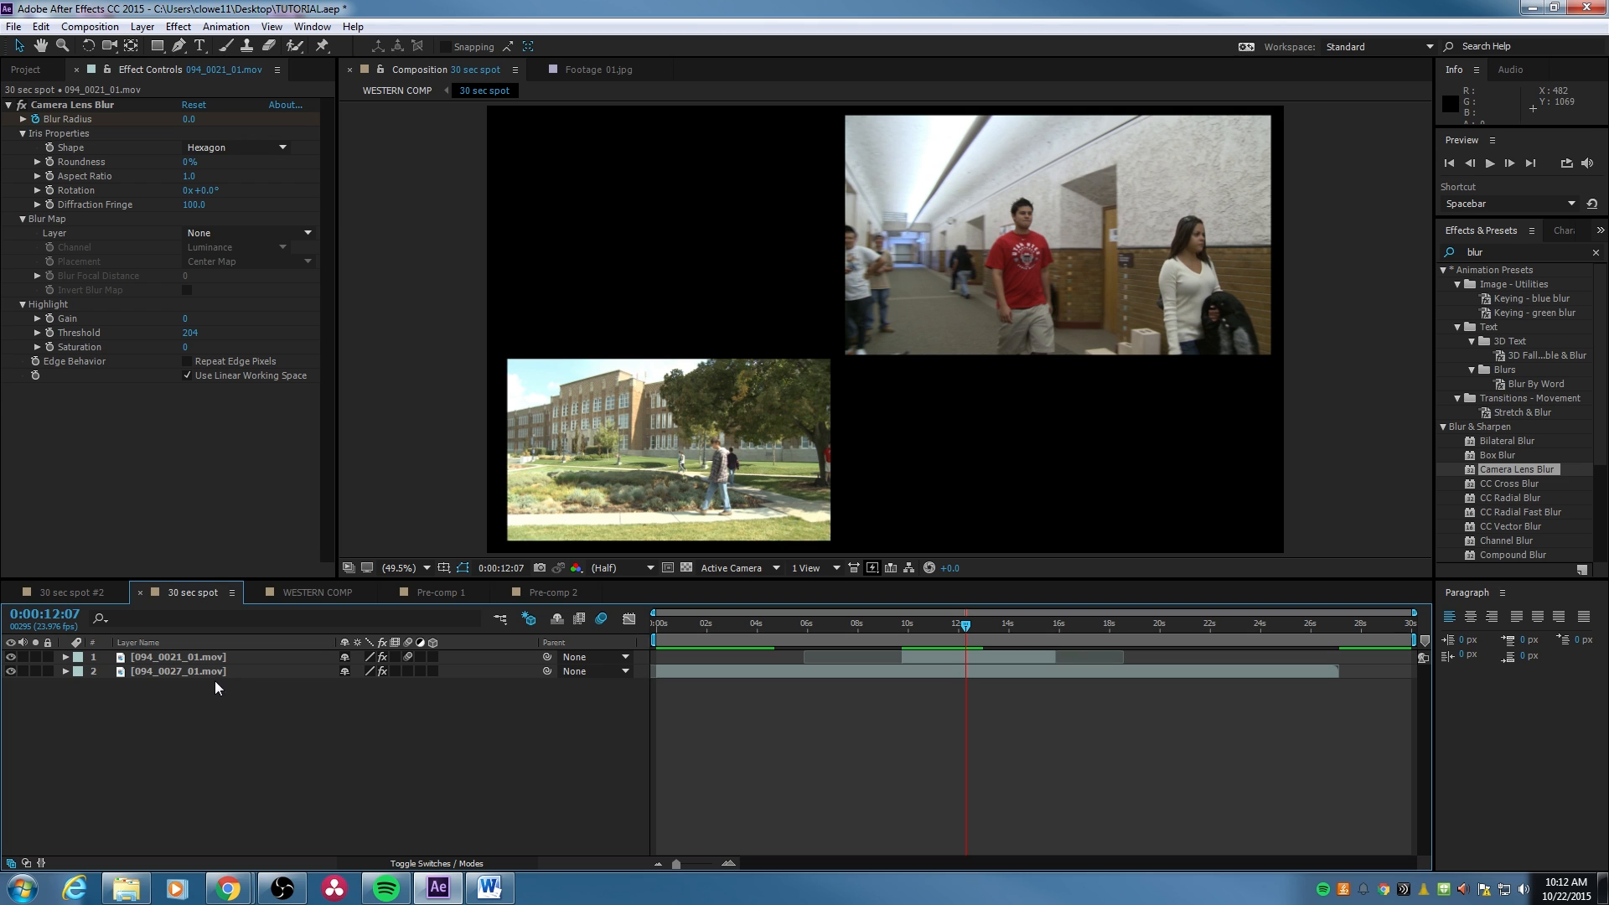
Search the effects for "satur" and apply Hue/Saturation to the campus clip.
click(238, 671)
click(1492, 239)
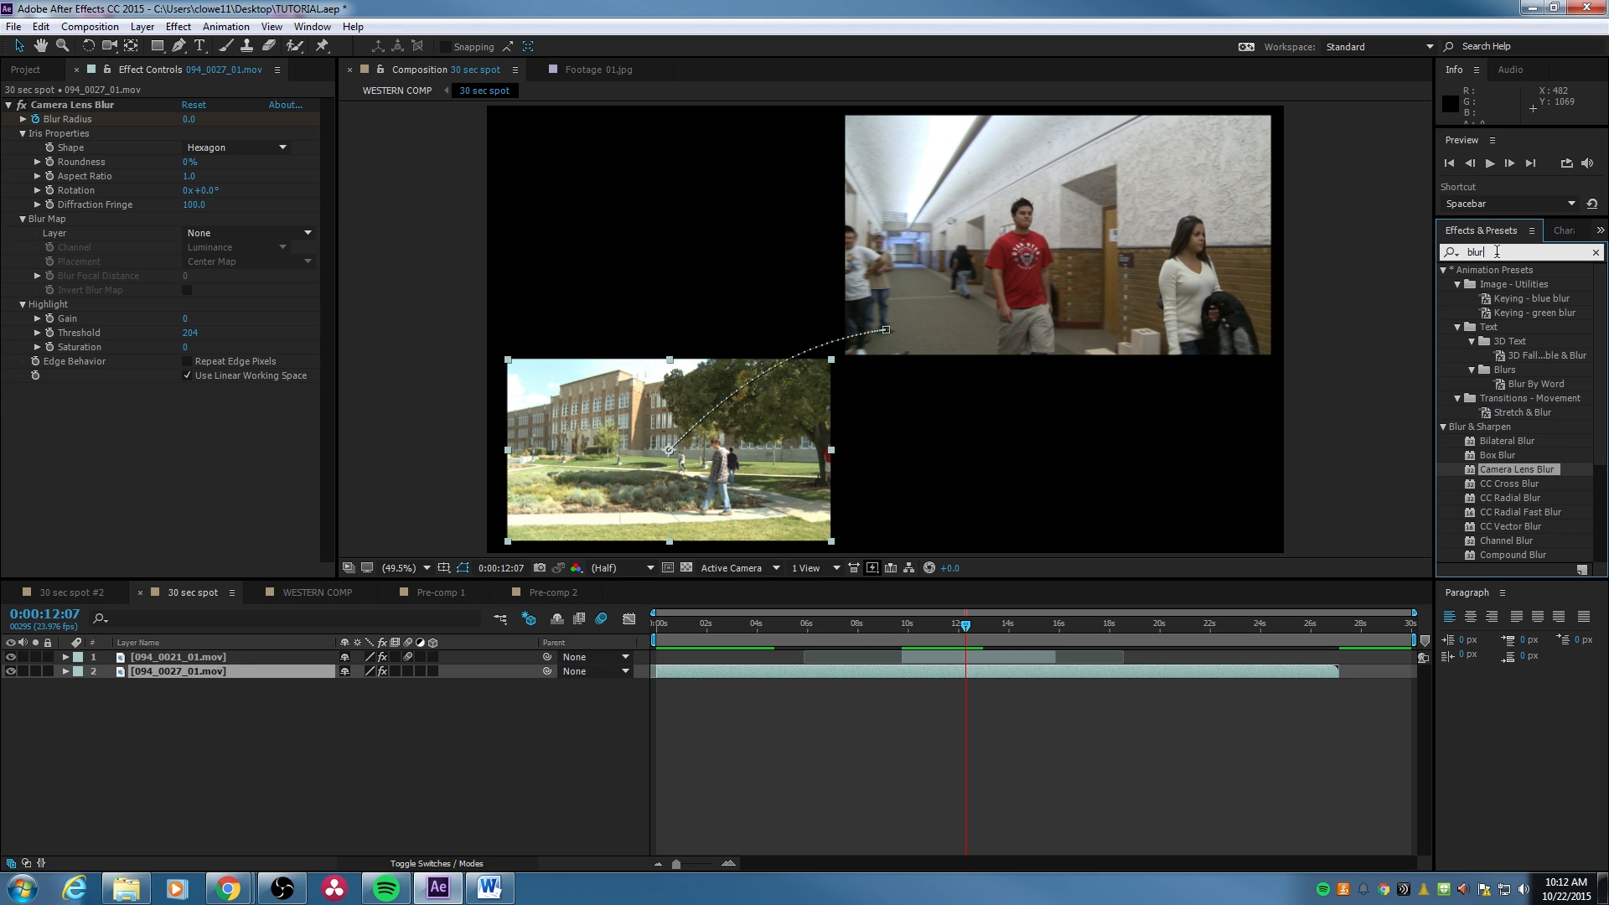
text(satur)
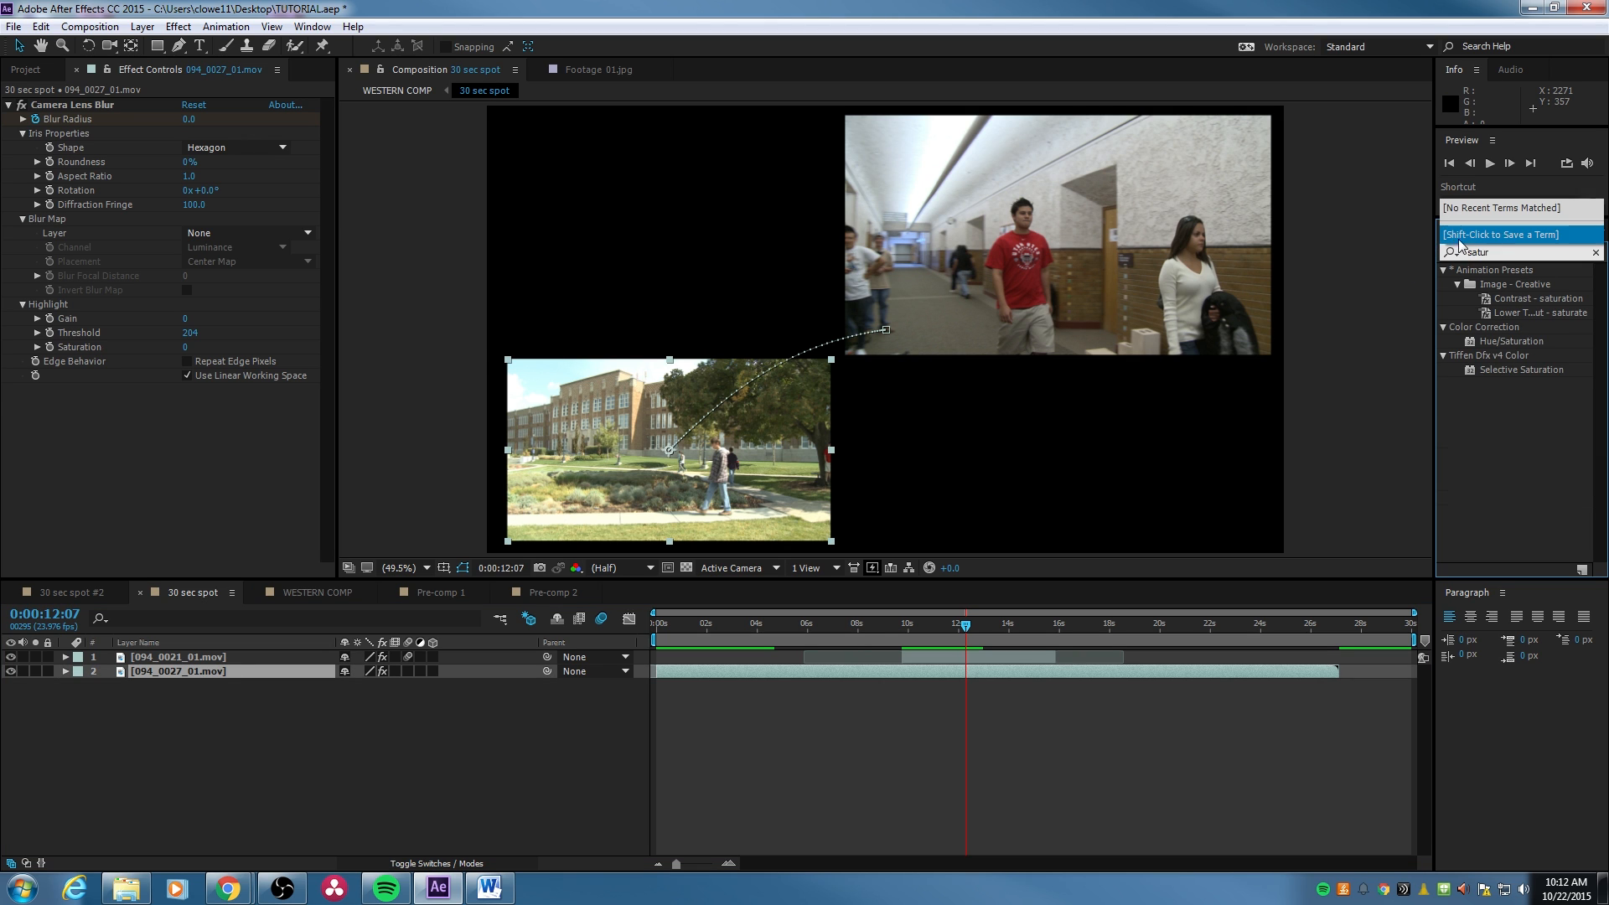
drag(1524, 341, 669, 484)
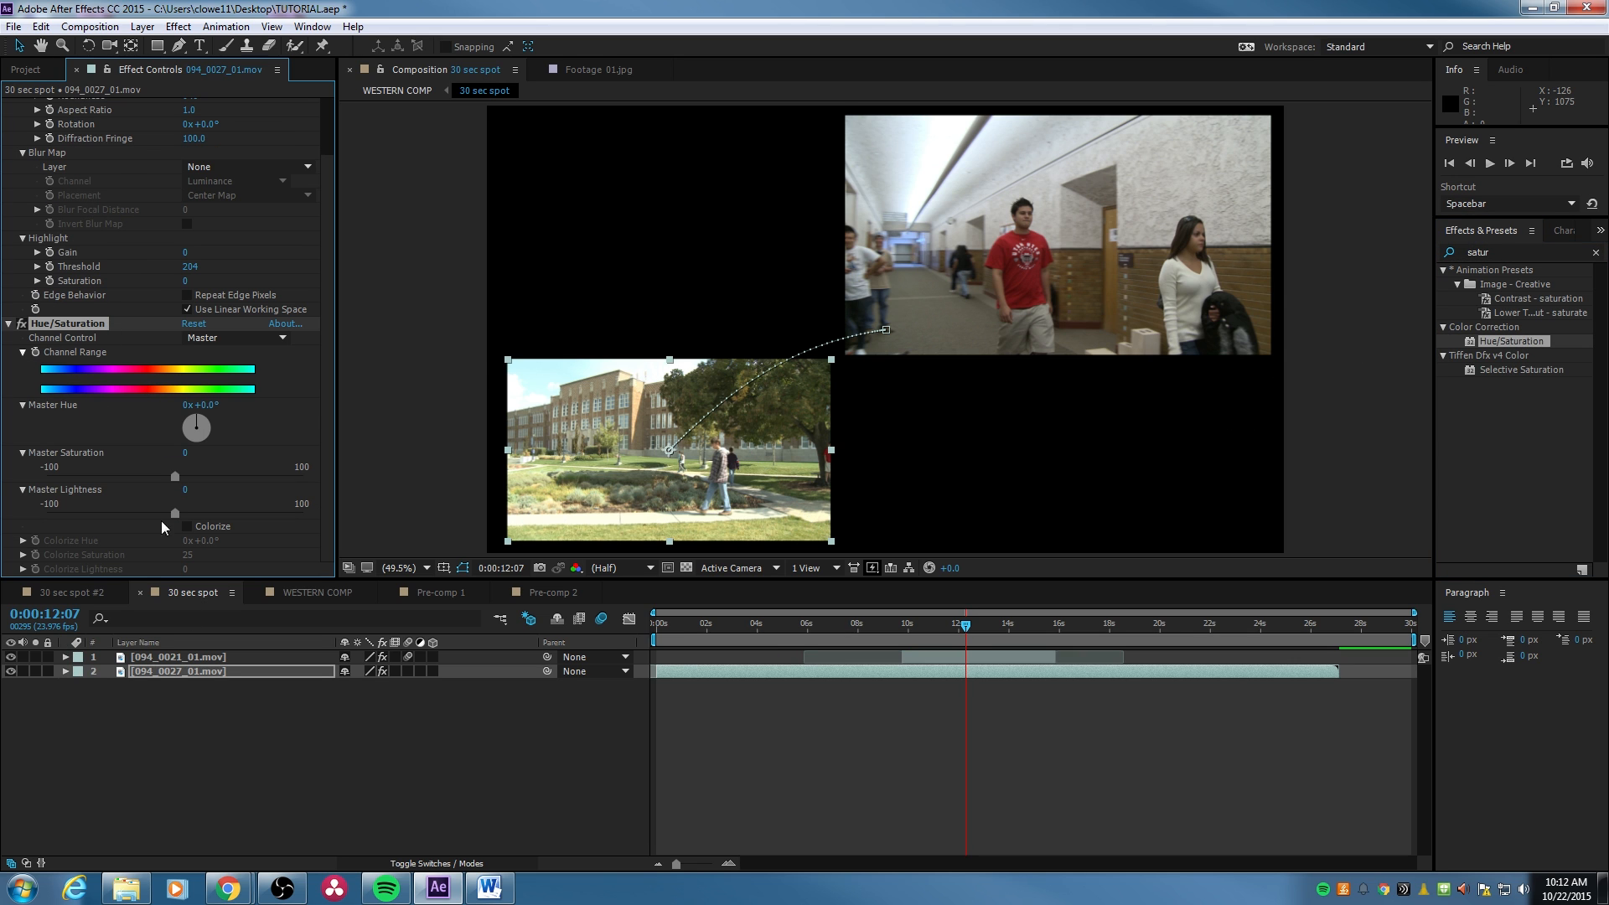
Set the campus clip's Master Hue to 336°, Master Saturation to 39 and Master Lightness to -20, then collapse the Hue/Saturation effect.
drag(327, 318, 330, 454)
mouse_move(197, 416)
mouse_down()
mouse_move(213, 433)
mouse_move(180, 444)
mouse_move(193, 424)
mouse_up()
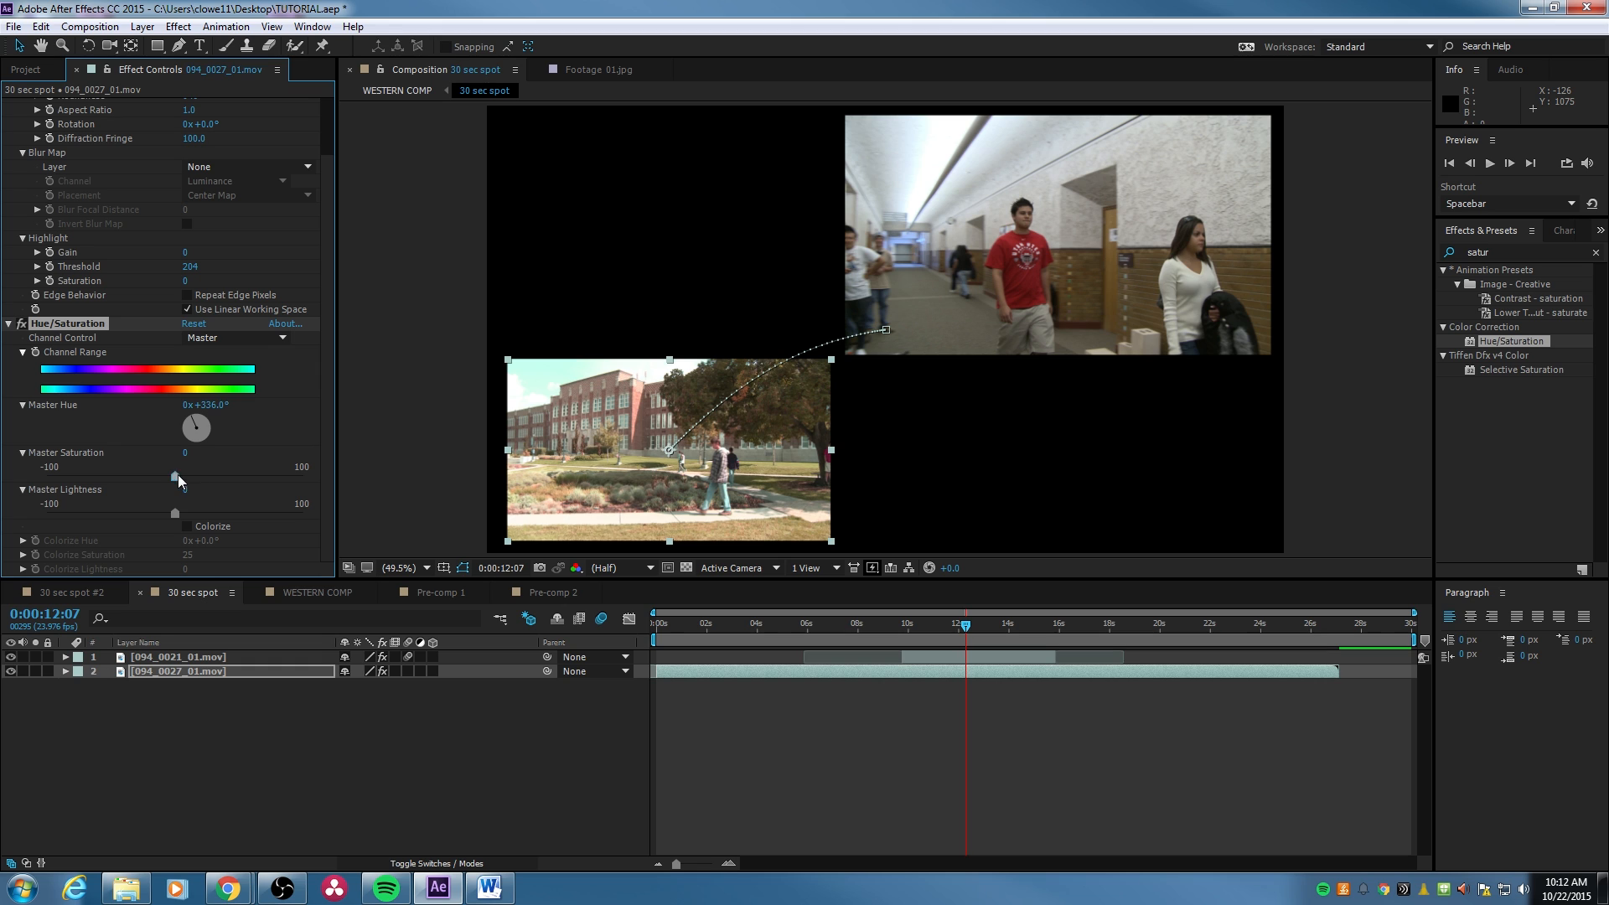
drag(175, 476, 206, 476)
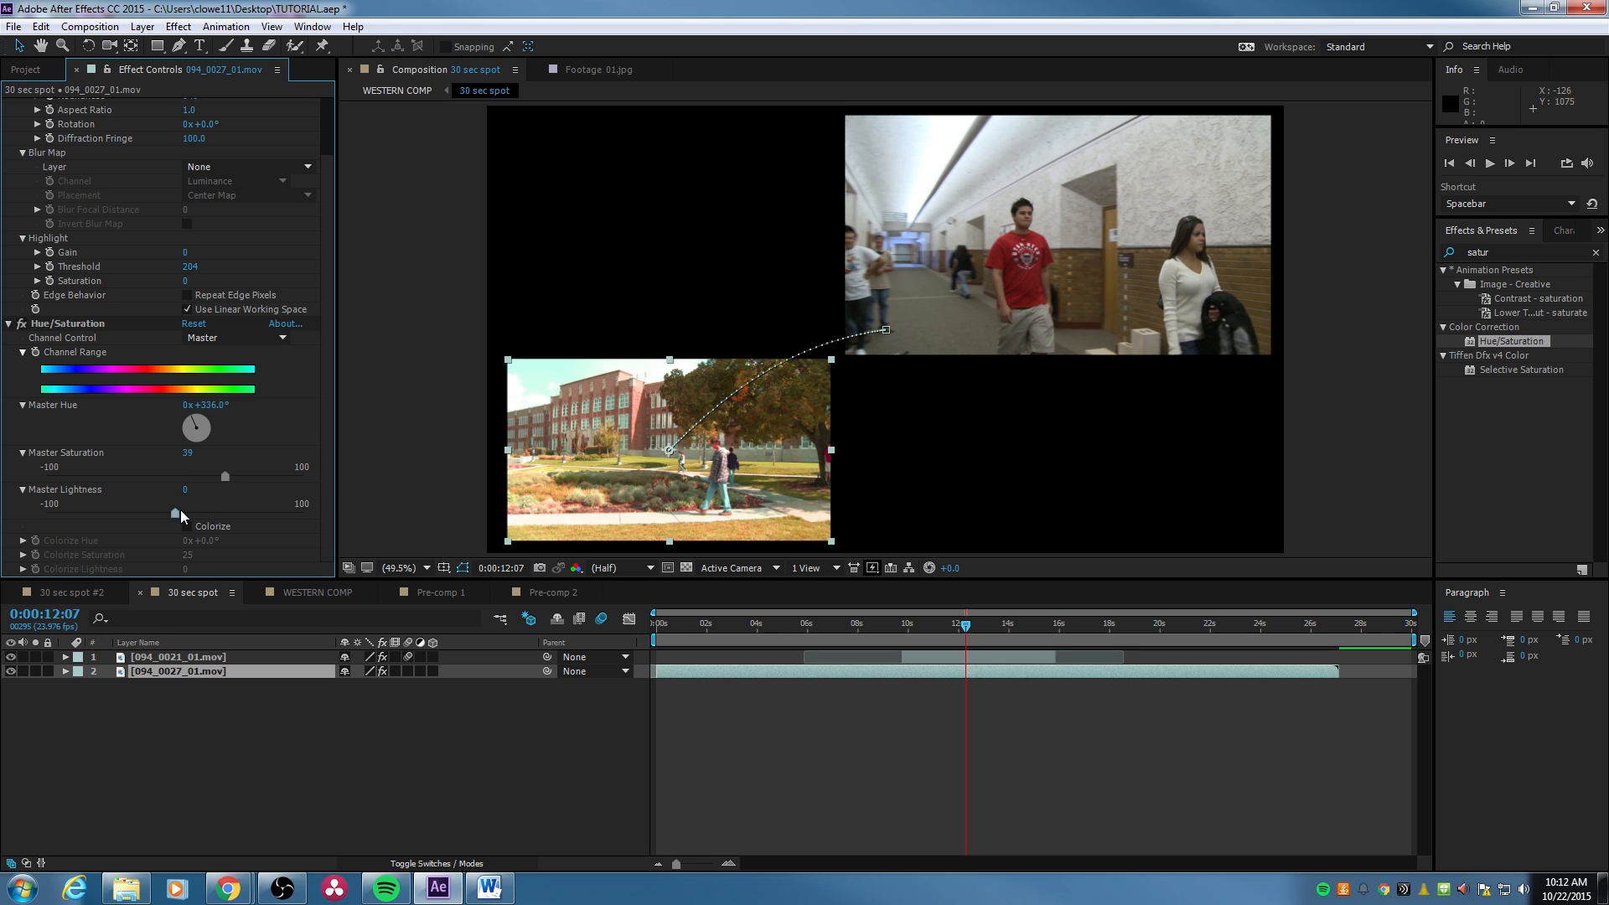
drag(174, 513, 146, 515)
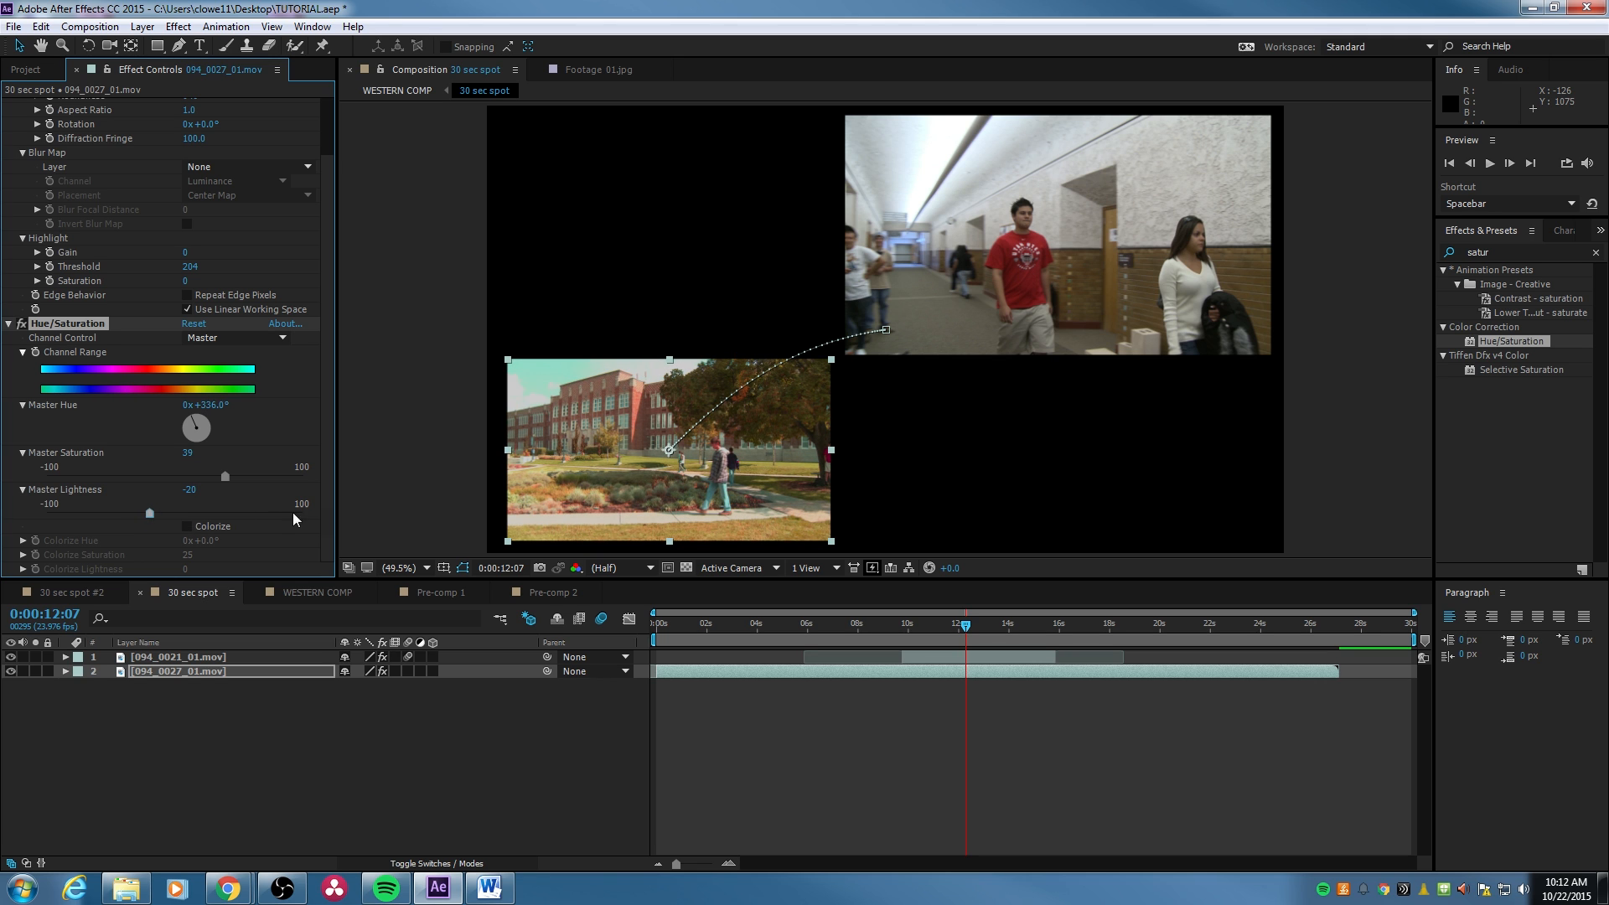
click(8, 323)
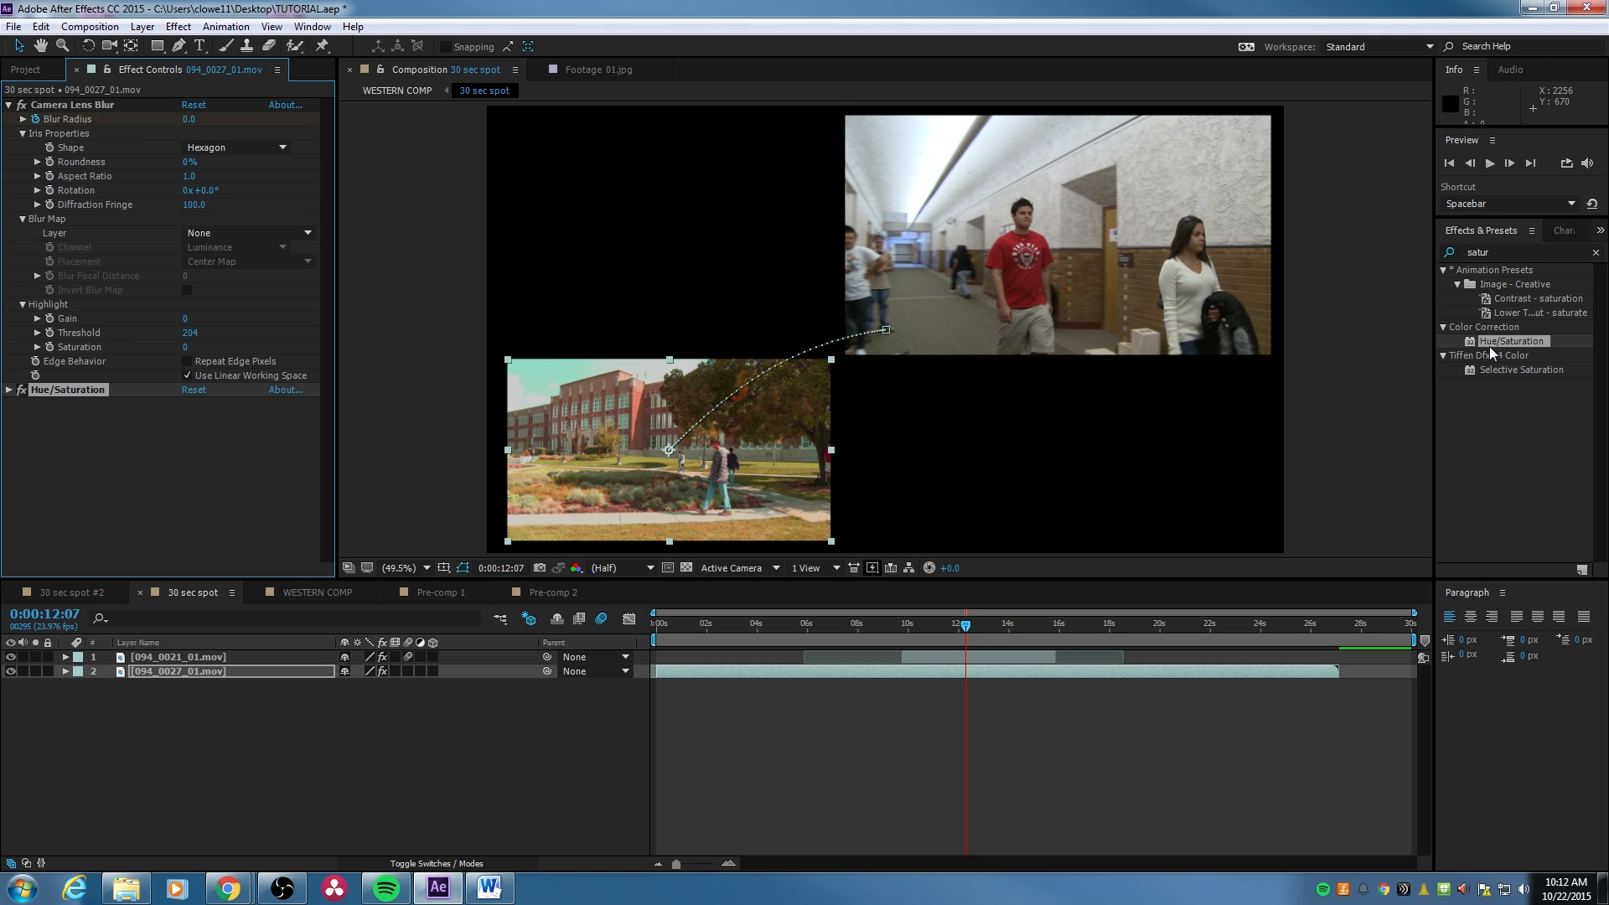
Apply Hue/Saturation to the hallway clip with Master Hue 37°, Master Saturation 30 and Master Lightness -4.
drag(1491, 345, 1115, 252)
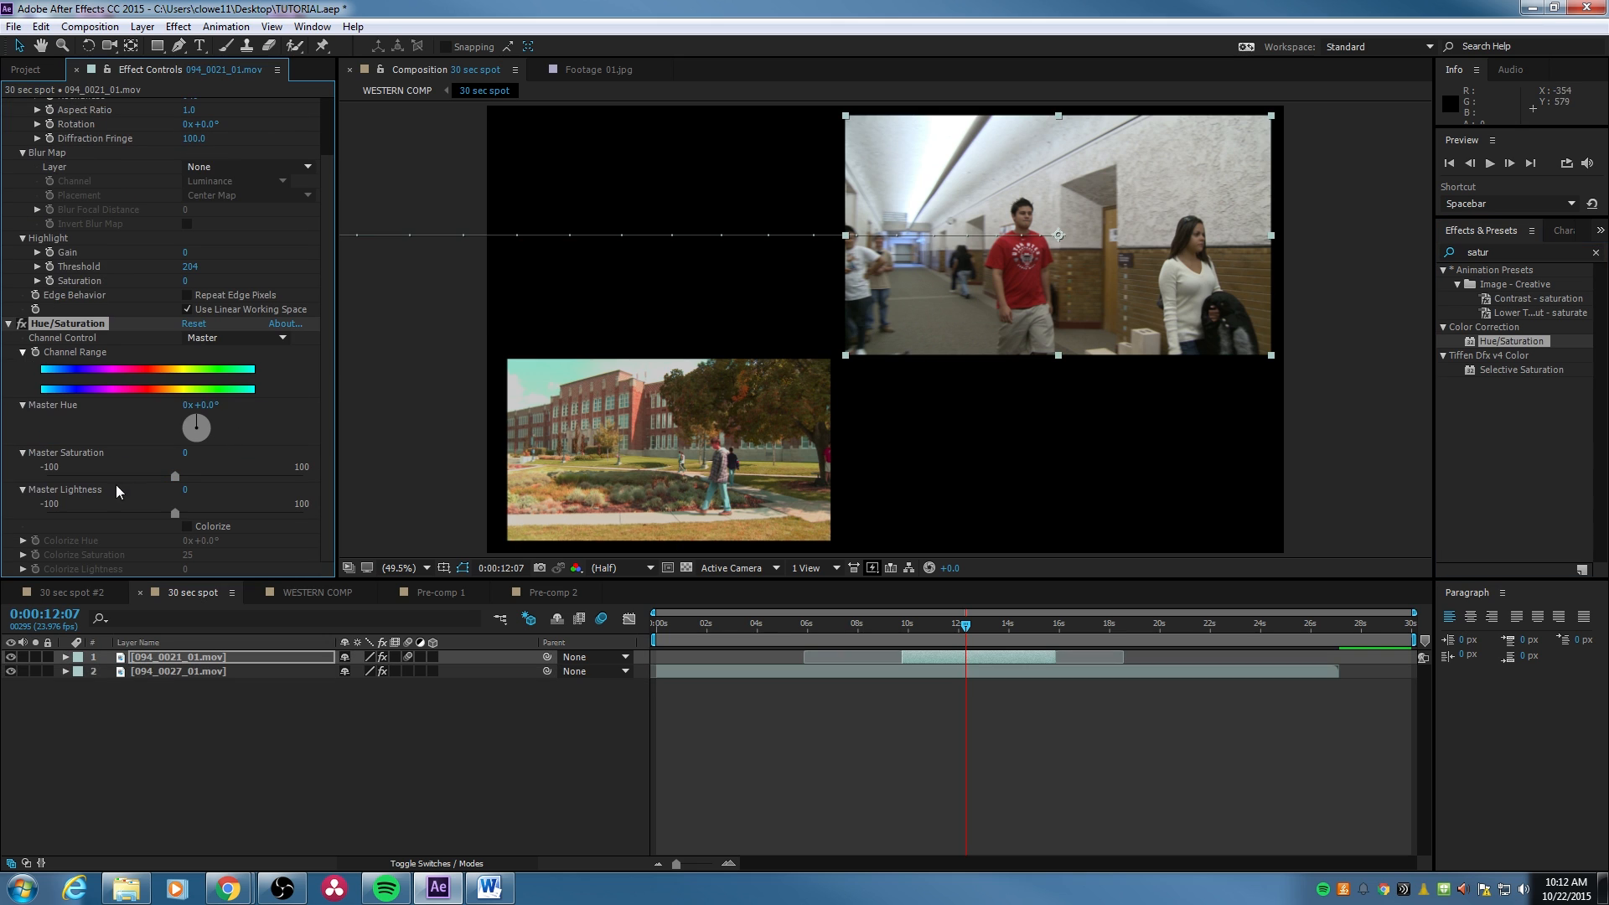
drag(202, 423, 202, 421)
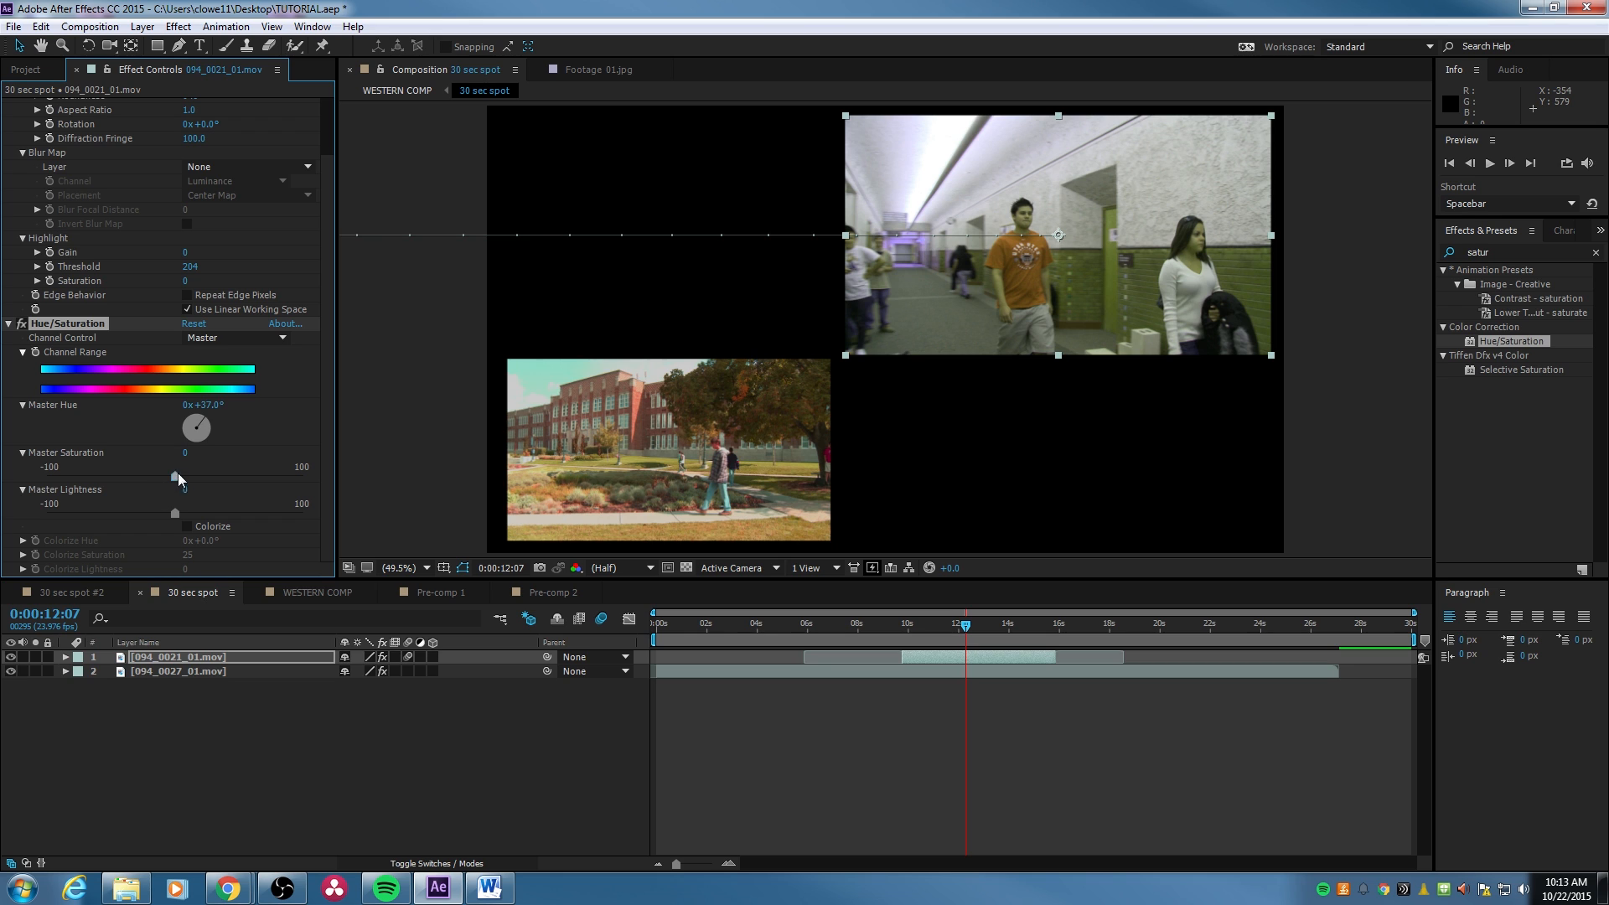
drag(178, 474, 186, 477)
drag(176, 512, 168, 514)
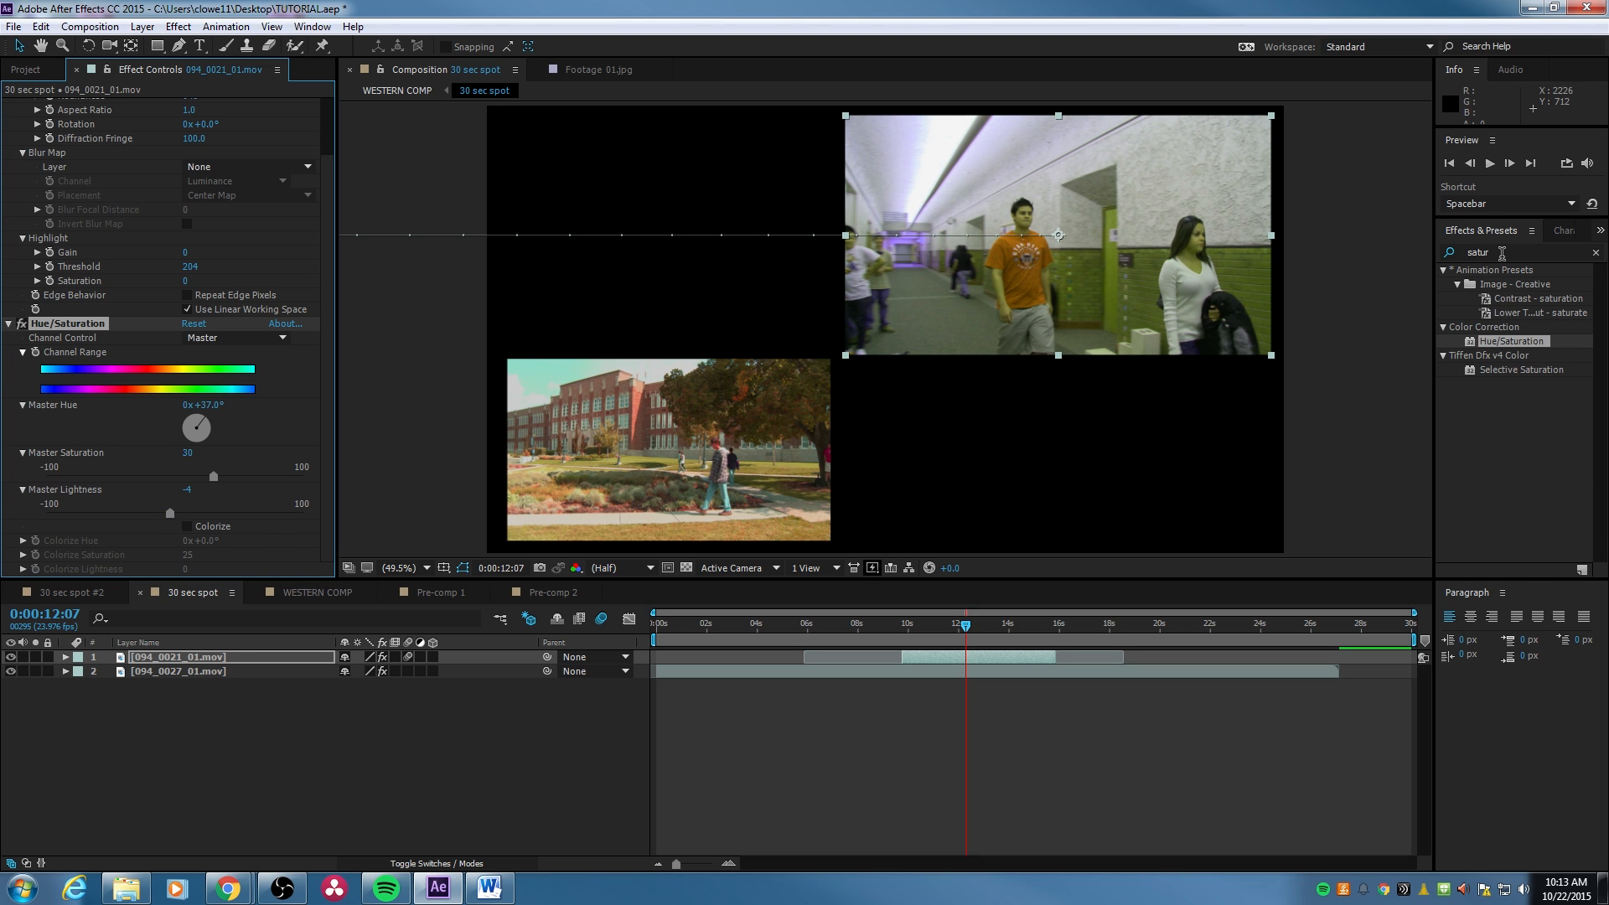
Search the effects for "contras", apply Brightness & Contrast to the hallway clip and set Contrast to 99.
click(1467, 253)
text(con)
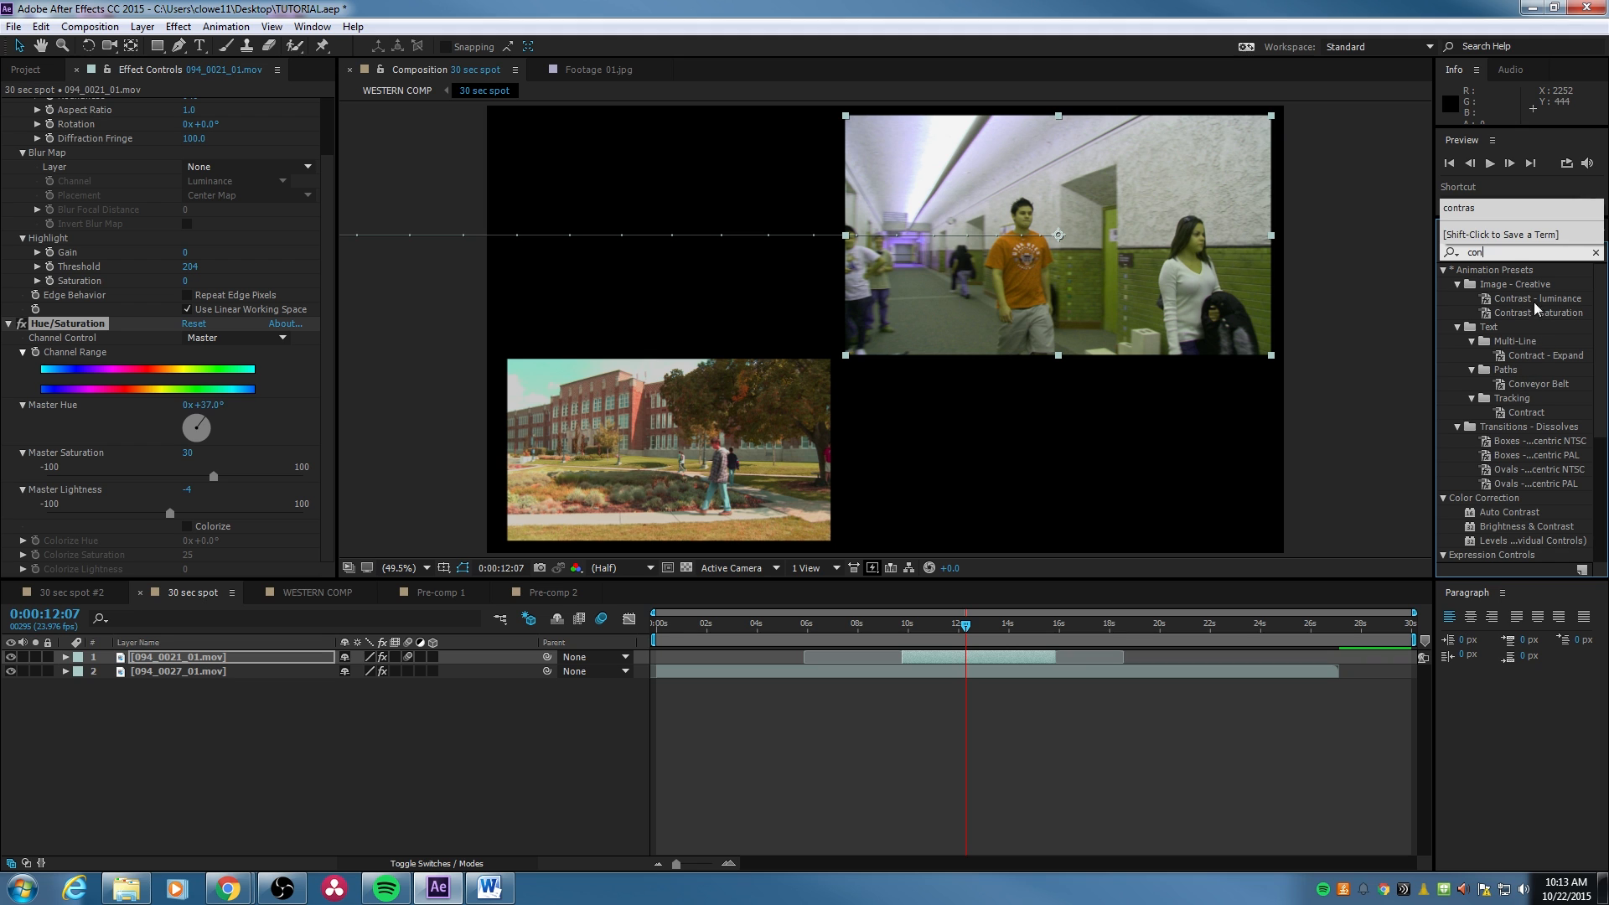
text(tras)
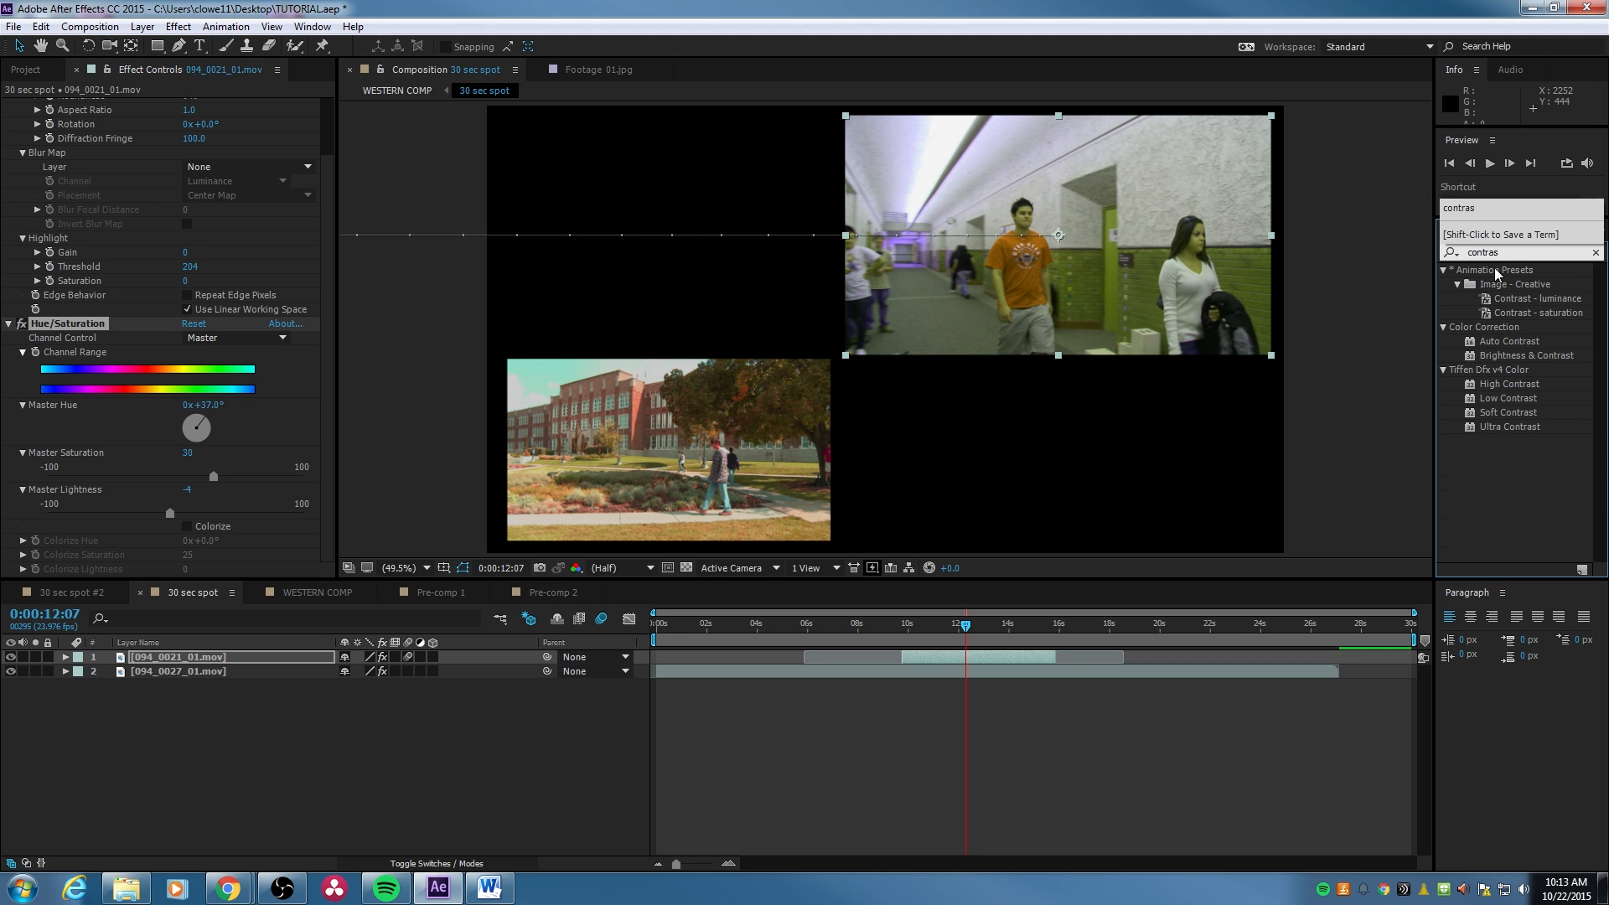
drag(1520, 359, 251, 422)
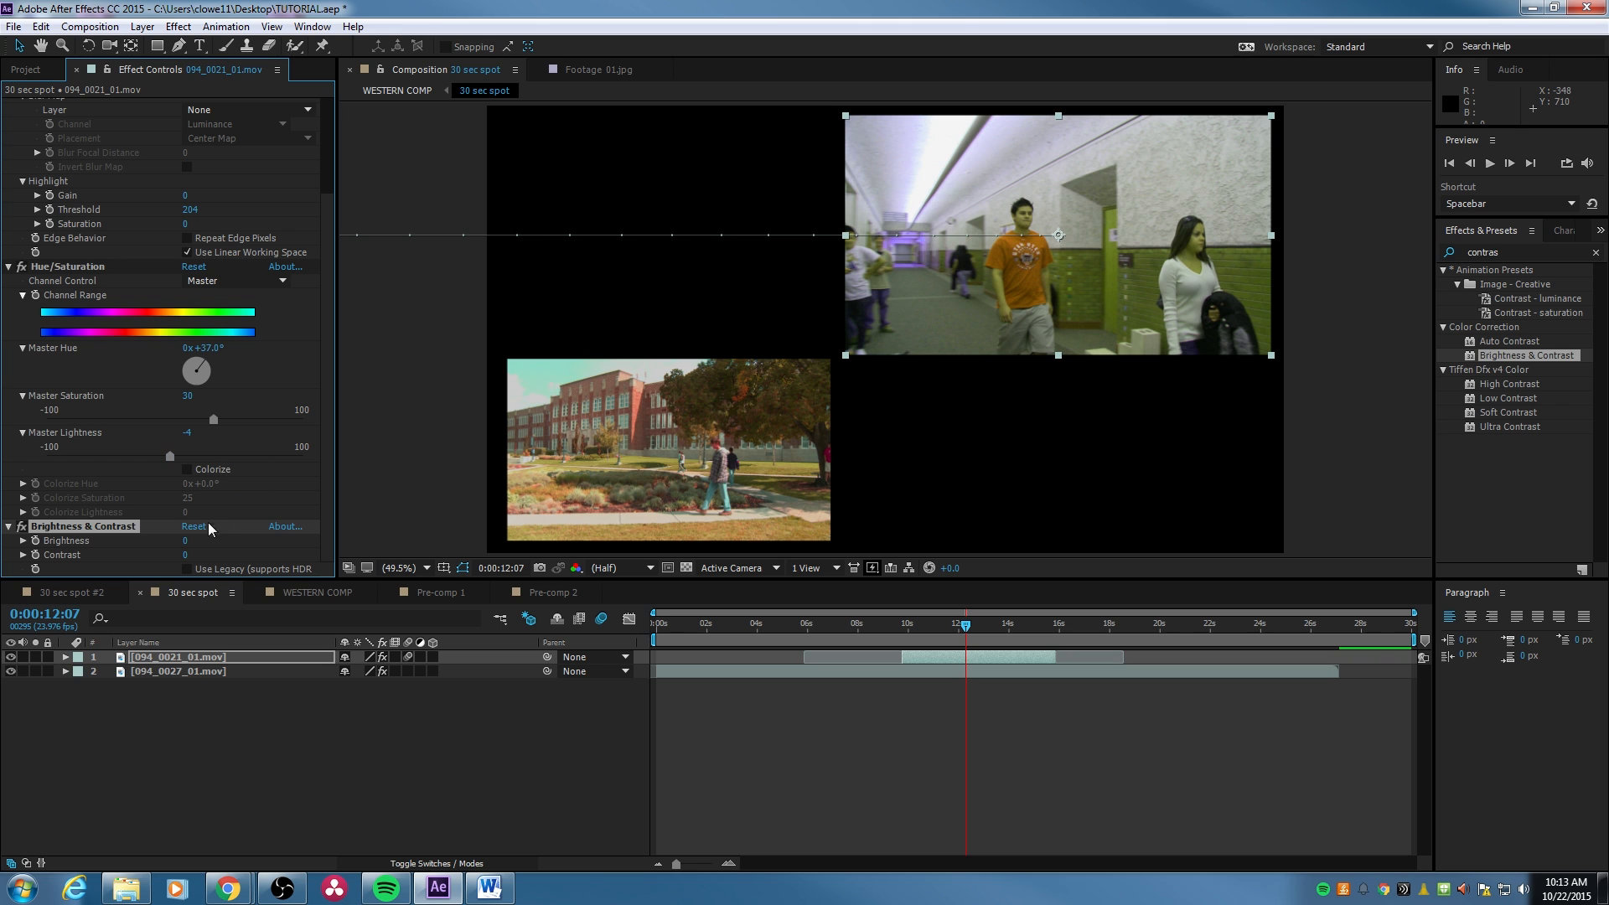
drag(186, 555, 293, 549)
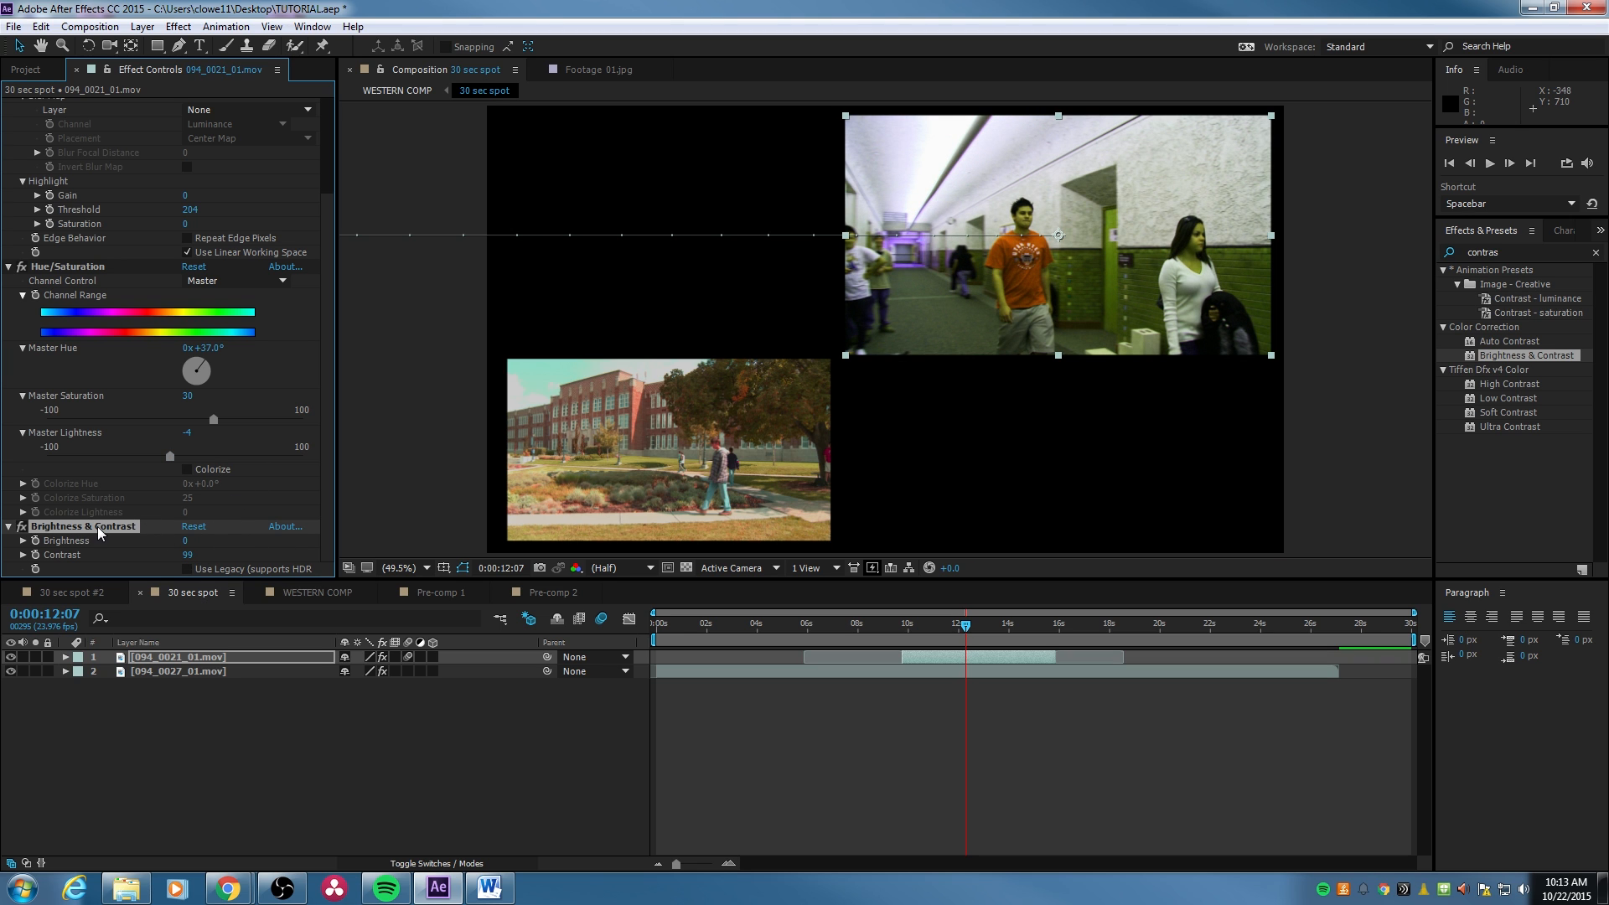
Copy the hallway clip's Brightness & Contrast effect to the campus clip and play the composition from near its start.
key(Delete)
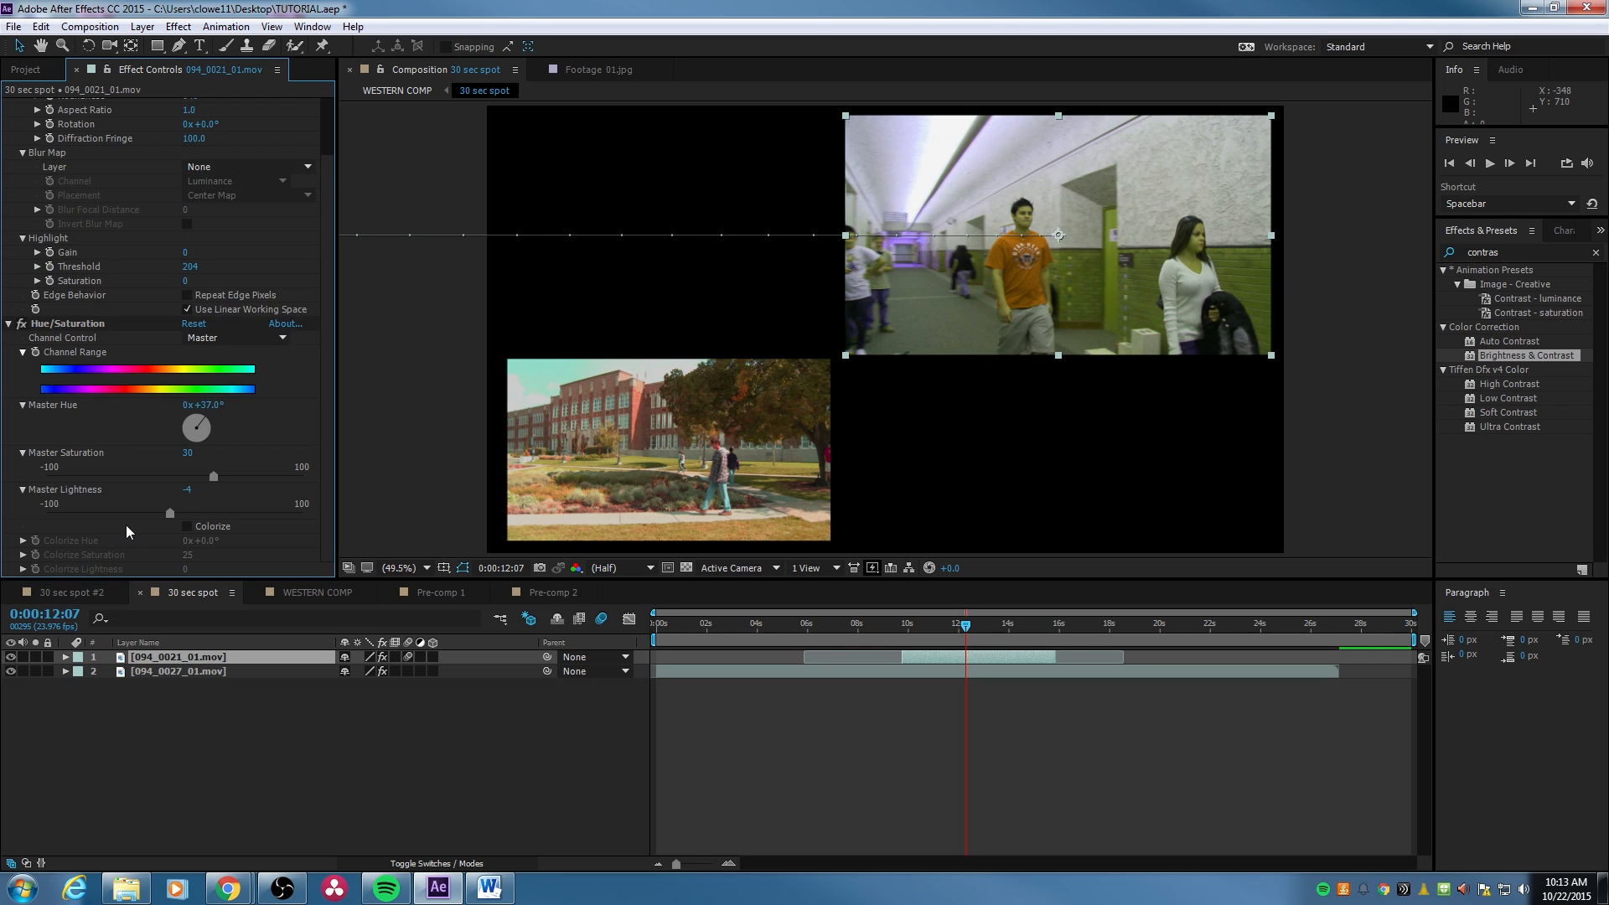
key(ctrl+z)
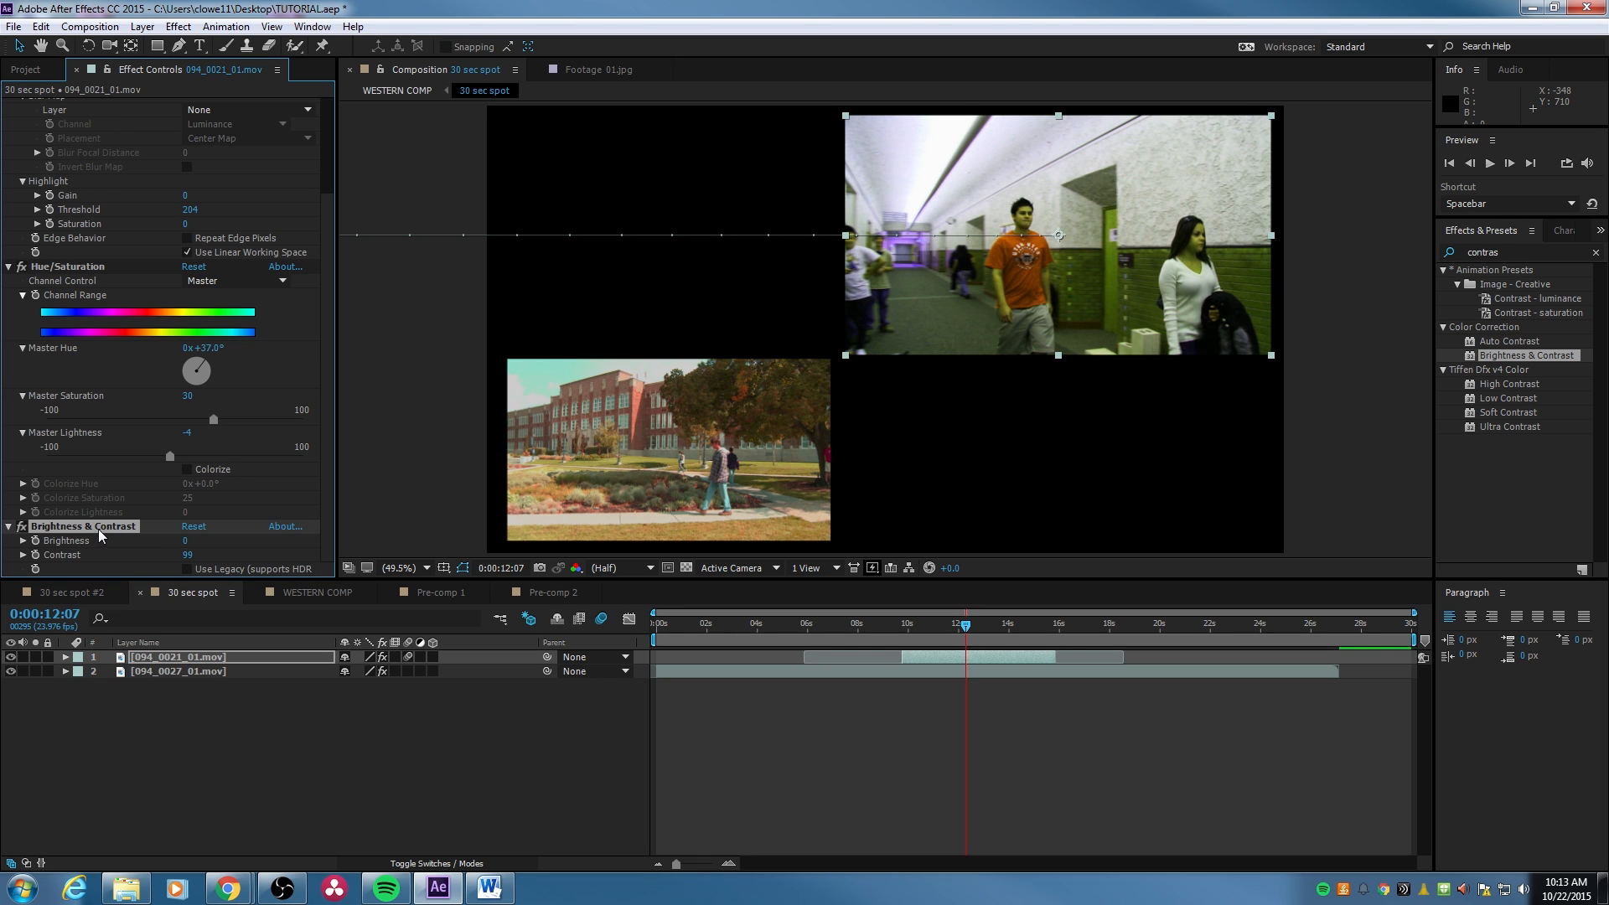
click(536, 506)
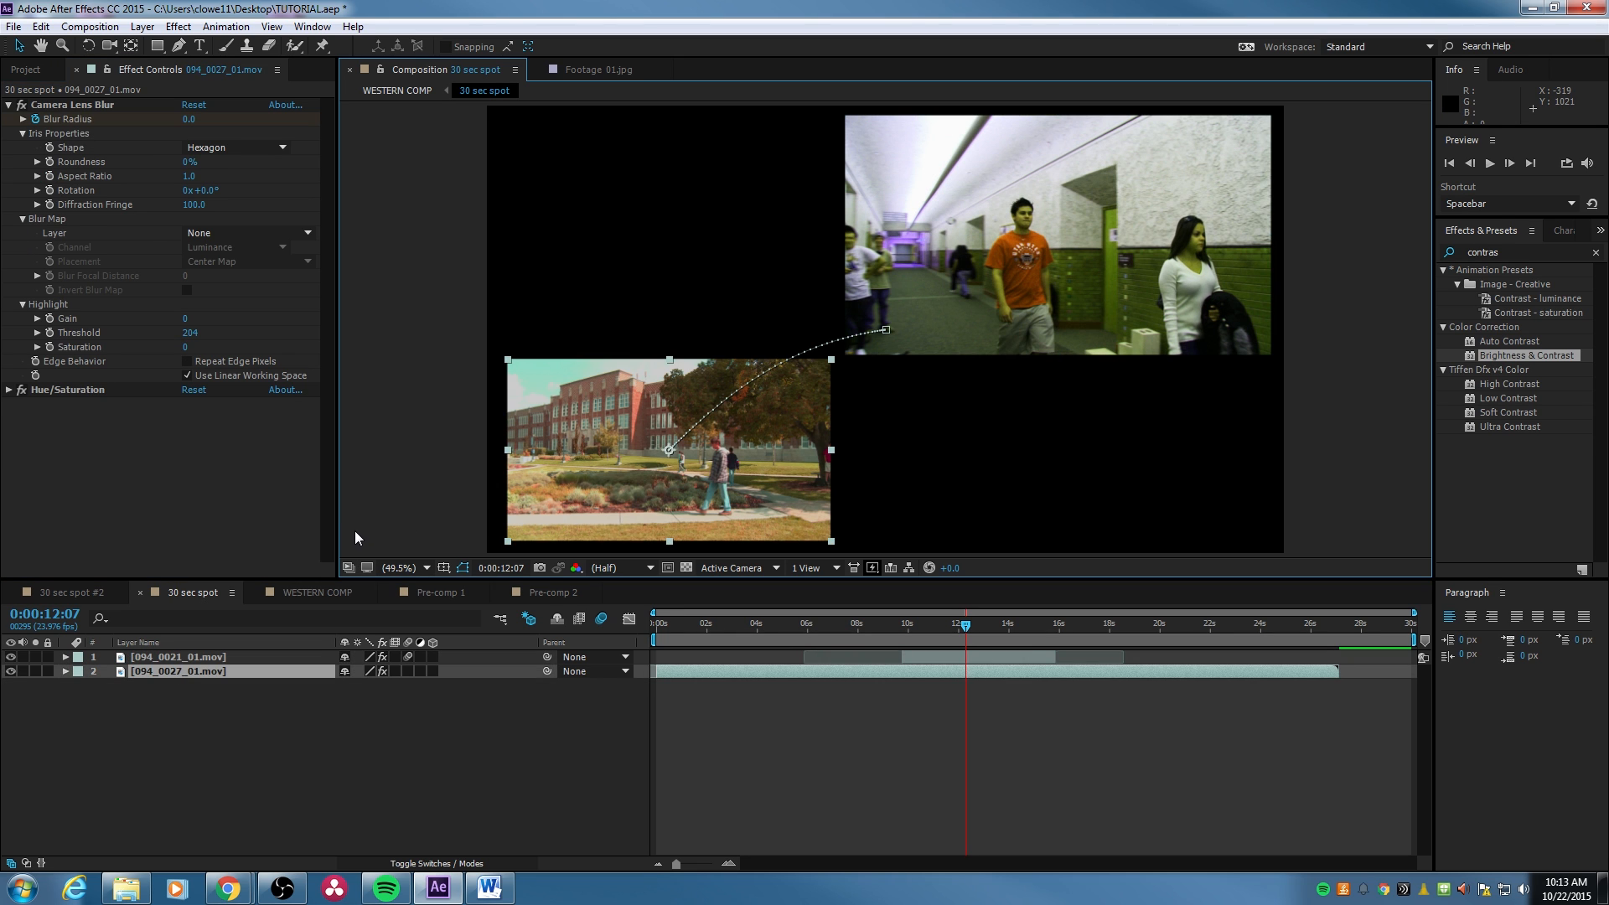
key(ctrl+v)
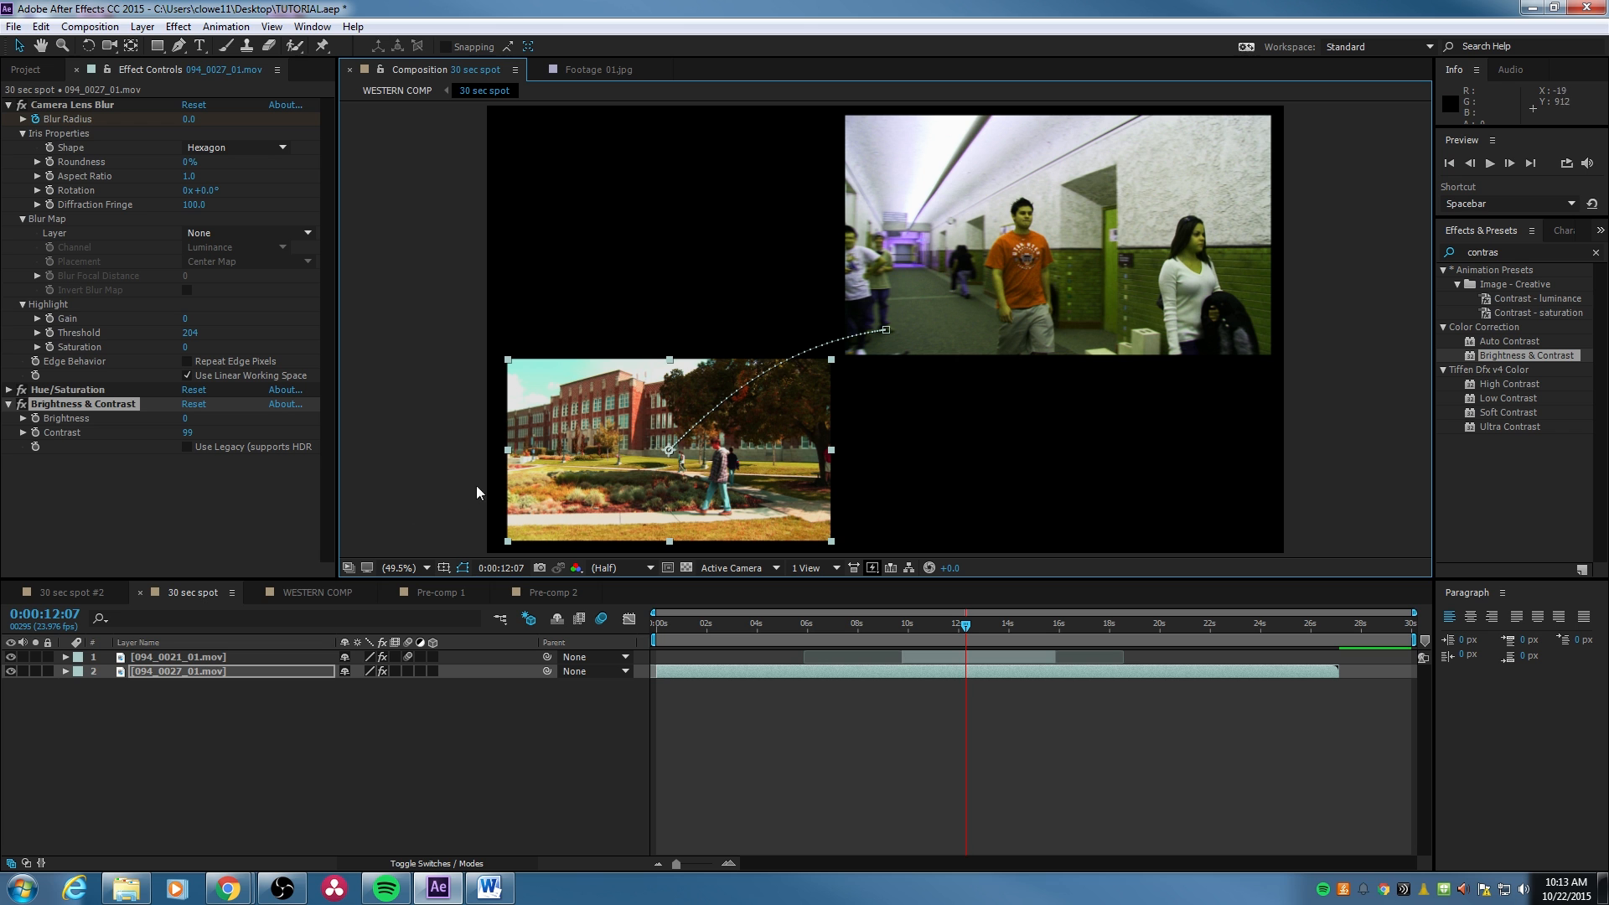
click(671, 640)
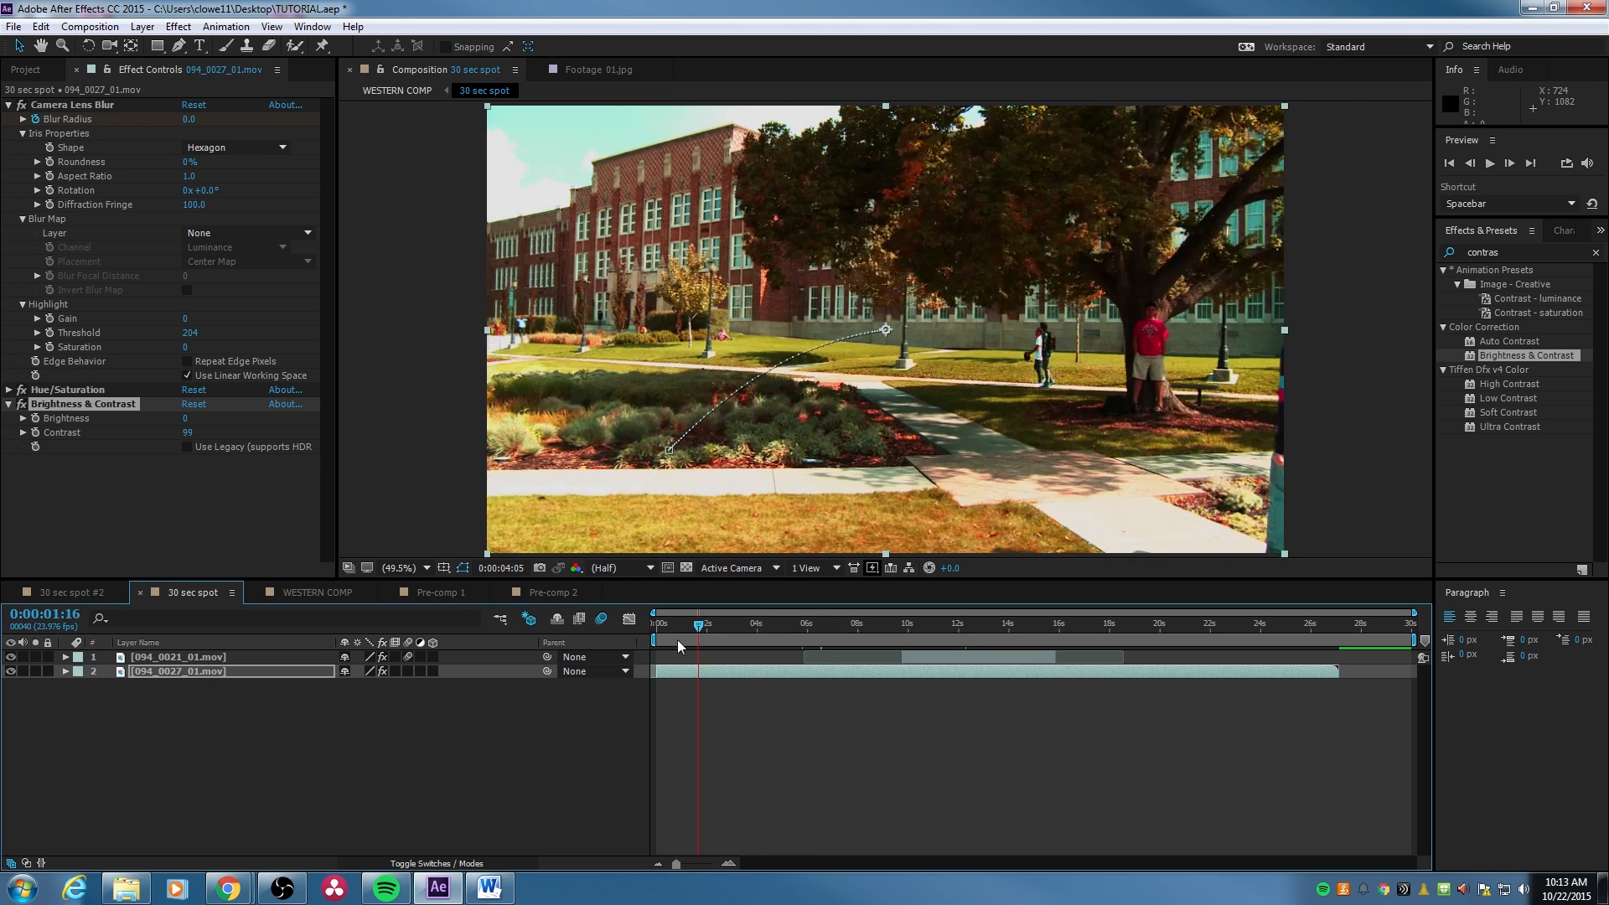
key(space)
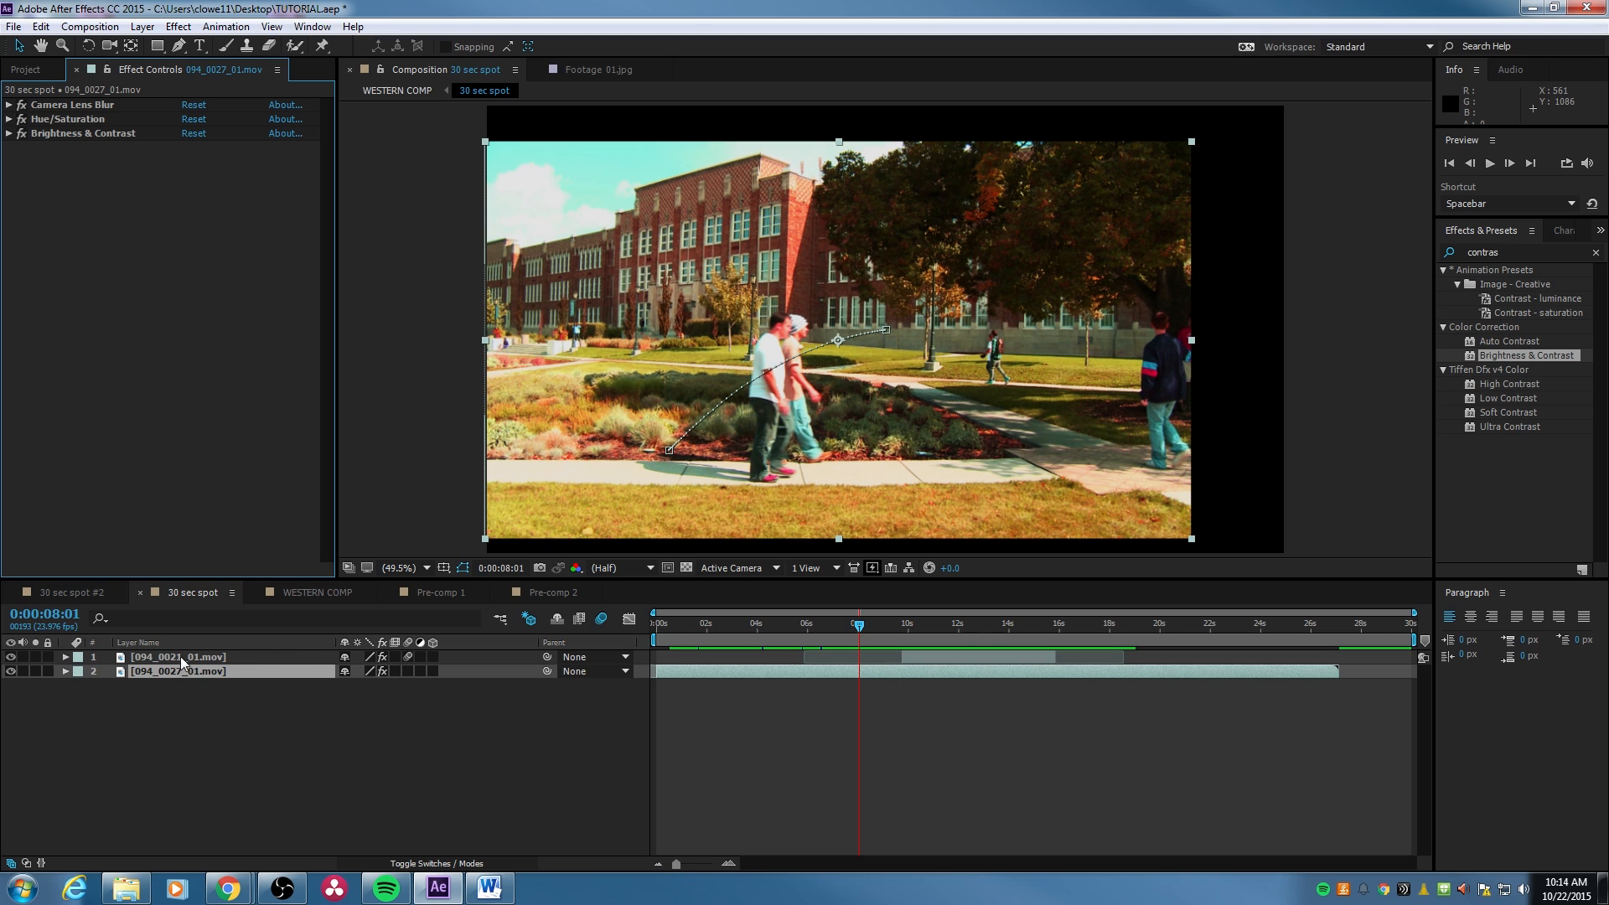
Collapse and turn off Camera Lens Blur, Hue/Saturation and Brightness & Contrast on the hallway clip.
click(219, 655)
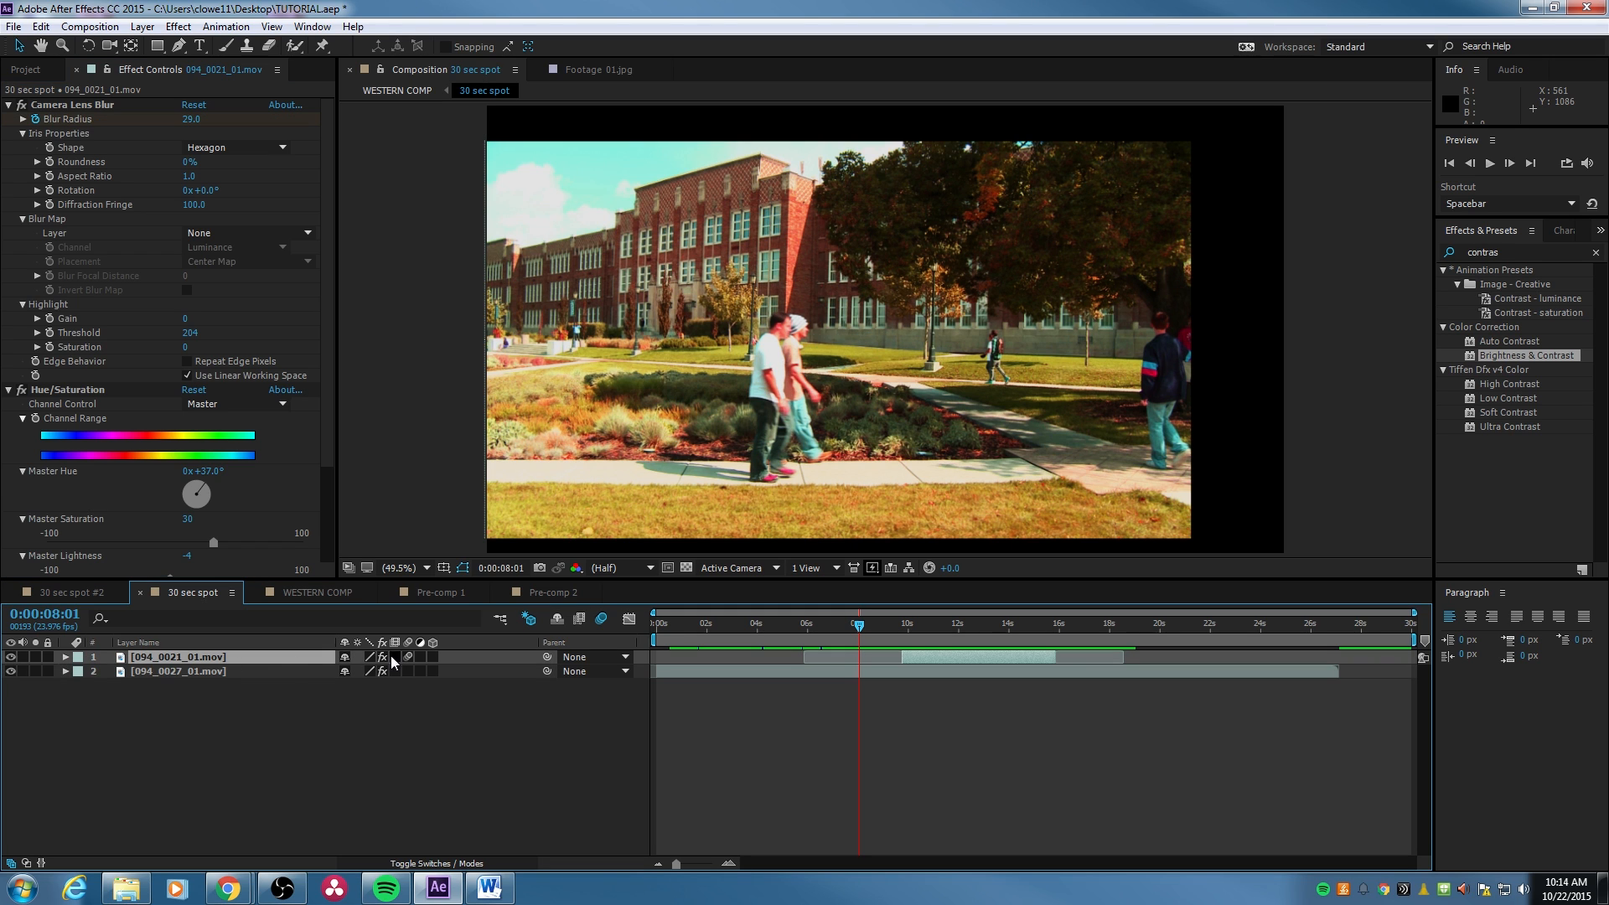
click(8, 119)
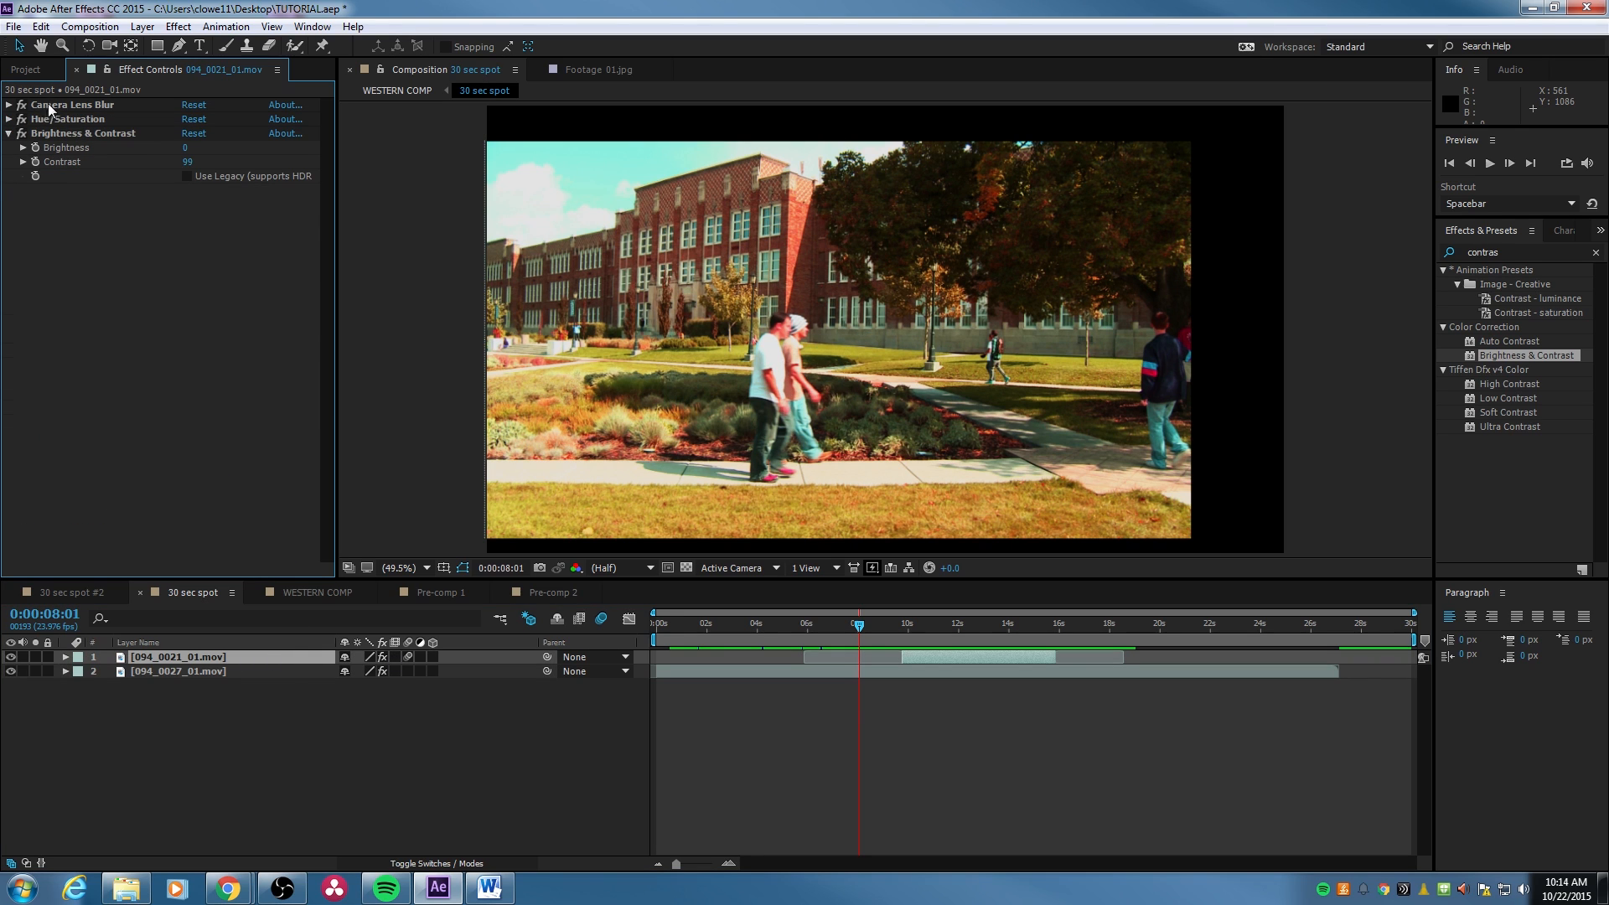
click(48, 104)
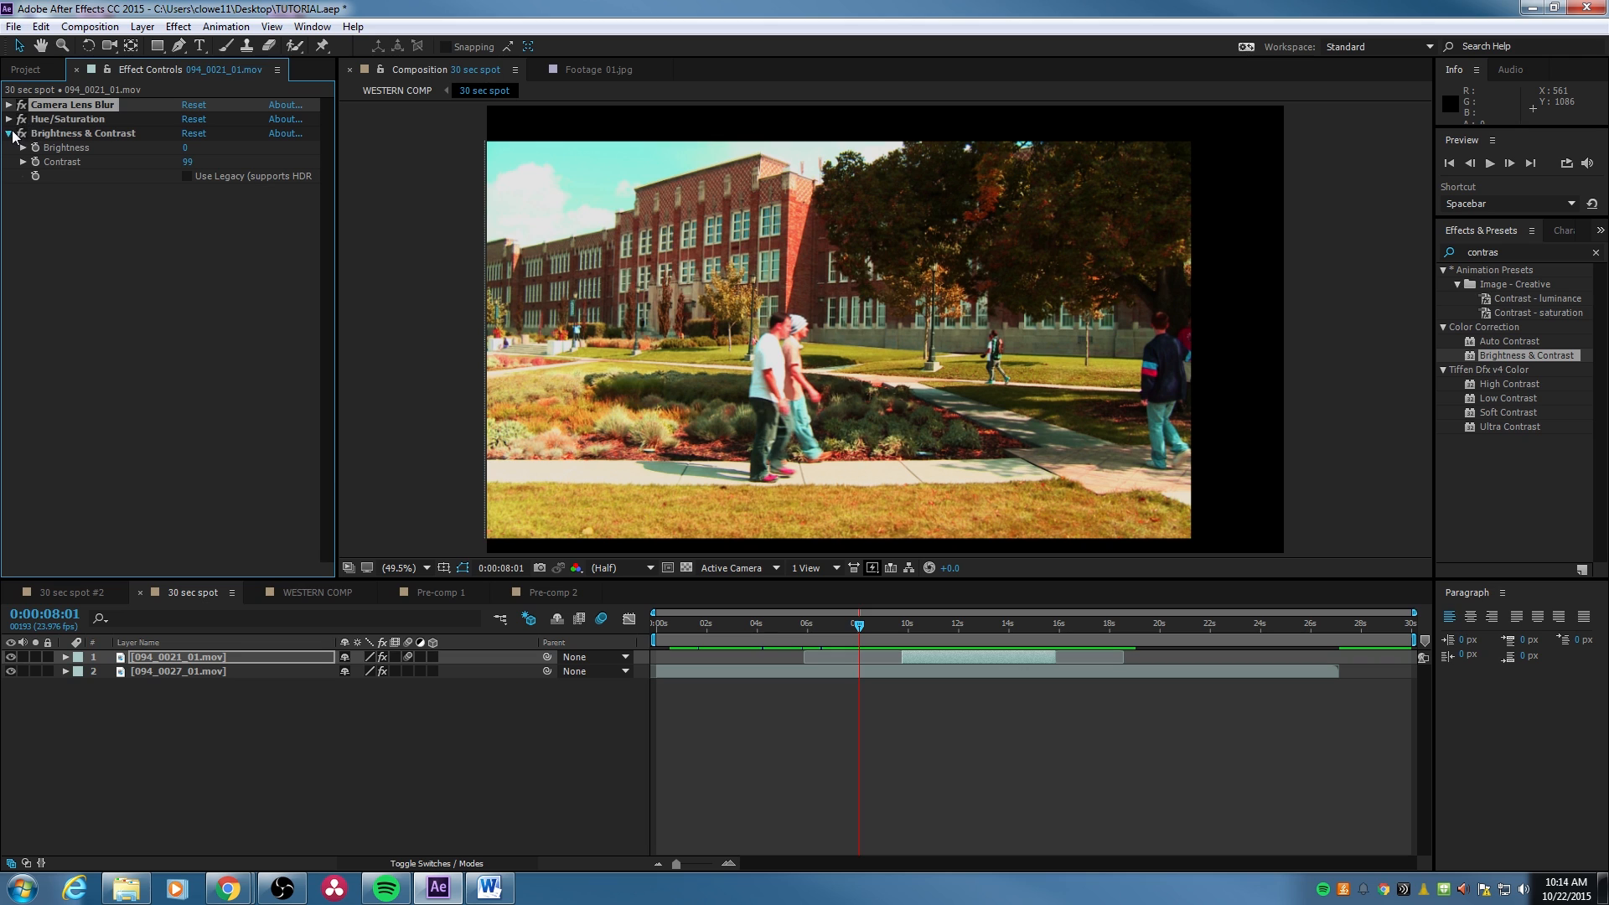
click(9, 133)
shift+click(49, 133)
drag(21, 133, 21, 105)
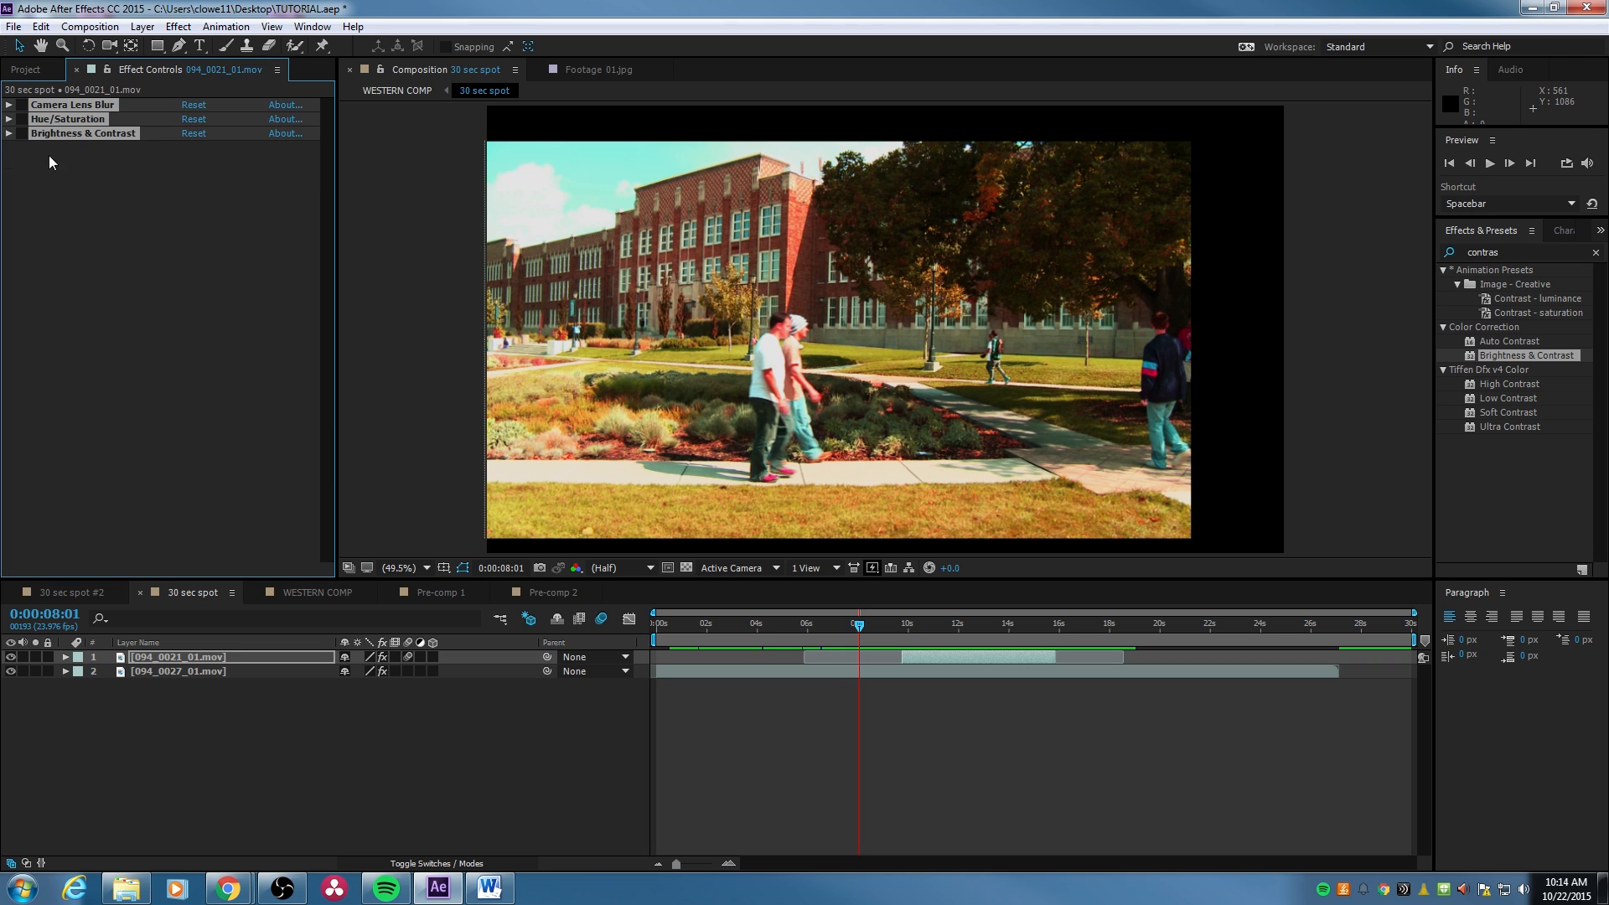
Turn off all three effects on the campus clip and move the current time to 0:00:11:01.
click(181, 670)
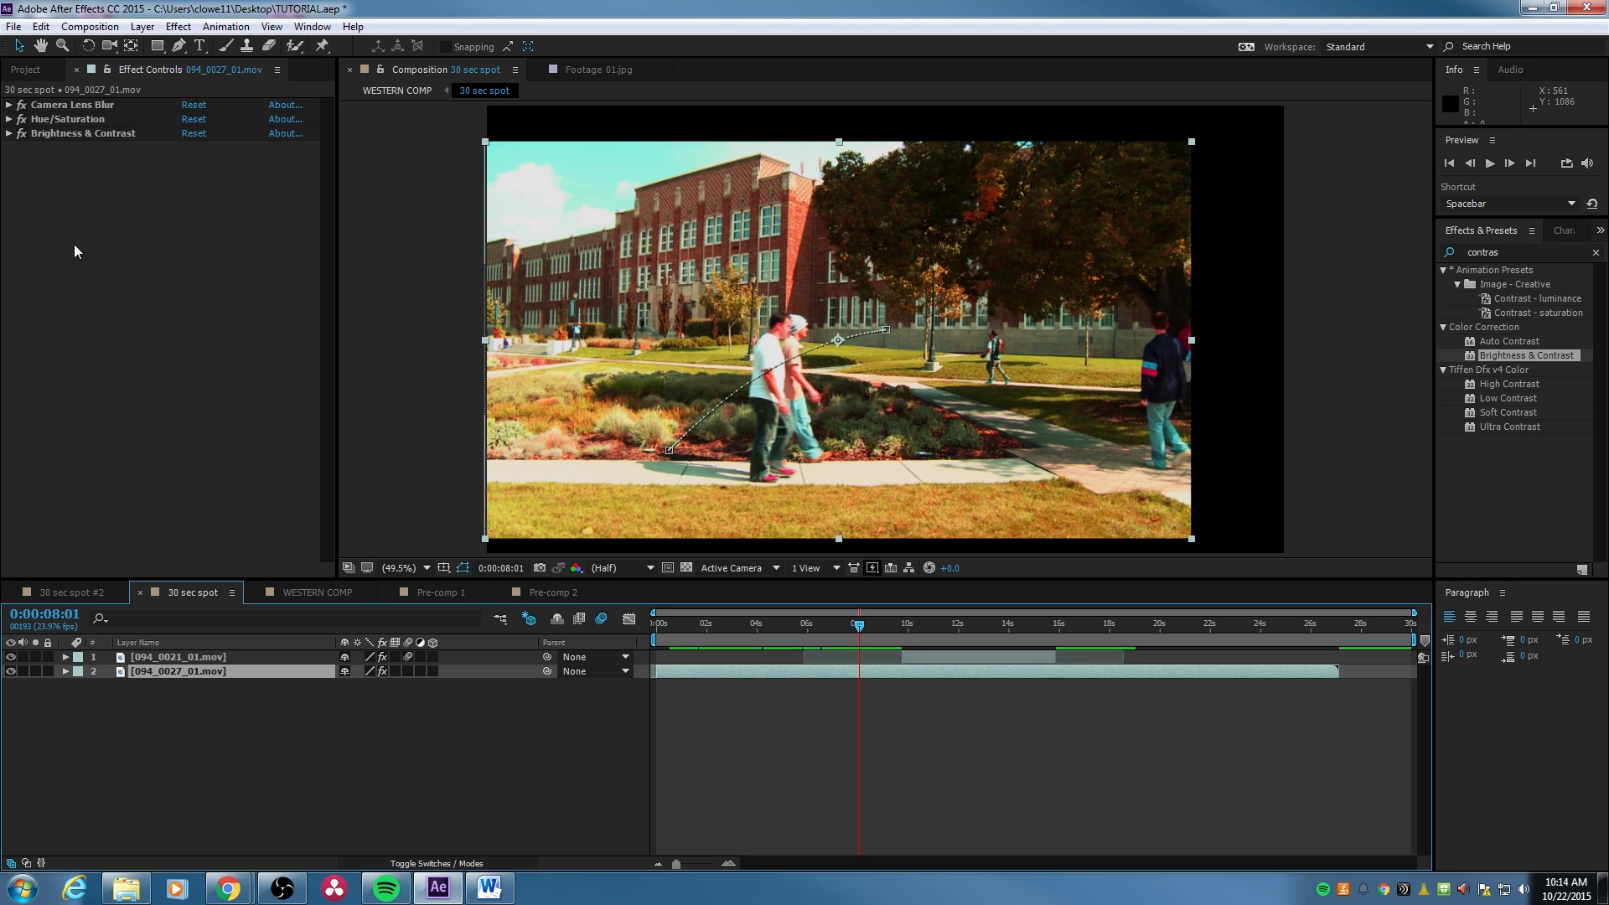
click(42, 103)
shift+click(49, 133)
drag(21, 133, 21, 105)
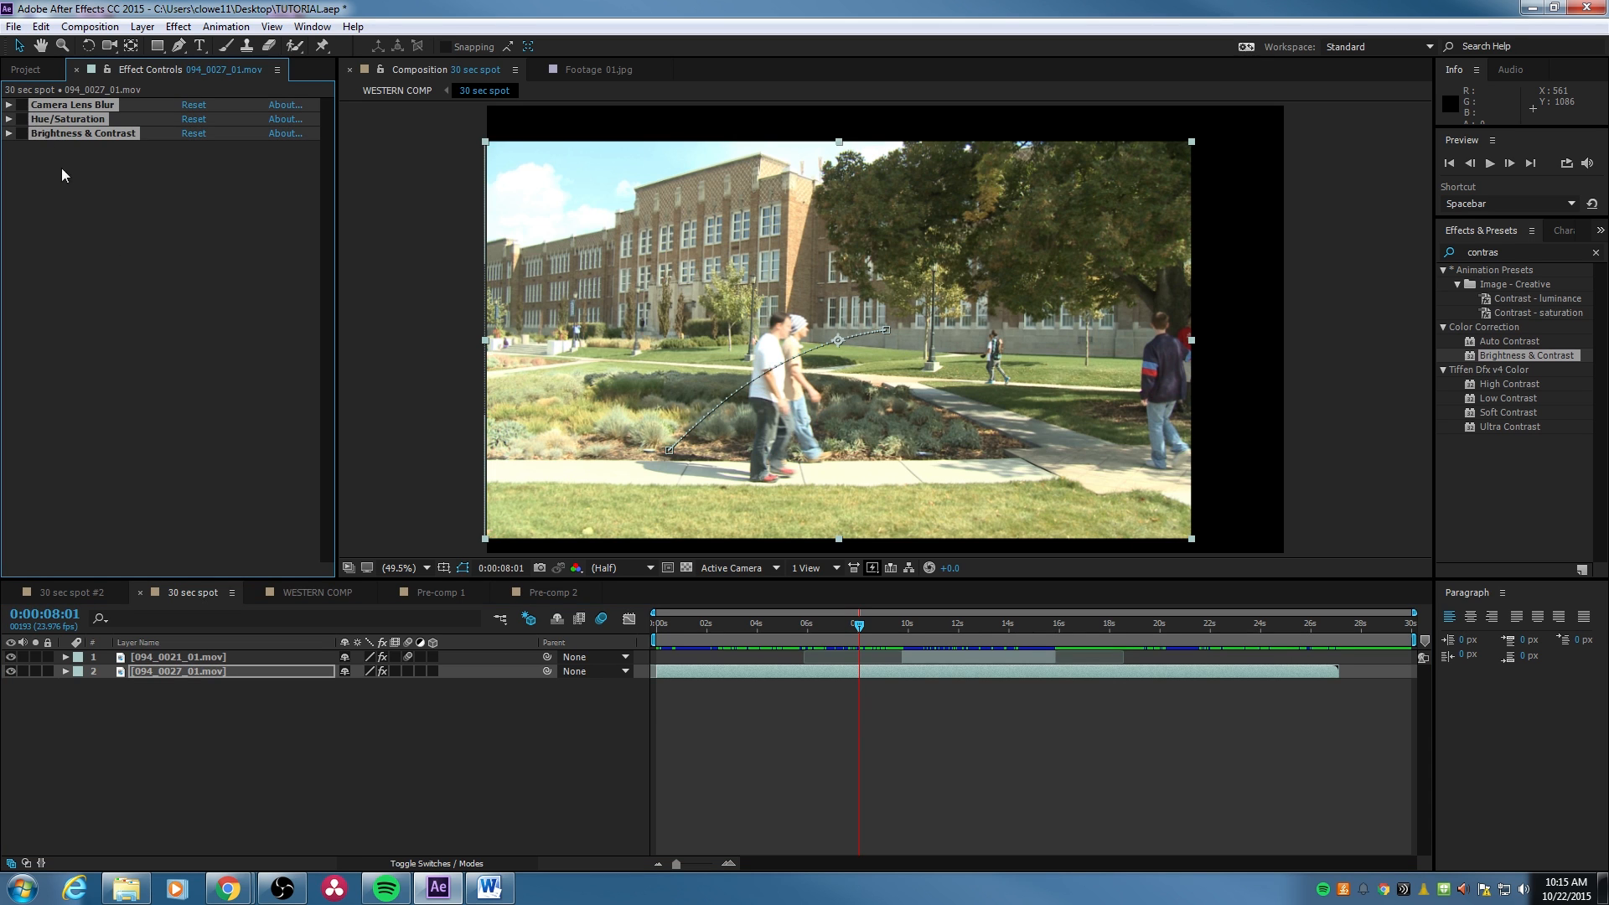
click(62, 168)
drag(950, 626, 935, 628)
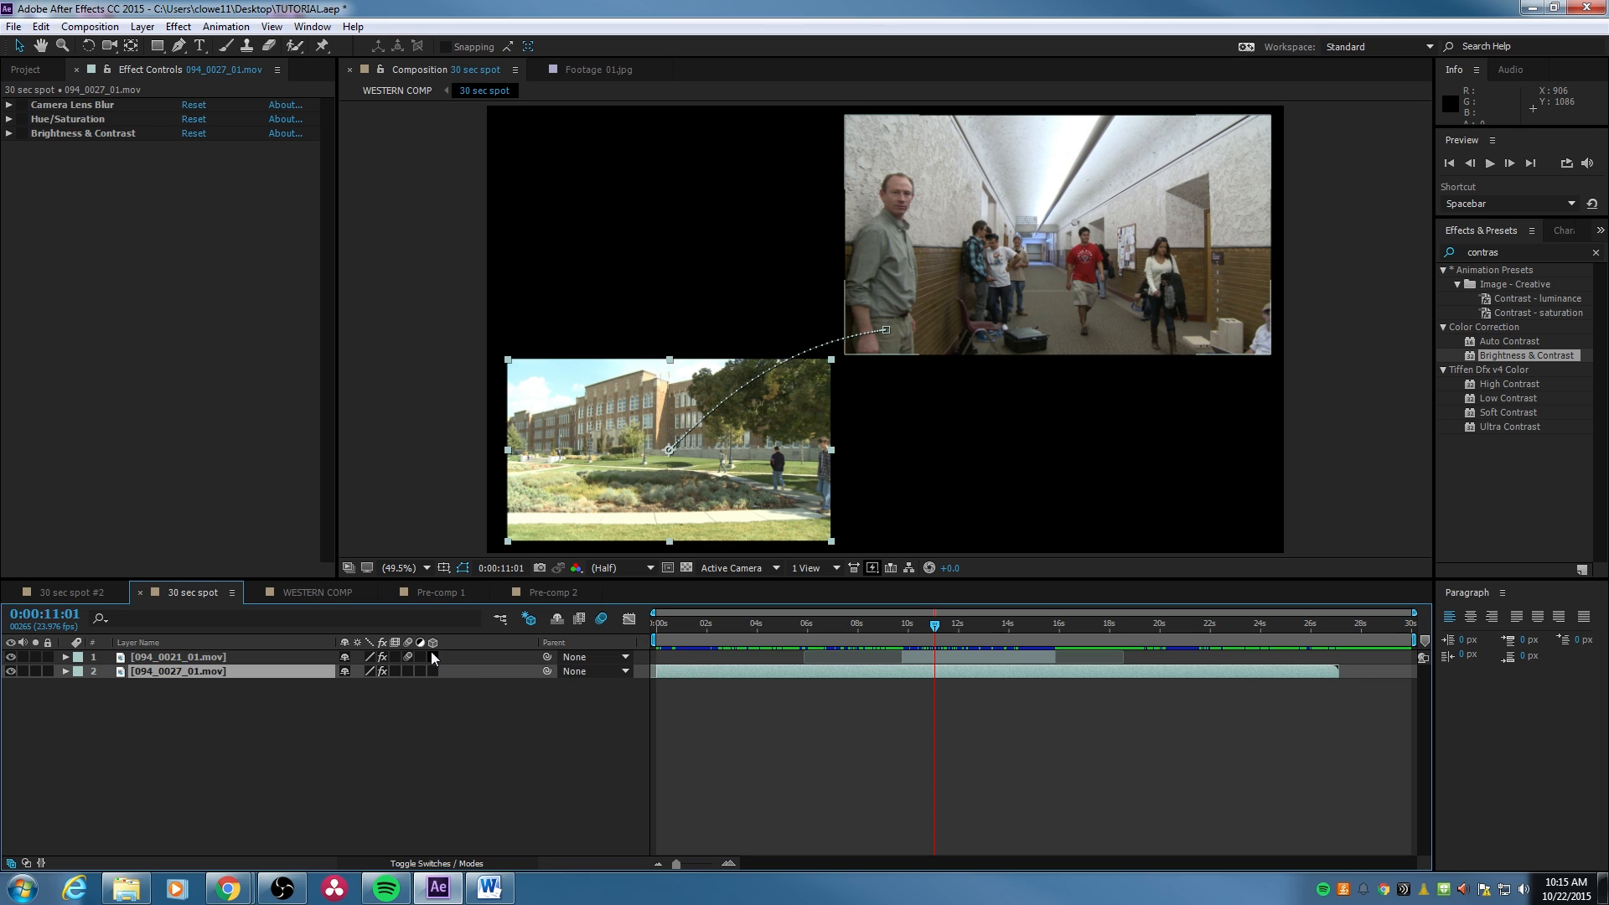
Make the hallway clip a 3D layer and set its Z Position to -836 at 0:00:11:01.
click(65, 658)
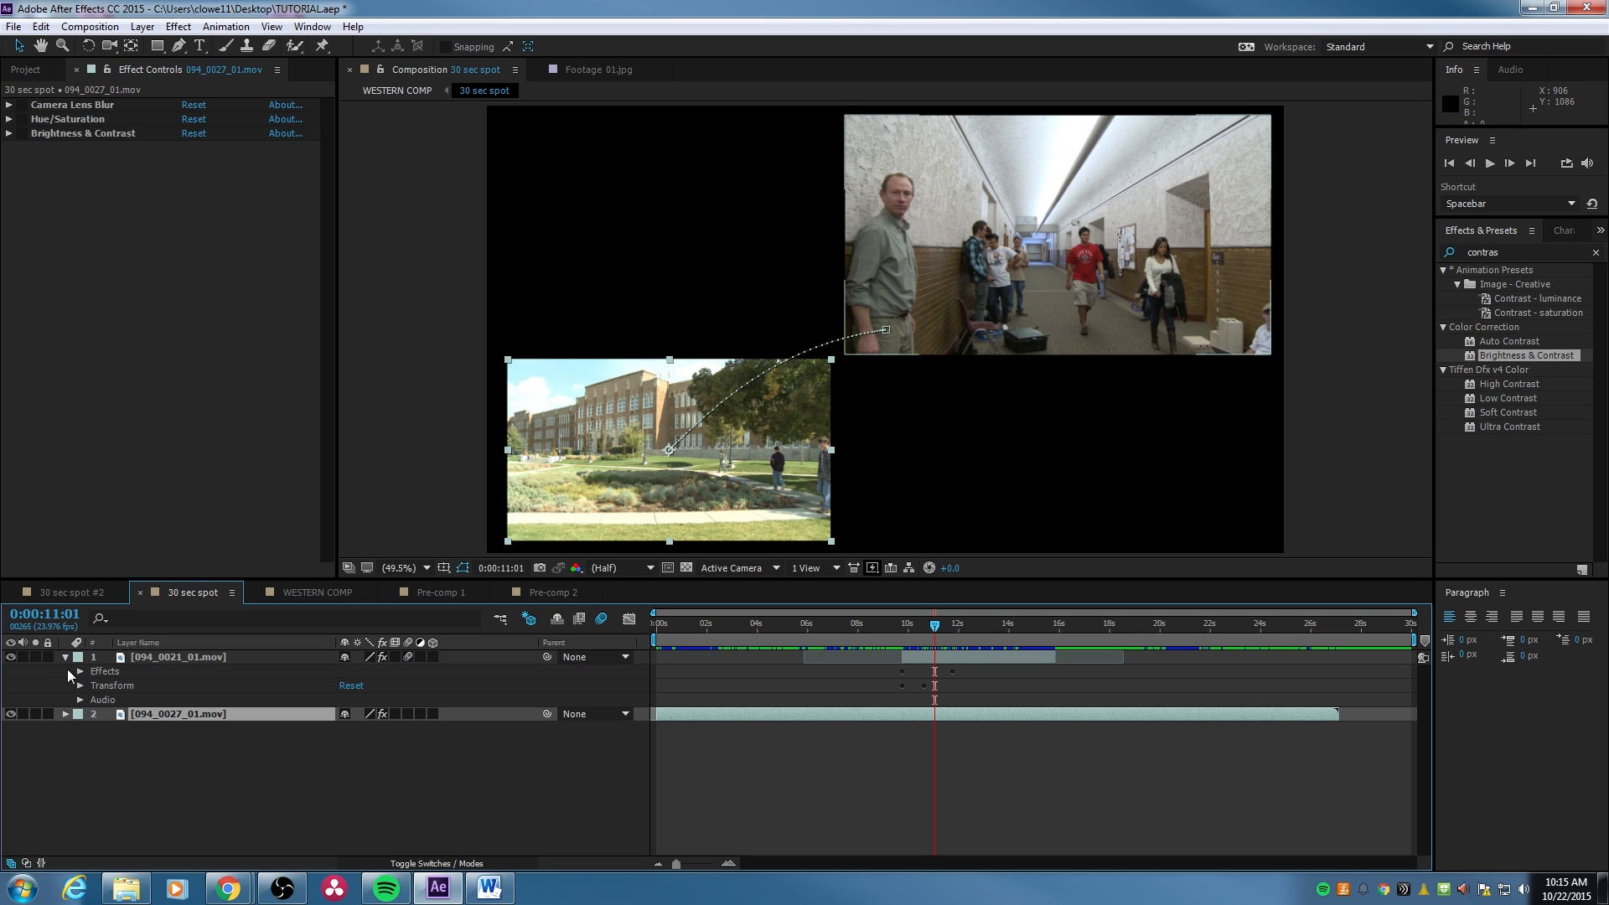
click(80, 686)
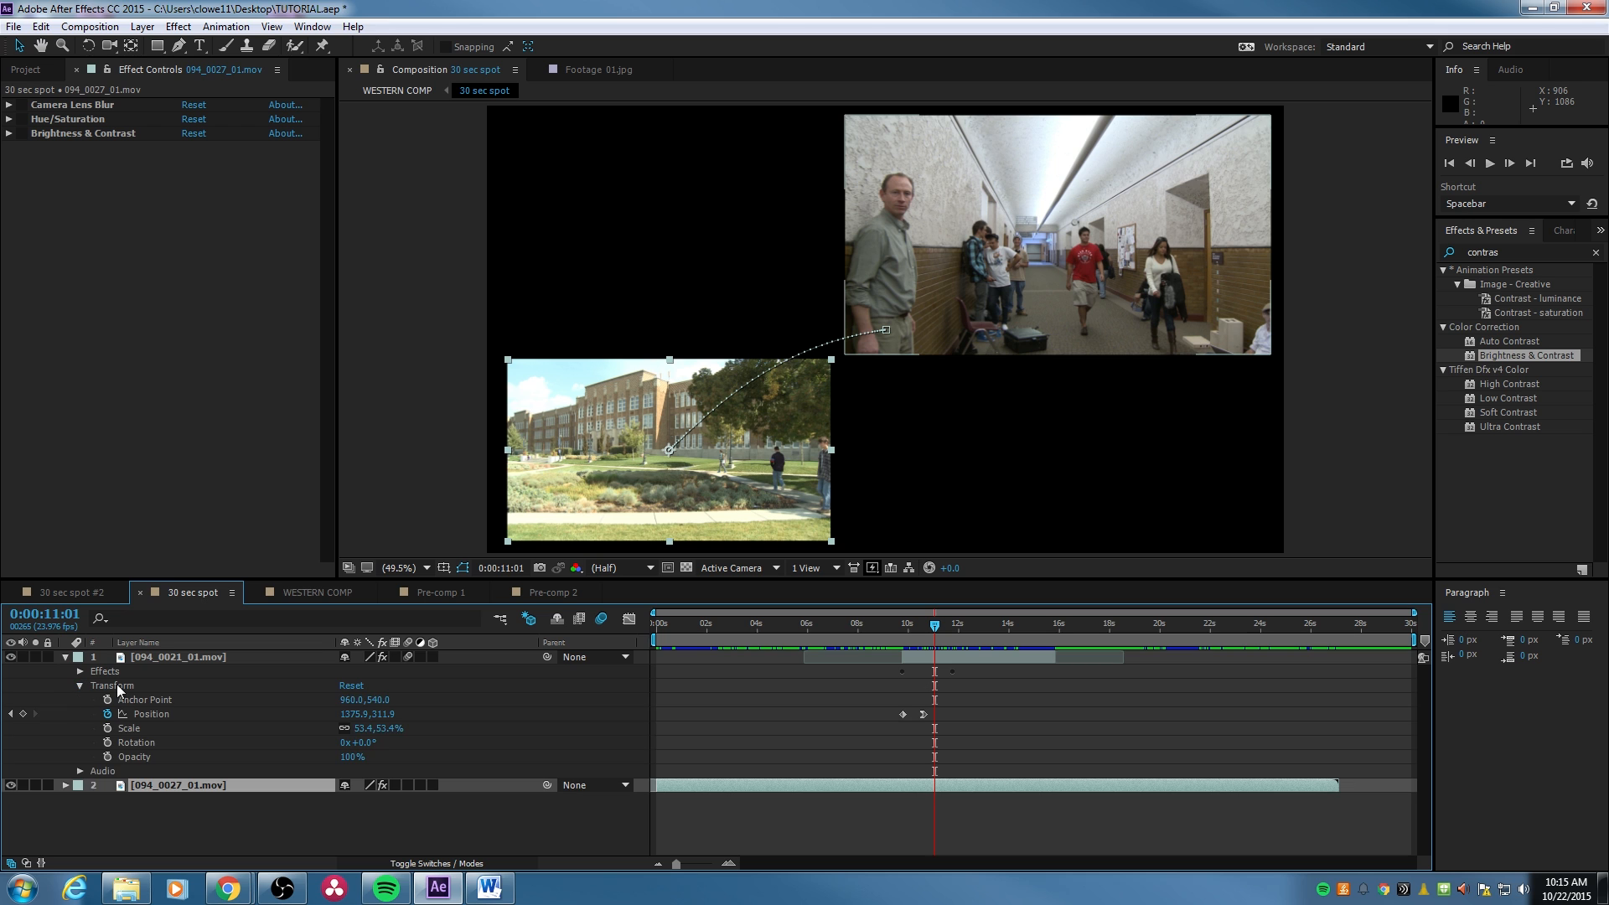
mouse_move(340, 713)
mouse_down()
mouse_move(407, 714)
mouse_move(363, 715)
mouse_up()
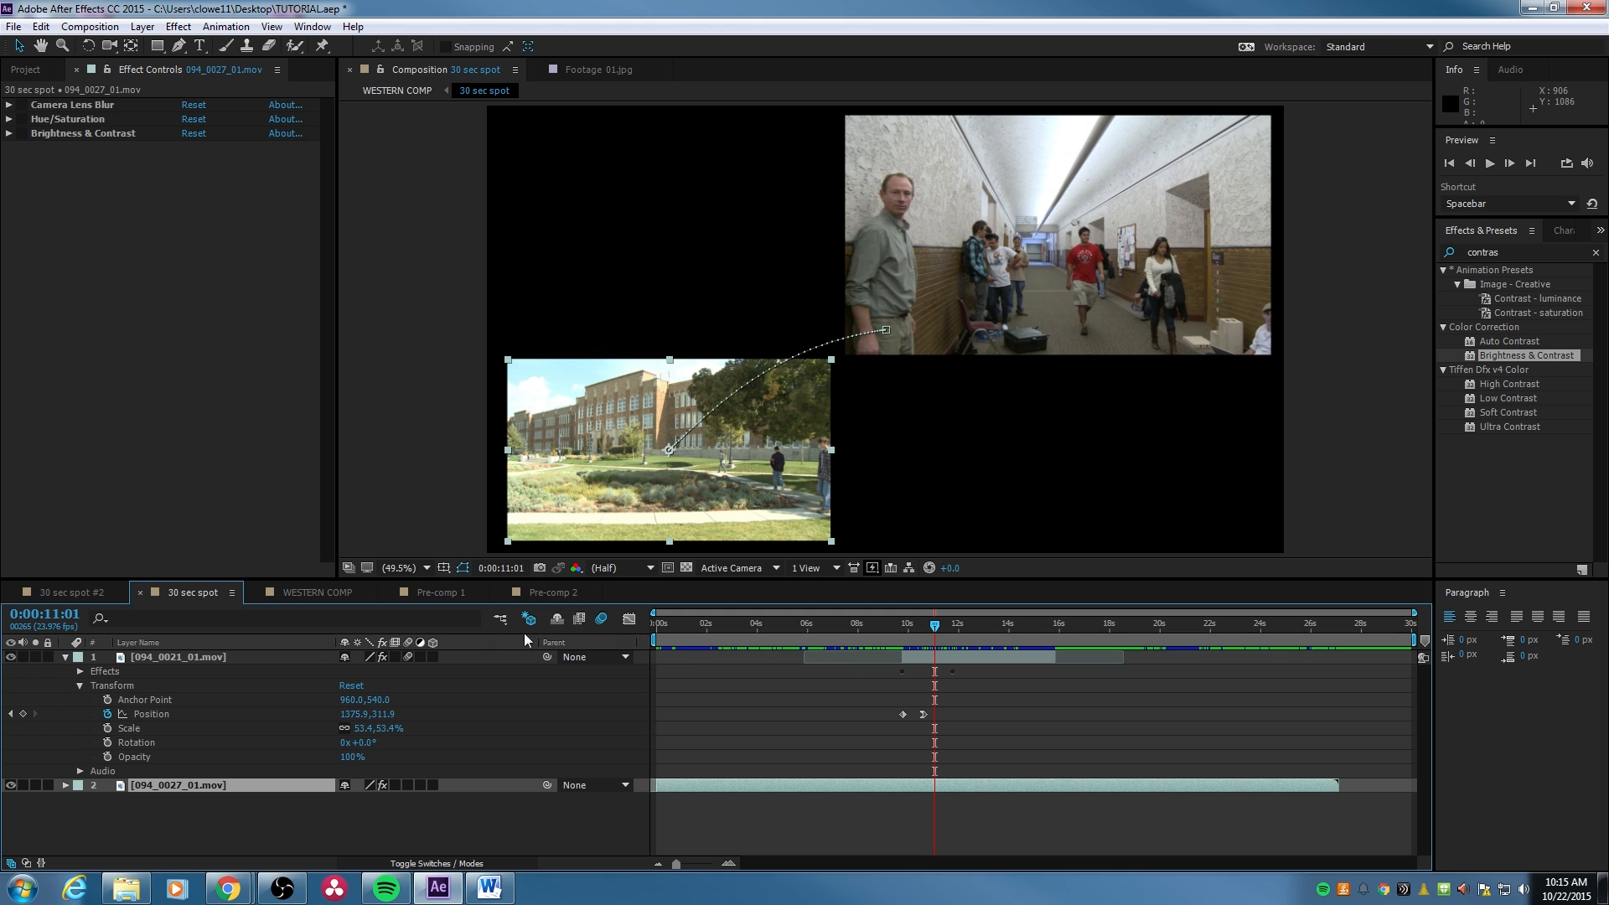
click(434, 657)
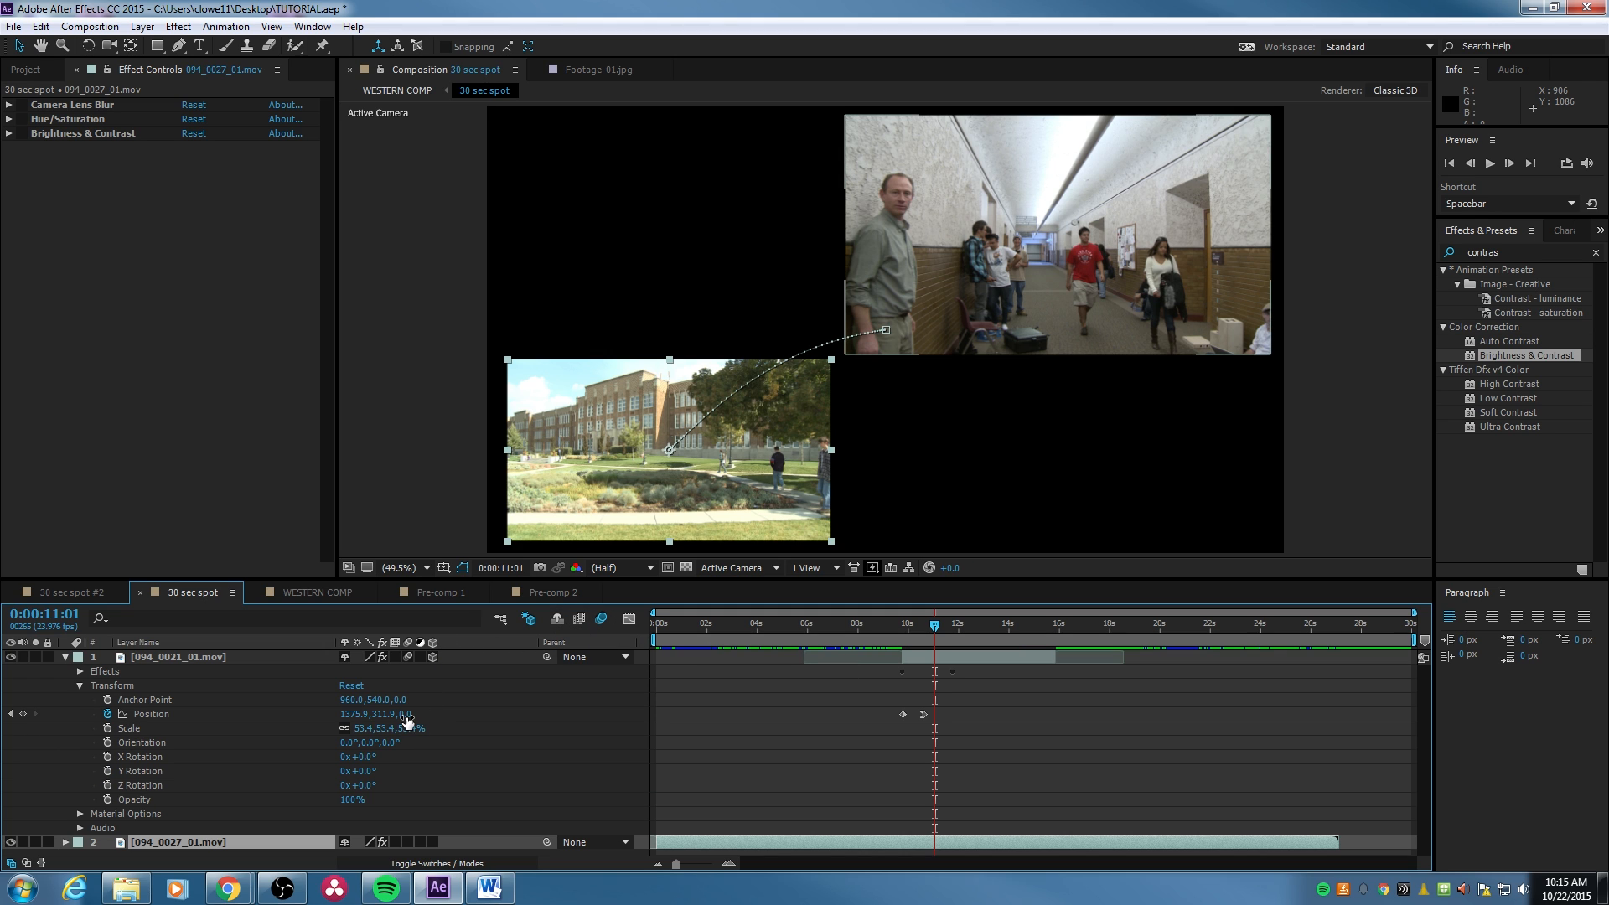
drag(408, 715, 1593, 727)
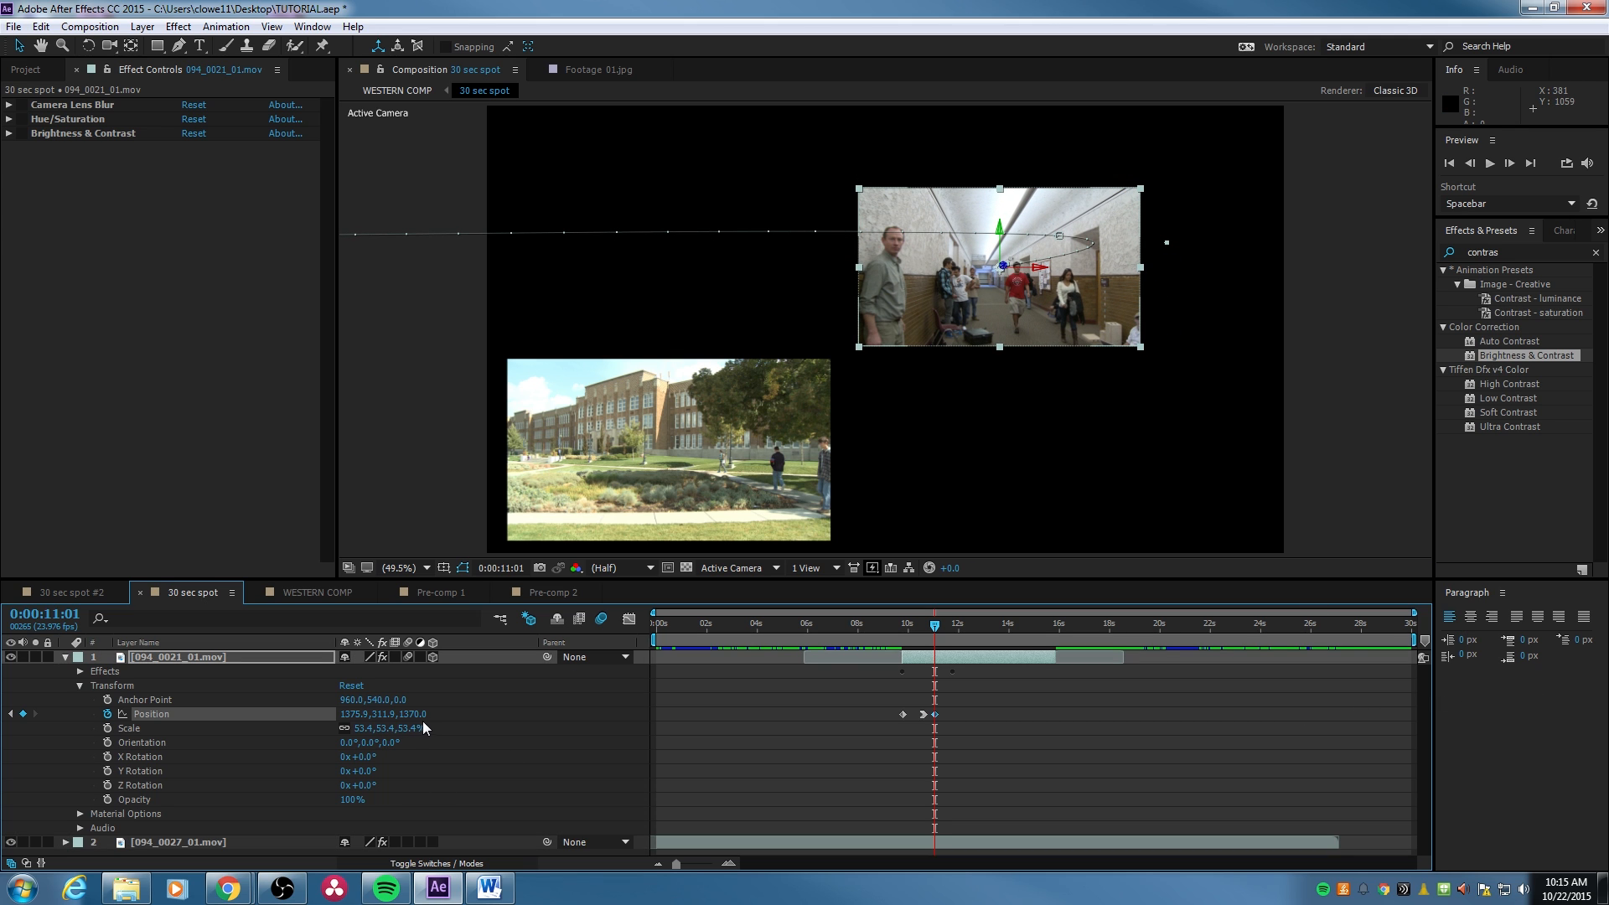
drag(415, 714, 64, 719)
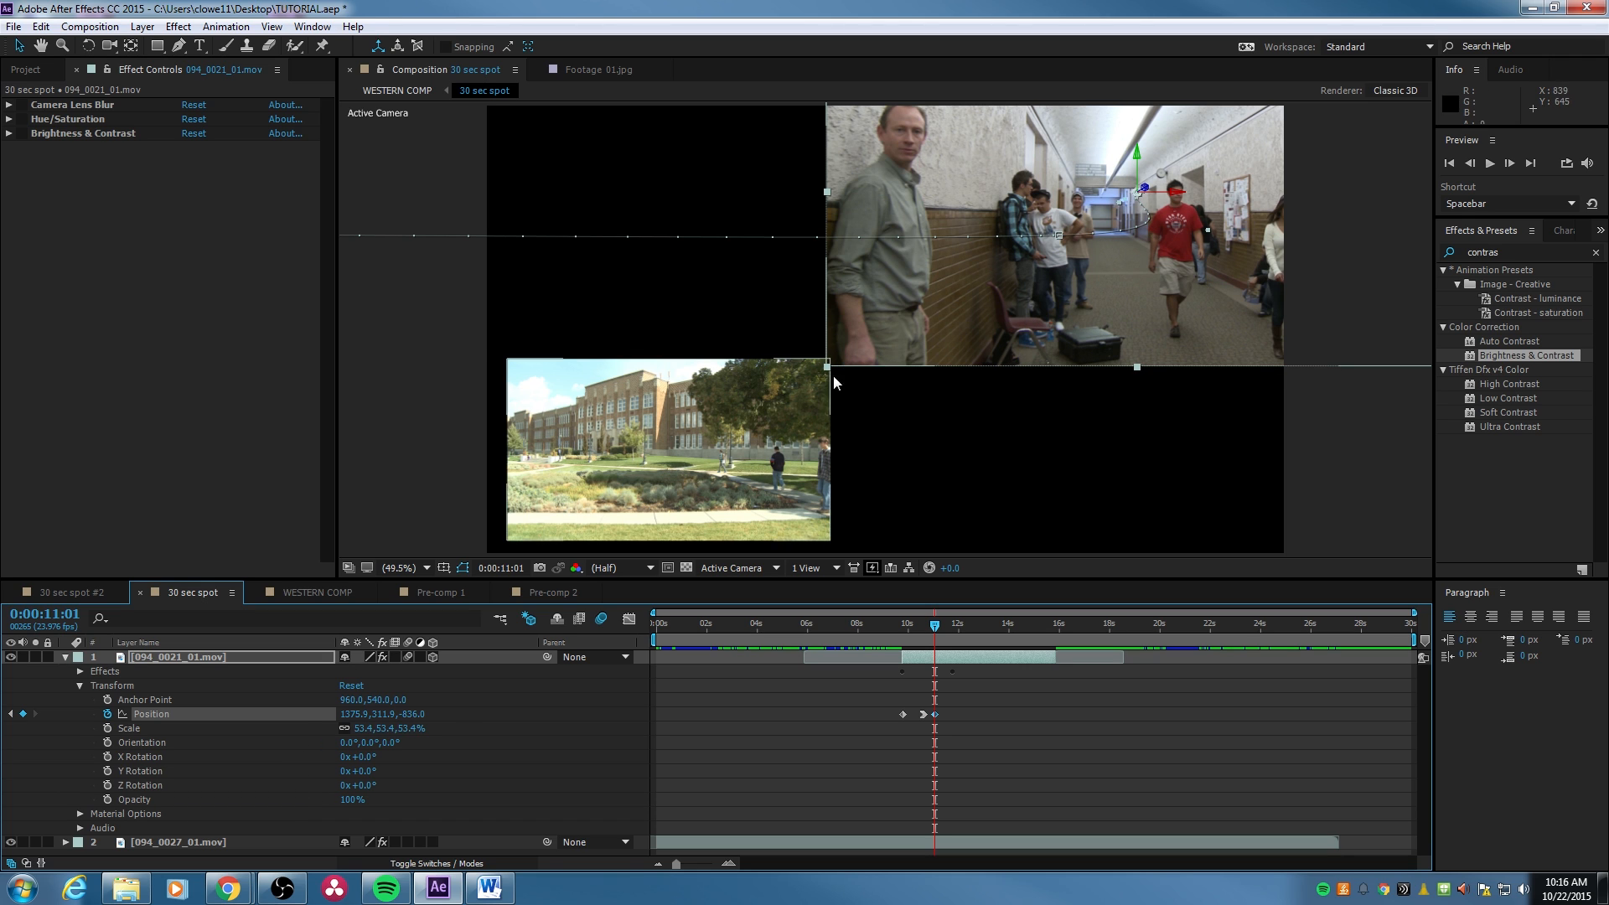
Collapse the hallway clip's Transform properties and preview its depth move from 0:00:09:12.
click(75, 687)
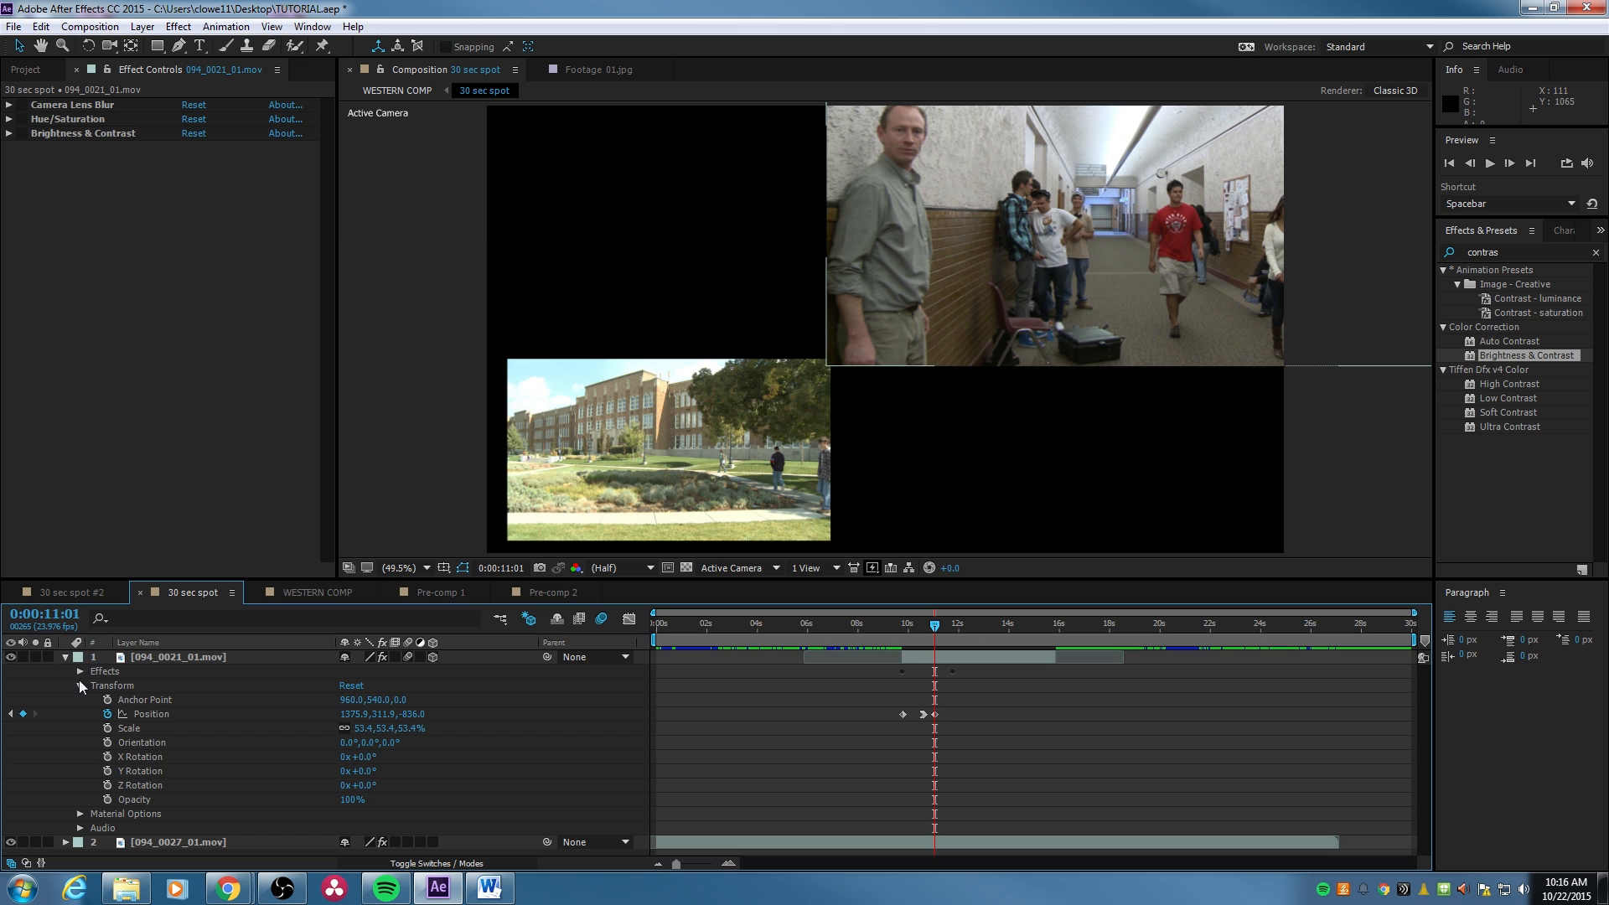
click(79, 685)
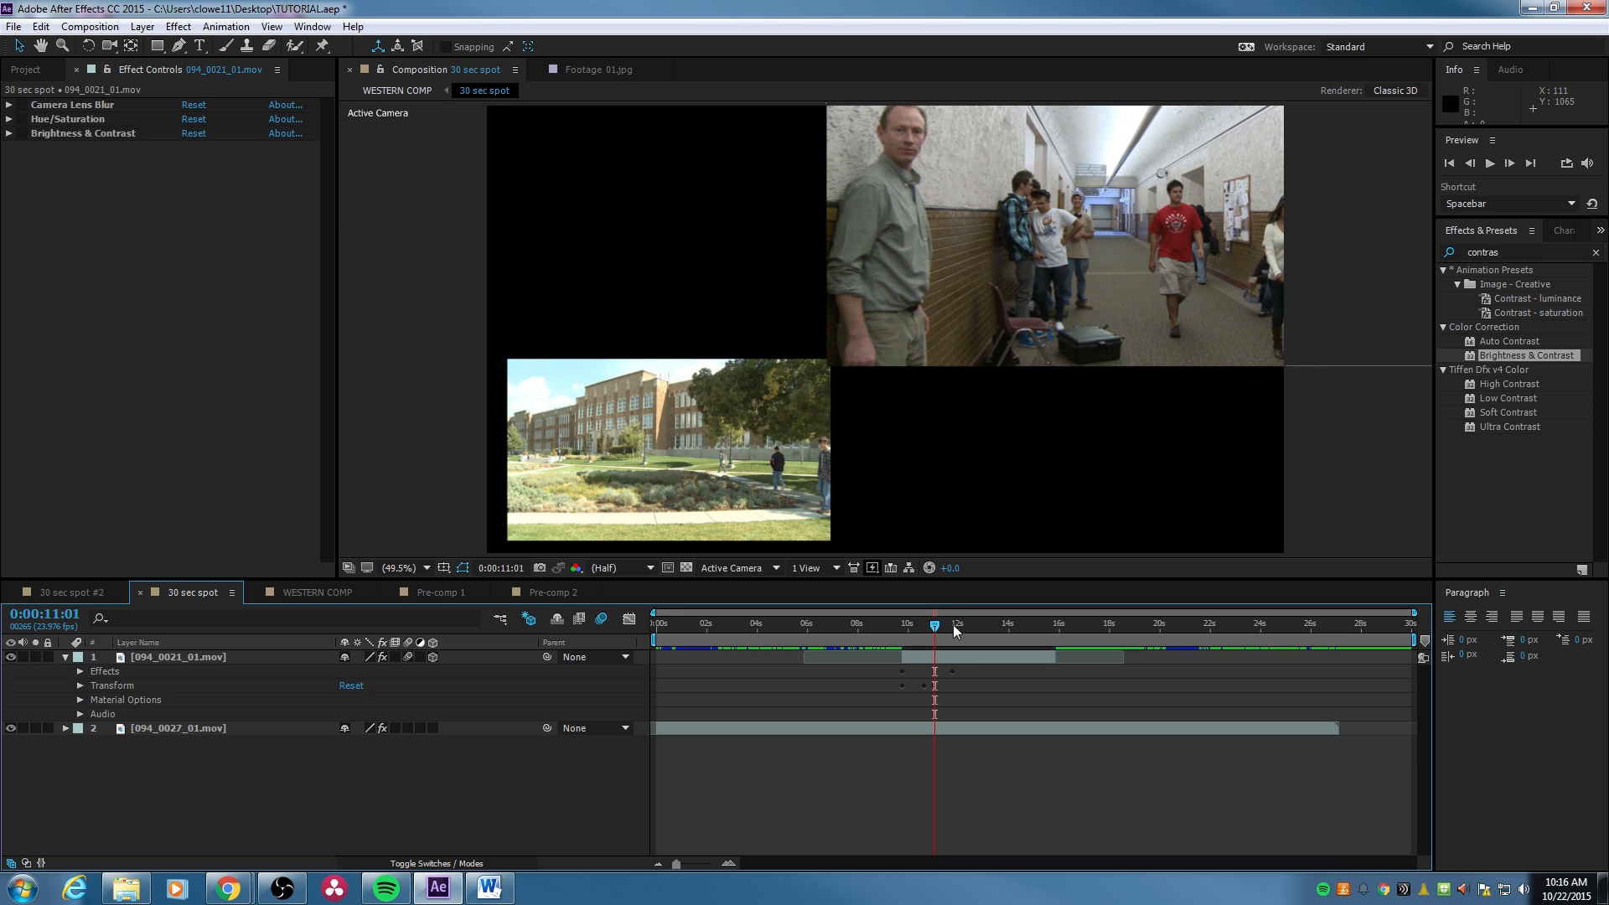
drag(953, 626, 895, 634)
key(space)
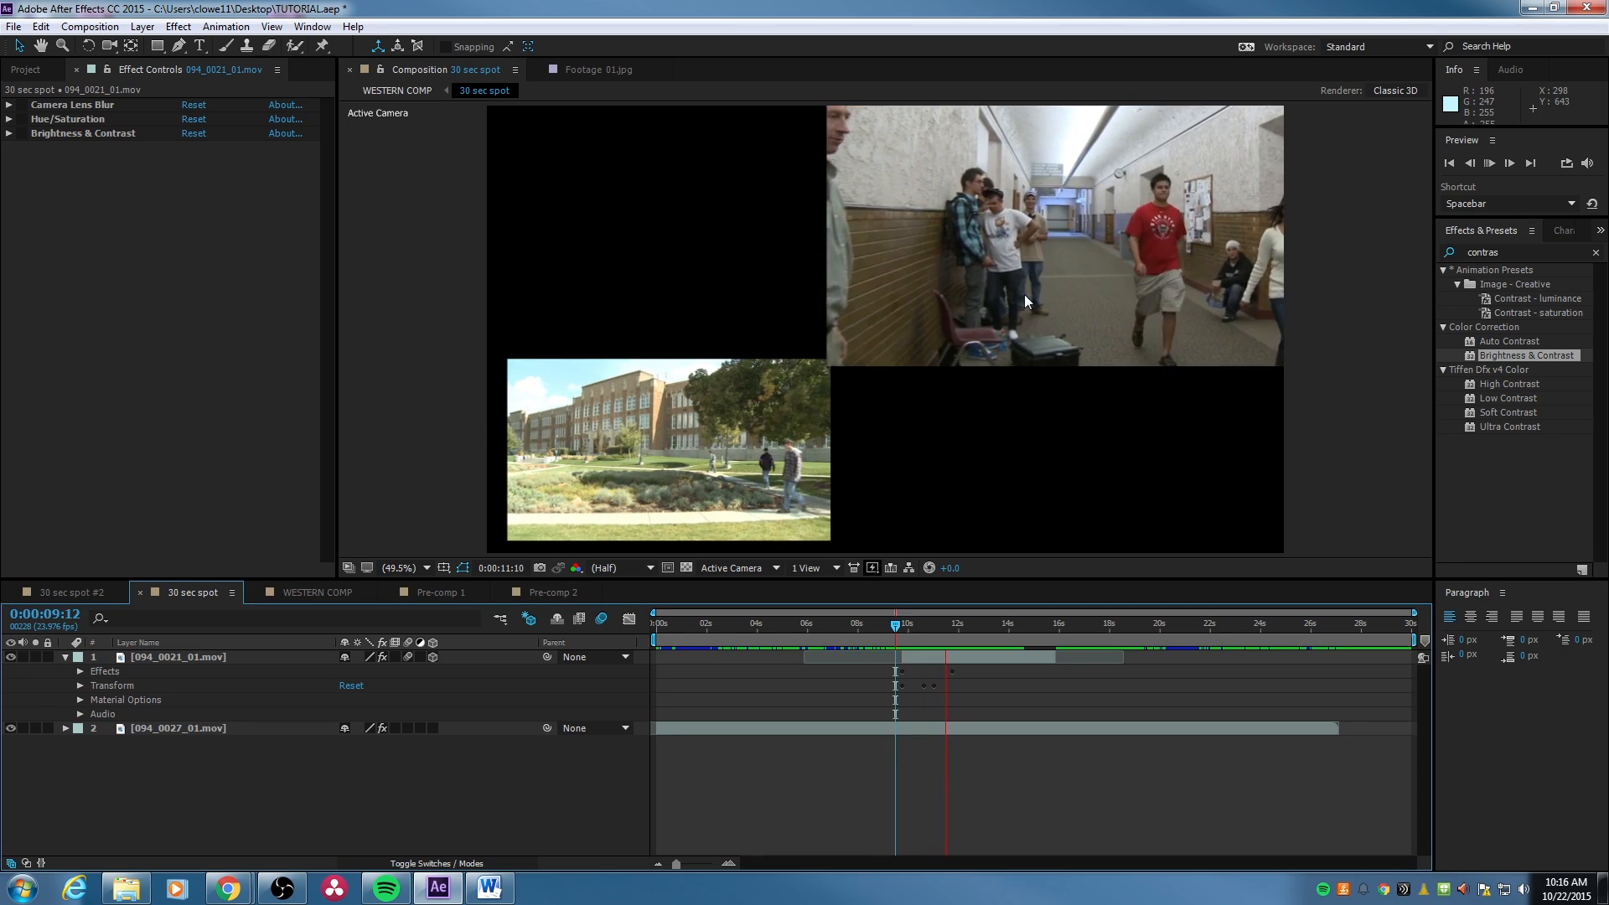
click(912, 637)
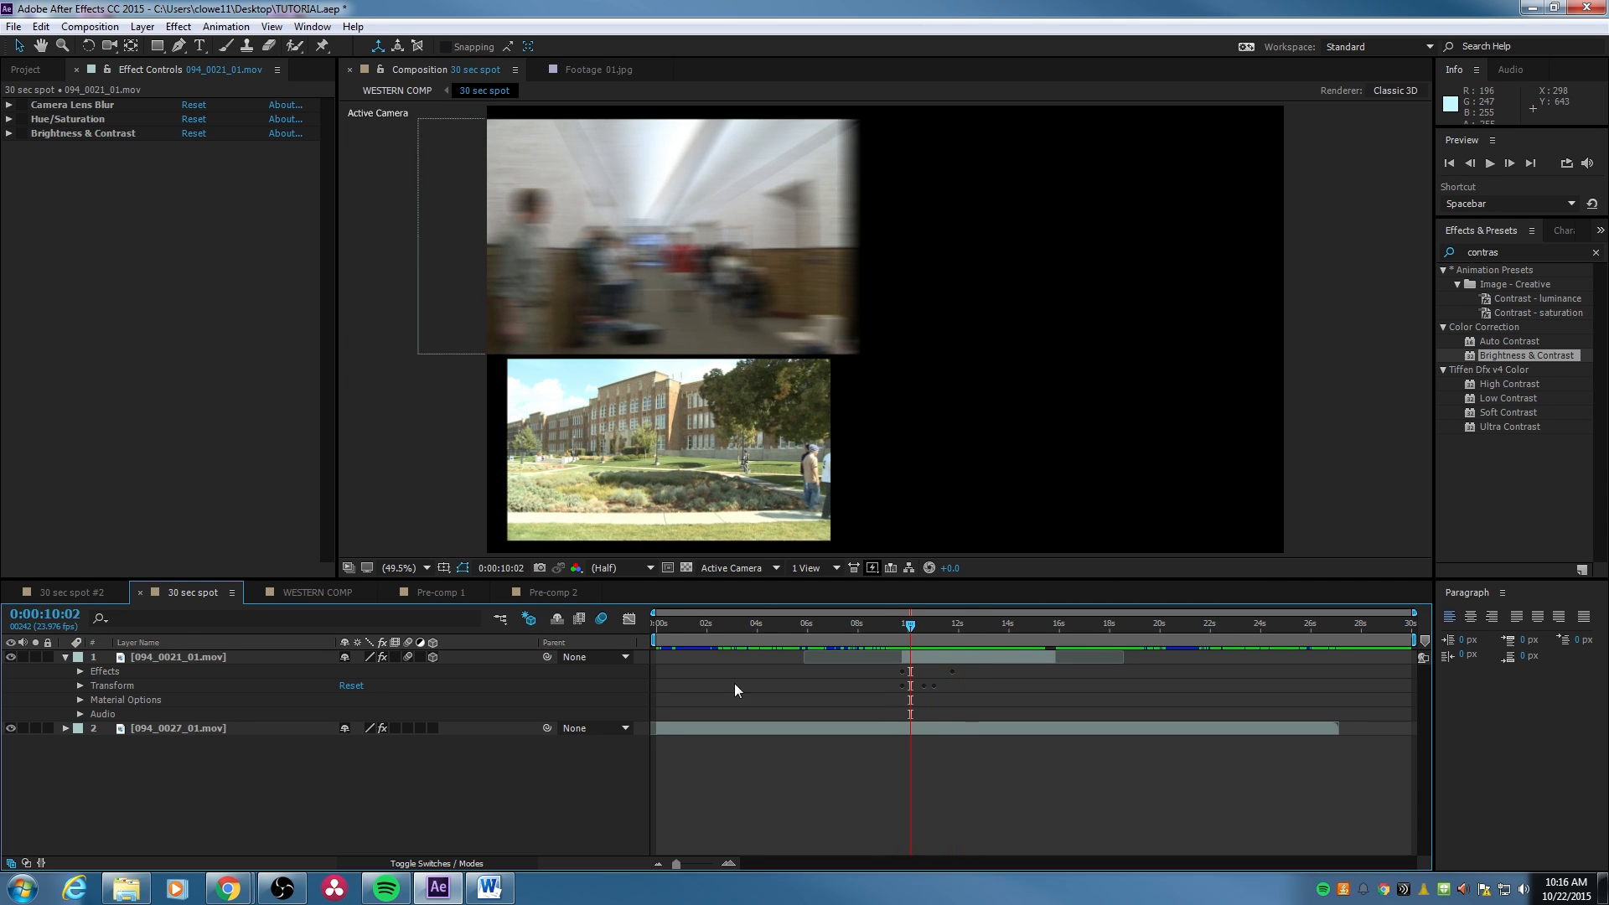
Make the campus clip a 3D layer, then collapse its effects and reveal its Transform properties.
click(64, 729)
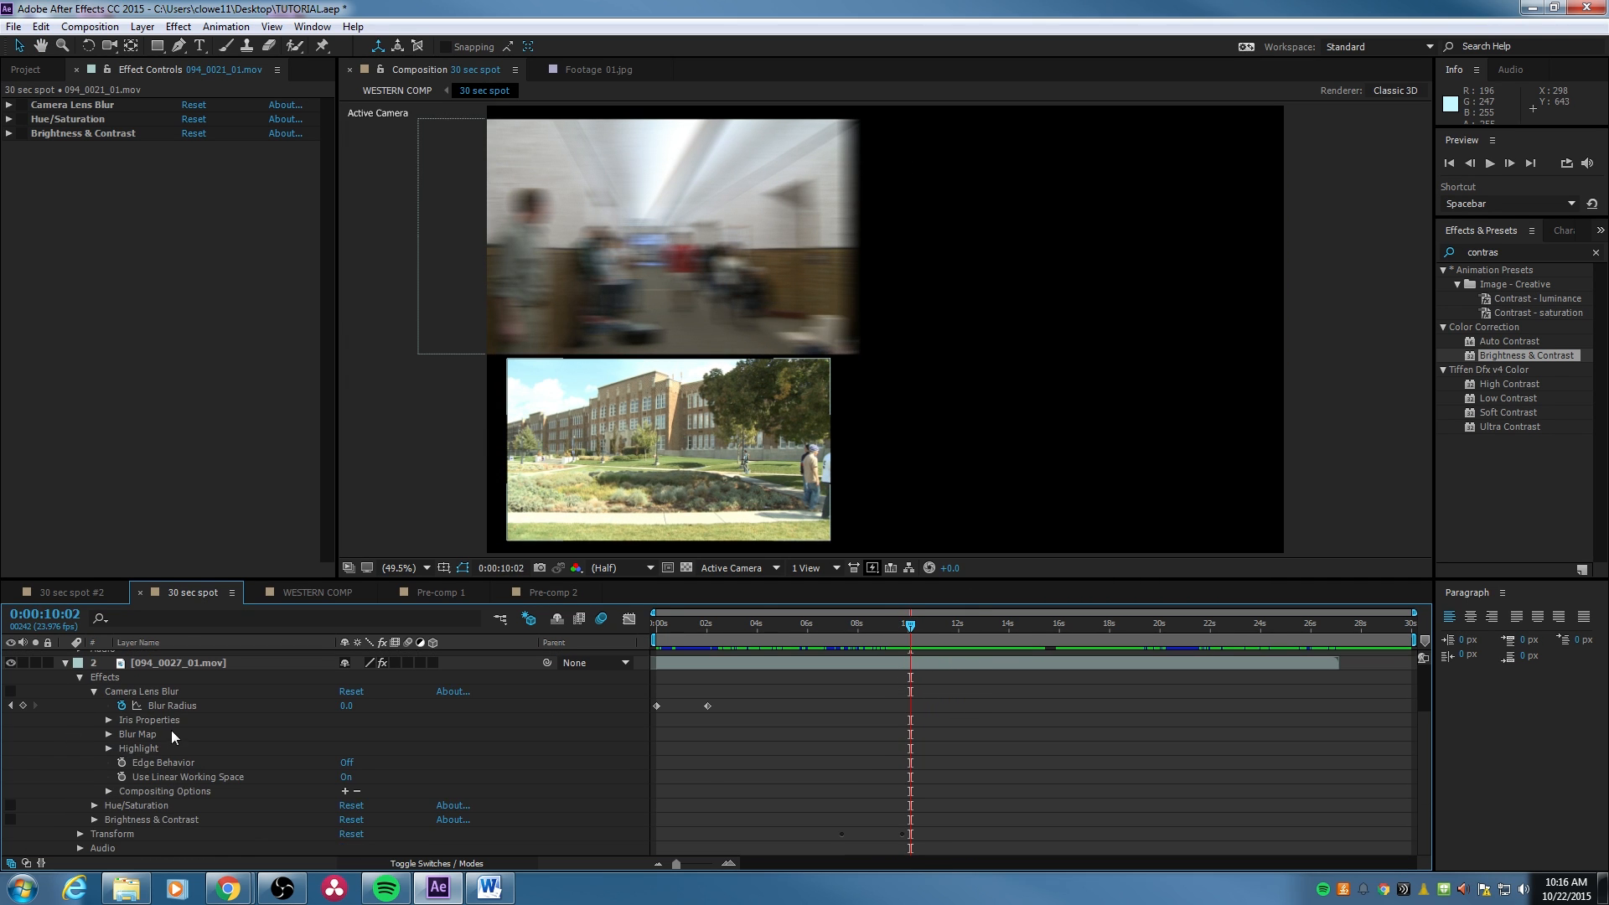
scroll(172, 731, up, 1)
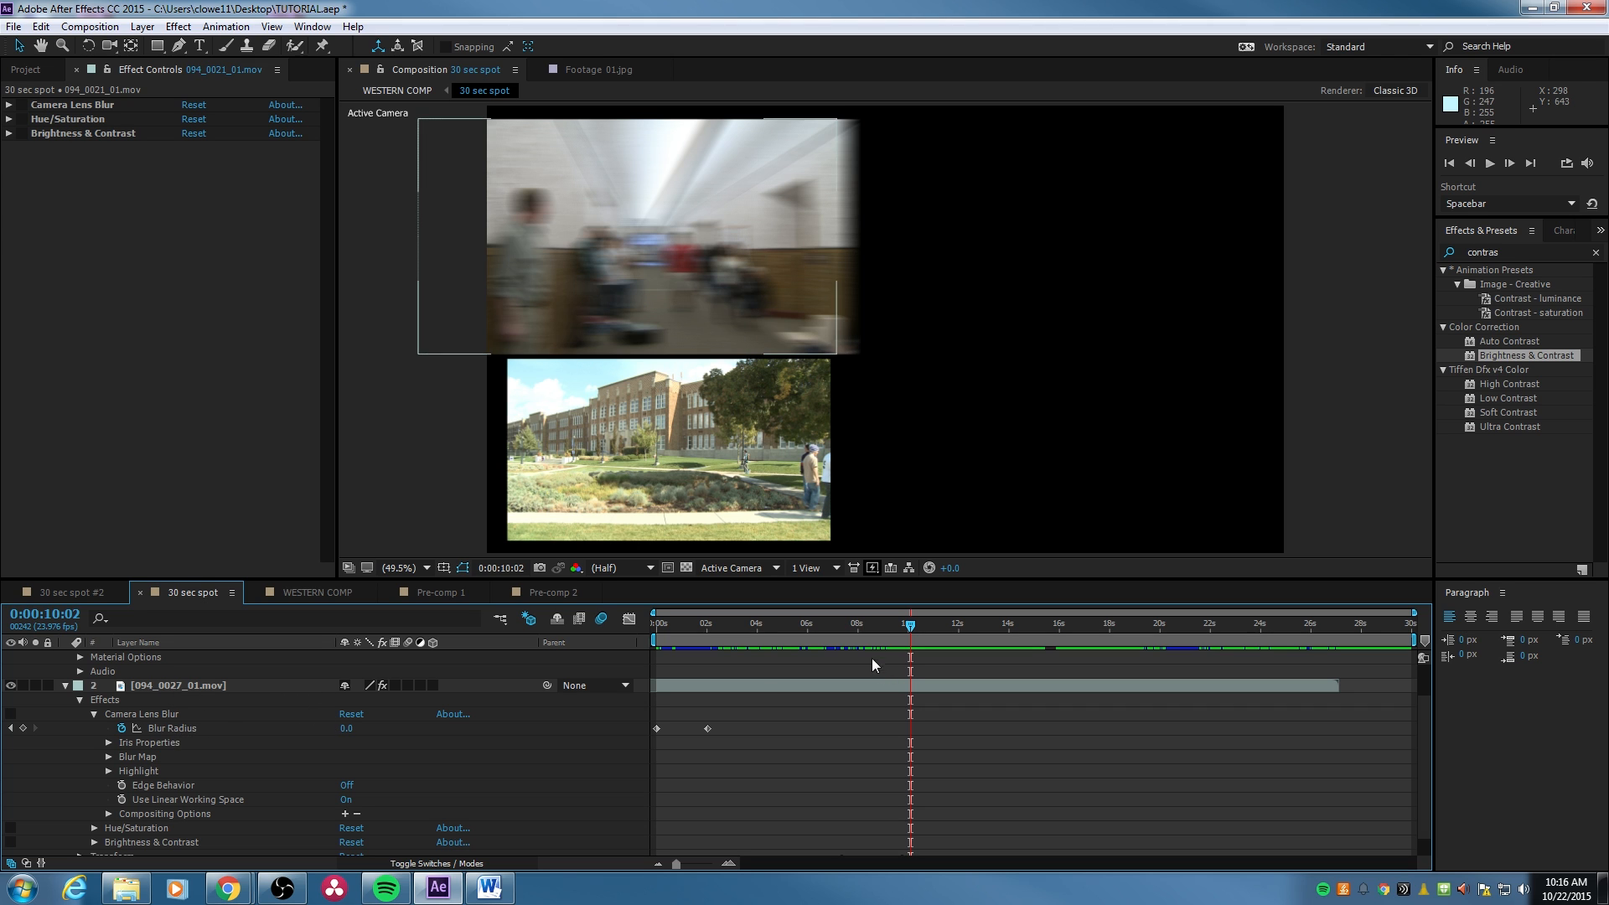
scroll(215, 731, up, 2)
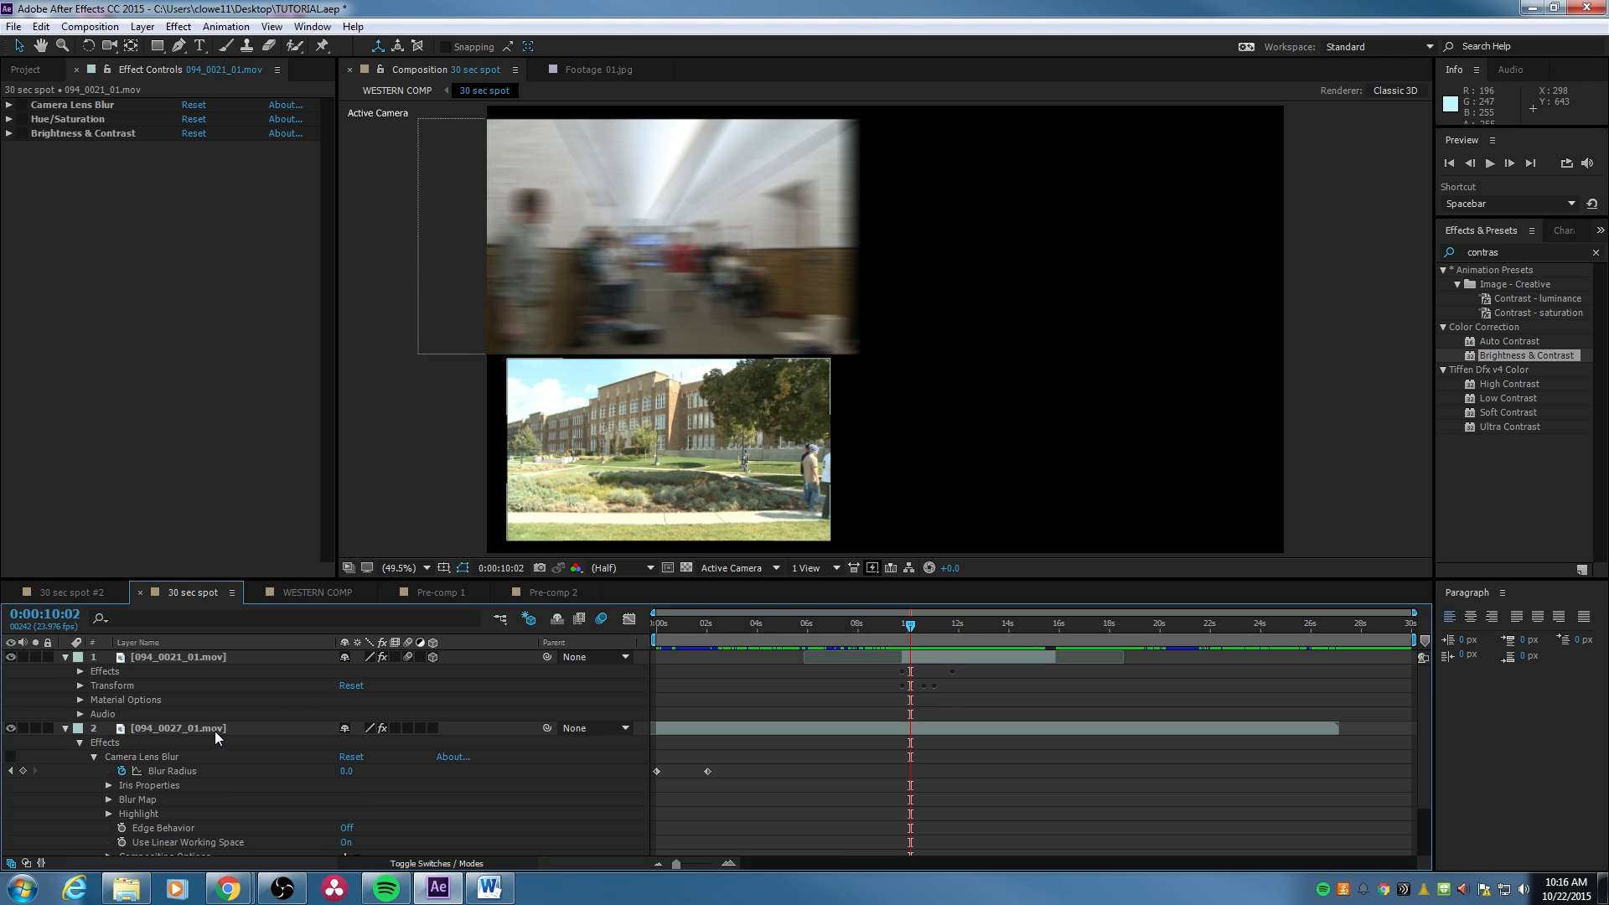
click(65, 657)
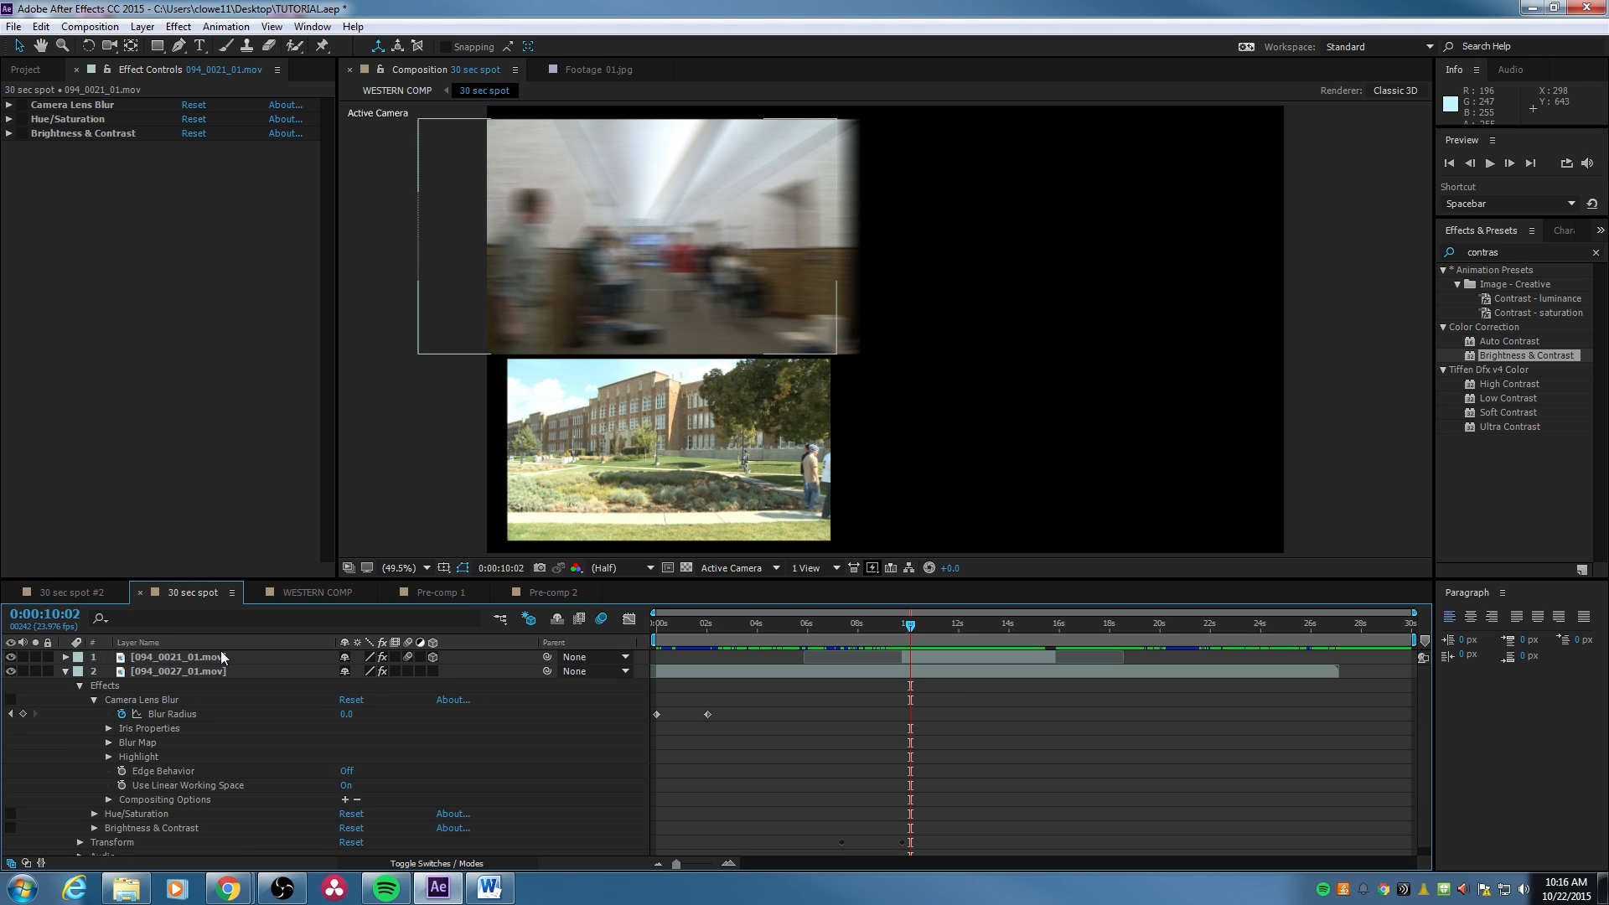
click(65, 657)
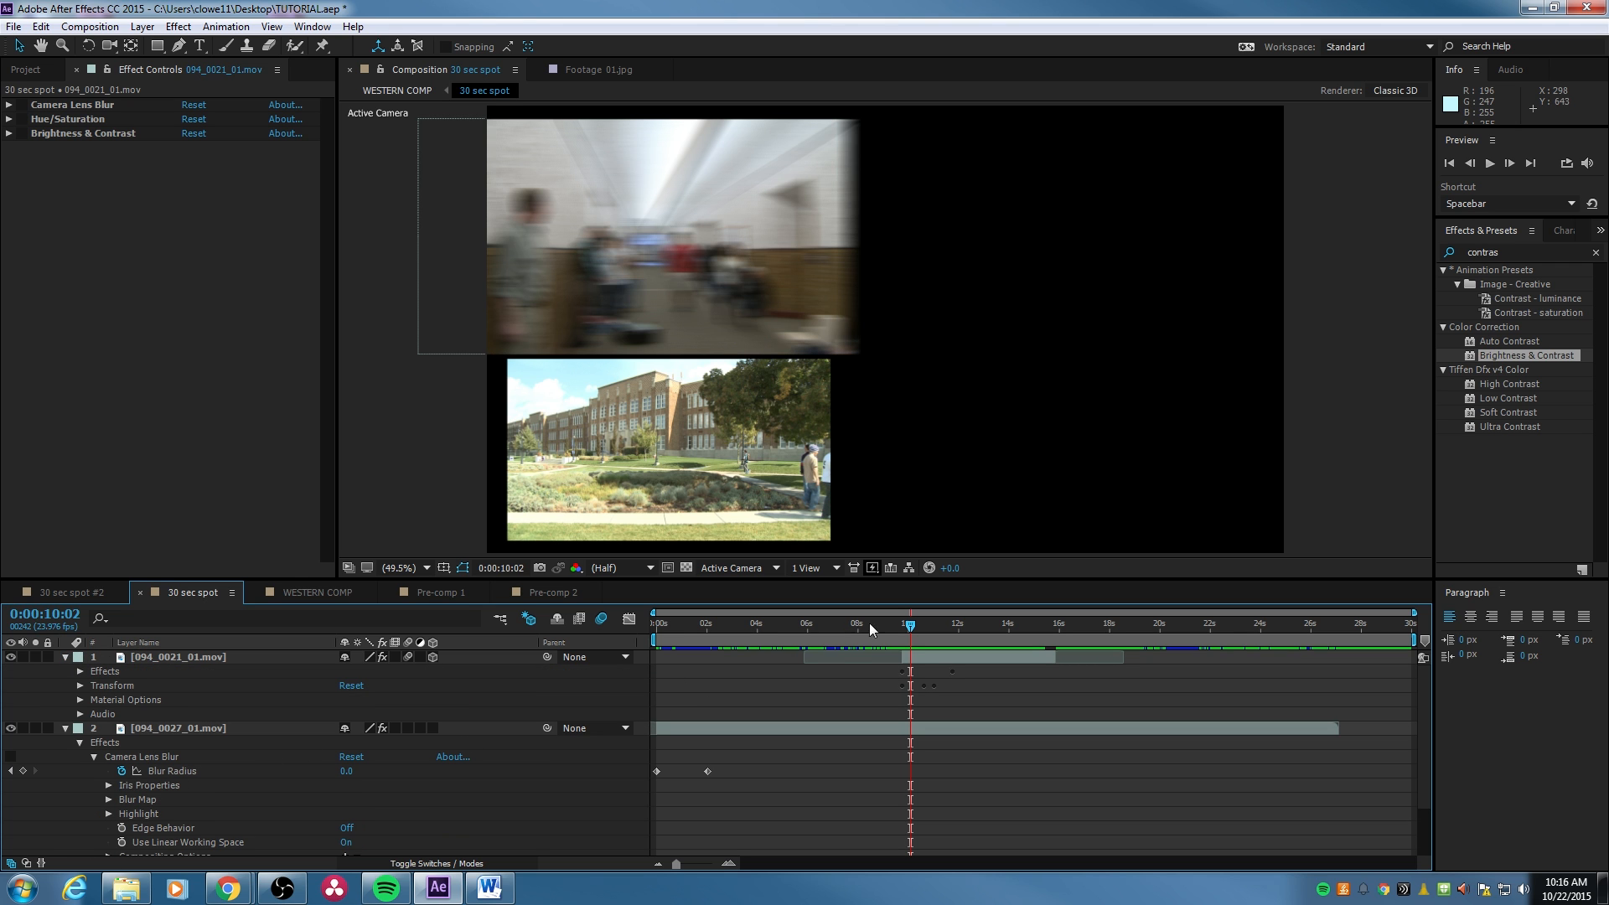
drag(870, 628, 903, 627)
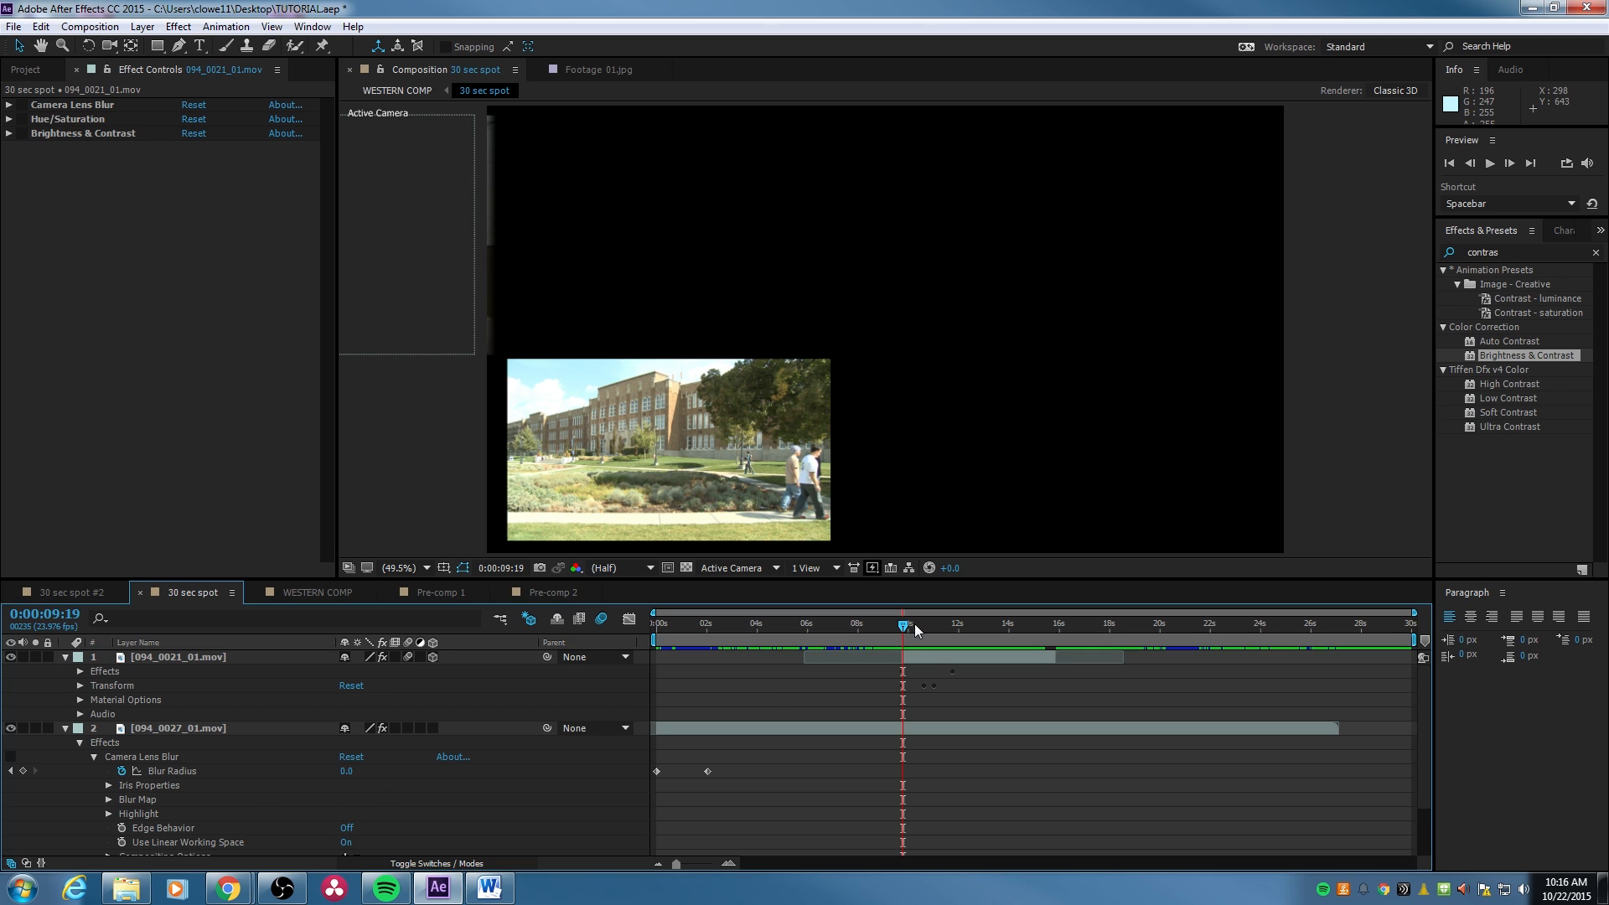
click(431, 728)
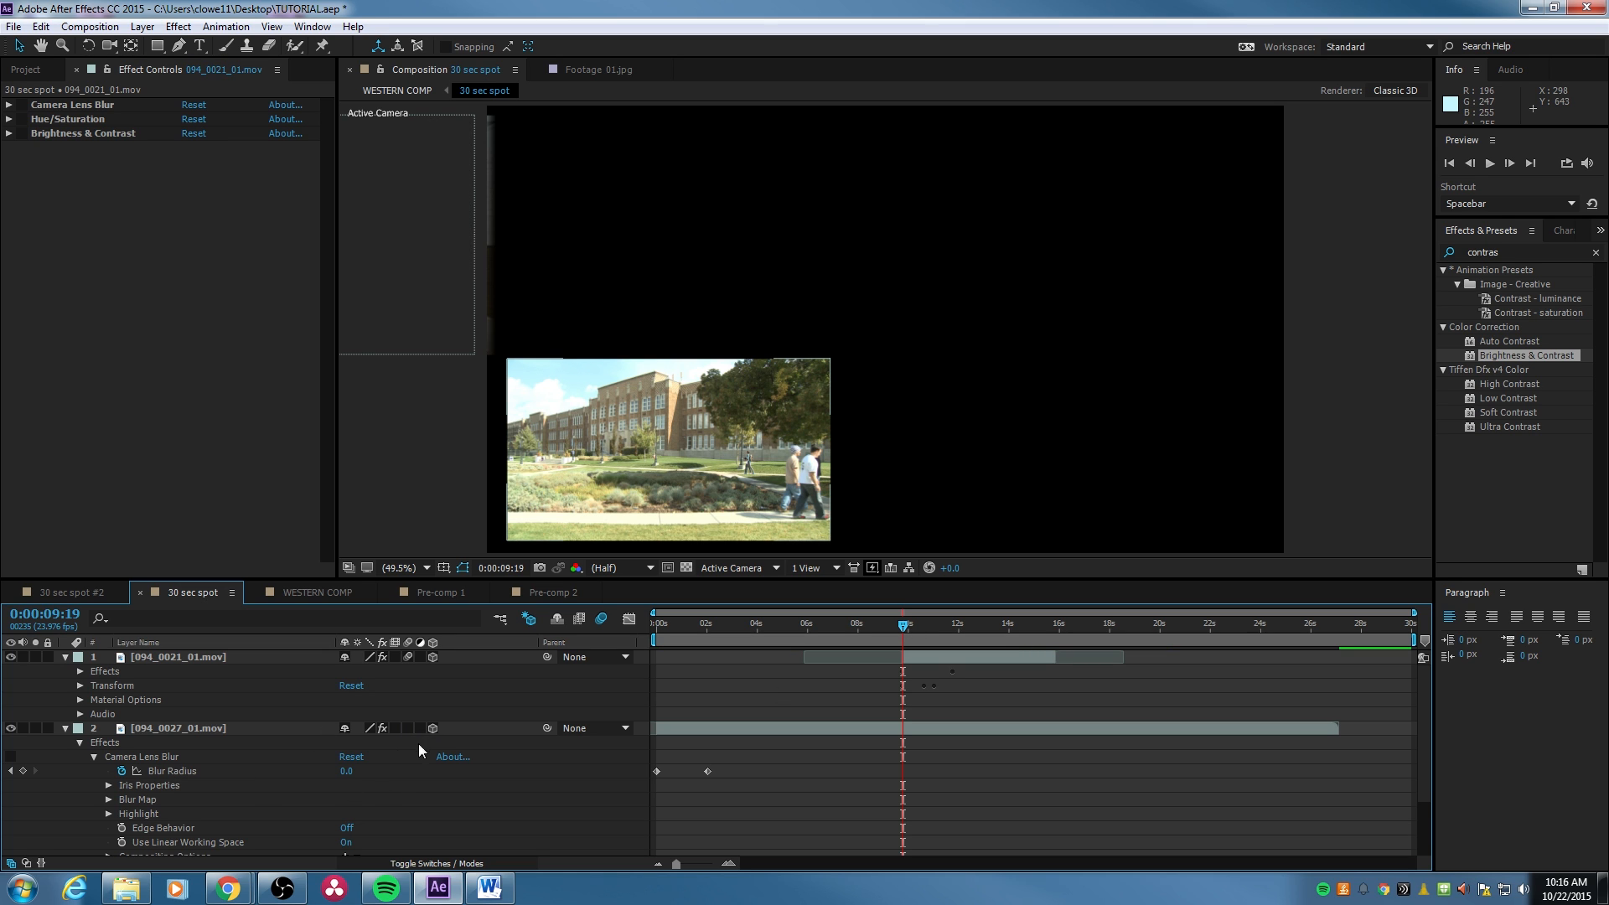
scroll(284, 777, down, 1)
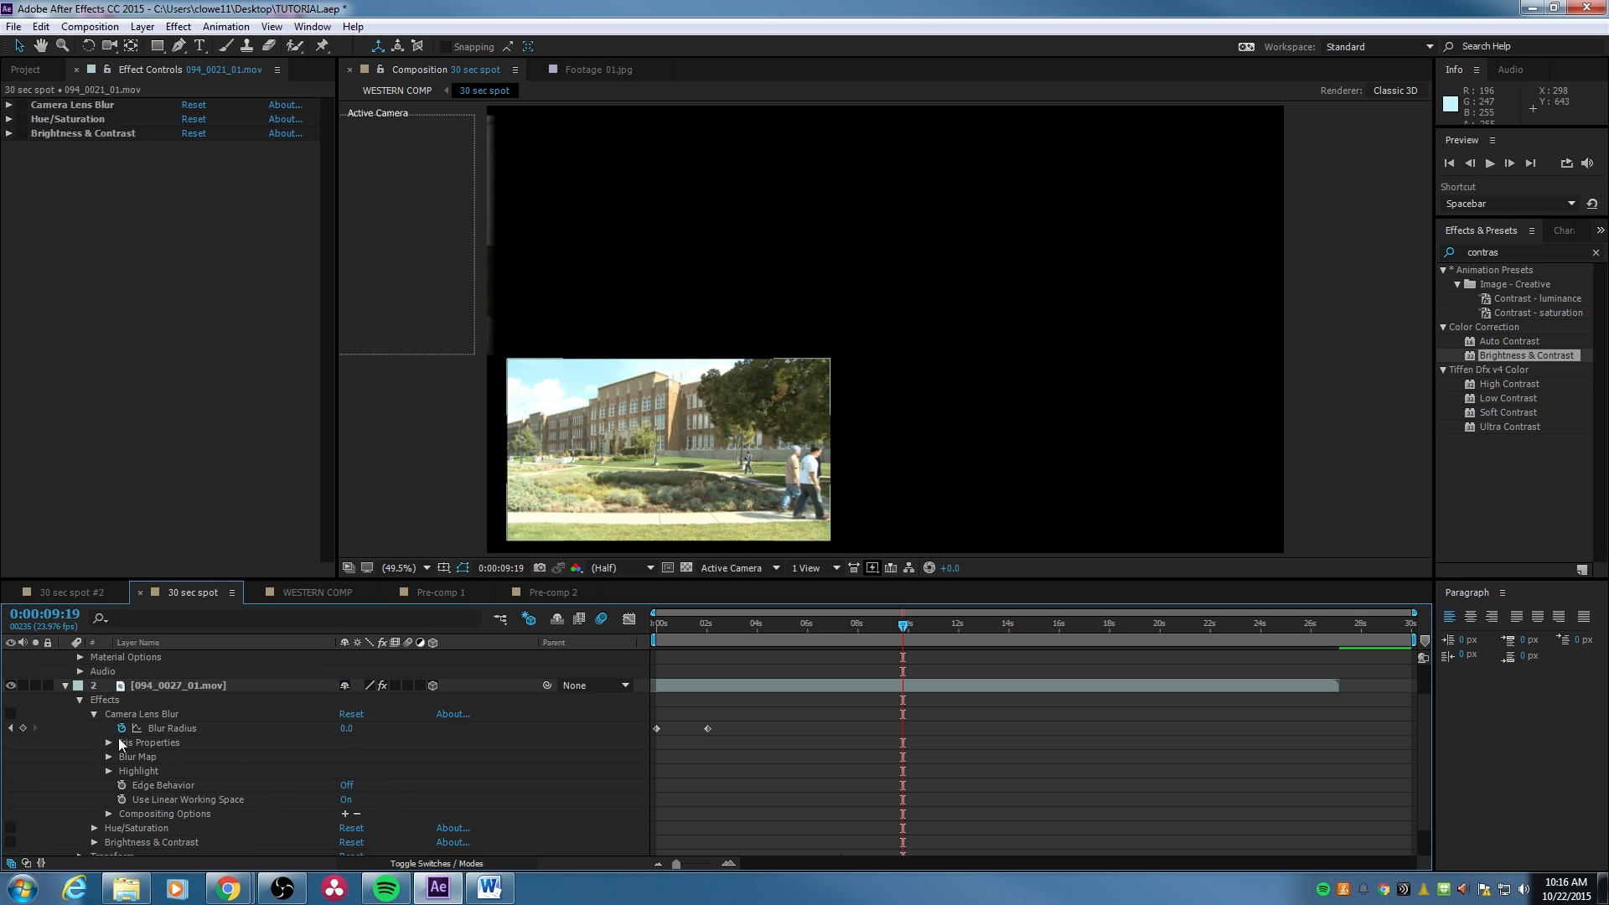
click(81, 701)
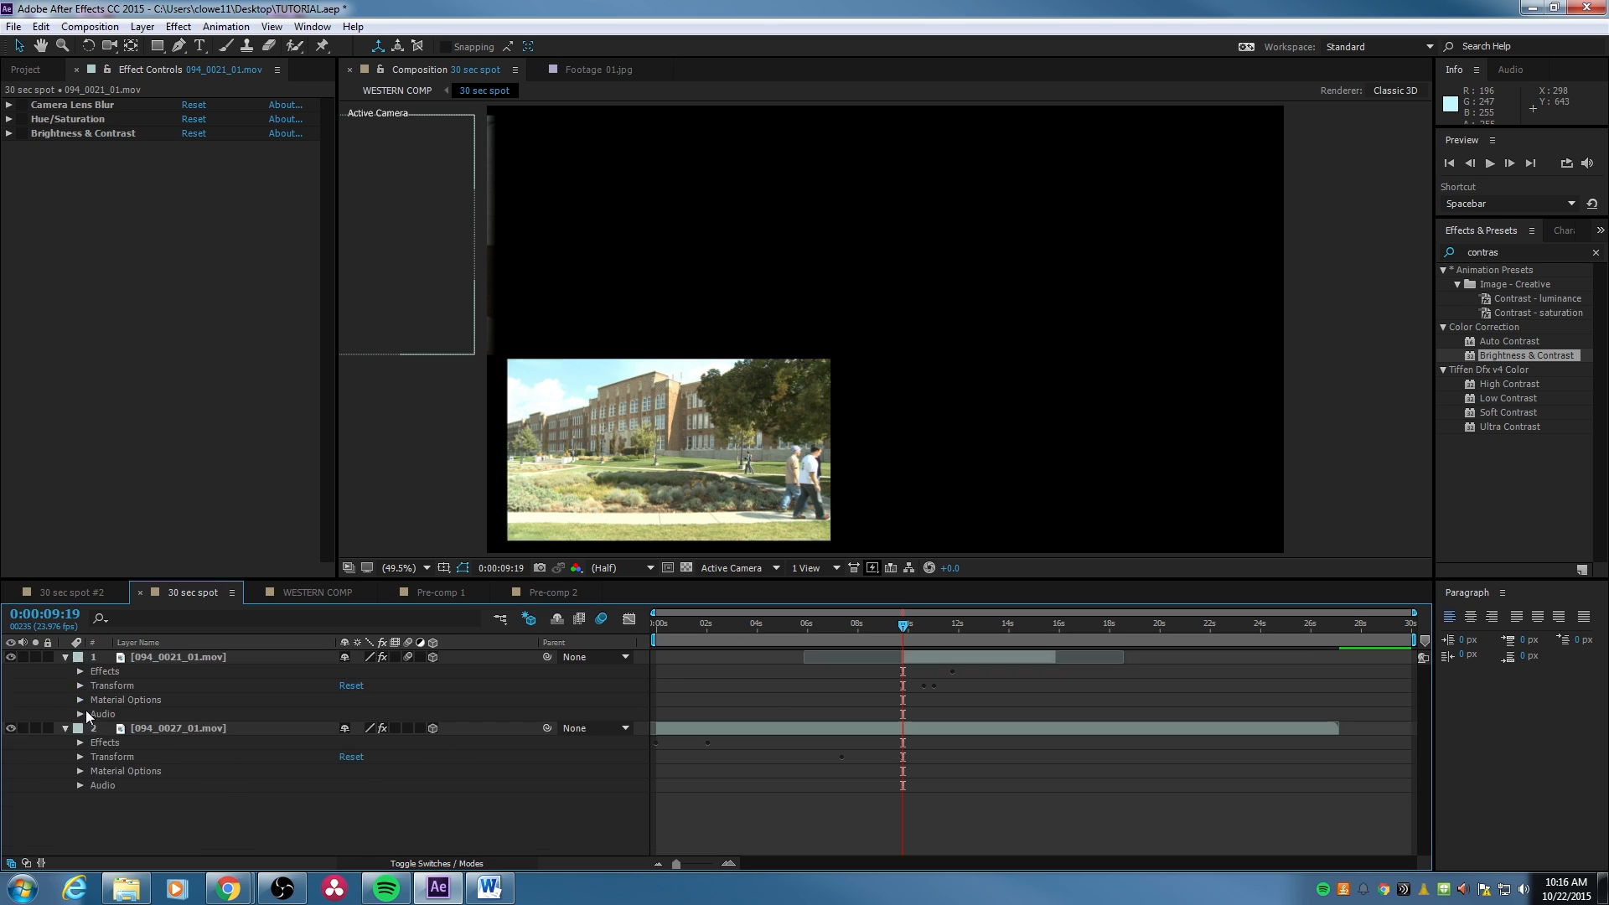
click(80, 756)
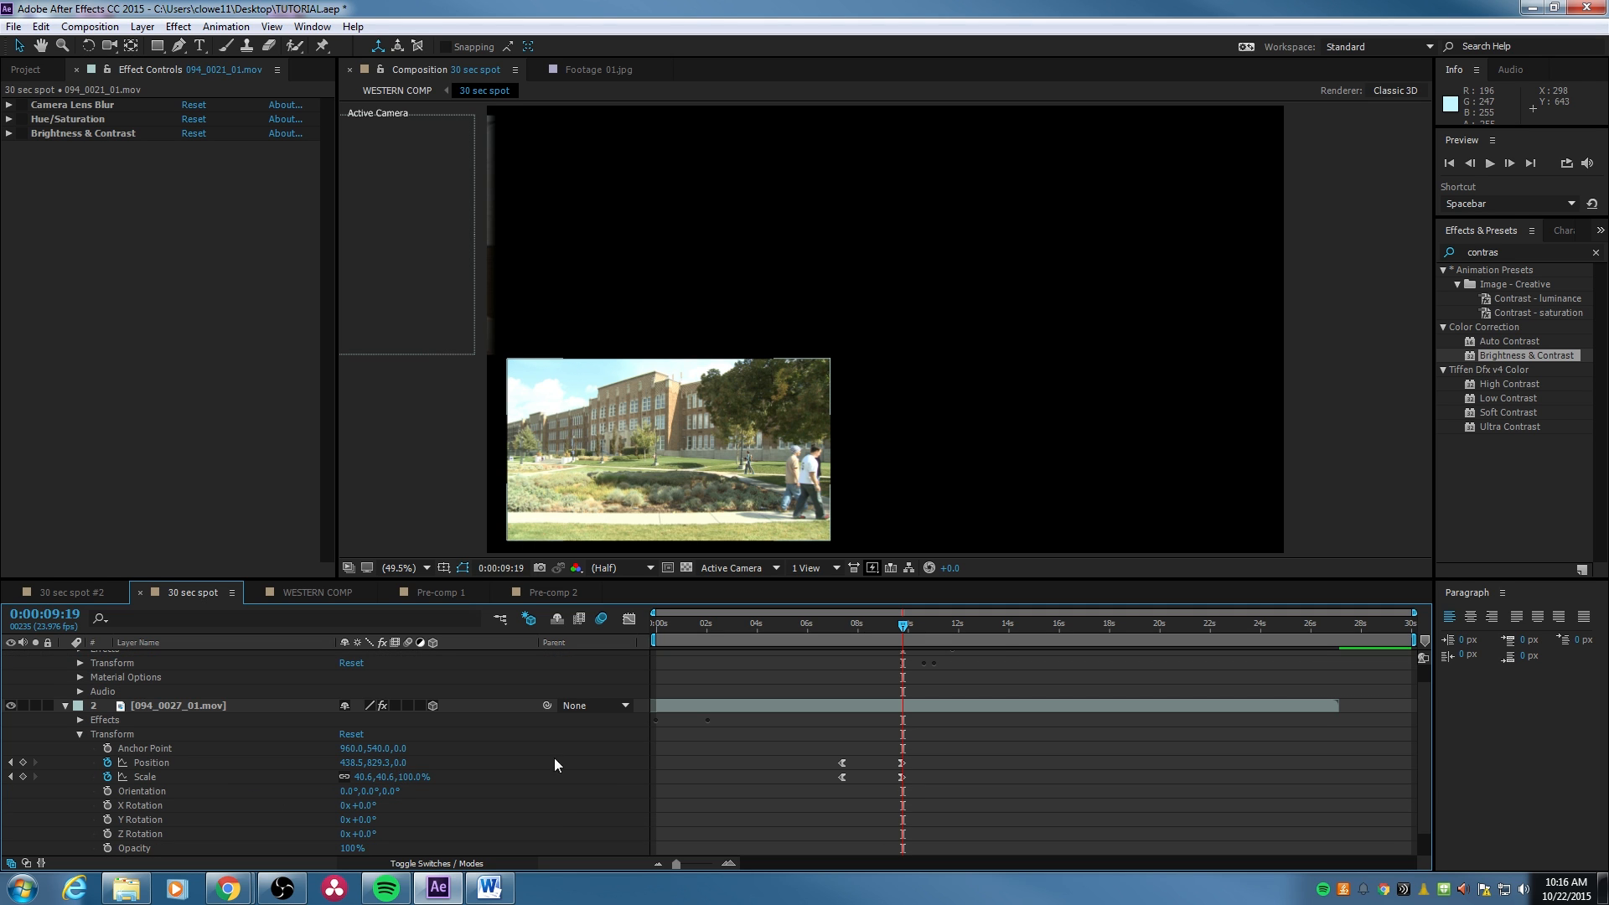
Add a Position keyframe to the campus clip at 0:00:10:16 and set its Z Position to 472 at 0:00:12:01.
drag(912, 625, 926, 626)
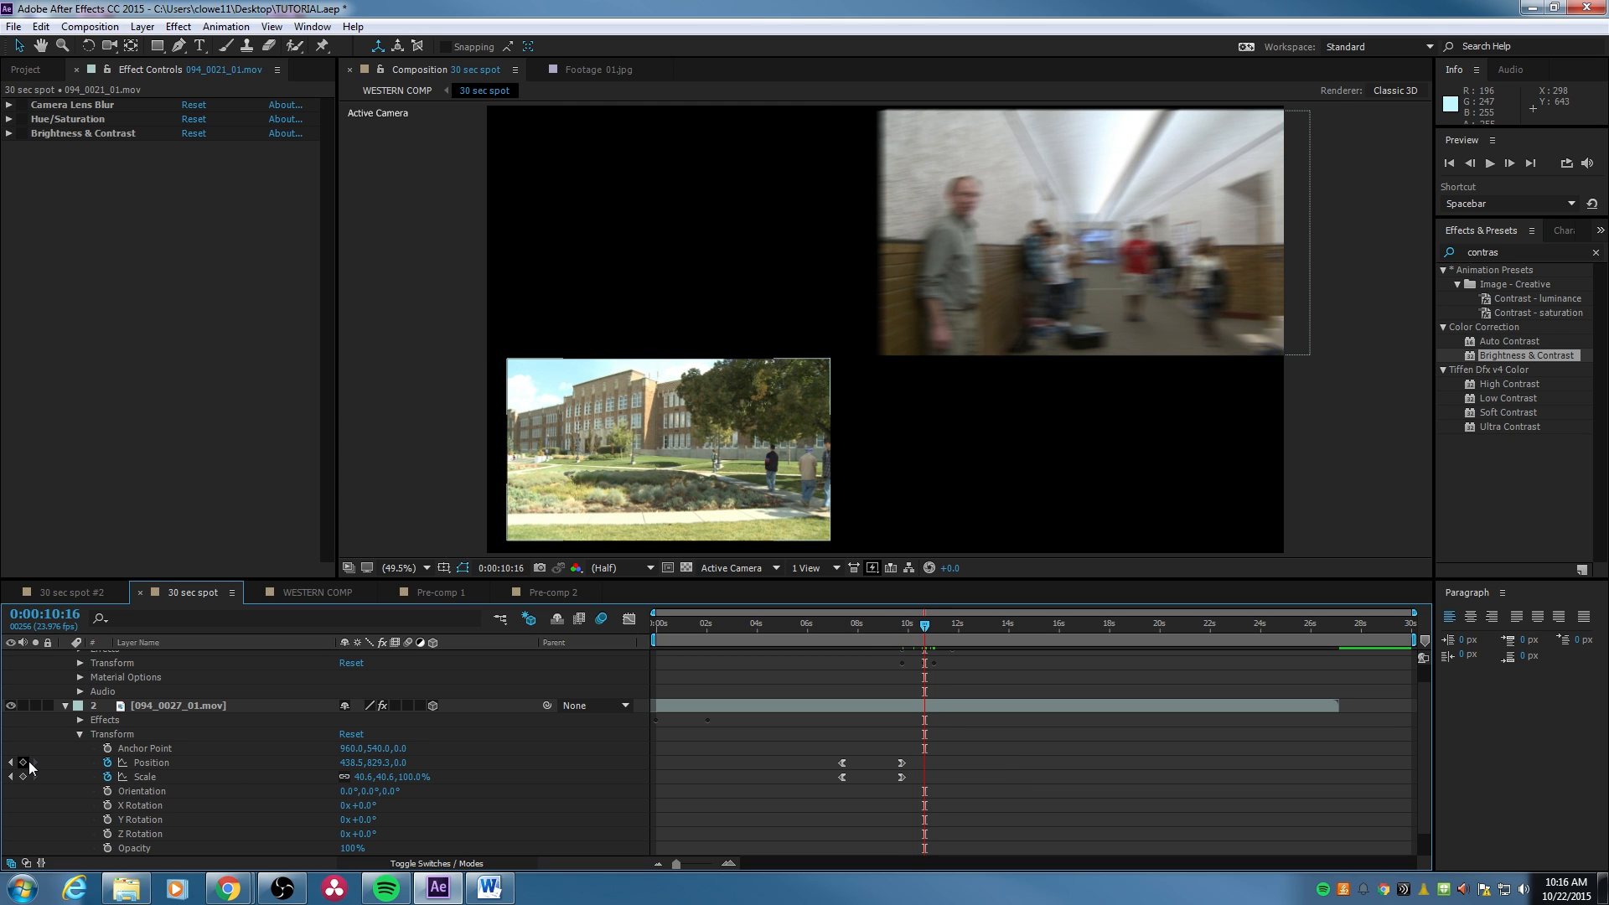
click(22, 763)
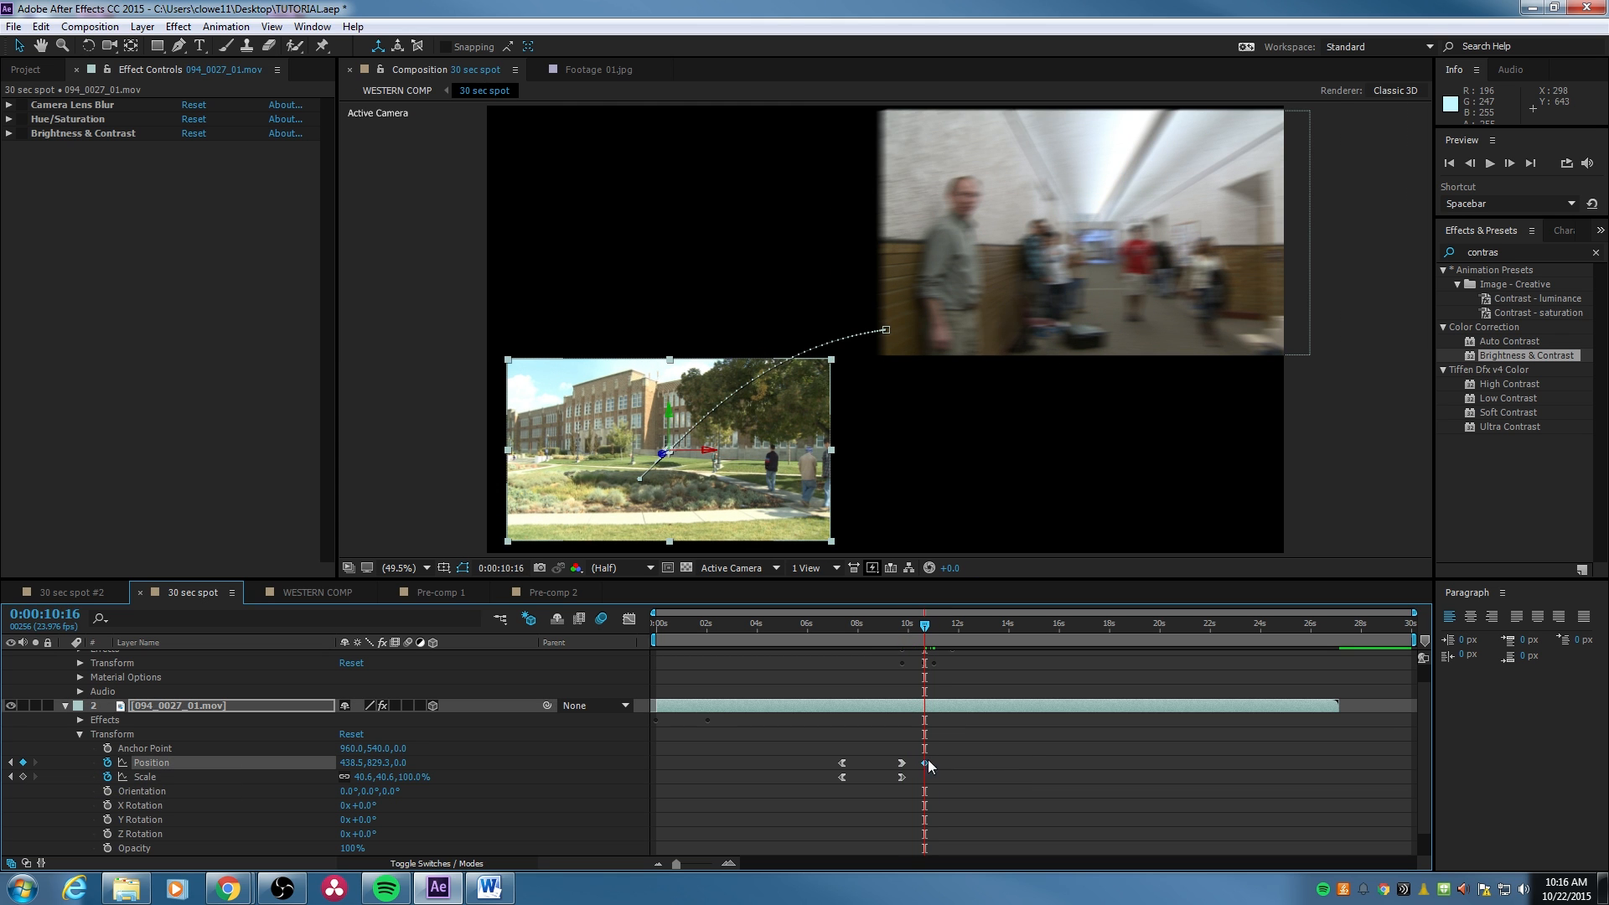
drag(924, 625, 960, 634)
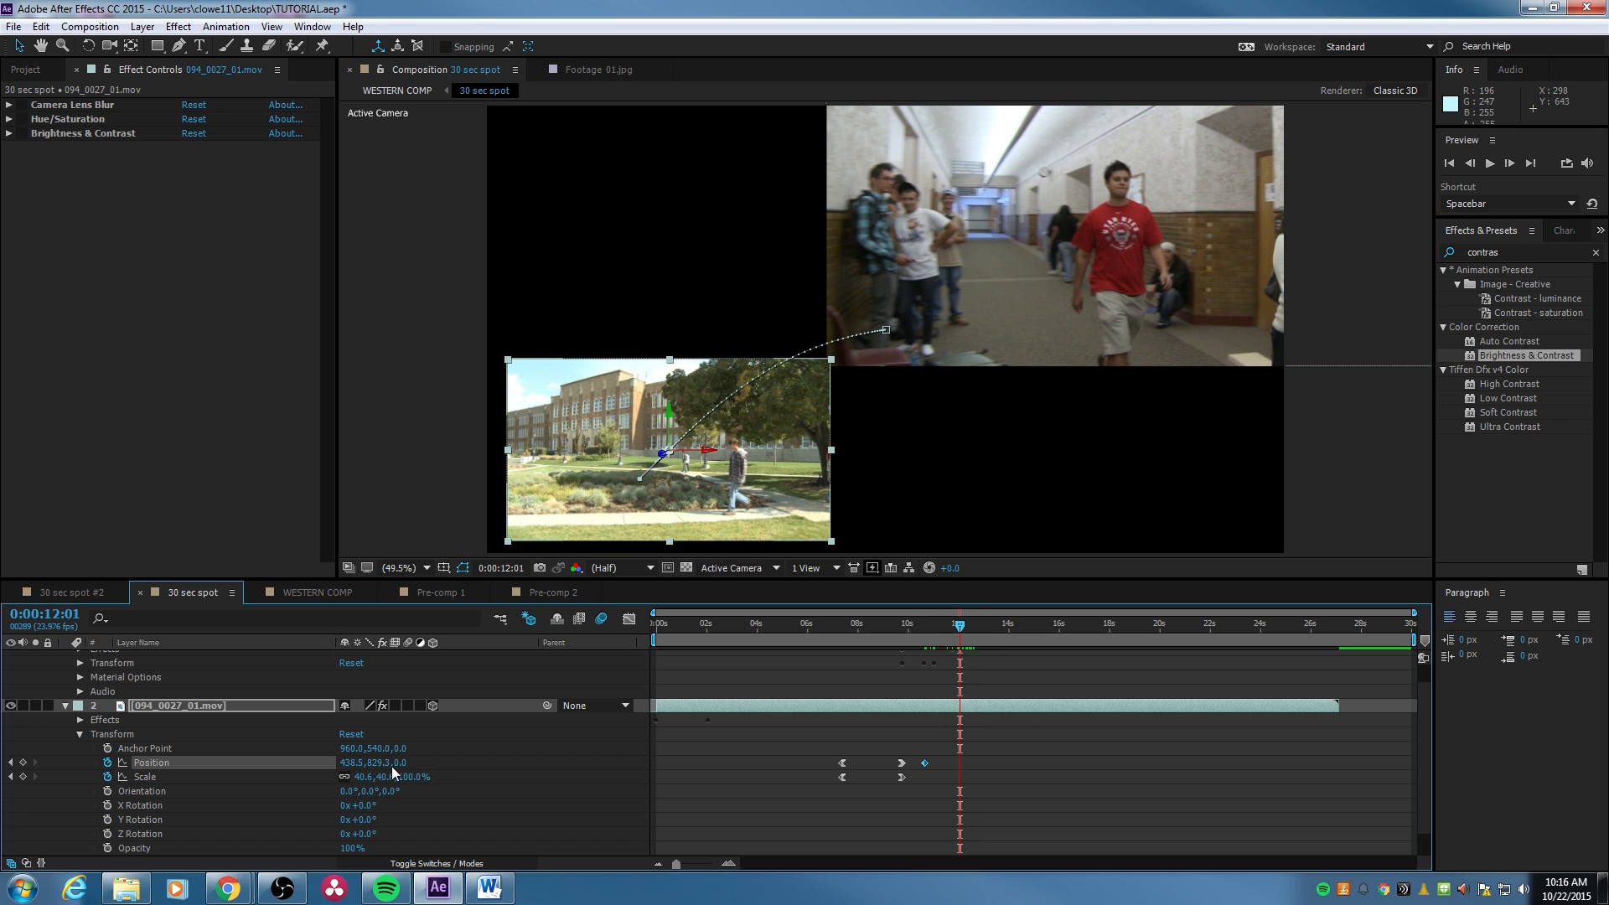
drag(403, 762, 773, 750)
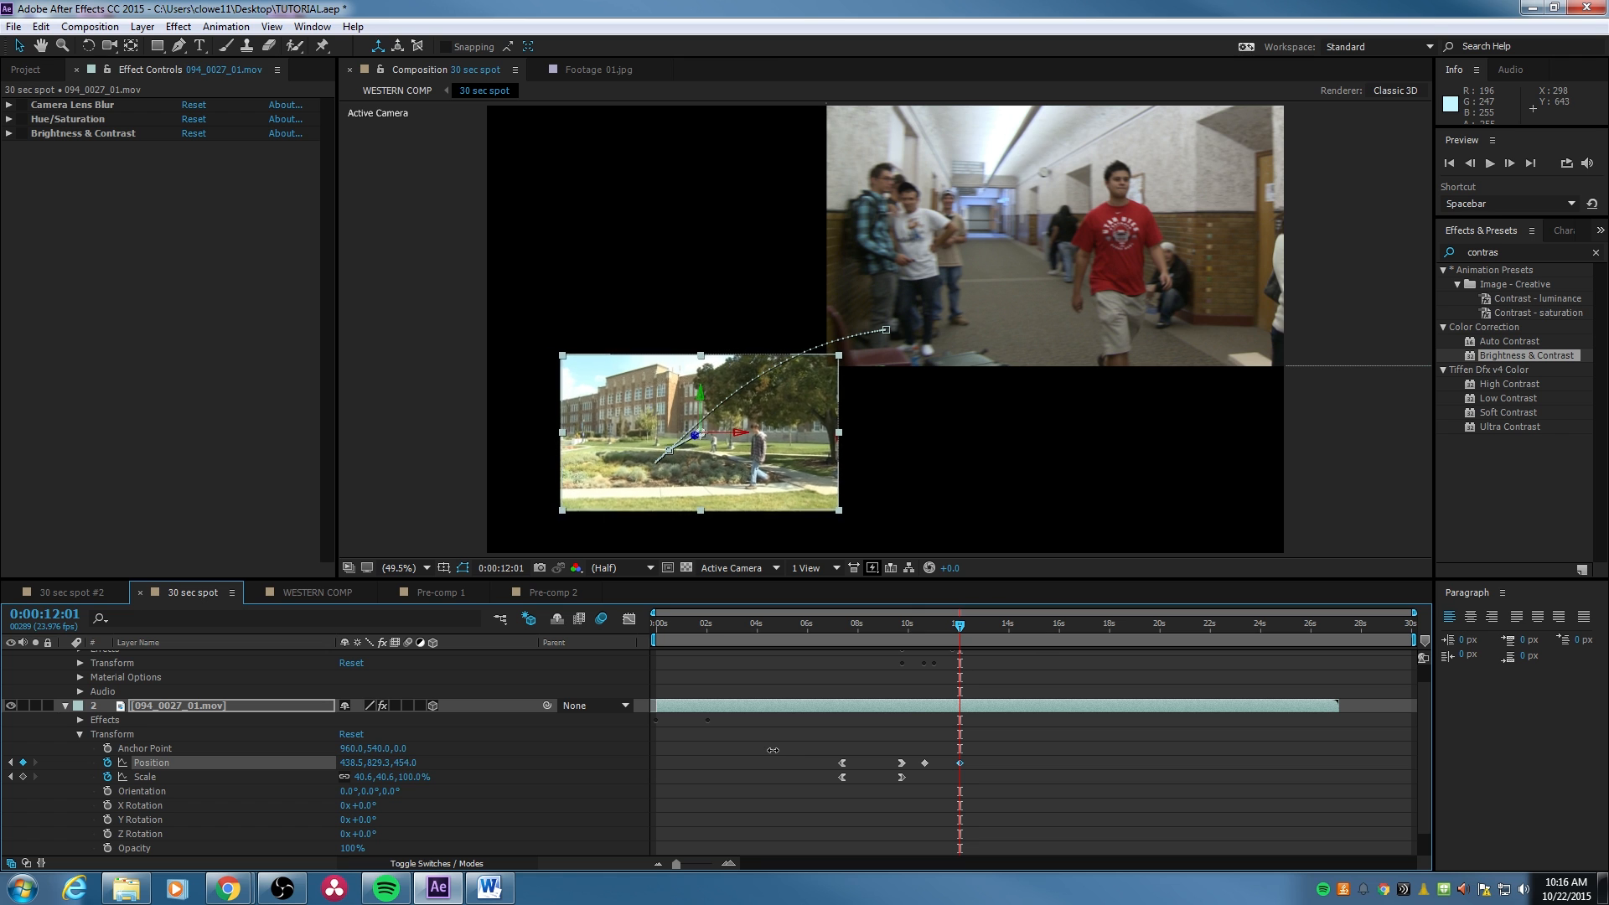
Preview the campus clip's depth move from 0:00:10:04, move the current time to 0:00:12:14 and collapse both clips.
key(space)
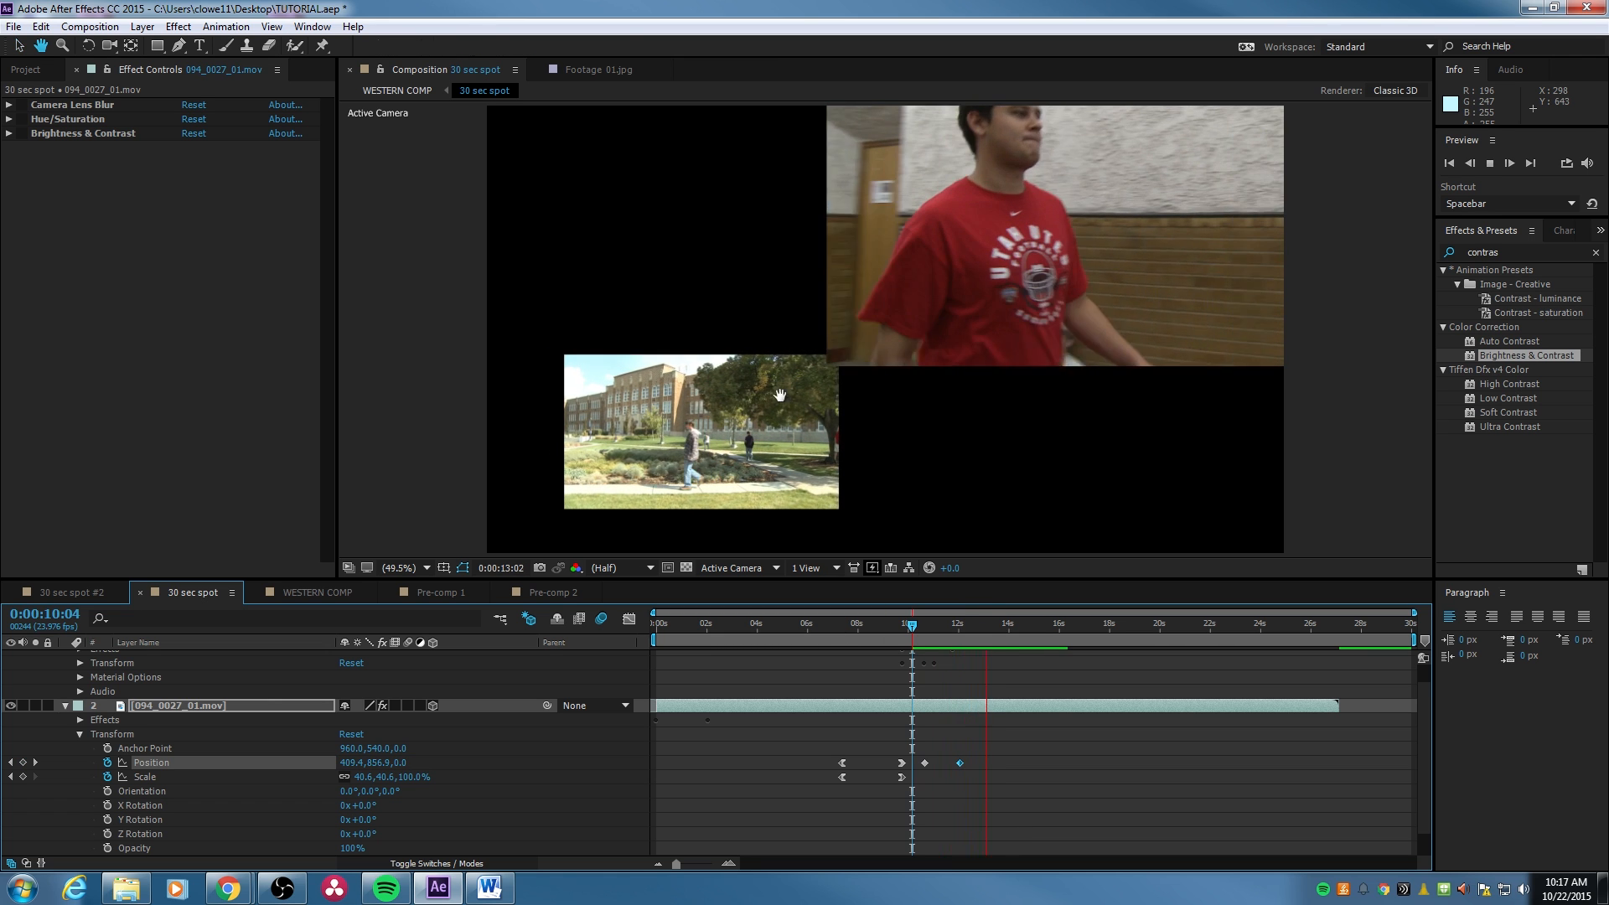
key(space)
click(924, 738)
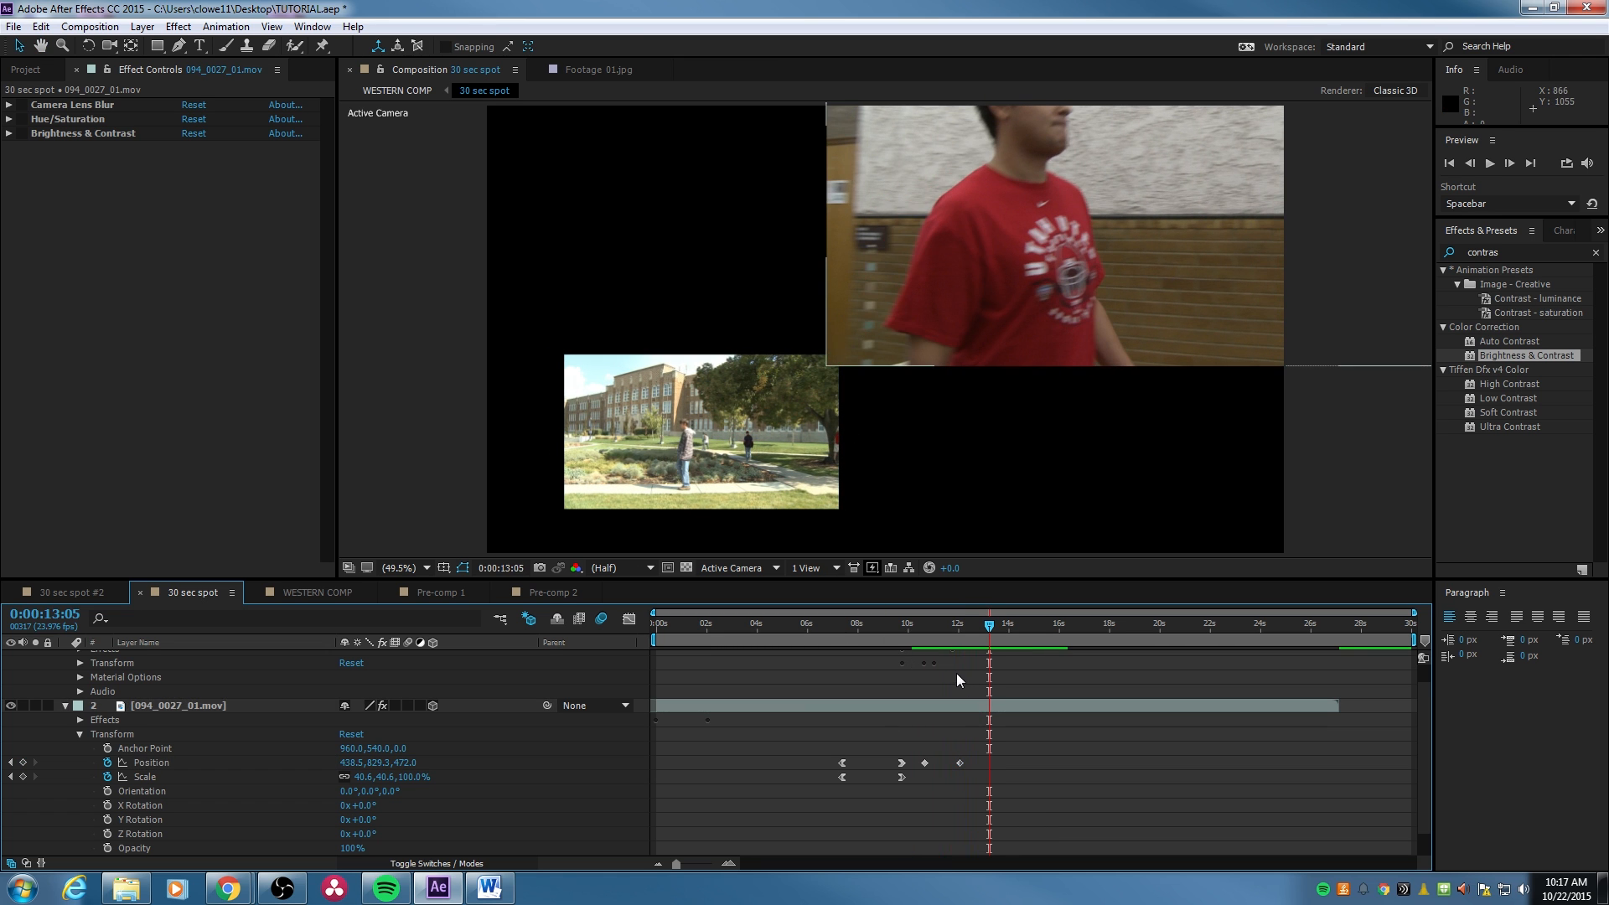
click(973, 630)
scroll(95, 739, up, 2)
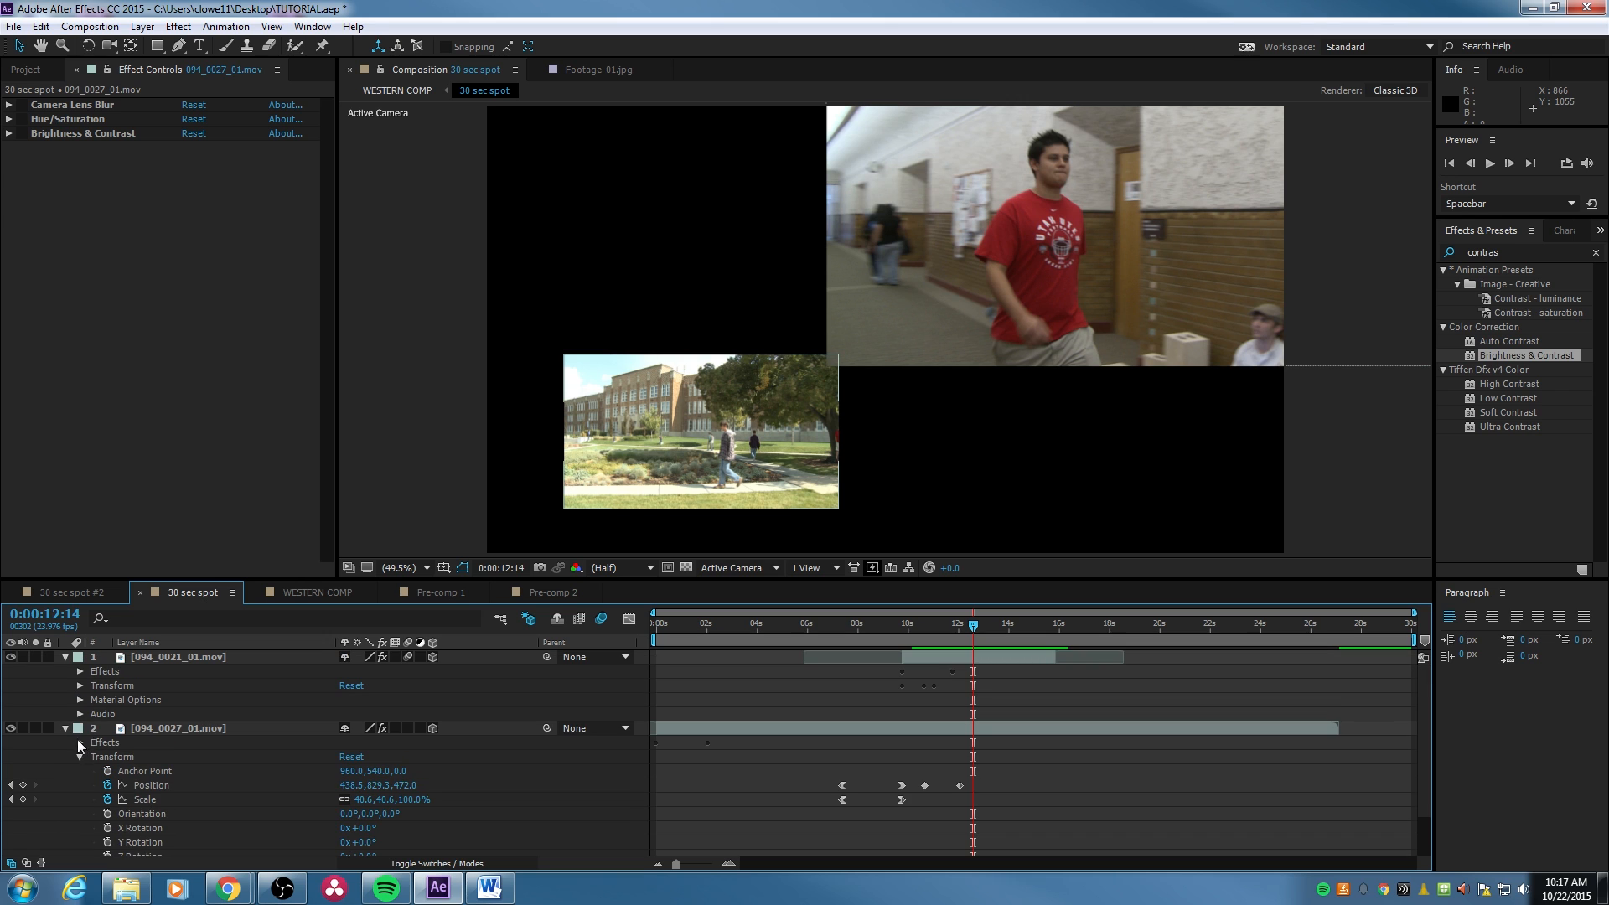
click(65, 729)
click(65, 658)
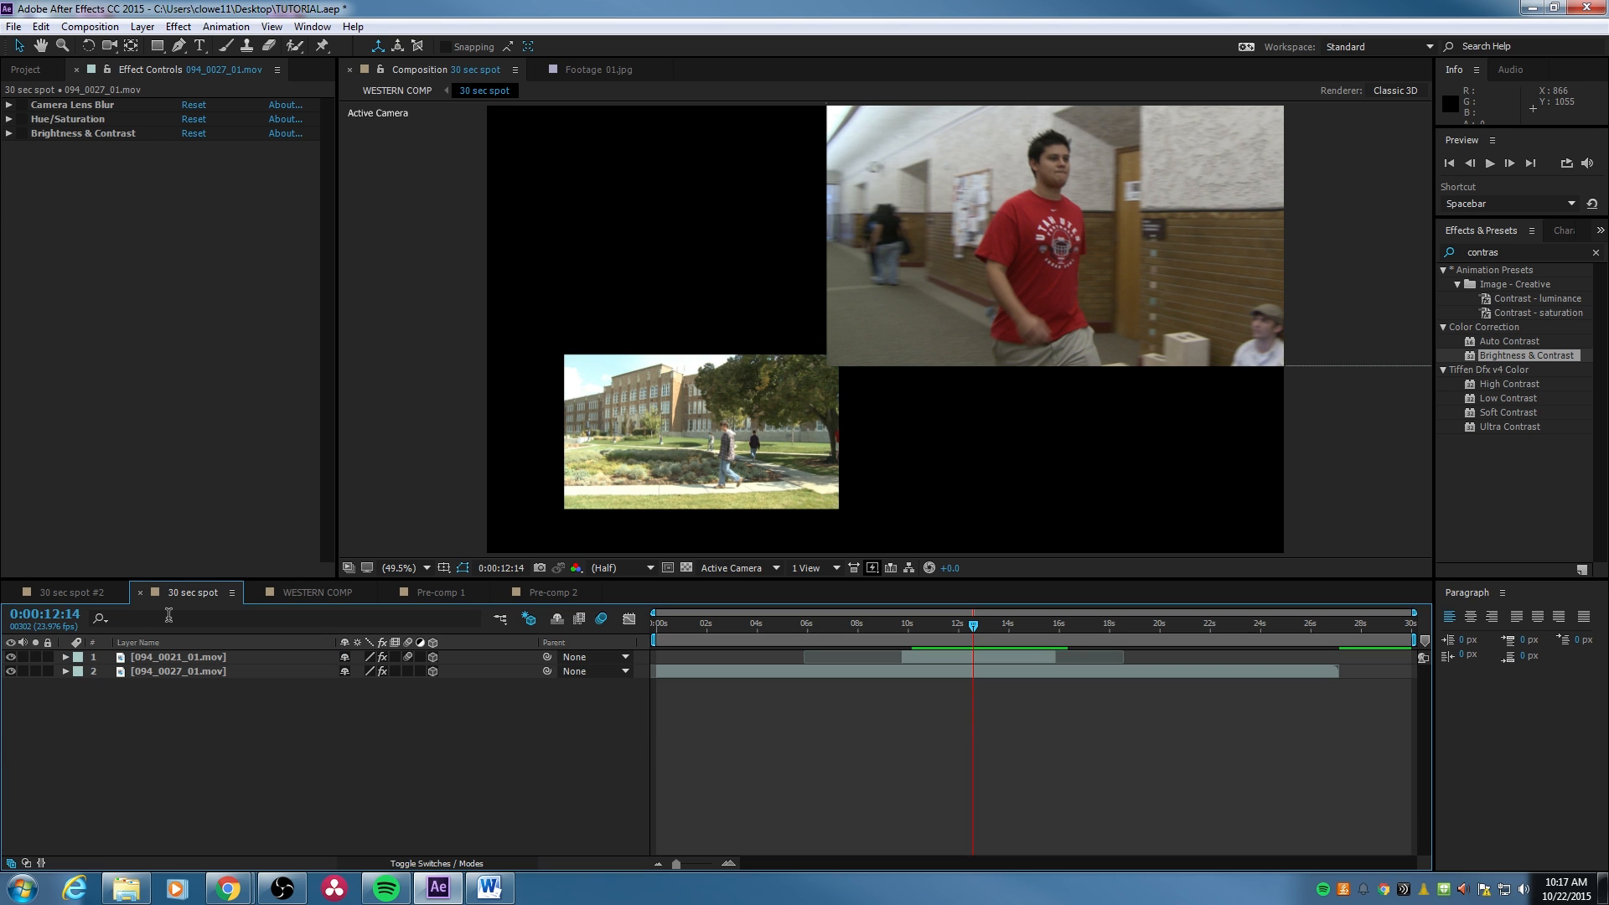
Create a two-node camera layer named Camera 1 with the 50mm preset.
click(143, 27)
mouse_move(284, 48)
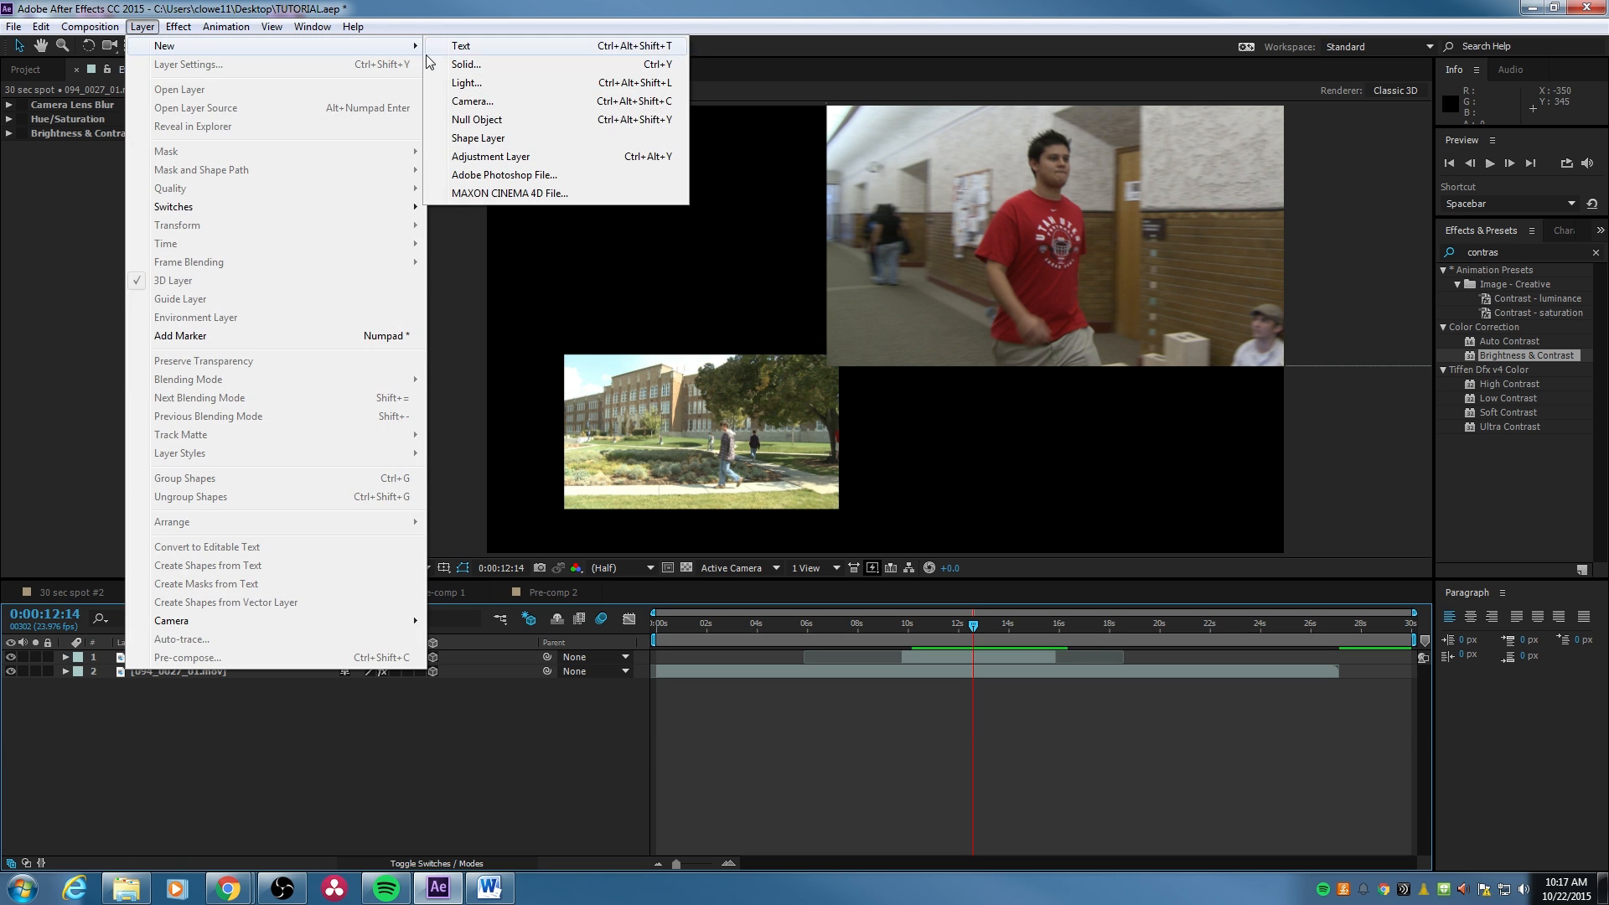
click(491, 106)
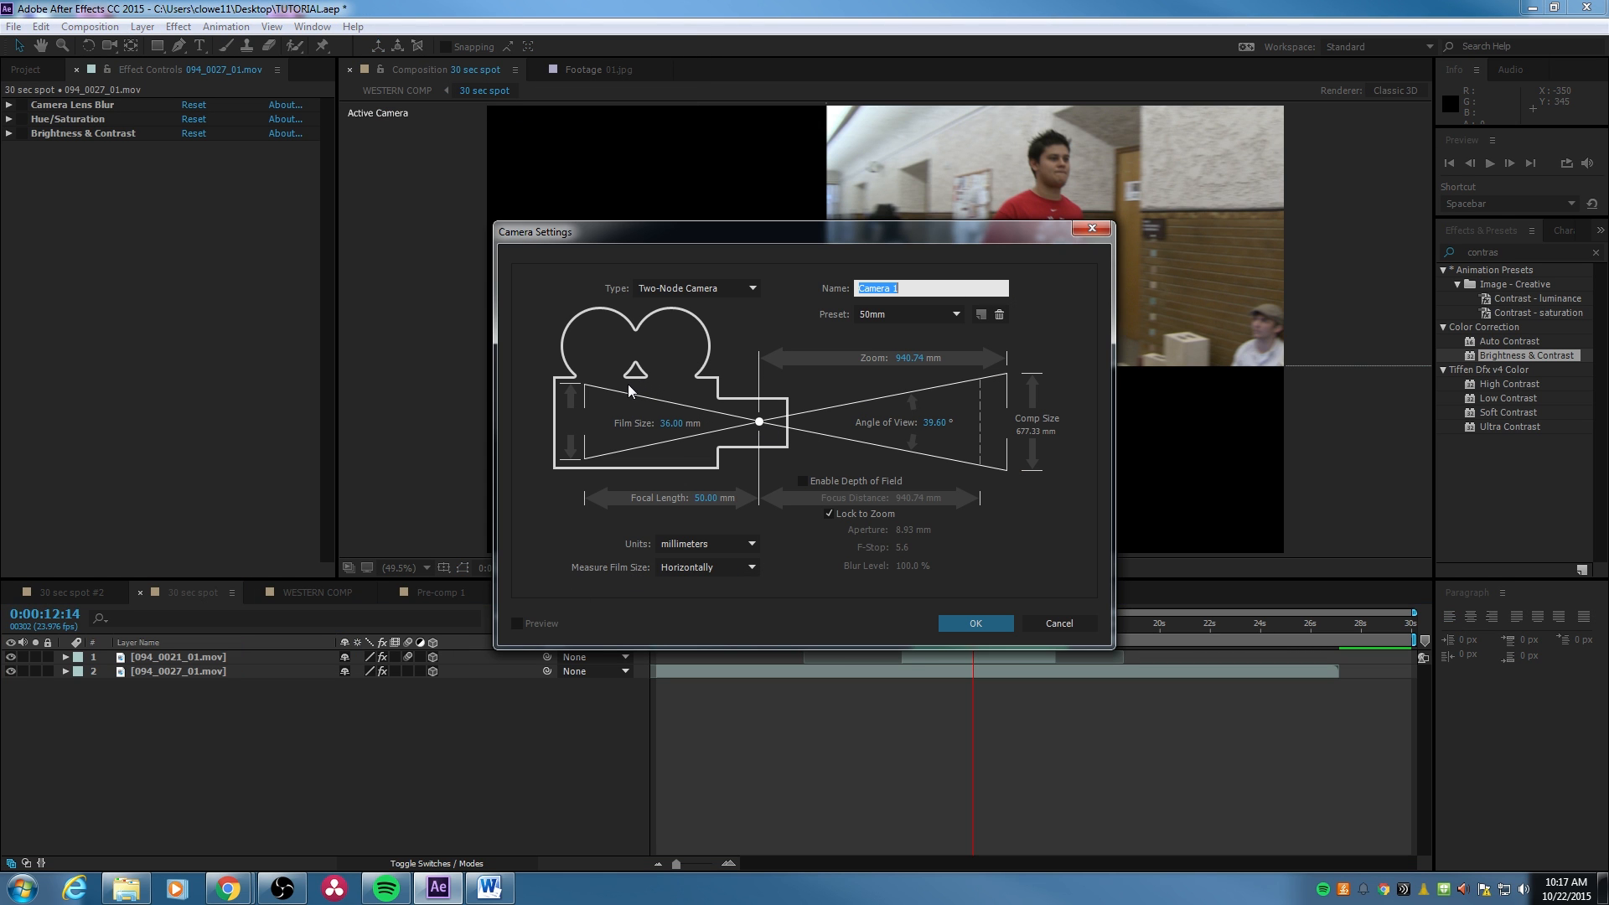
click(779, 429)
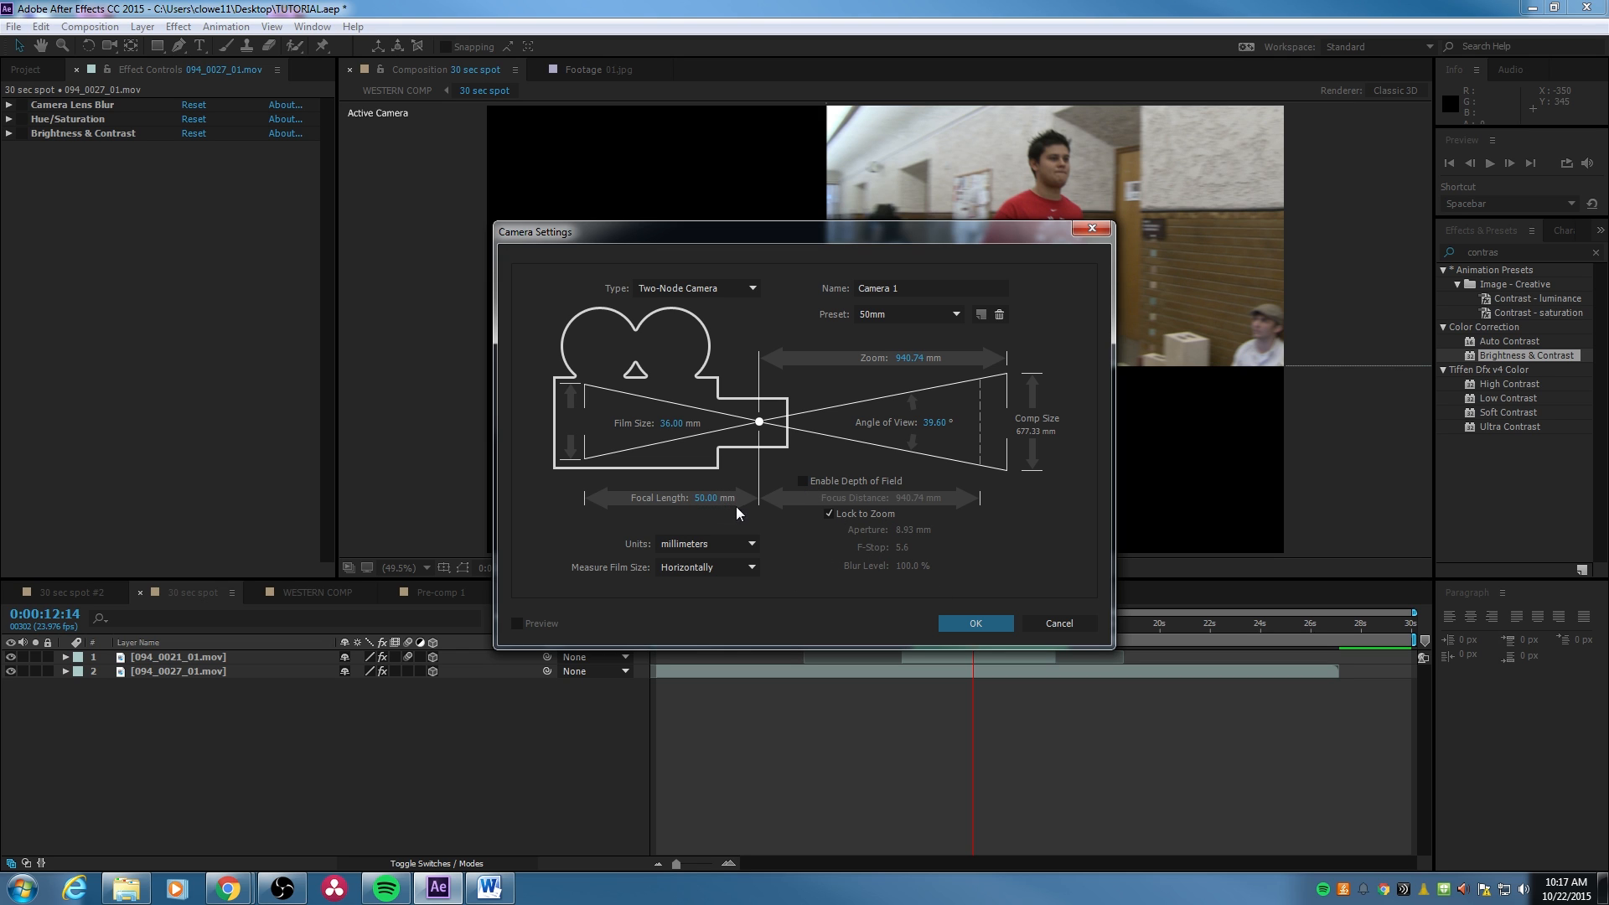
click(972, 623)
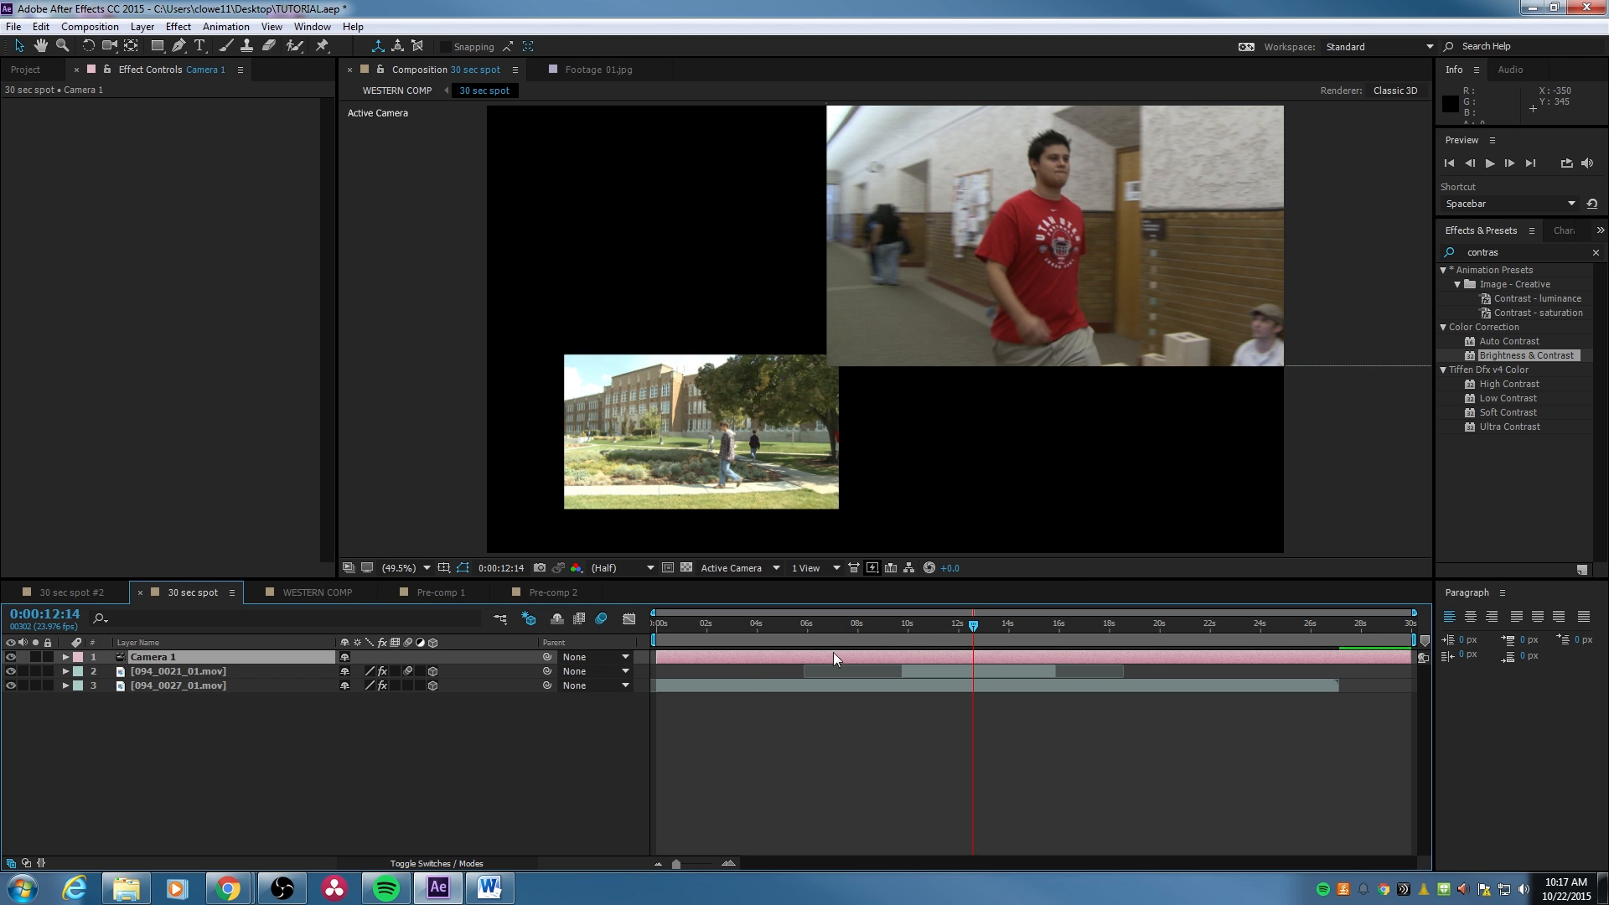
Reveal Camera 1's Transform properties and orbit the camera around the two clips to a Position of about 2698, -51, -1475.
click(66, 658)
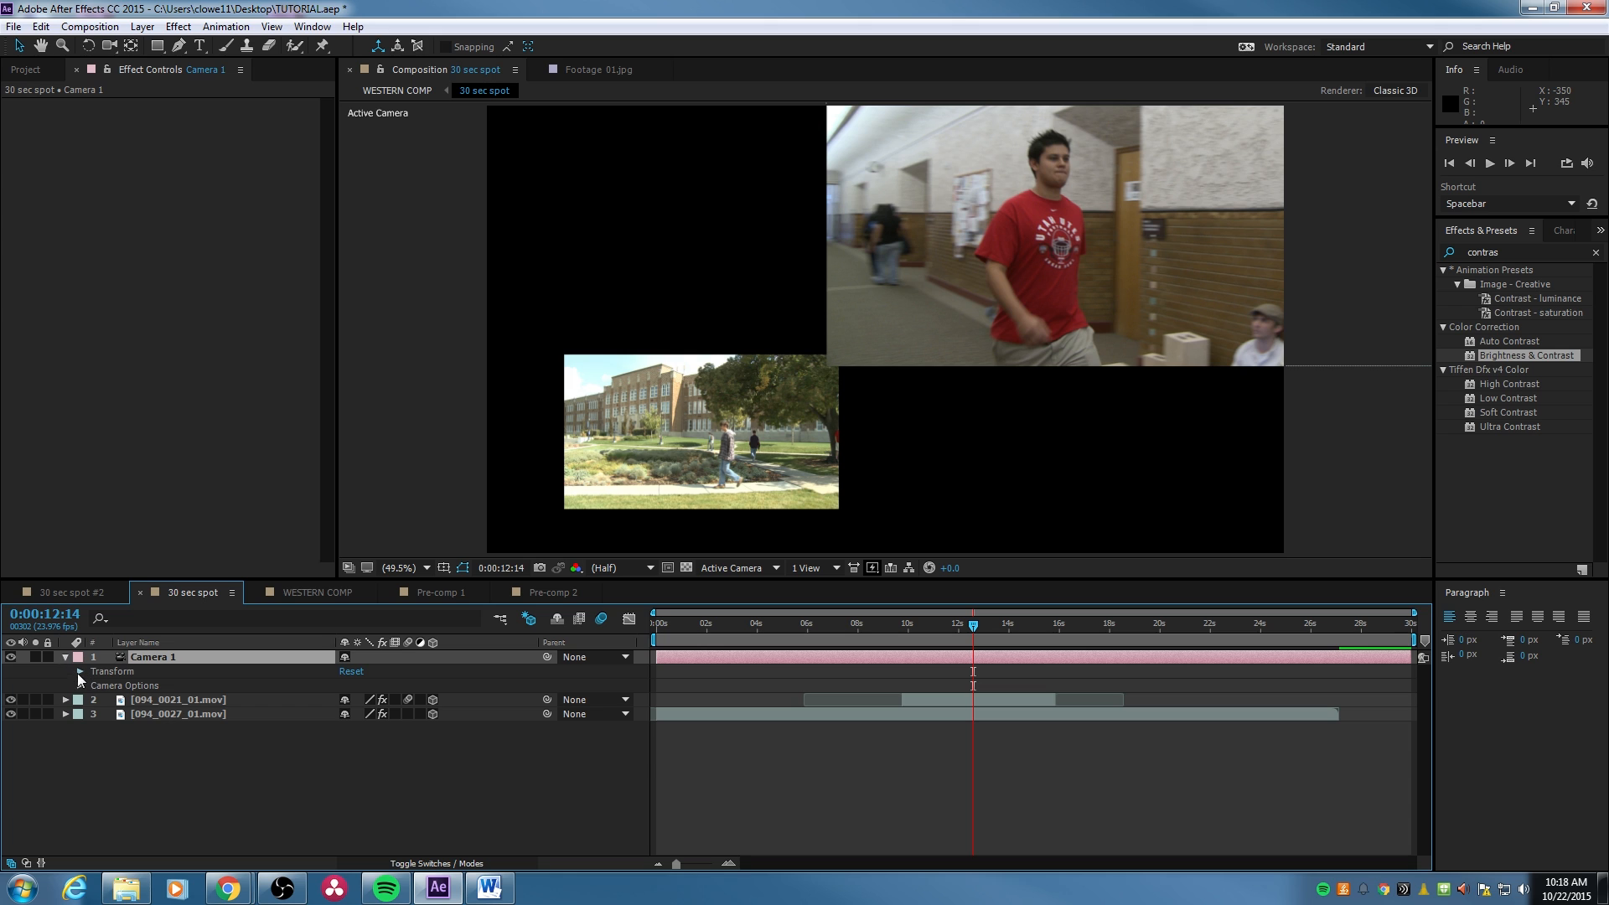
click(80, 672)
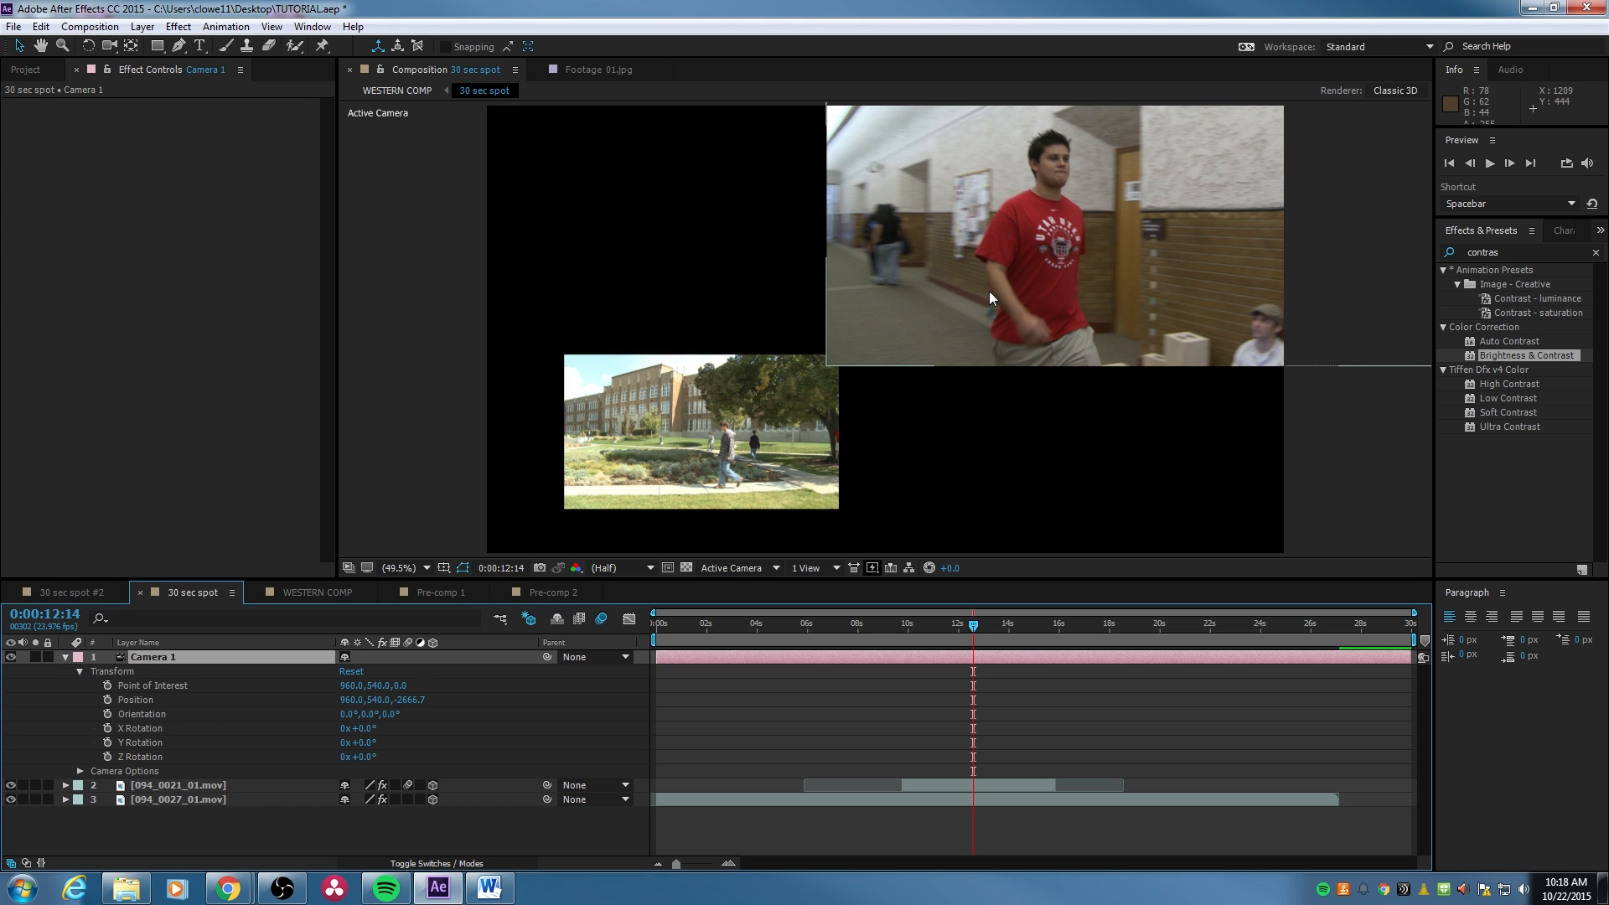
click(115, 51)
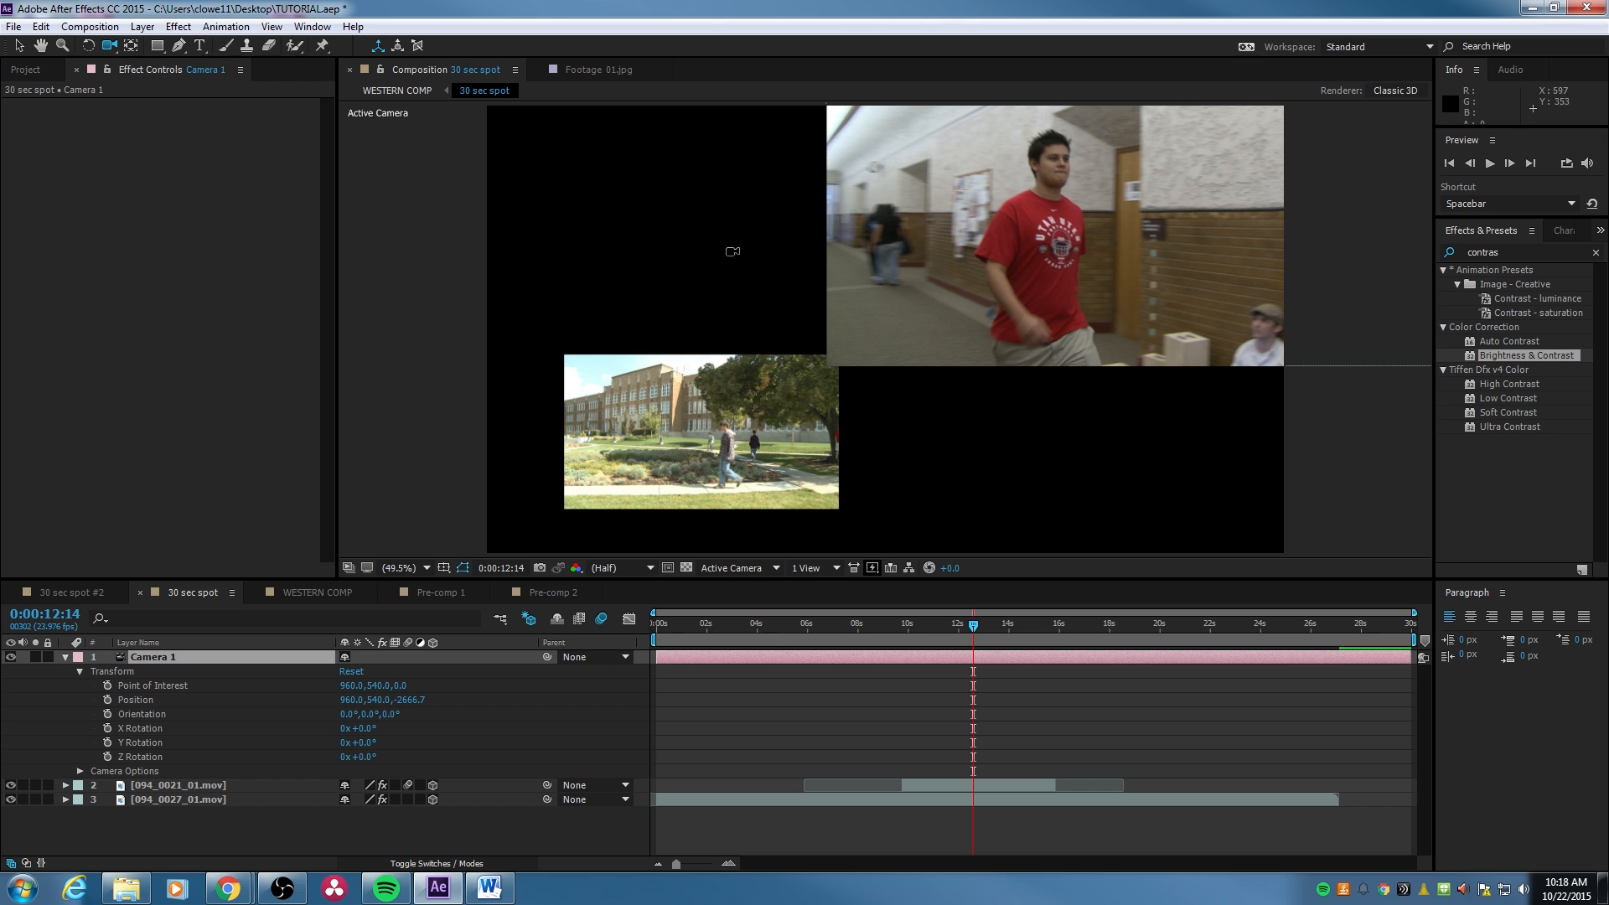
drag(849, 264, 905, 276)
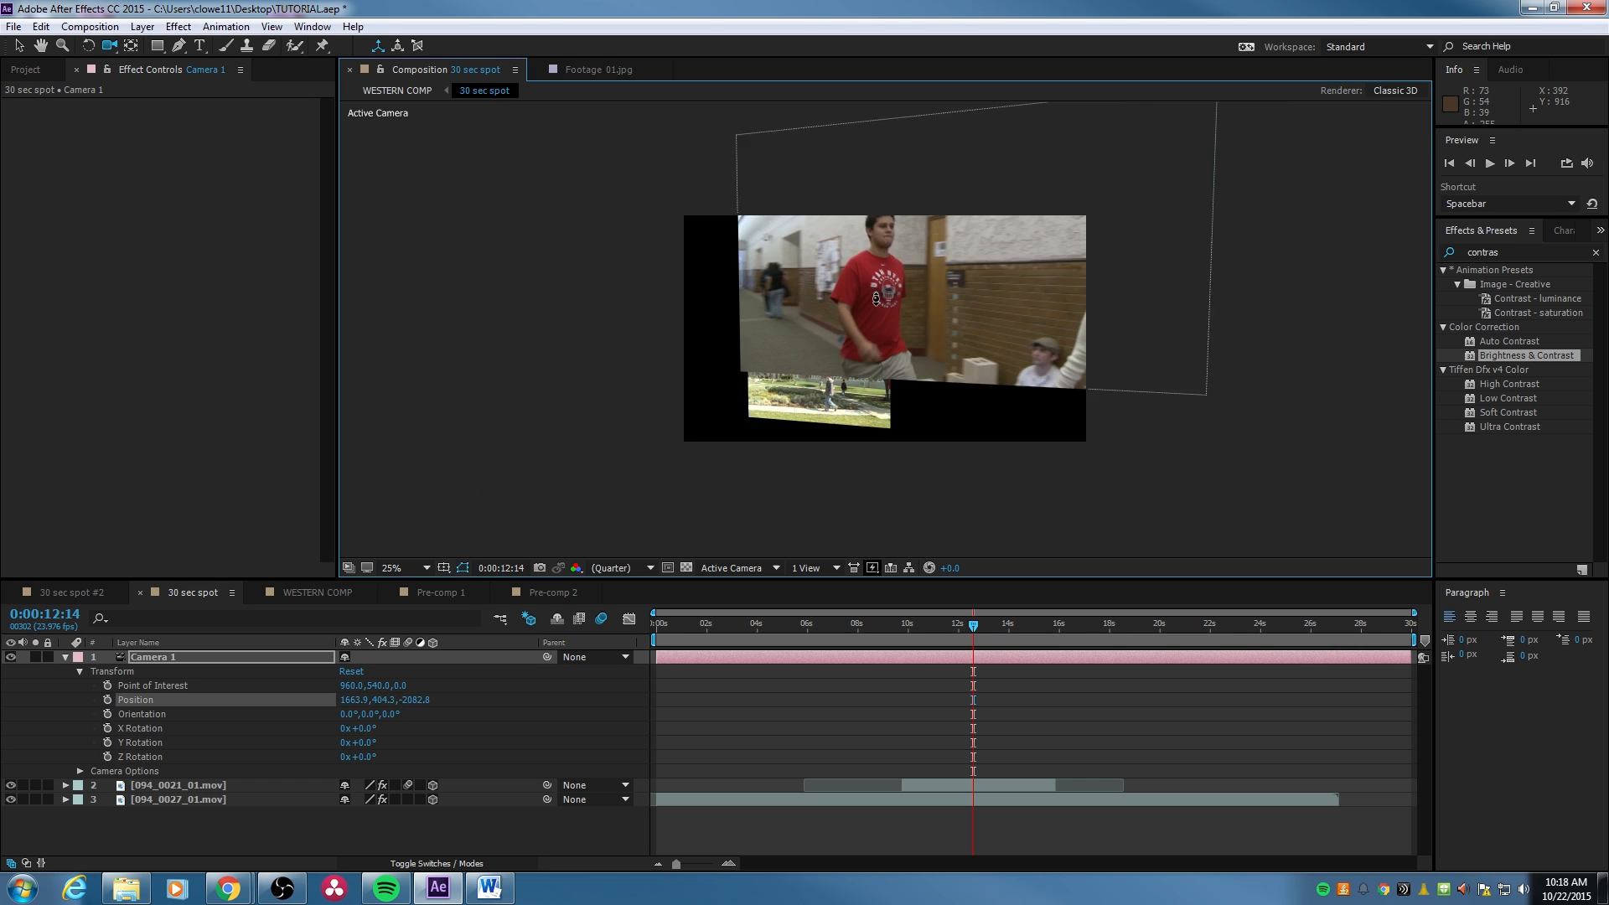
drag(878, 303, 887, 327)
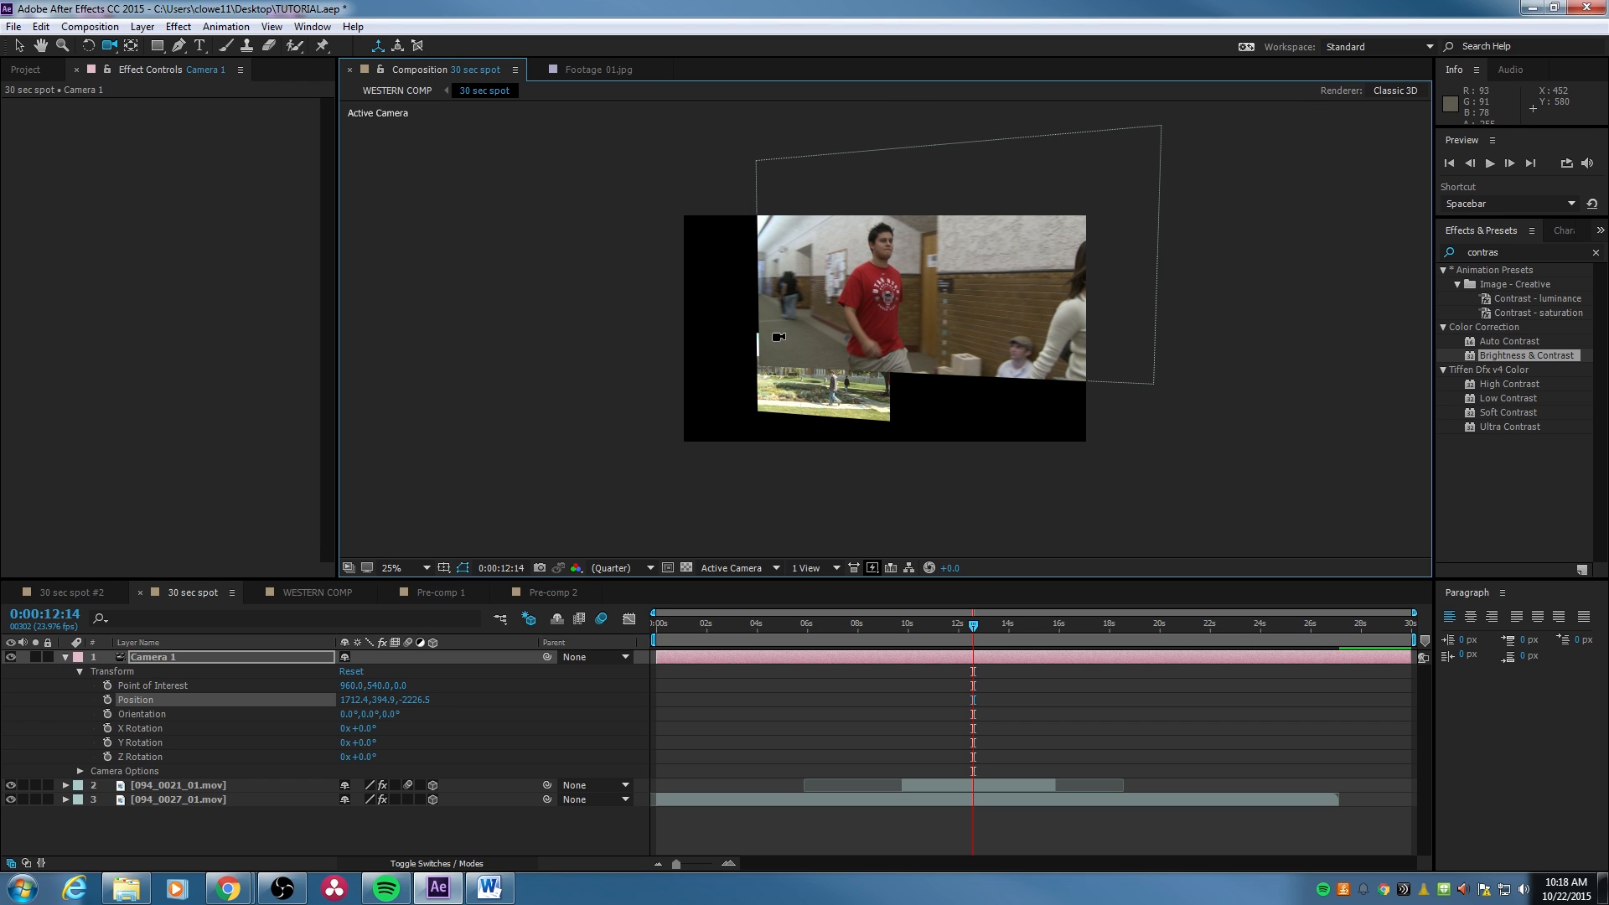
drag(771, 328, 768, 397)
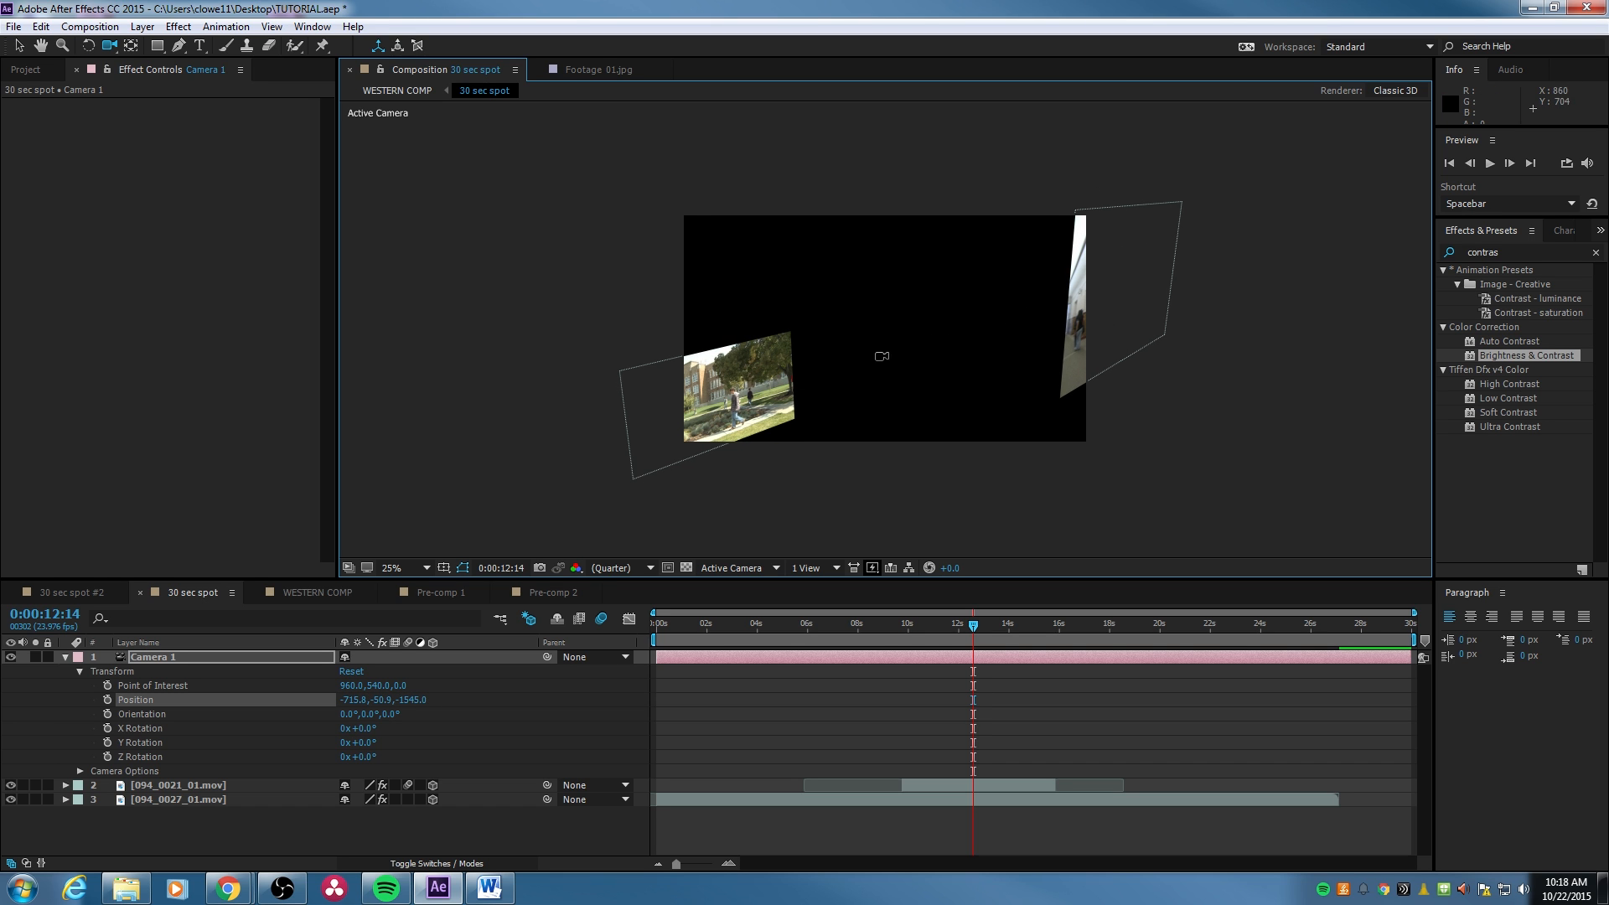
drag(918, 334, 822, 338)
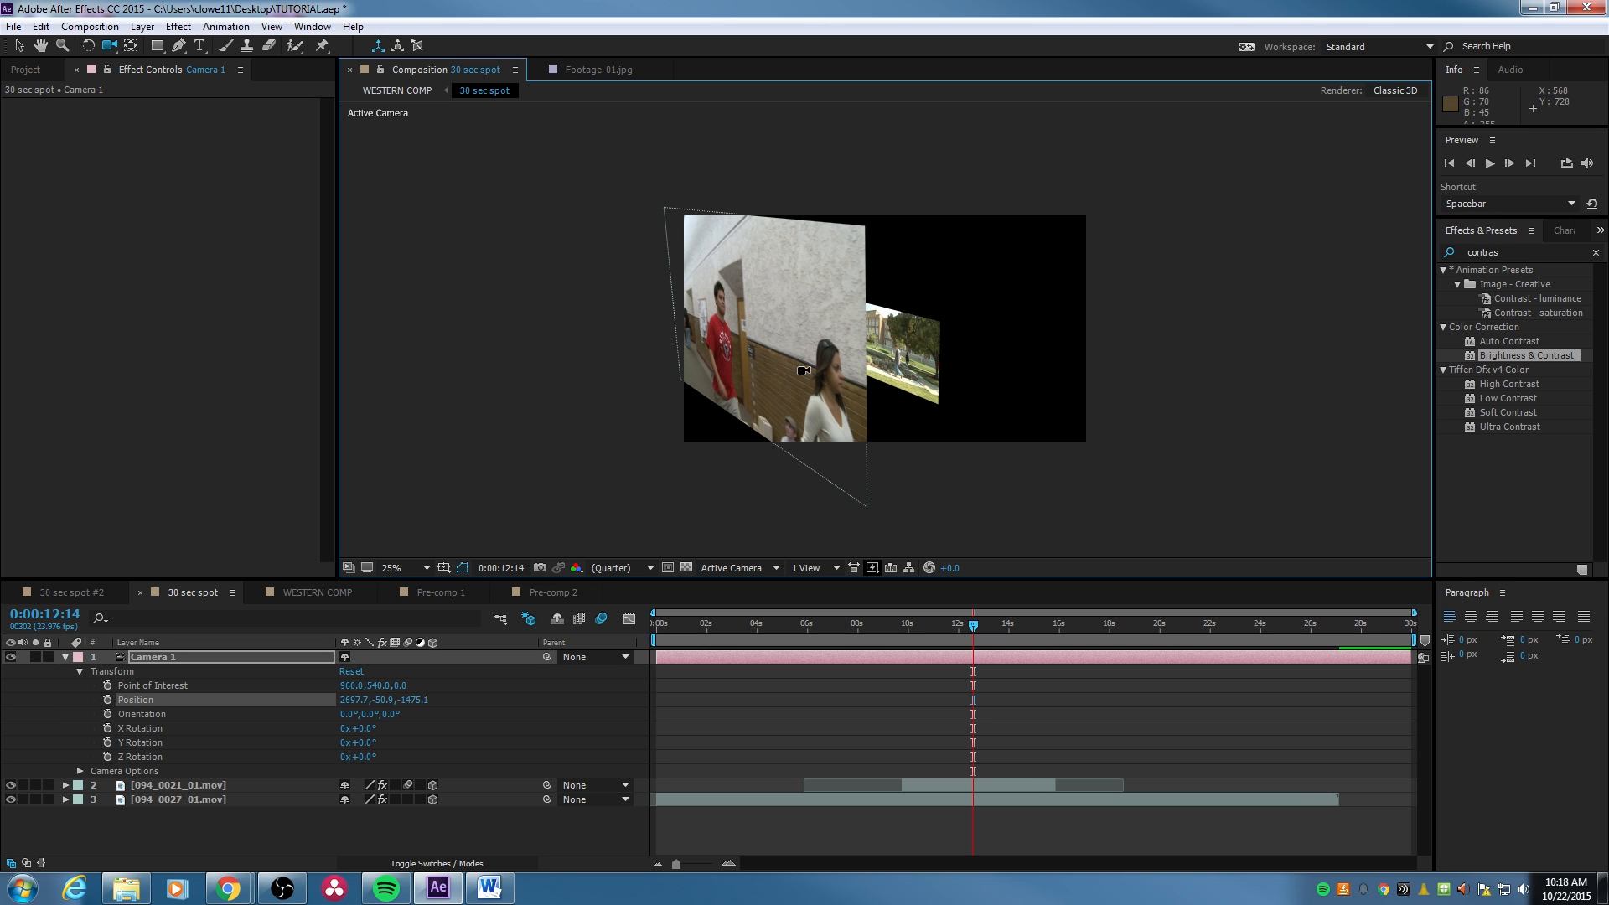
Reframe Camera 1 on the hallway clip, with Point of Interest about 816, 598, -57 and Position about 1652, -68, -1524.
drag(803, 352, 837, 351)
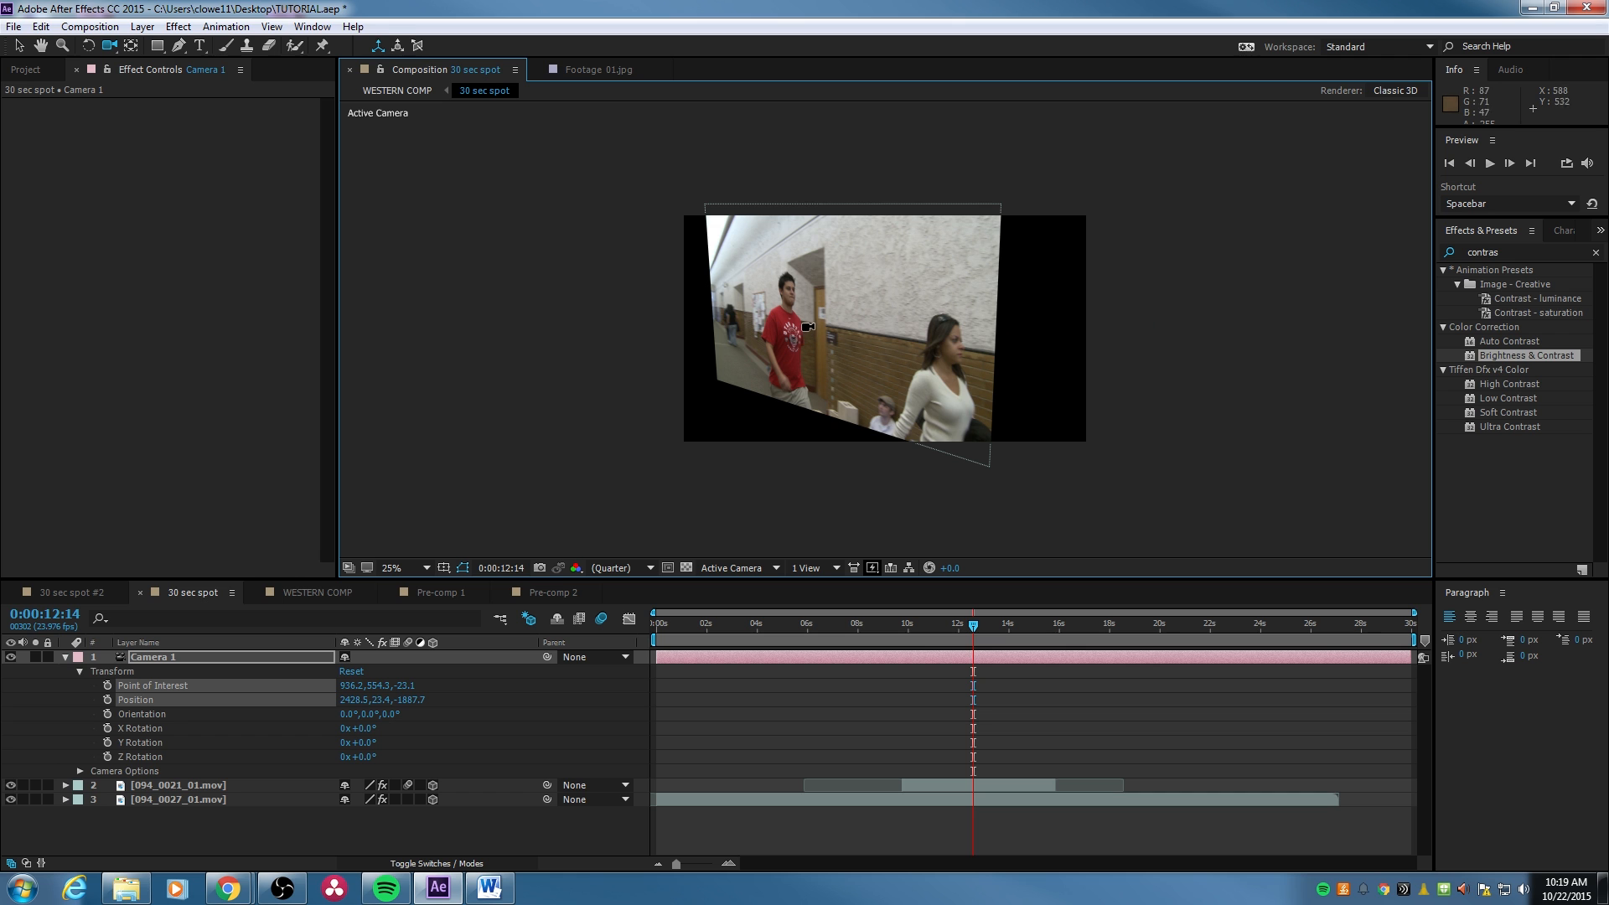
drag(821, 319, 922, 333)
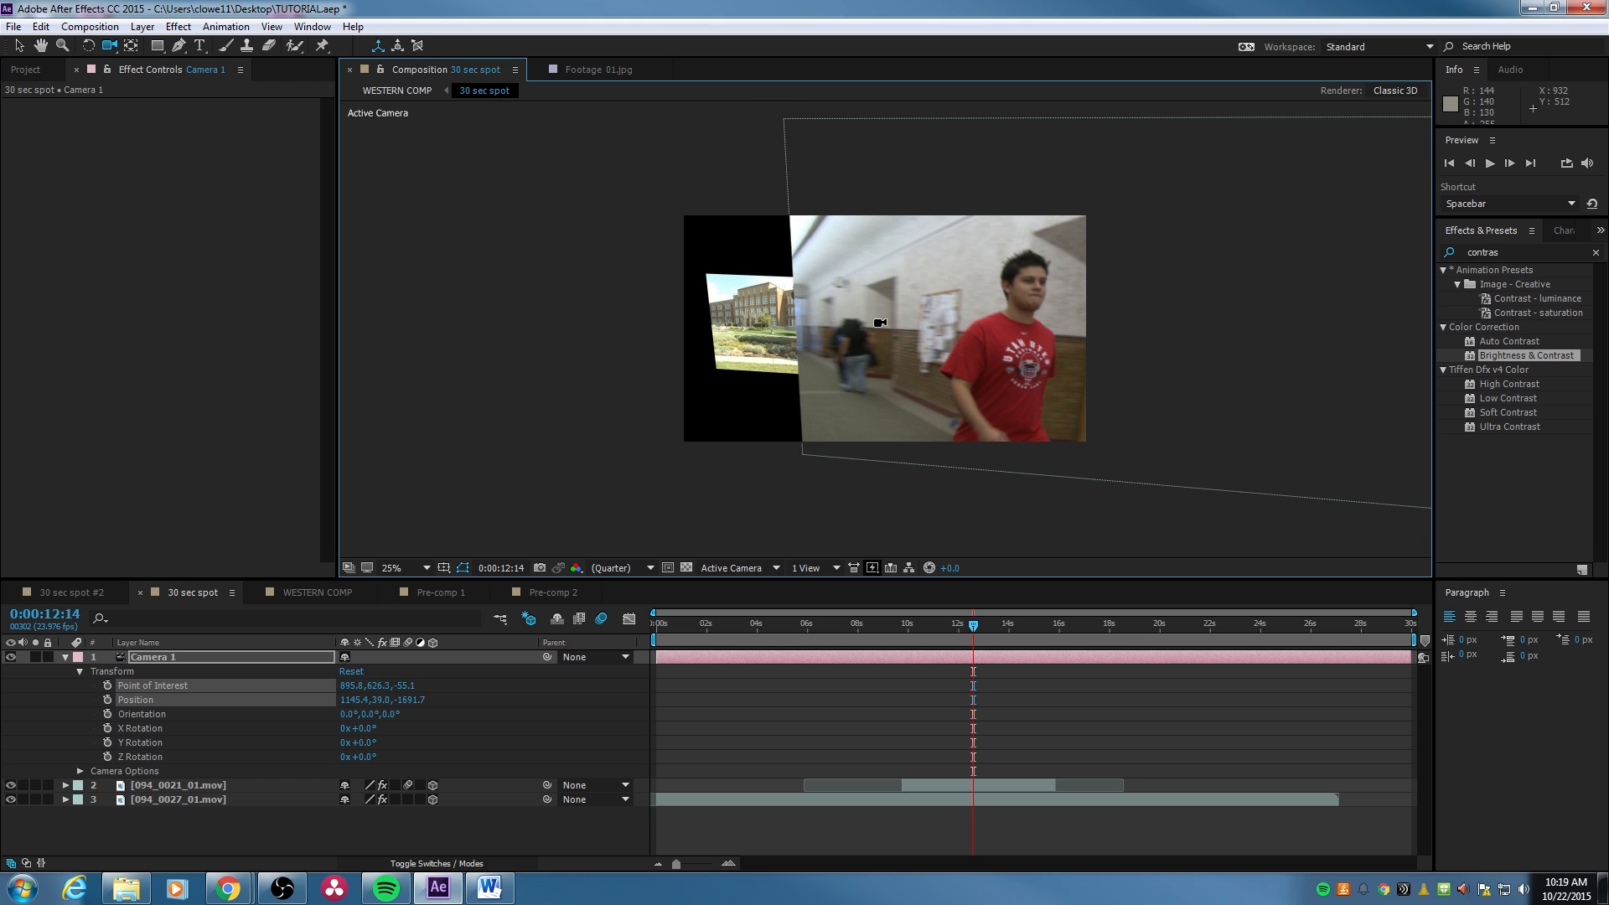
mouse_move(785, 314)
mouse_down()
mouse_move(880, 313)
mouse_move(781, 321)
mouse_up()
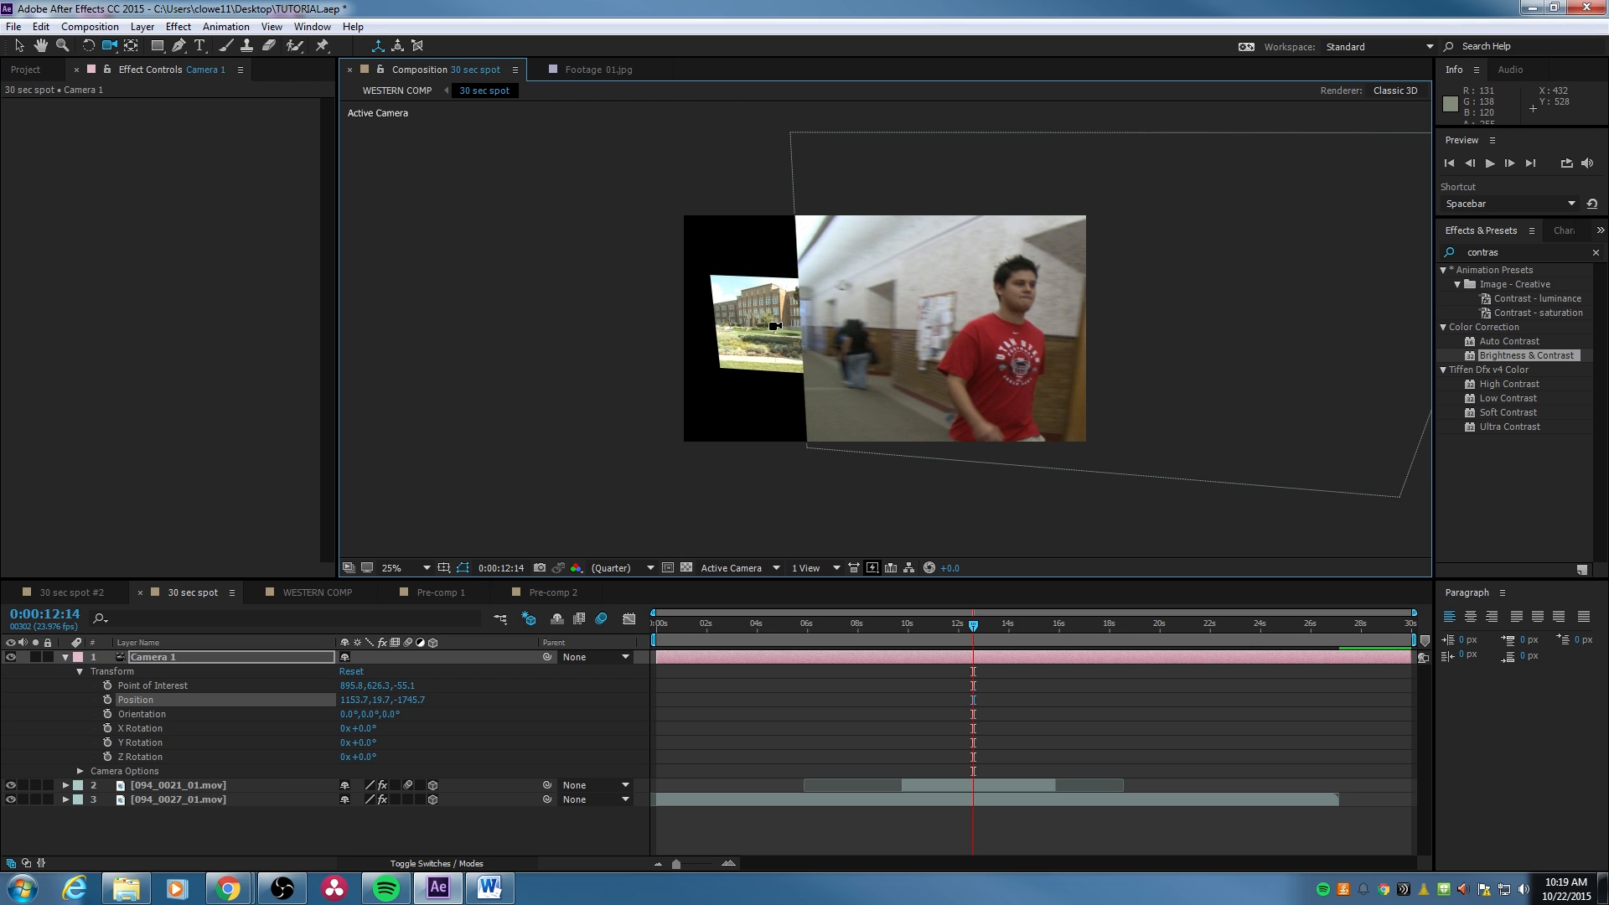
drag(778, 325, 1089, 327)
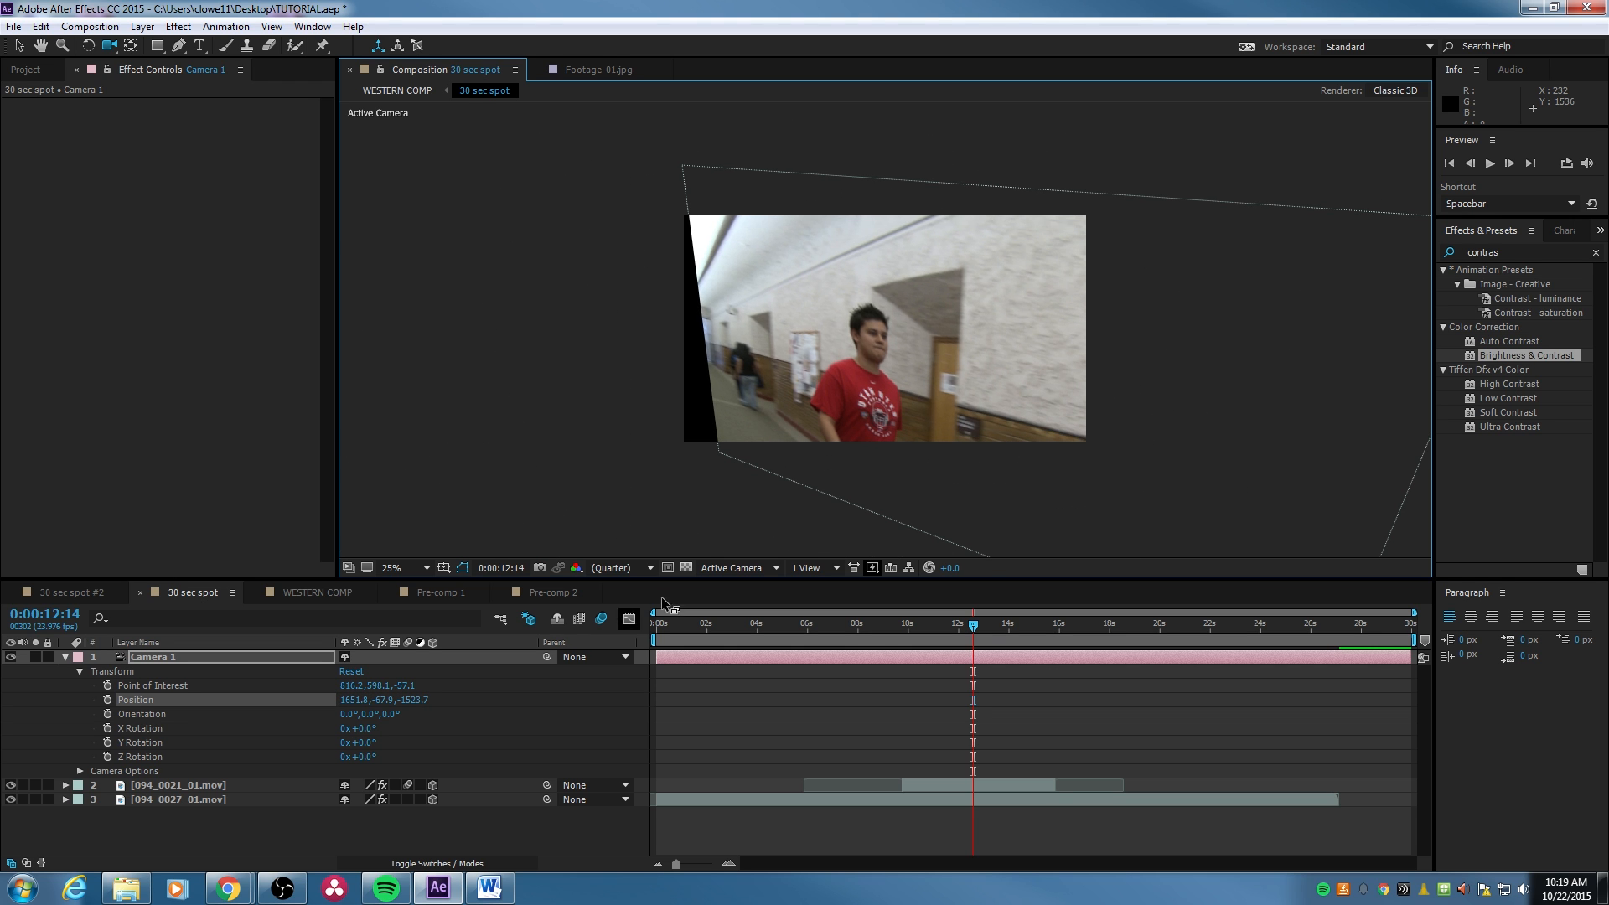
Add a Position keyframe to Camera 1 at 0:00:12:14 and orbit it to about -48, -774, -2666 at 0:00:15:19.
click(107, 700)
drag(973, 625, 1054, 628)
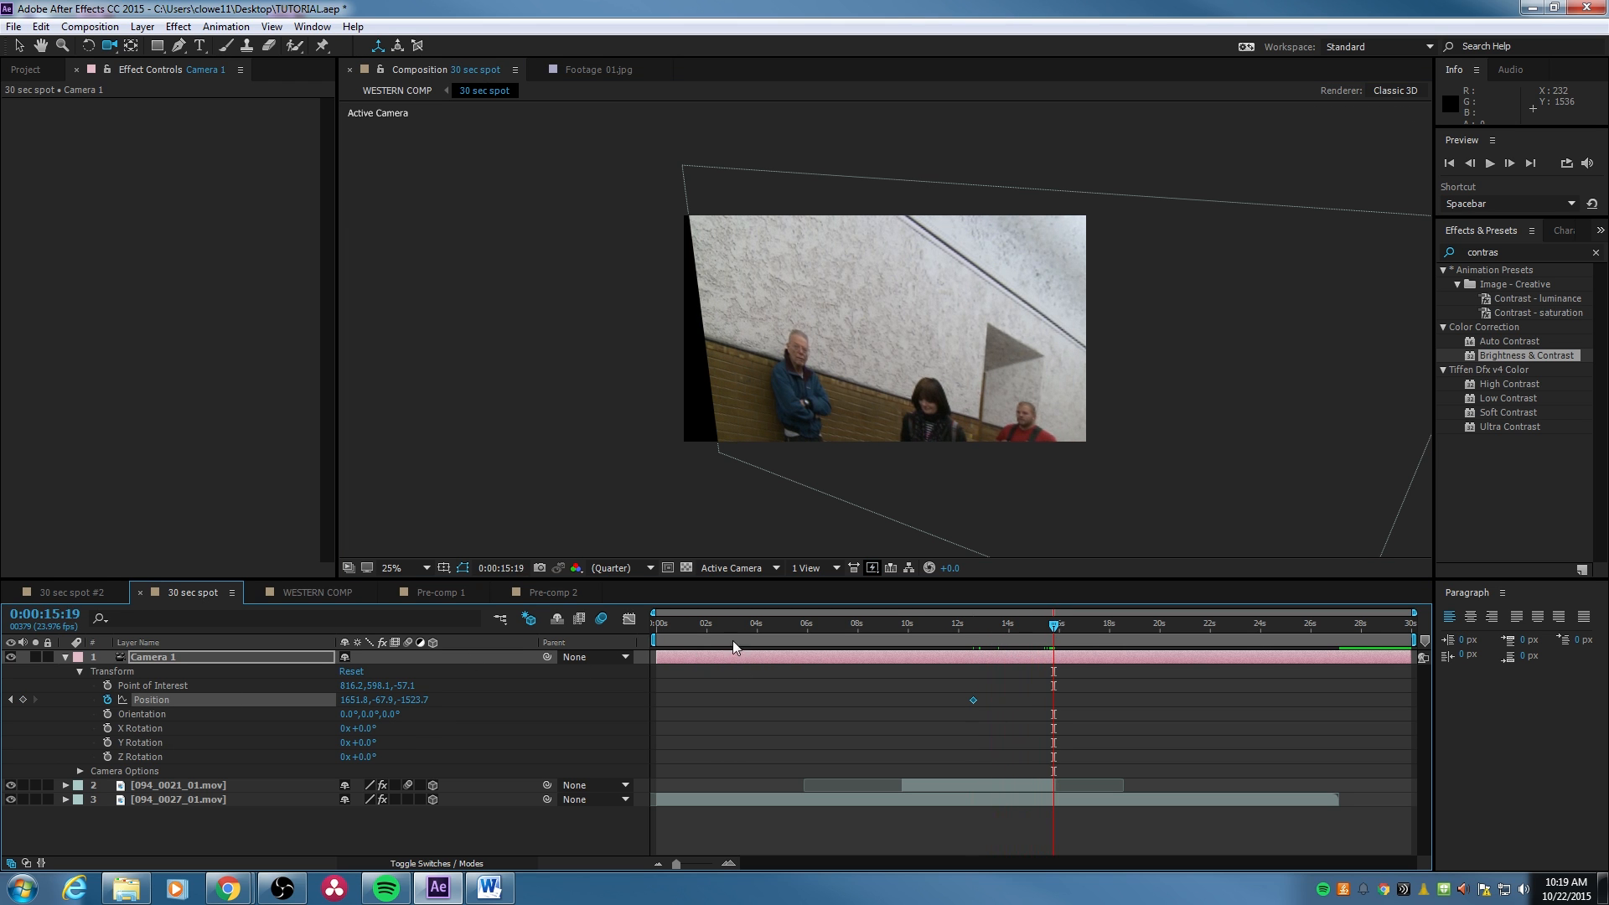
drag(812, 419, 1083, 359)
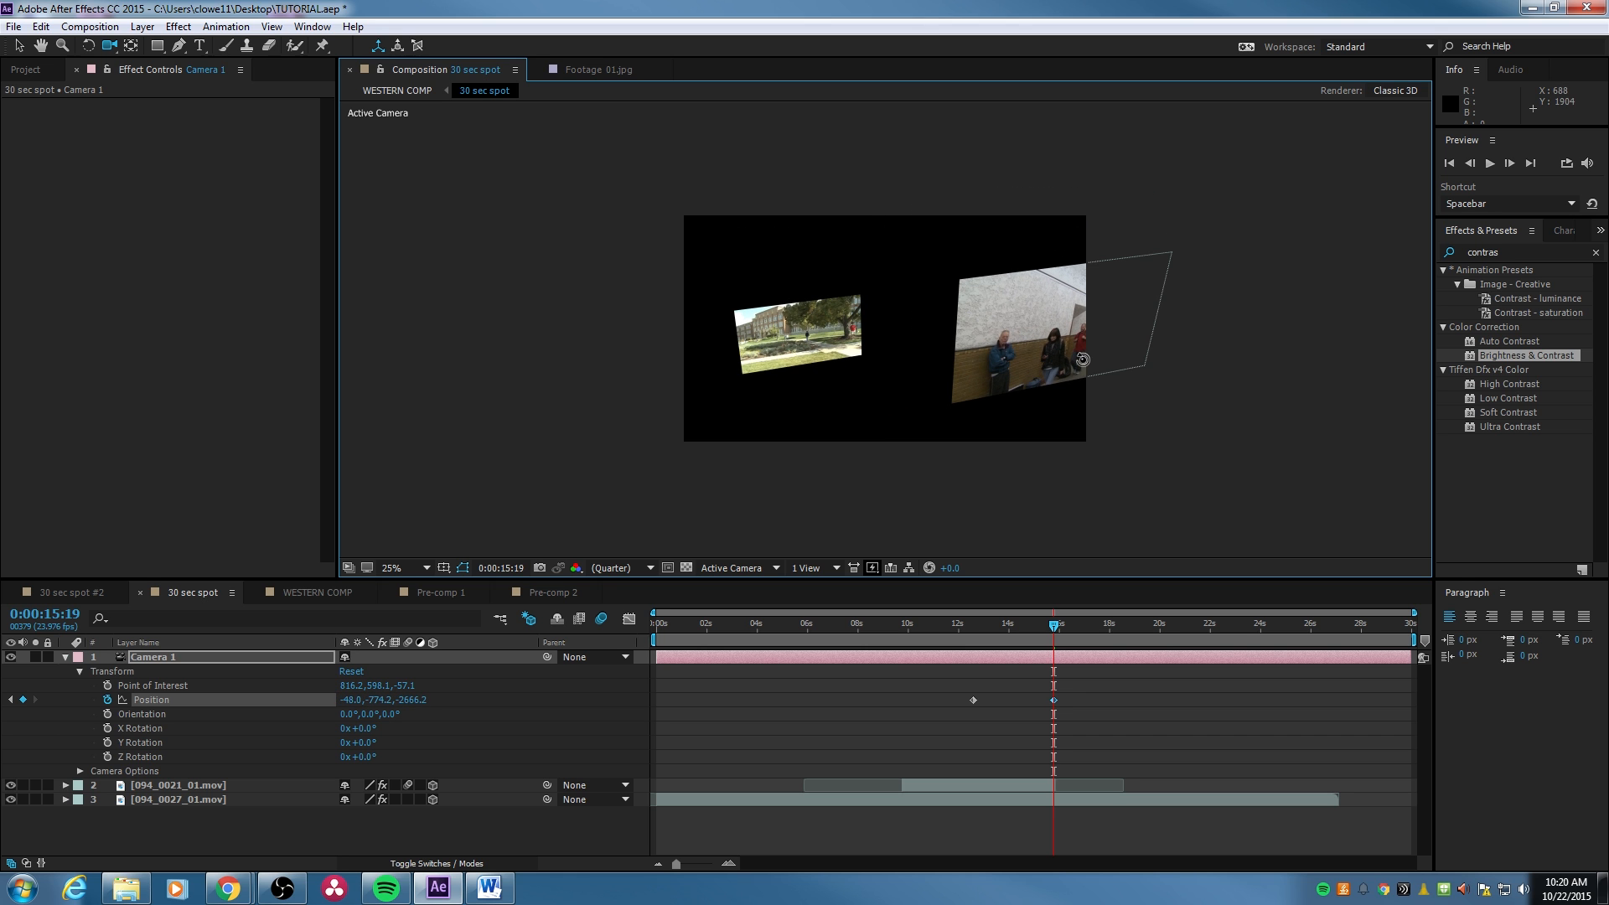
Preview the camera move from 0:00:12:04, move the current time to 0:00:13:05 and collapse Camera 1.
drag(1048, 641, 963, 647)
key(space)
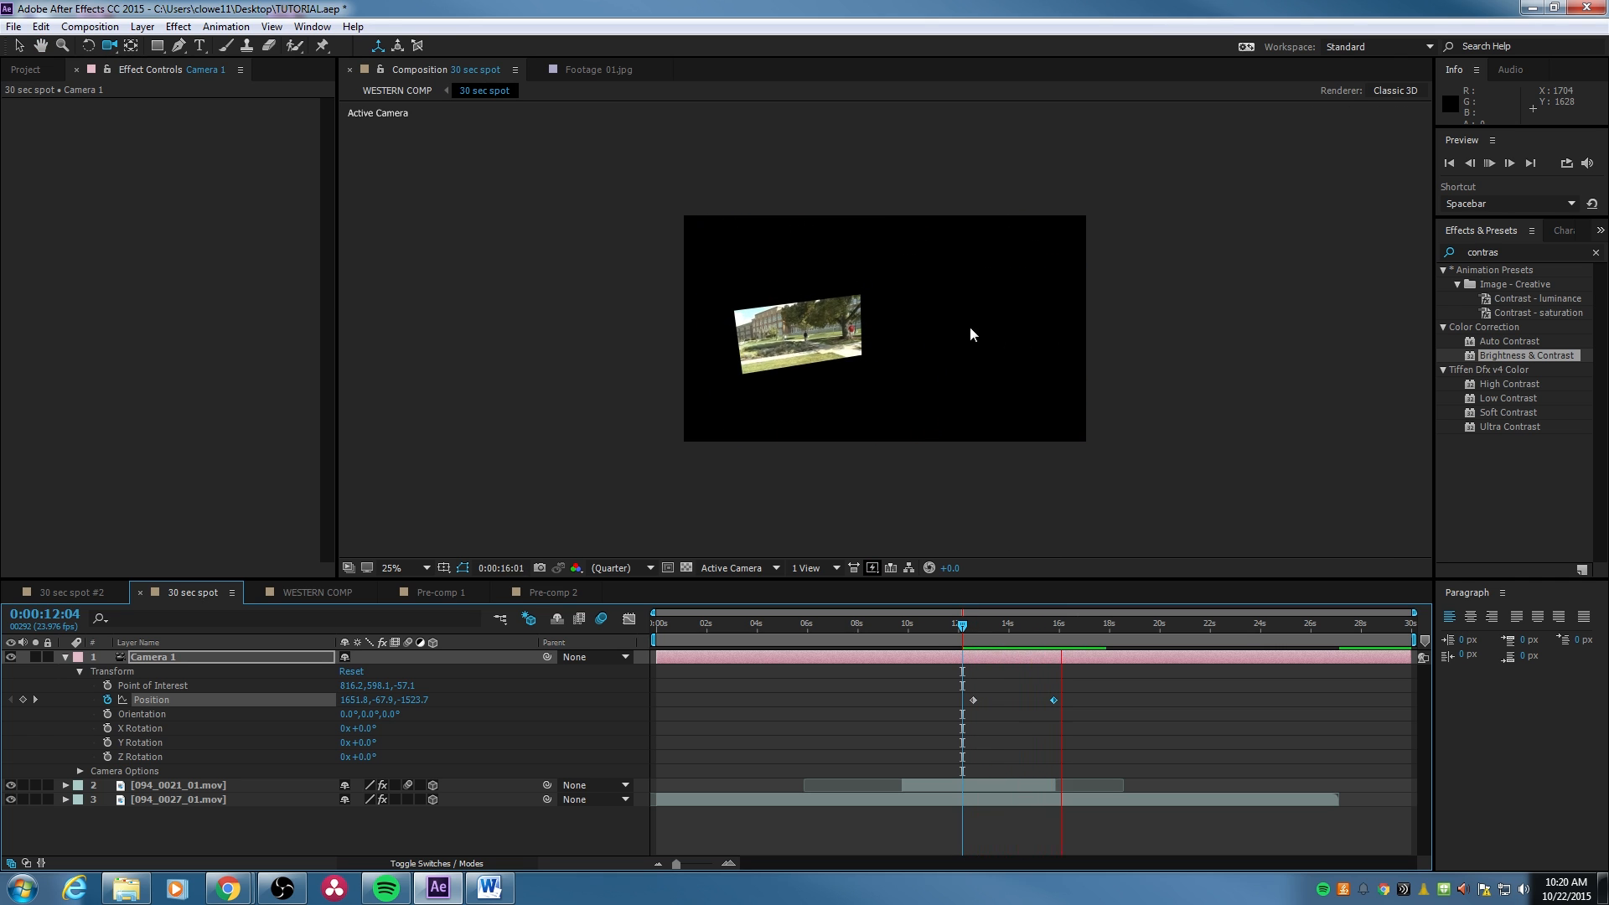
key(space)
drag(1043, 639, 989, 660)
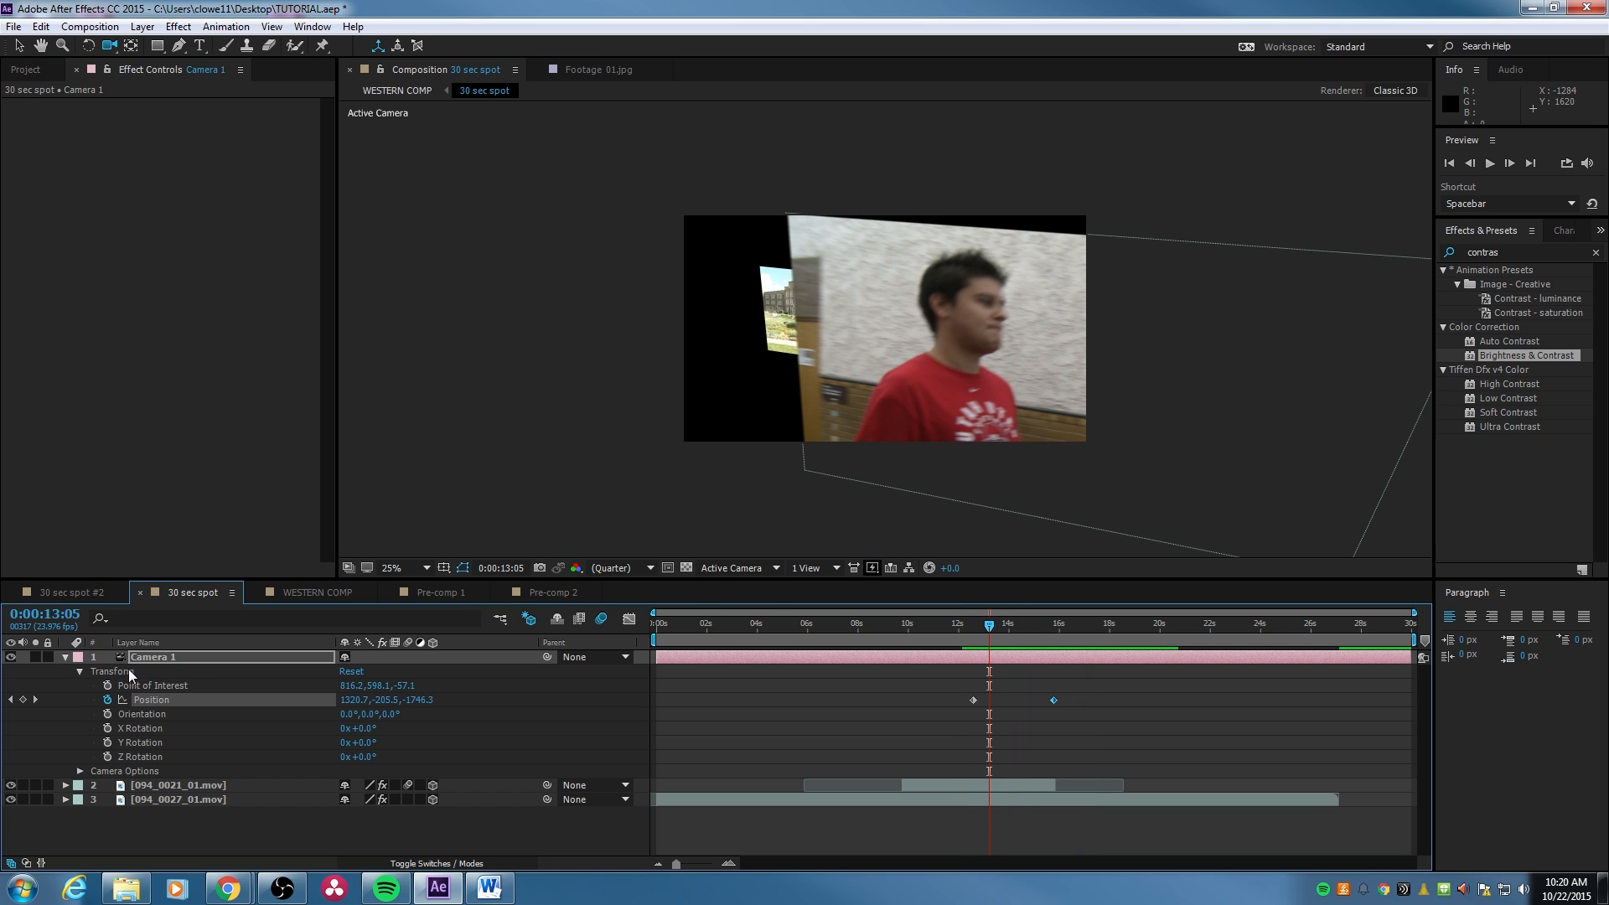
click(66, 657)
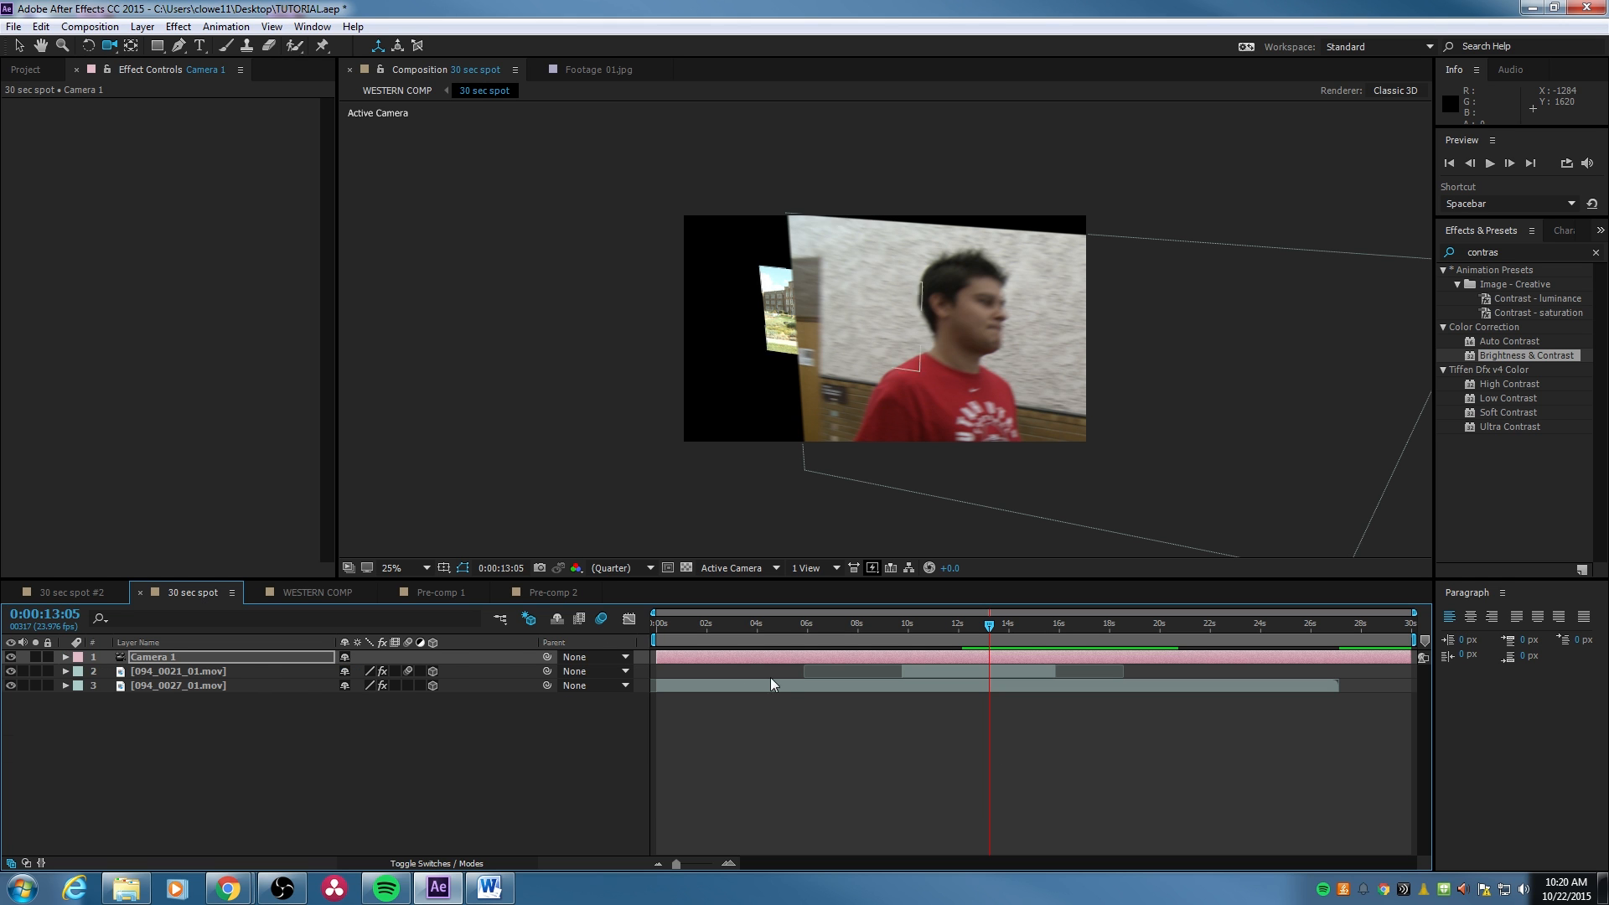
Orbit Camera 1 at 0:00:08:20 until it faces the campus clip straight on, and preview the animation from there.
drag(912, 625, 878, 671)
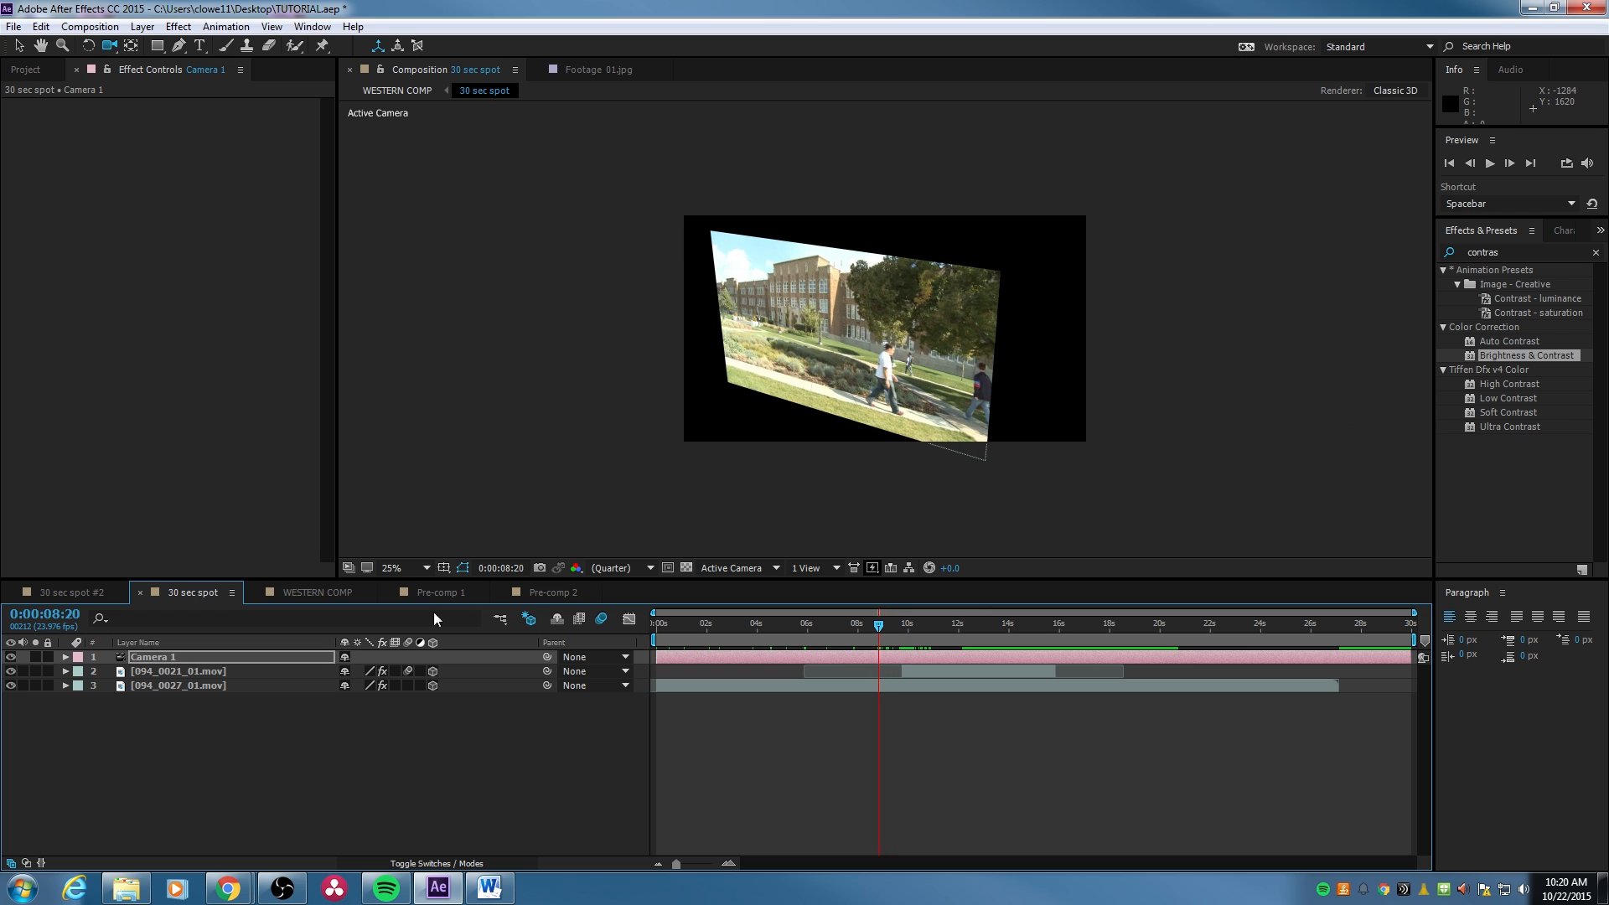
drag(795, 412, 872, 341)
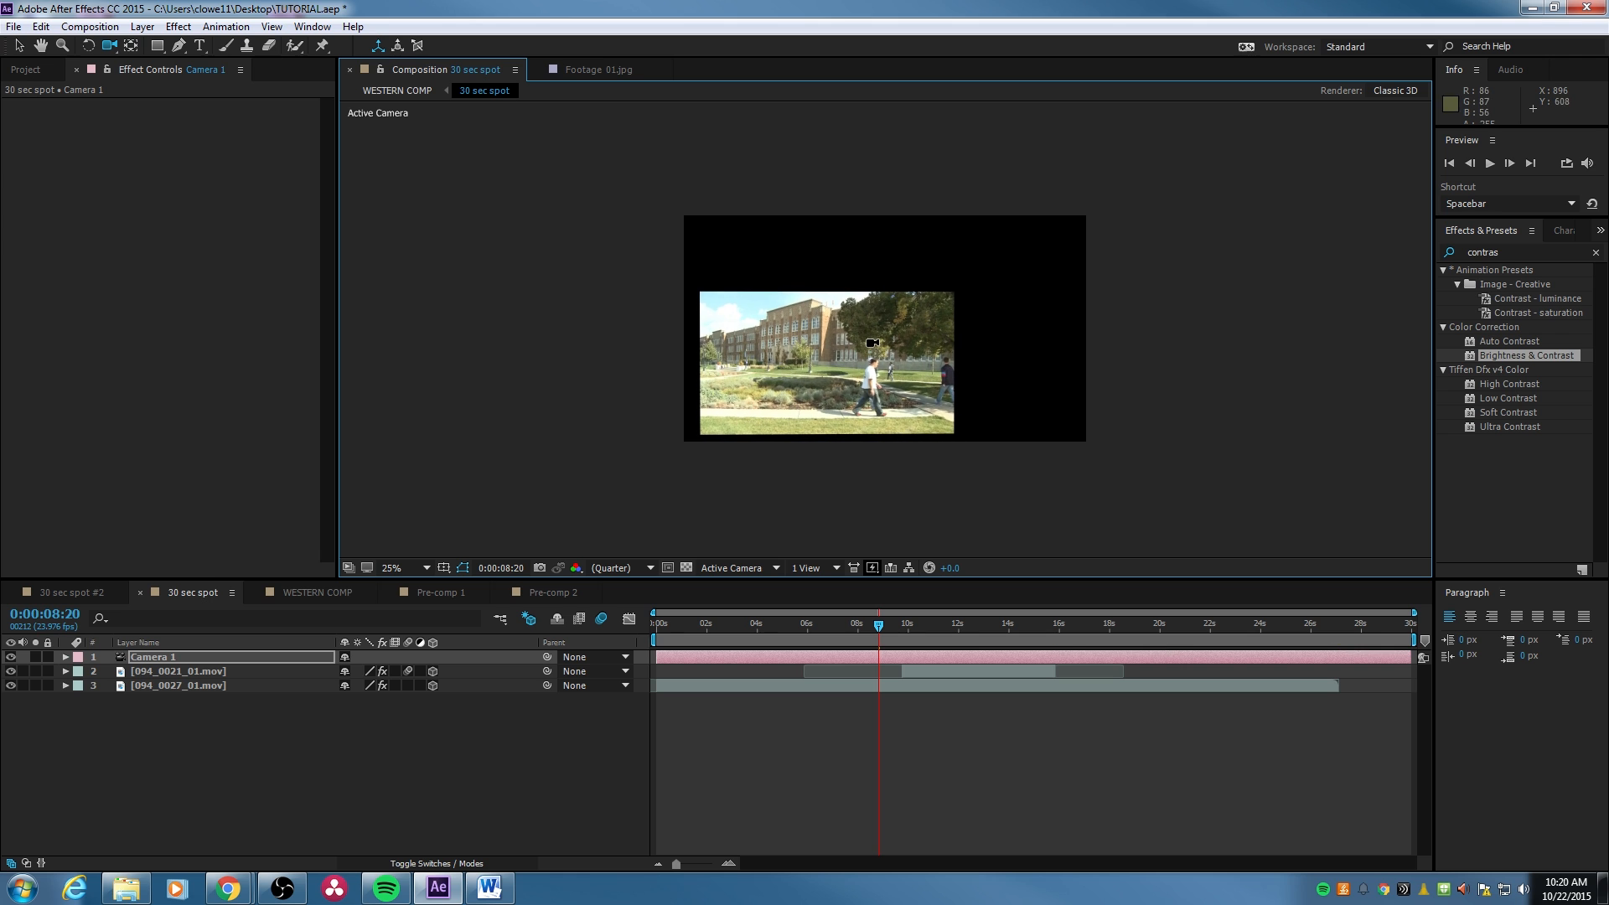
key(space)
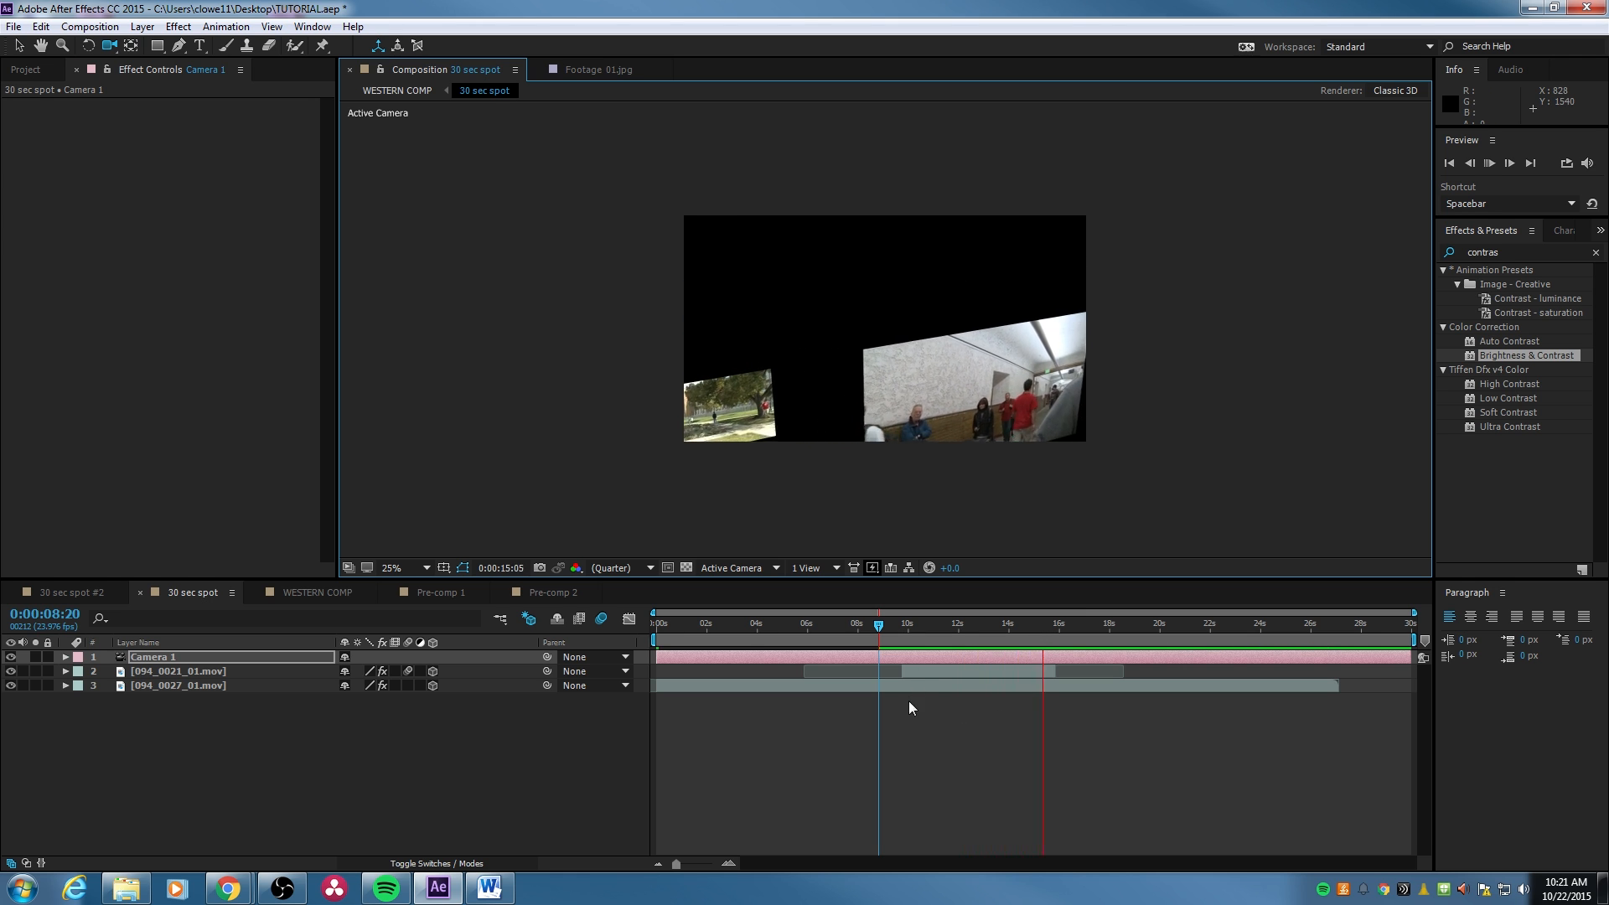
Return the current time to 0:00:00:00, add the 30 sec spot composition to the Render Queue and show the queue.
drag(903, 631, 567, 646)
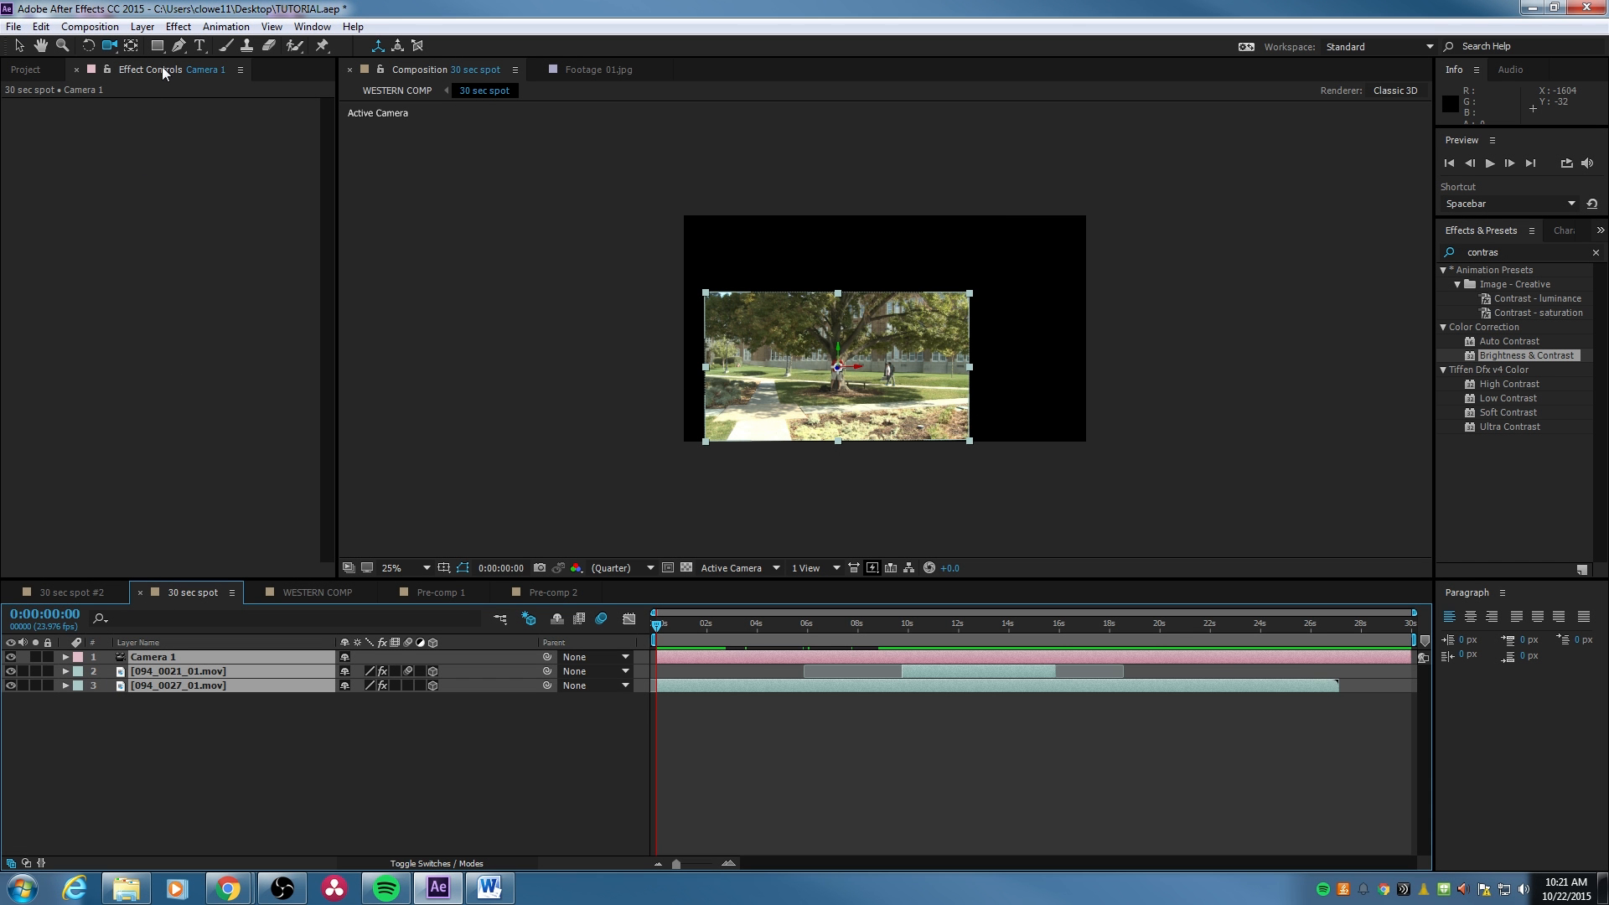
click(90, 27)
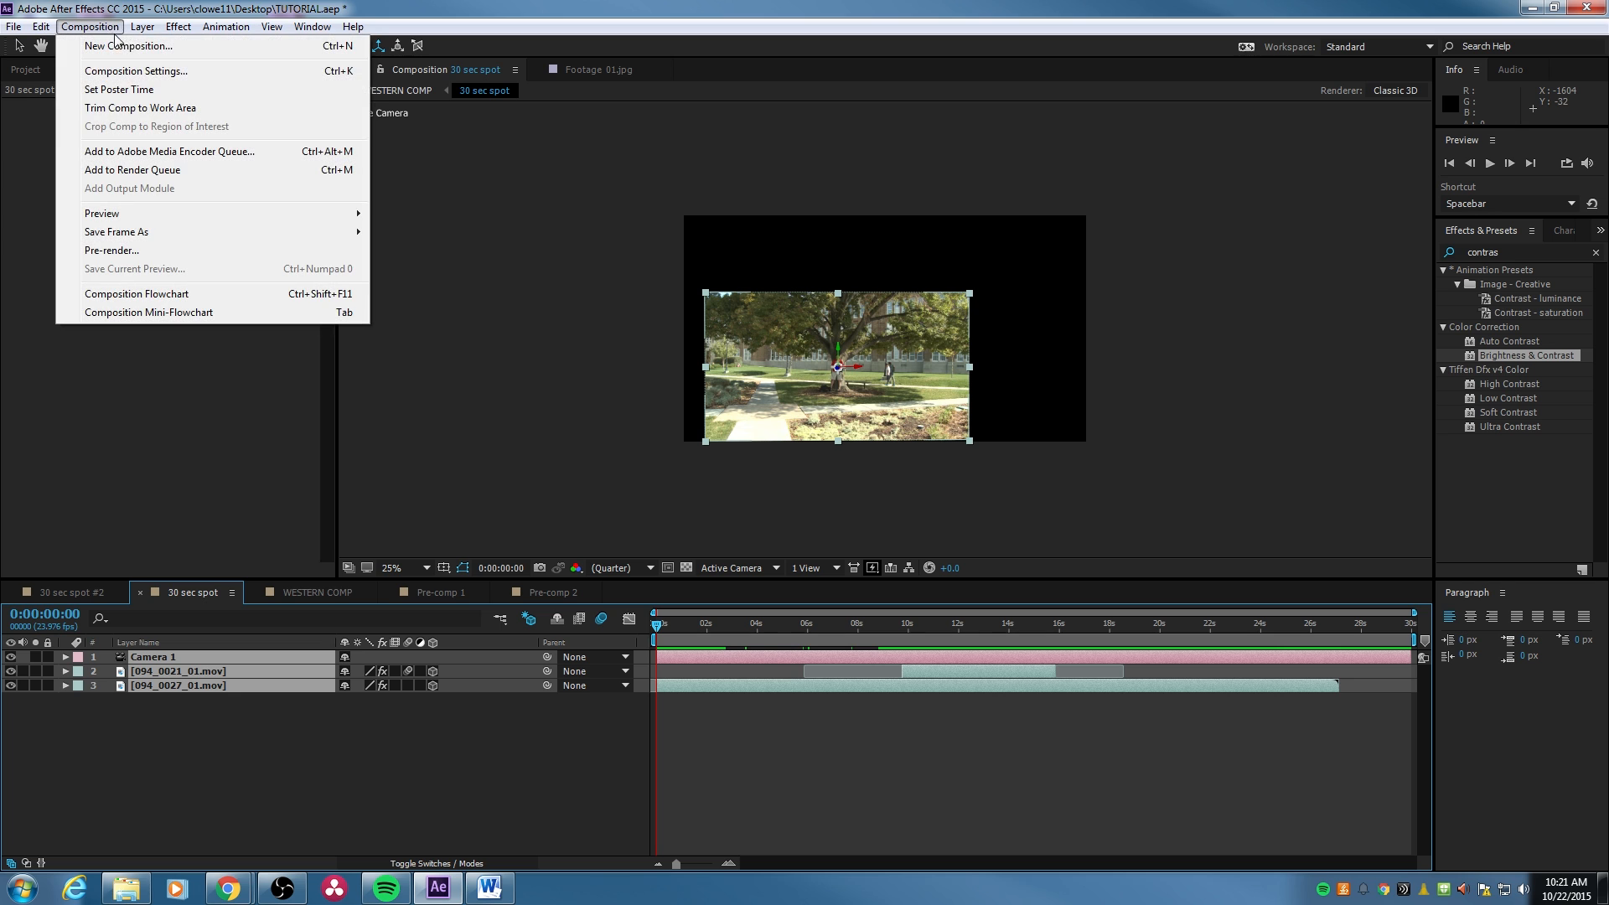
click(178, 170)
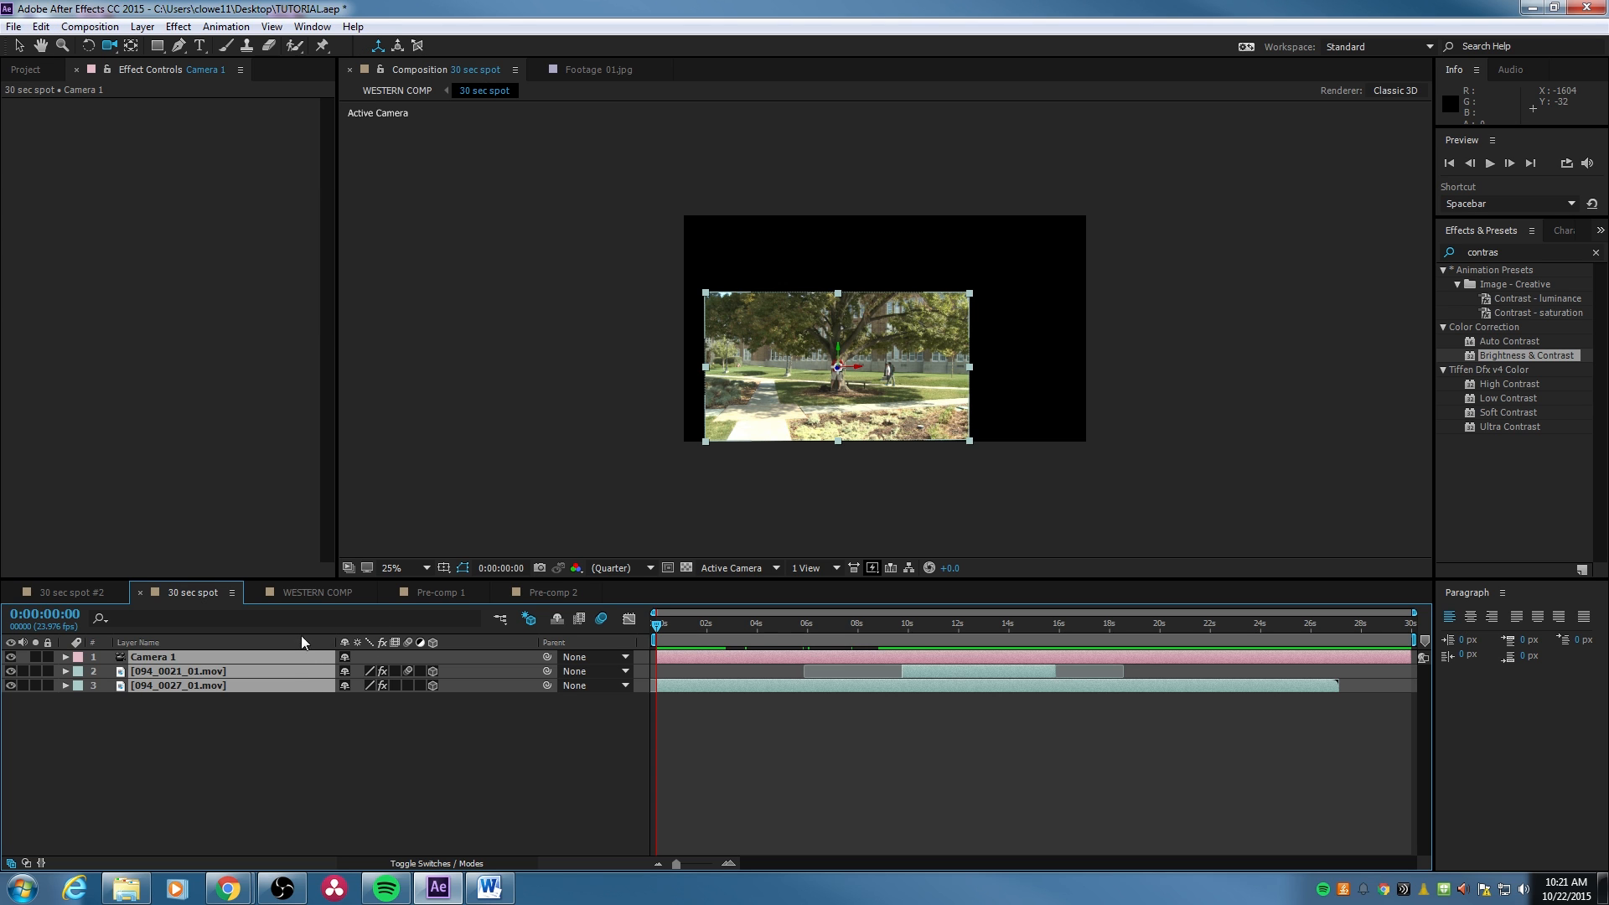
click(649, 592)
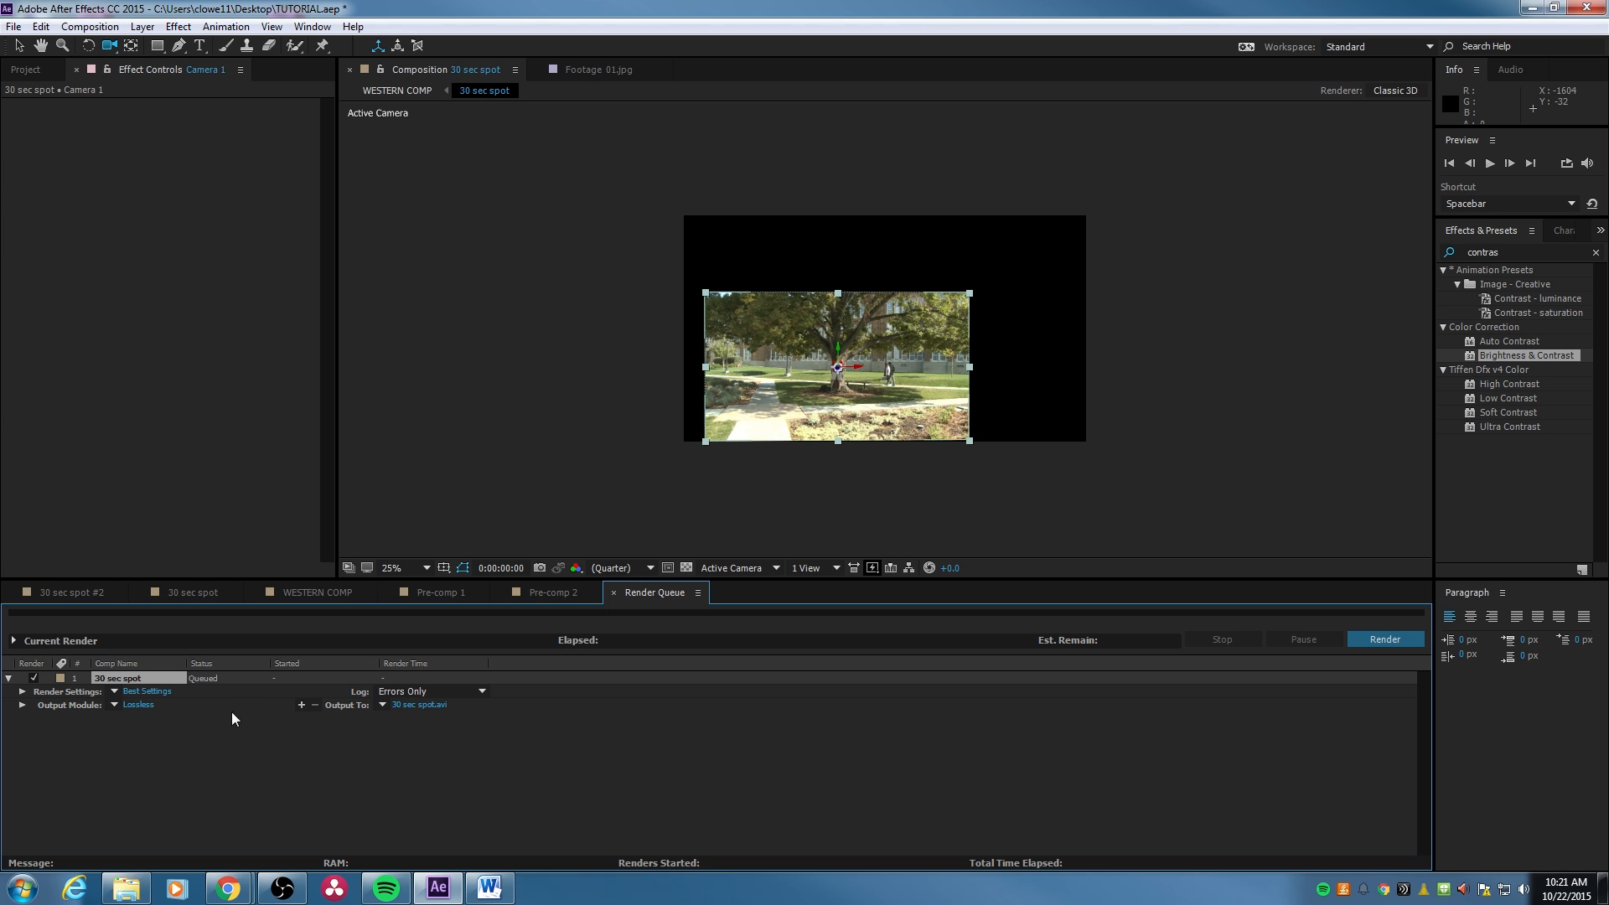
Examine the output formats available in the Output Module Settings of the queued 30 sec spot composition.
click(136, 706)
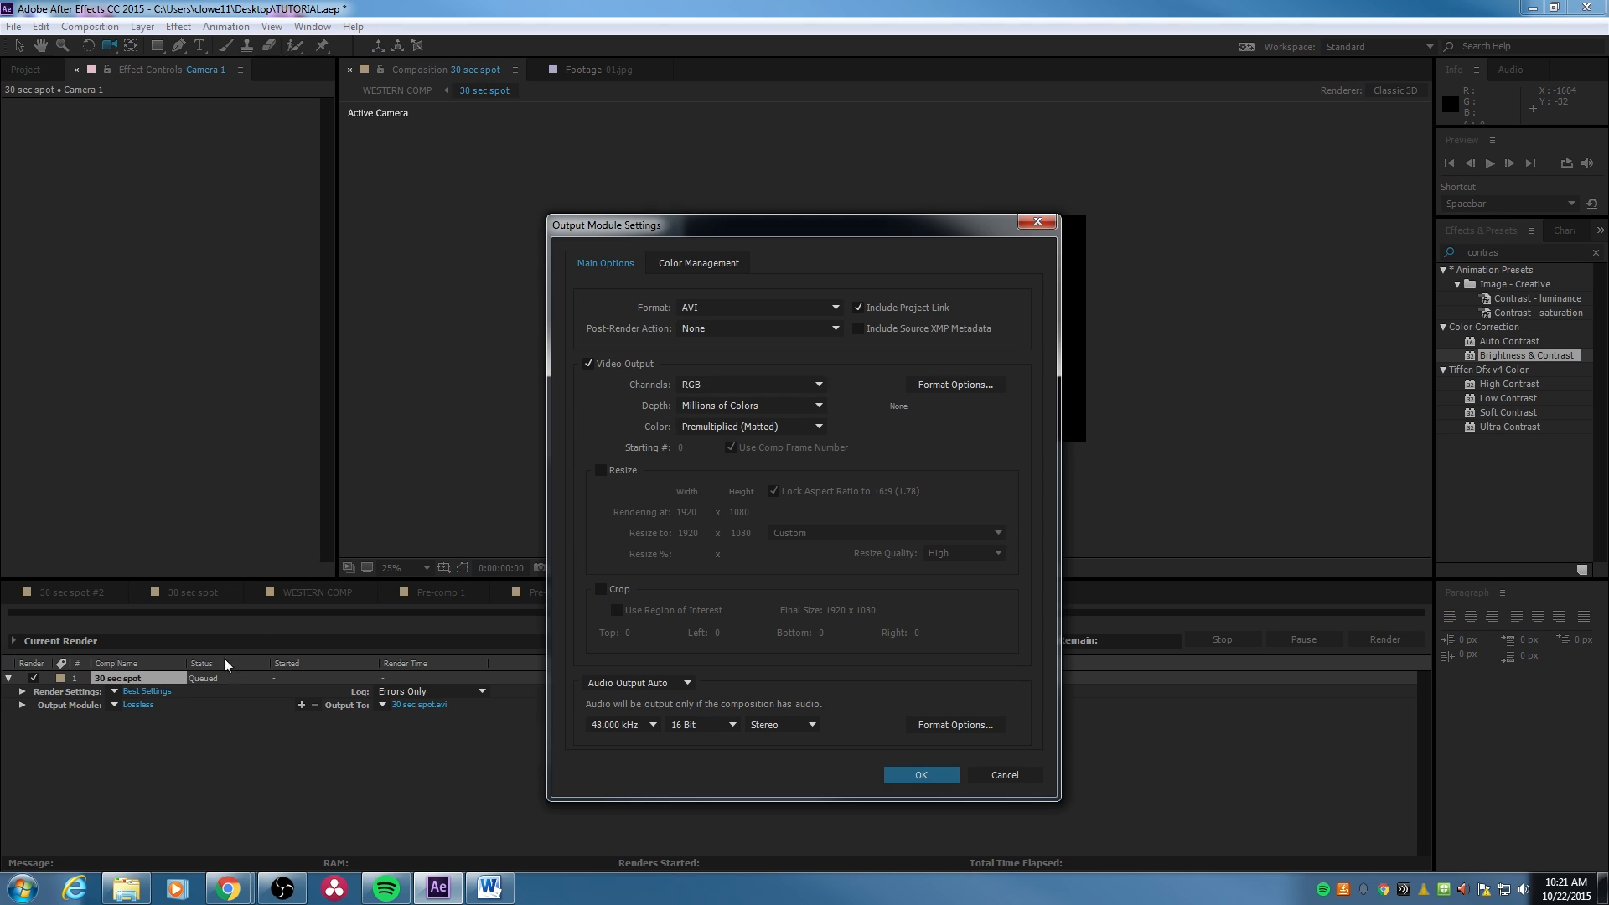
click(754, 308)
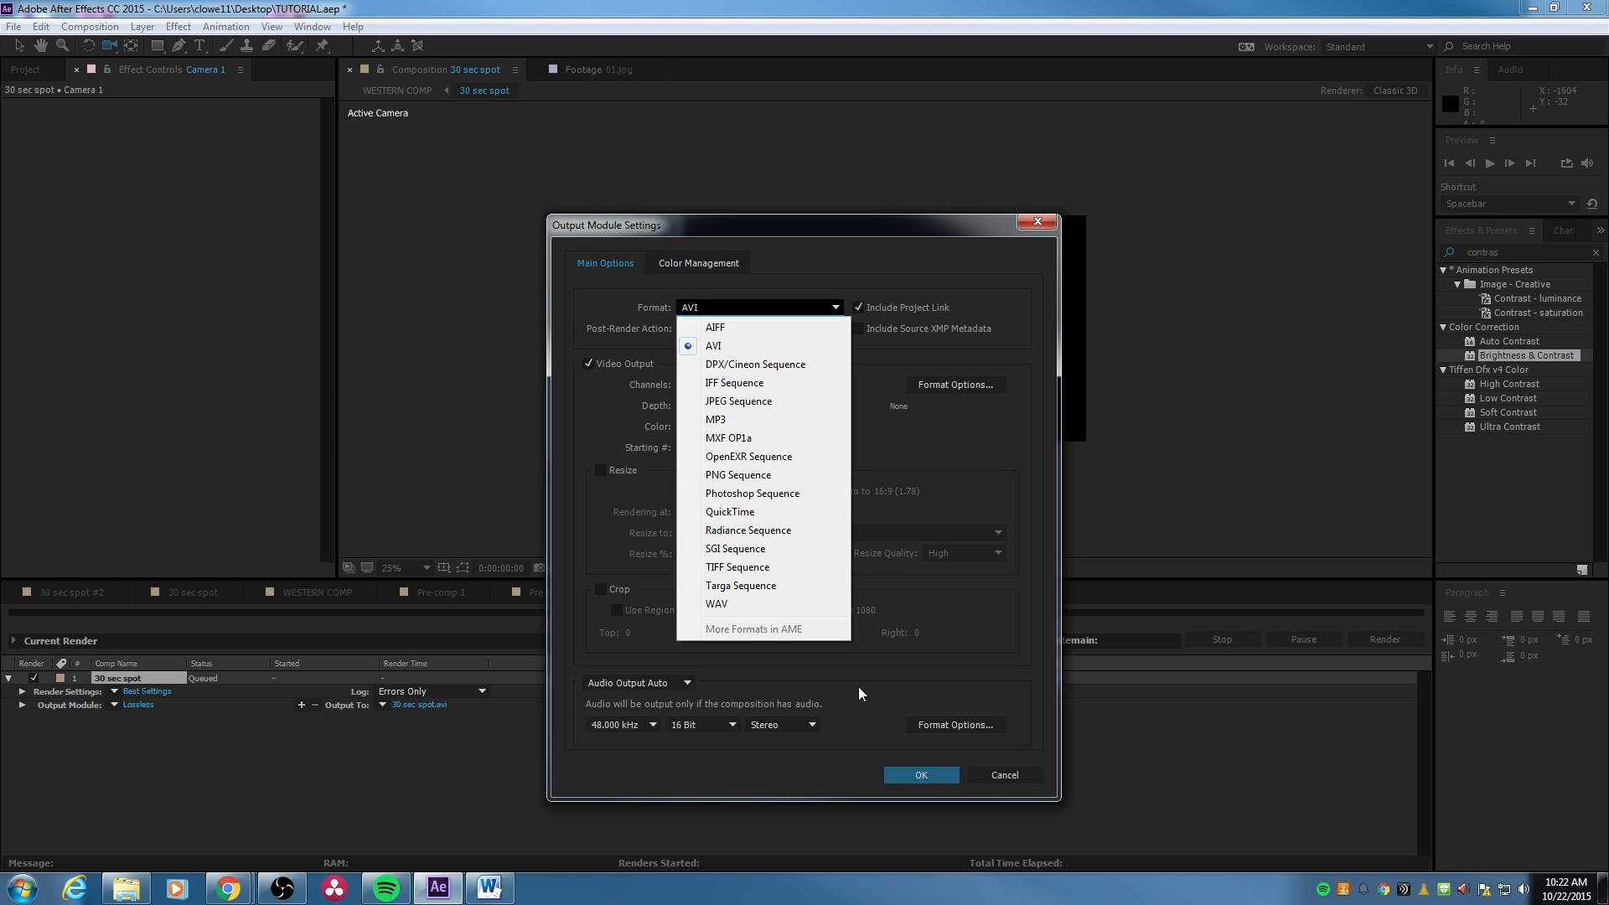
click(1000, 777)
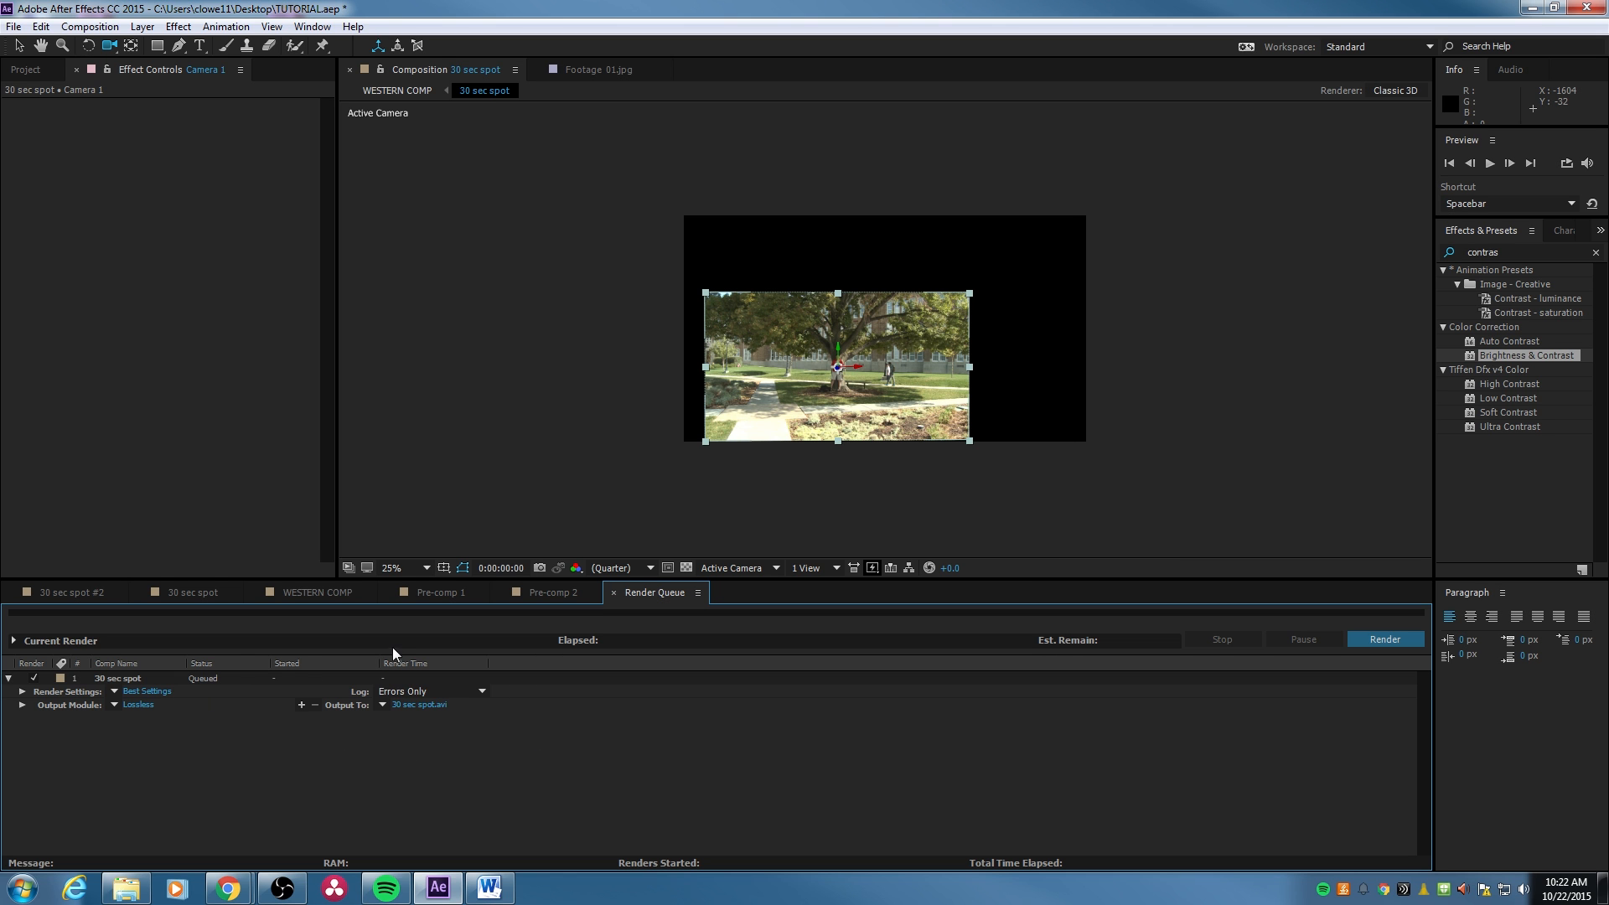
Return to the 30 sec spot composition and add it to the Adobe Media Encoder queue.
click(220, 593)
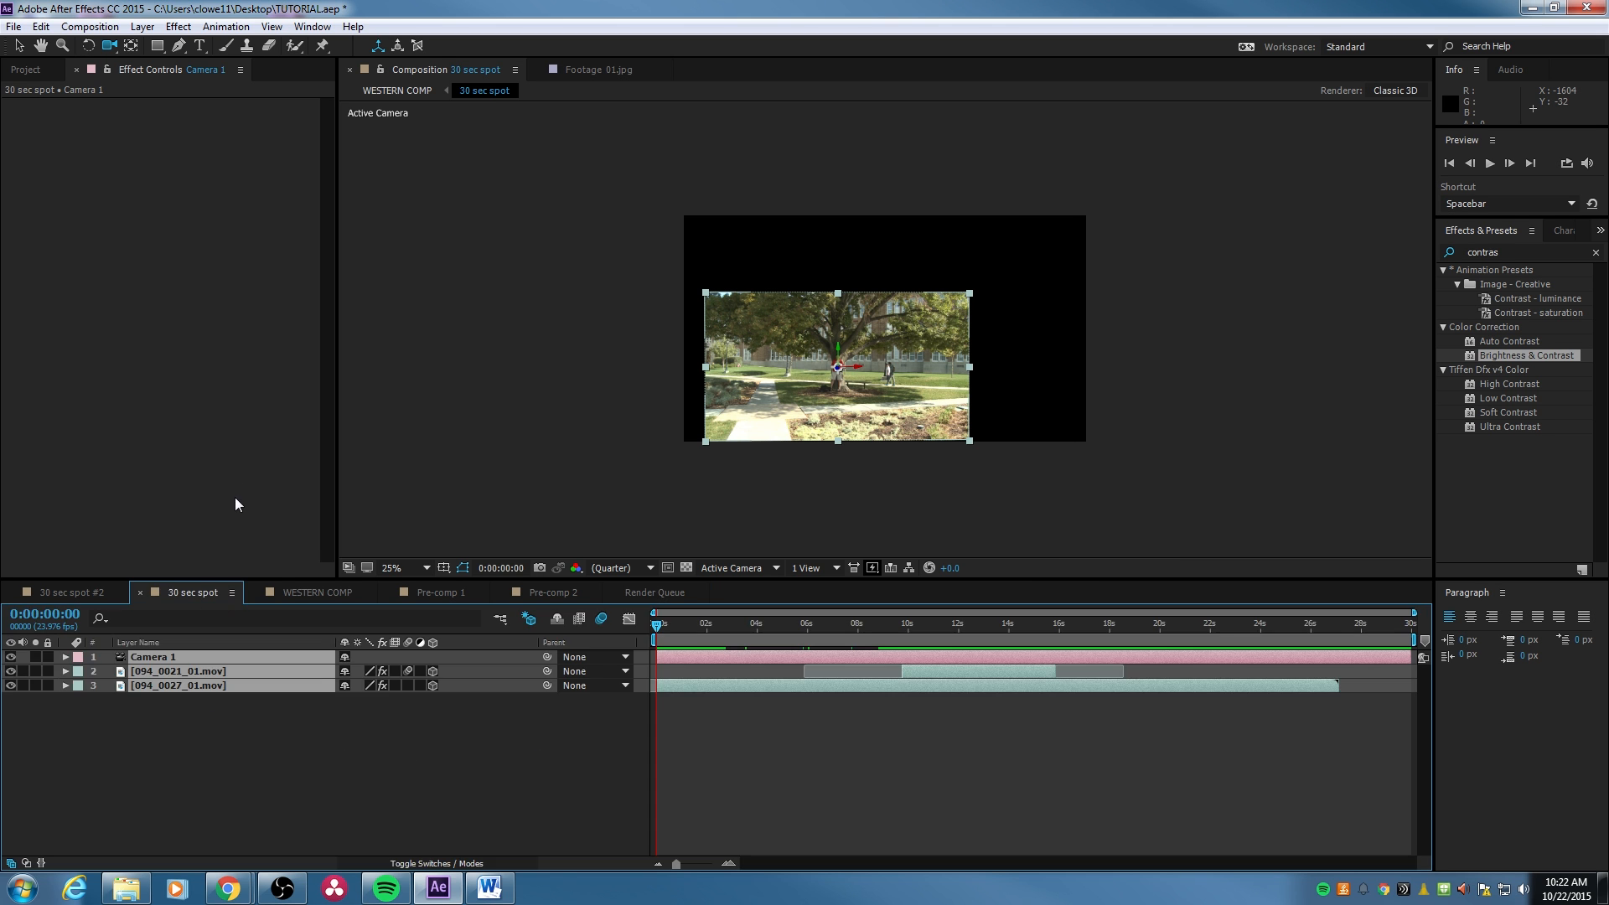
click(143, 27)
mouse_move(105, 32)
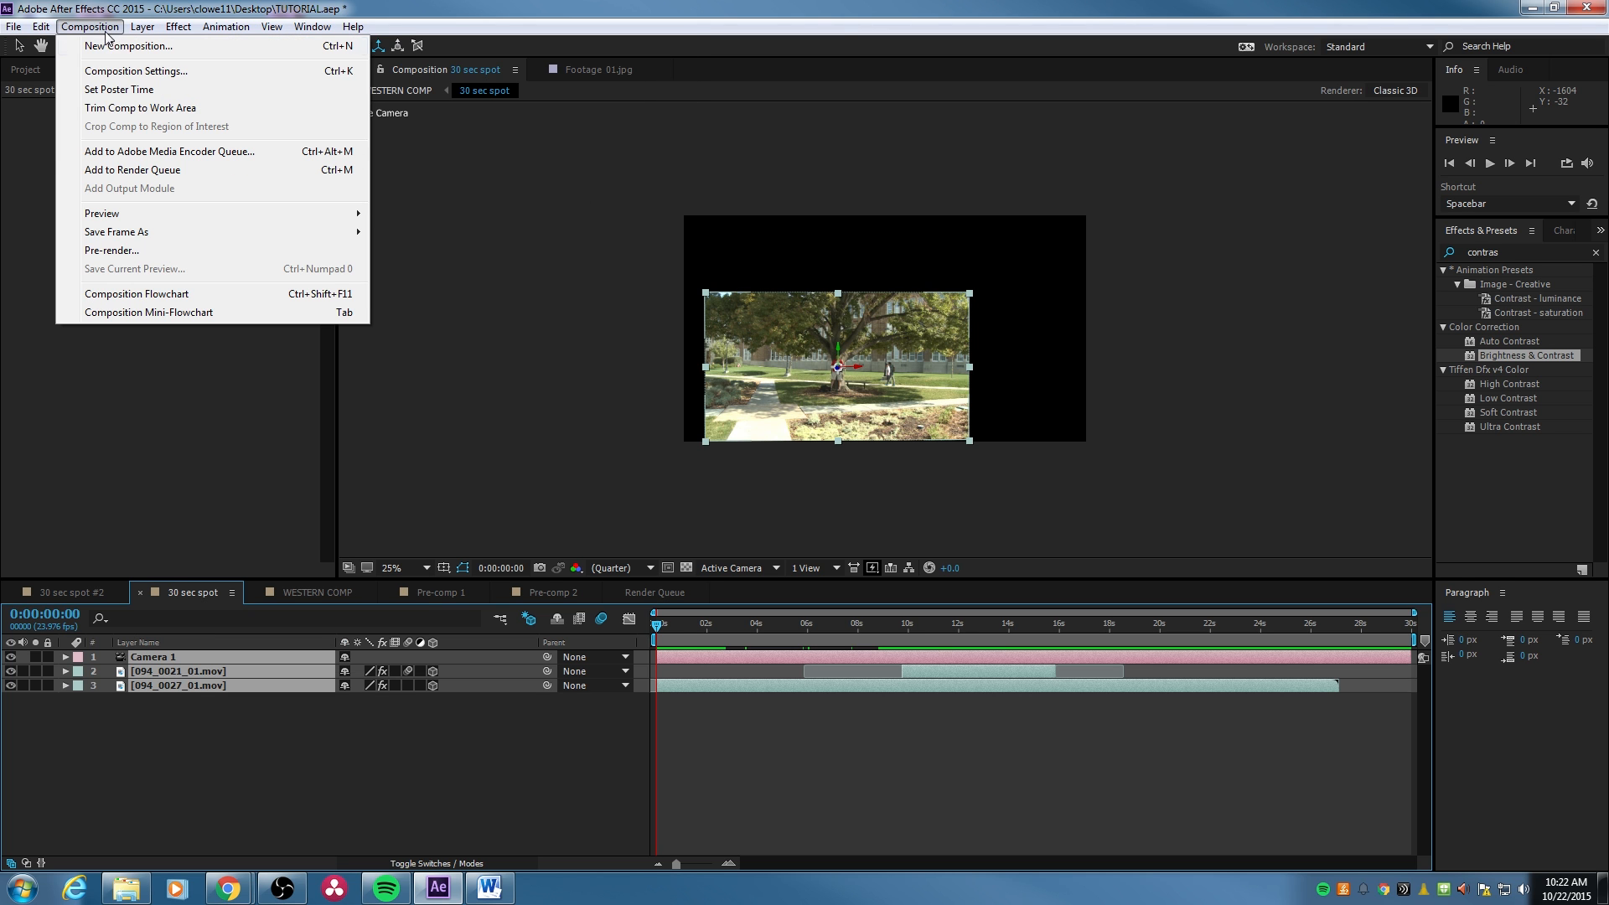
click(153, 155)
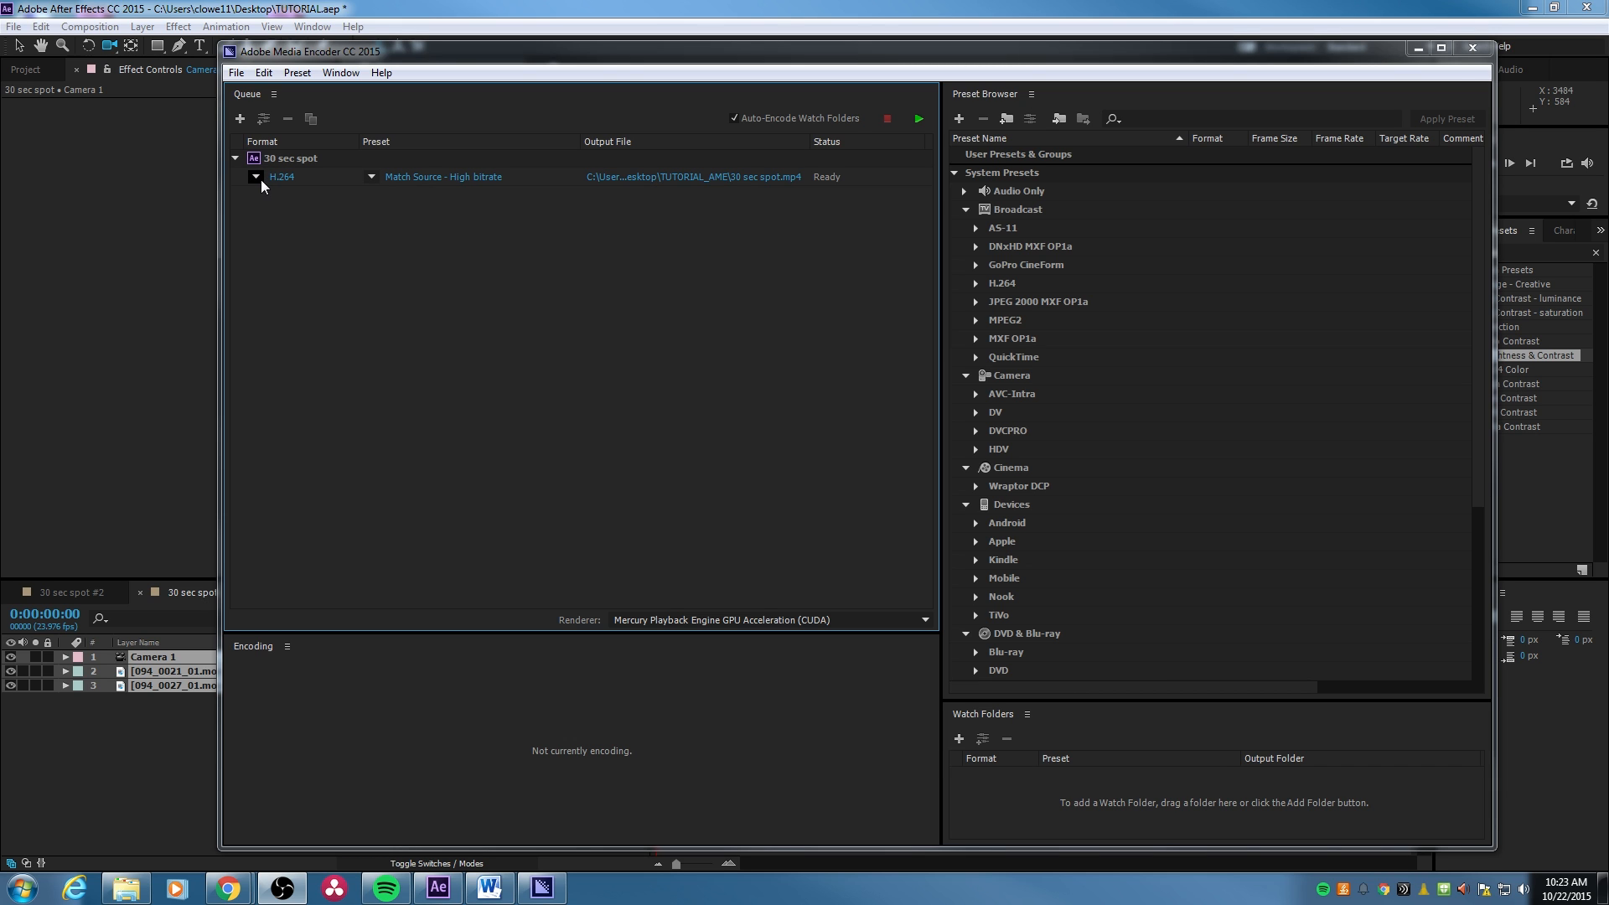
Open the export settings of the queued 30 sec spot item and choose the YouTube 1080p HD preset.
click(414, 178)
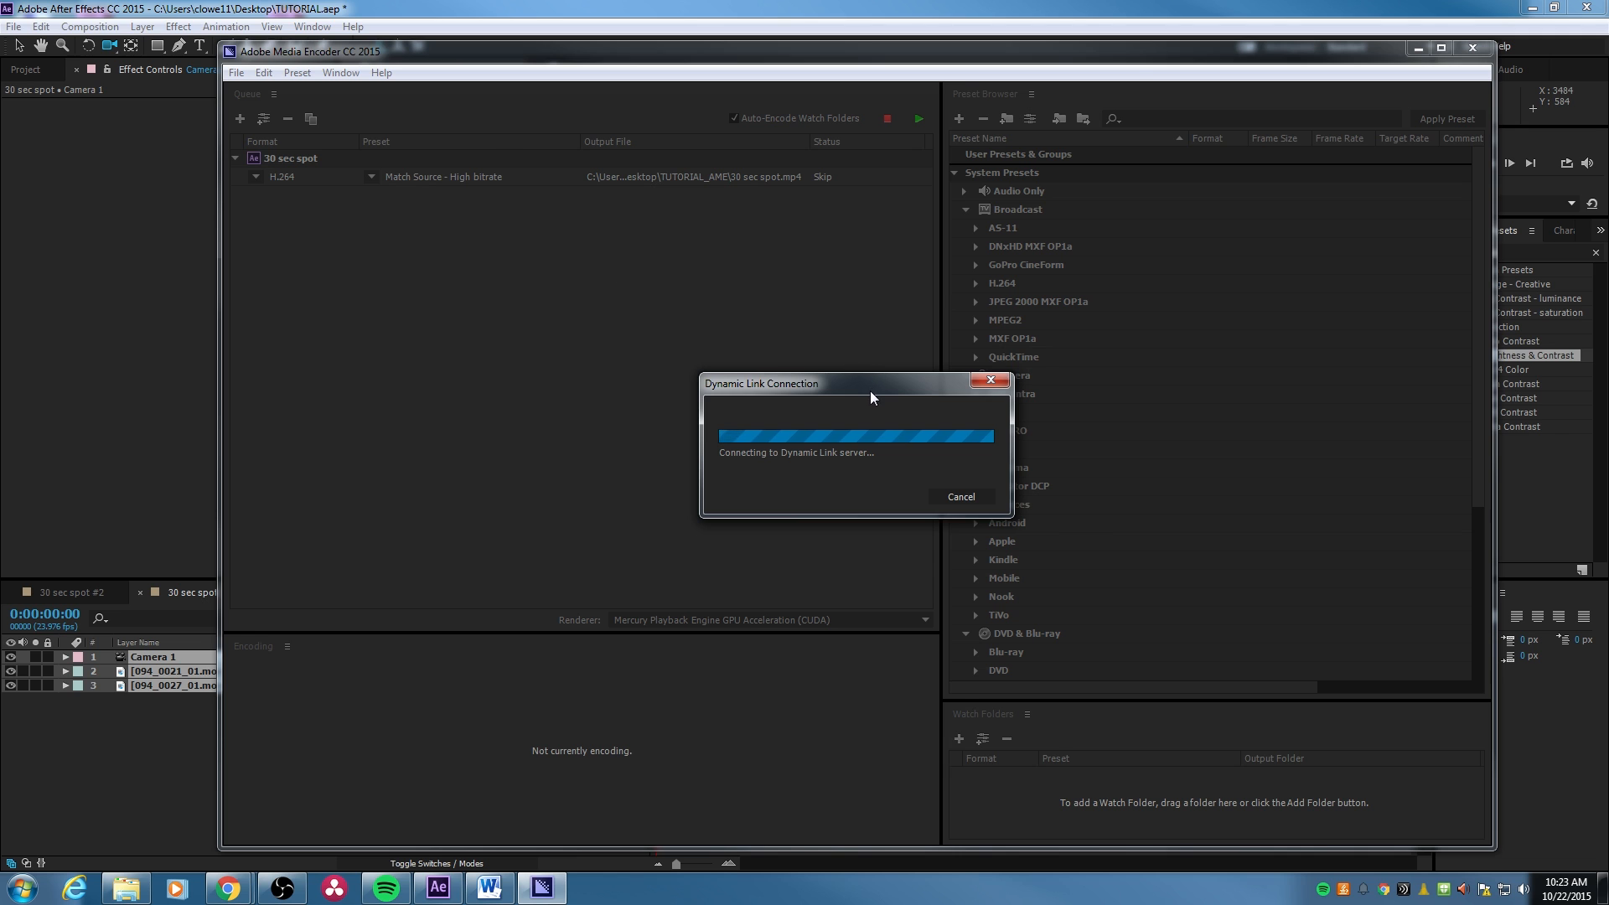
click(1012, 220)
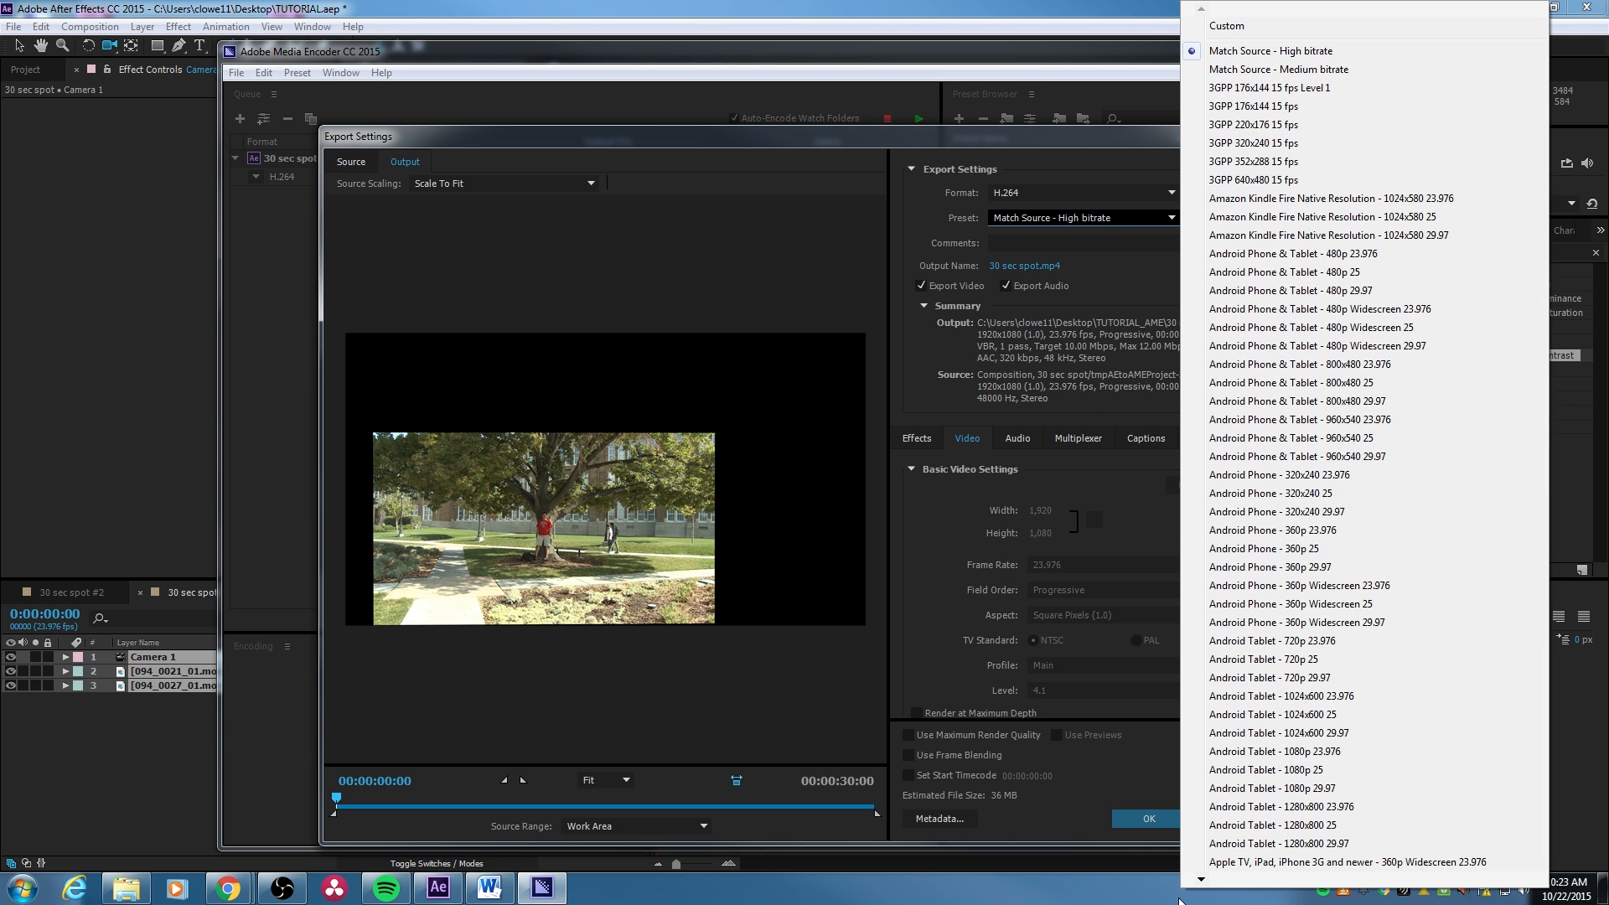
mouse_move(1202, 880)
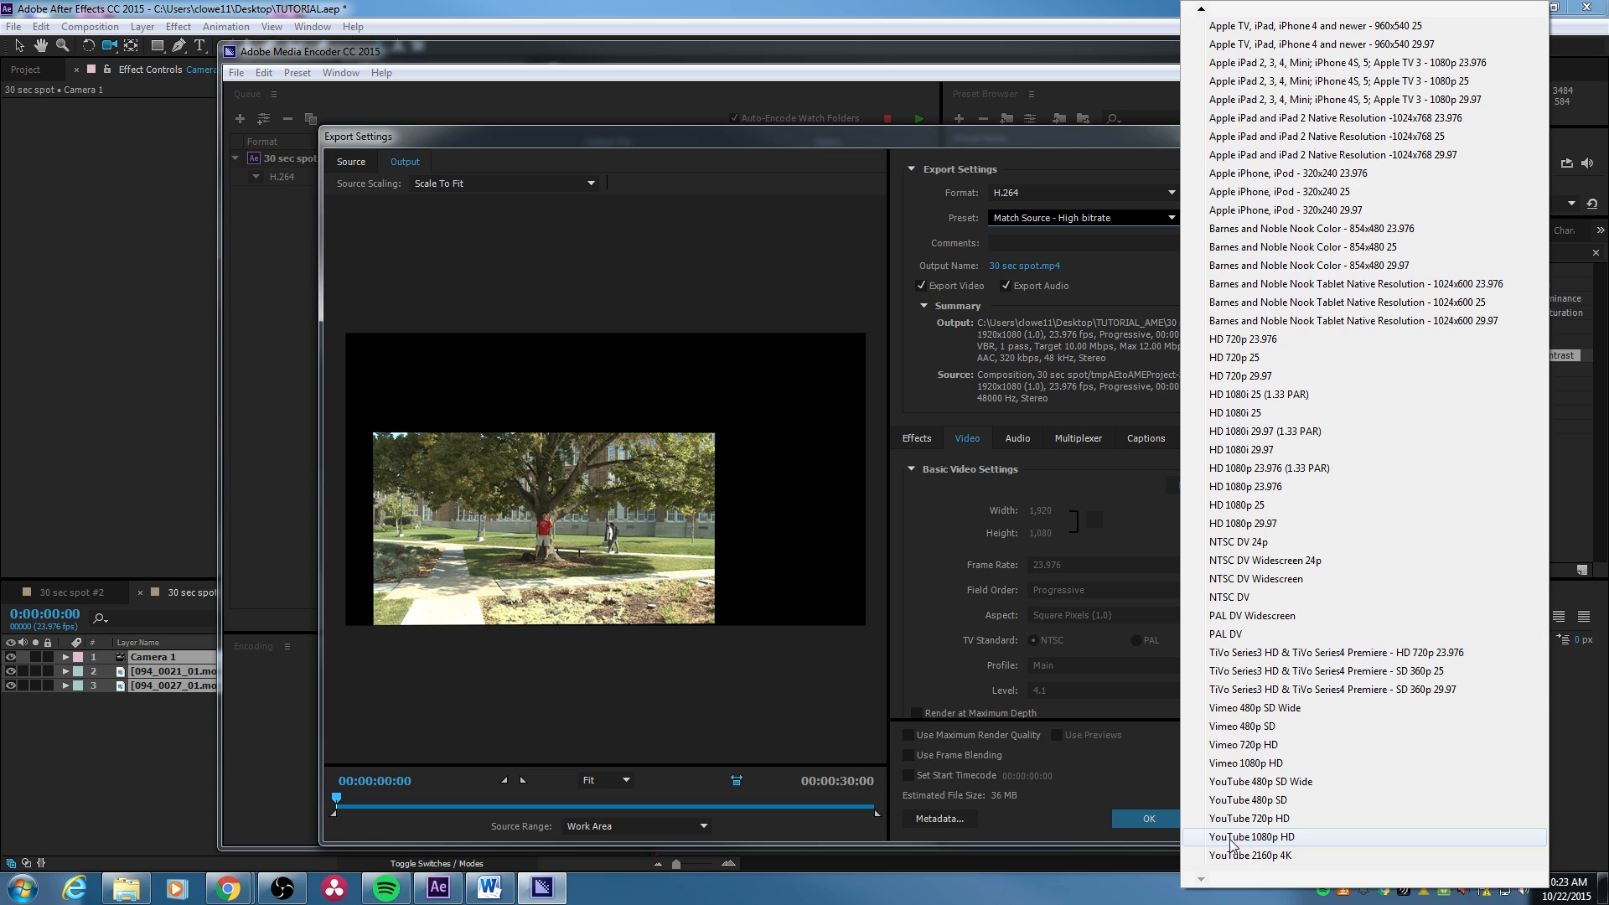
click(1231, 837)
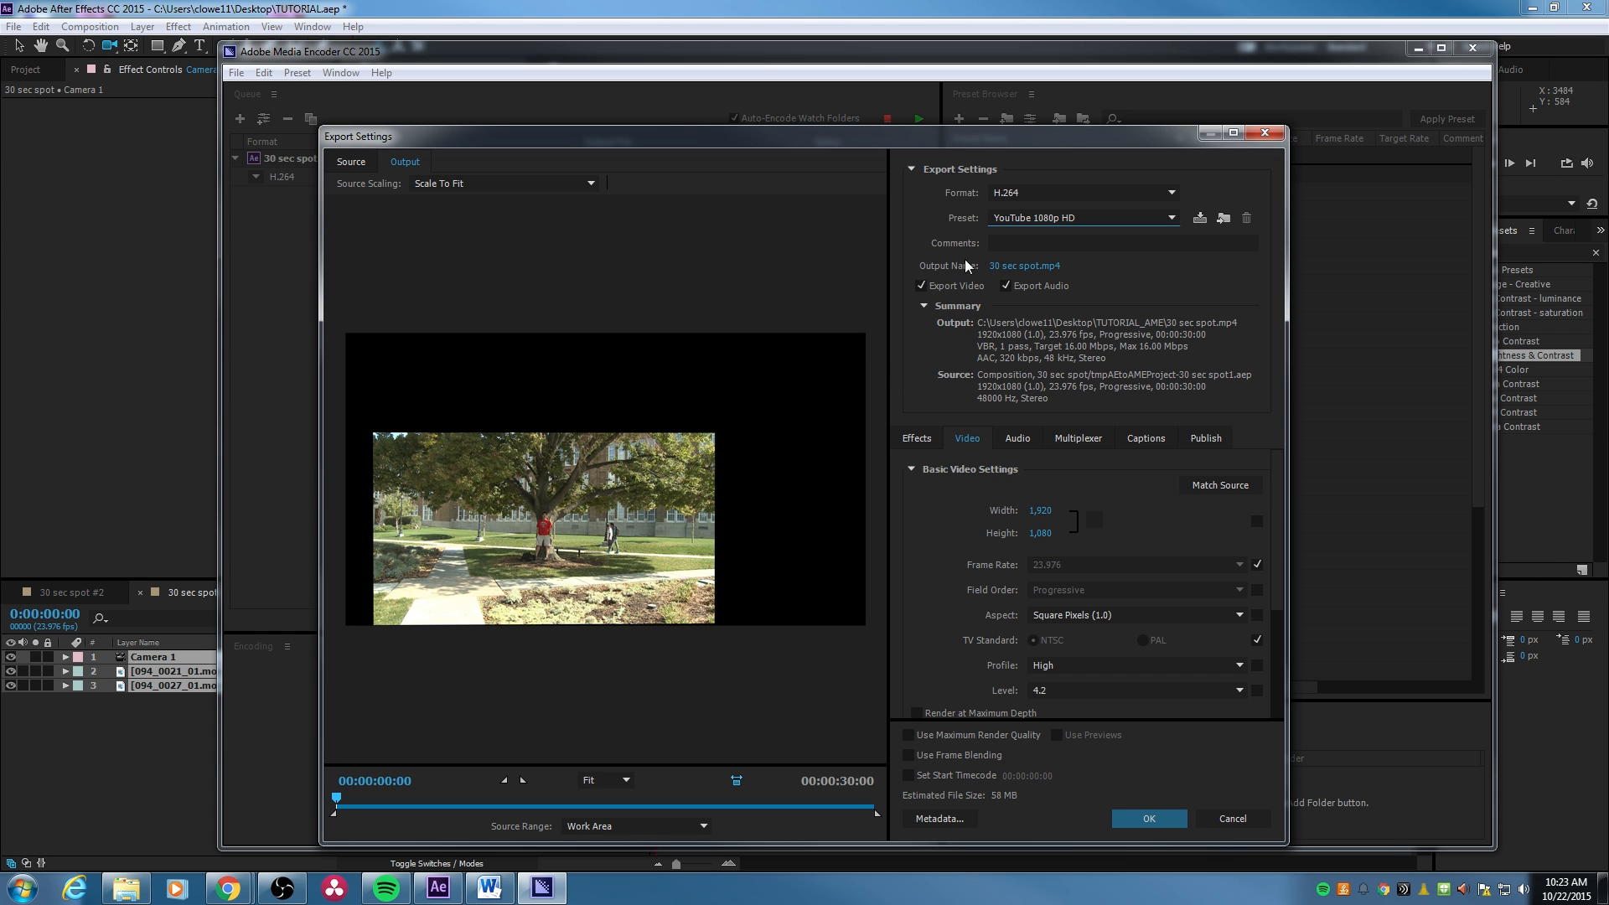
Set the export's output file to 30 sec spot.mp4 in the Desktop folder.
click(1007, 274)
click(398, 264)
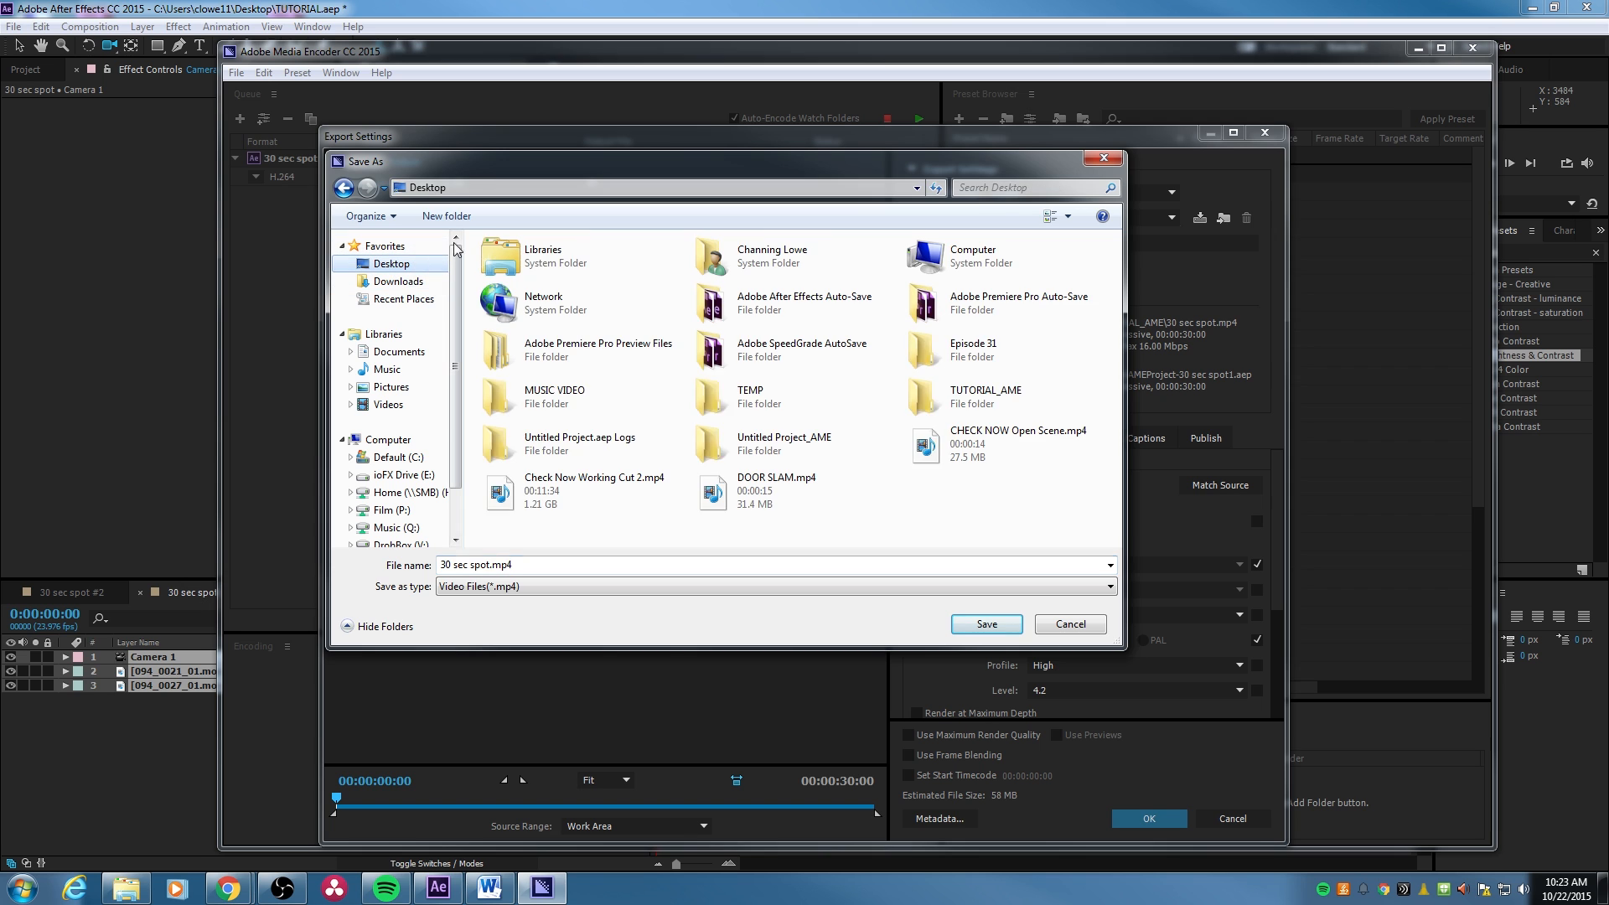
click(998, 627)
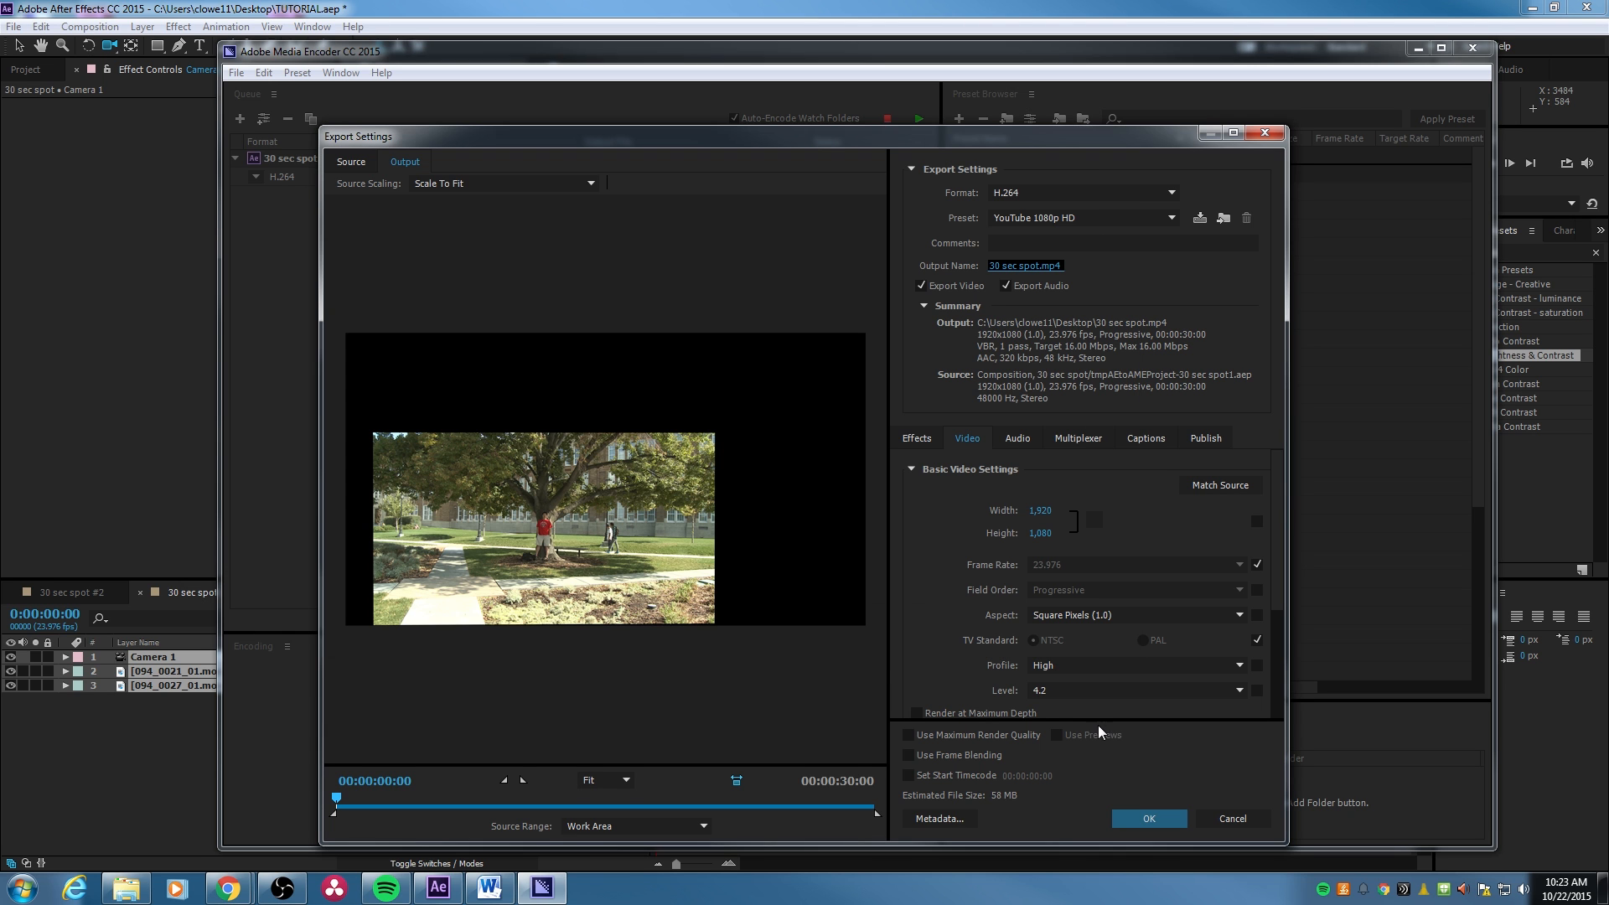
Accept the export settings for the 30 sec spot item and start encoding the Media Encoder queue.
click(1150, 819)
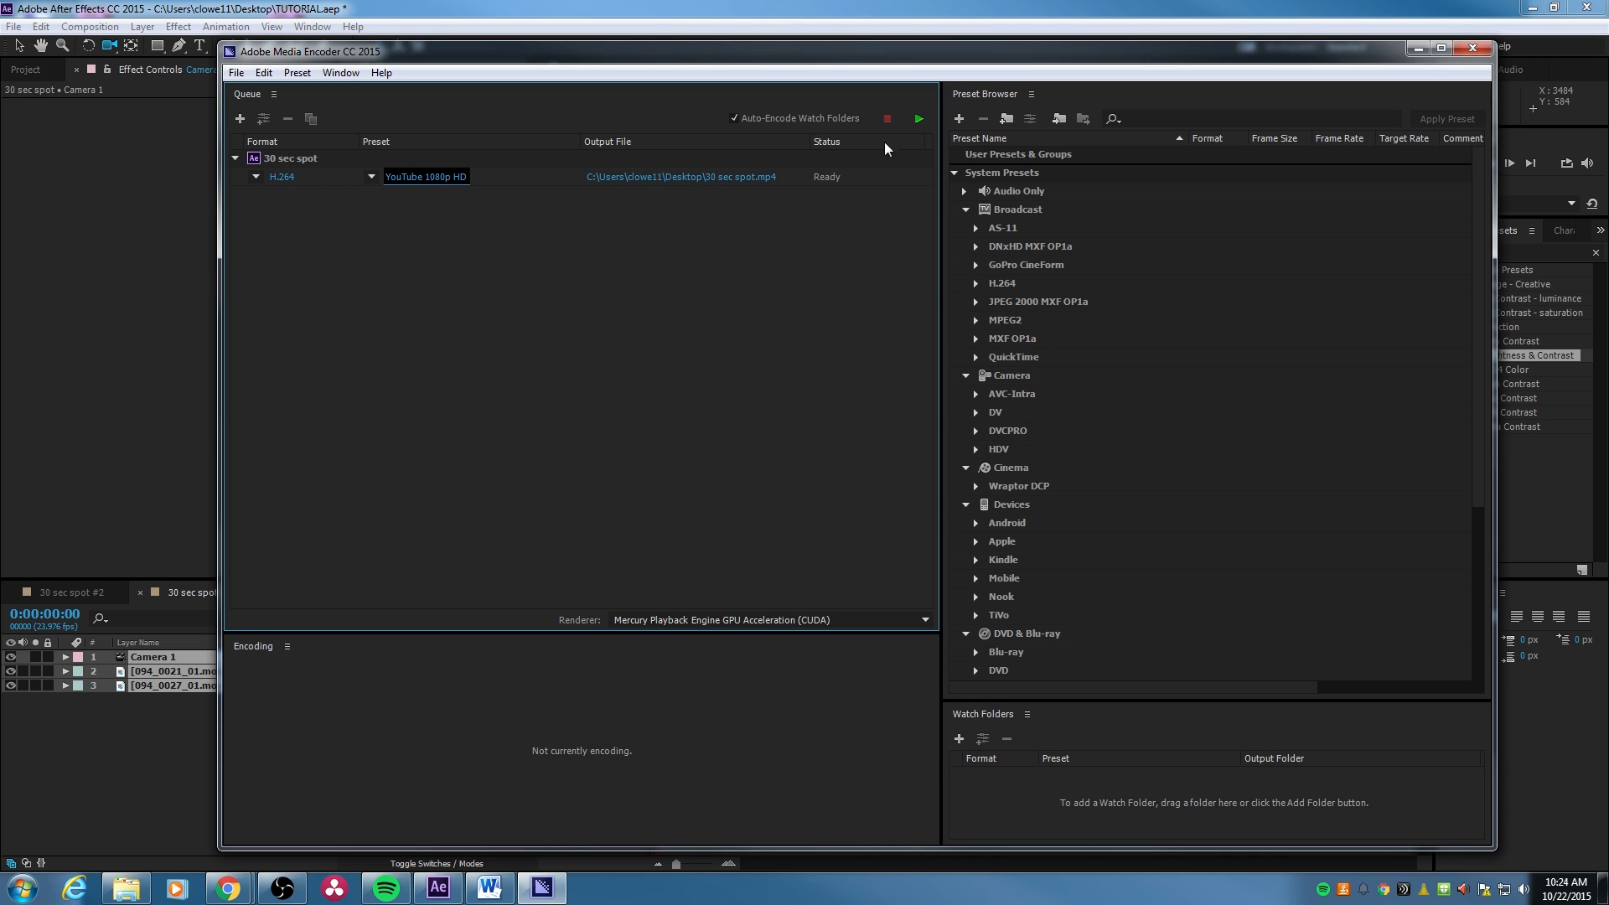
click(917, 120)
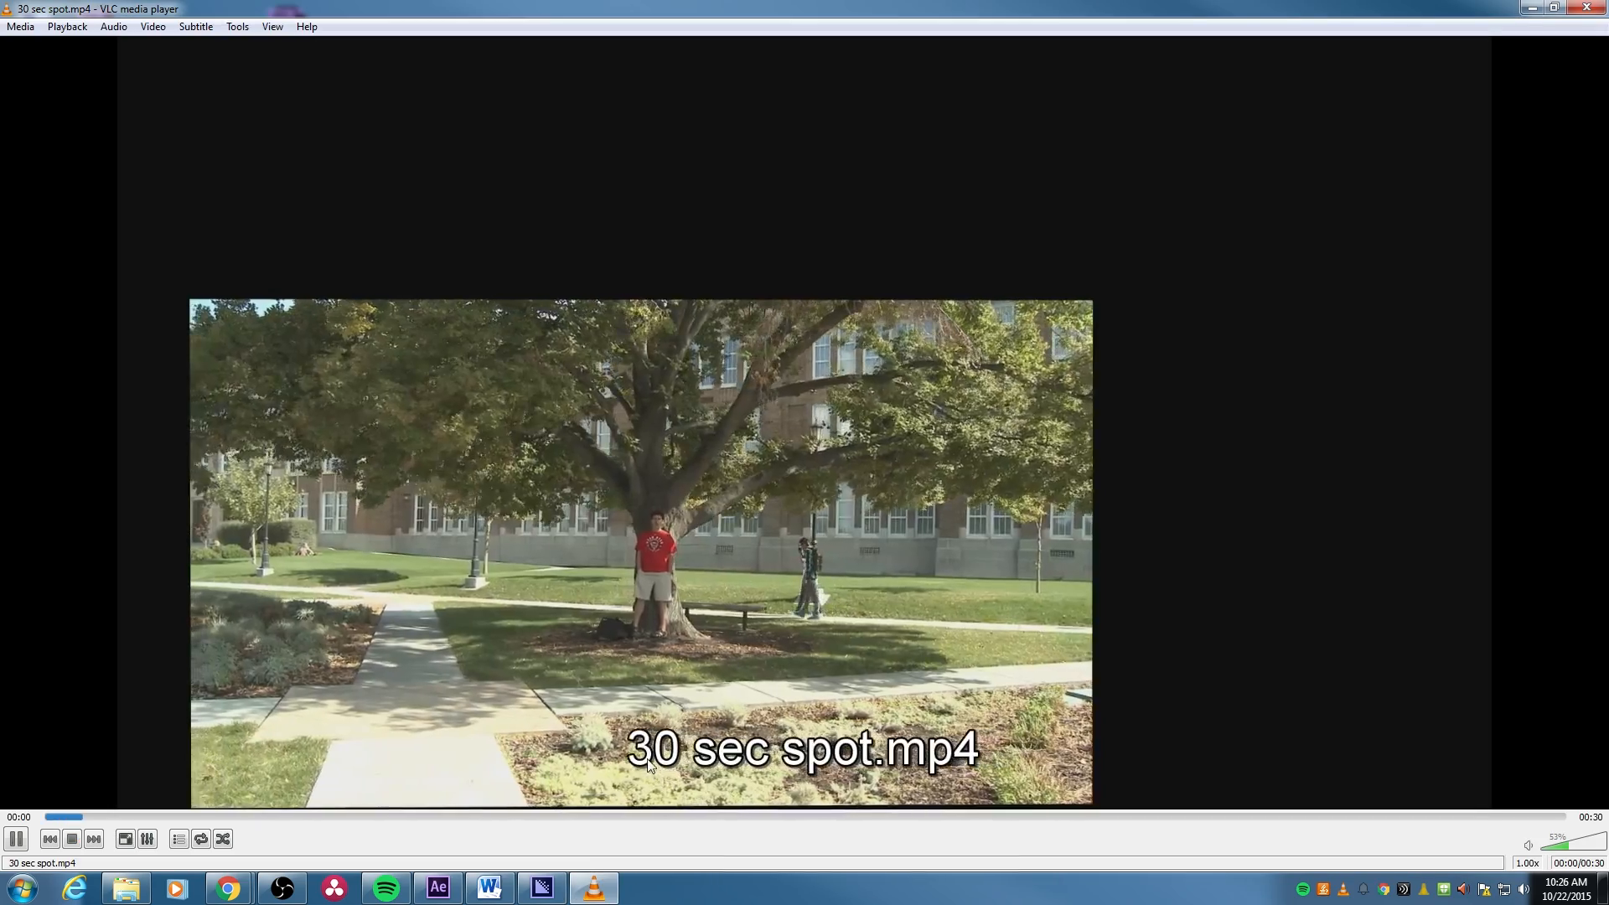
Review the exported 30 sec spot.mp4 at full screen in VLC media player, pausing it partway, and close the player.
double_click(647, 765)
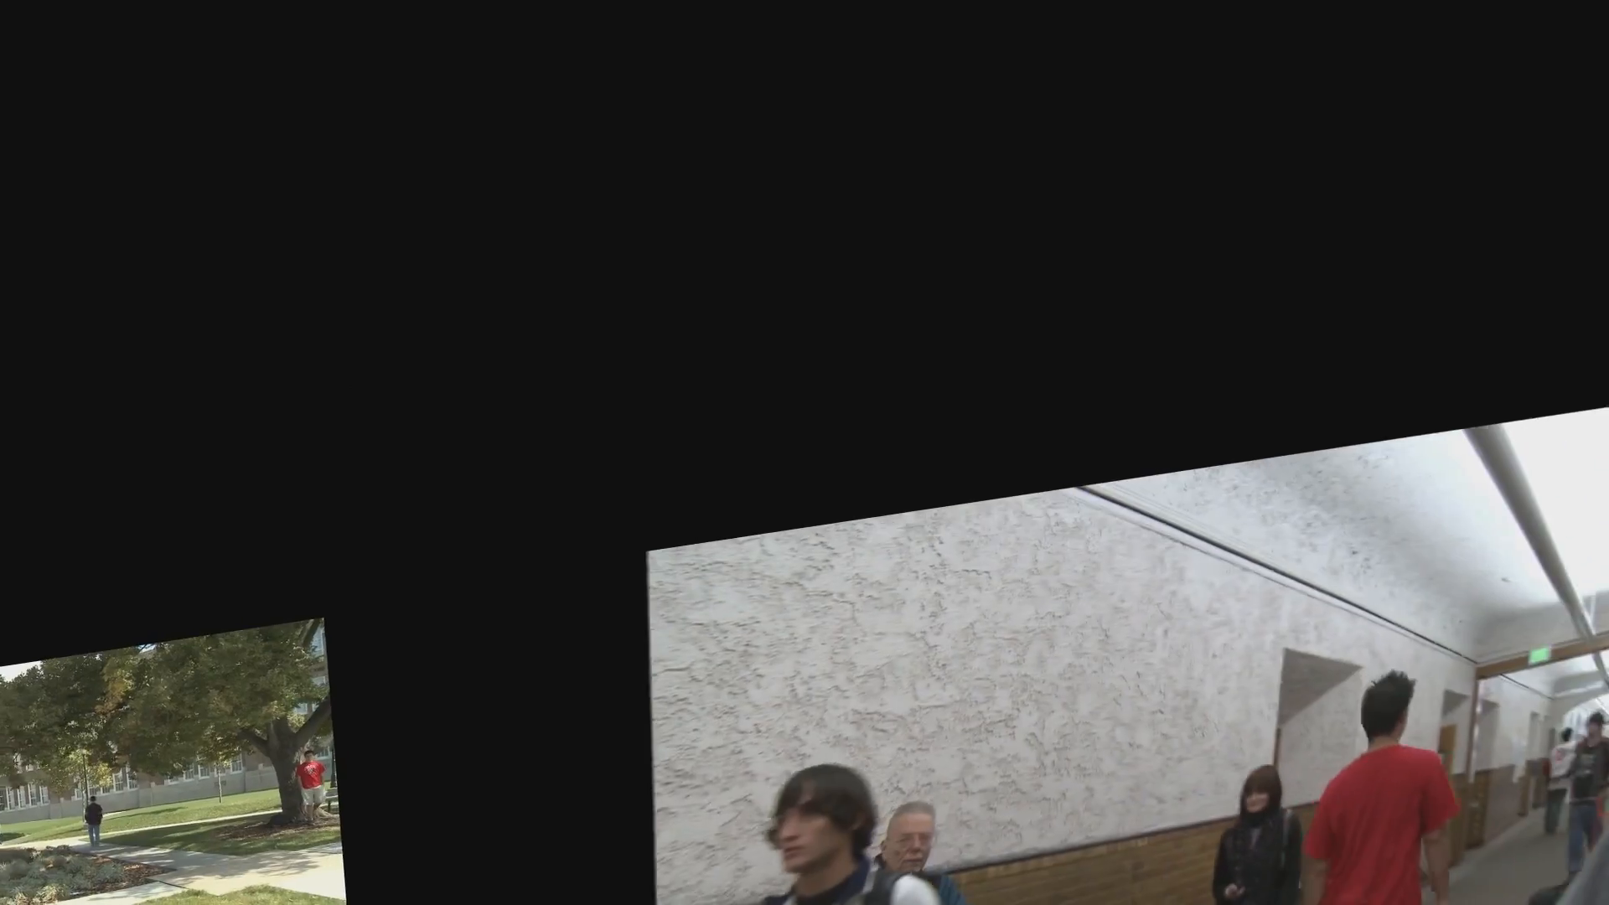
mouse_move(866, 798)
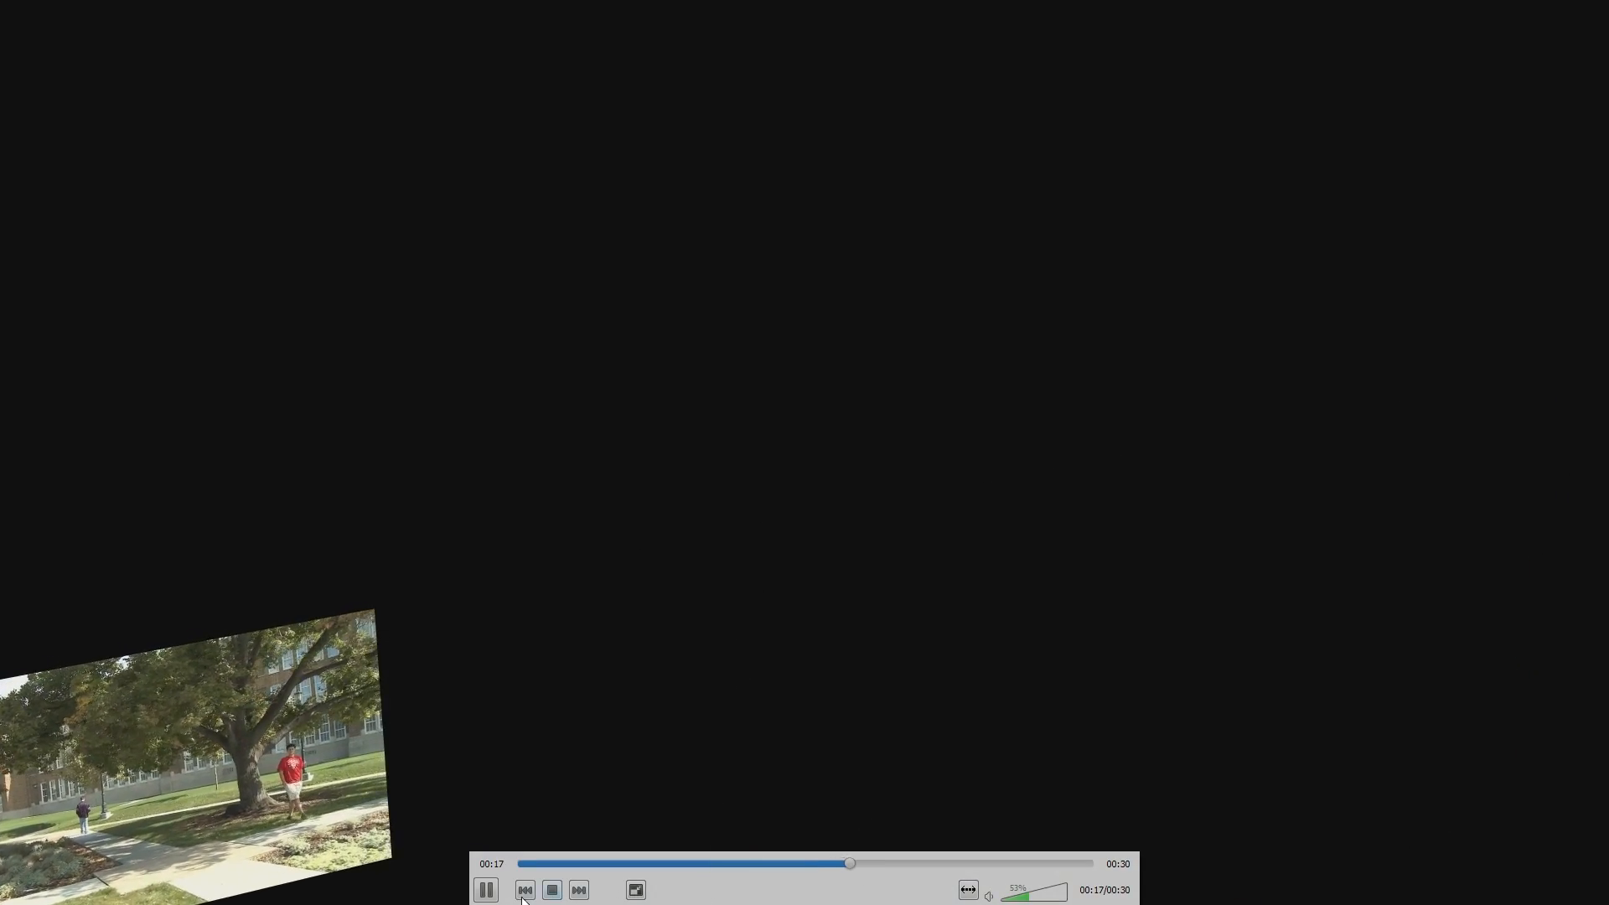
click(486, 890)
double_click(761, 195)
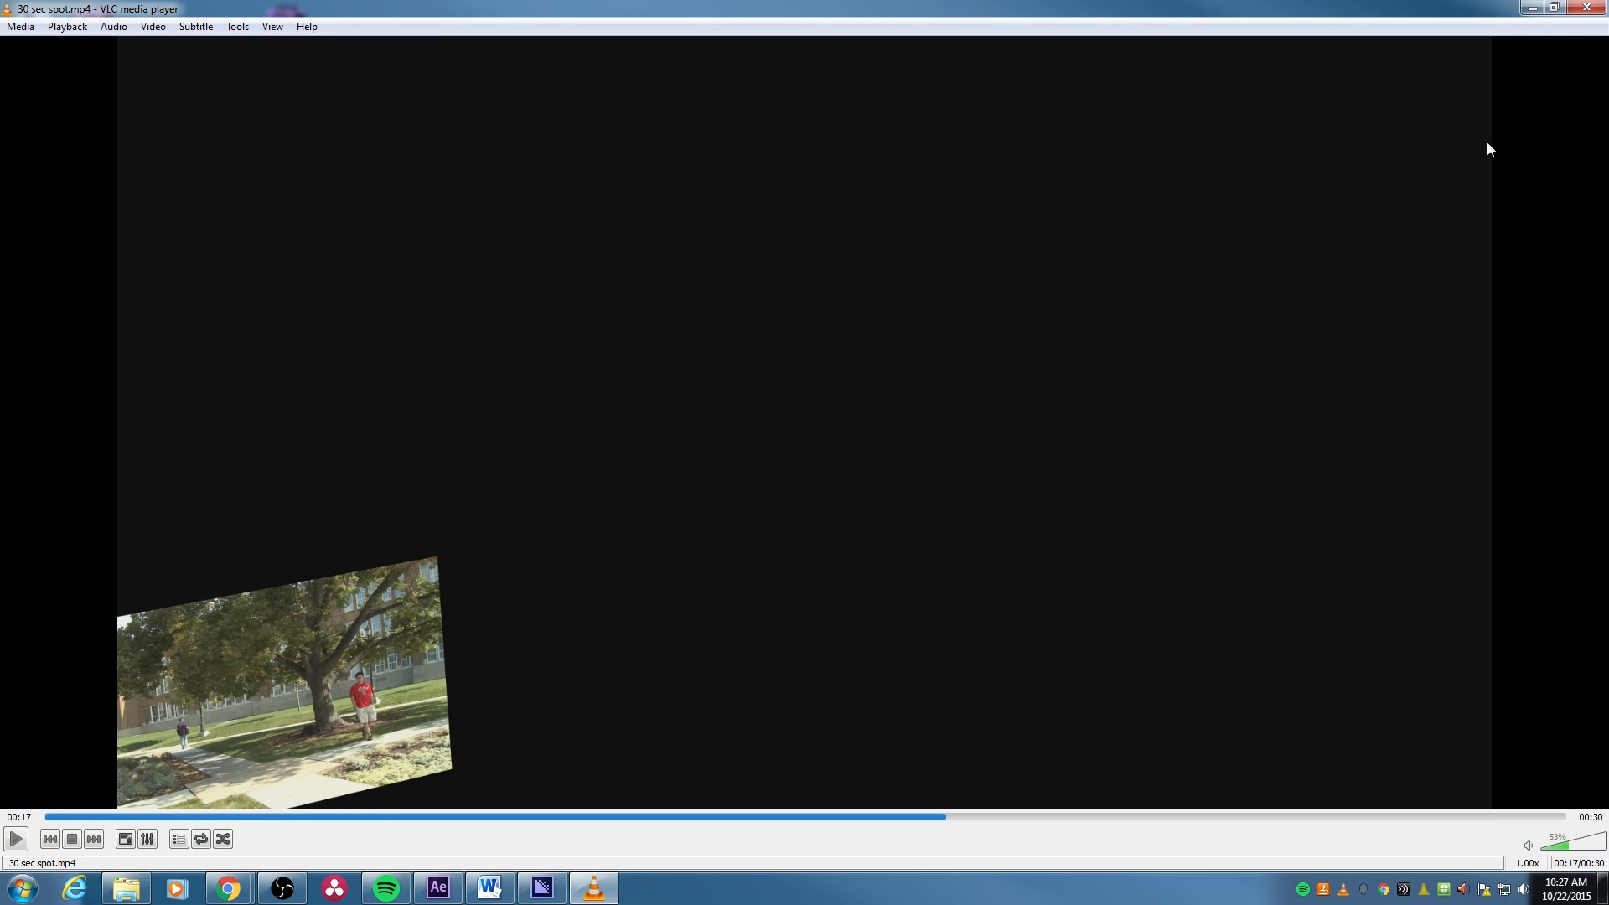
click(1576, 8)
Close Adobe Media Encoder and switch back to the TUTORIAL.aep project in After Effects.
click(542, 887)
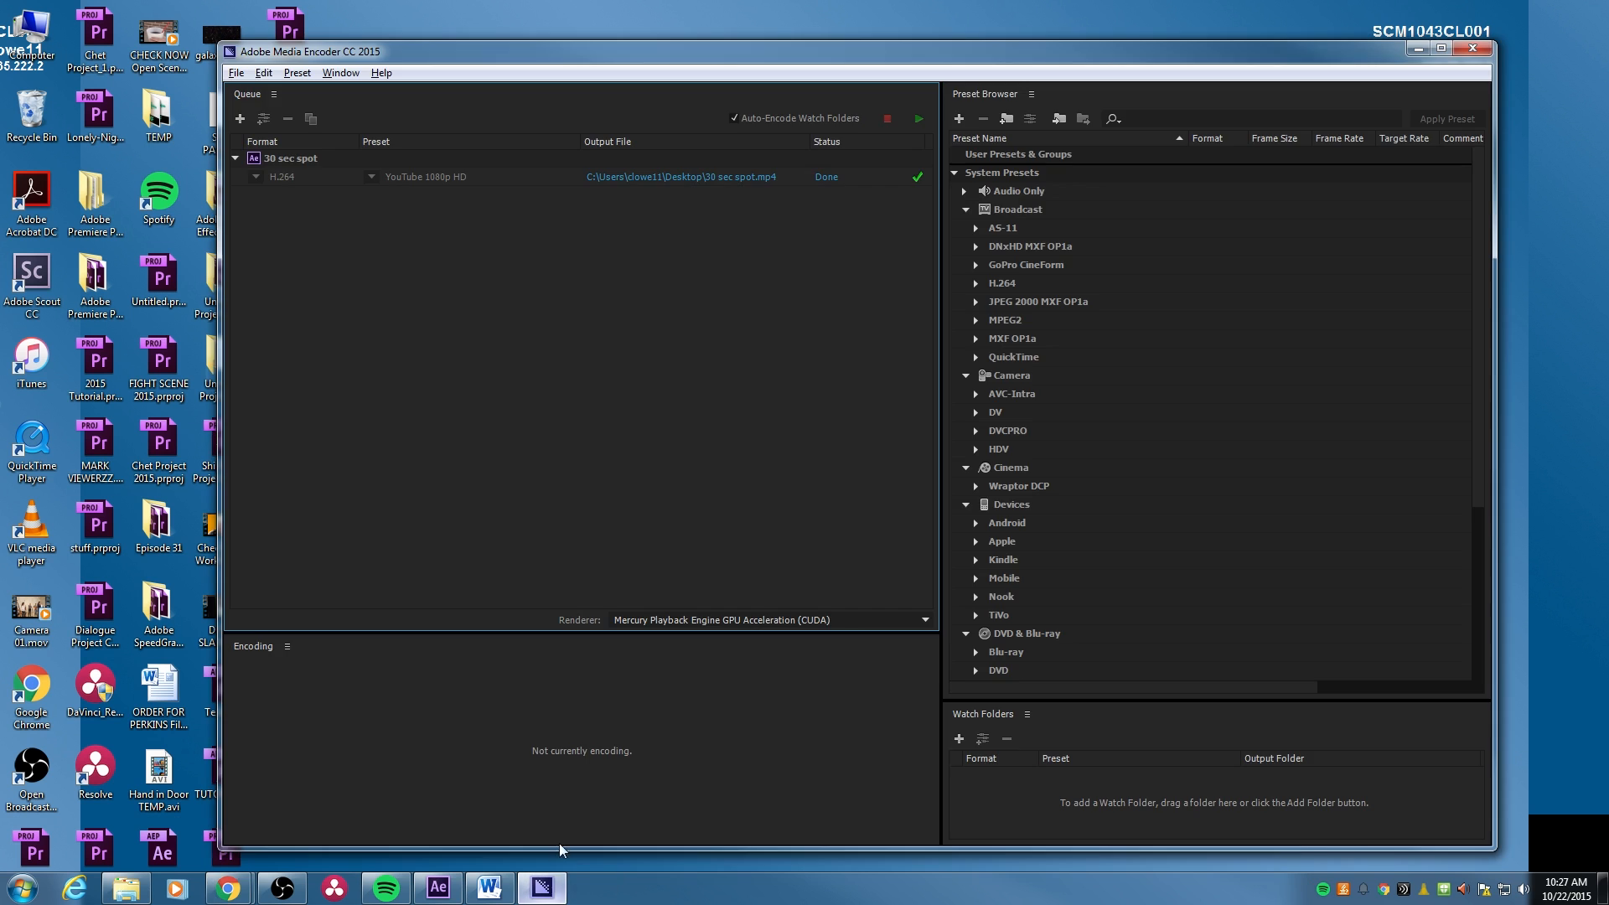
click(1477, 51)
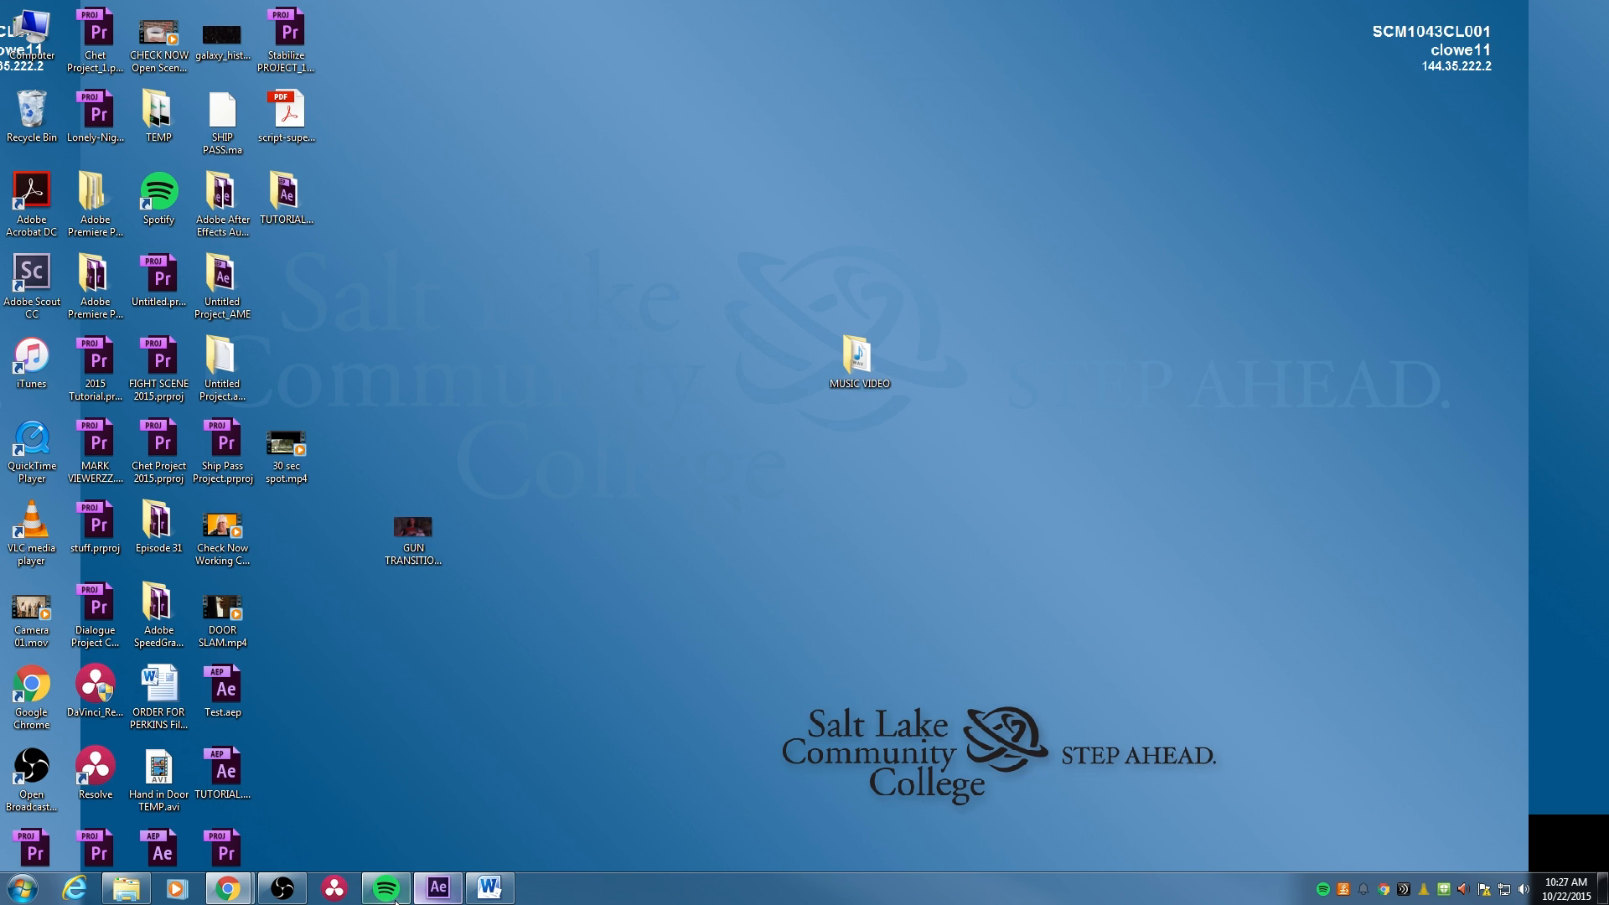
click(436, 889)
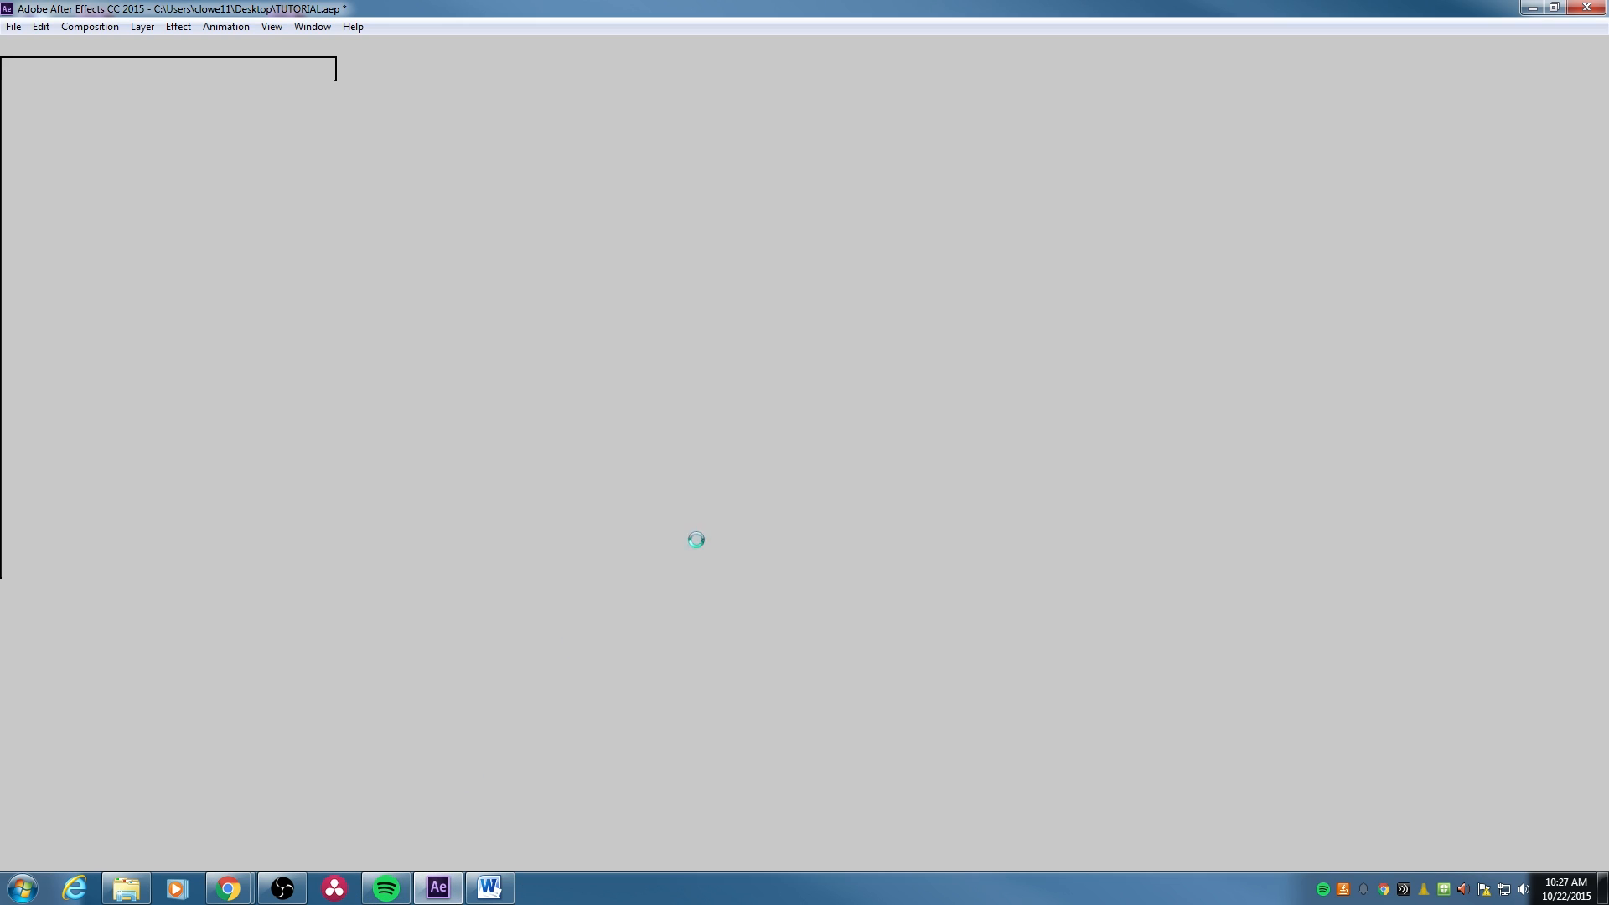